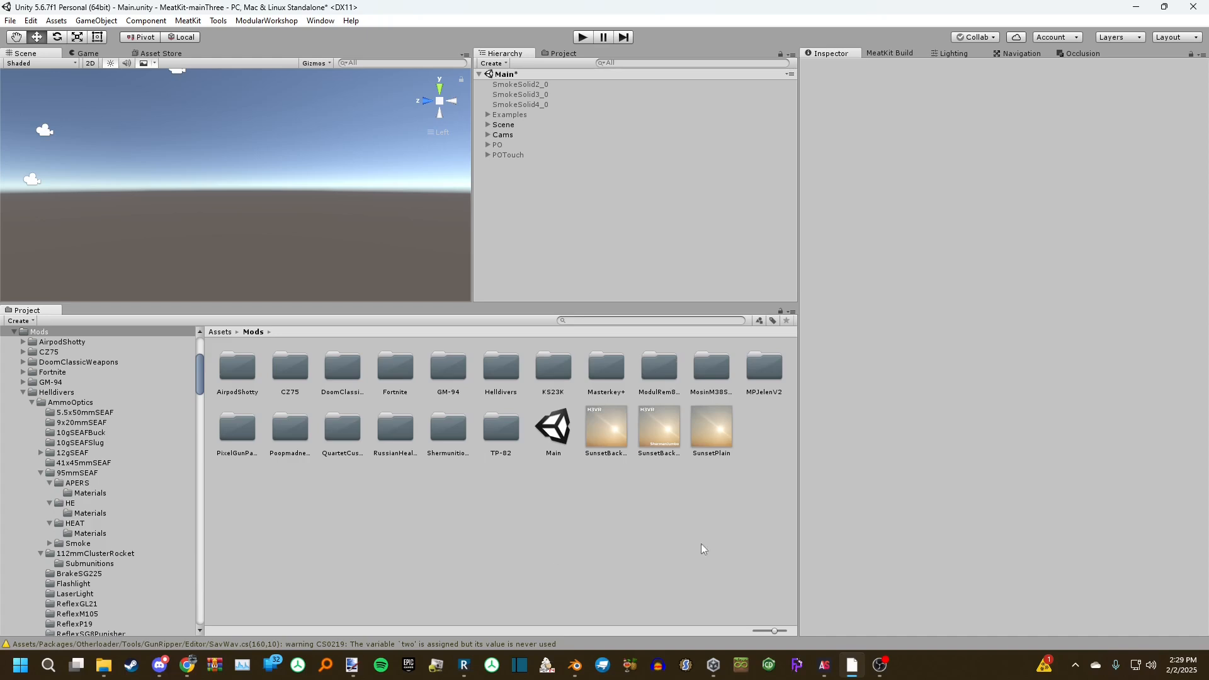
pyautogui.click(1143, 664)
pyautogui.click(1175, 589)
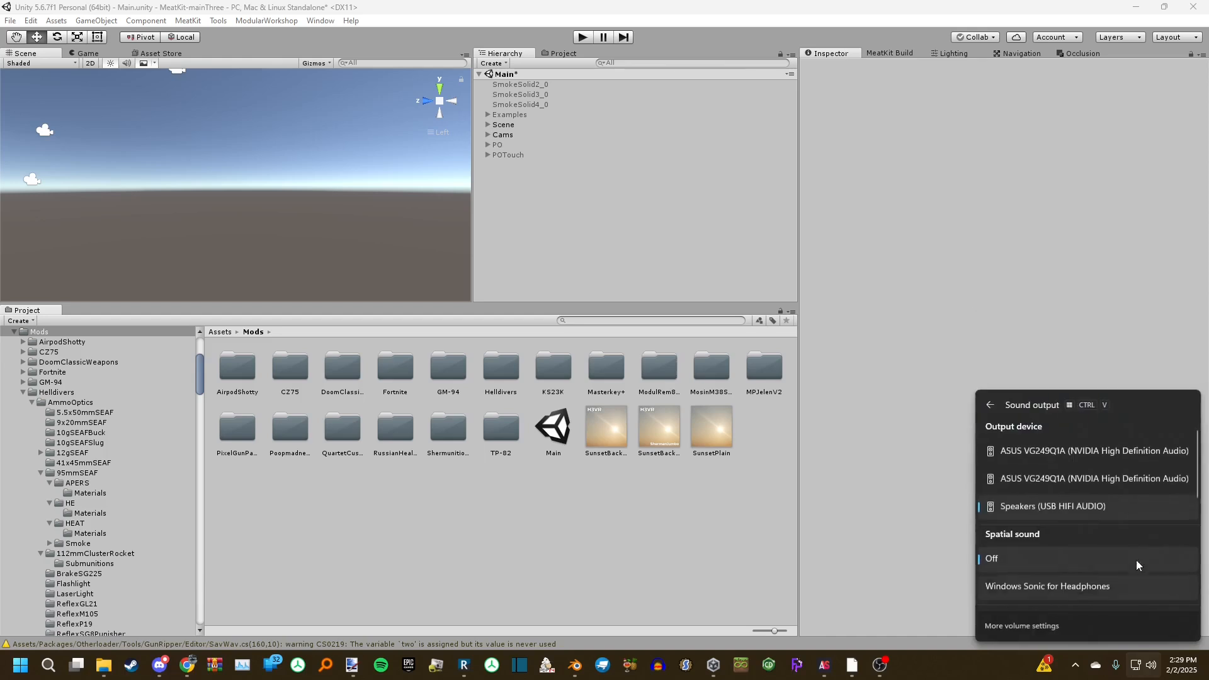
pyautogui.click(981, 661)
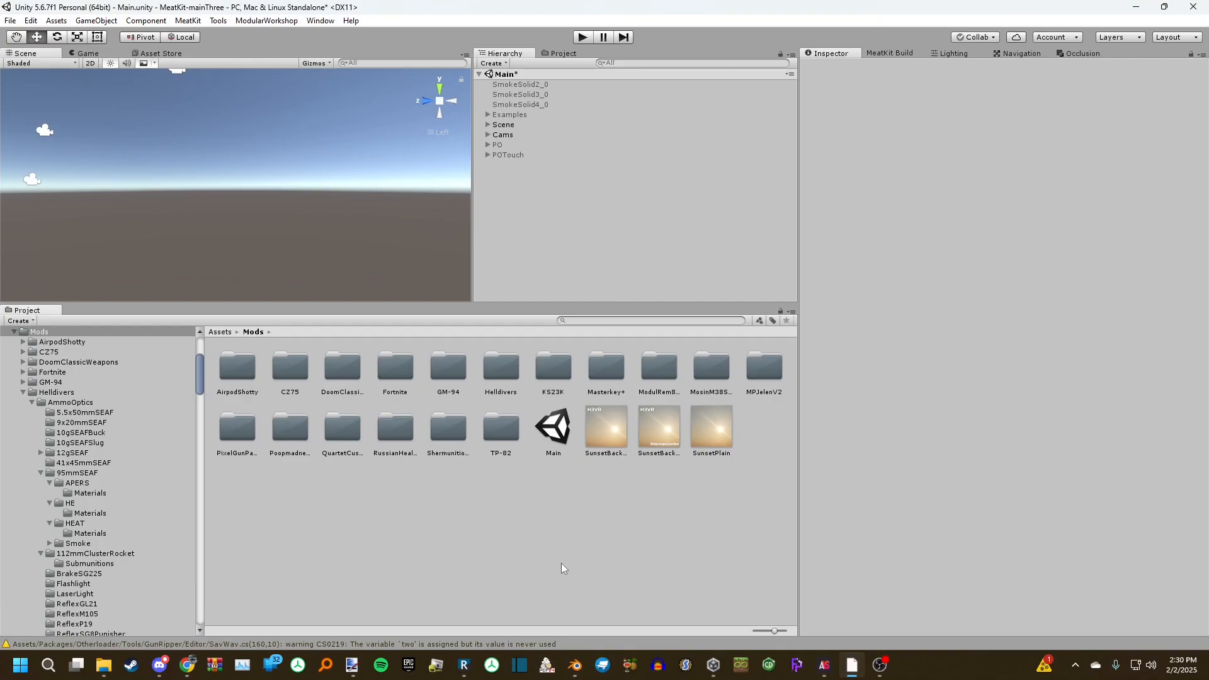
# Switch to the AmmoFix file in Blender and examine the three shell models, selecting Shell_12gaugeV2_unfired
pyautogui.click(575, 666)
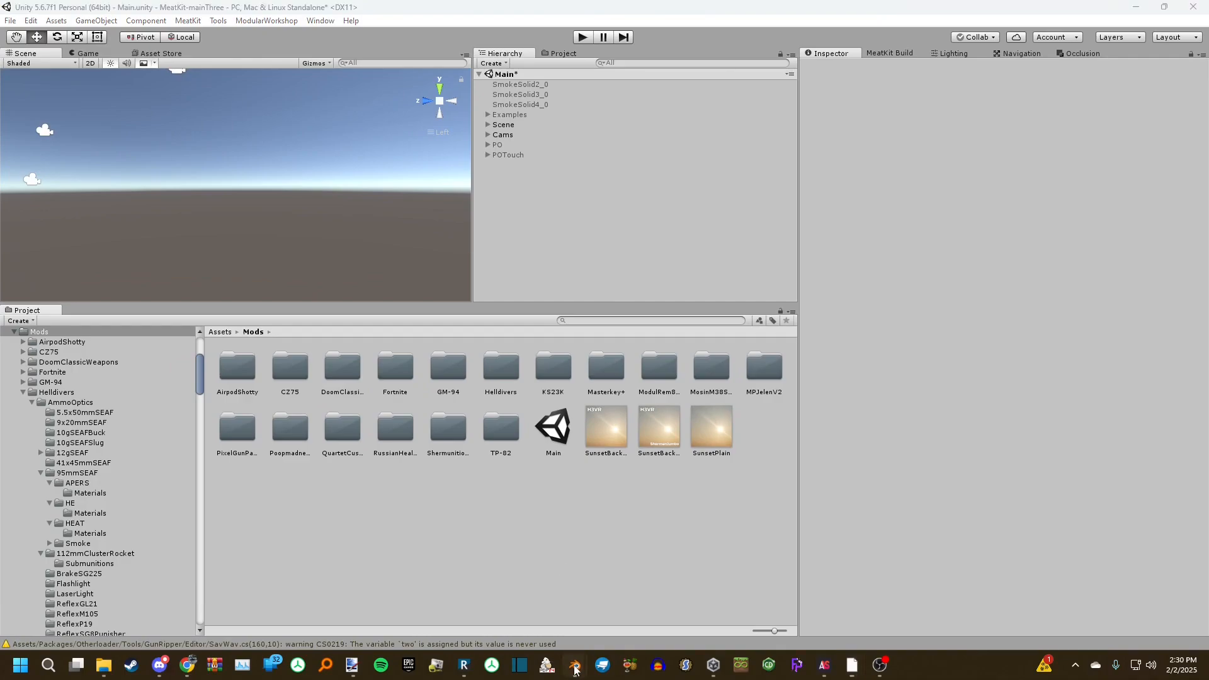
pyautogui.click(519, 609)
pyautogui.moveTo(520, 424); pyautogui.dragTo(509, 382, button='middle')
pyautogui.scroll(3, 614, 383)
pyautogui.scroll(2, 529, 378)
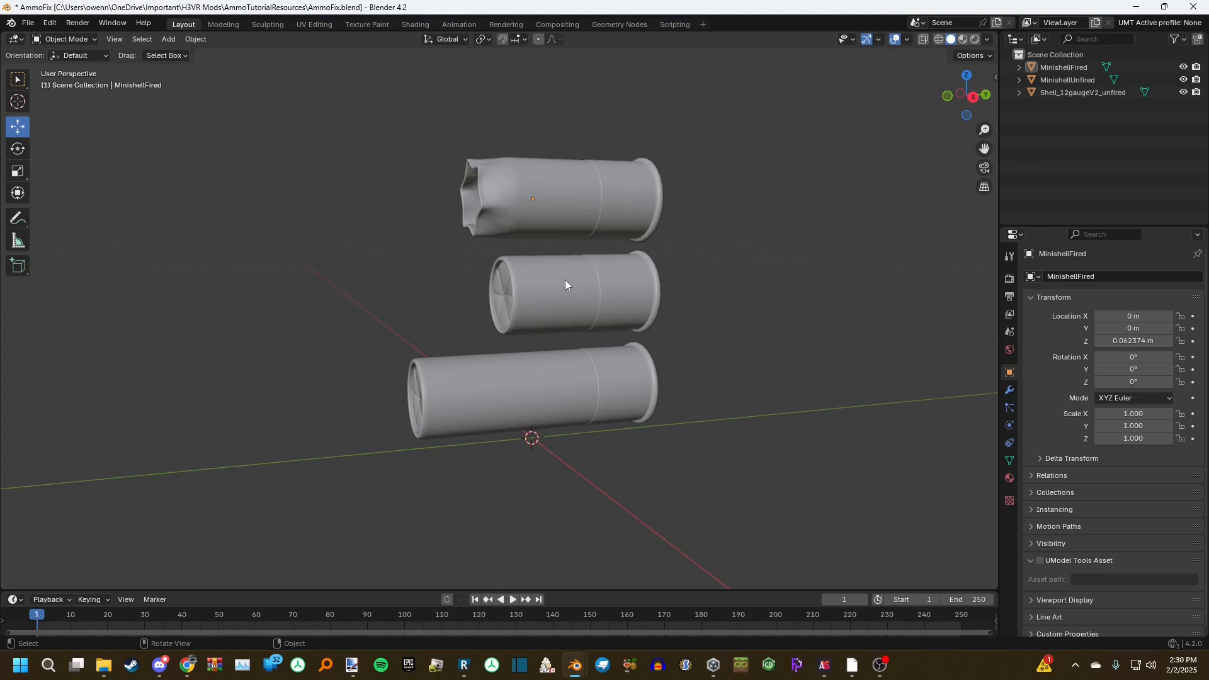
pyautogui.click(456, 383)
pyautogui.click(343, 323)
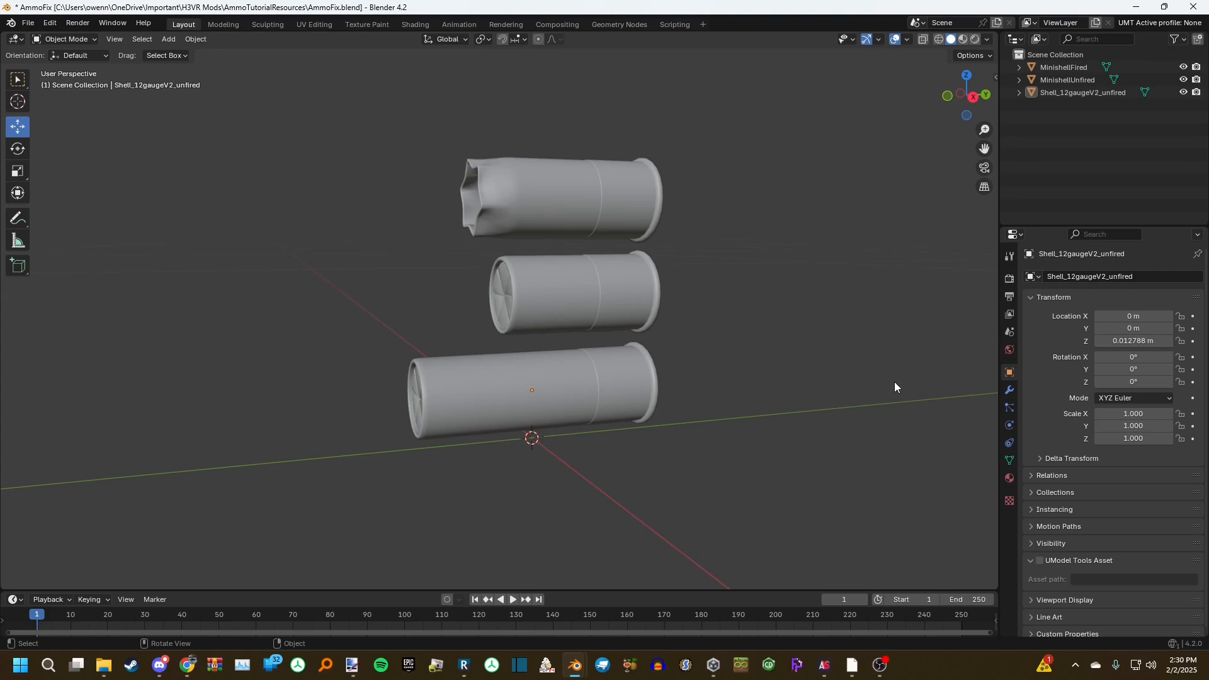
pyautogui.click(637, 389)
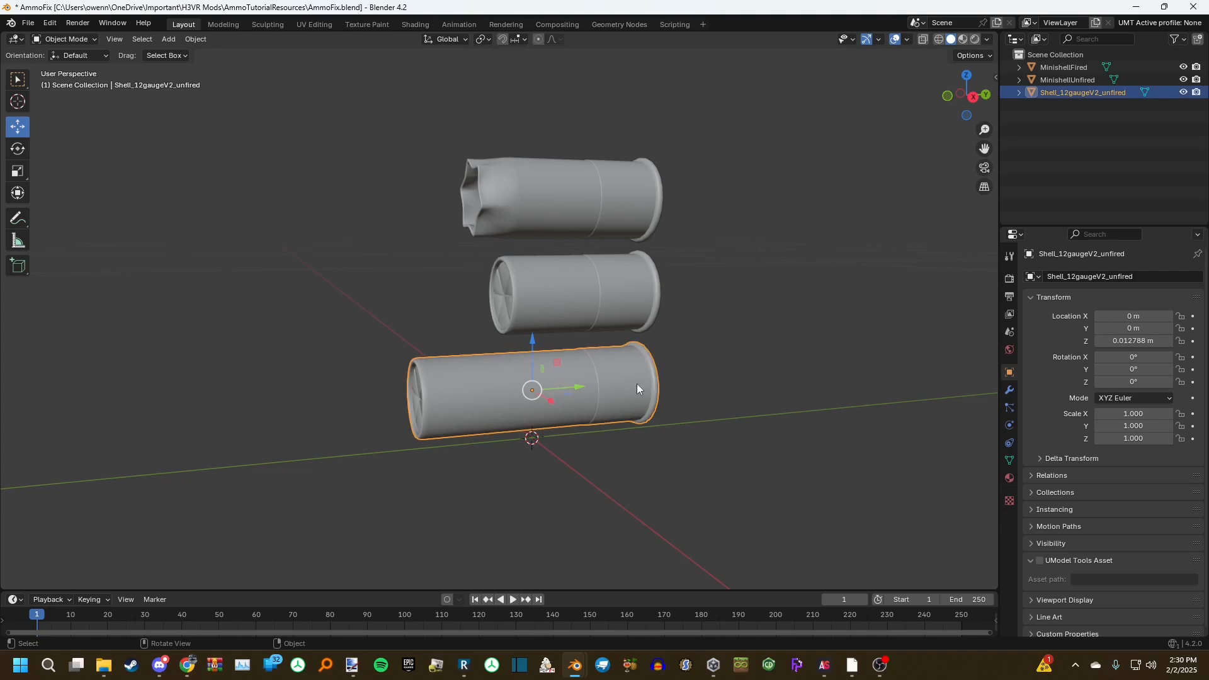
pyautogui.moveTo(934, 154); pyautogui.dragTo(760, 273, button='middle')
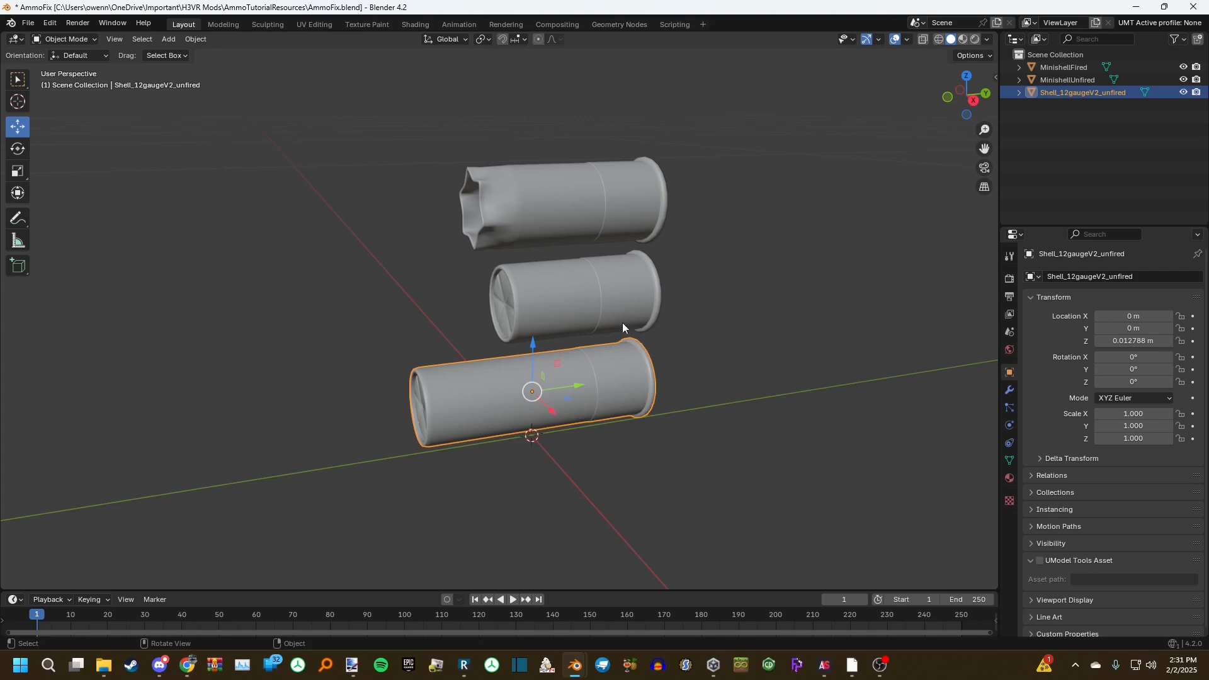
# View the Shell_12gaugeV2_unfired mesh preview in AssetStudio and return to Blender
pyautogui.click(825, 665)
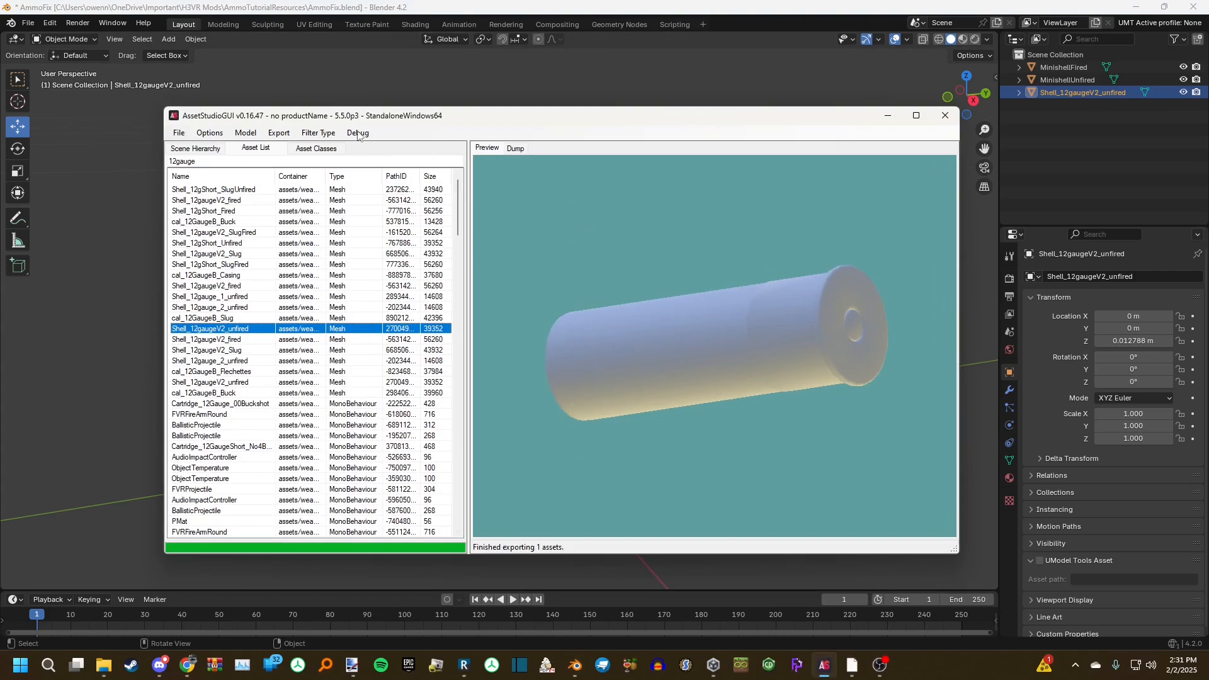
pyautogui.click(888, 116)
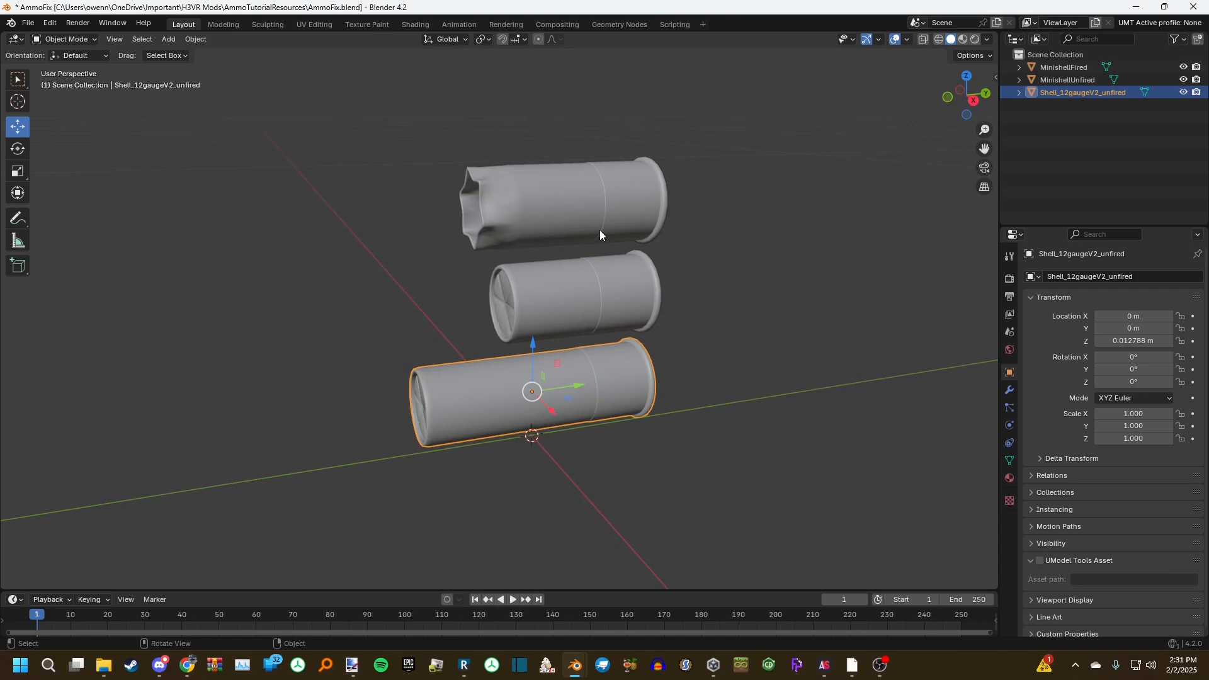
# Set the Z location of the MinishellUnfired object to 0 m
pyautogui.moveTo(695, 345); pyautogui.dragTo(719, 429, button='middle')
pyautogui.click(560, 315)
pyautogui.click(559, 387)
pyautogui.click(586, 294)
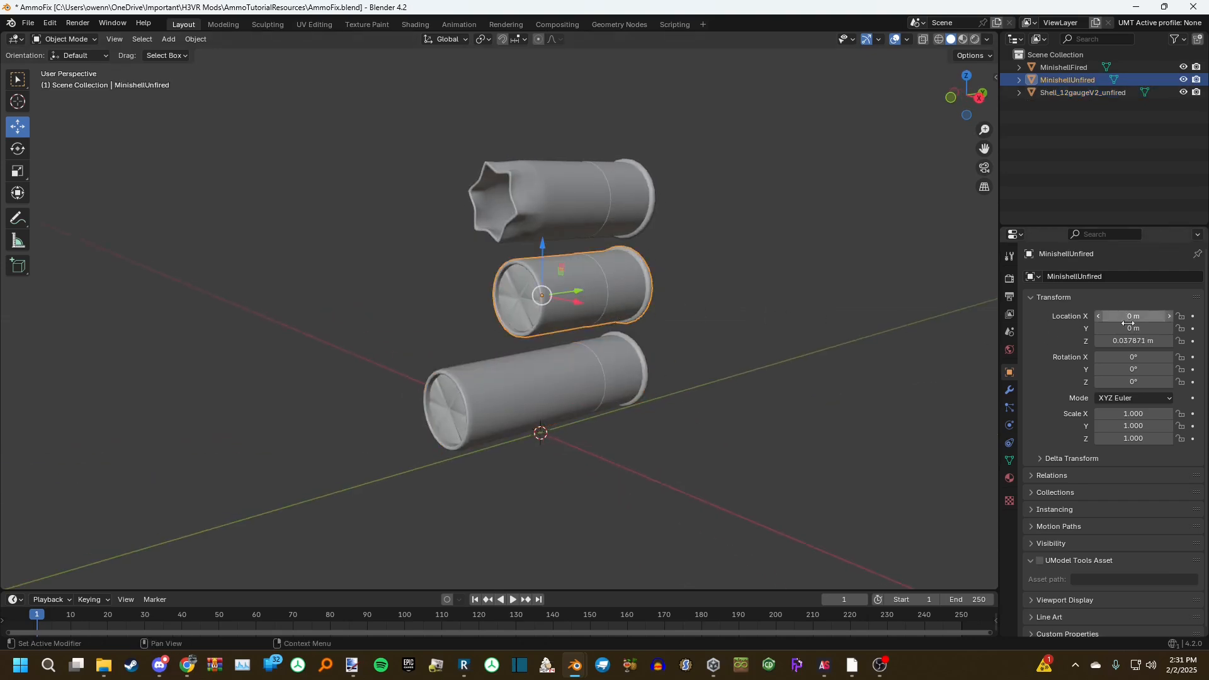
pyautogui.click(1132, 342)
pyautogui.write('0')
pyautogui.press('Return')
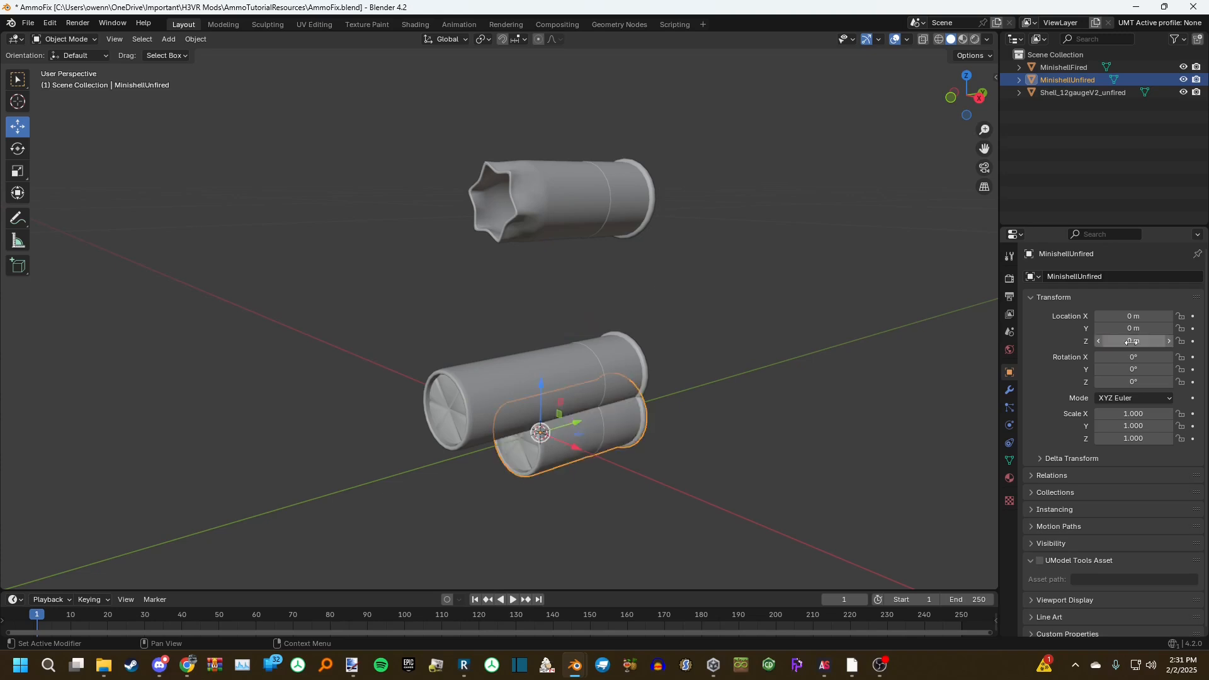
# Set the Z location of both Shell_12gaugeV2_unfired and MinishellFired to 0 m
pyautogui.click(615, 379)
pyautogui.click(1132, 342)
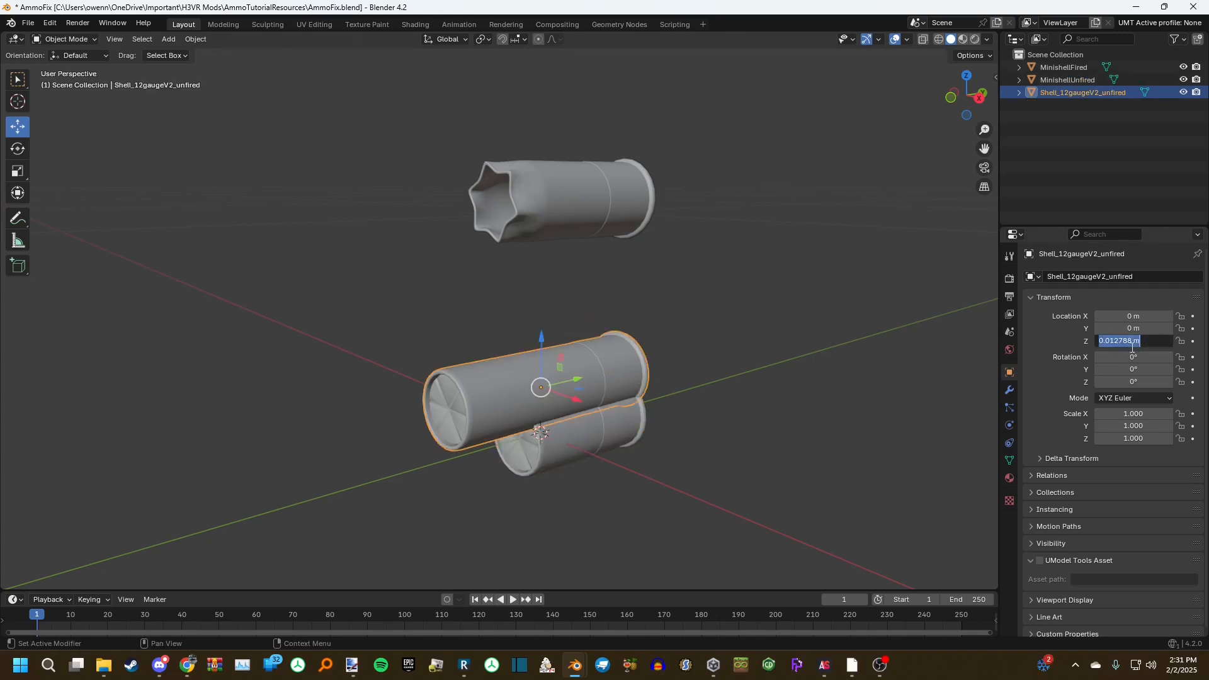
pyautogui.write('0')
pyautogui.press('Return')
pyautogui.click(567, 199)
pyautogui.click(1132, 342)
pyautogui.write('0')
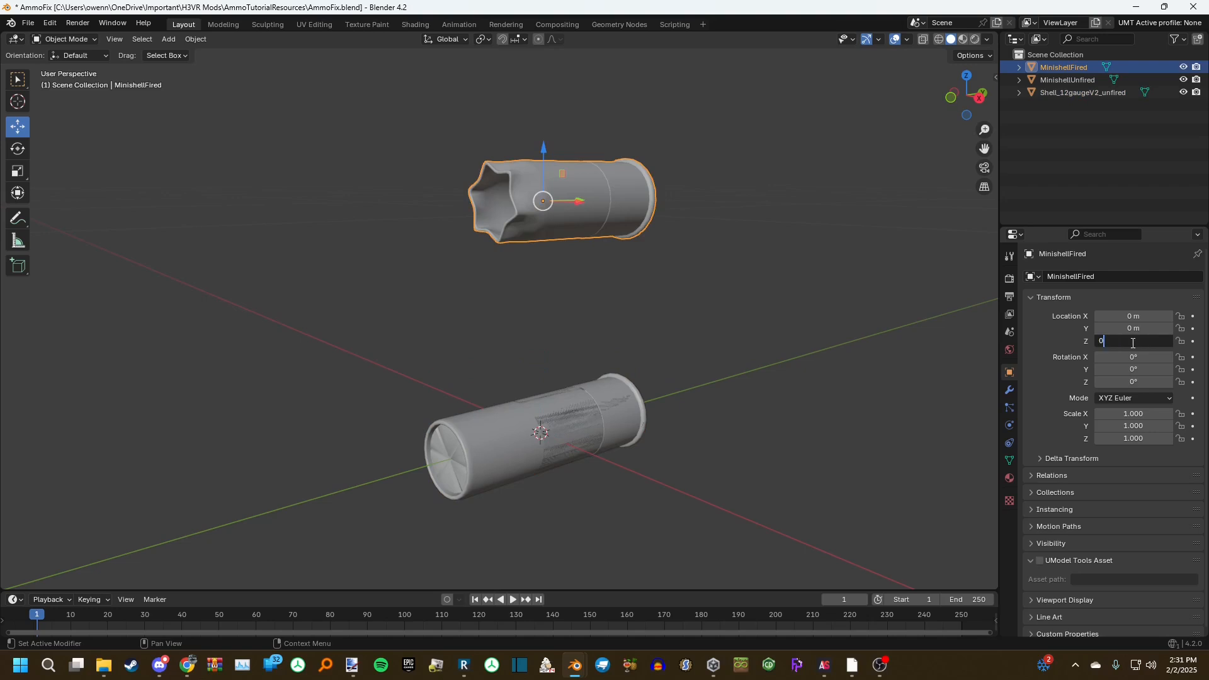
pyautogui.press('Return')
pyautogui.moveTo(800, 356); pyautogui.dragTo(628, 308, button='middle')
pyautogui.scroll(4, 572, 363)
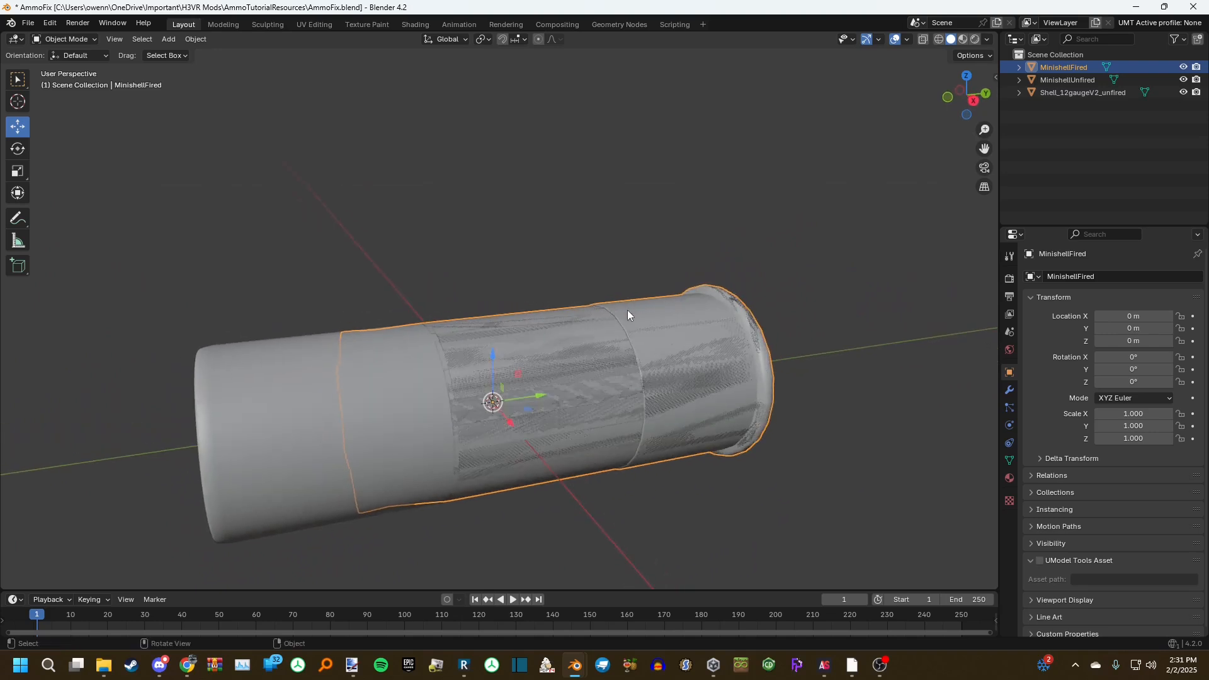
pyautogui.scroll(-2, 624, 310)
# Raise MinishellFired about 0.024 m and MinishellUnfired about 0.048 m along Z, stacking them above the 12-gauge shell
pyautogui.press('g')
pyautogui.press('z')
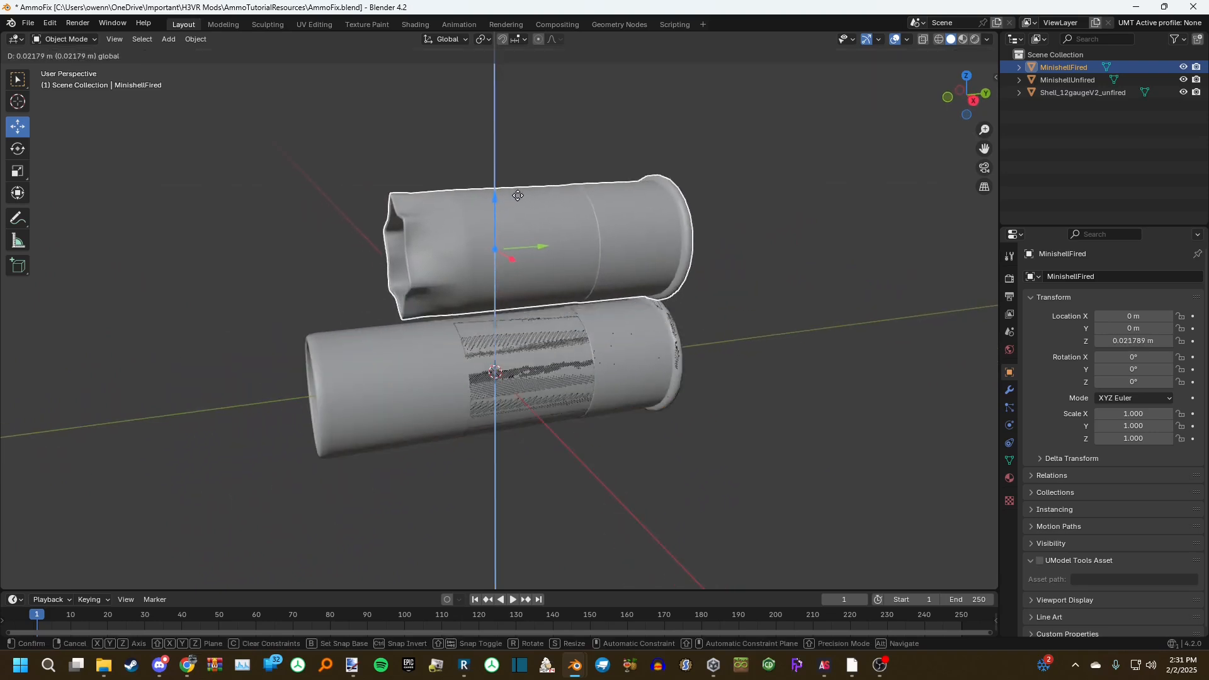
pyautogui.press('Return')
pyautogui.click(1073, 80)
pyautogui.press('g')
pyautogui.press('z')
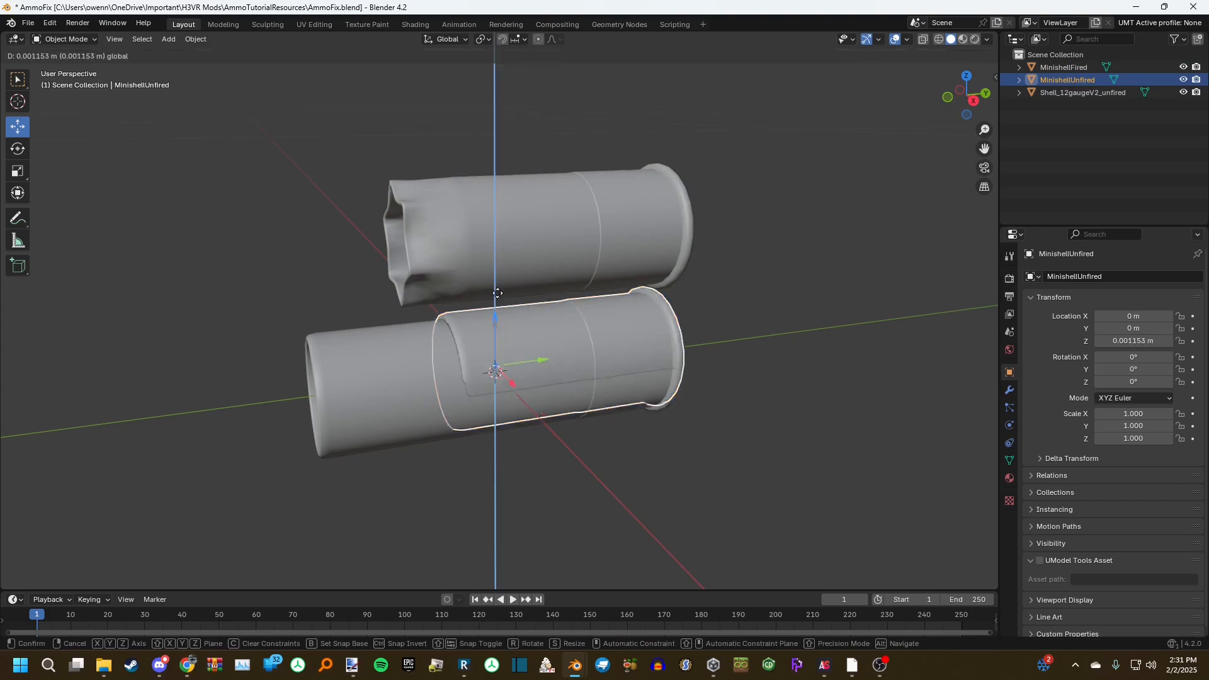
pyautogui.click(497, 57)
pyautogui.scroll(-2, 539, 181)
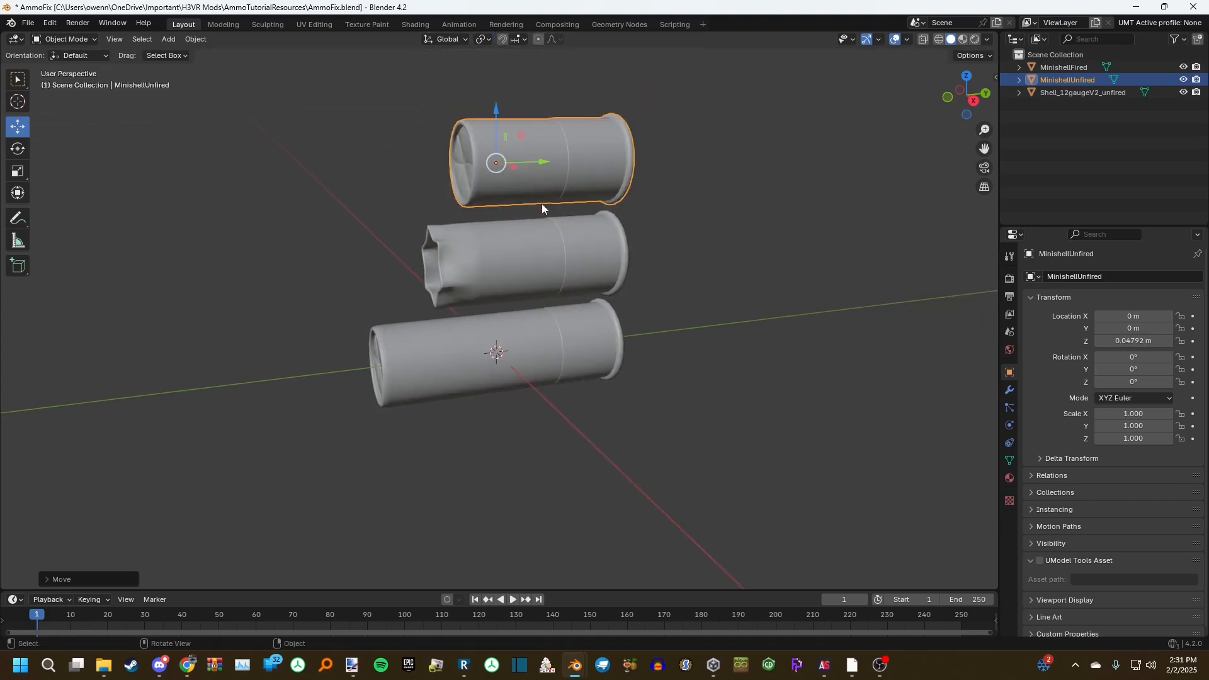
pyautogui.scroll(2, 561, 265)
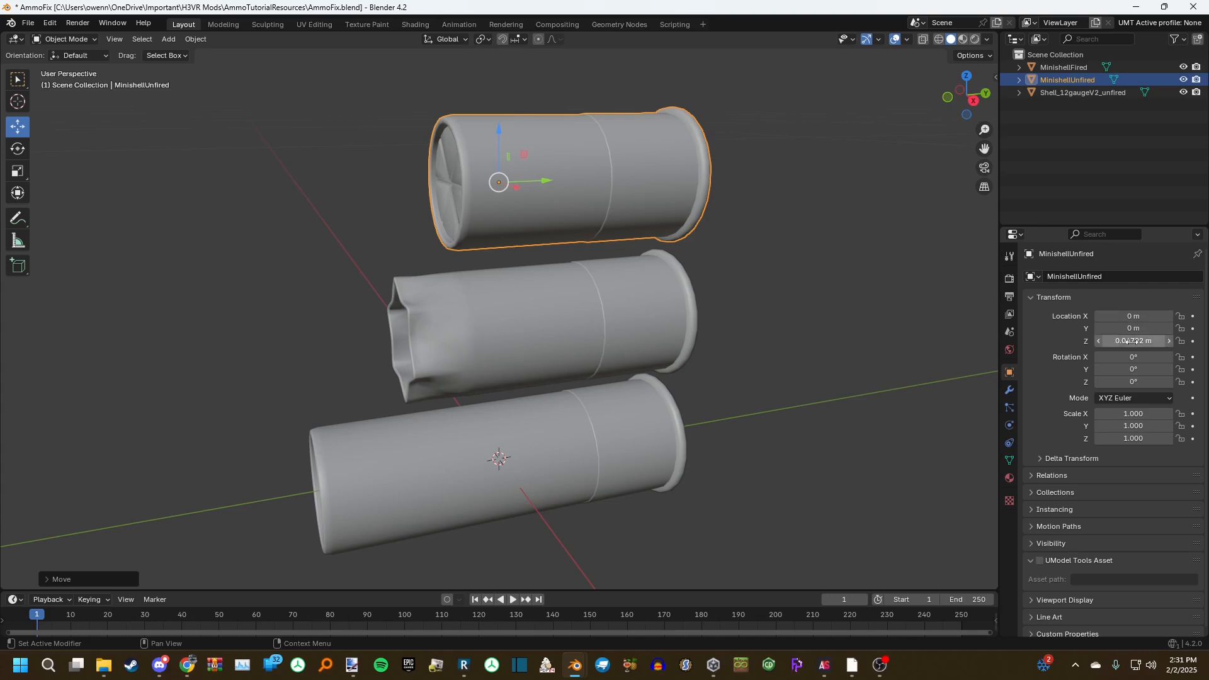
# View the Set Origin options for Shell_12gaugeV2_unfired and deselect the shell
pyautogui.click(785, 309)
pyautogui.moveTo(785, 309); pyautogui.dragTo(623, 384, button='middle')
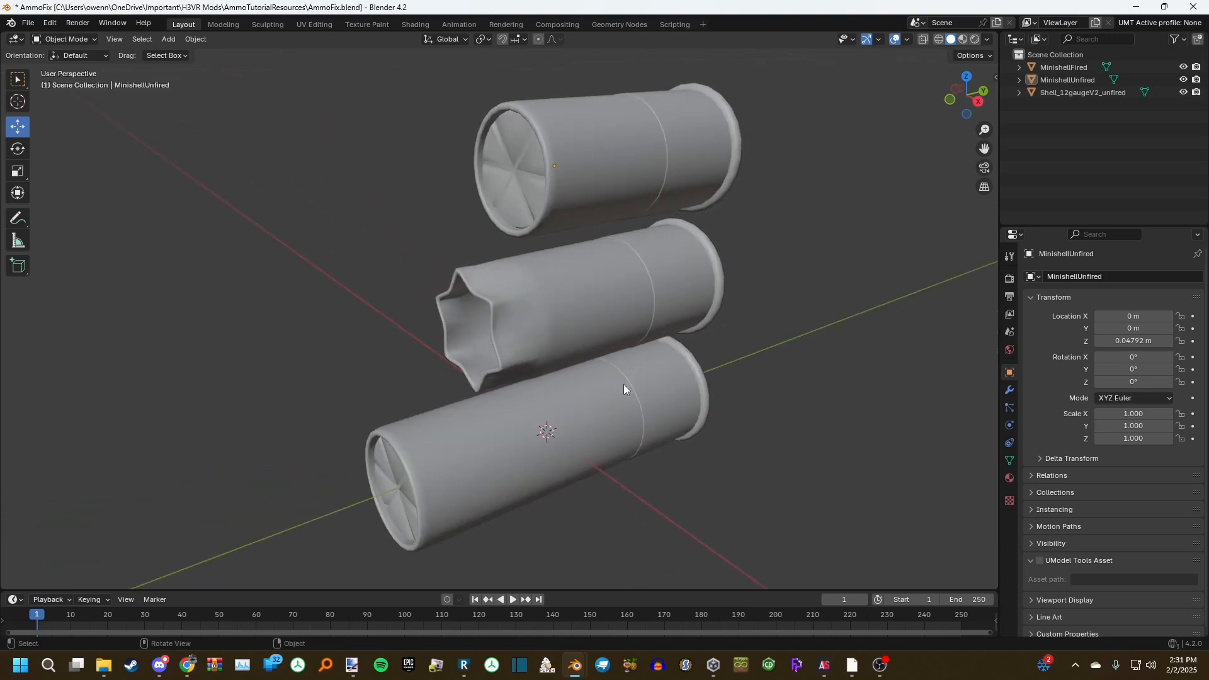
pyautogui.click(621, 390)
pyautogui.rightClick(337, 456)
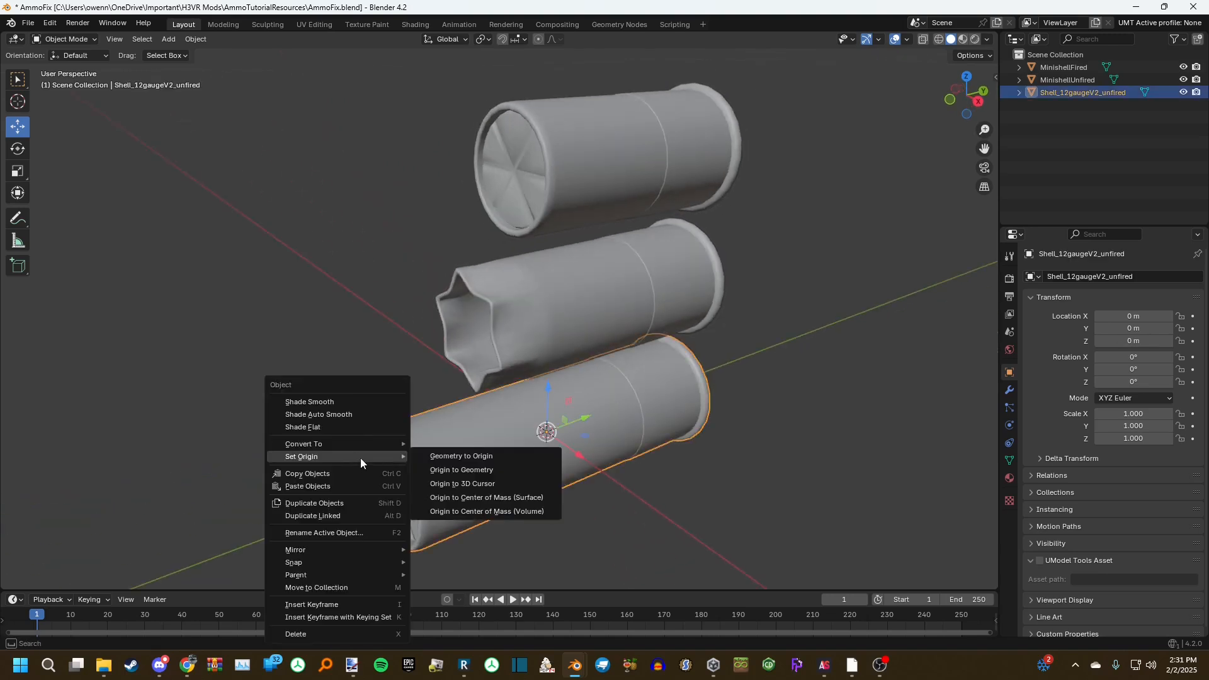
pyautogui.click(462, 513)
pyautogui.click(767, 520)
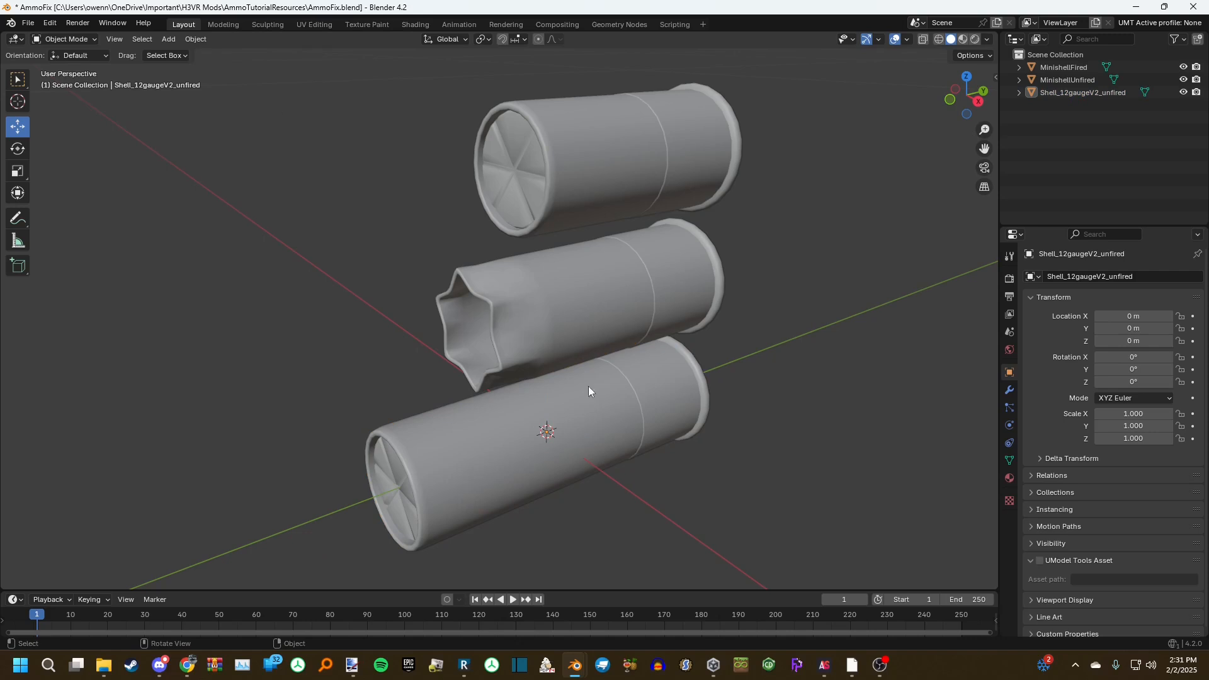
# Check the origin points and location values of MinishellUnfired and MinishellFired from the side
pyautogui.moveTo(728, 248); pyautogui.dragTo(703, 296, button='middle')
pyautogui.click(664, 194)
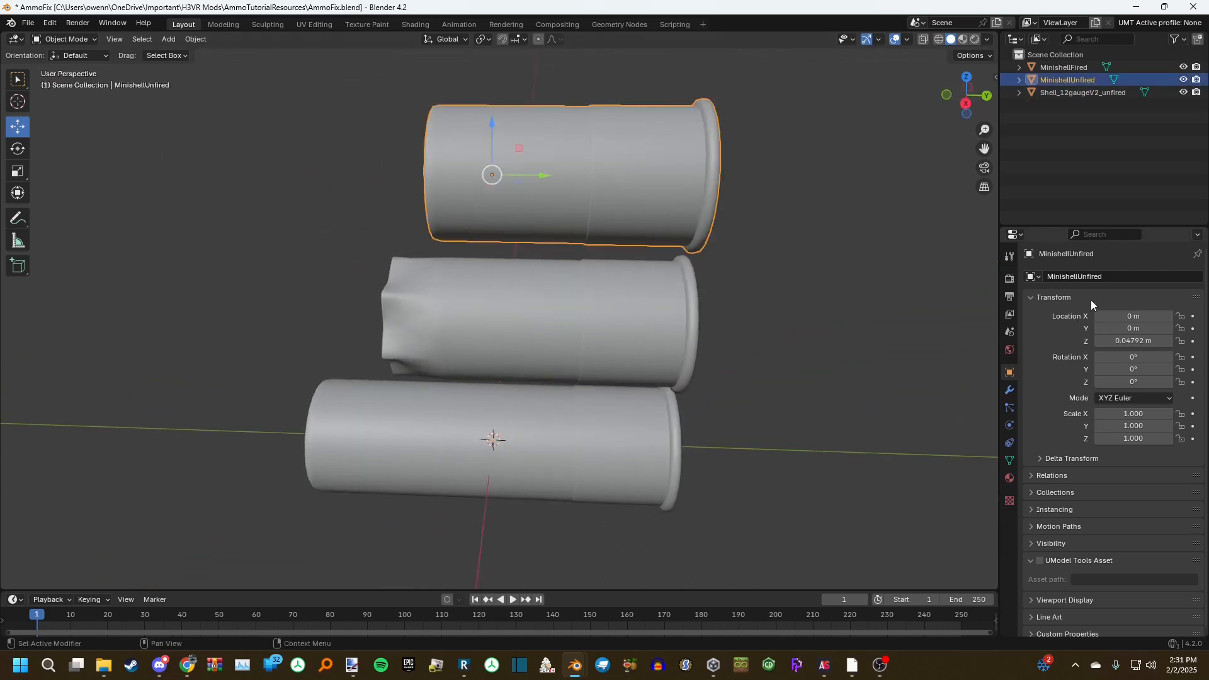
pyautogui.click(460, 403)
pyautogui.click(677, 300)
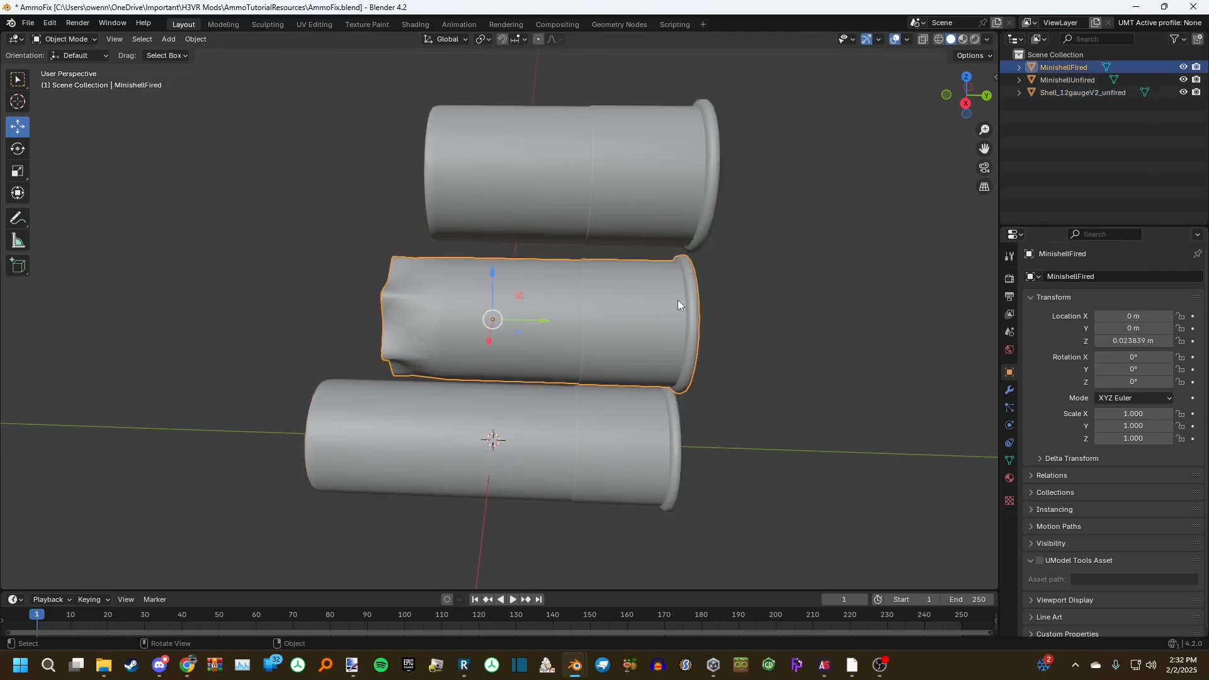
# Lower MinishellUnfired onto MinishellFired to compare their alignment, and raise it back to a Z location of about 0.048 m
pyautogui.click(554, 297)
pyautogui.moveTo(491, 130); pyautogui.dragTo(505, 253)
pyautogui.moveTo(504, 253)
pyautogui.mouseDown(button='middle')
pyautogui.moveTo(598, 233)
pyautogui.moveTo(496, 247)
pyautogui.mouseUp(button='middle')
pyautogui.moveTo(497, 246); pyautogui.dragTo(499, 94)
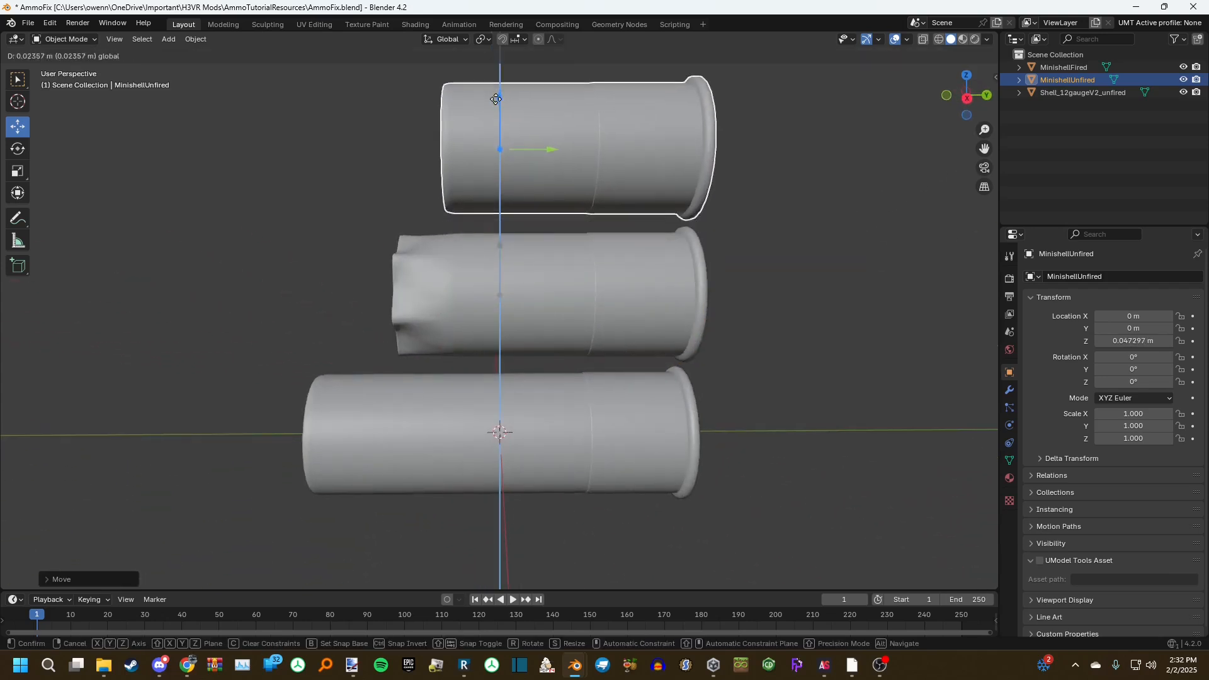
pyautogui.scroll(-2, 529, 265)
pyautogui.click(758, 328)
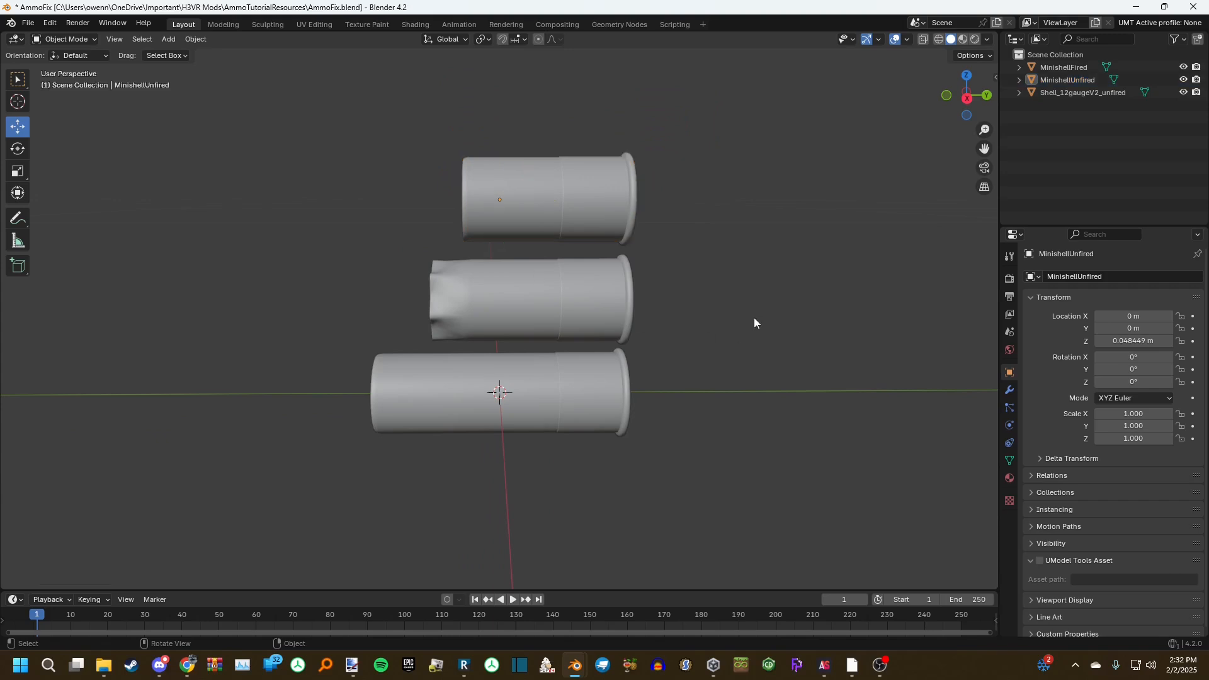
# Review the settings of the standard FBX export and cancel the export
pyautogui.click(28, 22)
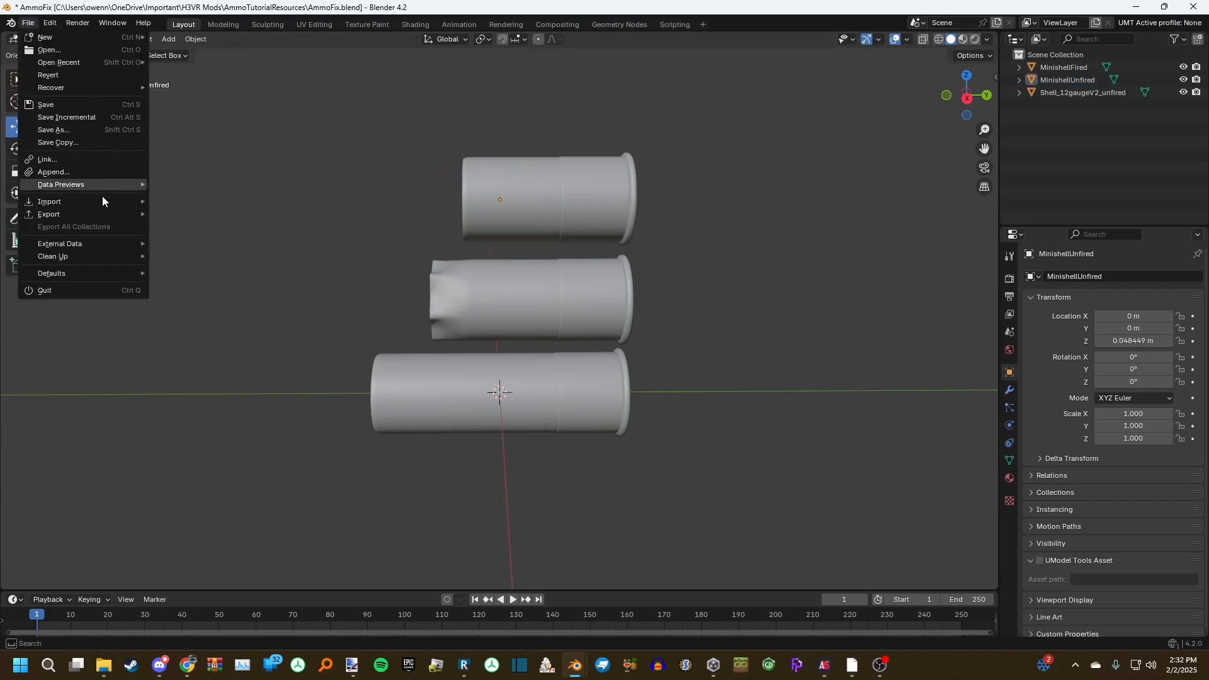
pyautogui.moveTo(63, 214)
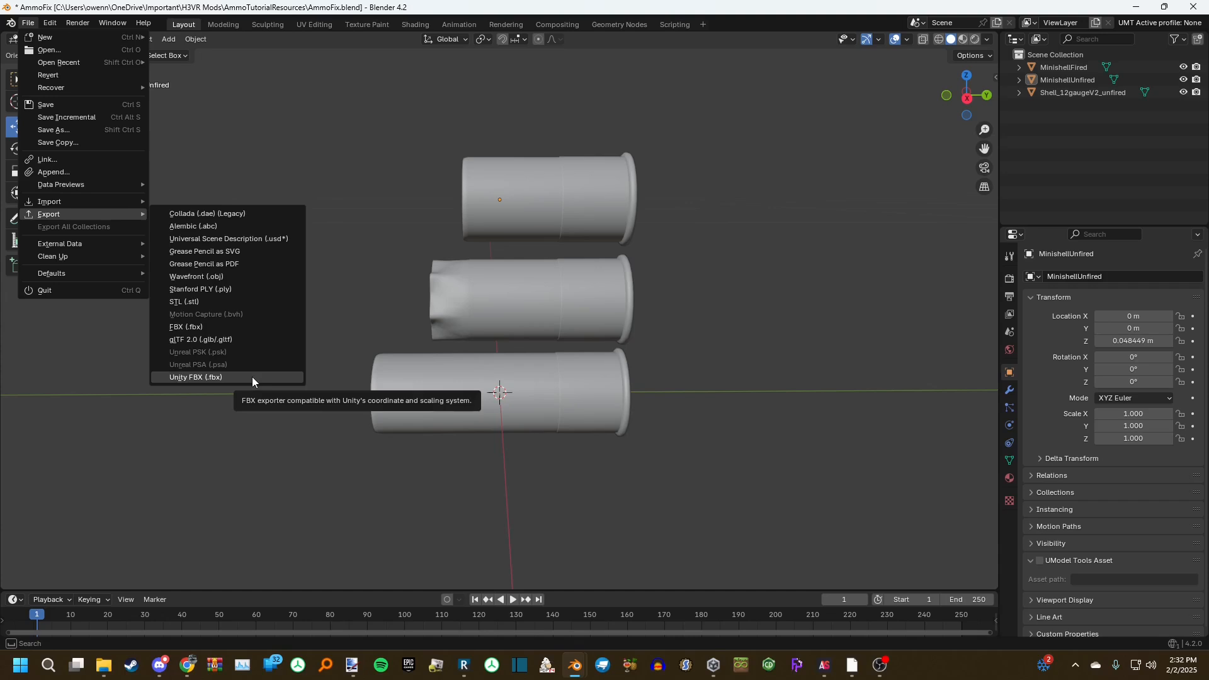
pyautogui.click(241, 330)
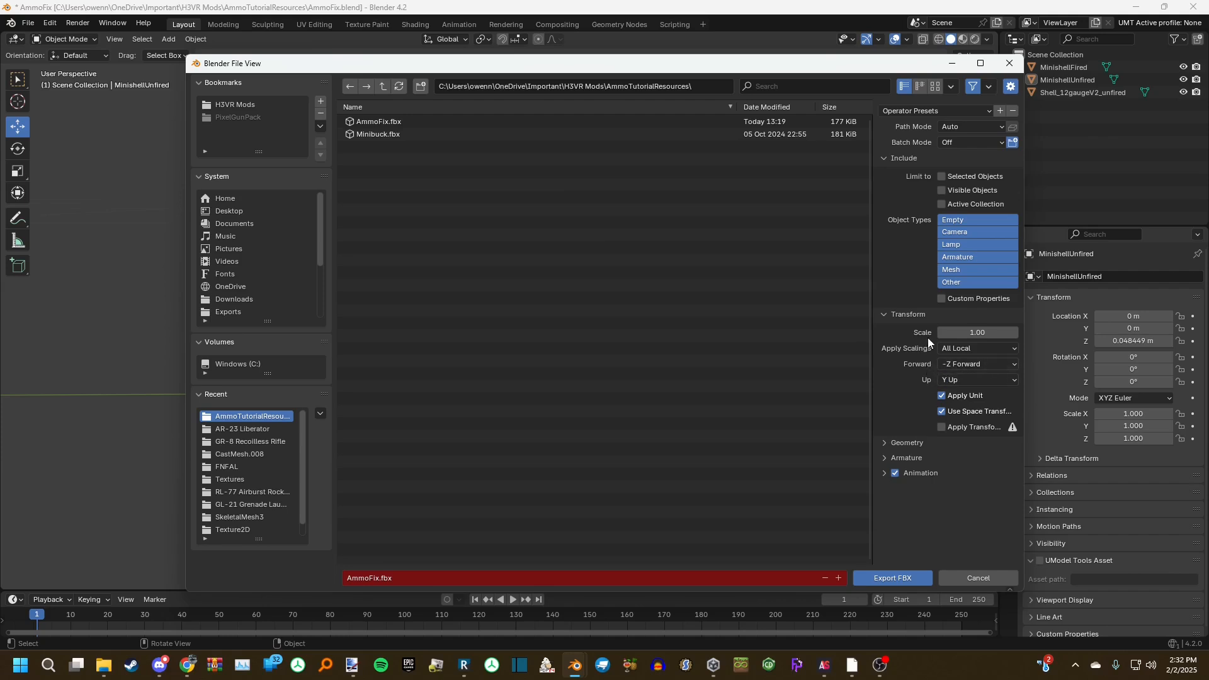
pyautogui.click(962, 579)
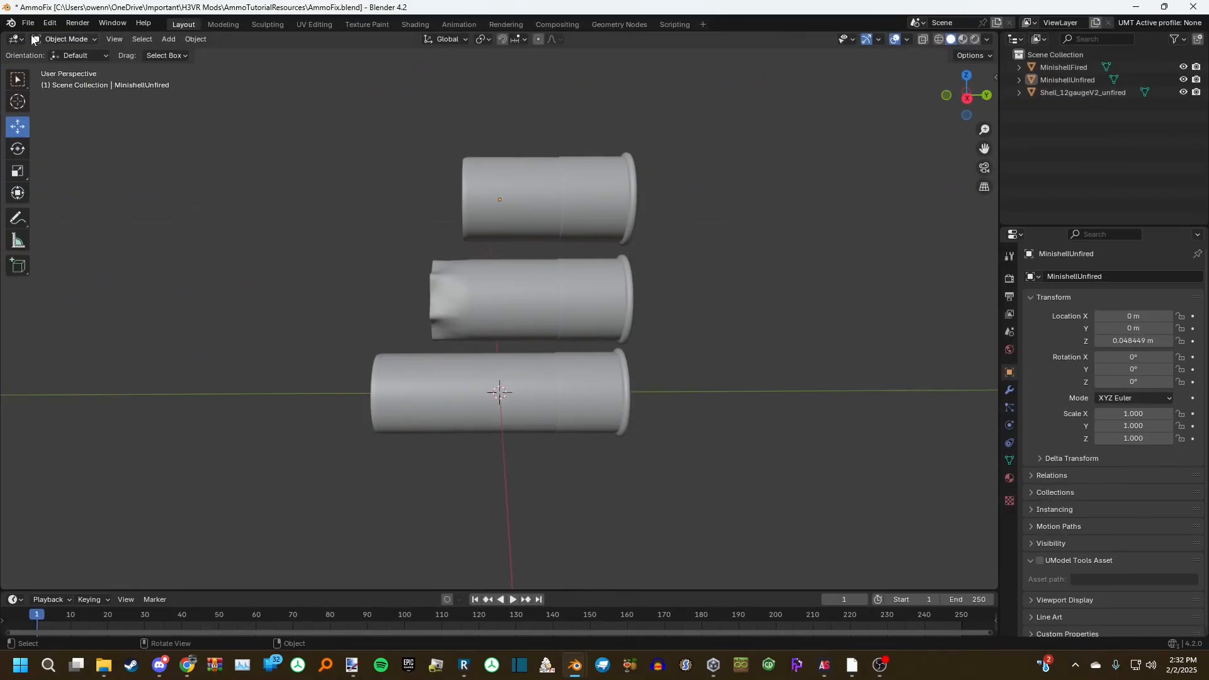
# Export the shells in Unity FBX format as AmmoFix.fbx, overwriting the existing file in the AmmoTutorialResources folder
pyautogui.click(28, 23)
pyautogui.moveTo(129, 215)
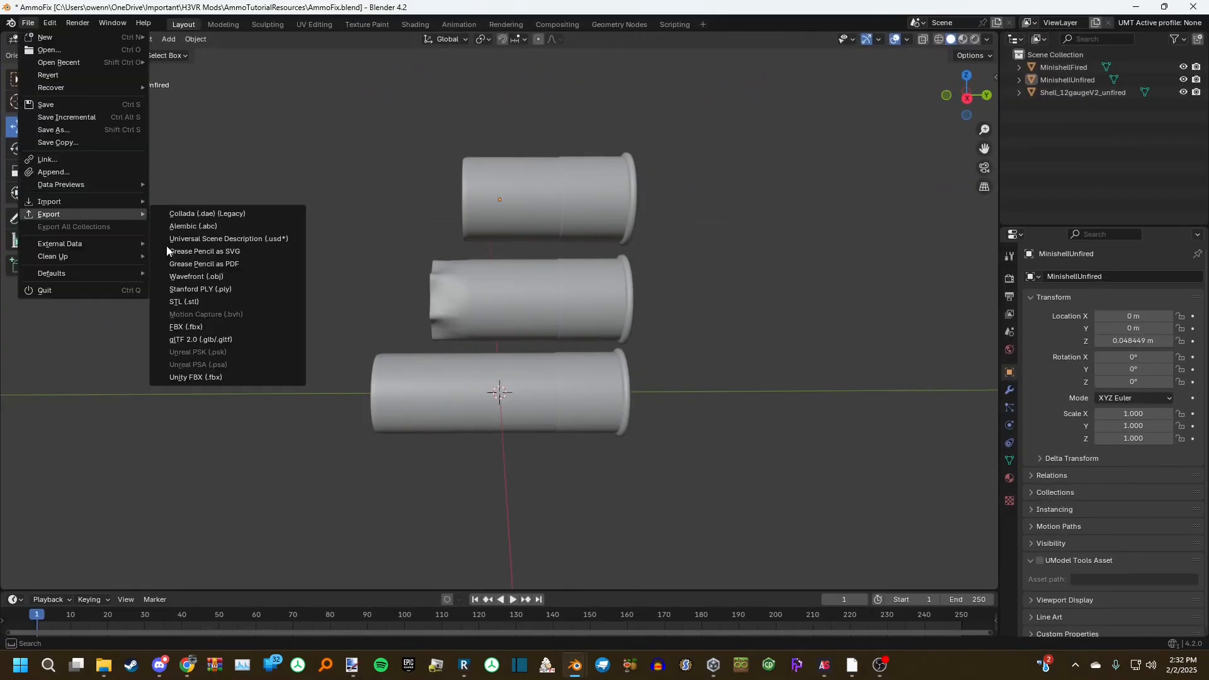
pyautogui.click(233, 375)
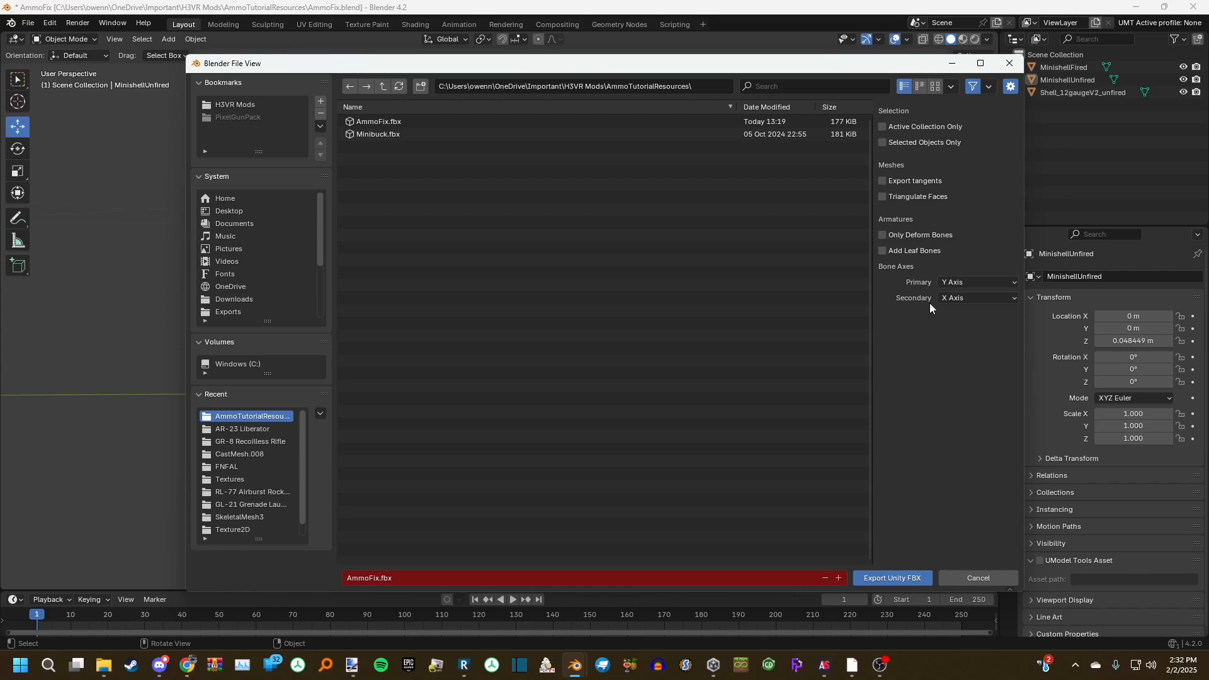
pyautogui.click(888, 578)
pyautogui.moveTo(762, 399); pyautogui.dragTo(648, 343, button='middle')
# Switch to Unity, create a folder named AmmoTutorialTest inside Assets/Mods, and open it
pyautogui.hotkey('alt', 'Tab')
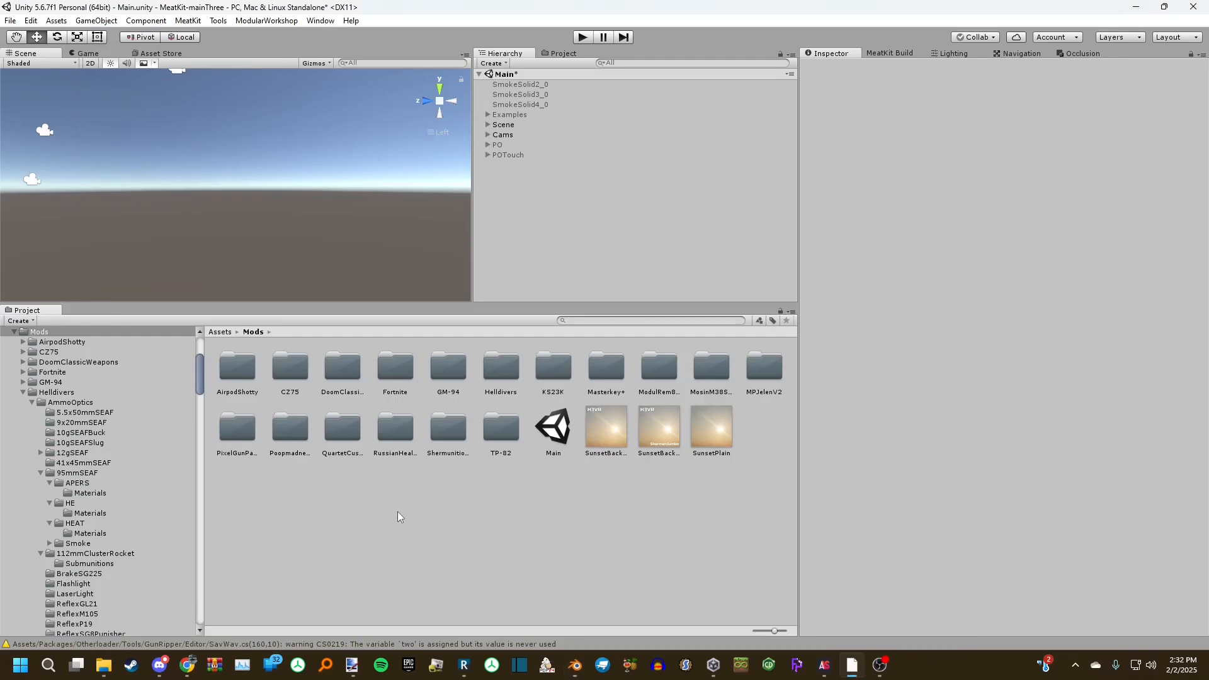
pyautogui.rightClick(337, 522)
pyautogui.moveTo(352, 282)
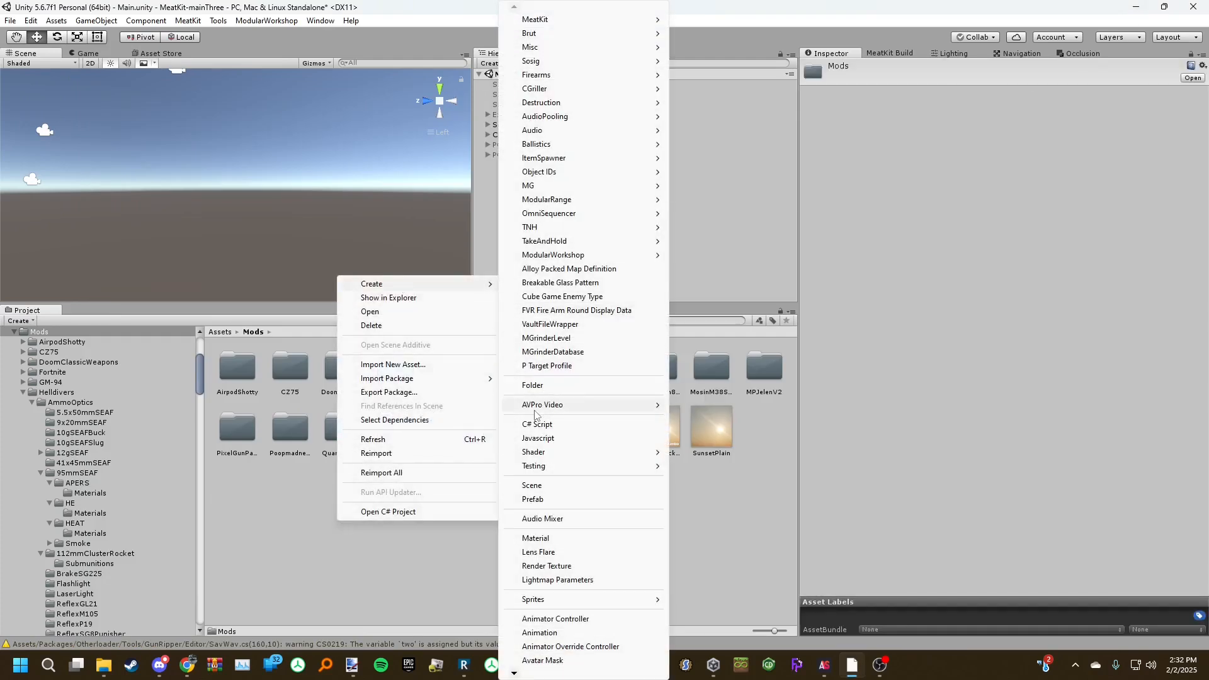
pyautogui.click(543, 385)
pyautogui.write('AmmoTutorialTest')
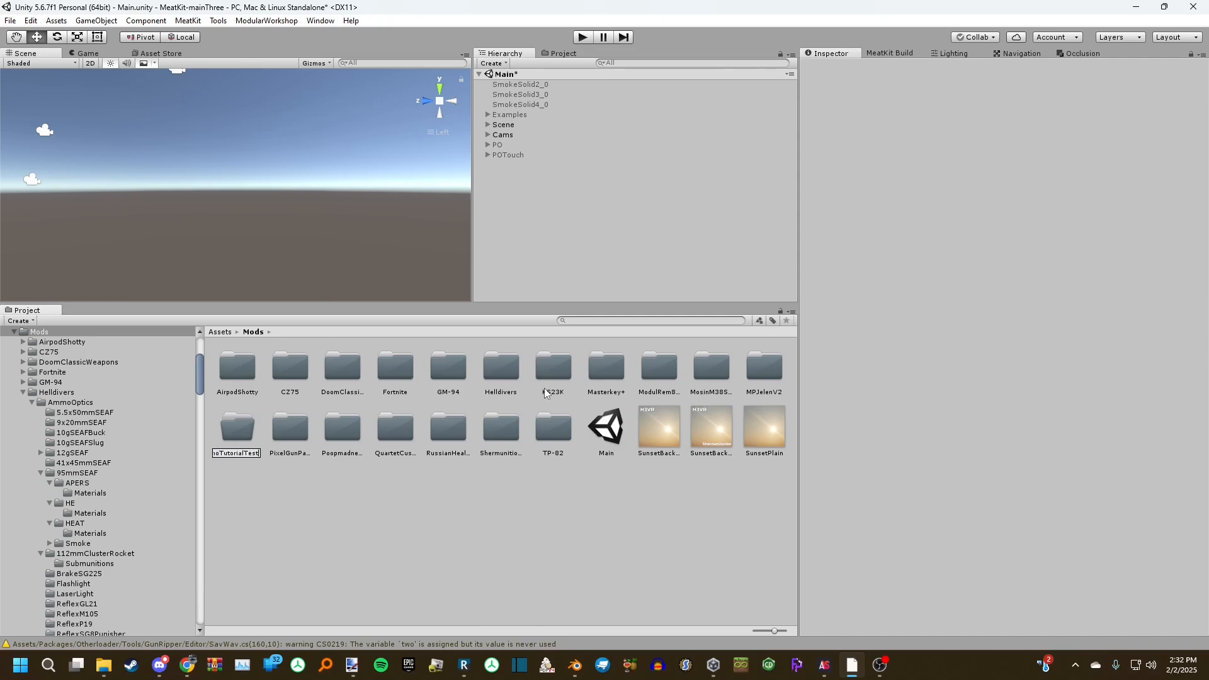
pyautogui.press('Return')
pyautogui.press('Return')
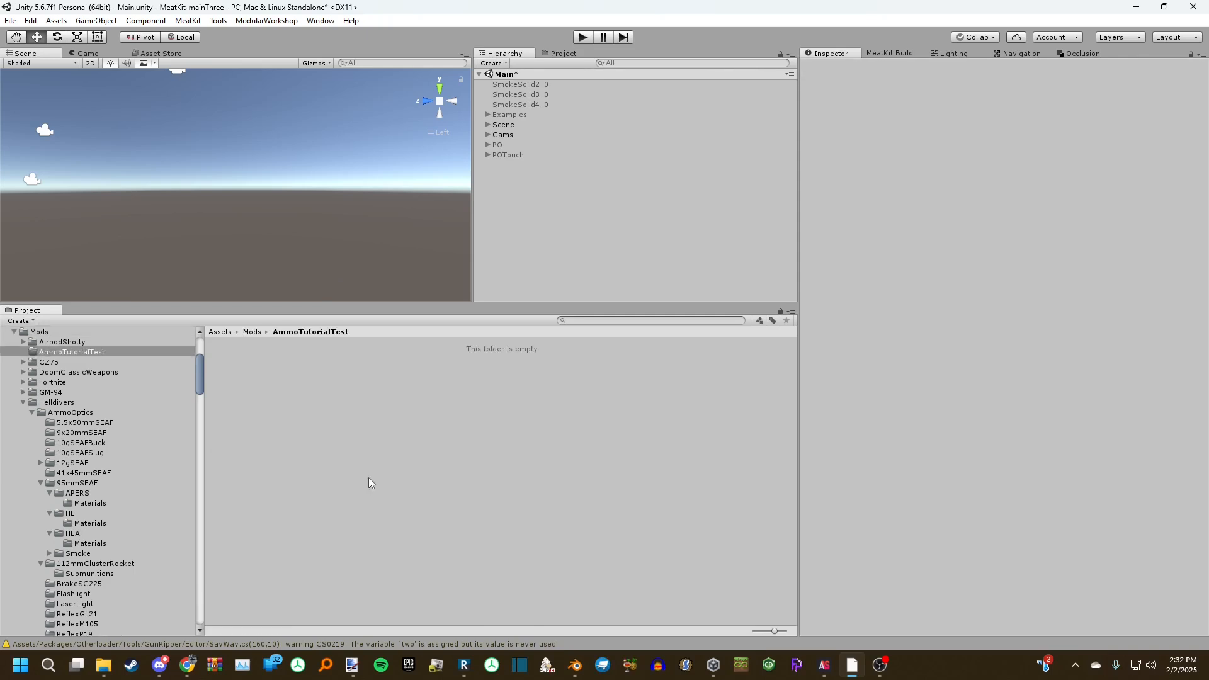
# Import the exported AmmoFix model into the AmmoTutorialTest folder and add it to the Main scene
pyautogui.click(104, 664)
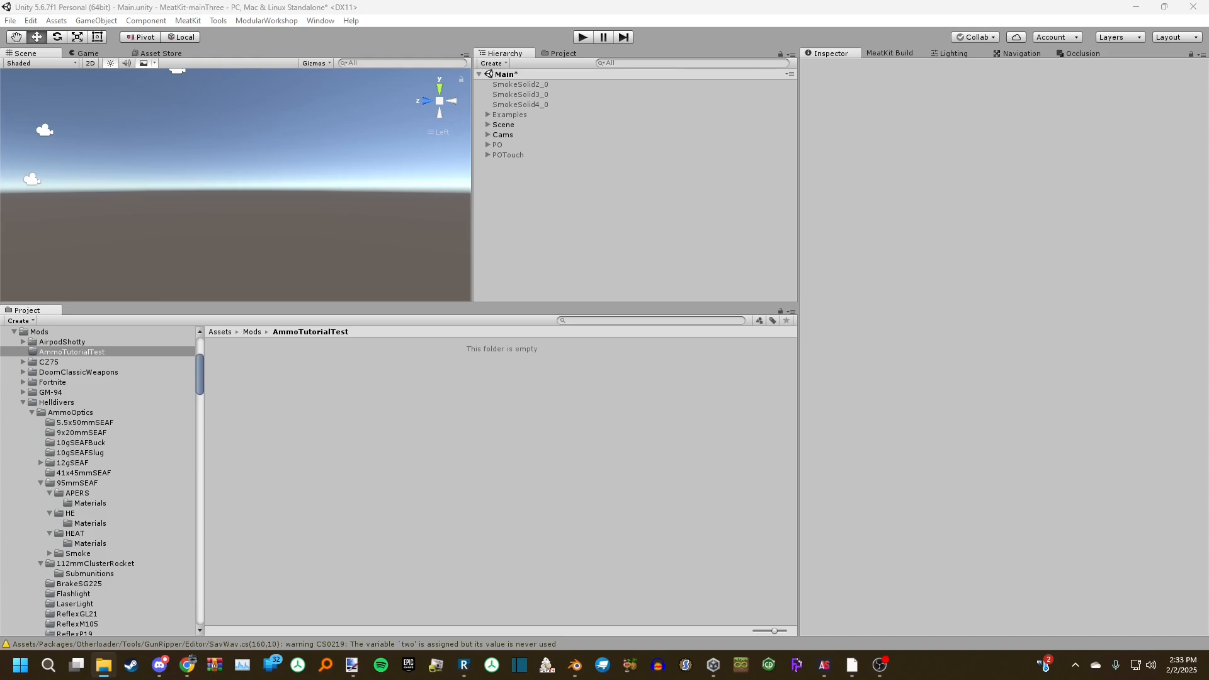
pyautogui.moveTo(1, 378); pyautogui.dragTo(424, 412)
pyautogui.click(287, 367)
pyautogui.moveTo(286, 366); pyautogui.dragTo(548, 225)
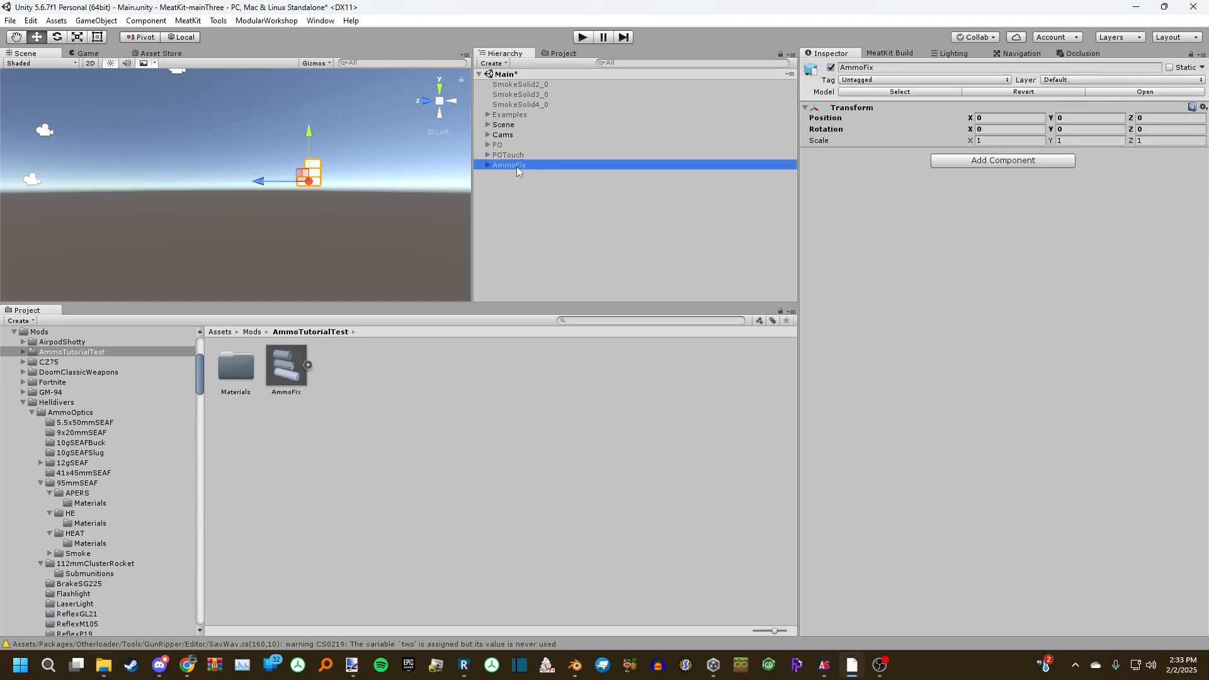
# Move MinishellFired, MinishellUnfired and Shell_12gaugeV2_unfired out of AmmoFix to the scene root and remove the AmmoFix parent
pyautogui.doubleClick(518, 171)
pyautogui.moveTo(409, 305); pyautogui.dragTo(415, 468)
pyautogui.keyDown('alt'); pyautogui.moveTo(247, 294); pyautogui.dragTo(348, 330); pyautogui.keyUp('alt')
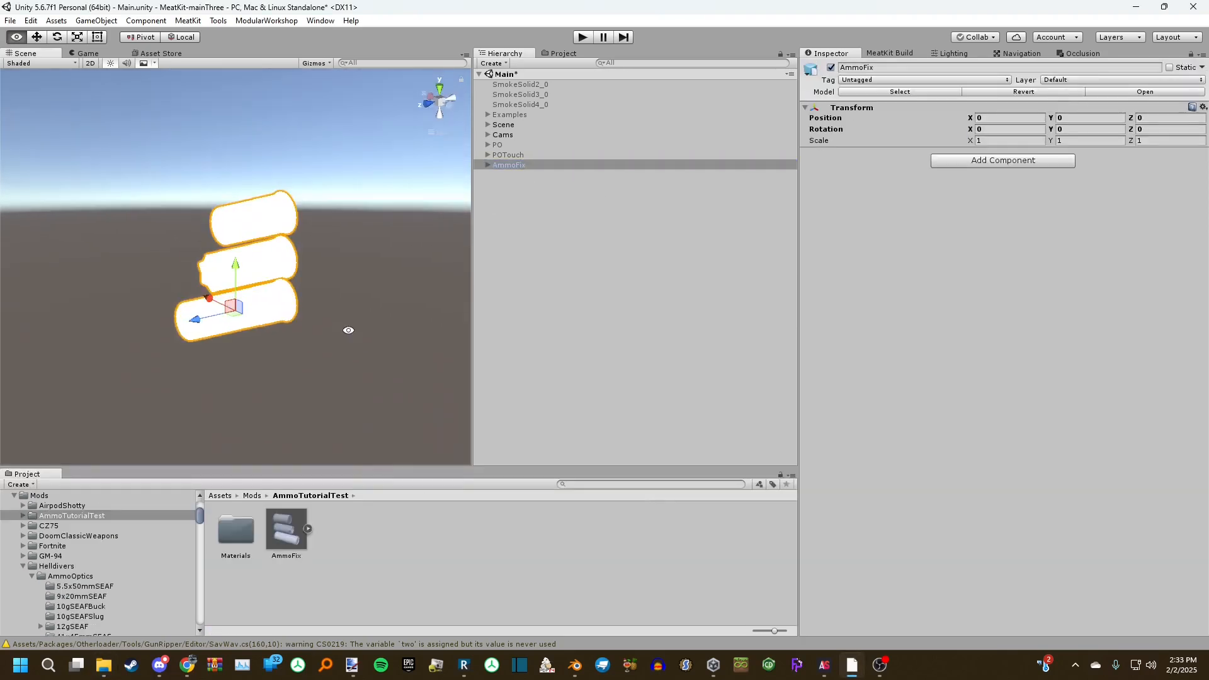
pyautogui.keyDown('alt'); pyautogui.moveTo(348, 330); pyautogui.dragTo(291, 424, button='right'); pyautogui.keyUp('alt')
pyautogui.keyDown('alt'); pyautogui.moveTo(217, 259); pyautogui.dragTo(189, 264); pyautogui.keyUp('alt')
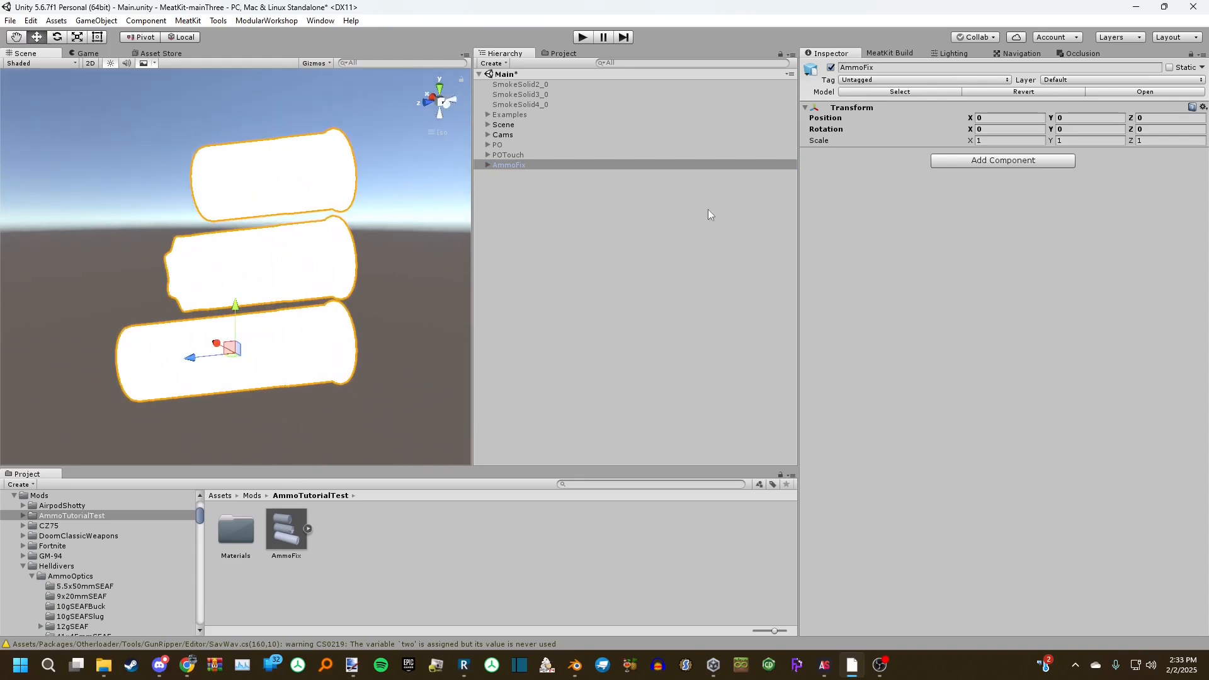
pyautogui.click(486, 166)
pyautogui.click(511, 176)
pyautogui.keyDown('shift'); pyautogui.click(529, 197); pyautogui.keyUp('shift')
pyautogui.moveTo(529, 196); pyautogui.dragTo(515, 236)
pyautogui.click(640, 356)
# Set the Y position of all three shell models to 0
pyautogui.click(524, 185)
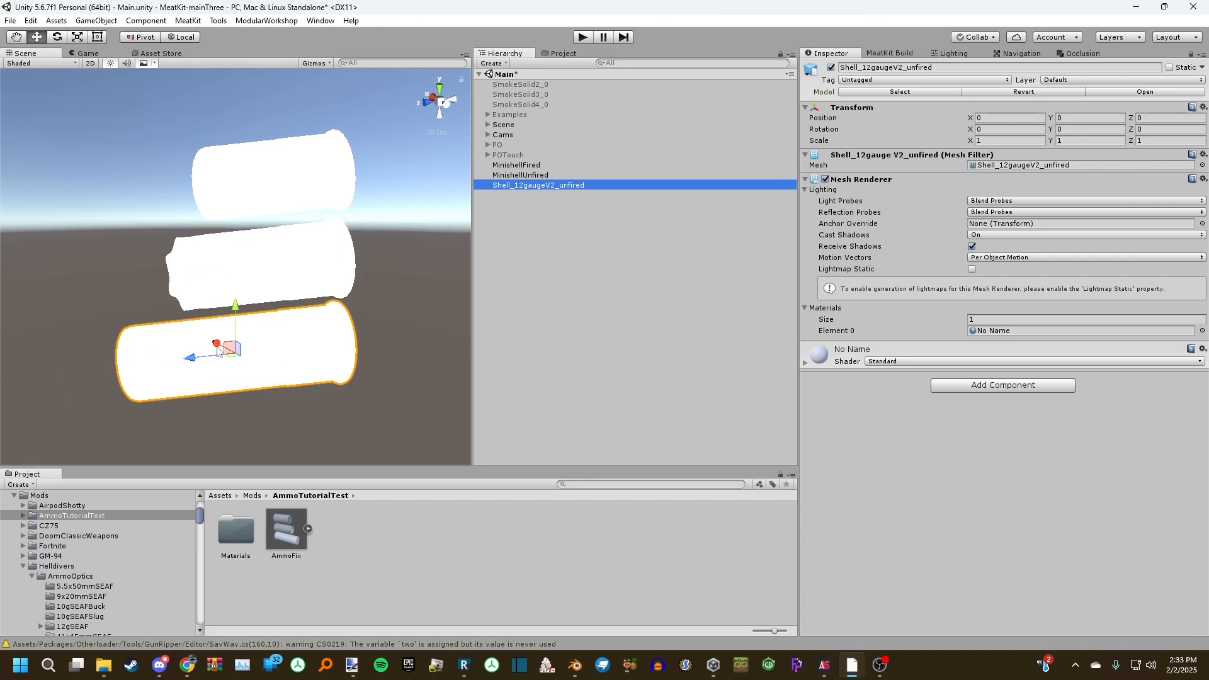
pyautogui.click(521, 175)
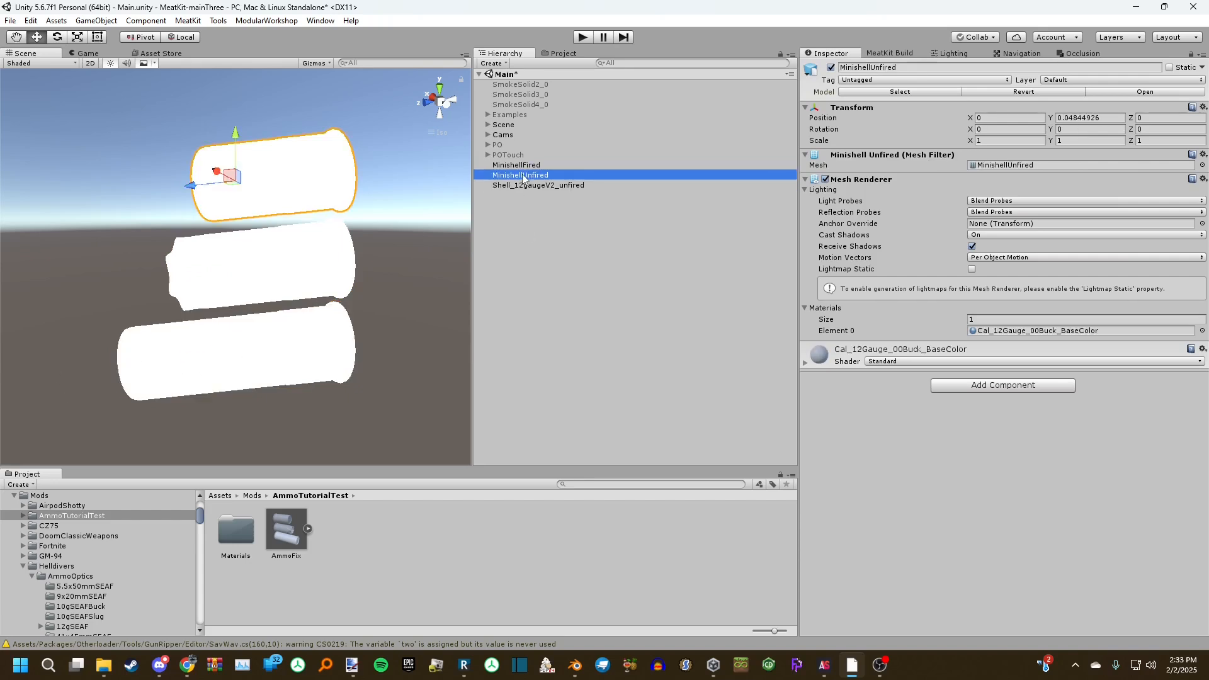
pyautogui.click(532, 165)
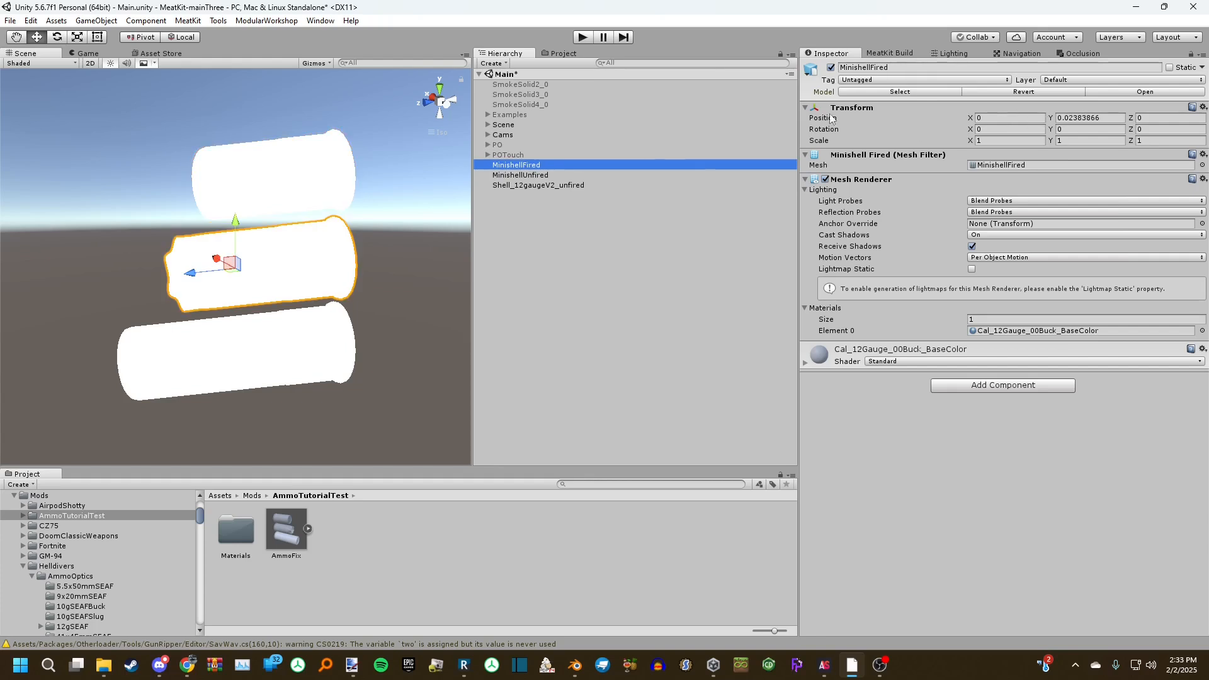
pyautogui.keyDown('shift'); pyautogui.click(546, 186); pyautogui.keyUp('shift')
pyautogui.click(1090, 118)
pyautogui.write('0')
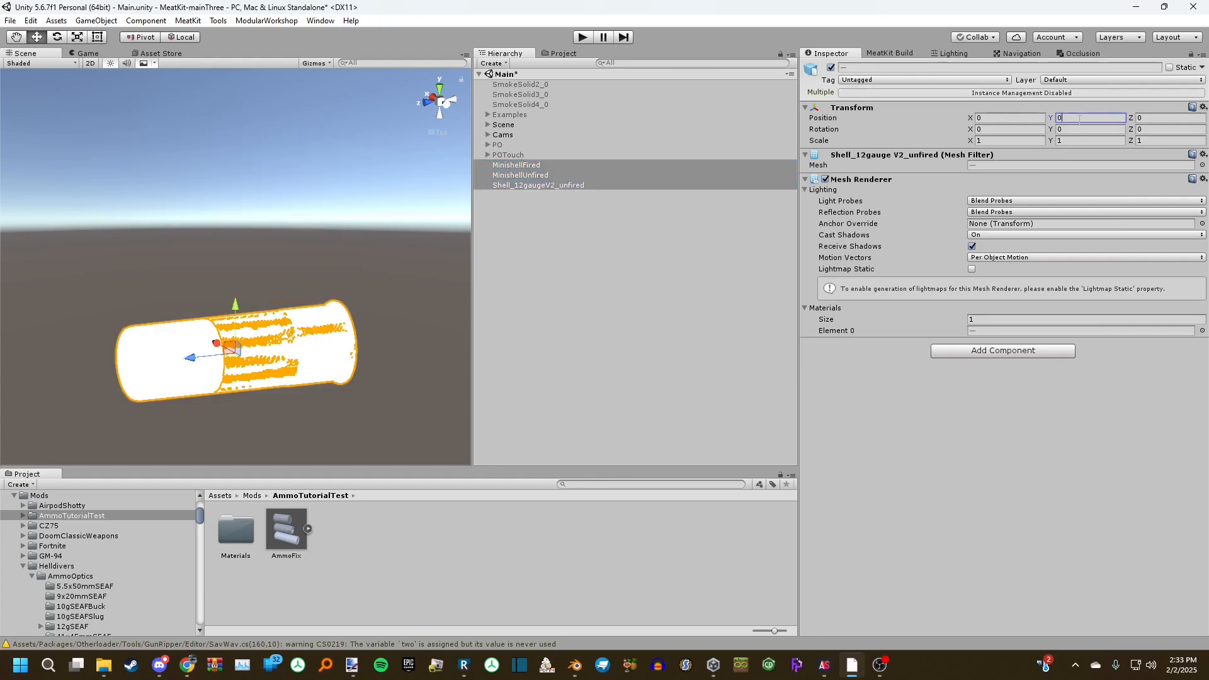
# Delete the full-length Shell_12gaugeV2_unfired model from the scene
pyautogui.keyDown('alt'); pyautogui.moveTo(270, 291); pyautogui.dragTo(177, 354); pyautogui.keyUp('alt')
pyautogui.click(160, 351)
pyautogui.press('Delete')
# Raise MinishellFired above MinishellUnfired to a Y position of about 0.027
pyautogui.click(521, 163)
pyautogui.keyDown('alt'); pyautogui.moveTo(285, 232); pyautogui.dragTo(304, 231, button='right'); pyautogui.keyUp('alt')
pyautogui.moveTo(234, 310); pyautogui.dragTo(235, 206)
pyautogui.keyDown('alt'); pyautogui.moveTo(275, 346); pyautogui.dragTo(333, 326); pyautogui.keyUp('alt')
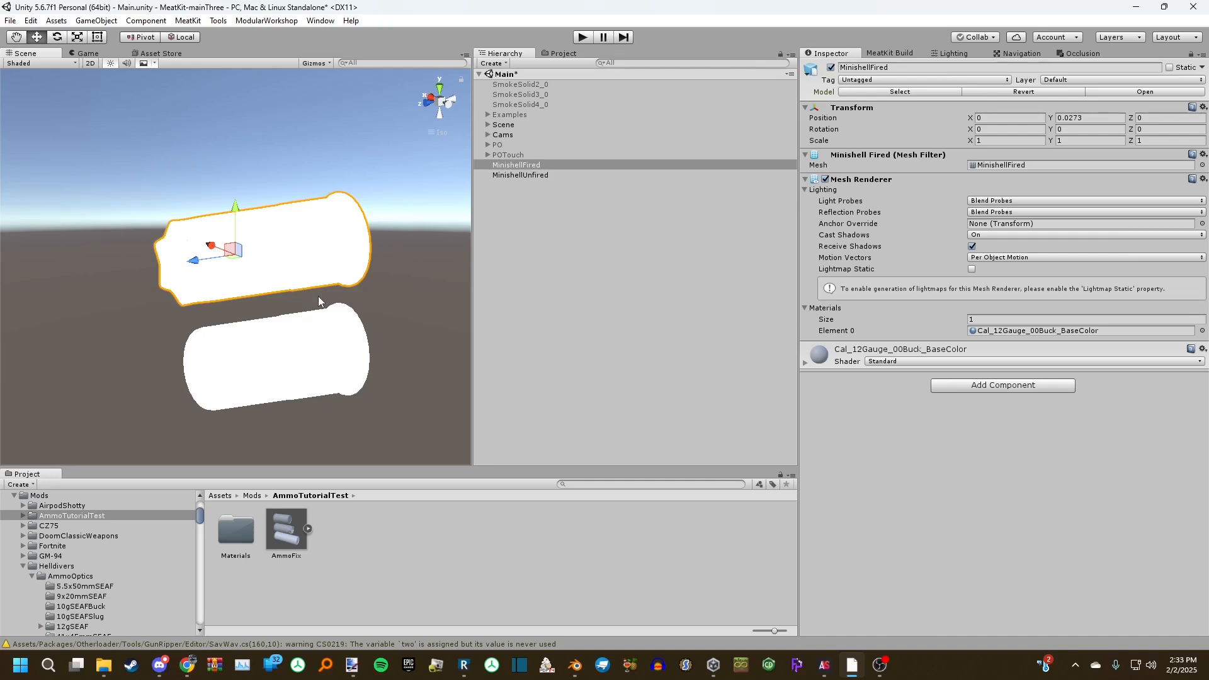
# Assign the Minibuck material to both MinishellFired and MinishellUnfired
pyautogui.click(580, 248)
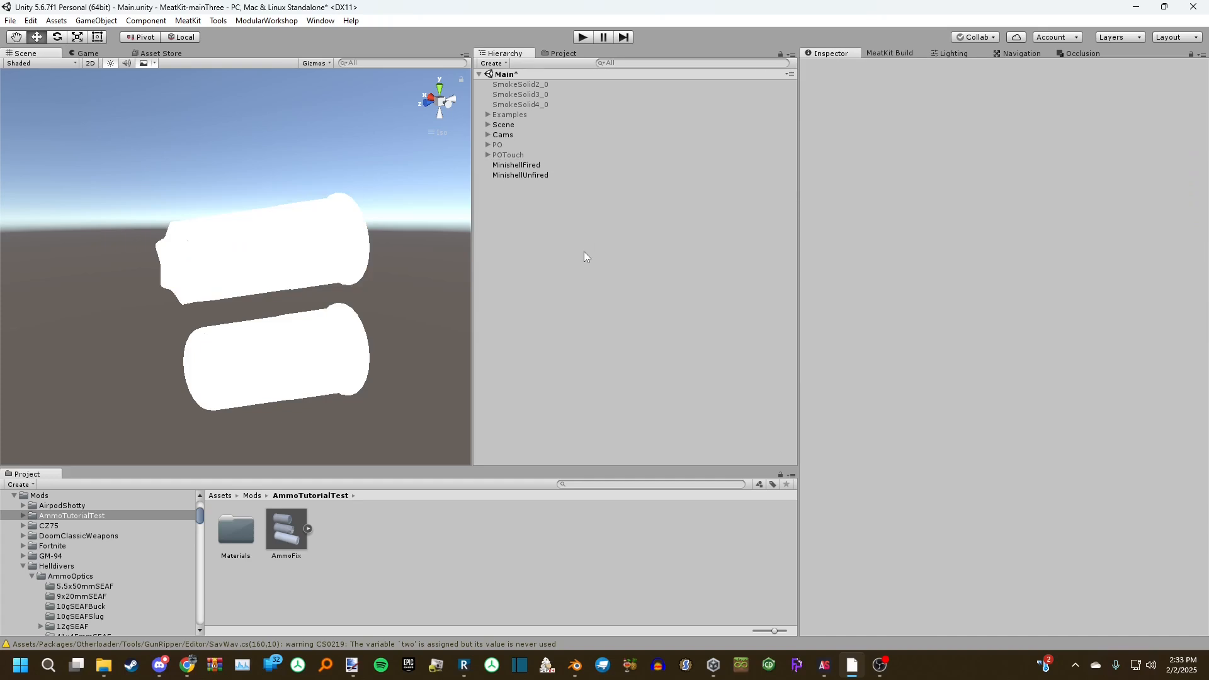
pyautogui.click(504, 165)
pyautogui.click(499, 175)
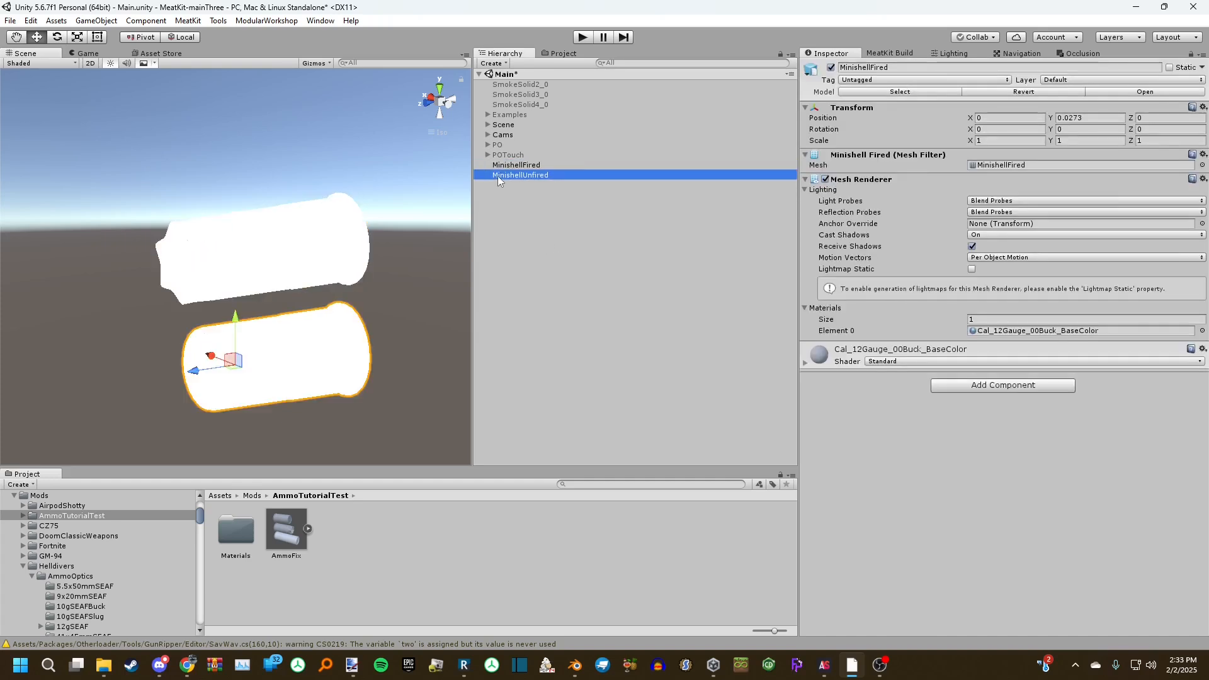
pyautogui.click(518, 226)
pyautogui.click(517, 175)
pyautogui.keyDown('ctrl'); pyautogui.click(546, 165); pyautogui.keyUp('ctrl')
pyautogui.click(1202, 331)
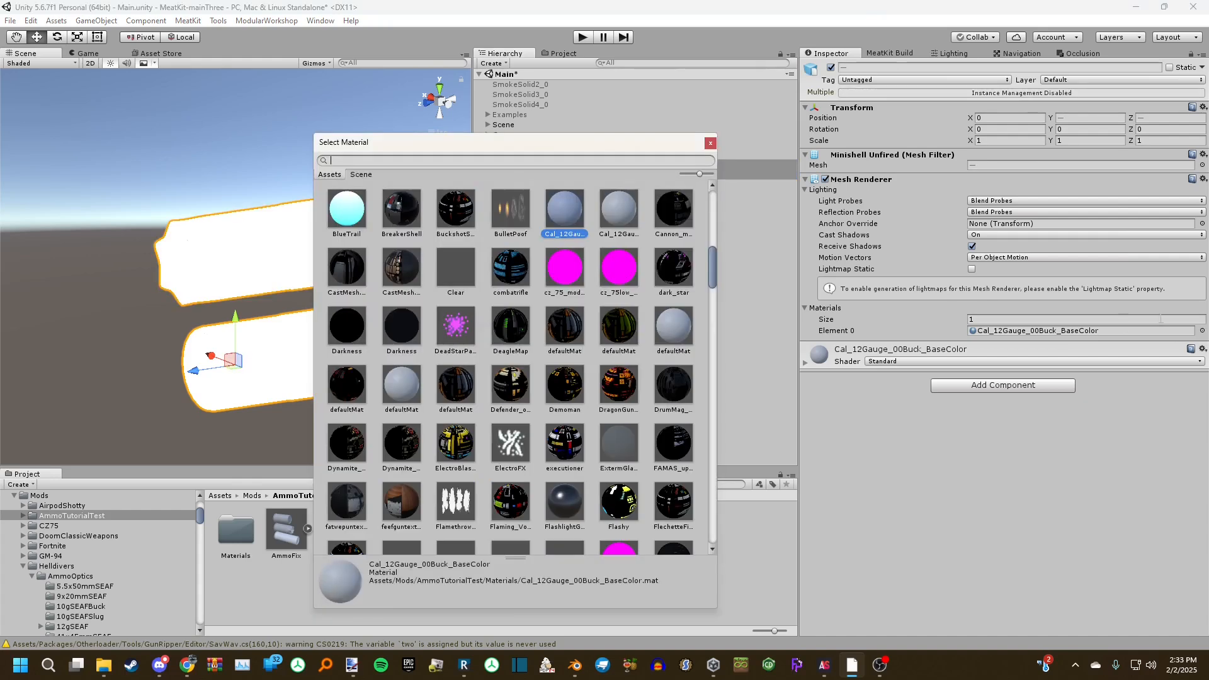
pyautogui.write('minibu')
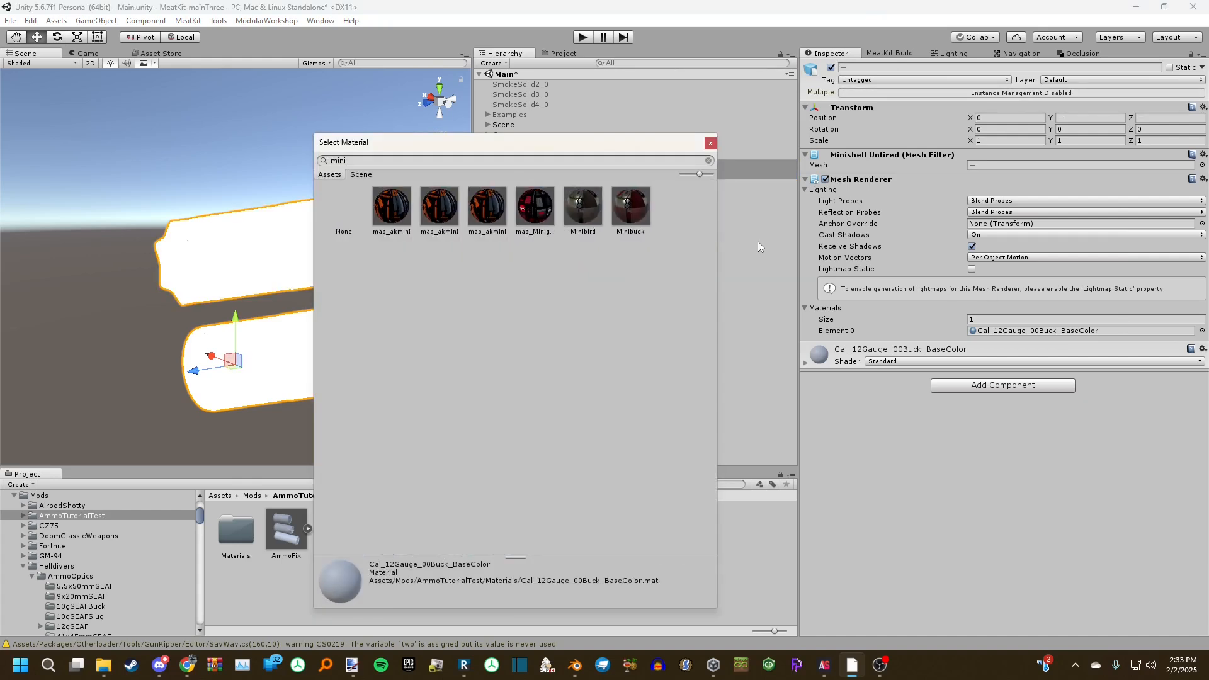
pyautogui.click(391, 206)
pyautogui.click(604, 277)
# Set the position of both minishell models to 0, 0, 0
pyautogui.click(598, 165)
pyautogui.keyDown('ctrl'); pyautogui.click(597, 174); pyautogui.keyUp('ctrl')
pyautogui.click(1002, 118)
pyautogui.write('0')
pyautogui.press('Tab')
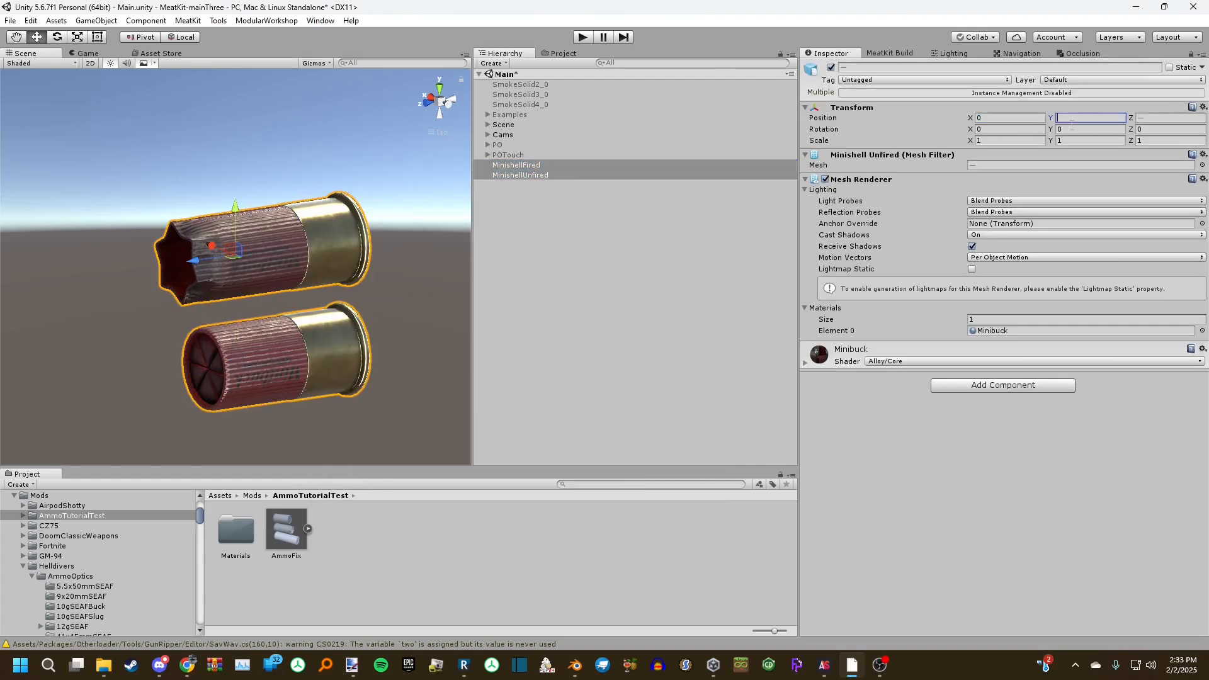
pyautogui.write('0')
pyautogui.press('Tab')
pyautogui.write('0')
pyautogui.click(678, 252)
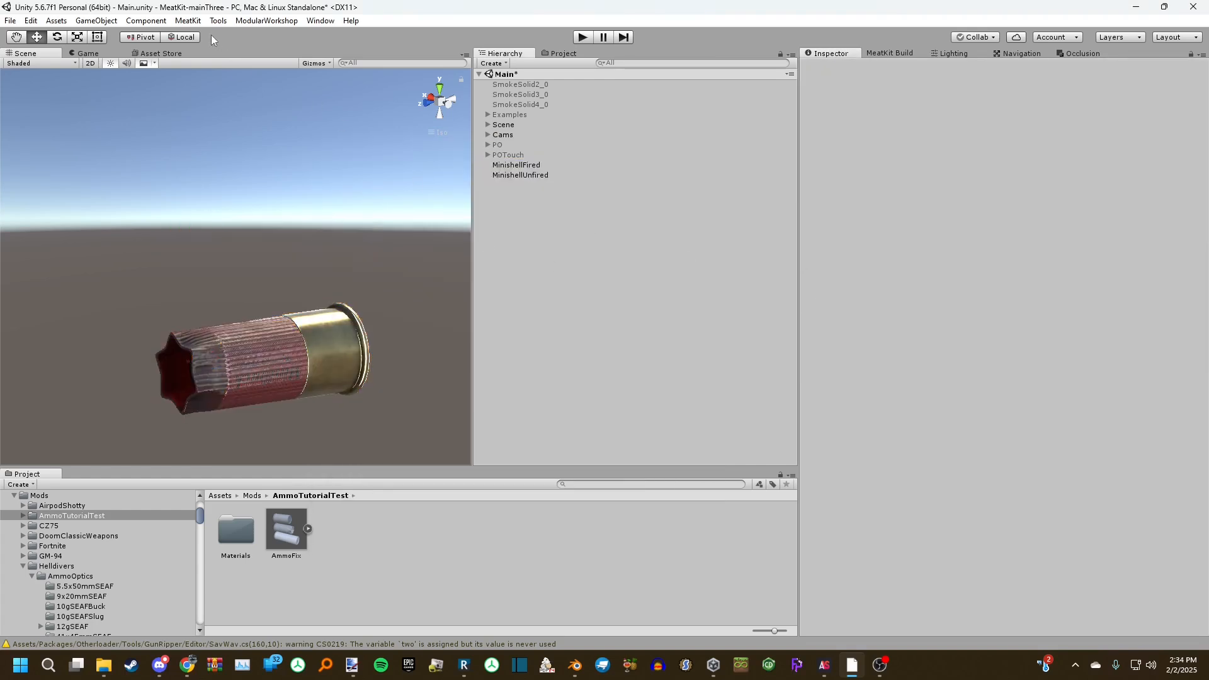
# Load the assets_resources_objectids_weaponry_ammunition bundle from H3VR's StreamingAssets folder into the PrefabLoader
pyautogui.click(218, 21)
pyautogui.click(214, 84)
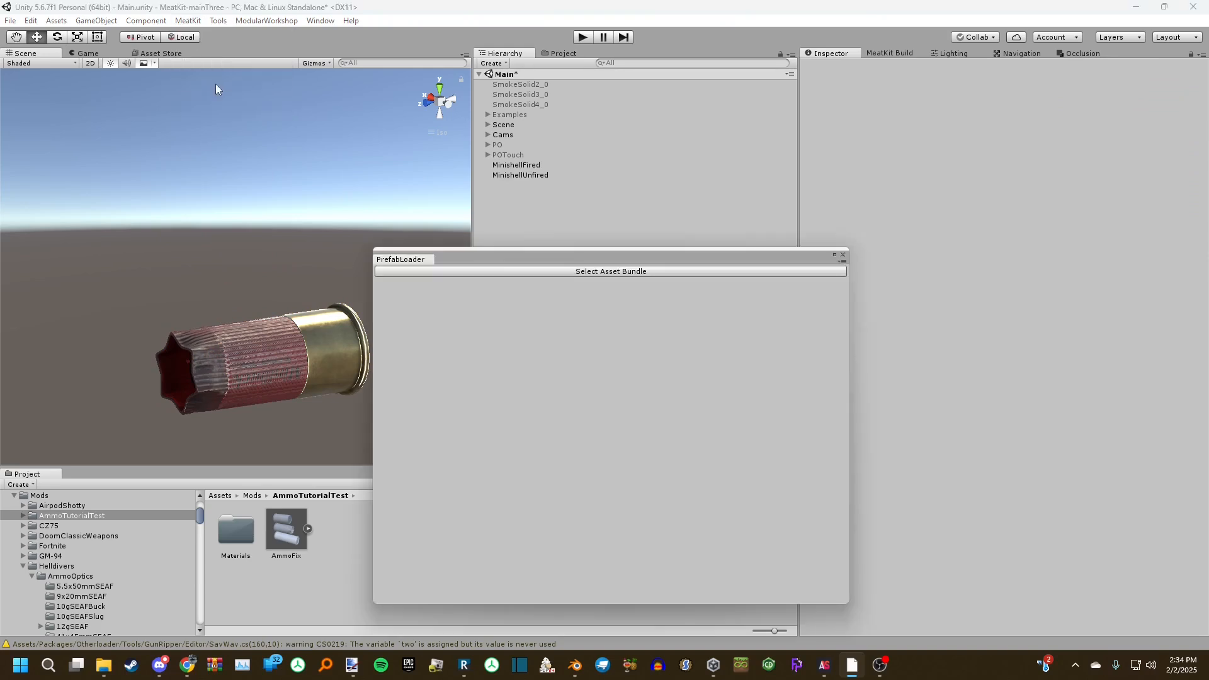
pyautogui.click(534, 271)
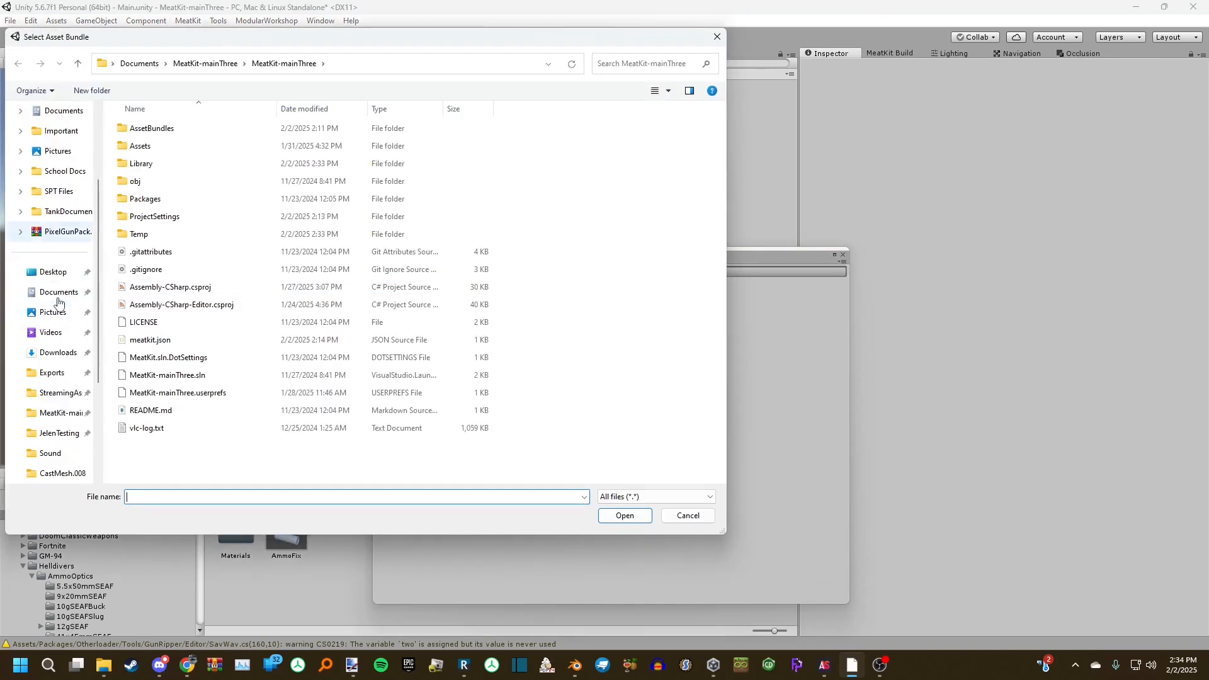
pyautogui.click(61, 392)
pyautogui.scroll(-3, 343, 278)
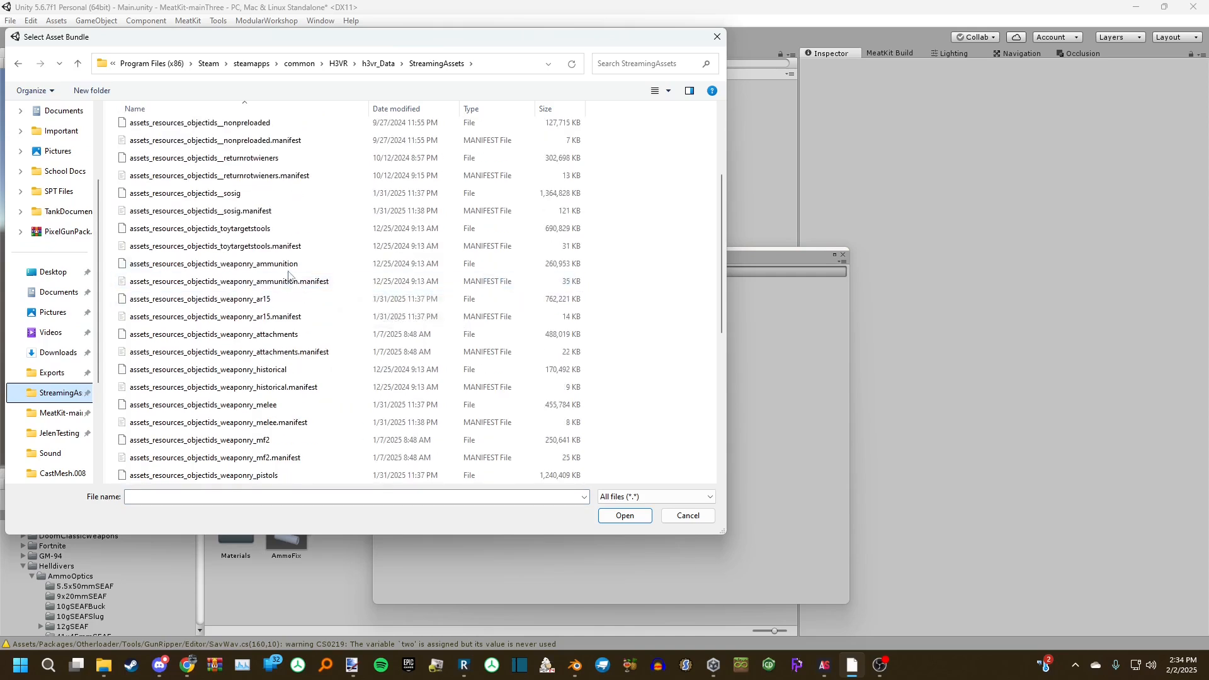
pyautogui.doubleClick(342, 277)
# Spawn the ammo_12gauge_00buckshot prefab from the 12guage ammunition prefabs and close the PrefabLoader
pyautogui.click(441, 283)
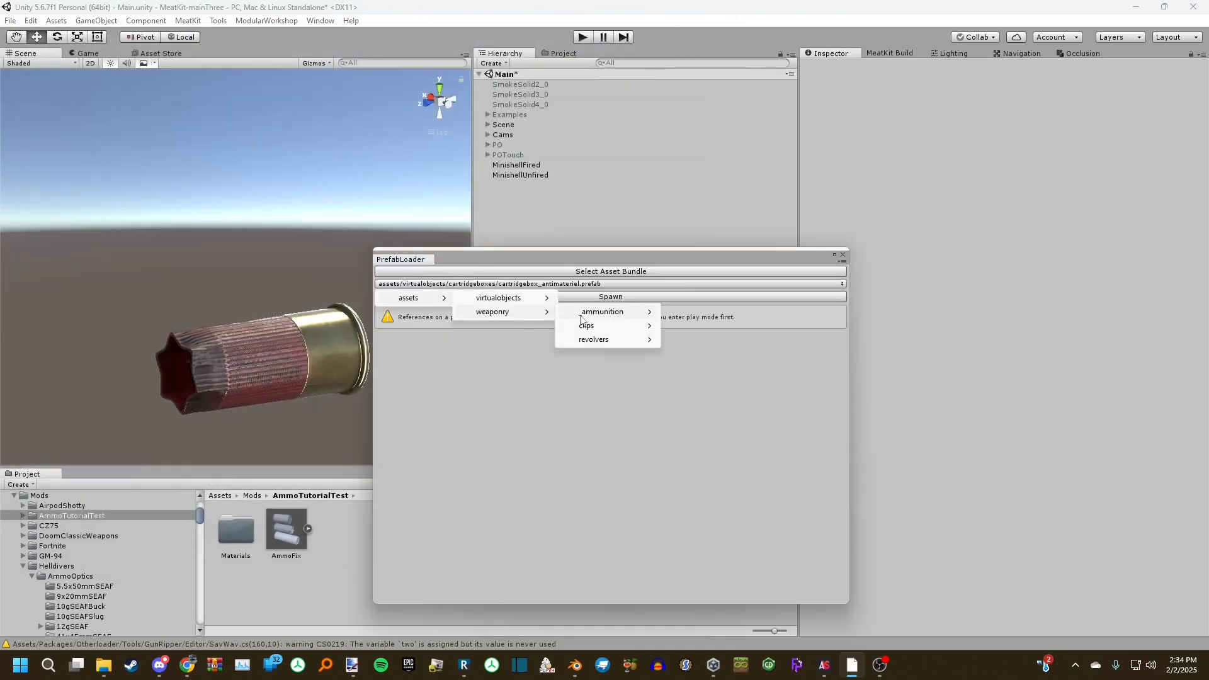
pyautogui.moveTo(614, 313)
pyautogui.moveTo(721, 313)
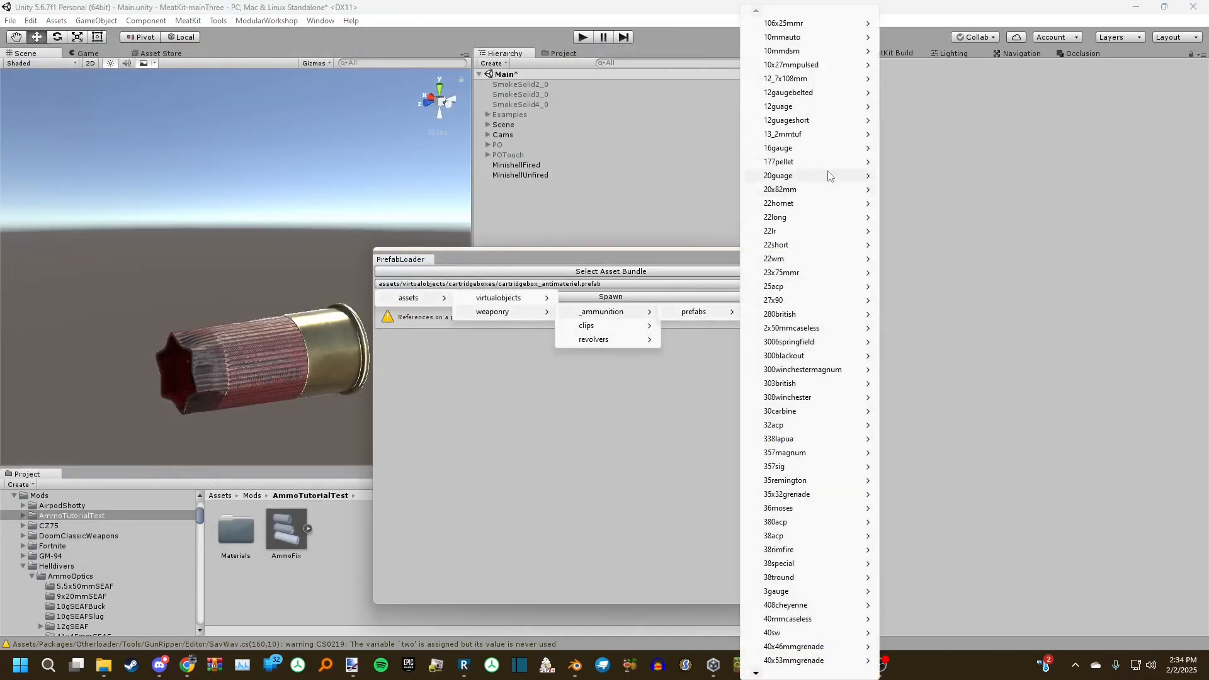
pyautogui.moveTo(808, 108)
pyautogui.click(938, 108)
pyautogui.click(611, 298)
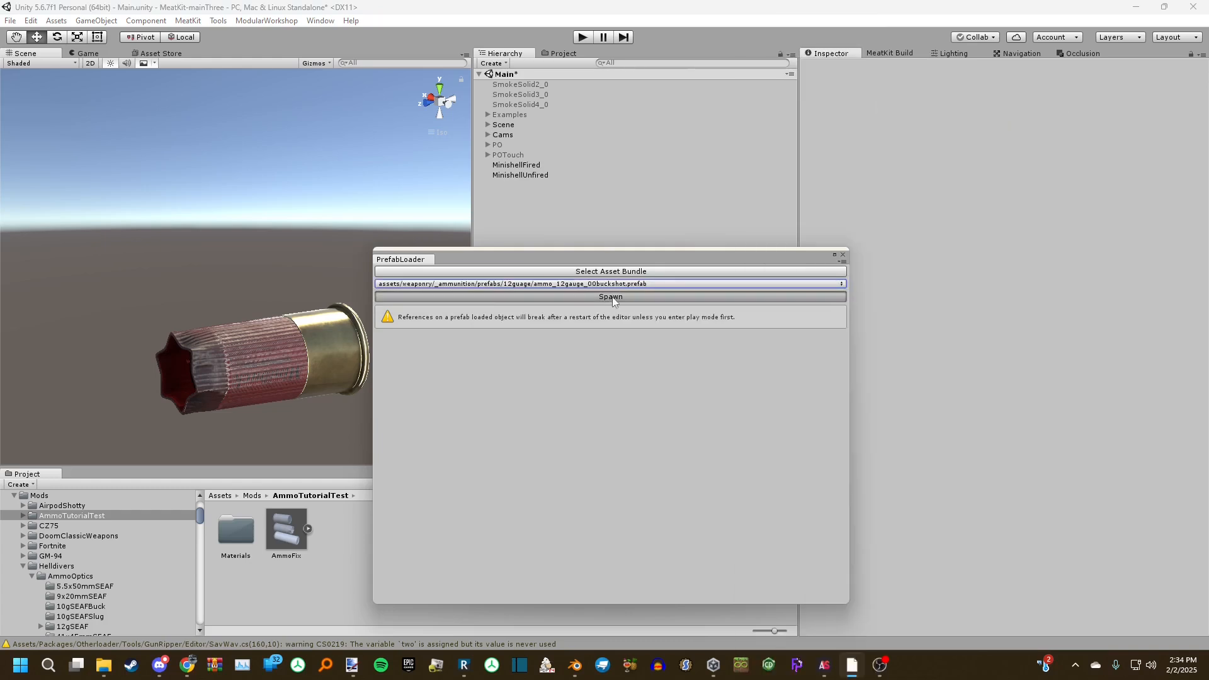
pyautogui.click(842, 255)
# Reset the spawned 00 buckshot round's position to 0, 0, 0, and raise it above the minishells to a Y of about 0.029
pyautogui.click(524, 185)
pyautogui.click(1006, 103)
pyautogui.write('0')
pyautogui.press('Tab')
pyautogui.write('0')
pyautogui.press('Tab')
pyautogui.write('0')
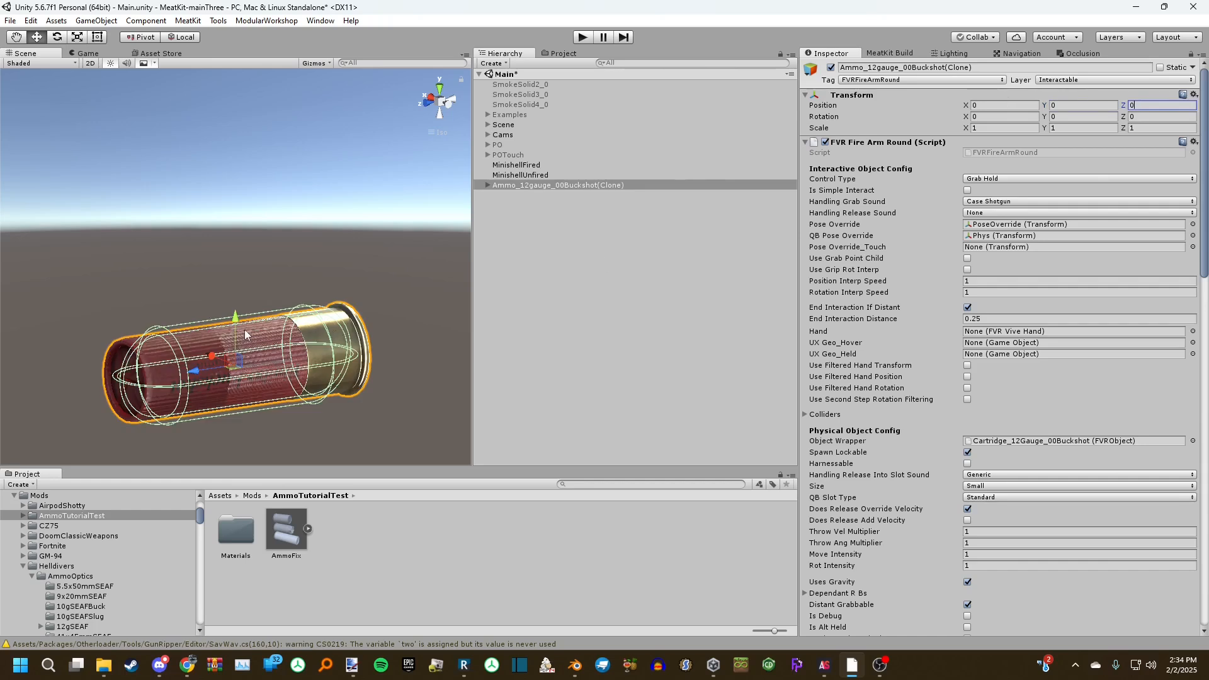
pyautogui.moveTo(236, 320); pyautogui.dragTo(236, 203)
pyautogui.click(602, 324)
pyautogui.moveTo(397, 238)
pyautogui.keyDown('alt'); pyautogui.mouseDown()
pyautogui.moveTo(173, 151)
pyautogui.moveTo(278, 268)
pyautogui.moveTo(555, 236)
pyautogui.moveTo(320, 231)
pyautogui.mouseUp(); pyautogui.keyUp('alt')
# Open the buckshot round's ballistic projectile prefab, Proj_12gauge_00Buckshot, and copy its Ballistic Projectile component
pyautogui.click(540, 187)
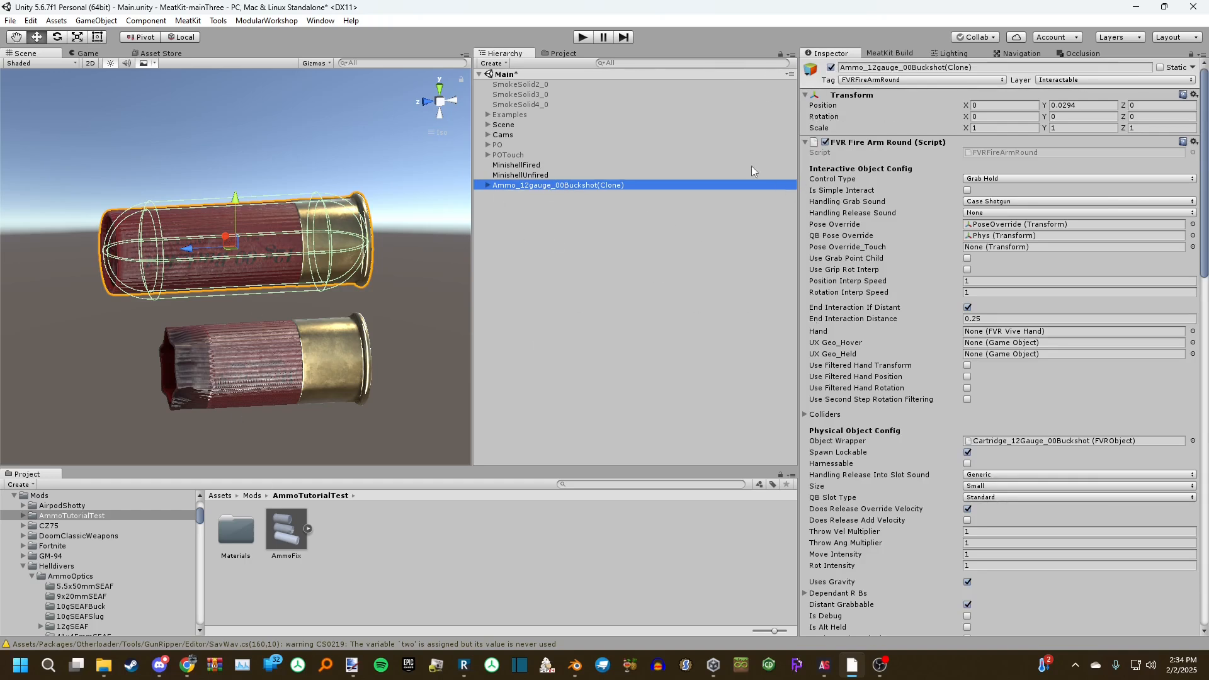
pyautogui.scroll(-10, 983, 377)
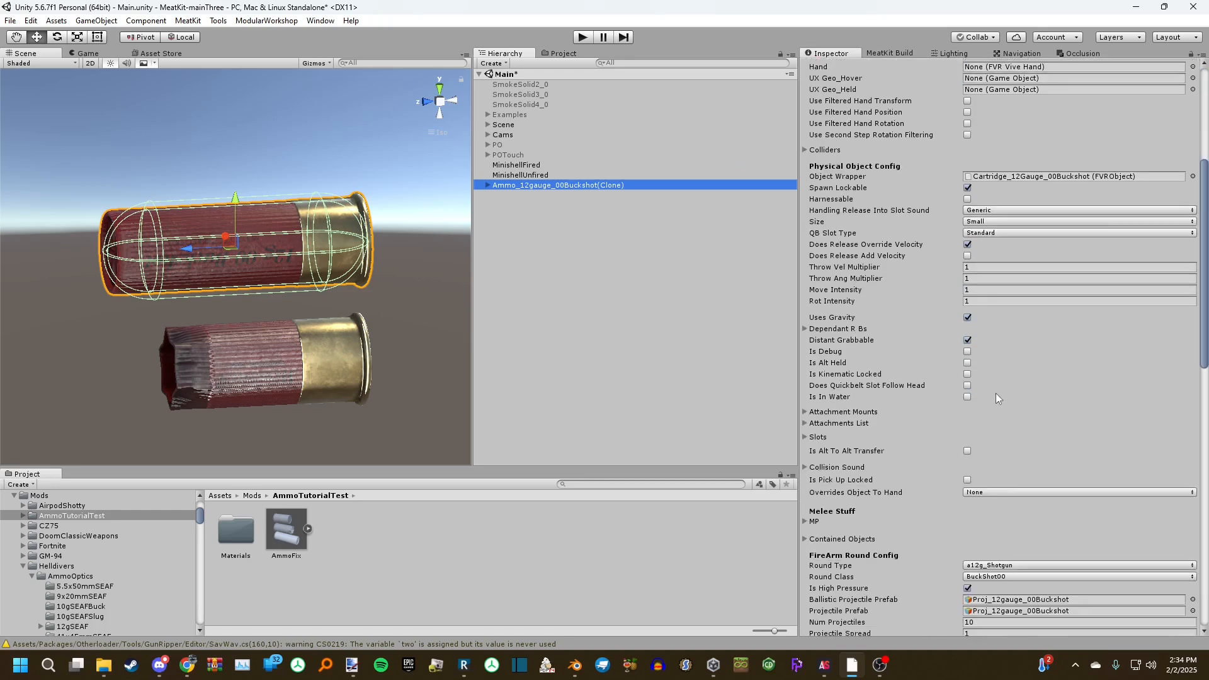
pyautogui.scroll(-3, 978, 401)
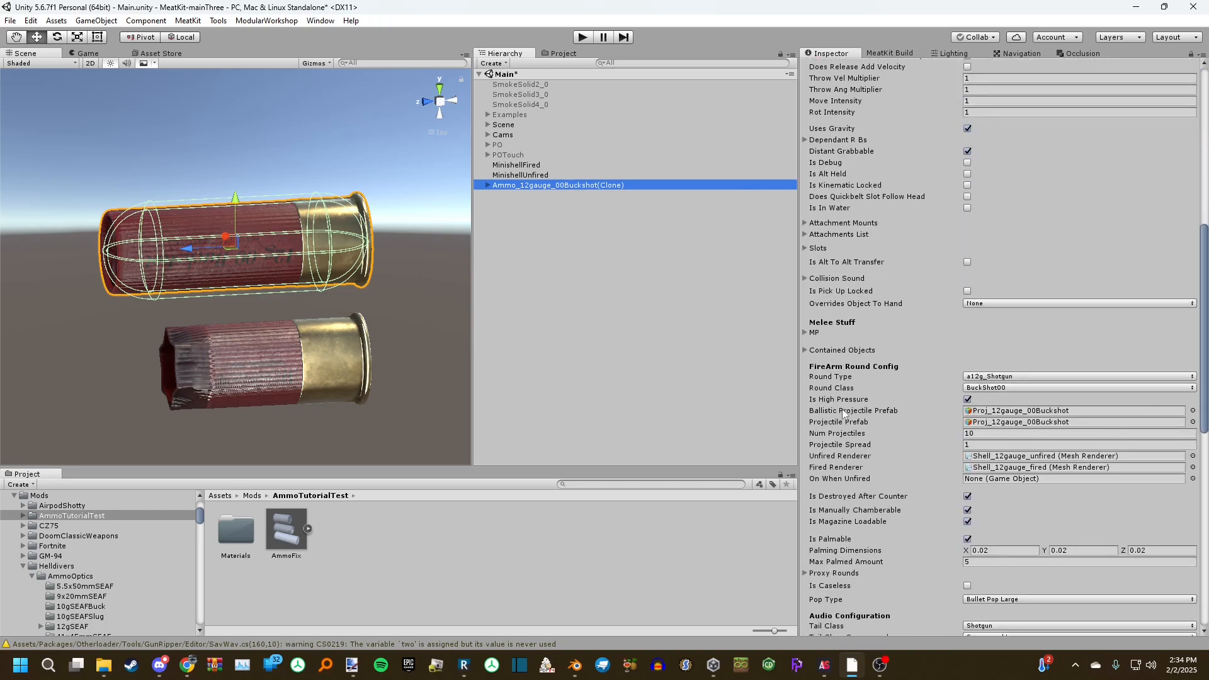
pyautogui.doubleClick(1008, 412)
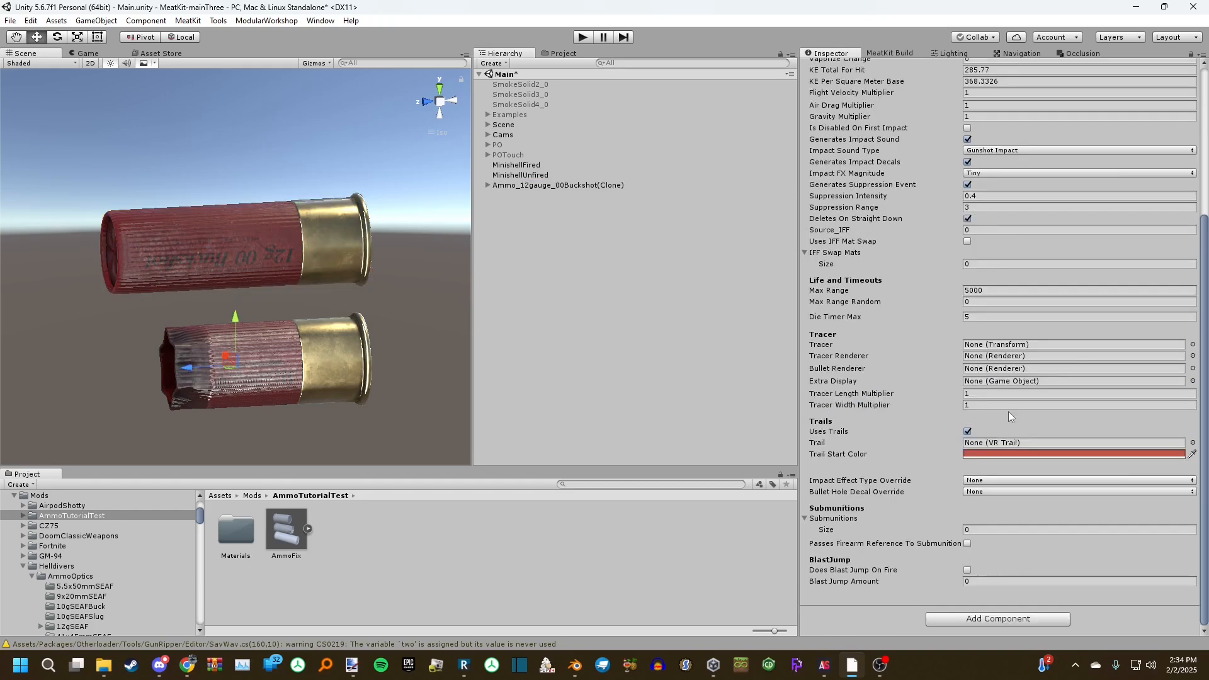
pyautogui.scroll(5, 995, 416)
pyautogui.rightClick(880, 124)
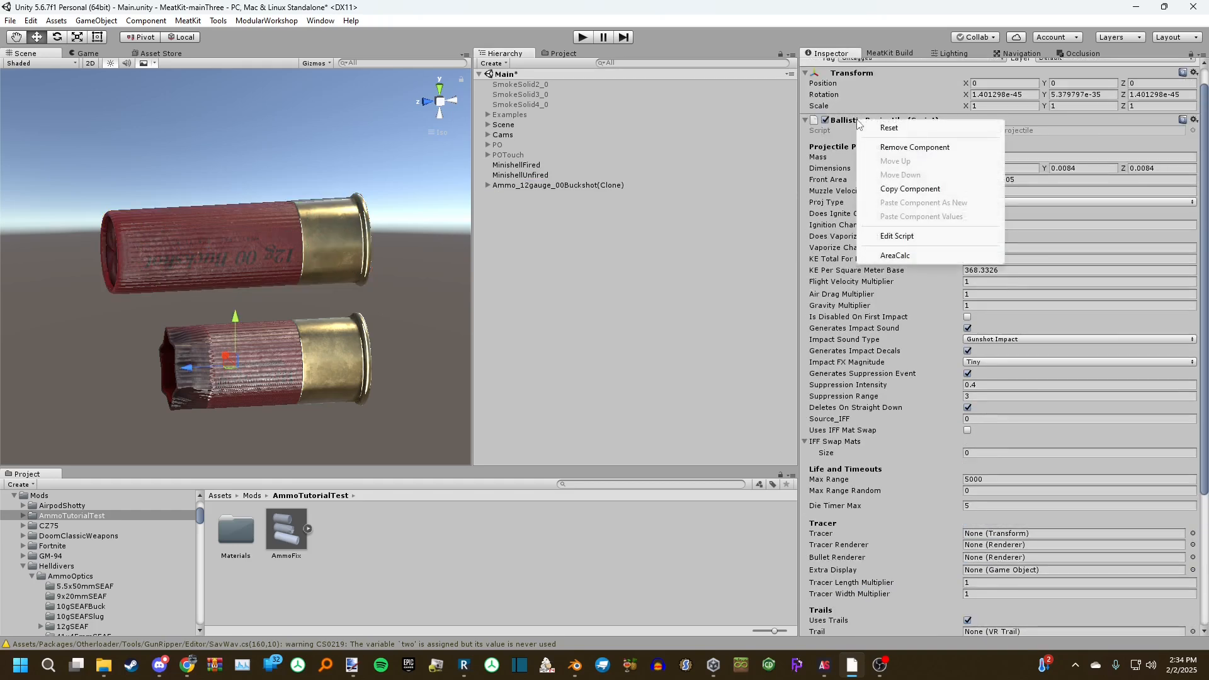
pyautogui.click(932, 189)
# Create an empty game object in the scene and paste the copied Ballistic Projectile component onto it as new
pyautogui.click(550, 233)
pyautogui.rightClick(550, 233)
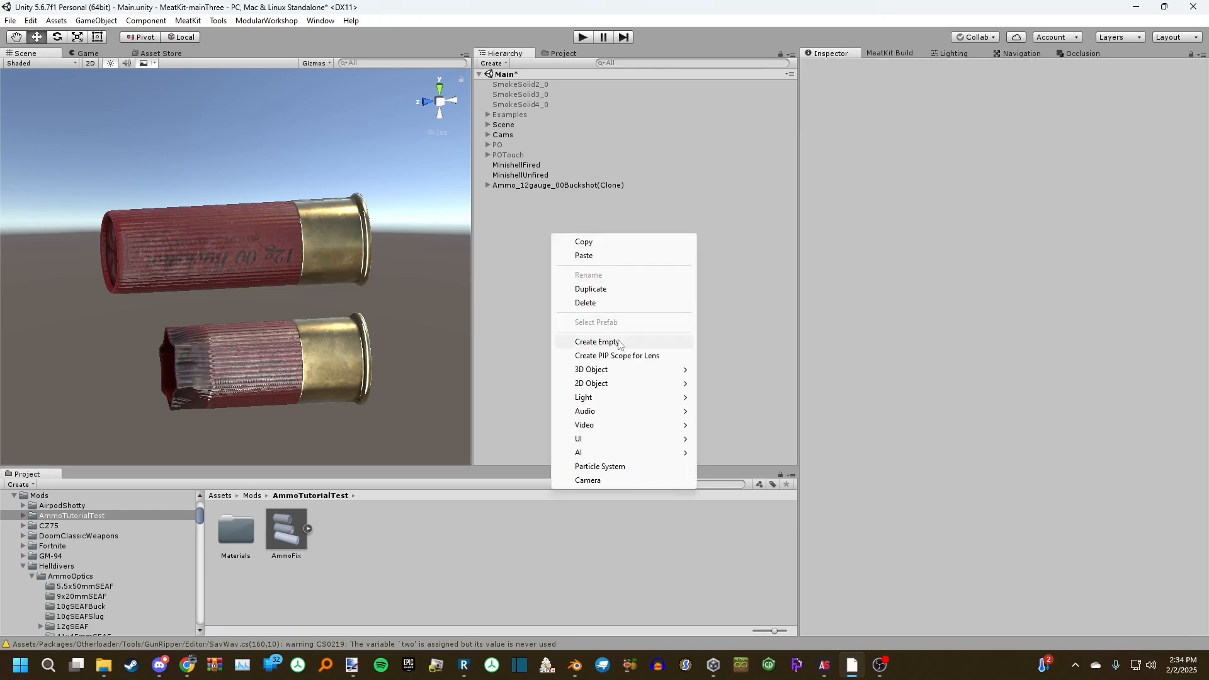
pyautogui.click(619, 340)
pyautogui.rightClick(845, 96)
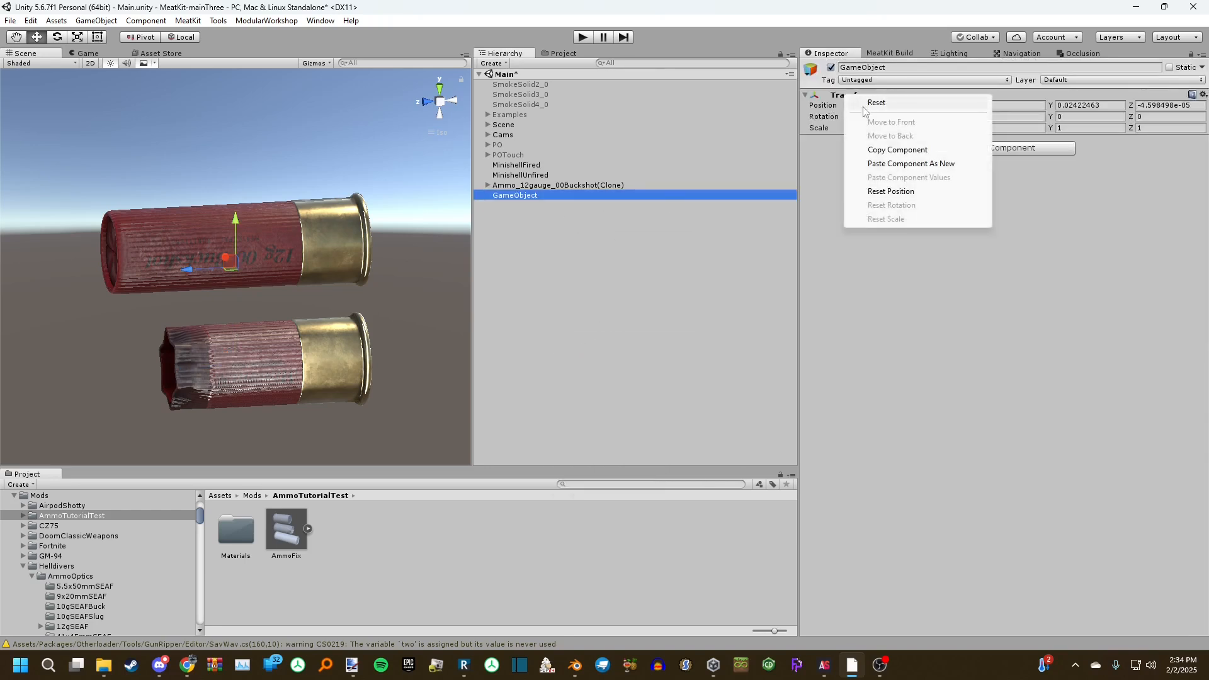
pyautogui.click(910, 165)
# Examine the pasted projectile settings and the buckshot round's FireArm Round, audio, rigidbody and collider settings
pyautogui.scroll(-3, 912, 317)
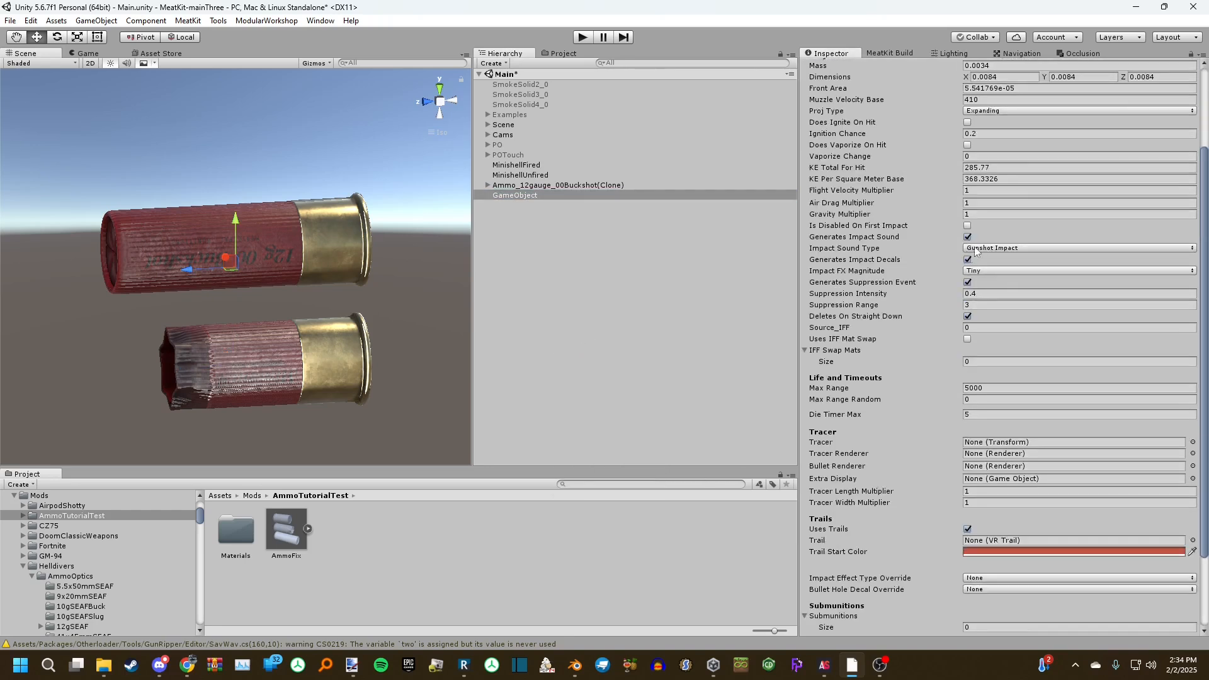
pyautogui.click(583, 186)
pyautogui.scroll(-10, 913, 289)
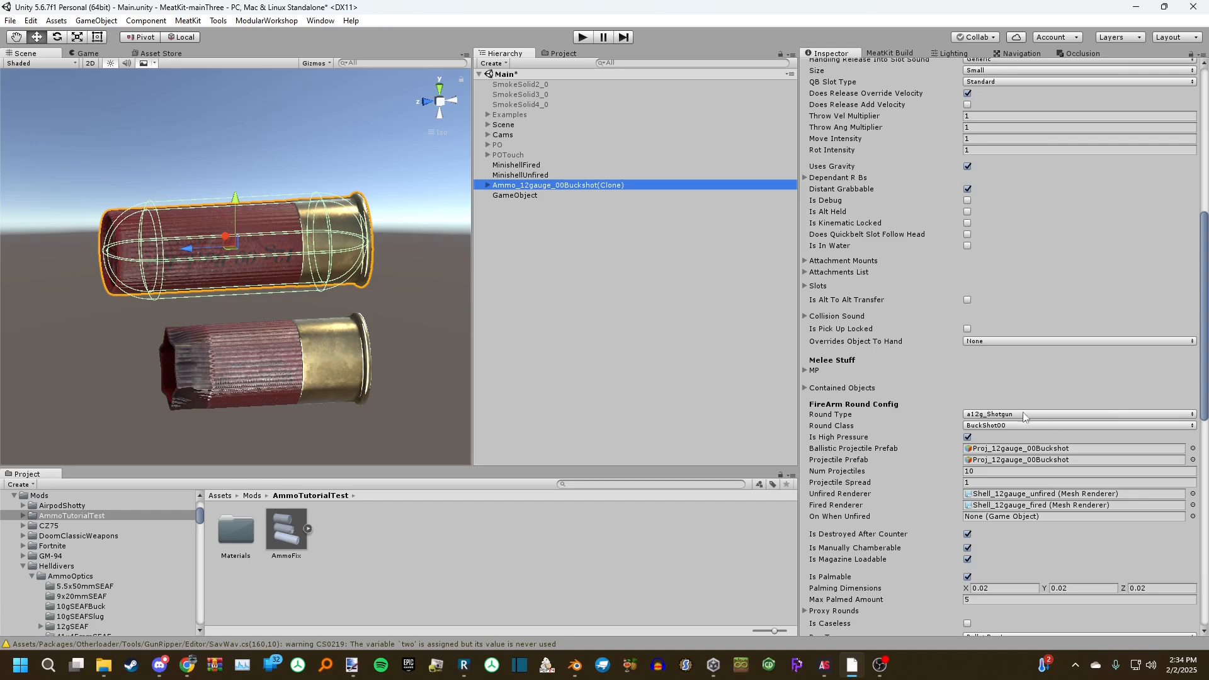
pyautogui.scroll(-3, 1022, 340)
pyautogui.click(529, 196)
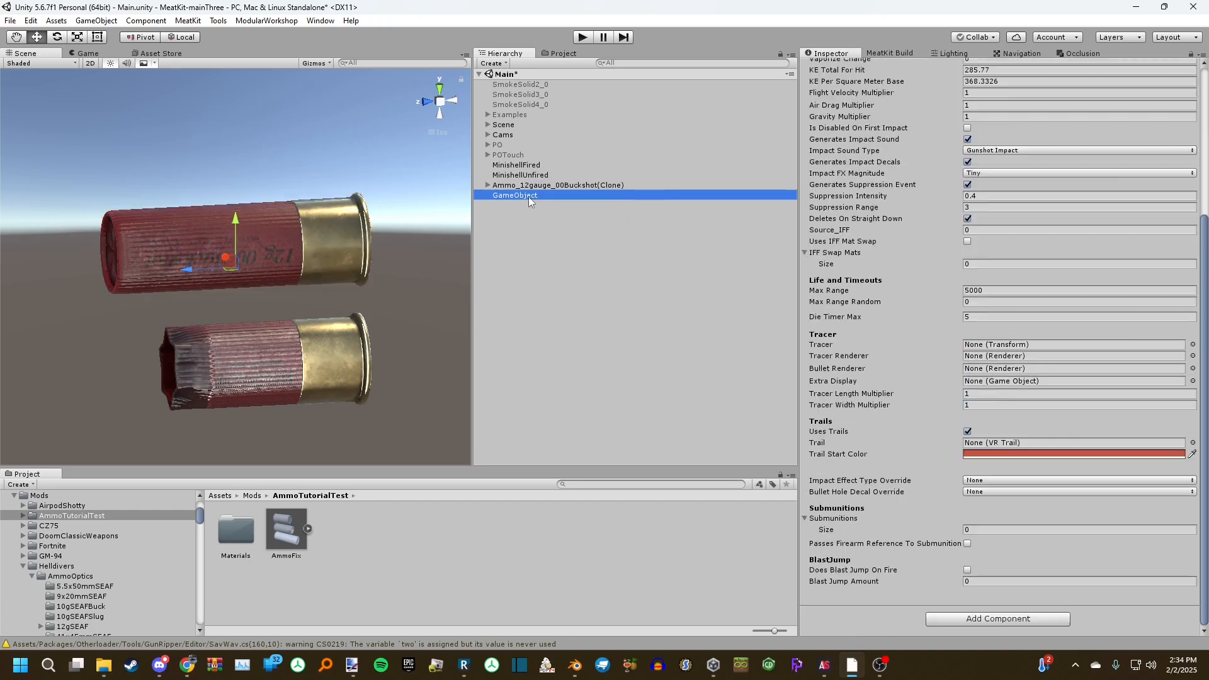
pyautogui.scroll(5, 962, 296)
pyautogui.scroll(-5, 961, 228)
pyautogui.click(536, 184)
pyautogui.scroll(-3, 912, 248)
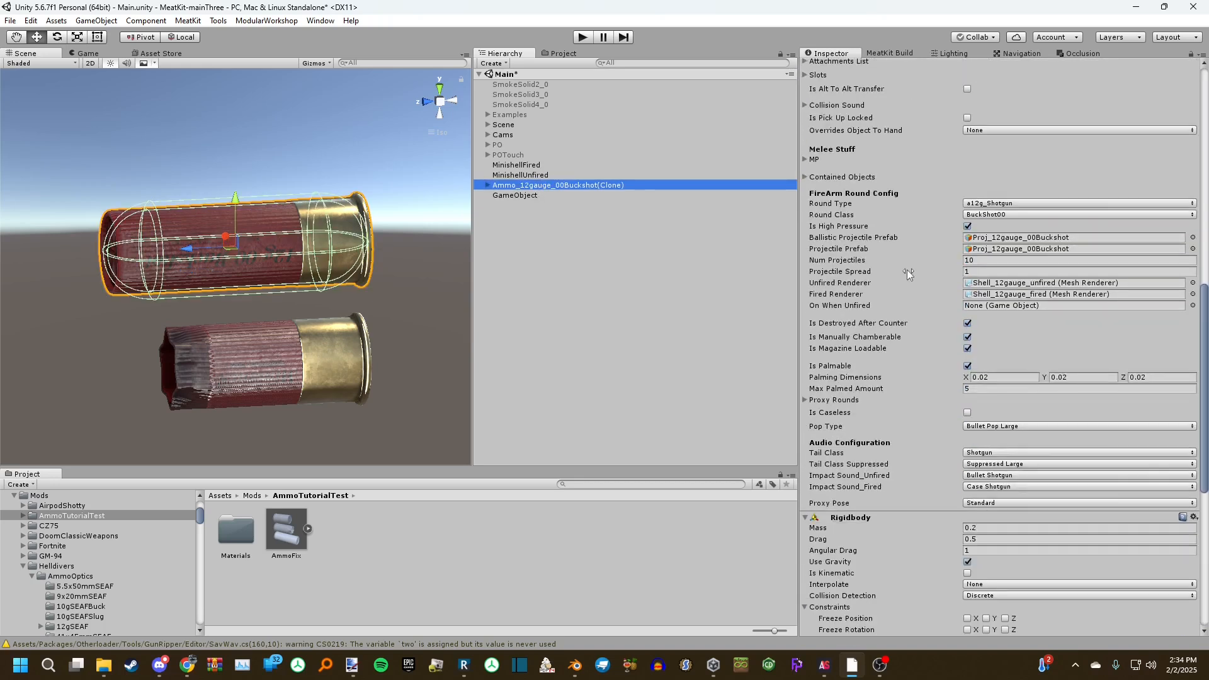
pyautogui.scroll(-8, 935, 286)
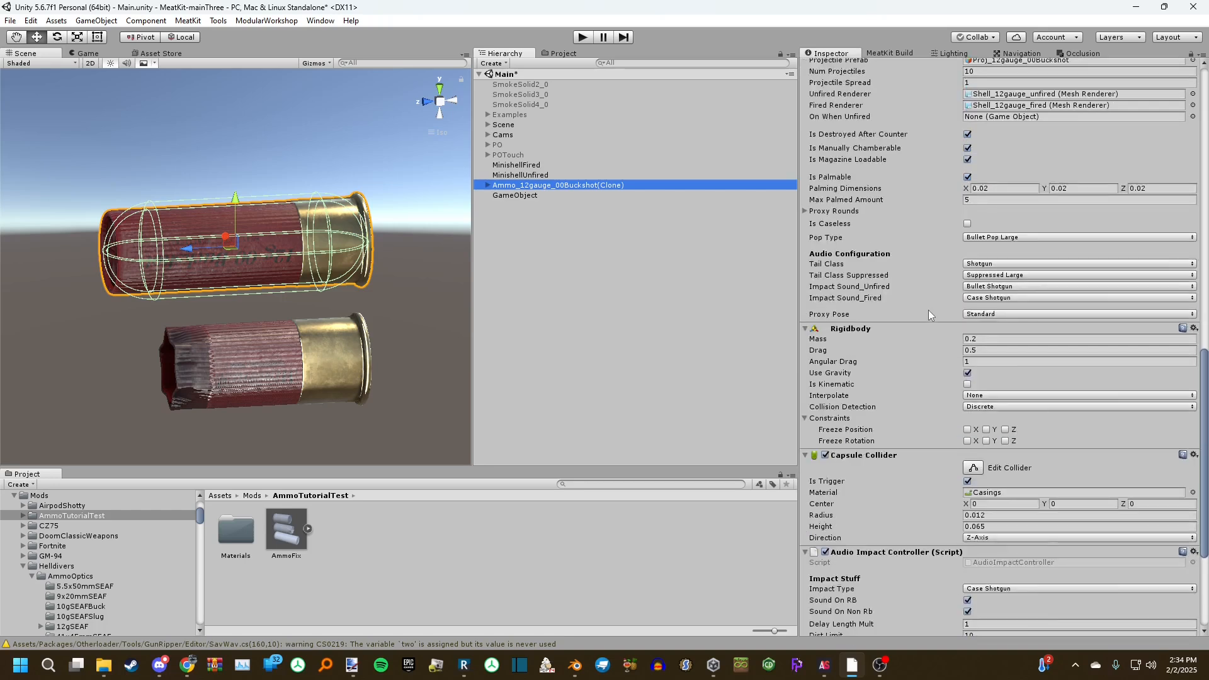
pyautogui.scroll(3, 920, 305)
pyautogui.click(525, 228)
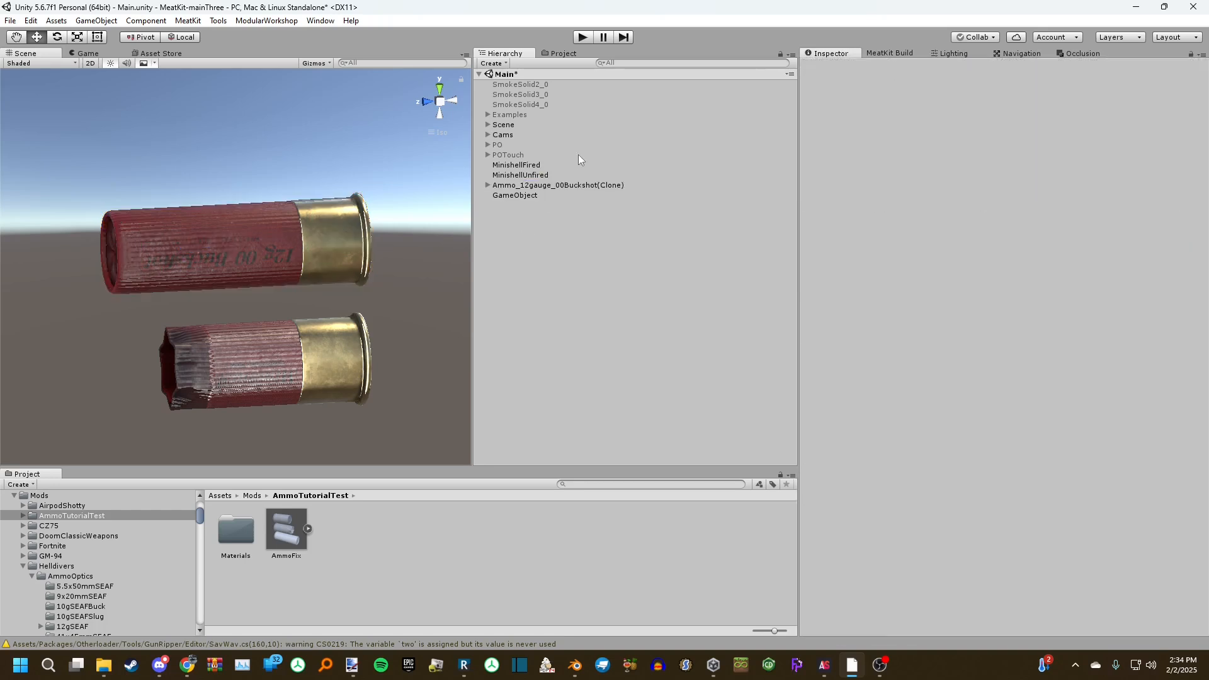
# Move the AmmoFix model into the Materials folder, and run the scene in play mode briefly, closing VR when it ends
pyautogui.moveTo(282, 534); pyautogui.dragTo(239, 528)
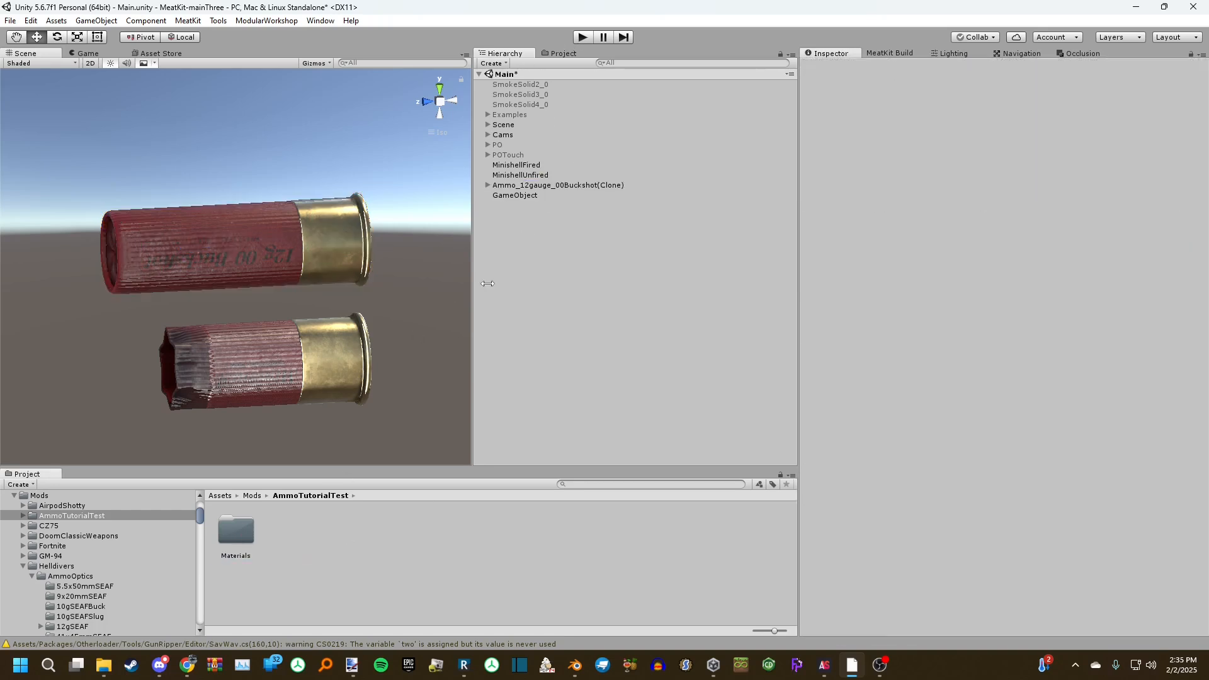
pyautogui.click(583, 36)
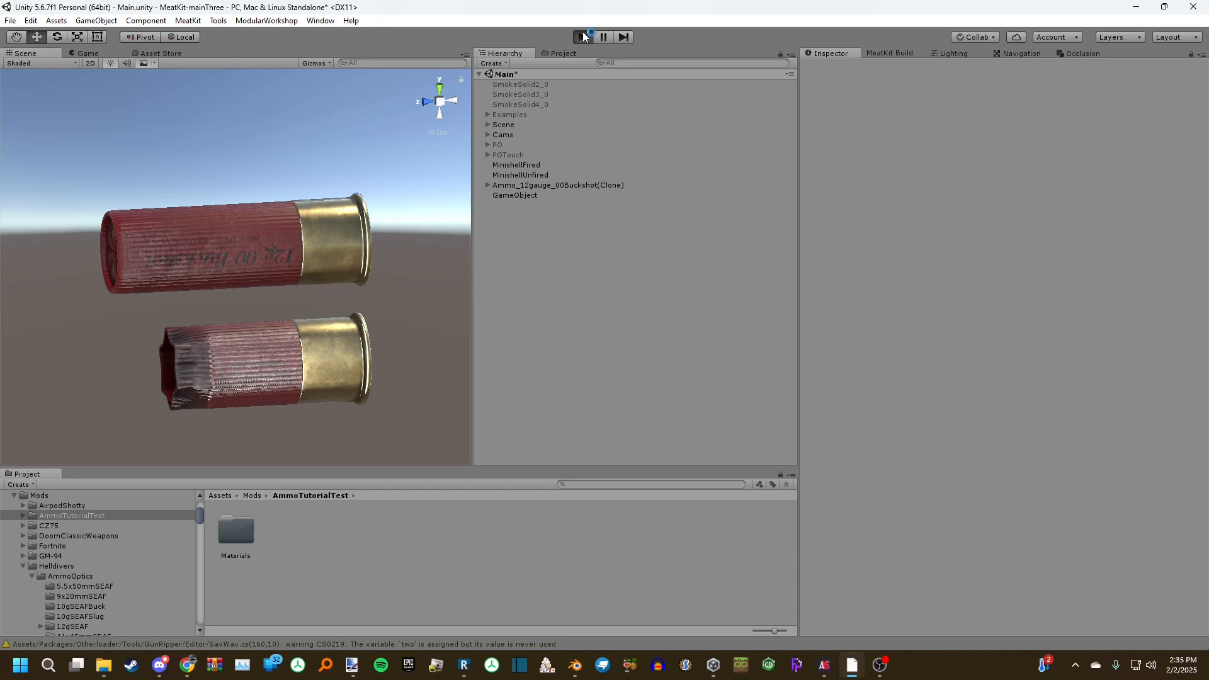
pyautogui.click(584, 37)
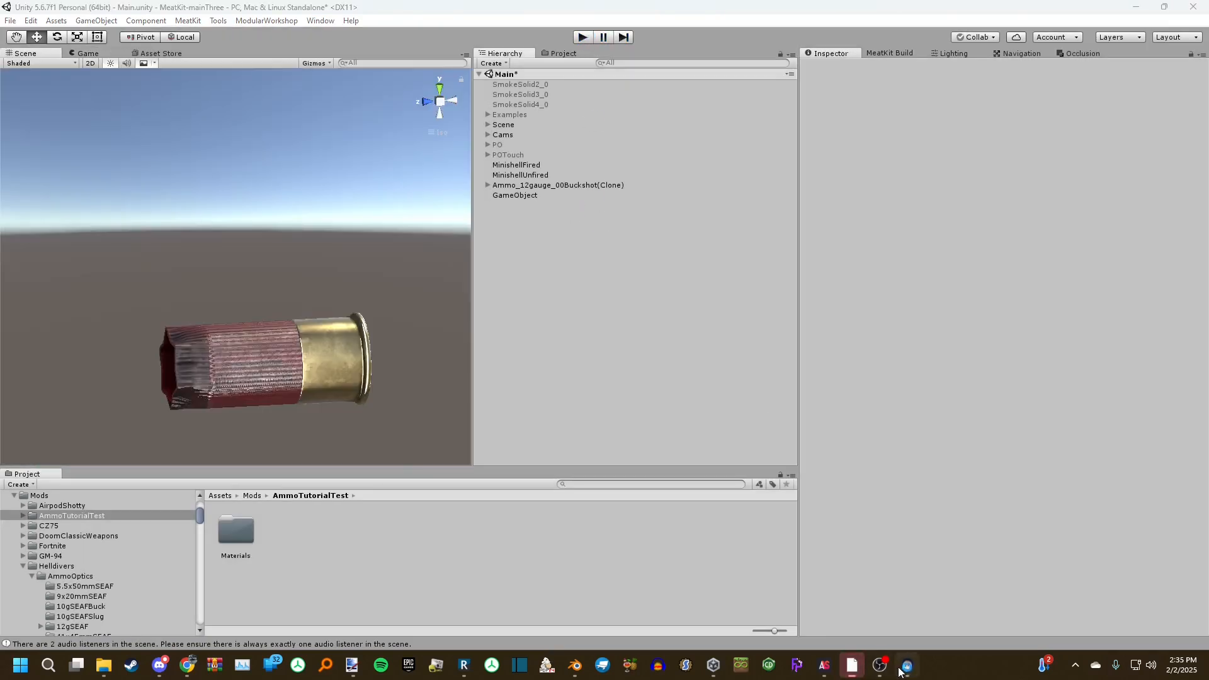
pyautogui.click(580, 214)
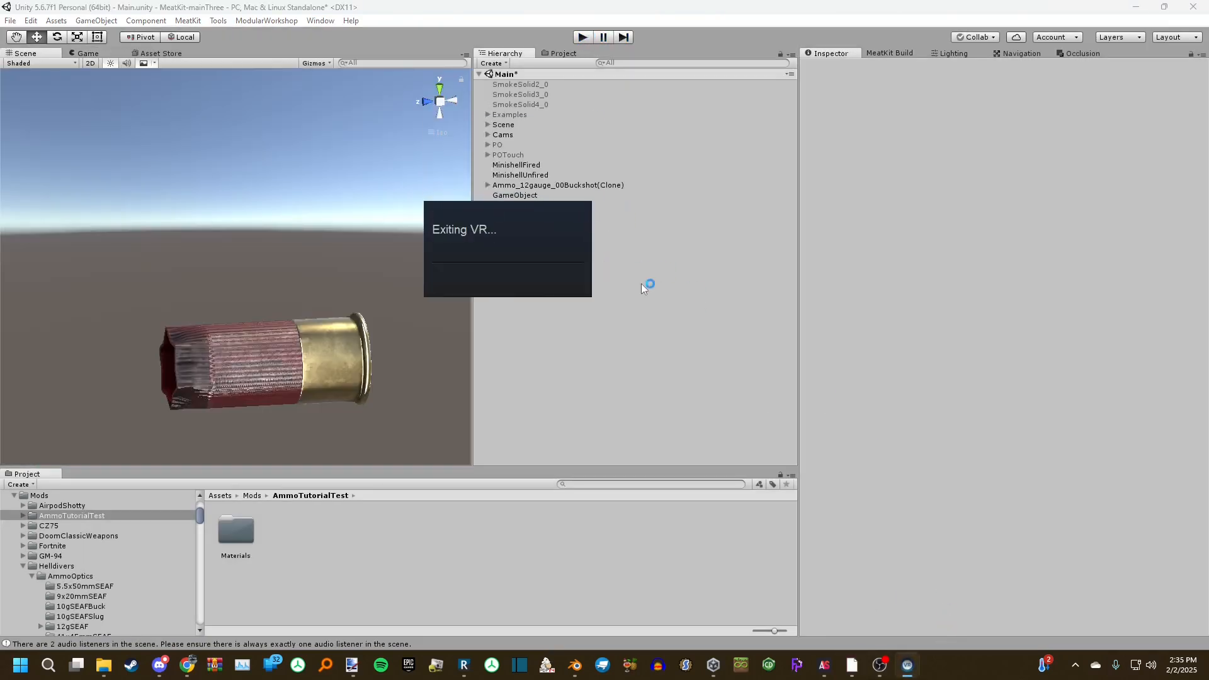
# Rename the 00 buckshot clone as 12gauge0000Minishell and save it as a prefab in the AmmoTutorialTest folder
pyautogui.click(538, 186)
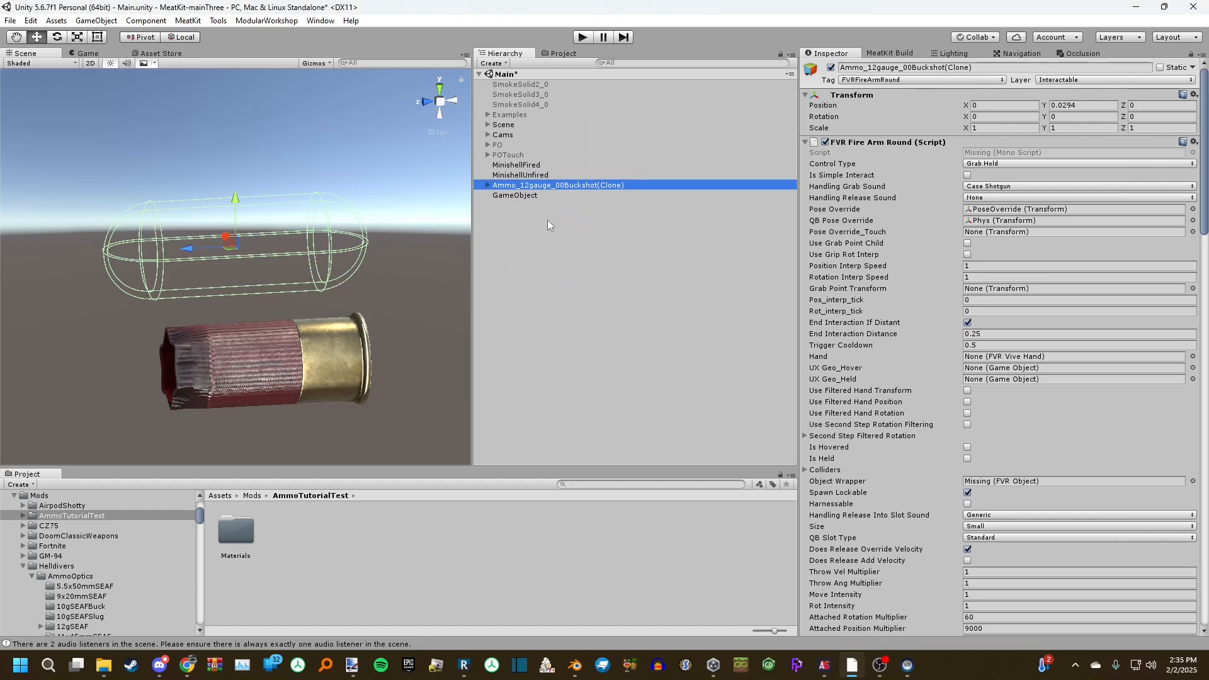
pyautogui.press('F2')
pyautogui.write('12gauge0000')
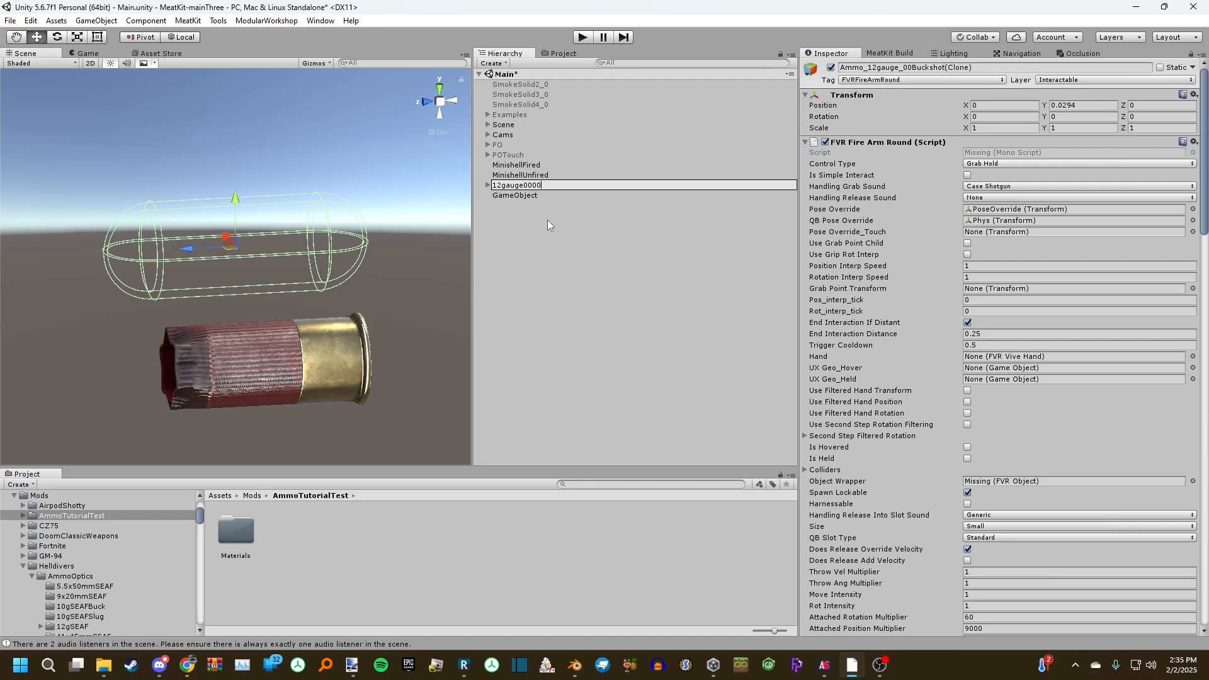
pyautogui.write('m')
pyautogui.press('BackSpace')
pyautogui.write('Minishell')
pyautogui.press('Return')
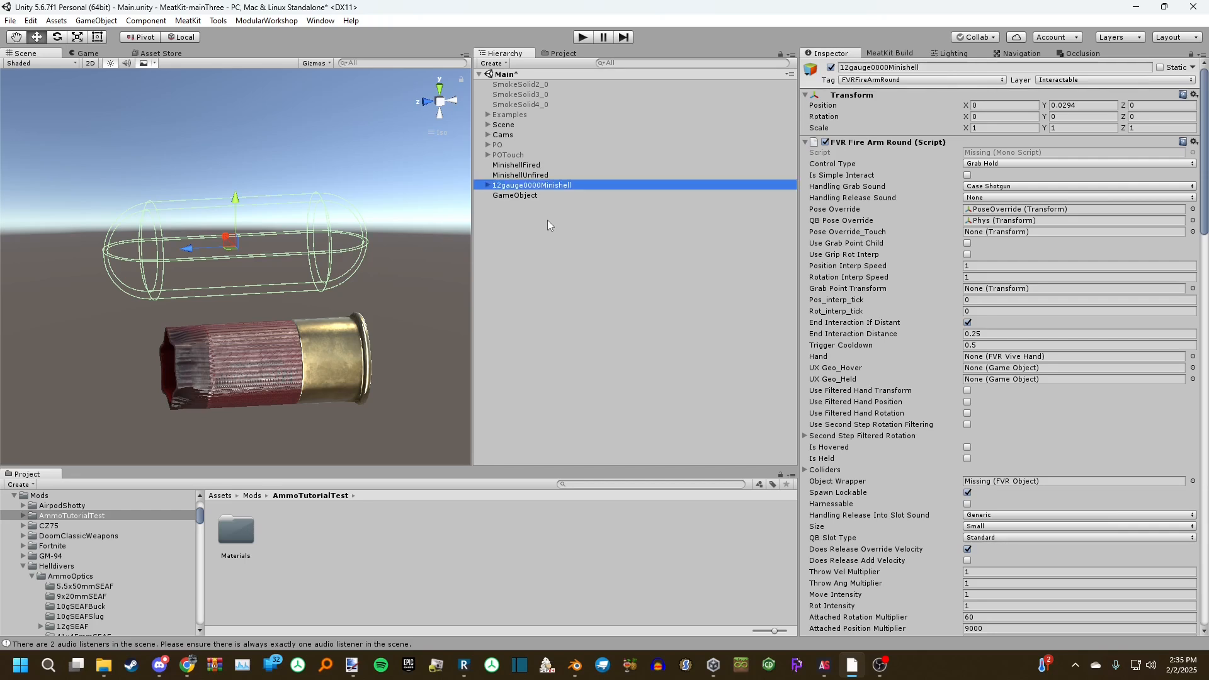
pyautogui.moveTo(532, 185); pyautogui.dragTo(394, 546)
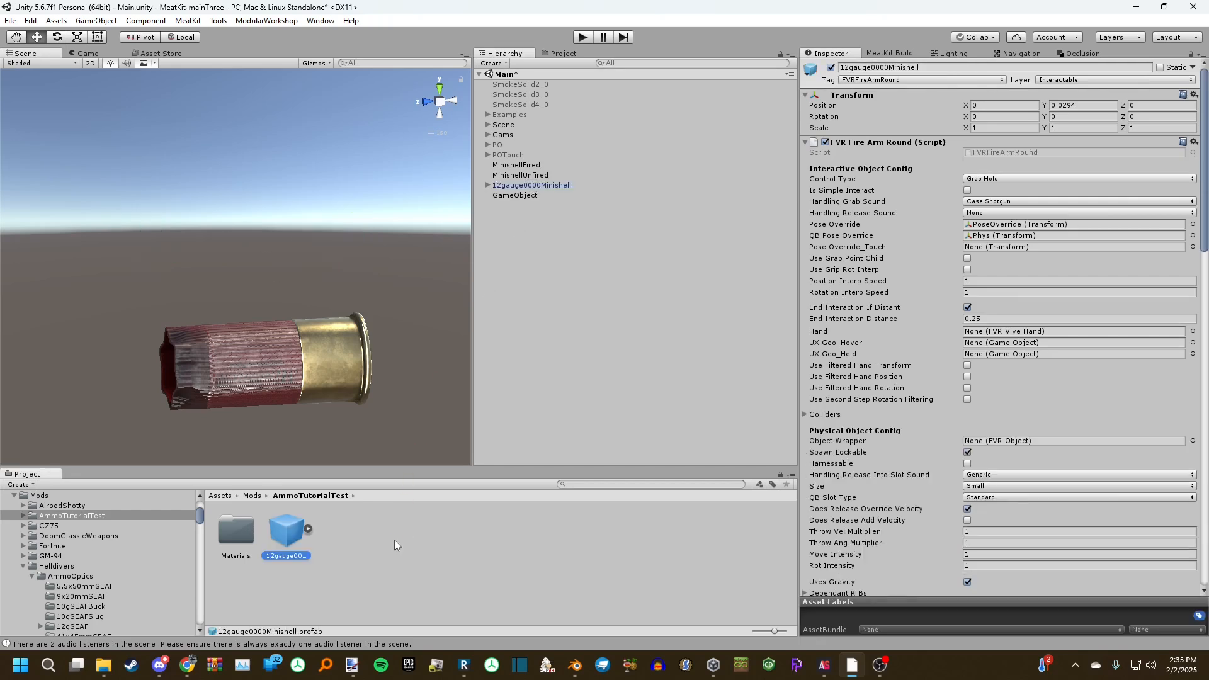
# Make MinishellFired and MinishellUnfired children of the 12gauge0000Minishell object
pyautogui.click(542, 184)
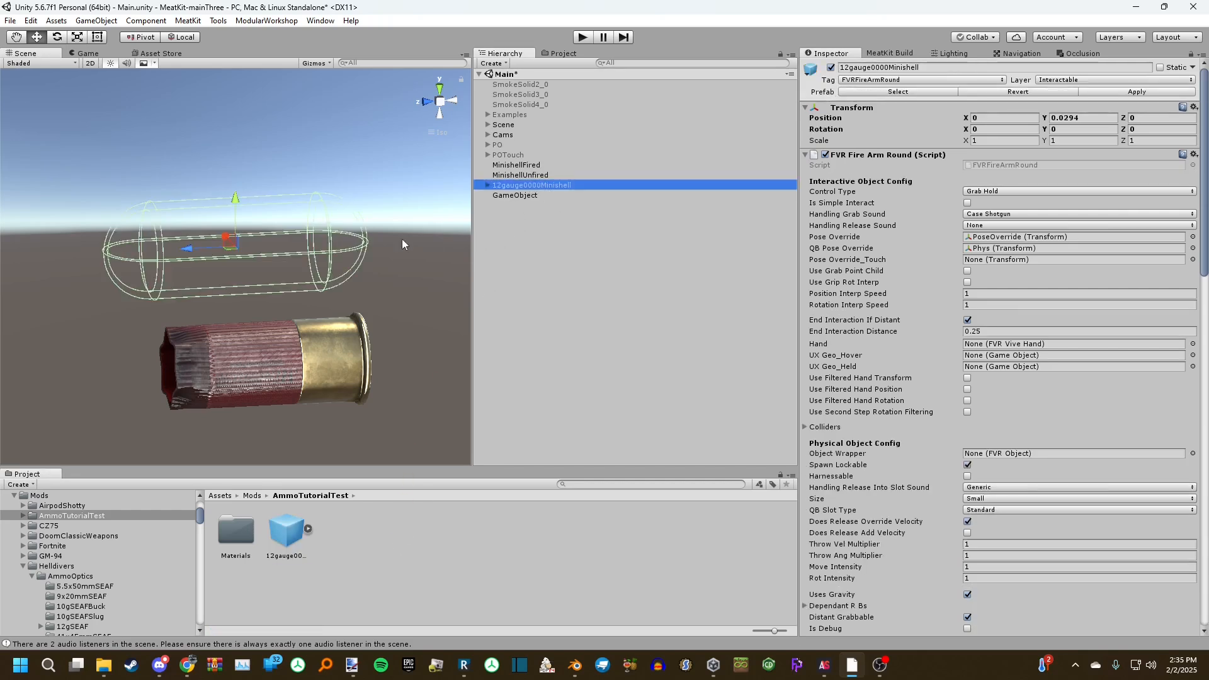
pyautogui.click(506, 166)
pyautogui.keyDown('shift'); pyautogui.click(506, 172); pyautogui.keyUp('shift')
pyautogui.moveTo(507, 173); pyautogui.dragTo(513, 187)
pyautogui.click(534, 166)
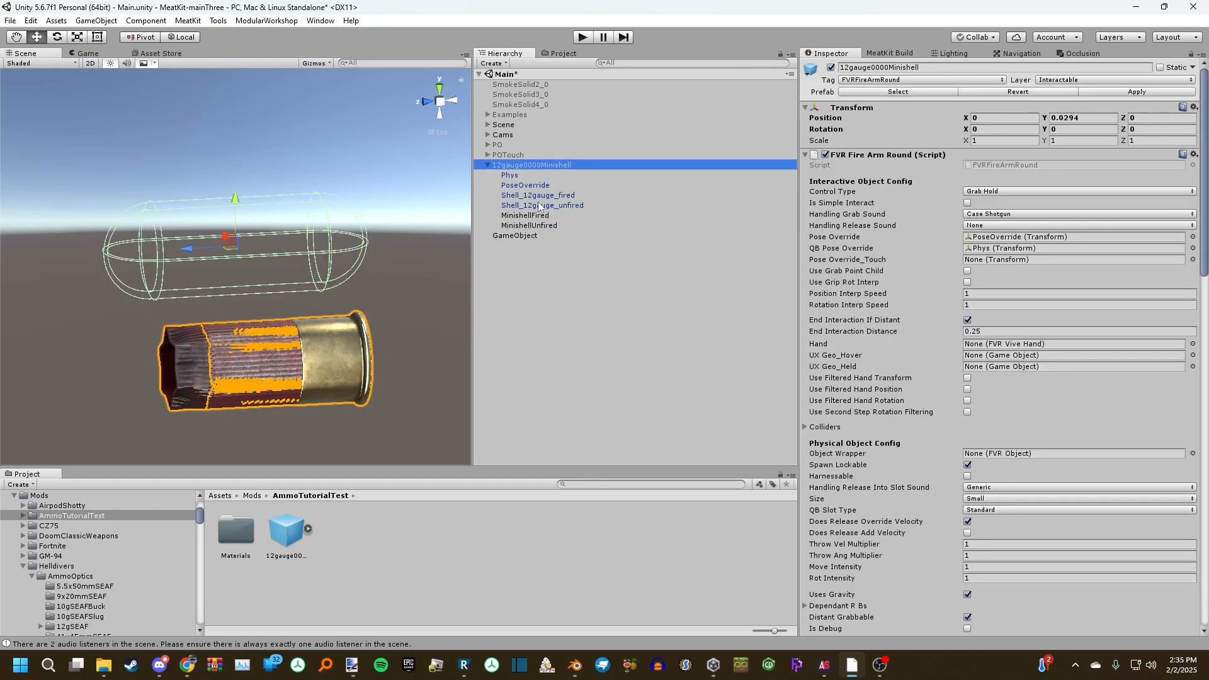
# Save the empty game object as a prefab named BallisticProj0000Minishell in AmmoTutorialTest and remove it from the scene
pyautogui.click(513, 235)
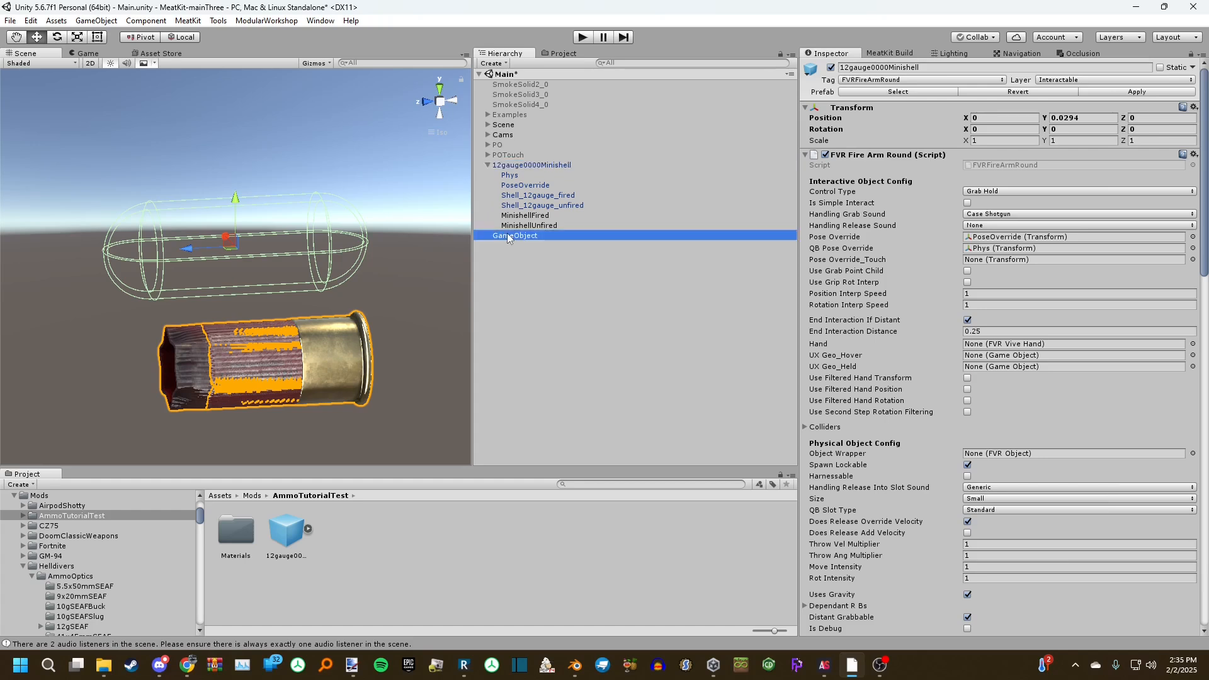
pyautogui.press('F2')
pyautogui.write('BallisticProj0000Minishell')
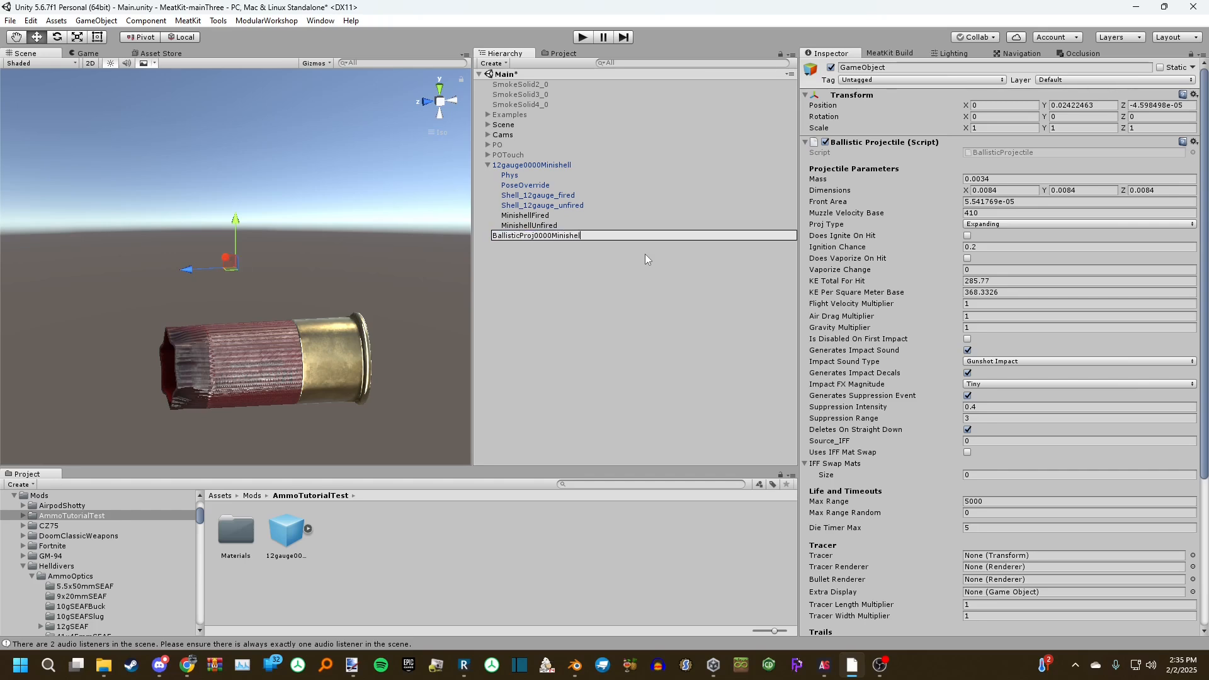
pyautogui.press('Return')
pyautogui.moveTo(558, 237); pyautogui.dragTo(454, 535)
pyautogui.click(565, 236)
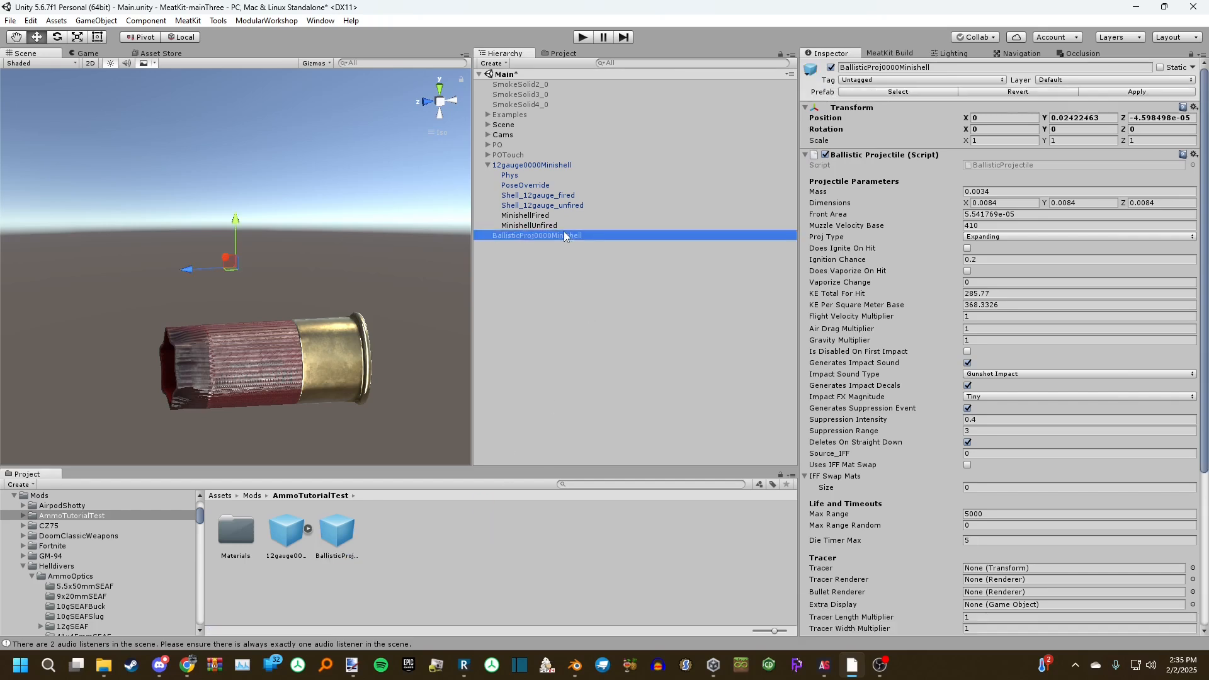
pyautogui.press('Delete')
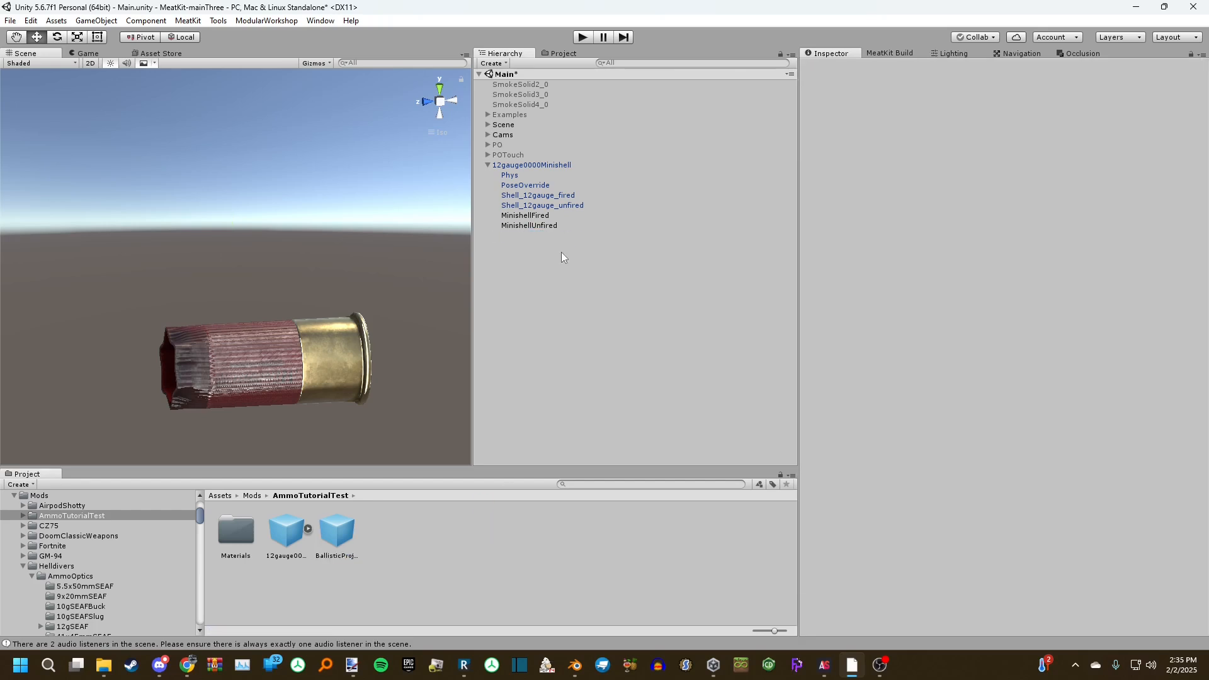
# Delete the original Shell_12gauge_fired and Shell_12gauge_unfired children from the 12gauge0000Minishell object
pyautogui.click(535, 198)
pyautogui.keyDown('shift'); pyautogui.click(534, 205); pyautogui.keyUp('shift')
pyautogui.press('Delete')
# Set the Y position of both MinishellFired and MinishellUnfired to 0 within their parent
pyautogui.click(526, 196)
pyautogui.keyDown('shift'); pyautogui.click(521, 207); pyautogui.keyUp('shift')
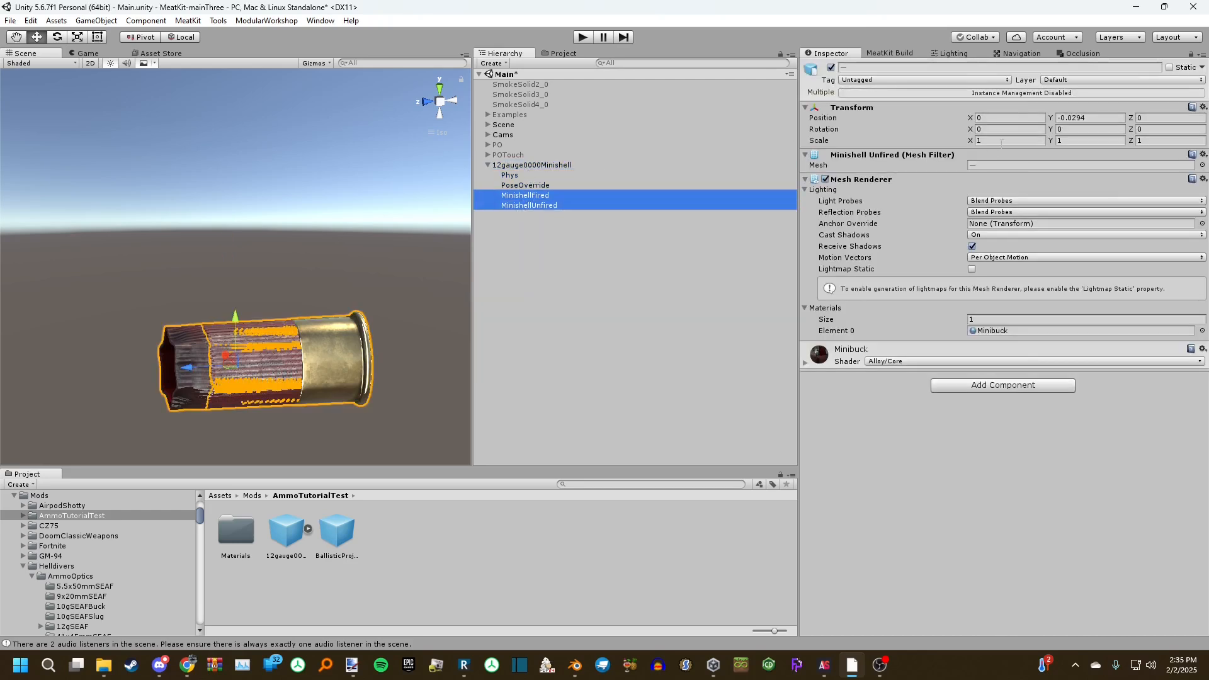
pyautogui.click(1089, 117)
pyautogui.write('0')
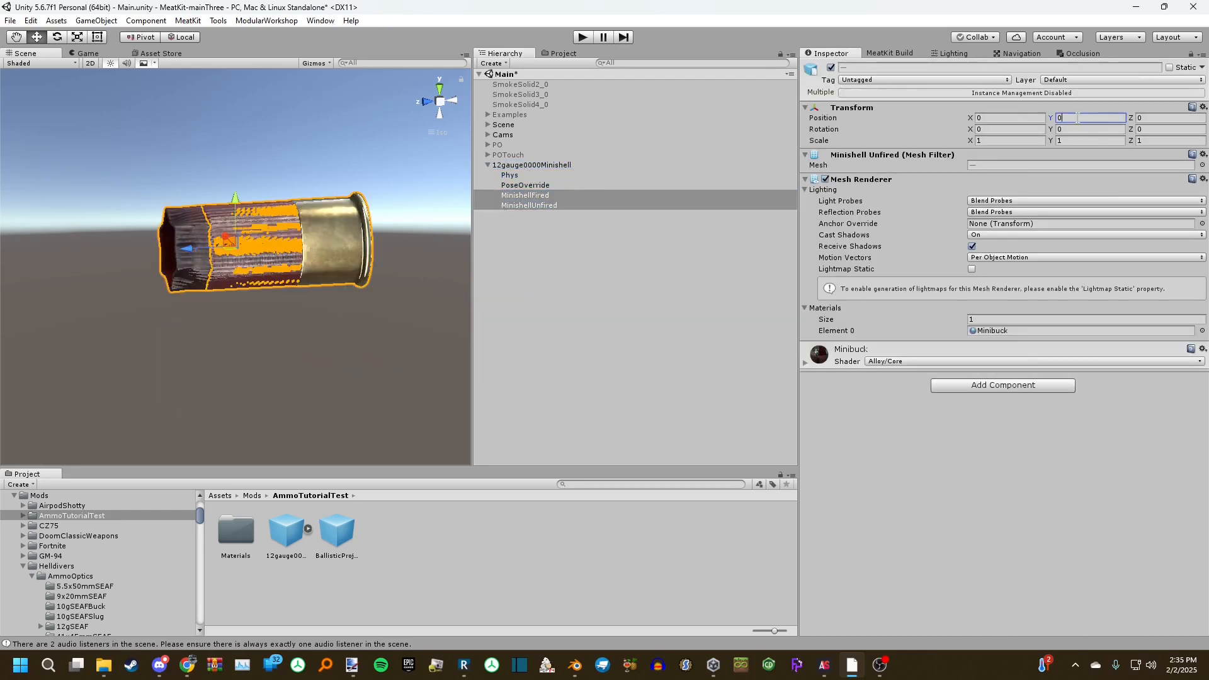
# Disable the Mesh Renderer on MinishellFired so only the unfired shell is drawn
pyautogui.click(522, 204)
pyautogui.moveTo(284, 192); pyautogui.dragTo(337, 215, button='right')
pyautogui.click(509, 196)
pyautogui.moveTo(413, 198); pyautogui.dragTo(271, 183, button='right')
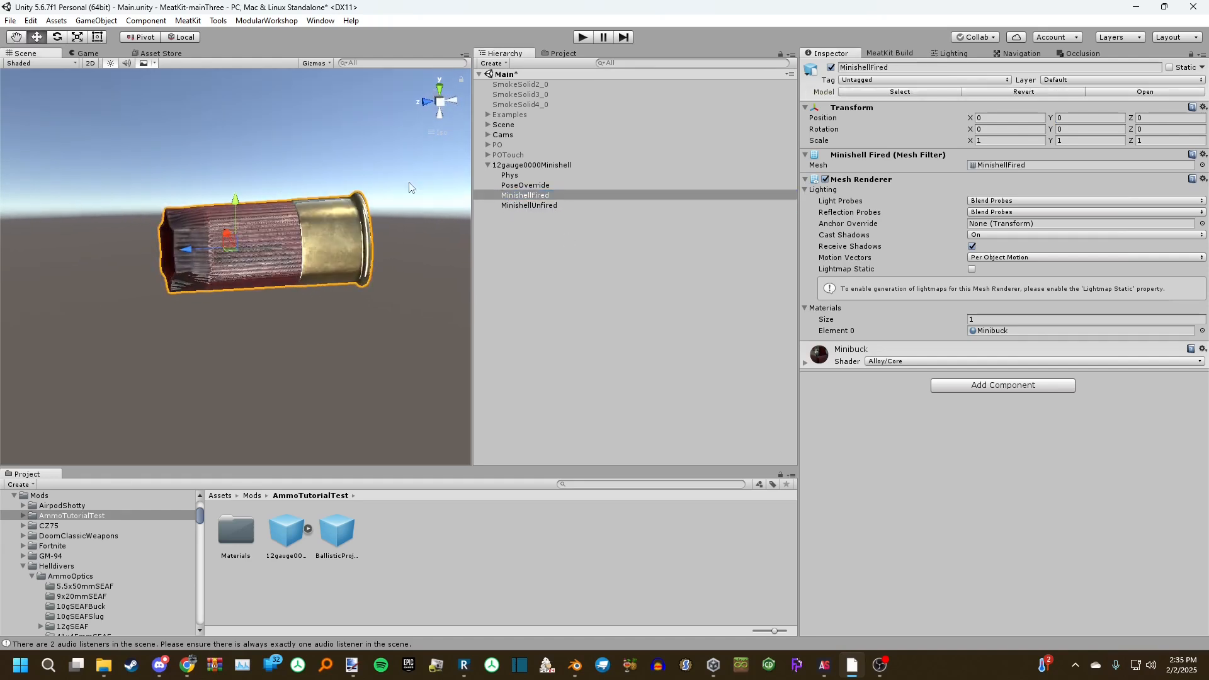
pyautogui.click(825, 180)
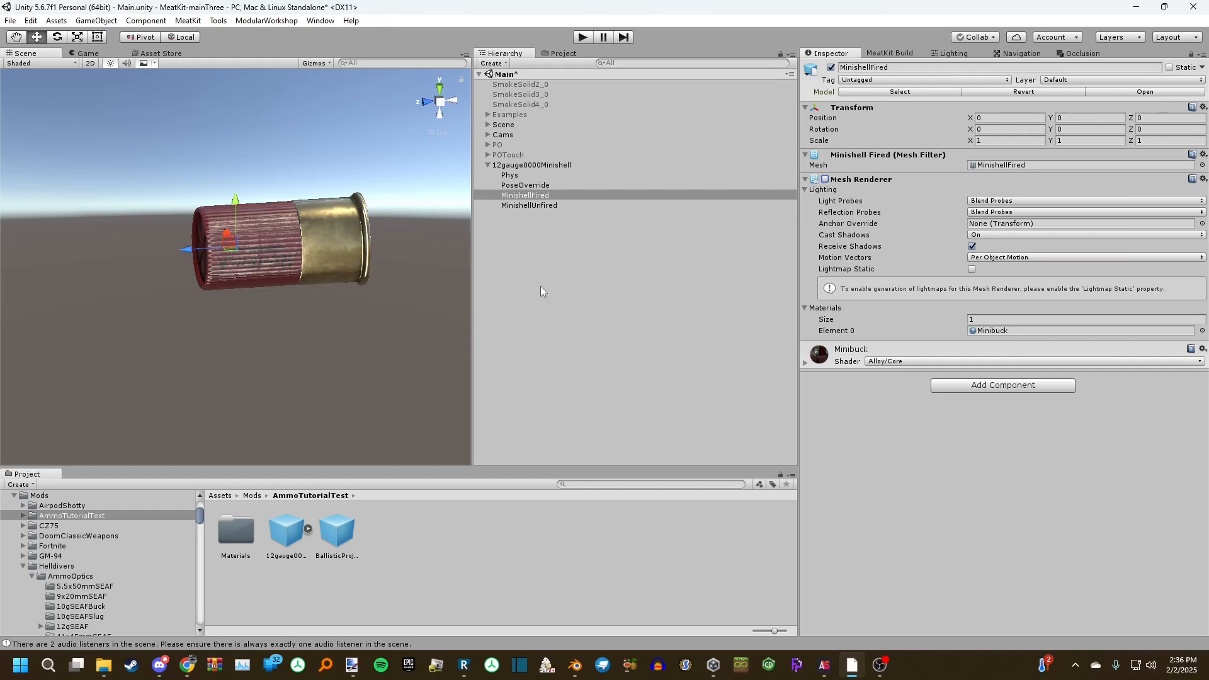
pyautogui.keyDown('alt'); pyautogui.moveTo(378, 236); pyautogui.dragTo(742, 254); pyautogui.keyUp('alt')
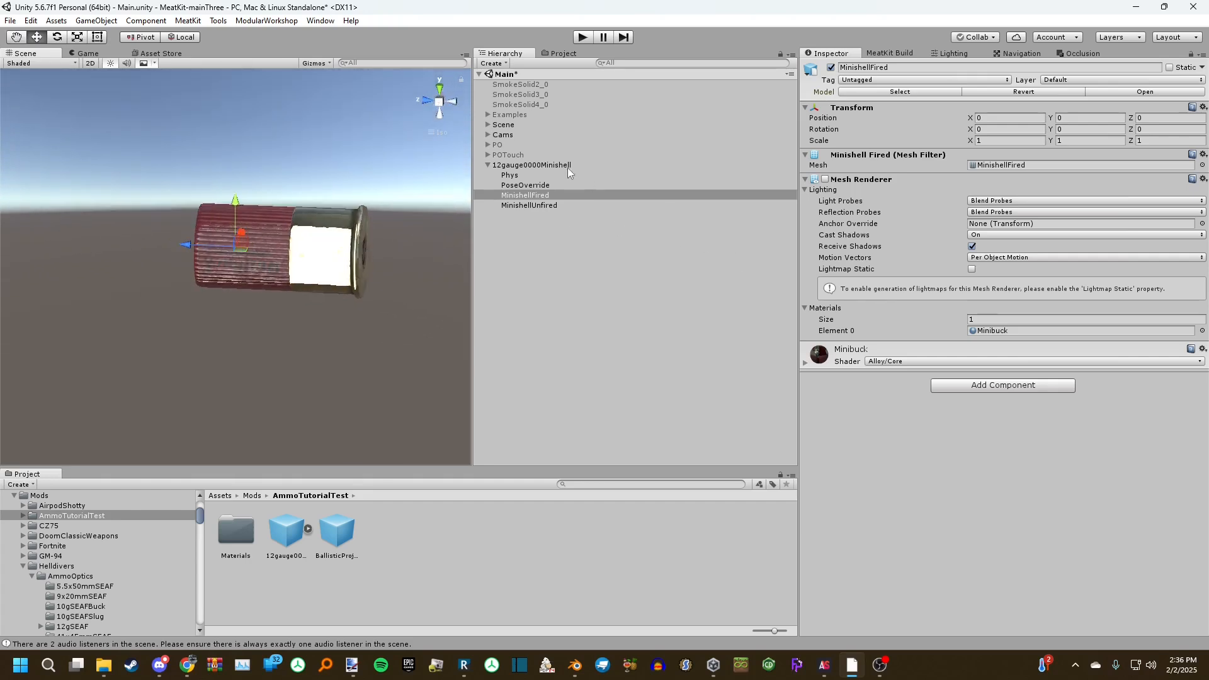
# Examine the 12gauge0000Minishell object from the side and review its FVR Fire Arm Round settings, including the FireArm Round Config
pyautogui.click(568, 167)
pyautogui.click(451, 102)
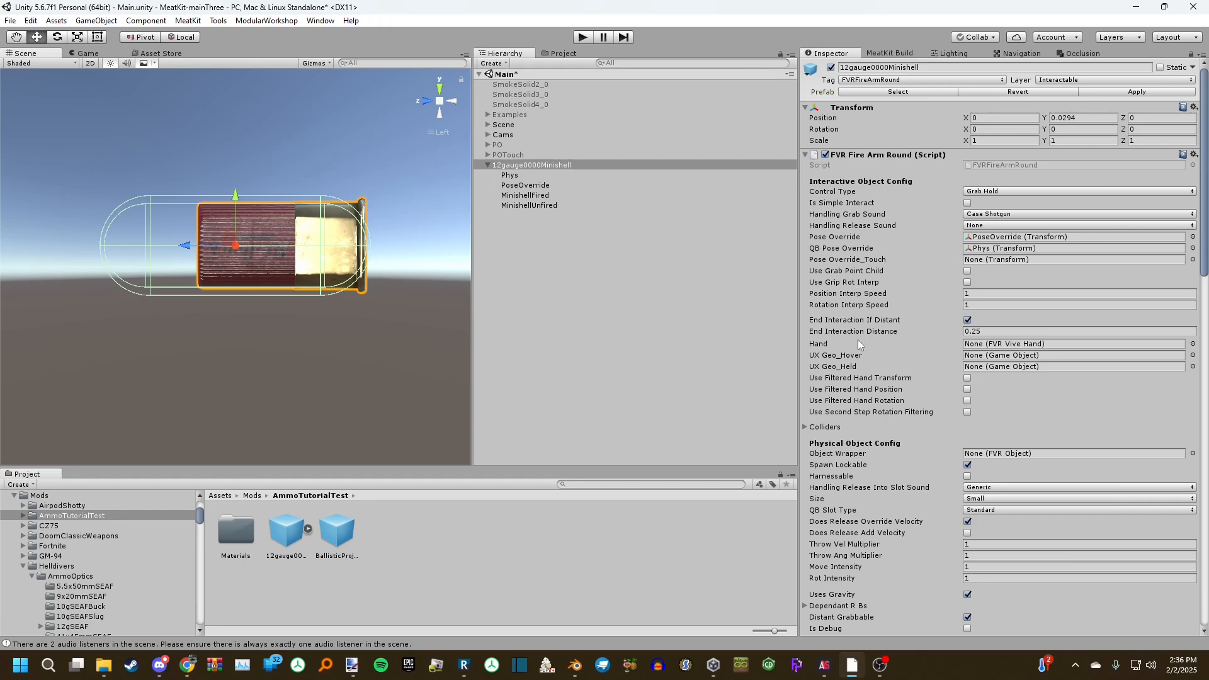
pyautogui.scroll(-3, 861, 345)
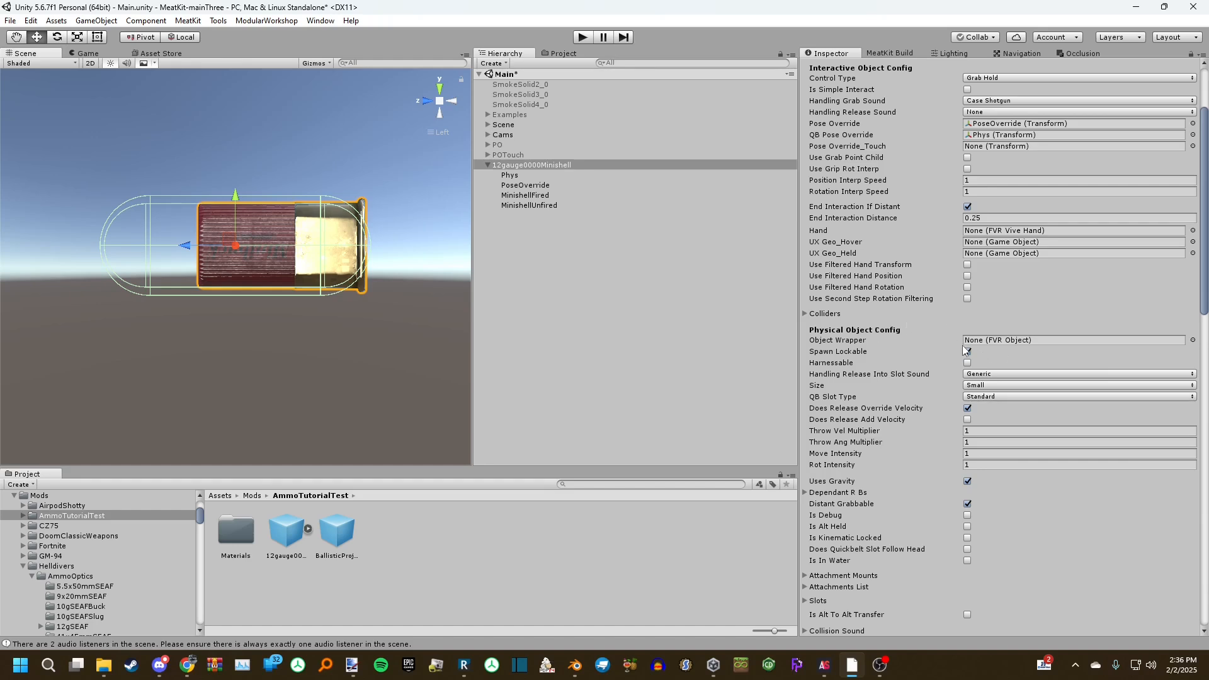
pyautogui.scroll(-2, 963, 347)
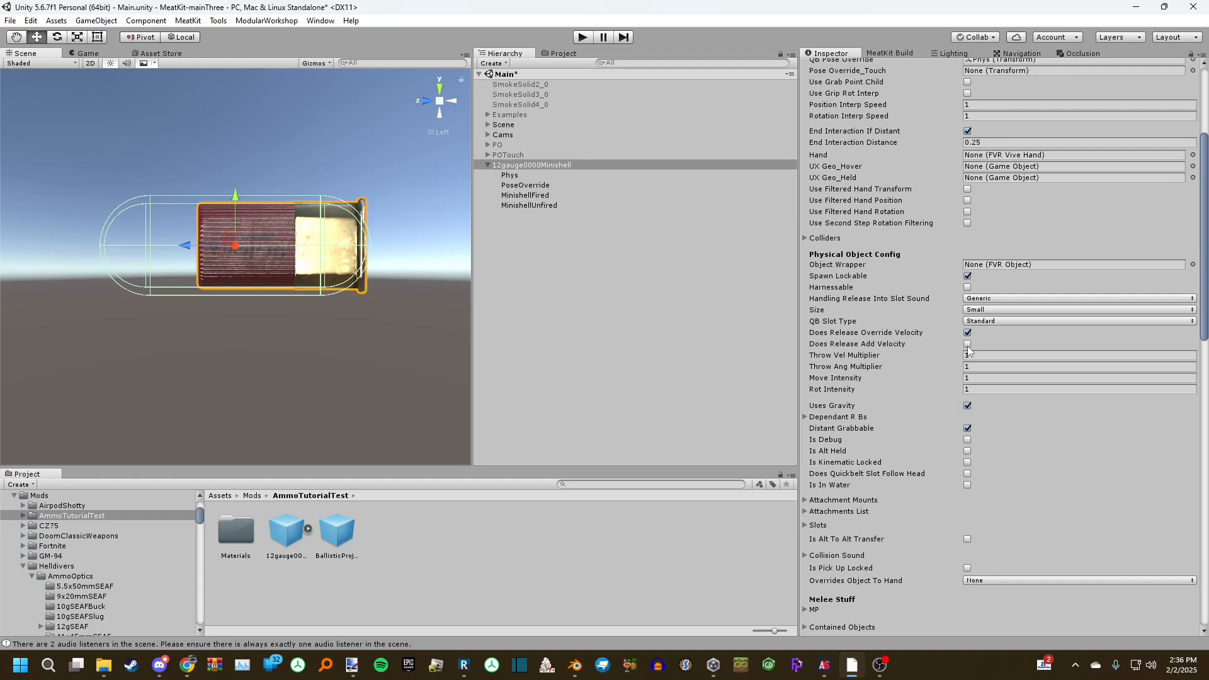
pyautogui.scroll(-7, 967, 334)
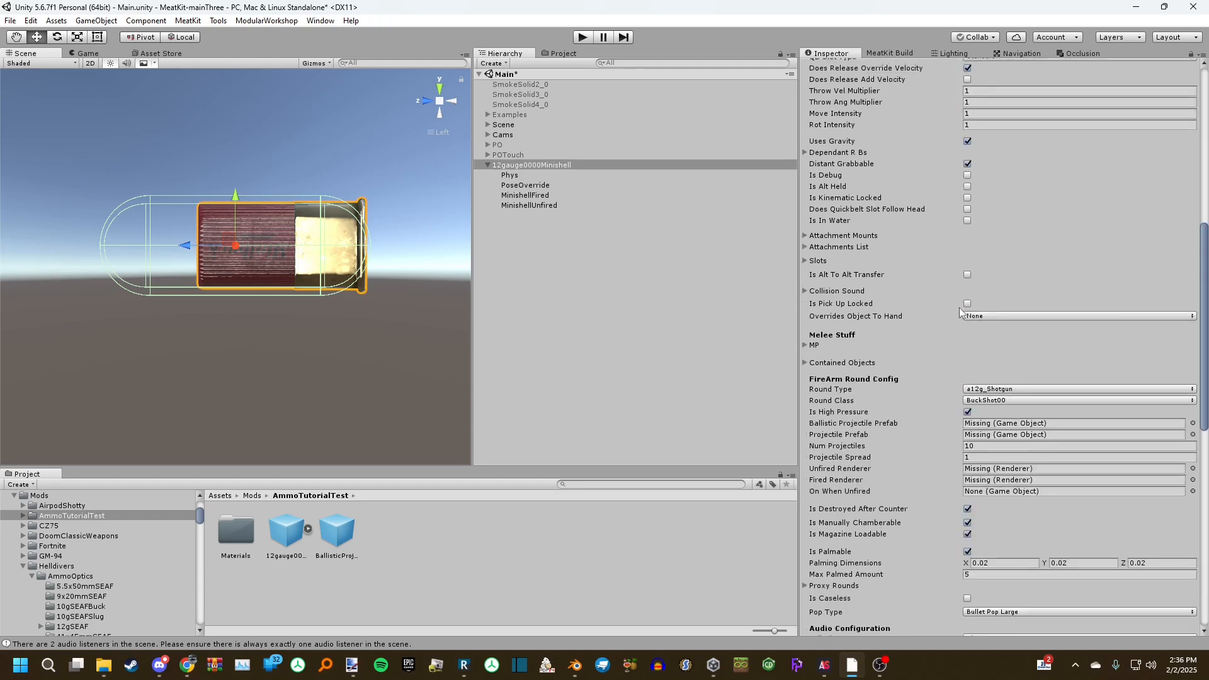
pyautogui.scroll(-2, 959, 308)
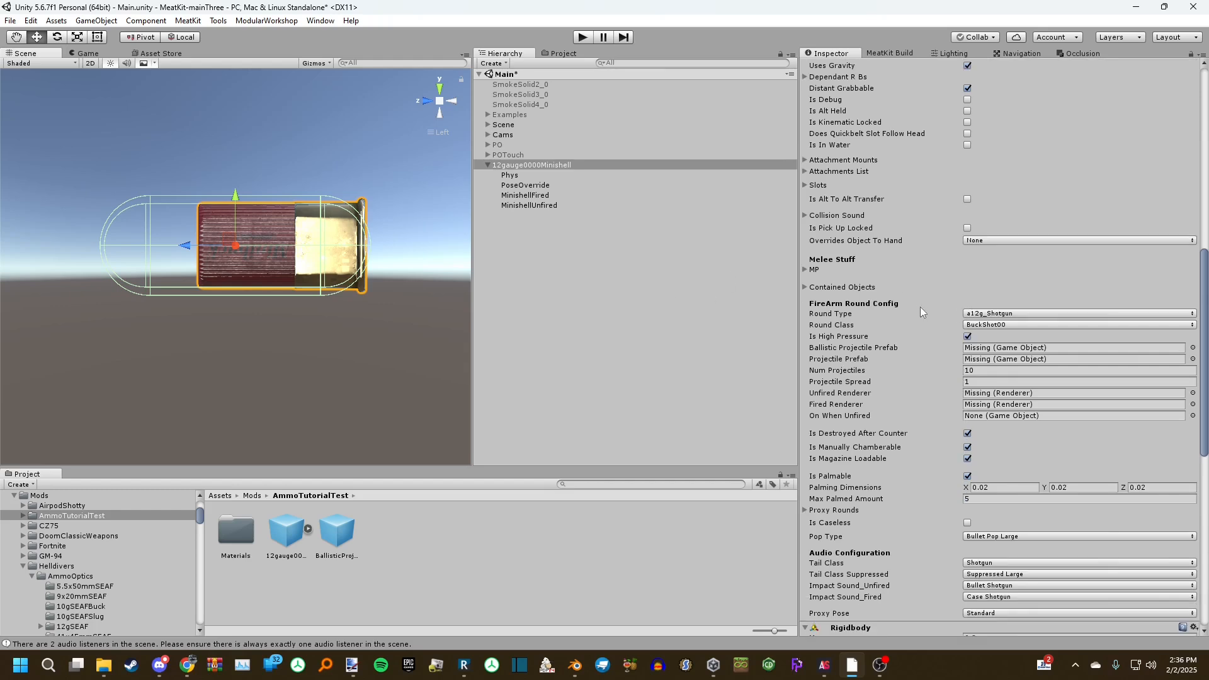
pyautogui.scroll(-2, 920, 307)
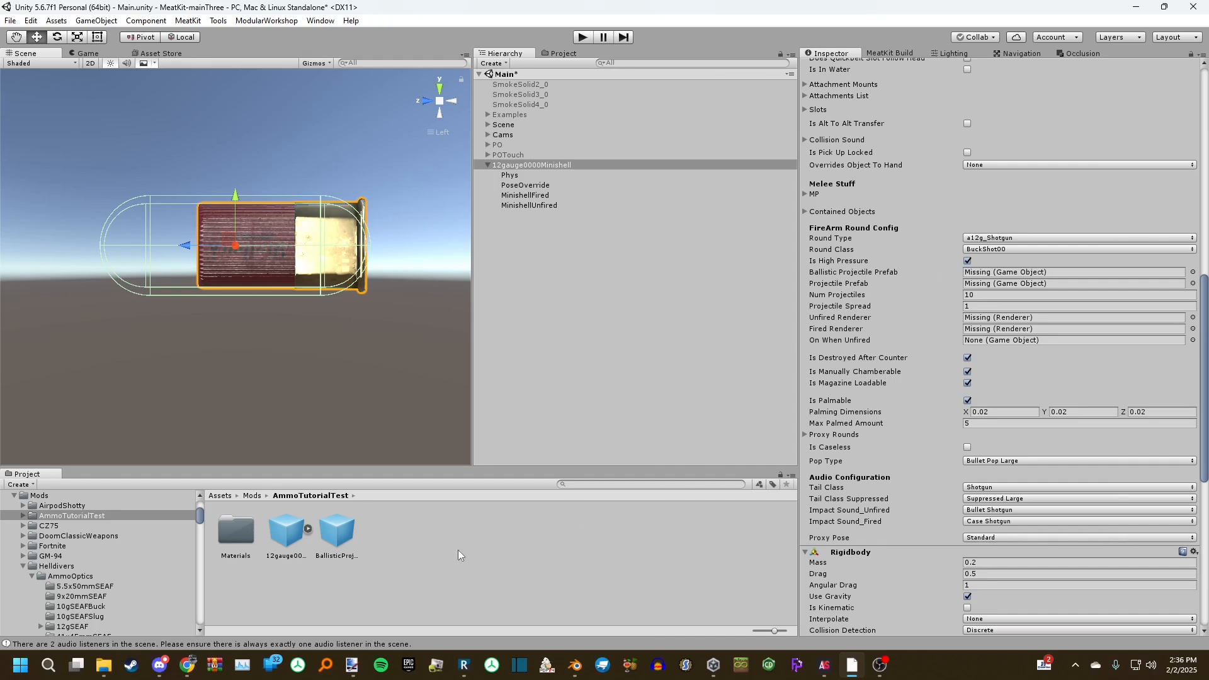
# Create a MeatKit Enum assembly editor asset named EnumTest in the AmmoTutorialTest folder
pyautogui.click(428, 562)
pyautogui.rightClick(398, 548)
pyautogui.moveTo(450, 307)
pyautogui.moveTo(693, 19)
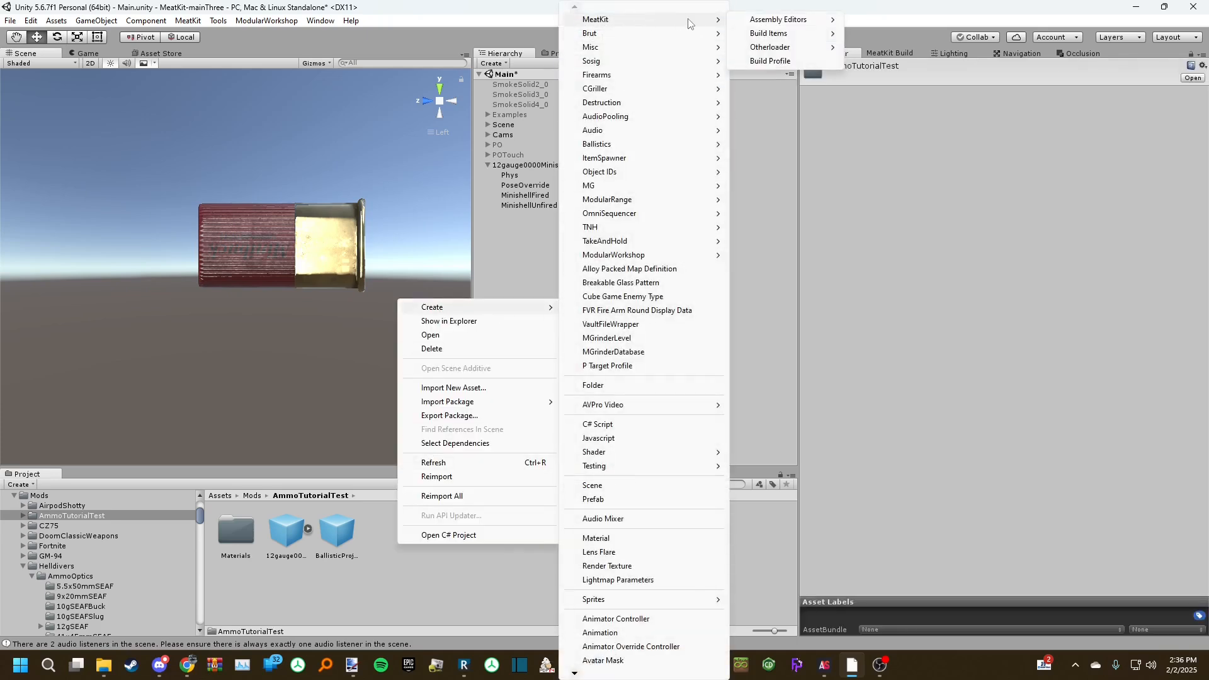
pyautogui.moveTo(793, 20)
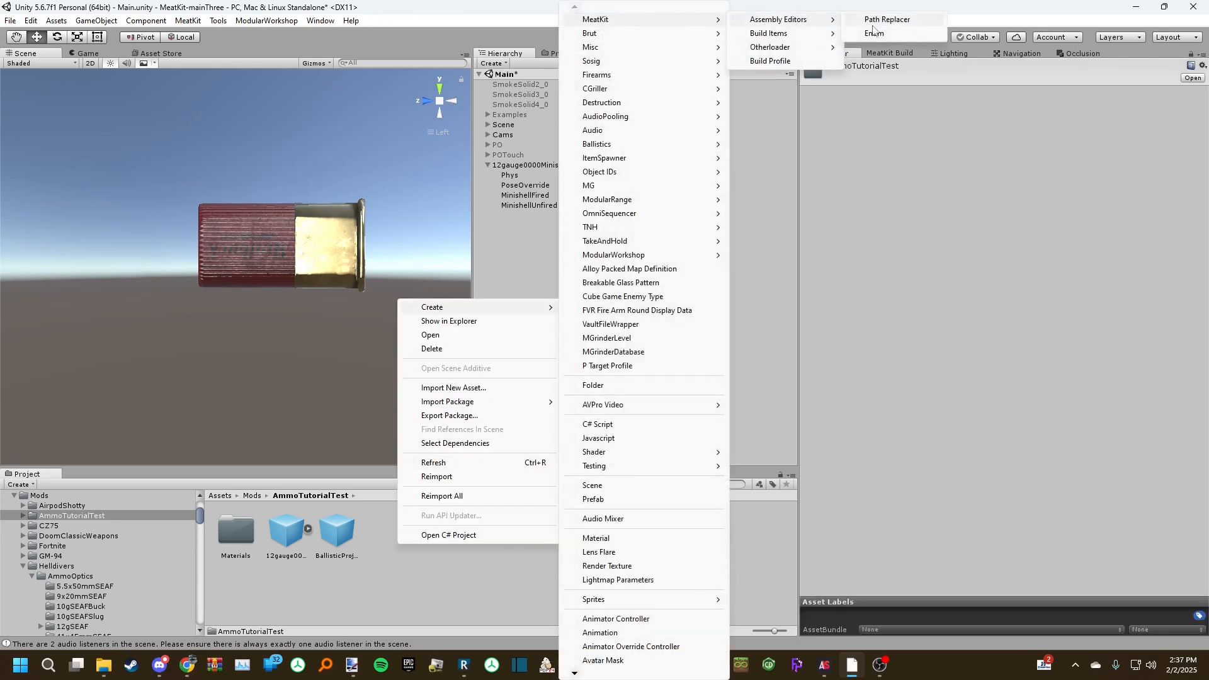
pyautogui.click(877, 37)
pyautogui.write('EnumTest')
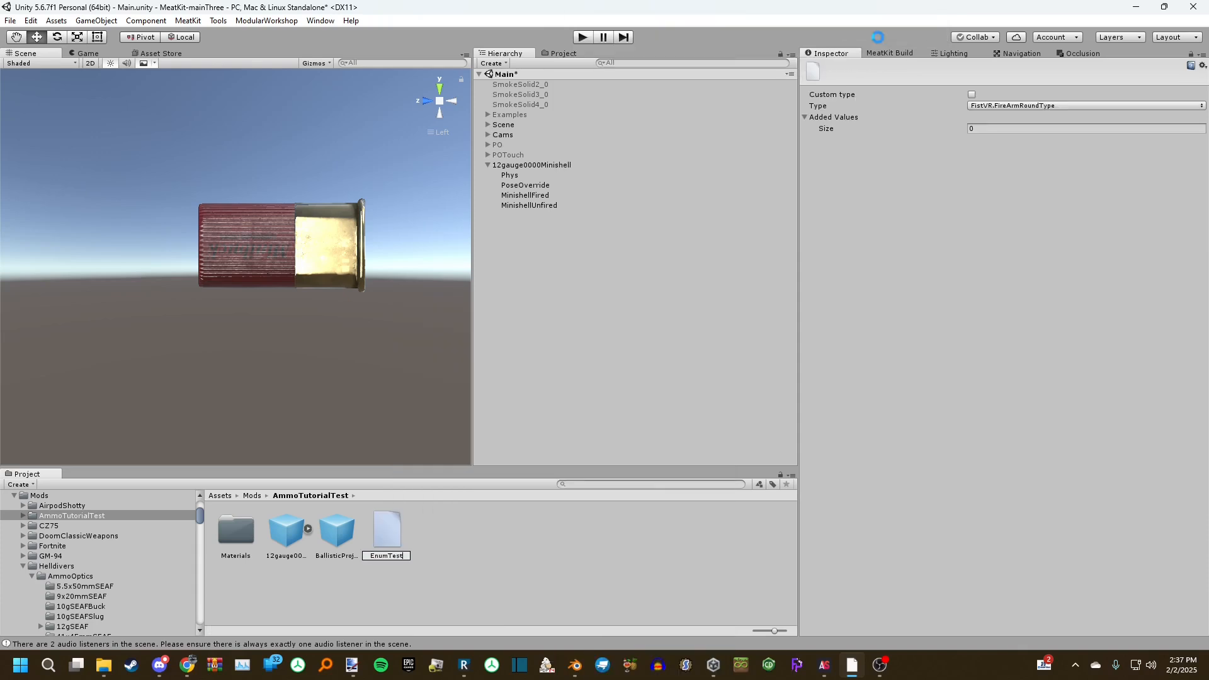
pyautogui.press('Return')
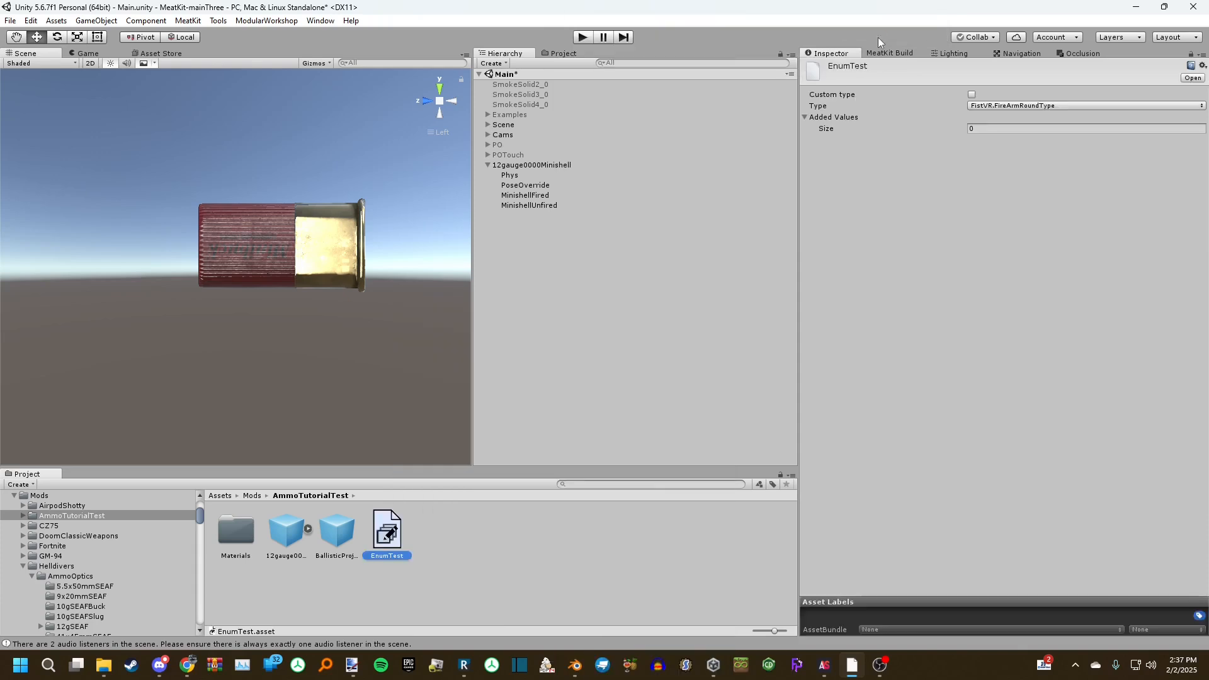
# With EnumTest's type kept at FistVR.FireArmRoundType, add one enum value named aTest with the value -9600000
pyautogui.click(992, 106)
pyautogui.click(1008, 119)
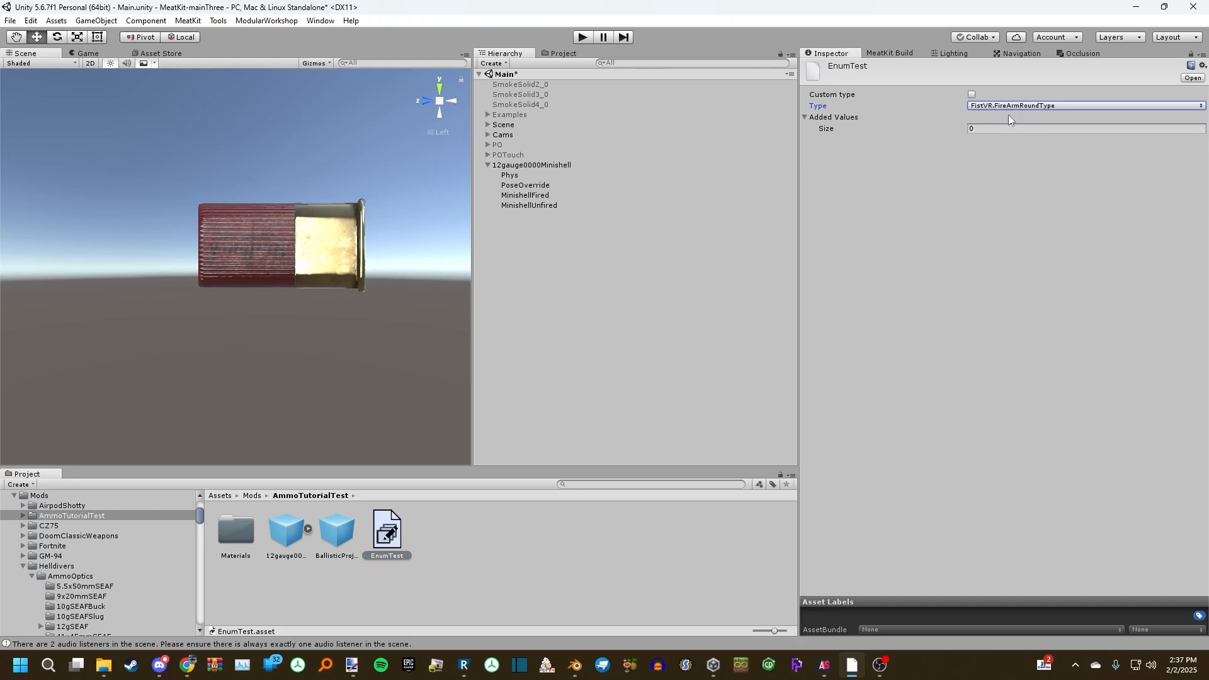
pyautogui.click(1017, 128)
pyautogui.write('1')
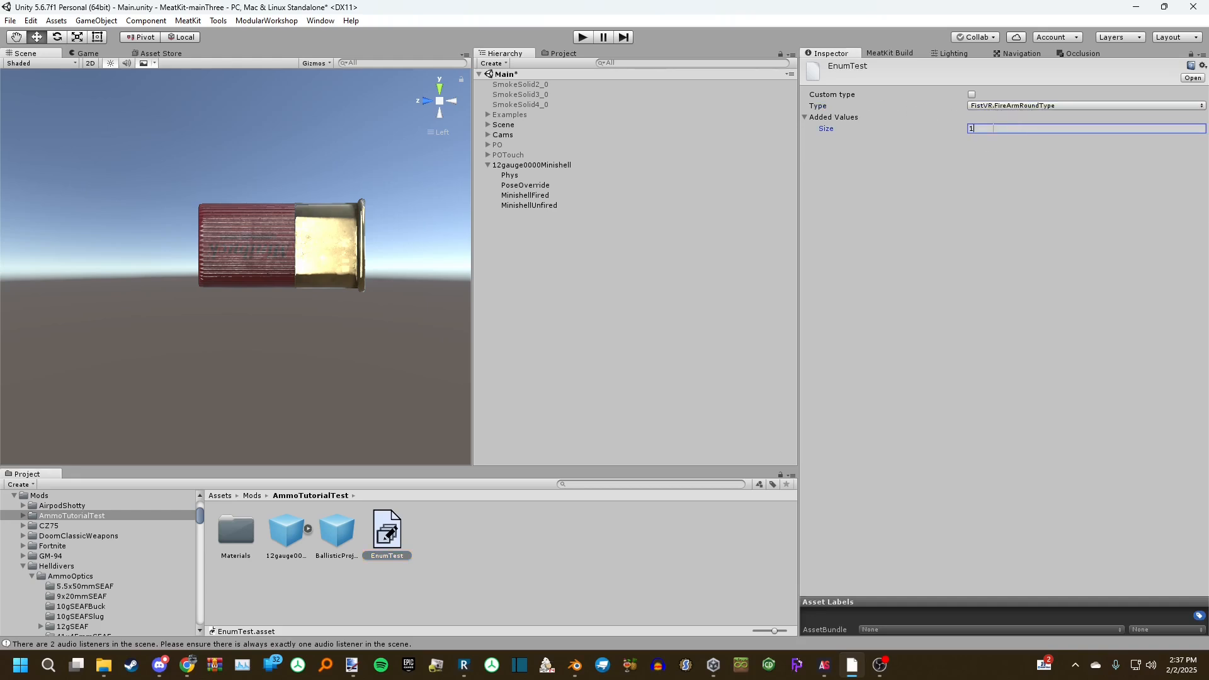
pyautogui.press('Return')
pyautogui.click(995, 152)
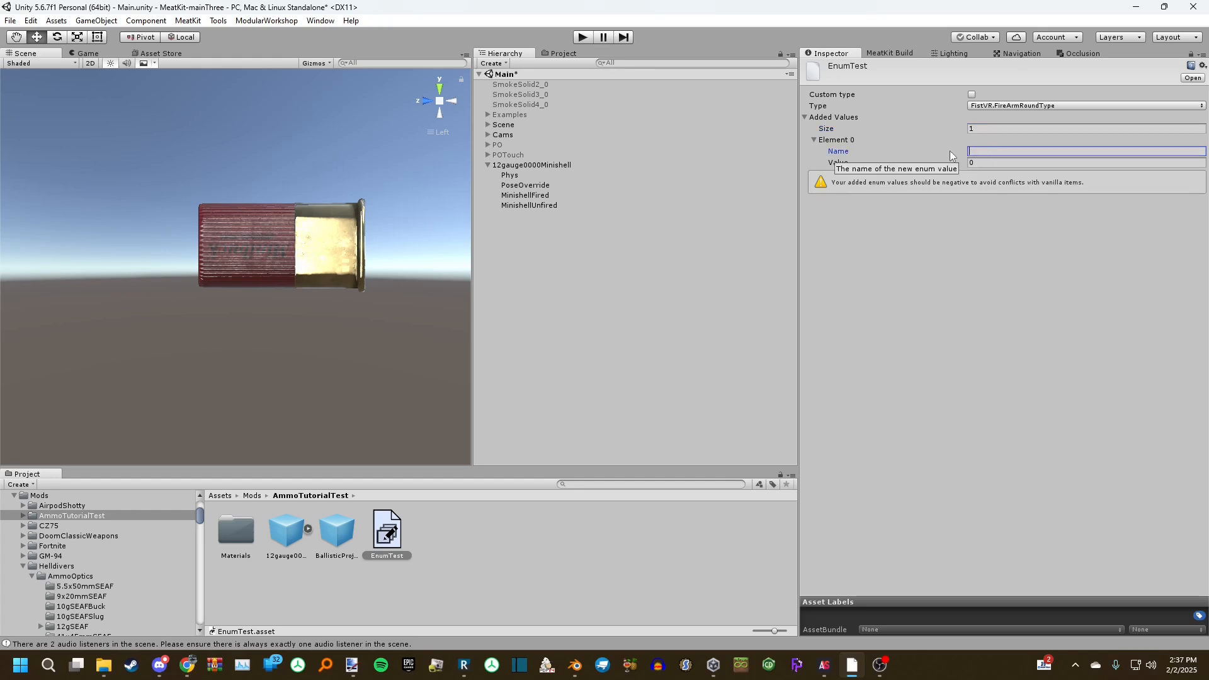
pyautogui.write('aTest')
pyautogui.click(983, 163)
pyautogui.write('-9600000')
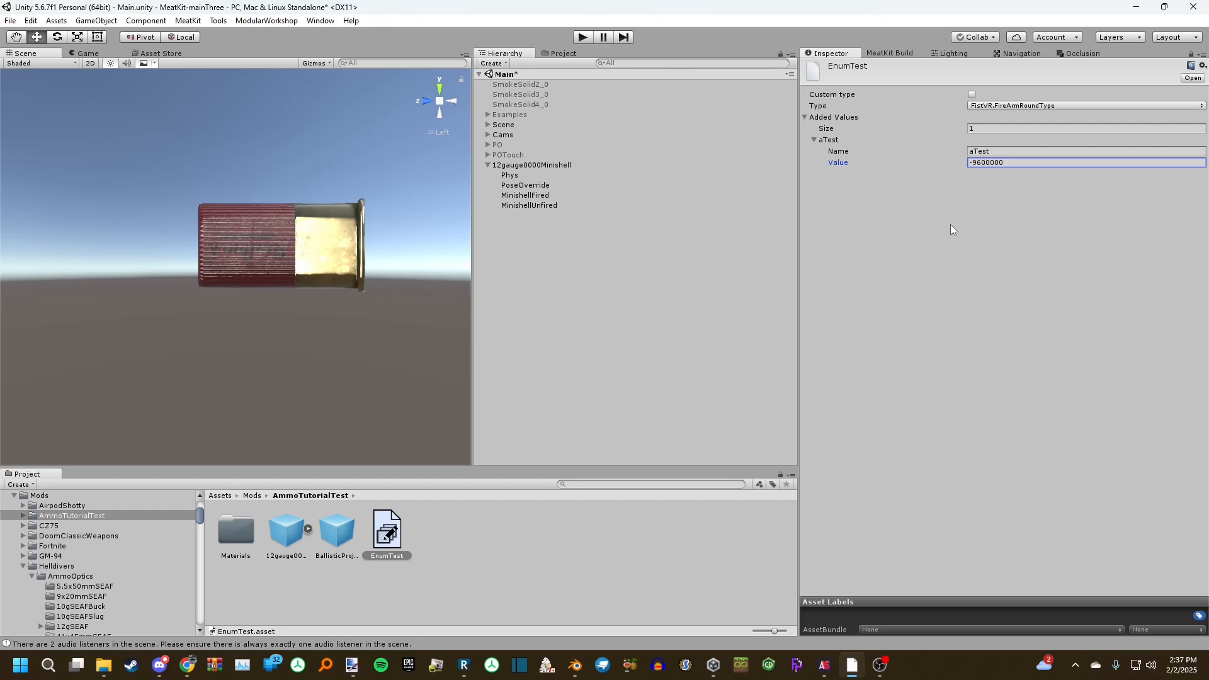
pyautogui.click(1004, 191)
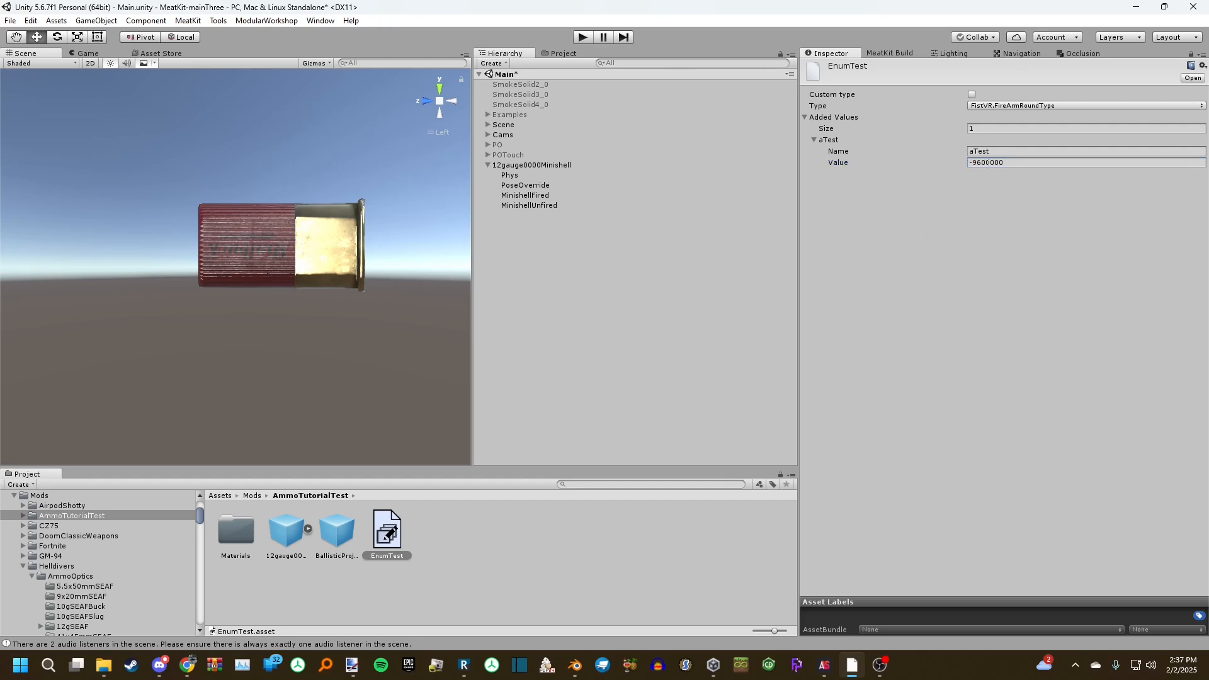
pyautogui.click(589, 235)
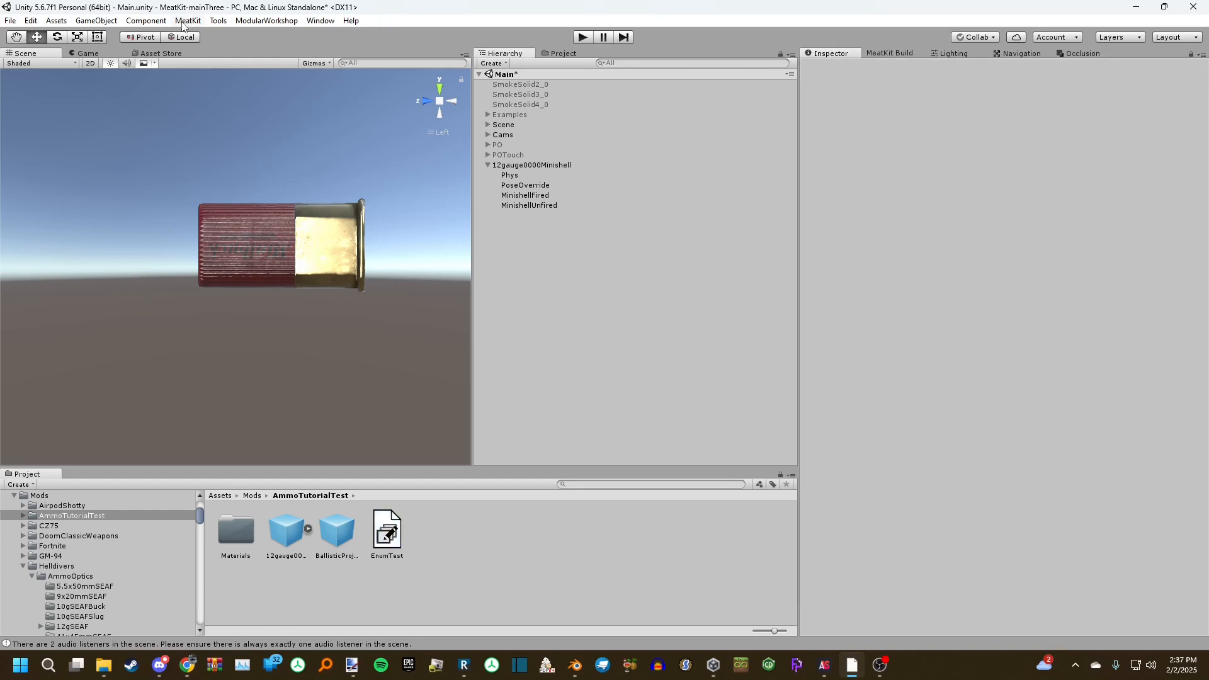
pyautogui.click(184, 23)
pyautogui.moveTo(227, 35)
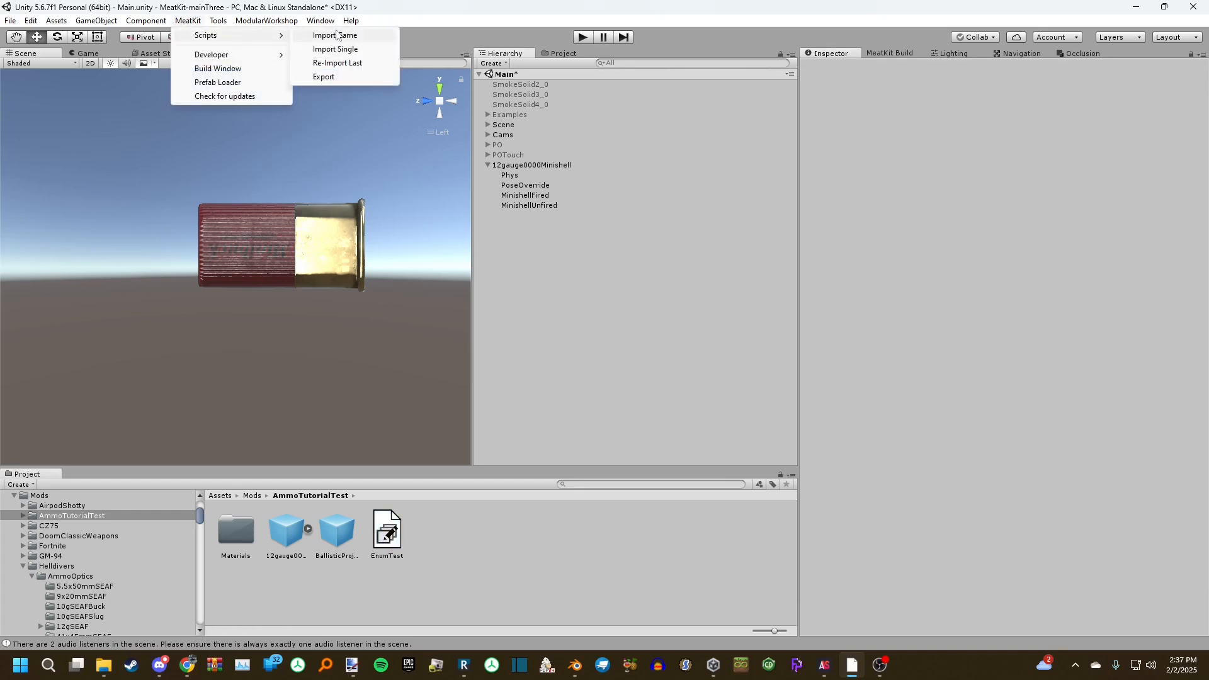
pyautogui.click(576, 238)
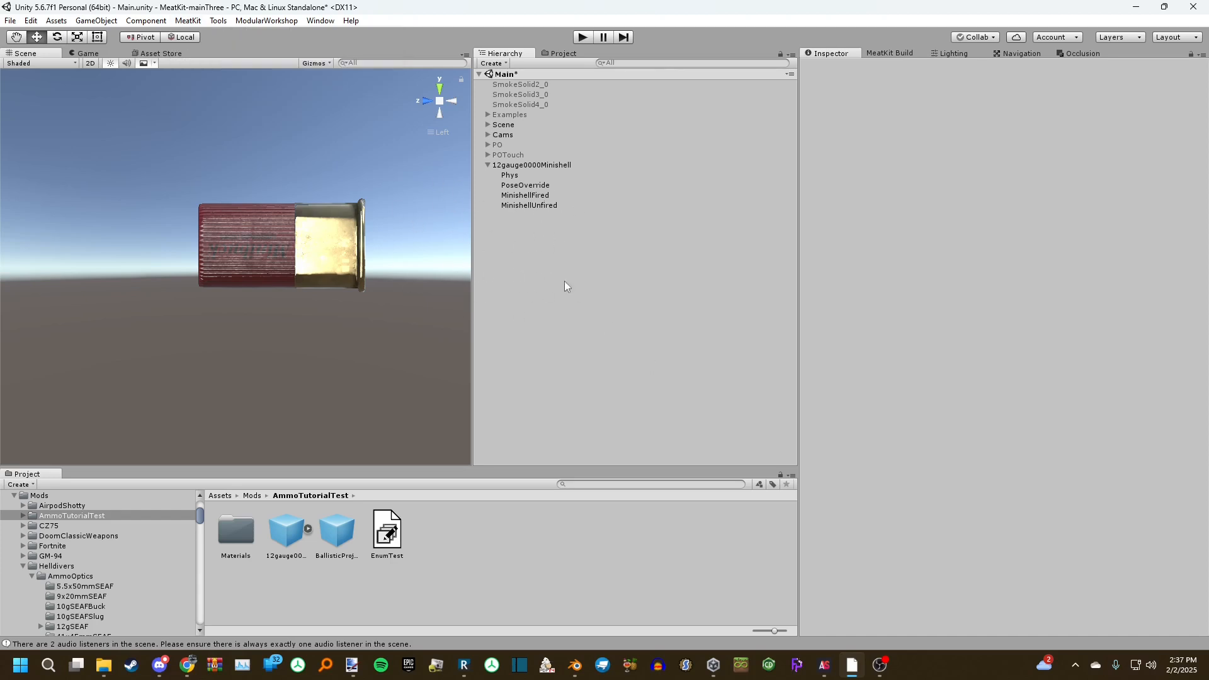
# Look through the available Round Type values for the 12gauge0000Minishell object without choosing one
pyautogui.click(567, 165)
pyautogui.scroll(-11, 950, 341)
pyautogui.click(974, 426)
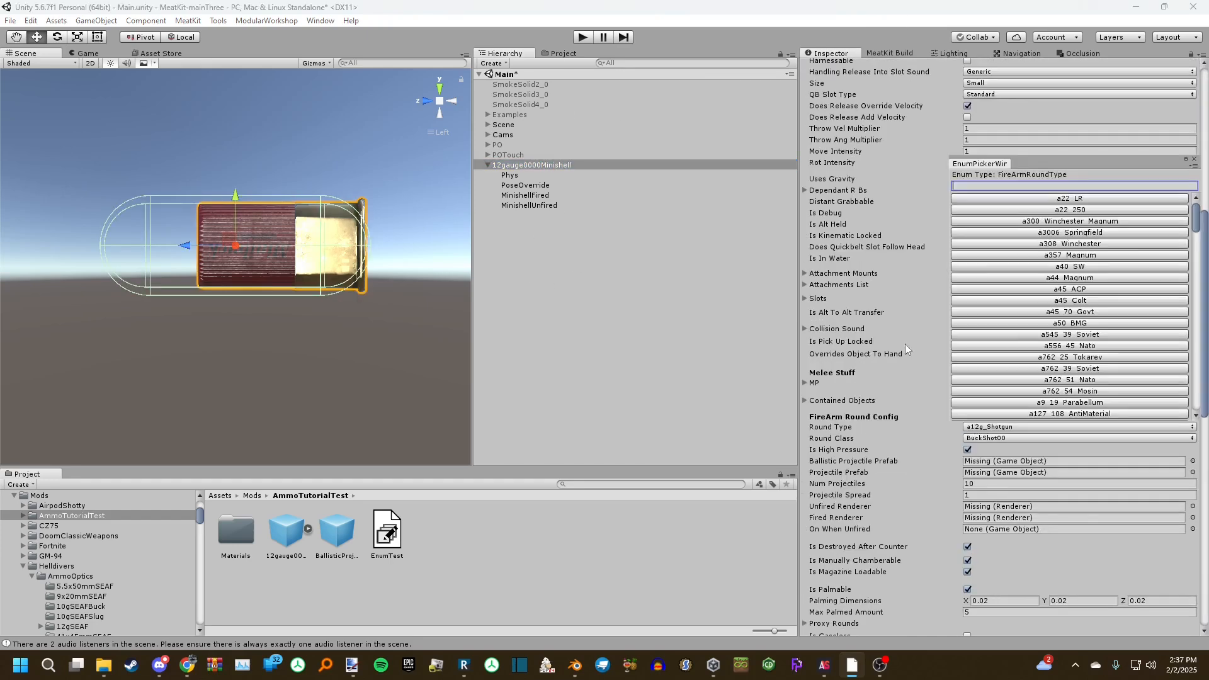
pyautogui.moveTo(1195, 220); pyautogui.dragTo(1193, 411)
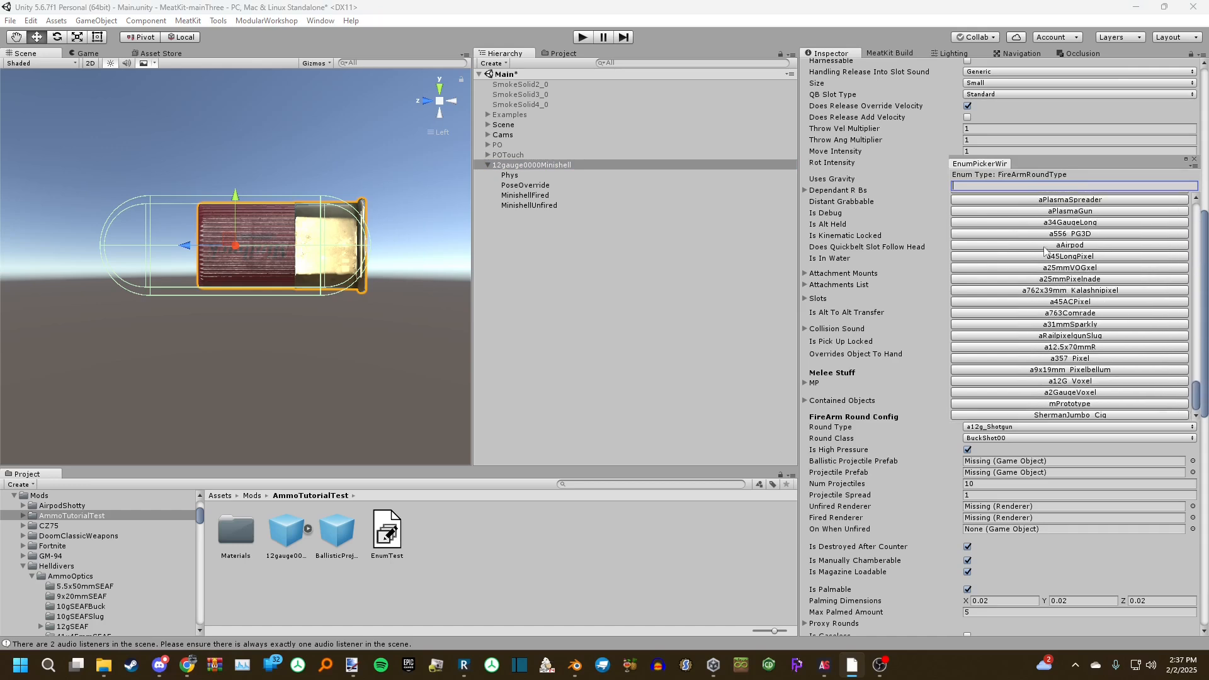
pyautogui.scroll(3, 1134, 227)
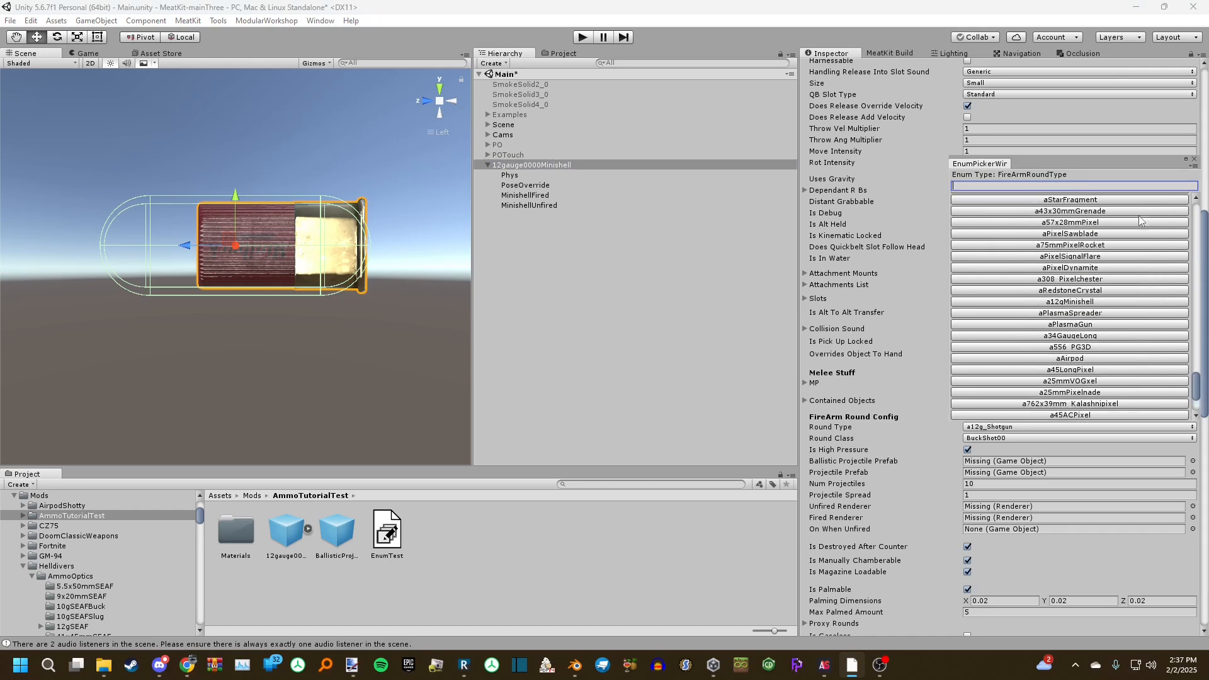
pyautogui.click(1194, 159)
pyautogui.scroll(-3, 995, 378)
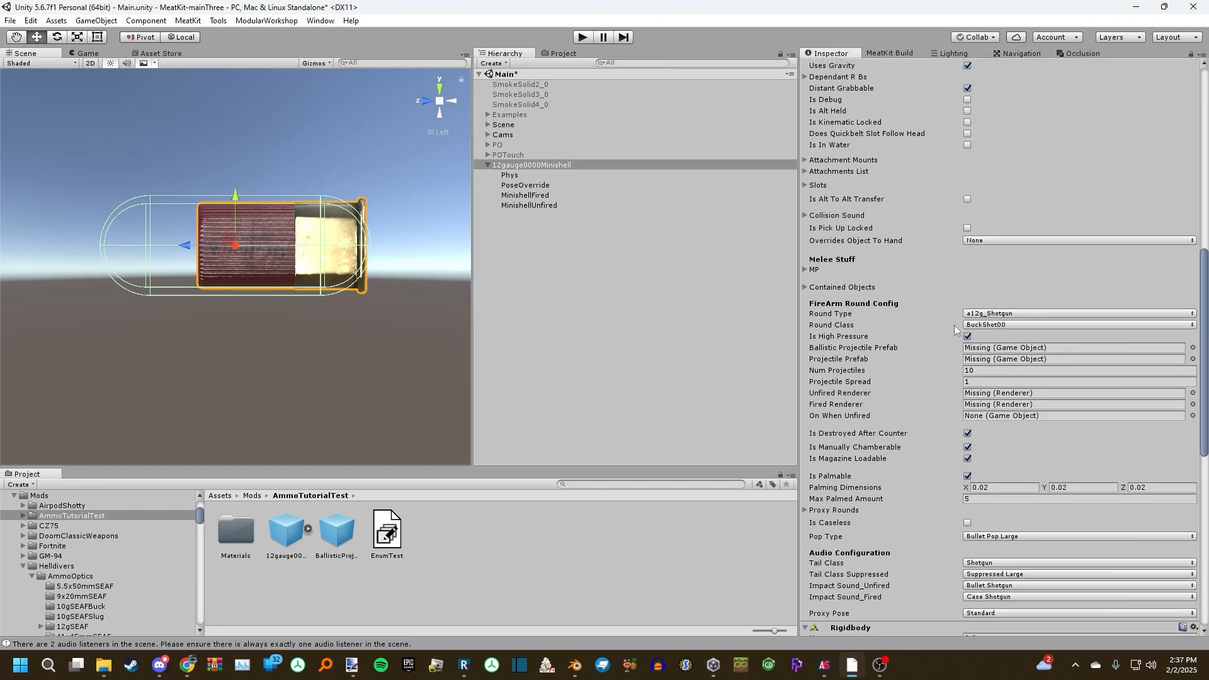
# Look through the available Round Class values for the minishell round, including the custom ones, without choosing one
pyautogui.click(975, 325)
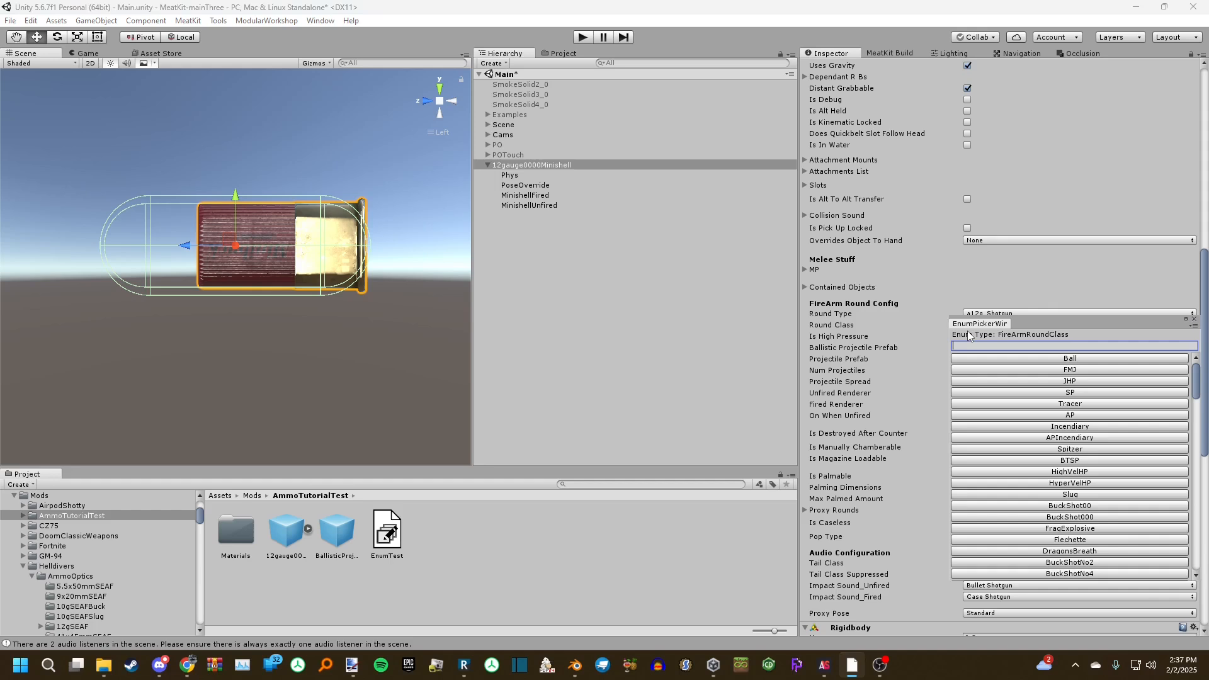
pyautogui.click(1193, 318)
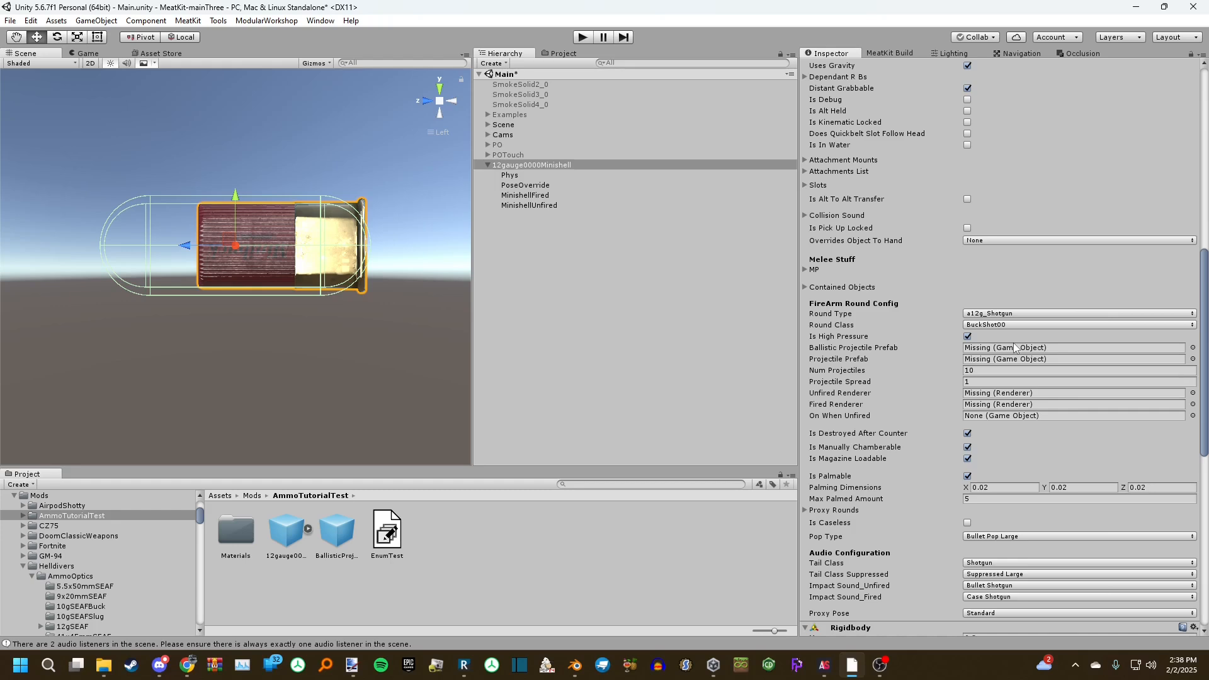
pyautogui.click(1012, 326)
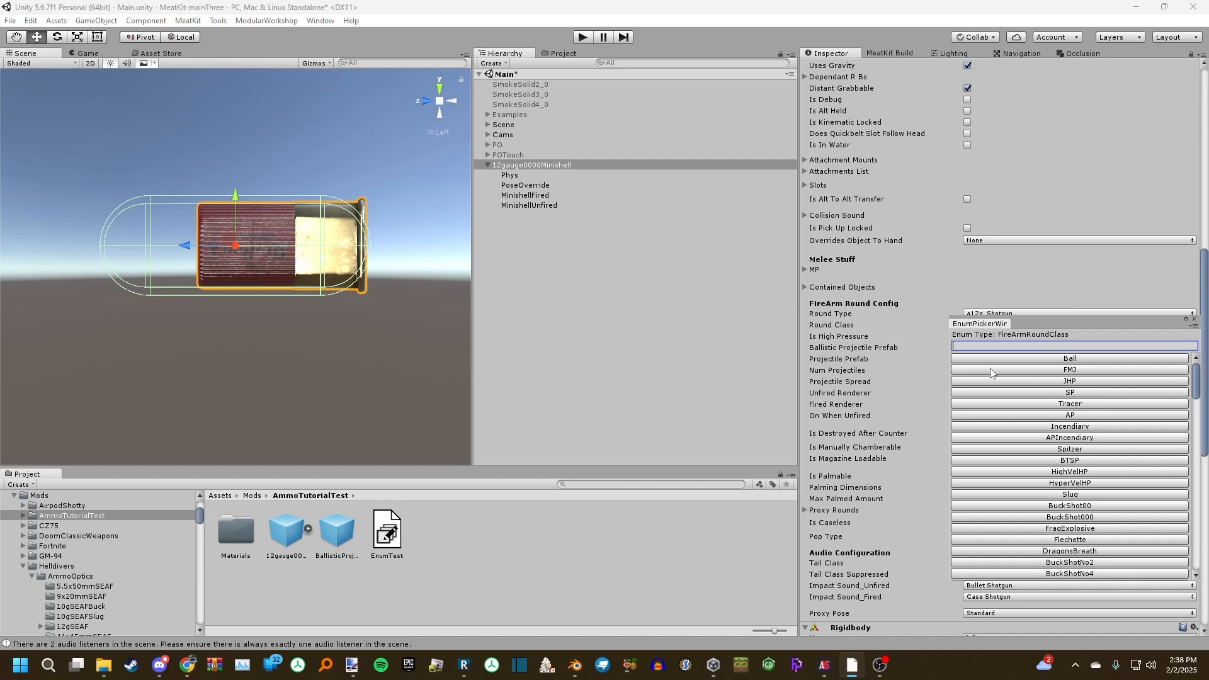
pyautogui.moveTo(1195, 380); pyautogui.dragTo(1197, 458)
pyautogui.scroll(-5, 1106, 449)
pyautogui.scroll(1, 1071, 454)
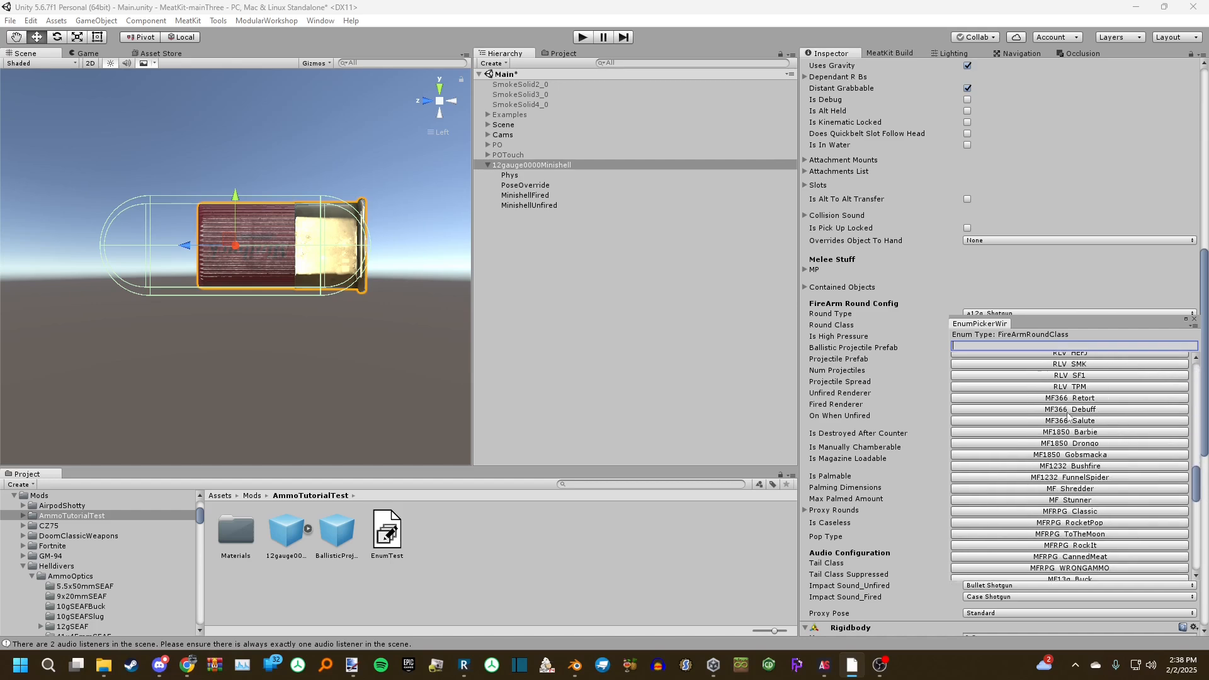
pyautogui.scroll(-1, 1063, 417)
pyautogui.scroll(-3, 1062, 417)
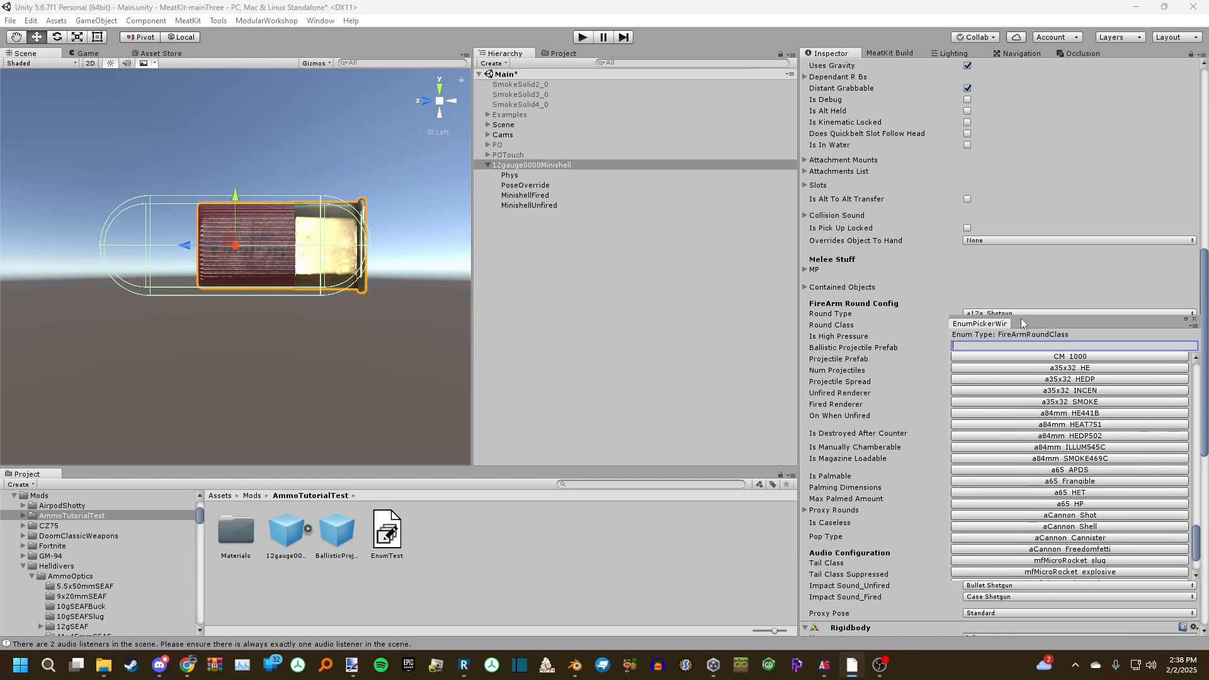
pyautogui.click(1193, 318)
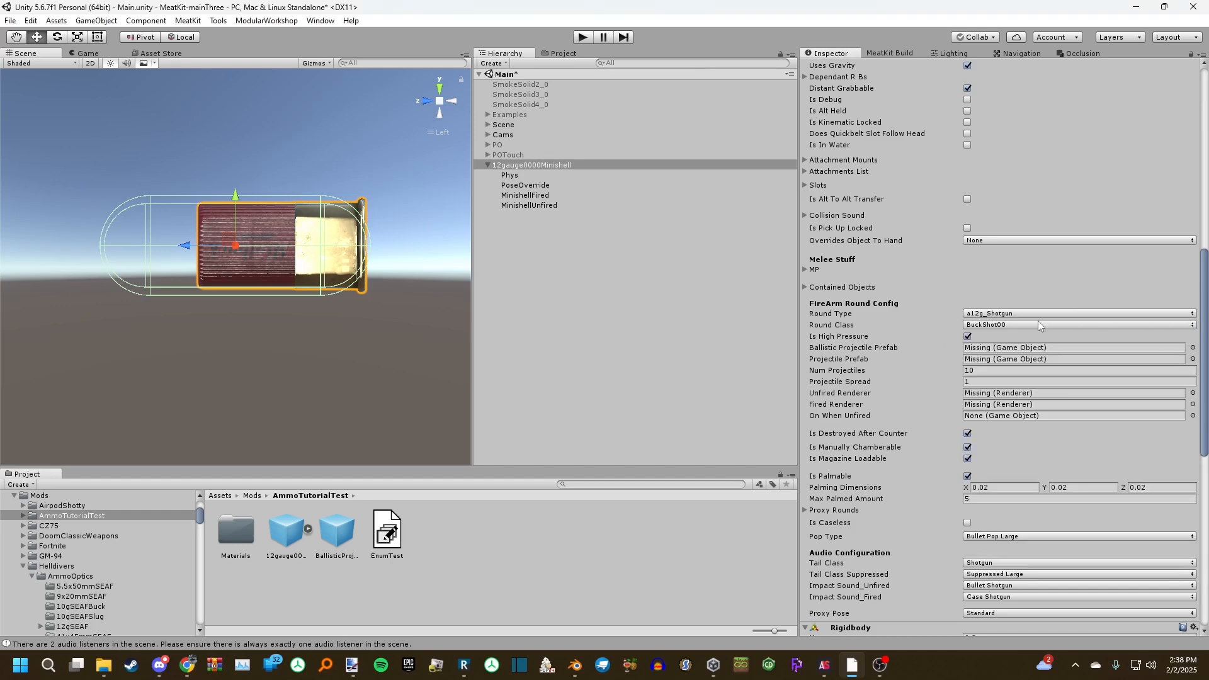
# Filter the Round Class values for "Bucksh" and set the minishell's Round Class to MegaBuckShot
pyautogui.click(973, 325)
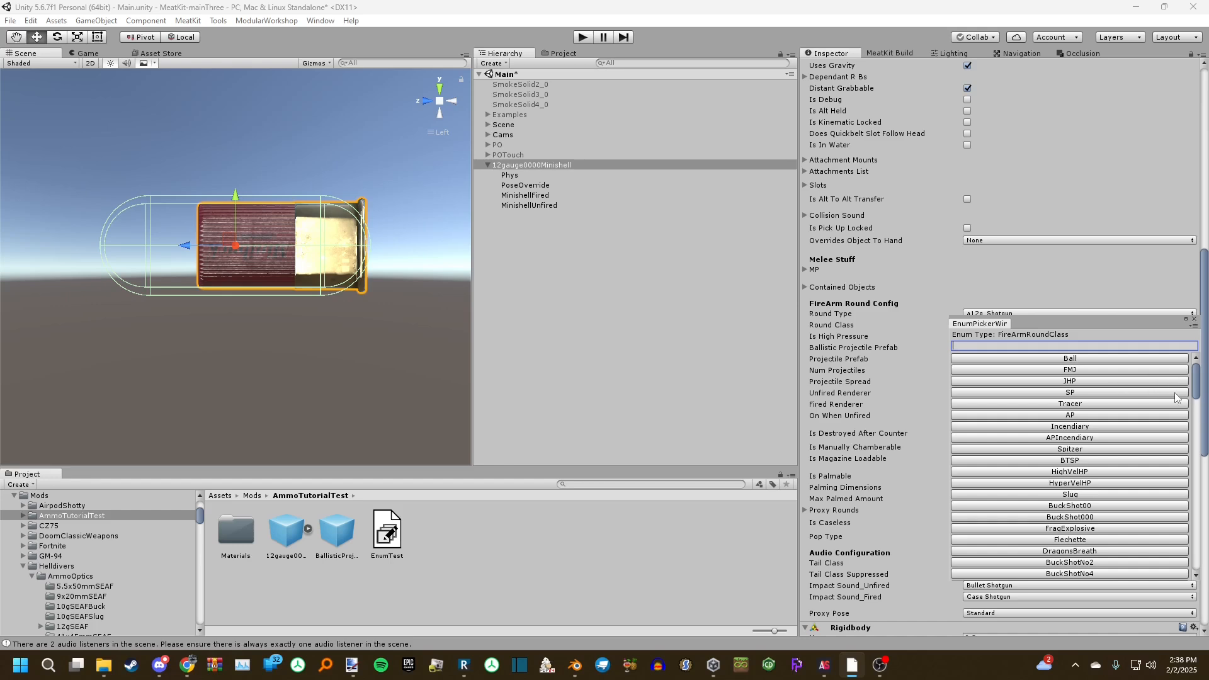
pyautogui.scroll(-3, 1162, 402)
pyautogui.scroll(3, 1148, 403)
pyautogui.write('Buck')
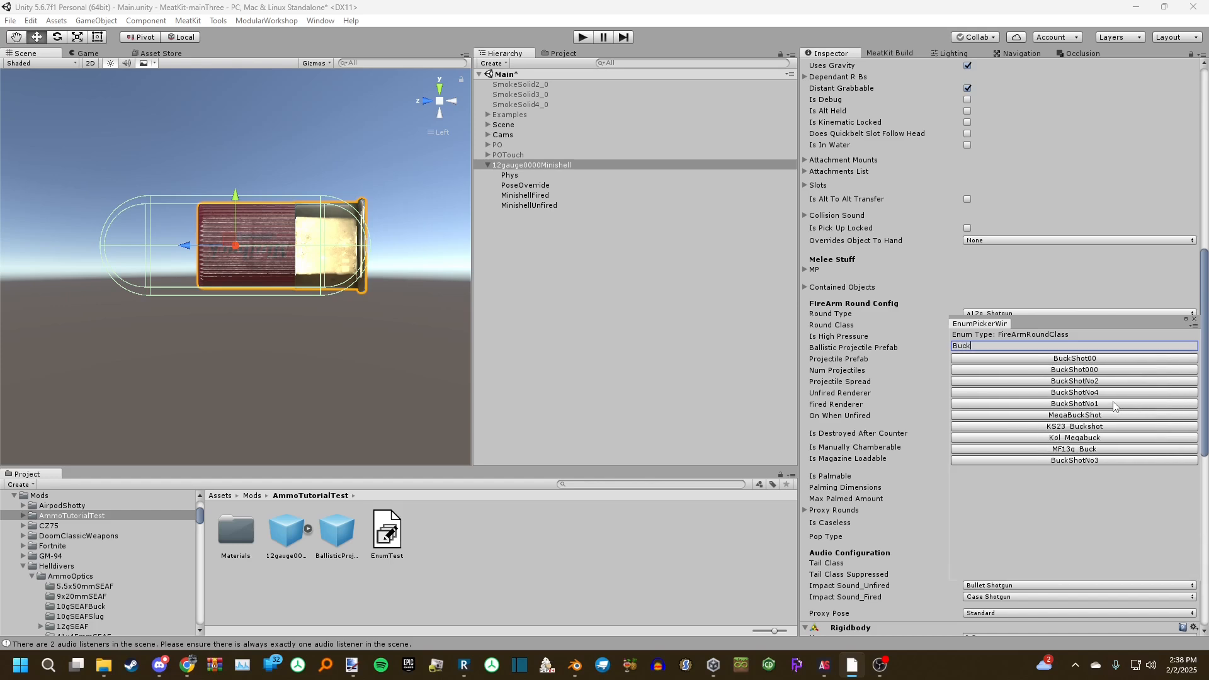
pyautogui.write('sh')
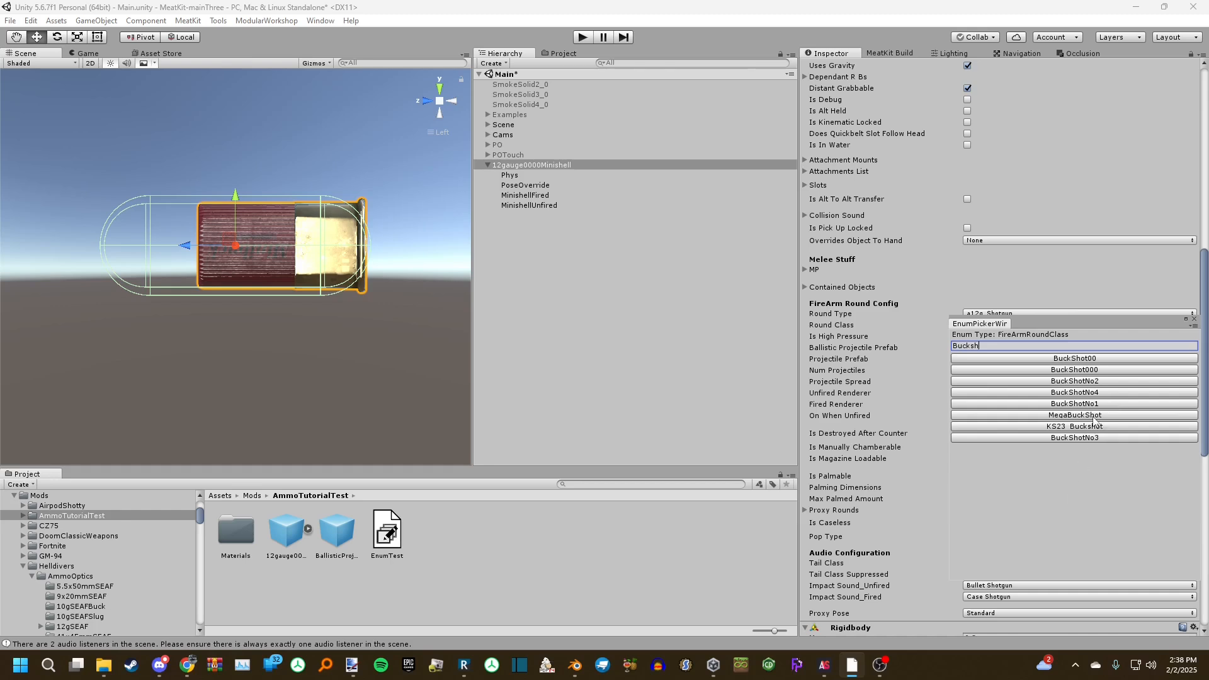
pyautogui.click(1090, 416)
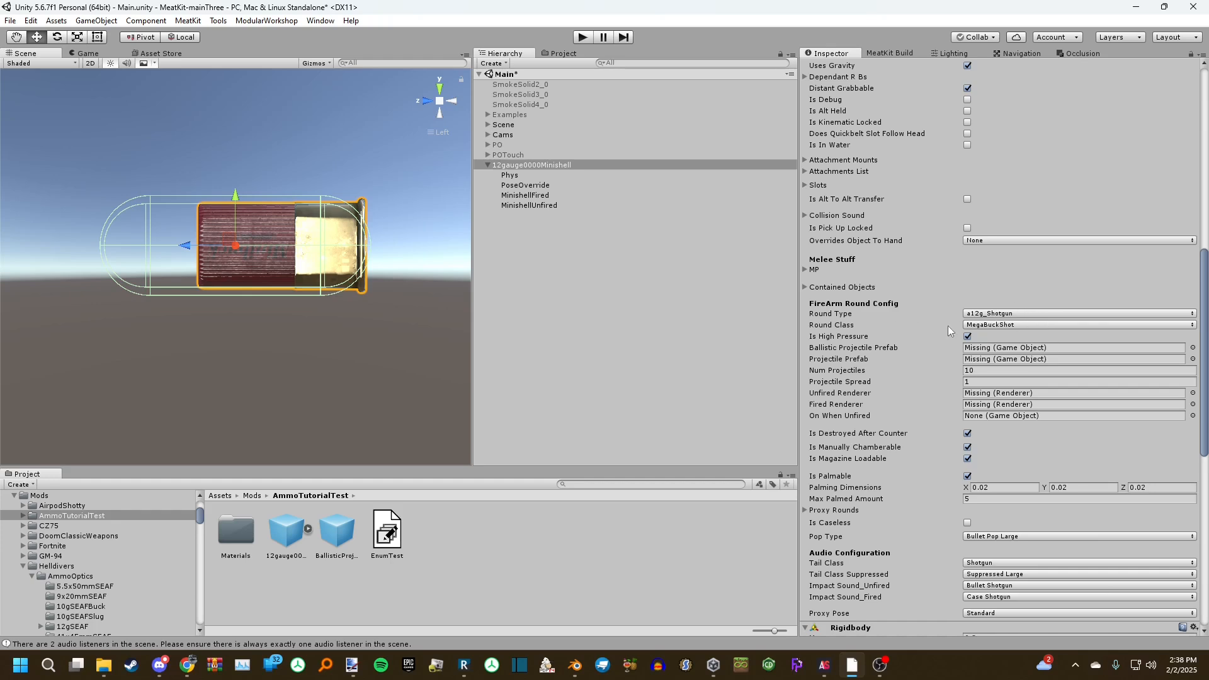
pyautogui.click(1004, 324)
pyautogui.scroll(-5, 1061, 386)
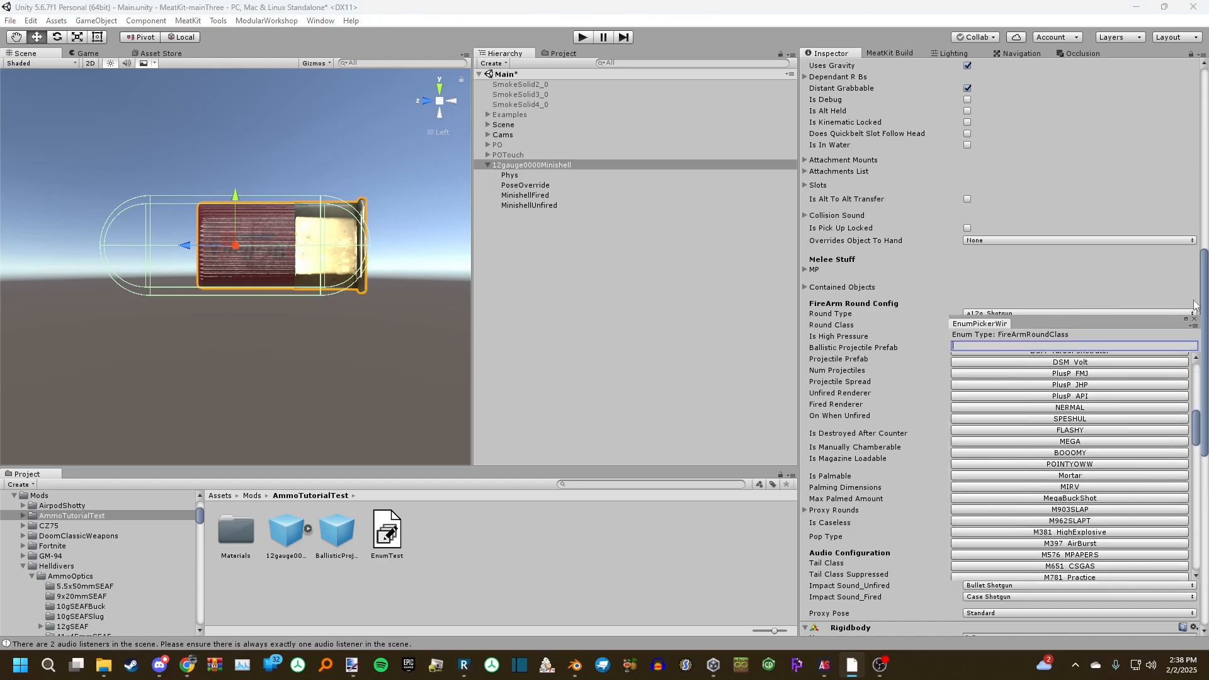
pyautogui.click(1070, 498)
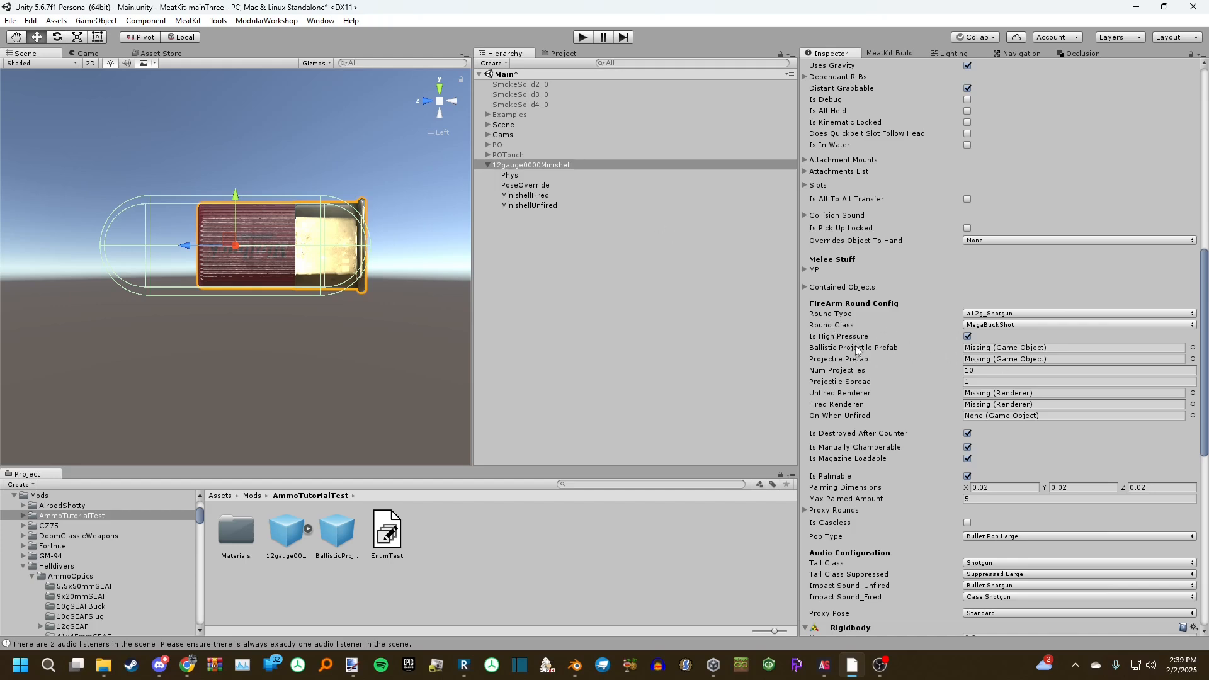
# Assign MinishellUnfired as the round's Unfired Renderer and MinishellFired as its Fired Renderer
pyautogui.scroll(-3, 847, 352)
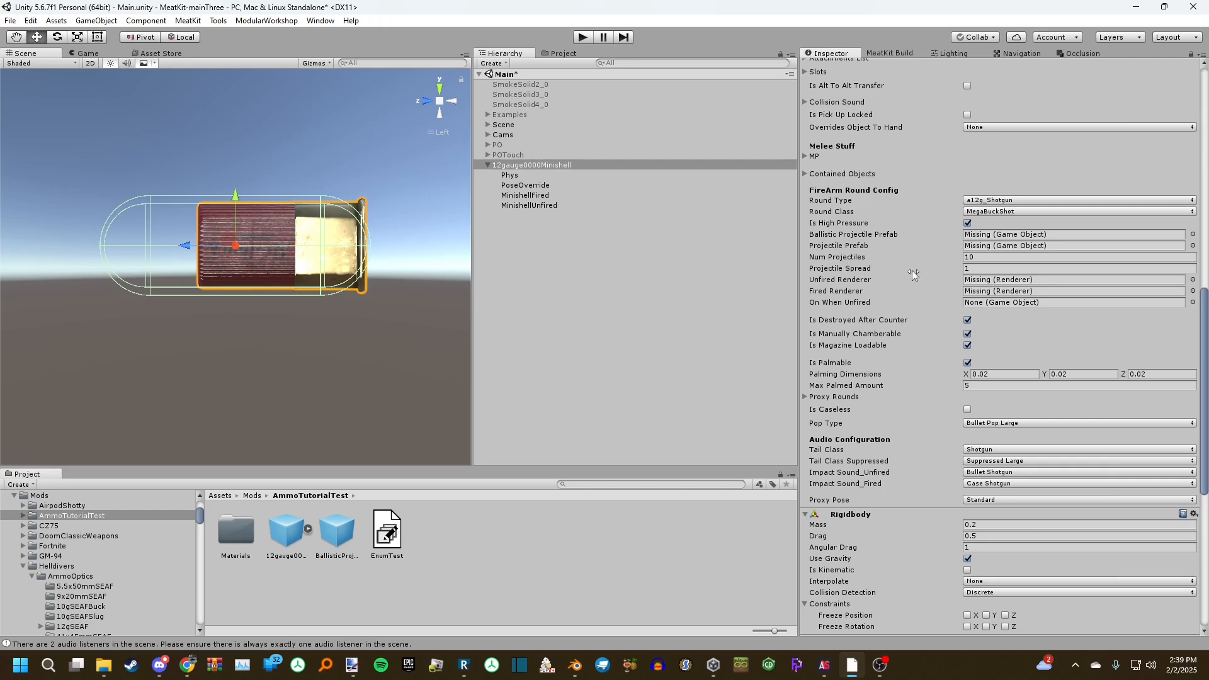
pyautogui.click(964, 269)
pyautogui.moveTo(545, 205); pyautogui.dragTo(972, 293)
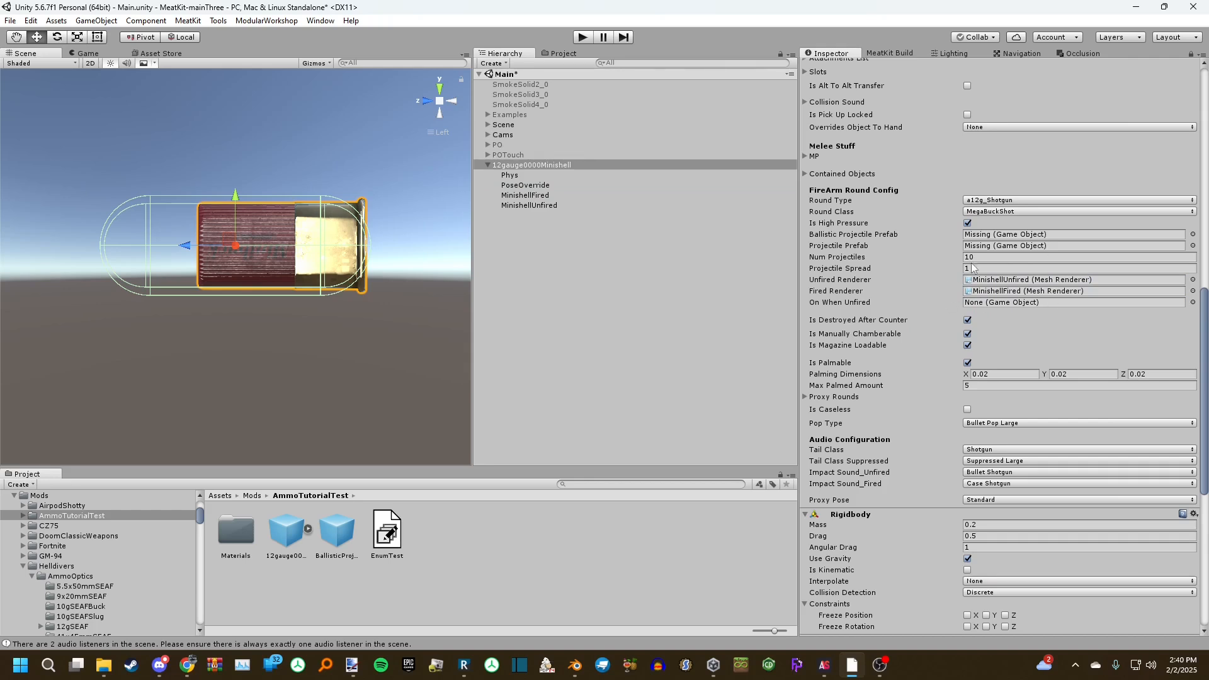
# Browse the Mods folder to Helldivers/AmmoOptics/95mmSEAF/APERS to find a finished example round
pyautogui.scroll(-2, 1003, 310)
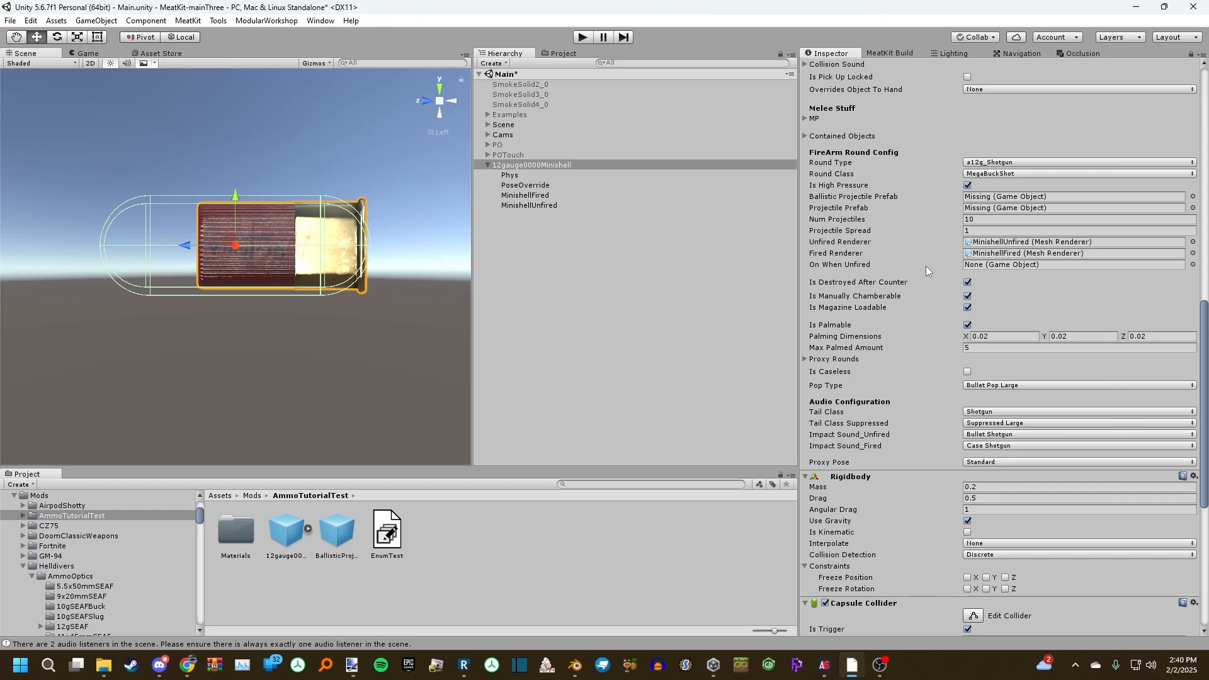
pyautogui.click(501, 558)
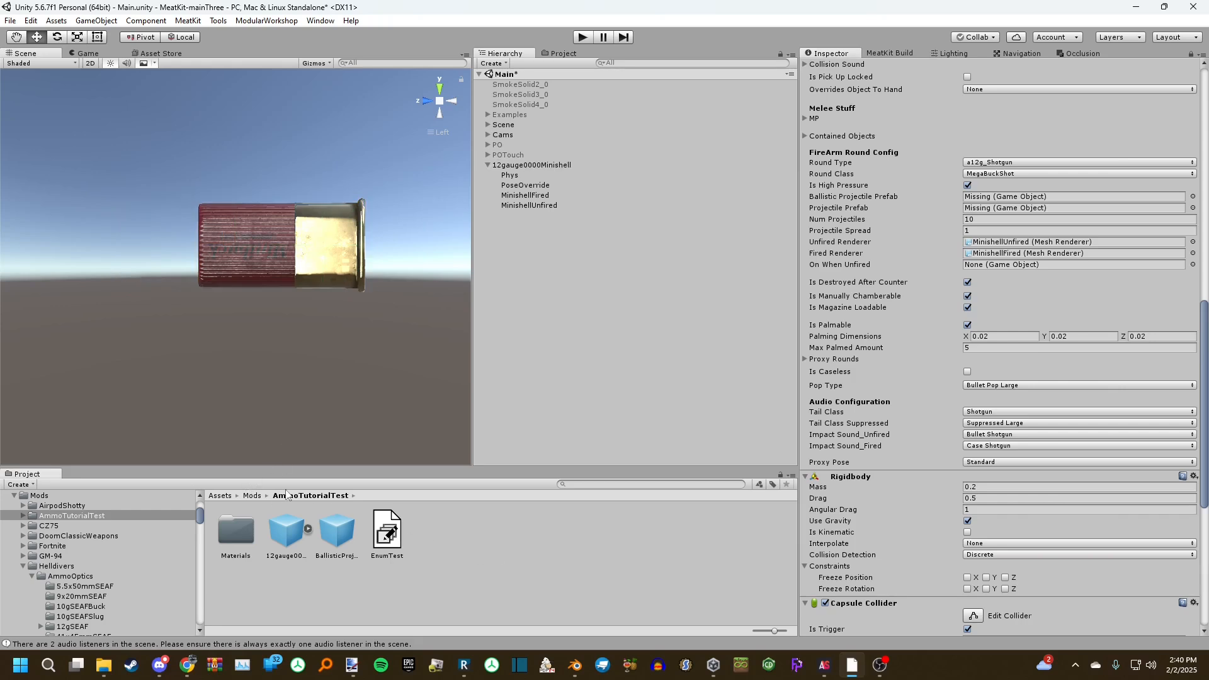
pyautogui.click(252, 497)
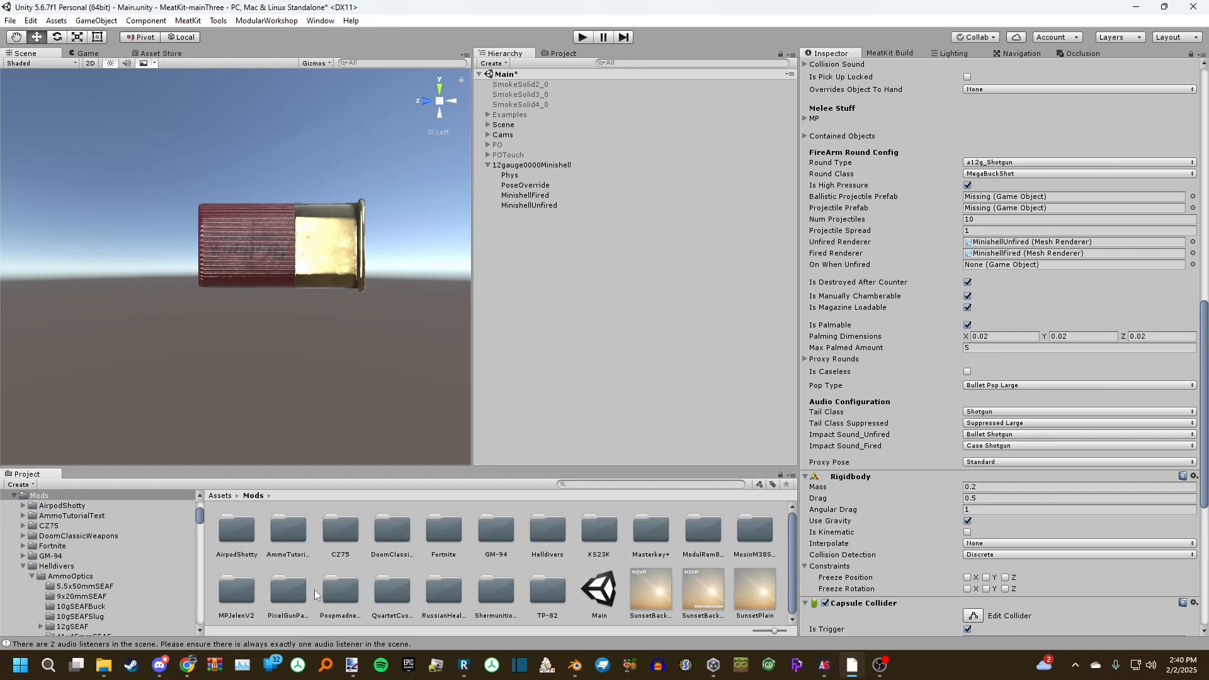
pyautogui.doubleClick(547, 590)
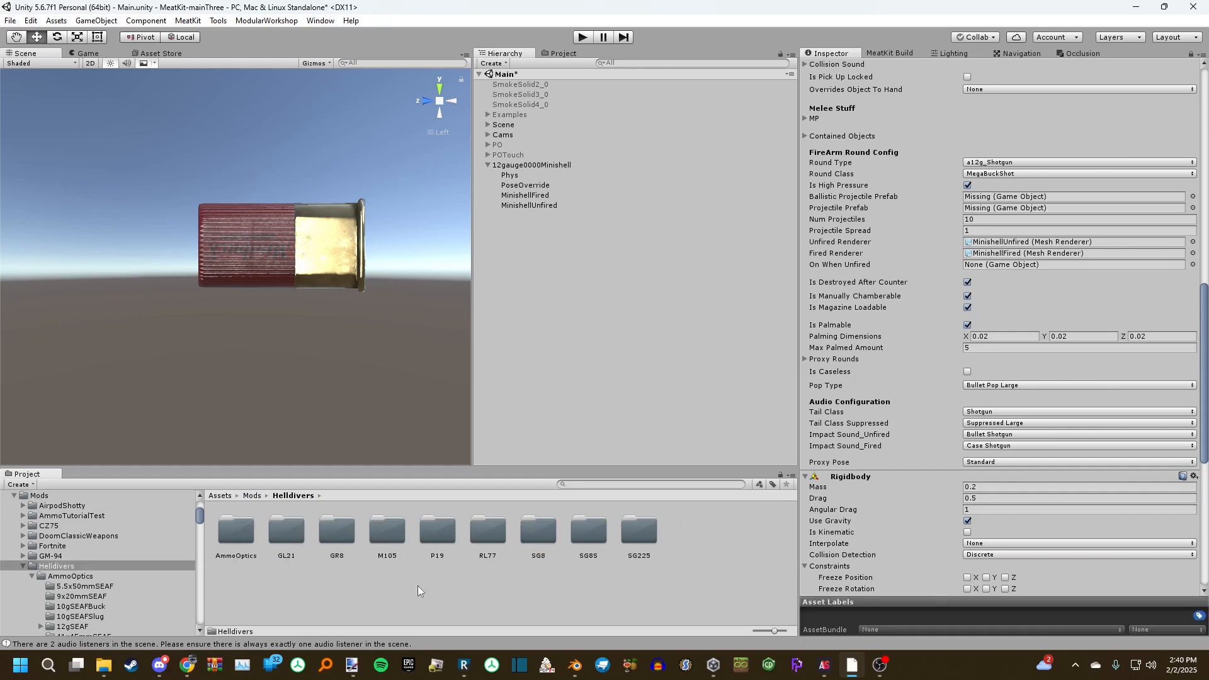
pyautogui.doubleClick(225, 538)
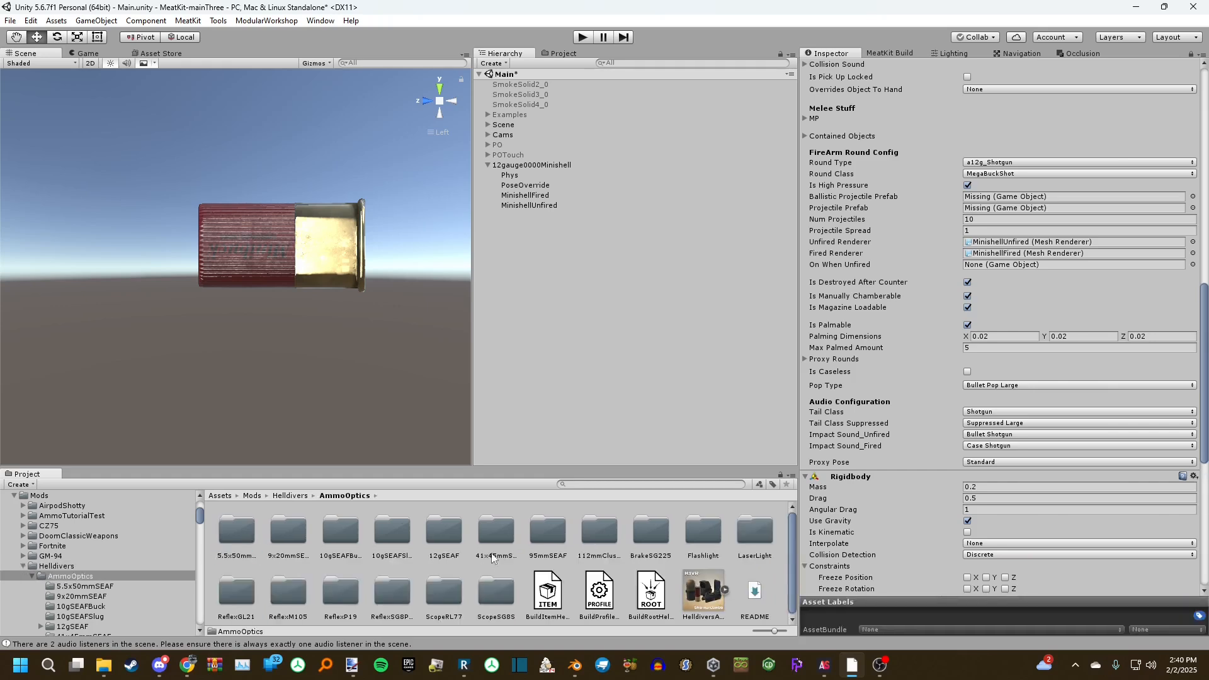
pyautogui.doubleClick(547, 523)
pyautogui.doubleClick(495, 534)
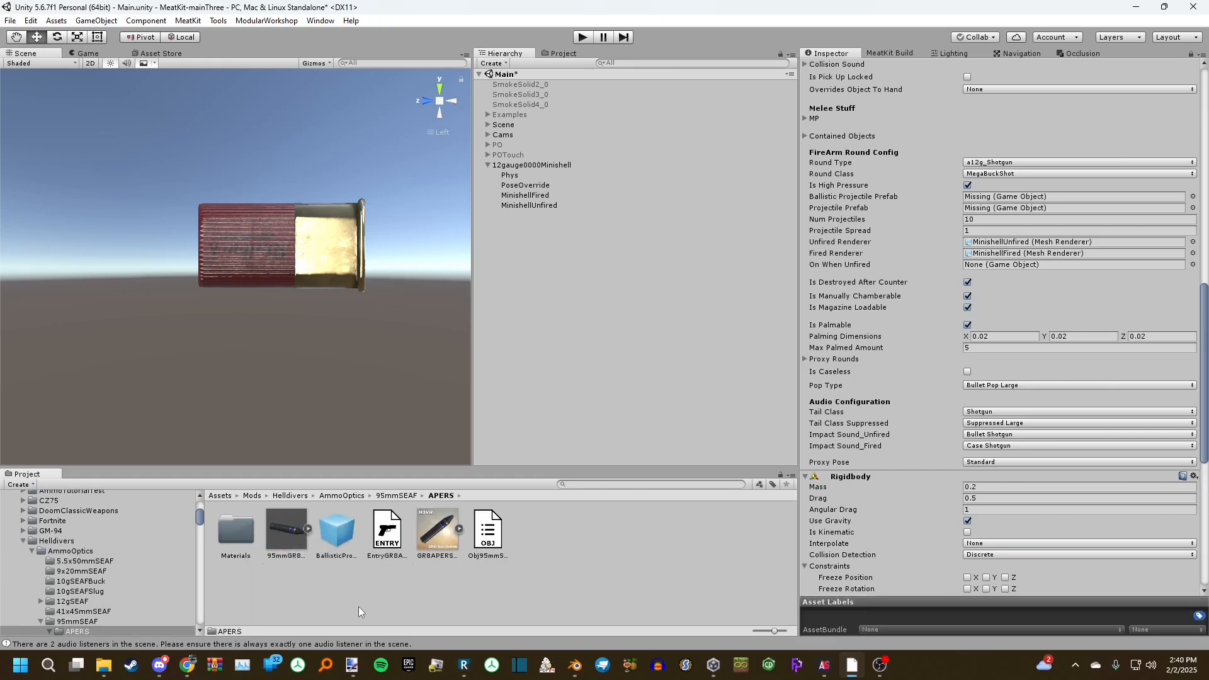
# Place the 95mmGR8APERS prefab in the scene as a reference and unlock the Inspector to show its round settings
pyautogui.moveTo(281, 532); pyautogui.dragTo(572, 298)
pyautogui.doubleClick(529, 215)
pyautogui.keyDown('alt'); pyautogui.moveTo(272, 403); pyautogui.dragTo(315, 444, button='right'); pyautogui.keyUp('alt')
pyautogui.click(488, 215)
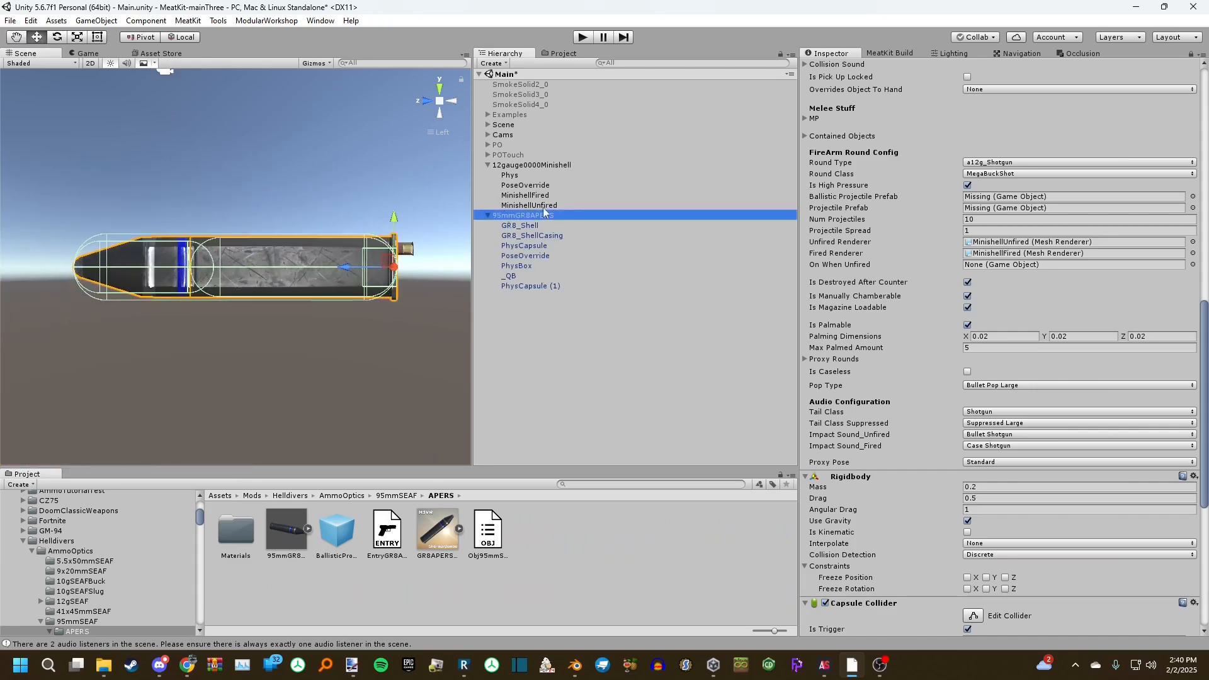
pyautogui.click(1191, 55)
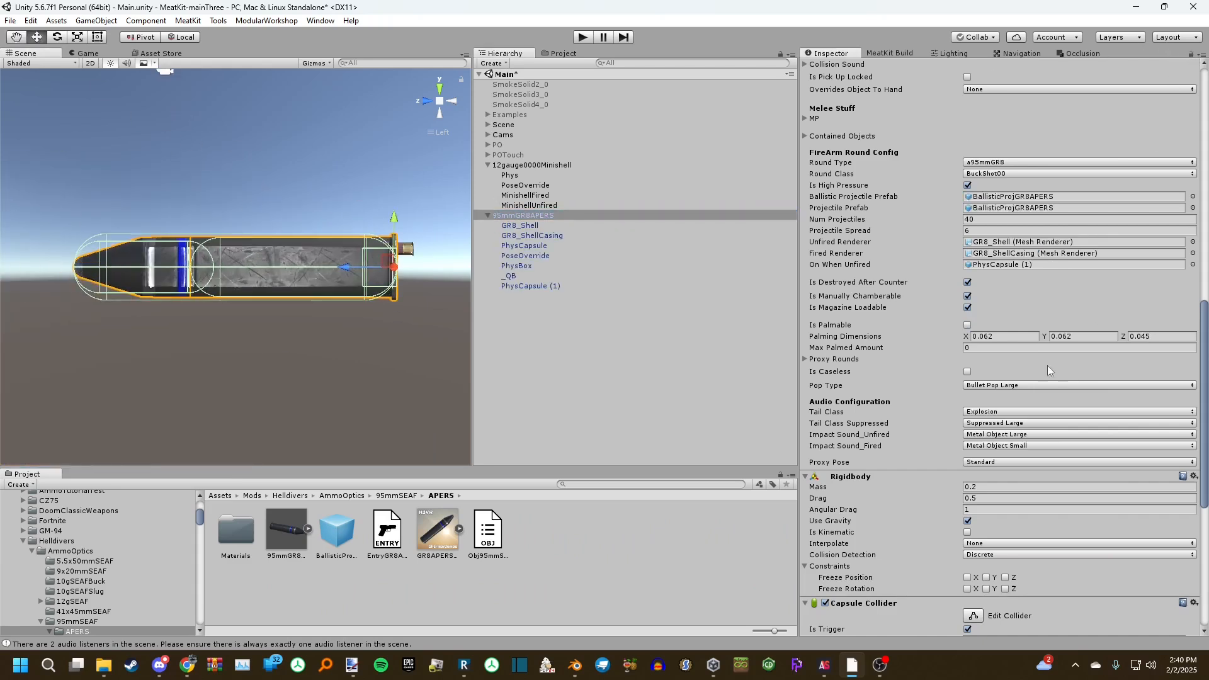
# Examine PhysCapsule (1), the example's On When Unfired object, and compare it with GR8_ShellCasing, PhysCapsule and PhysBox
pyautogui.click(1040, 263)
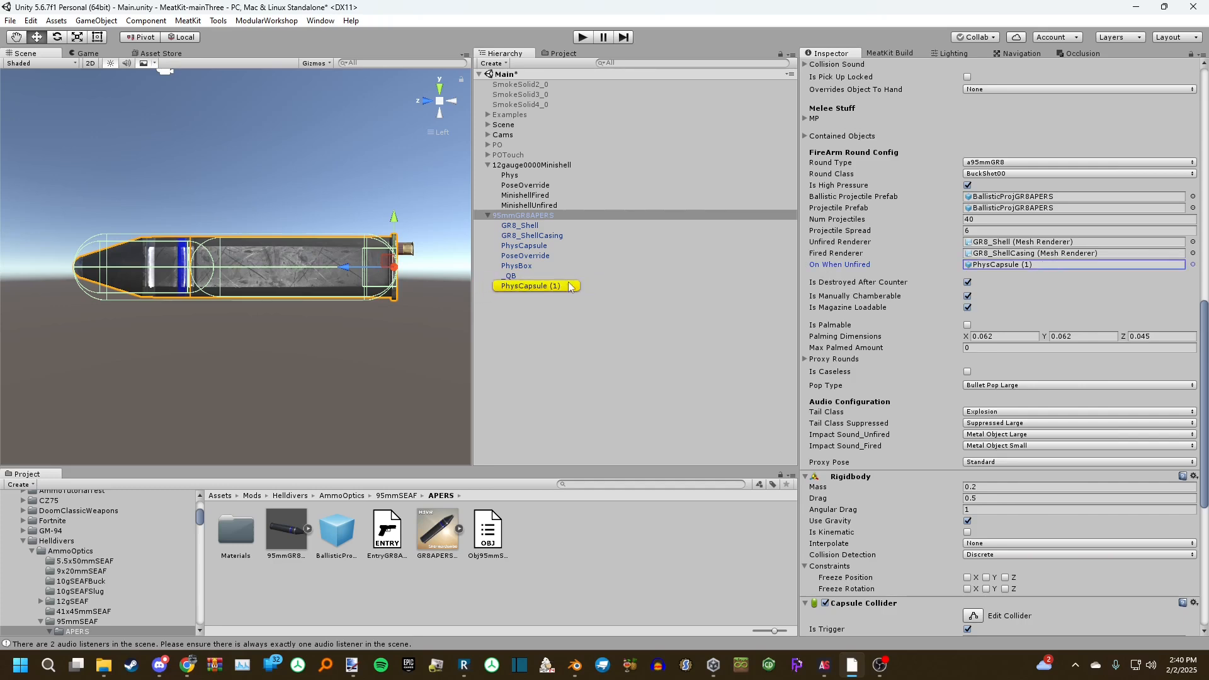
pyautogui.doubleClick(542, 286)
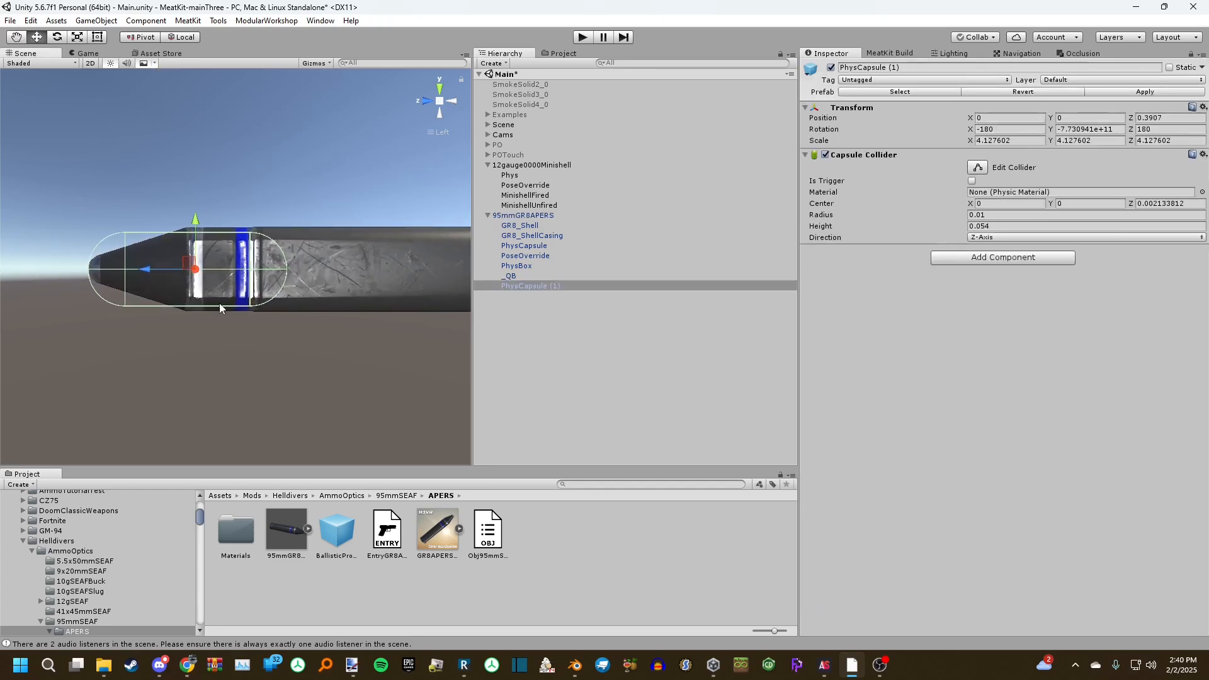
pyautogui.click(527, 236)
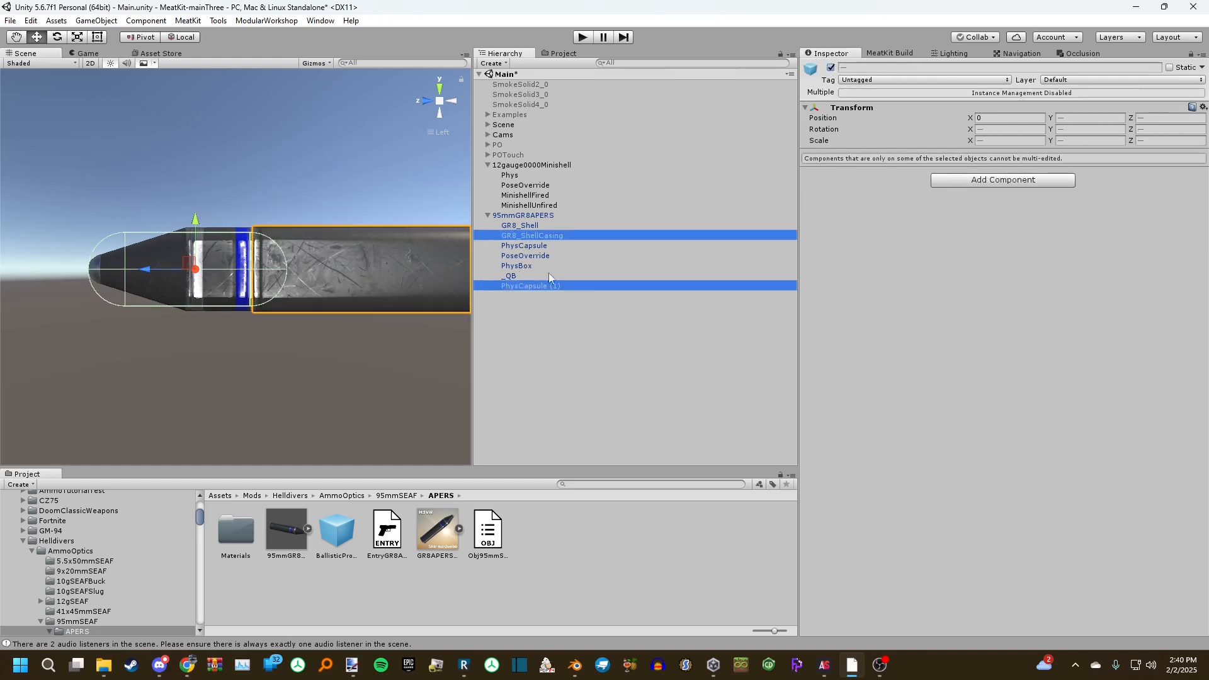
pyautogui.keyDown('ctrl'); pyautogui.click(513, 266); pyautogui.keyUp('ctrl')
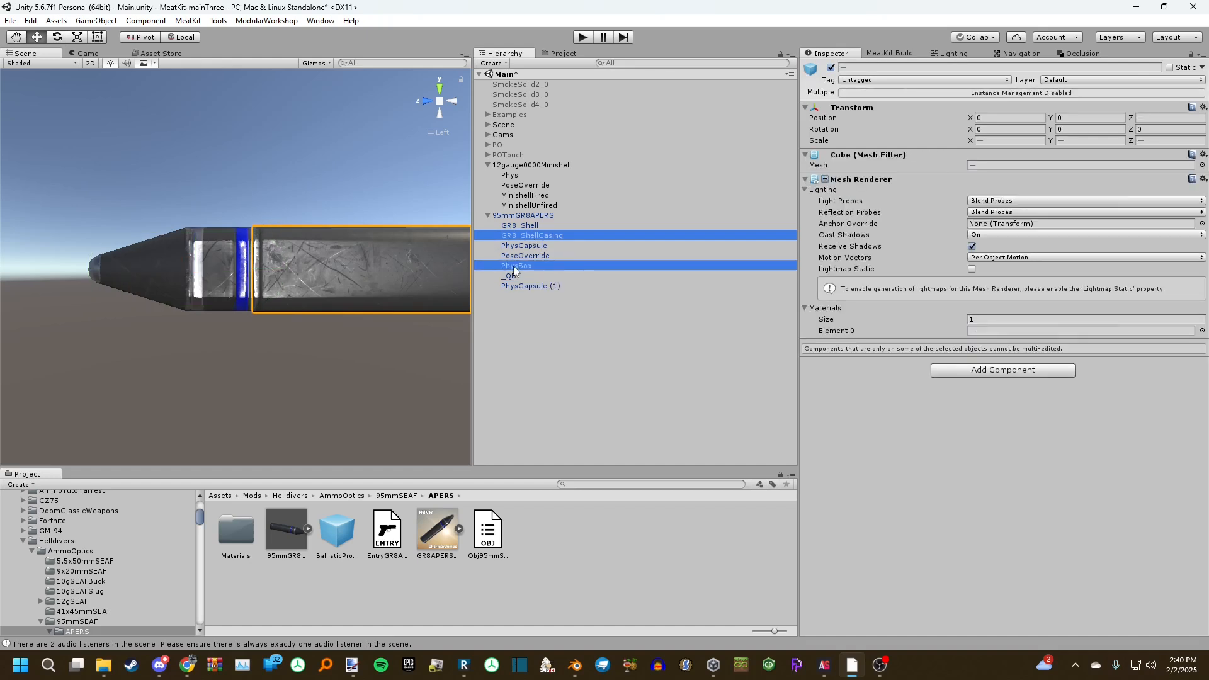
pyautogui.keyDown('ctrl'); pyautogui.click(528, 247); pyautogui.keyUp('ctrl')
pyautogui.moveTo(360, 257); pyautogui.dragTo(288, 259, button='middle')
pyautogui.scroll(2, 315, 307)
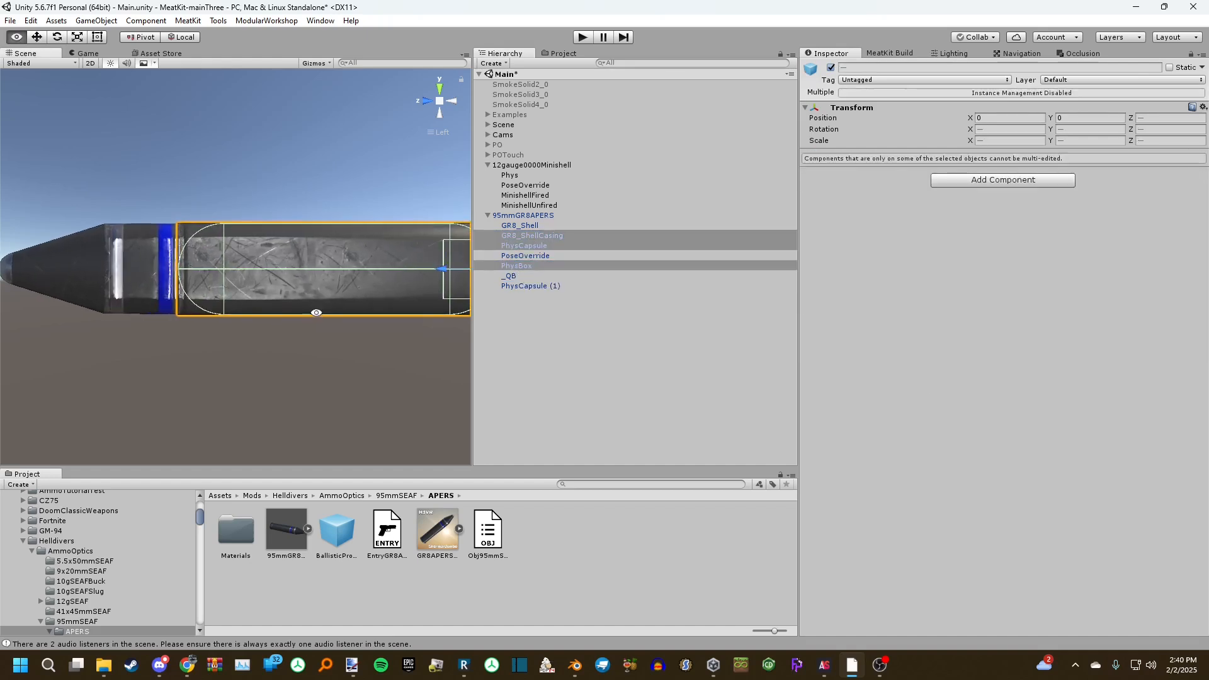
# Delete the 95mmGR8APERS reference round from the scene
pyautogui.scroll(-4, 318, 289)
pyautogui.click(564, 215)
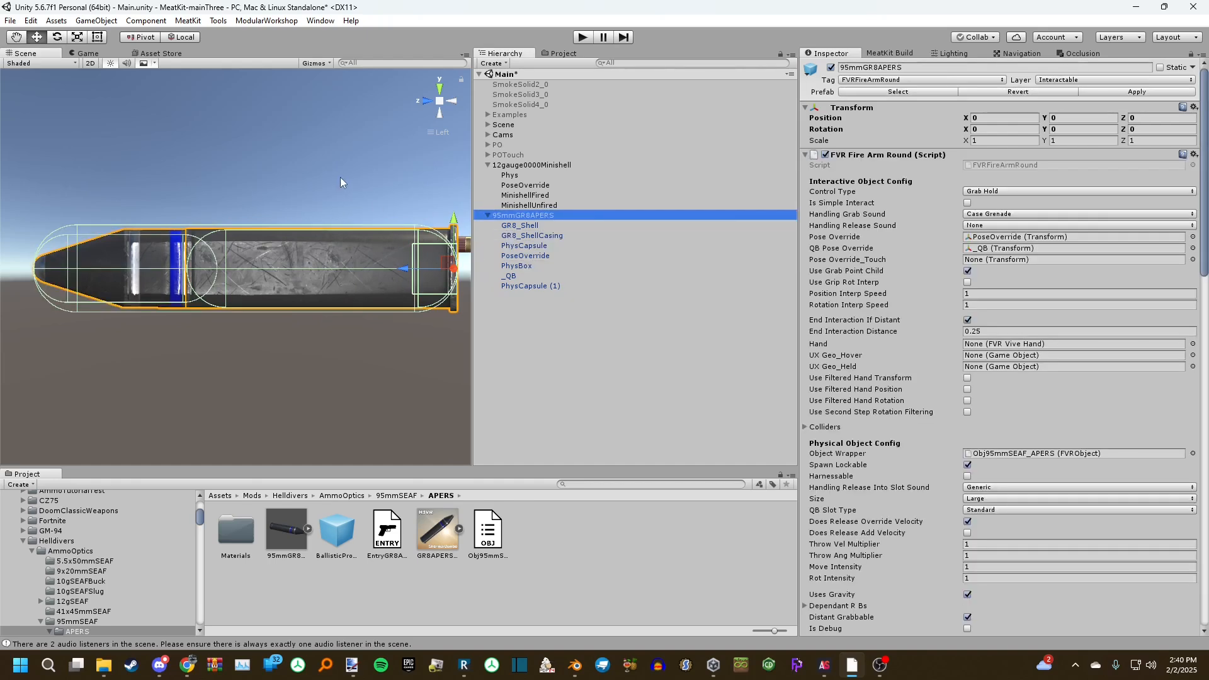
pyautogui.press('Delete')
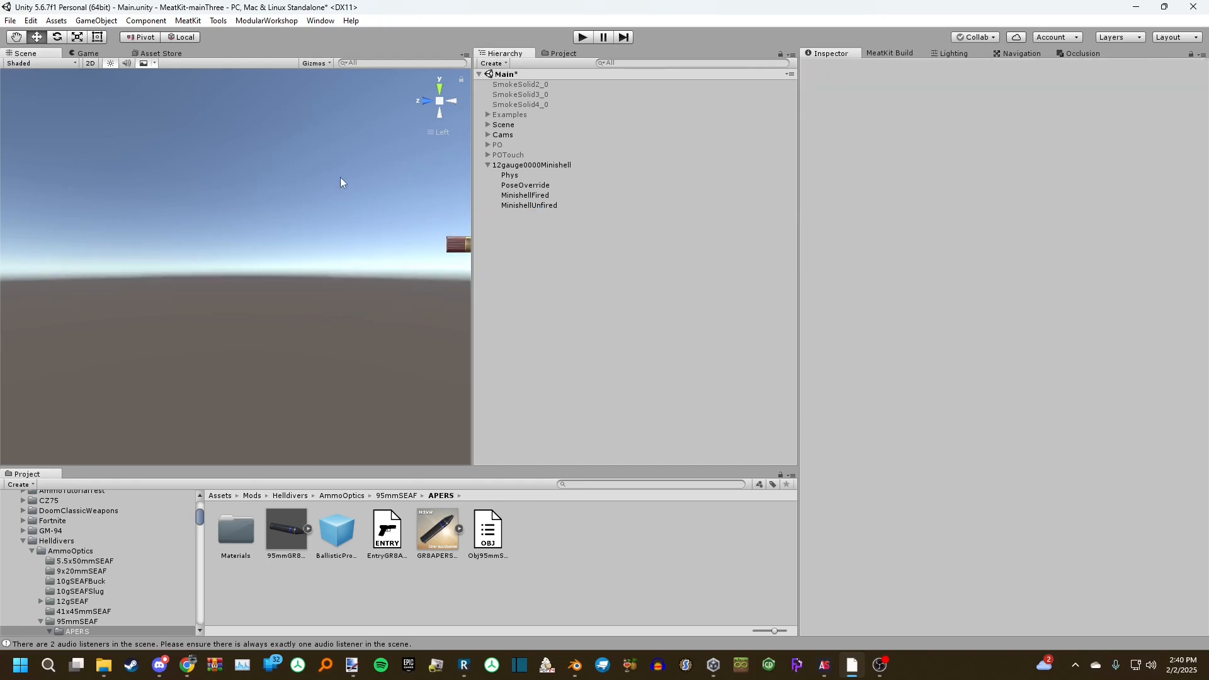
# Review the 12gauge0000Minishell palming settings and add a temporary Box Collider to MinishellUnfired to gauge its size, removing it again
pyautogui.doubleClick(534, 165)
pyautogui.scroll(-3, 979, 467)
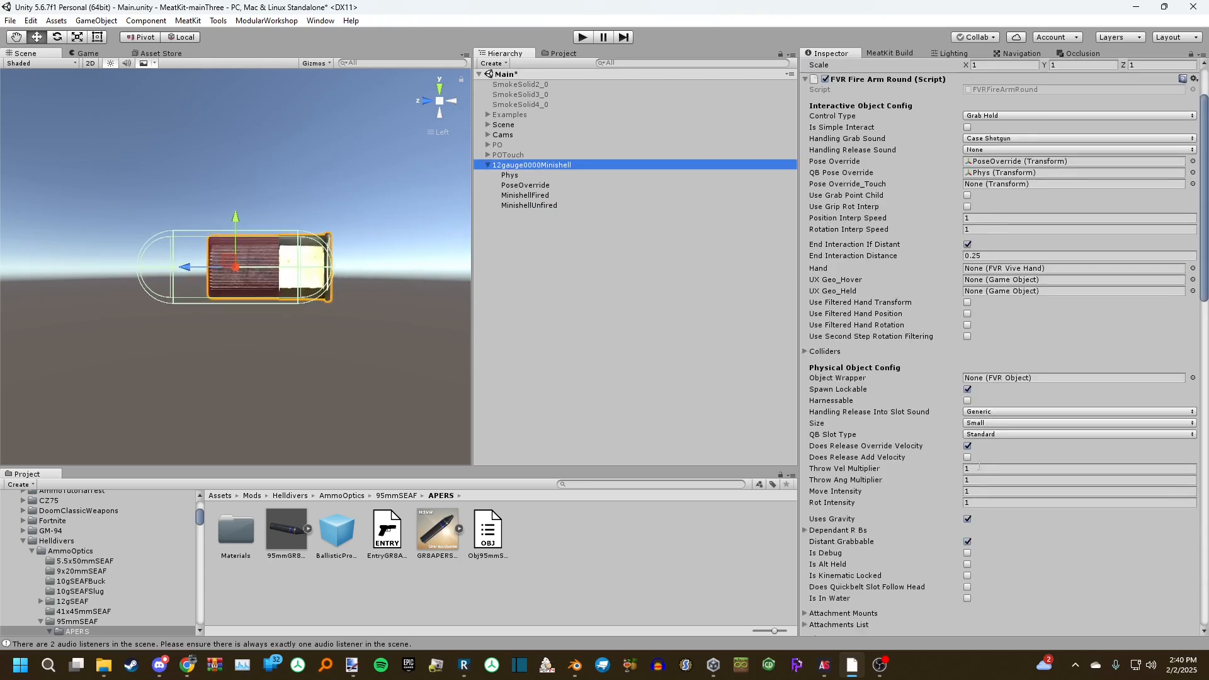
pyautogui.scroll(-15, 979, 467)
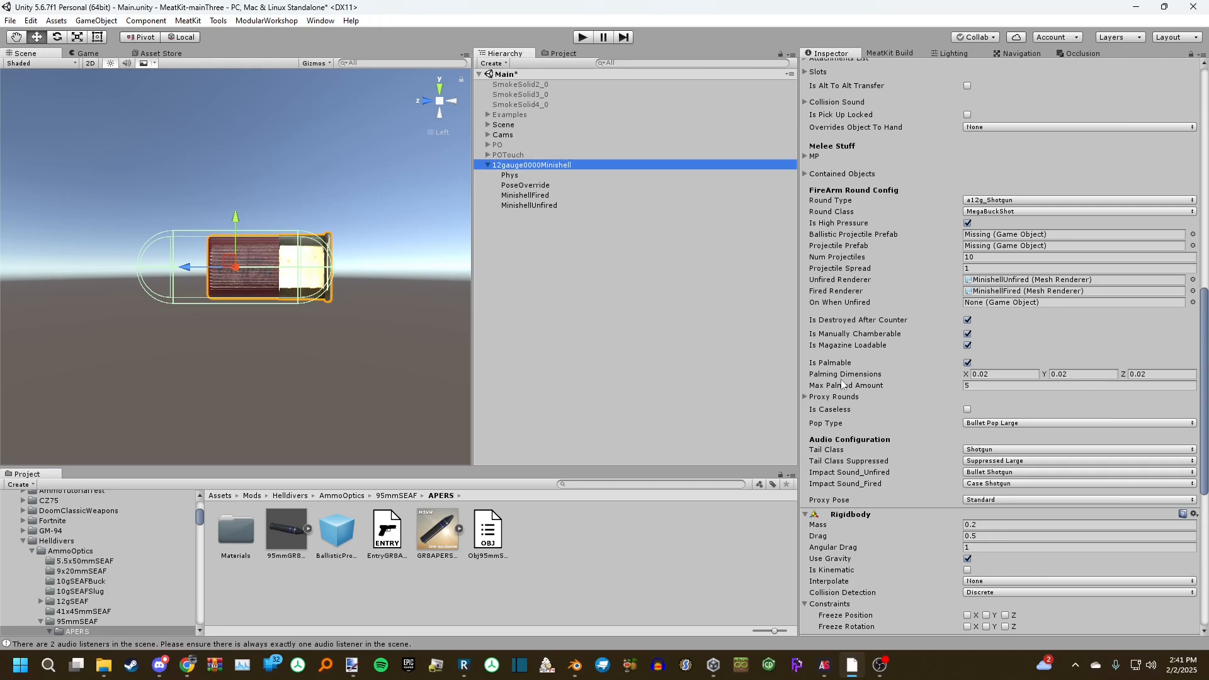
pyautogui.click(529, 195)
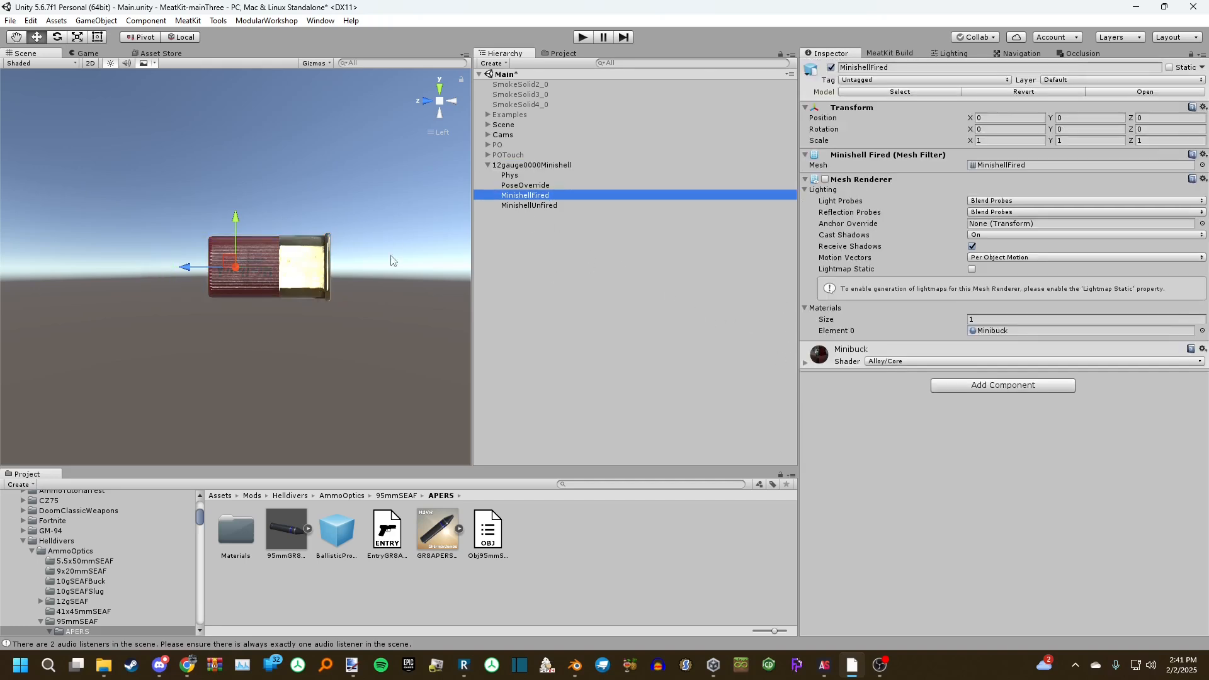
pyautogui.click(548, 205)
pyautogui.click(972, 386)
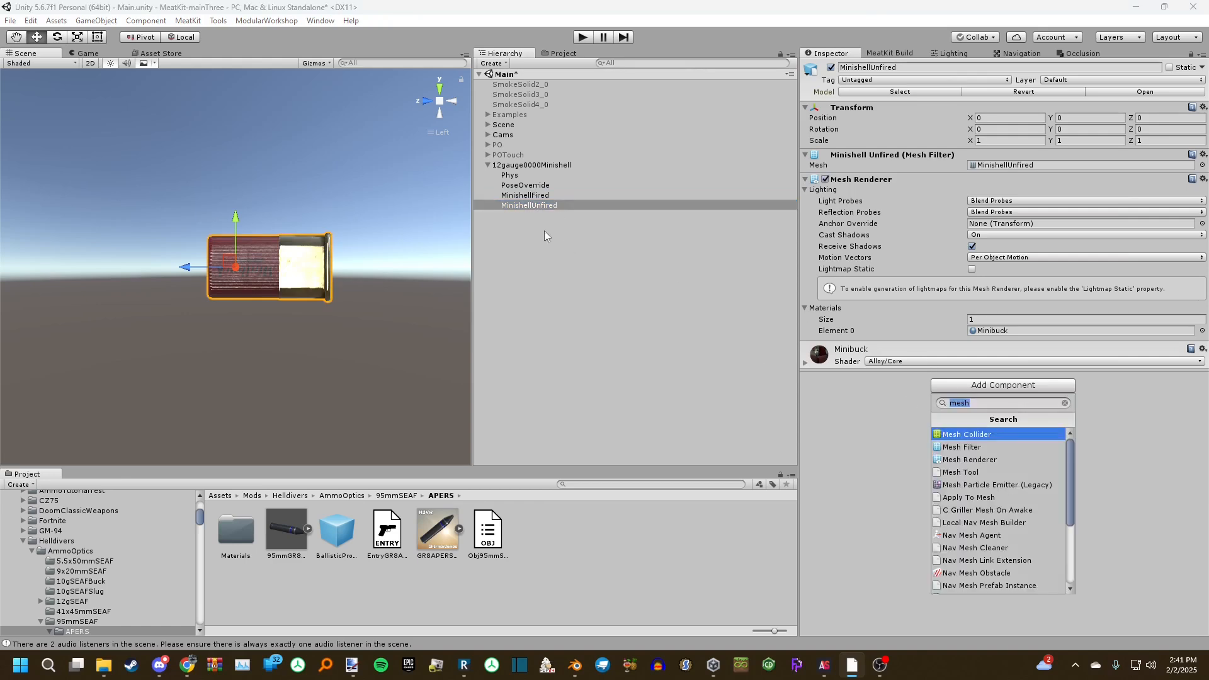
pyautogui.write('Box Co')
pyautogui.click(1001, 434)
pyautogui.scroll(3, 353, 237)
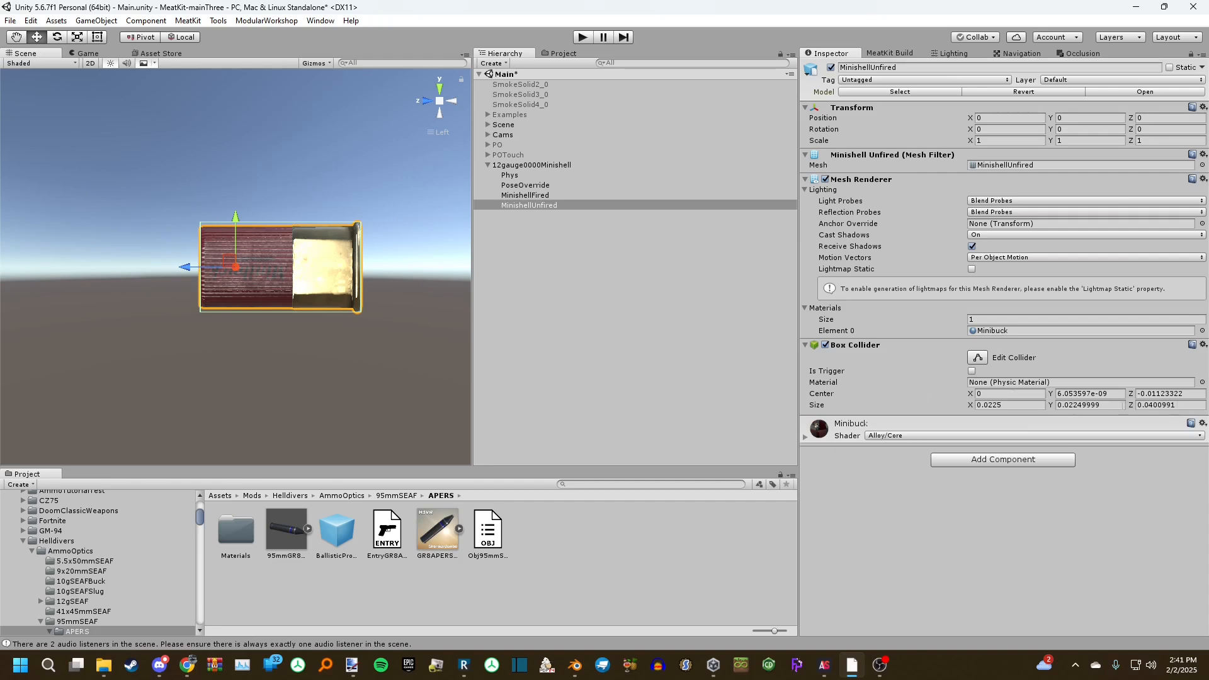
pyautogui.rightClick(867, 354)
pyautogui.click(844, 406)
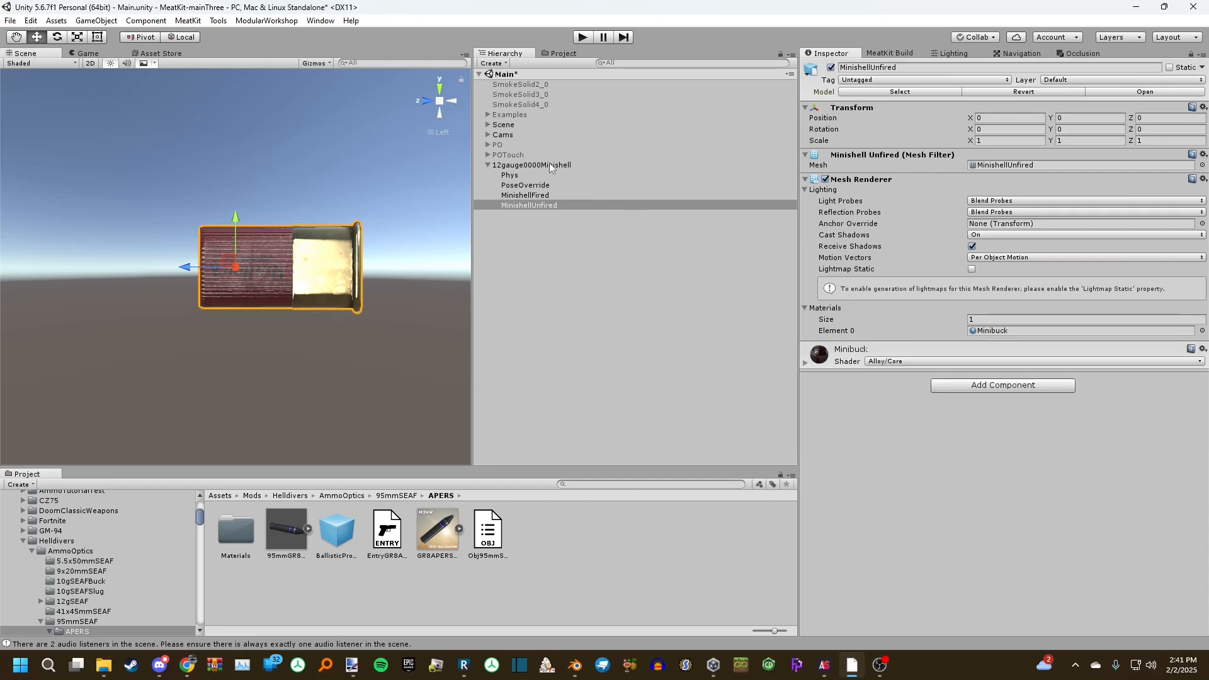
# Examine the remaining FireArm Round Config options of 12gauge0000Minishell, including Max Palmed Amount, Proxy Rounds and Is Caseless
pyautogui.click(532, 165)
pyautogui.scroll(-15, 932, 335)
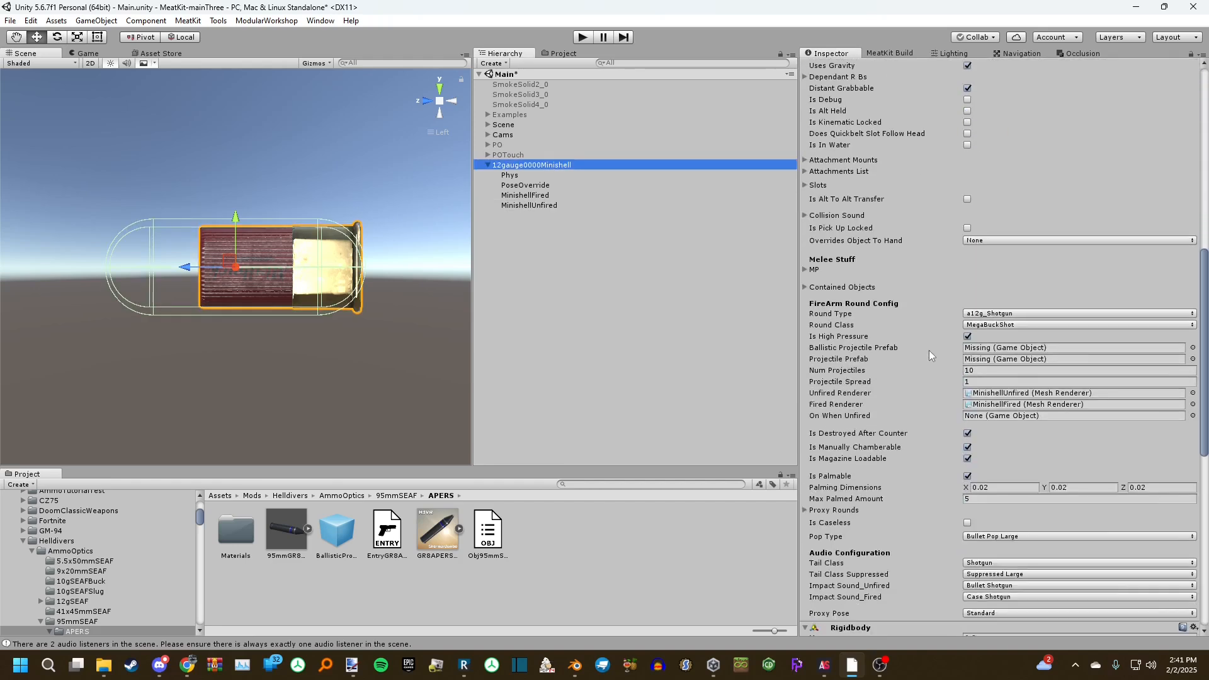
pyautogui.scroll(-2, 926, 416)
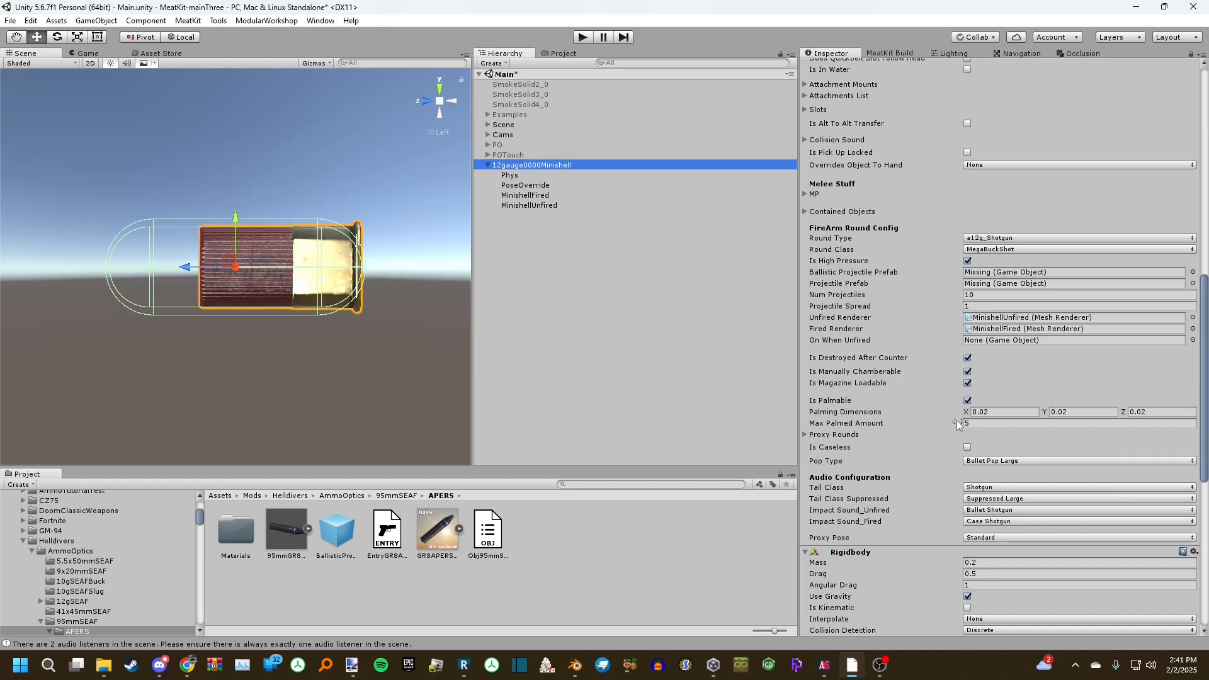
pyautogui.click(836, 434)
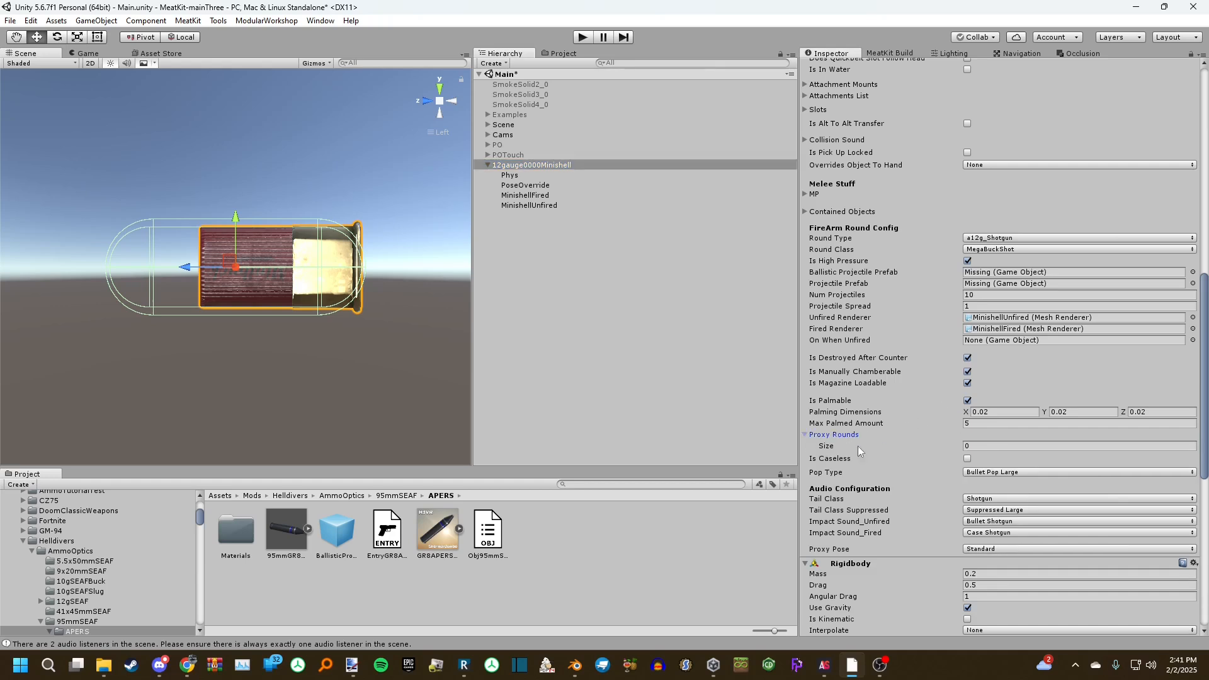
pyautogui.click(836, 434)
pyautogui.scroll(-5, 932, 422)
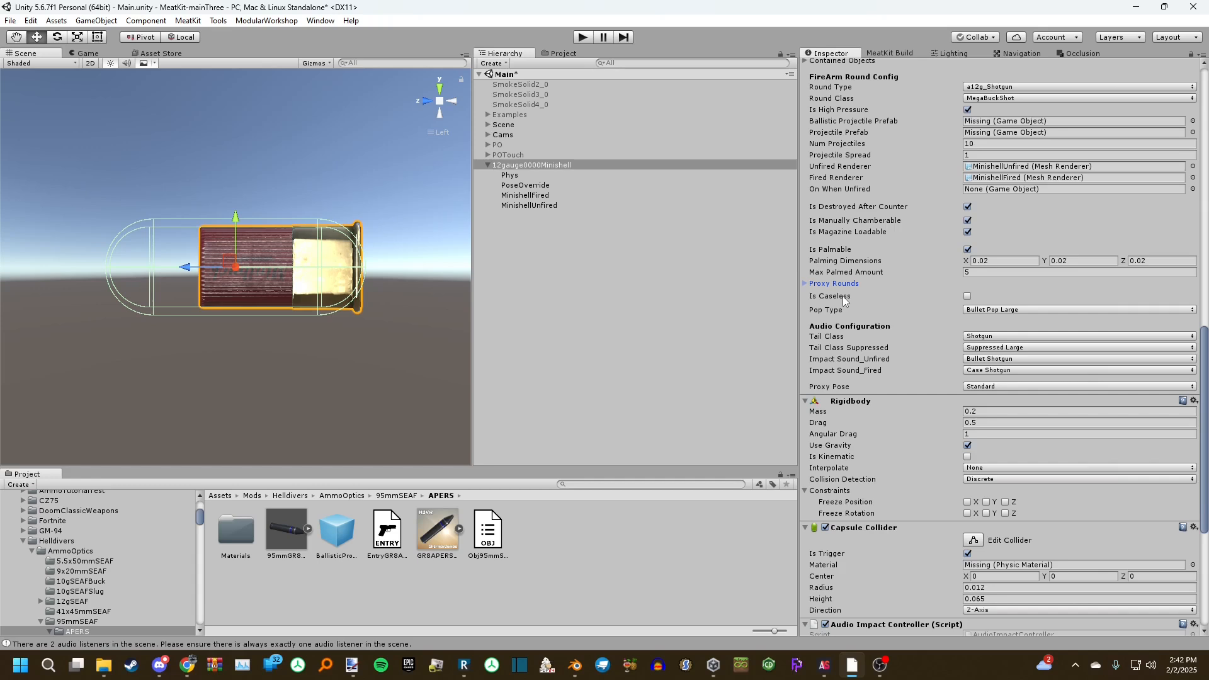
pyautogui.scroll(-6, 913, 441)
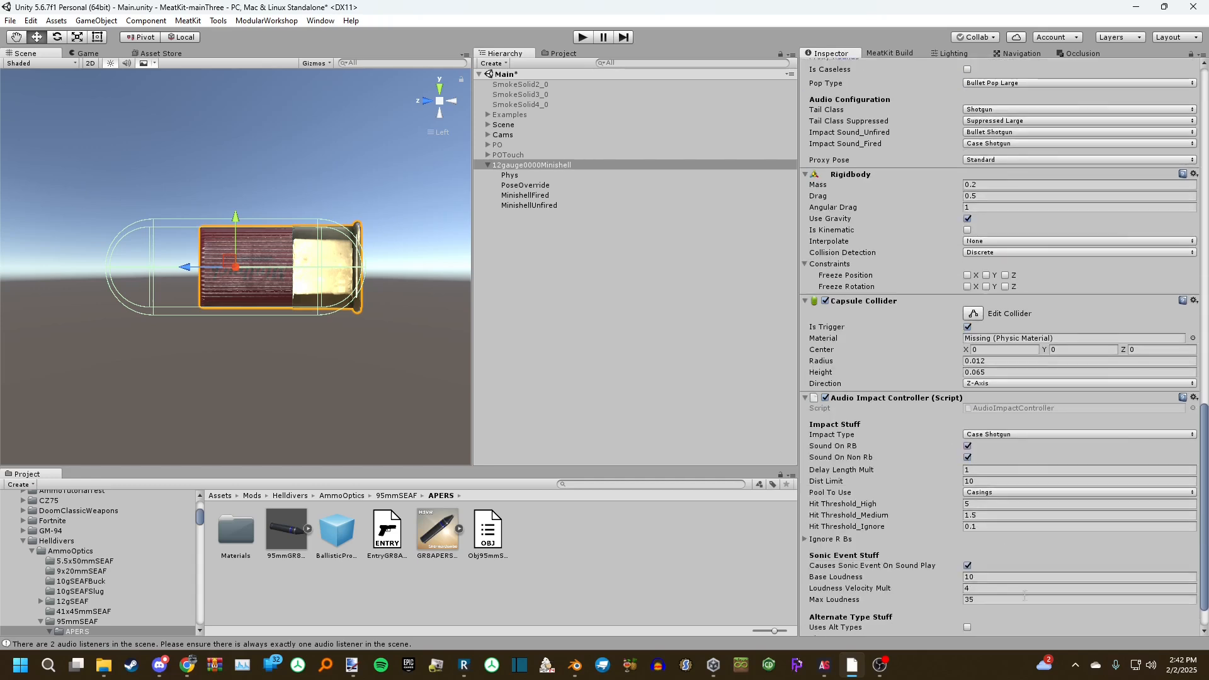
# Add the Better Caseless script to 12gauge0000Minishell as a demonstration and remove it again
pyautogui.click(1003, 619)
pyautogui.write('better')
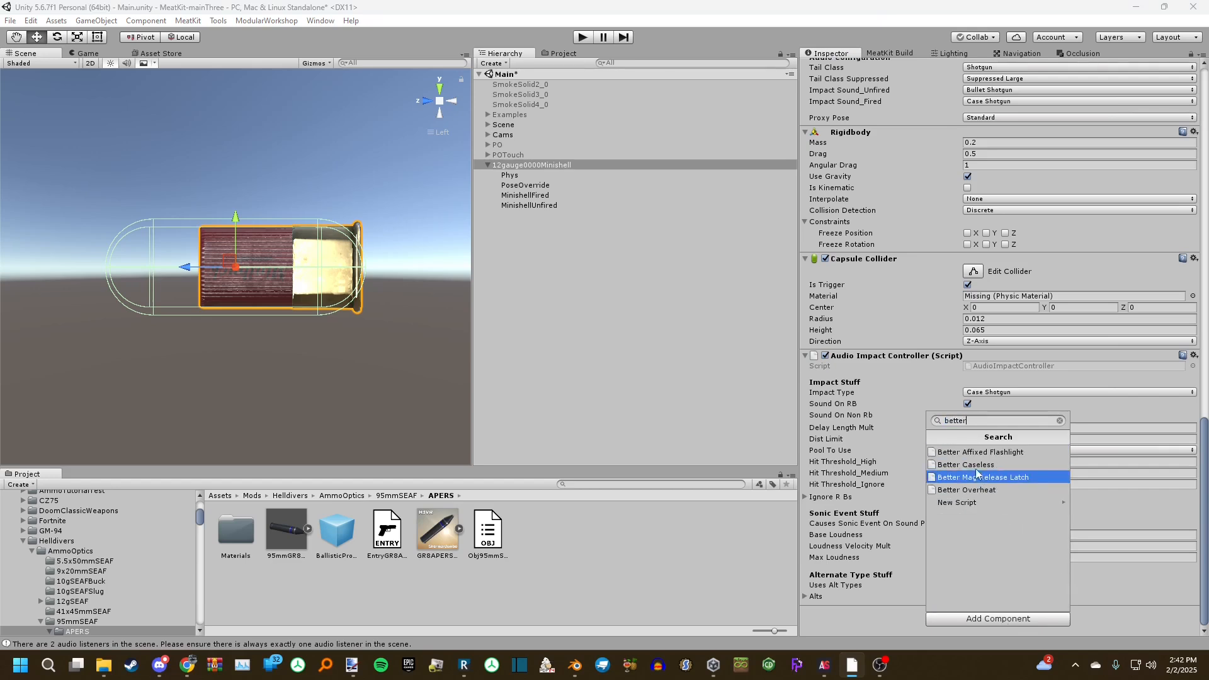
pyautogui.click(966, 464)
pyautogui.scroll(-1, 881, 583)
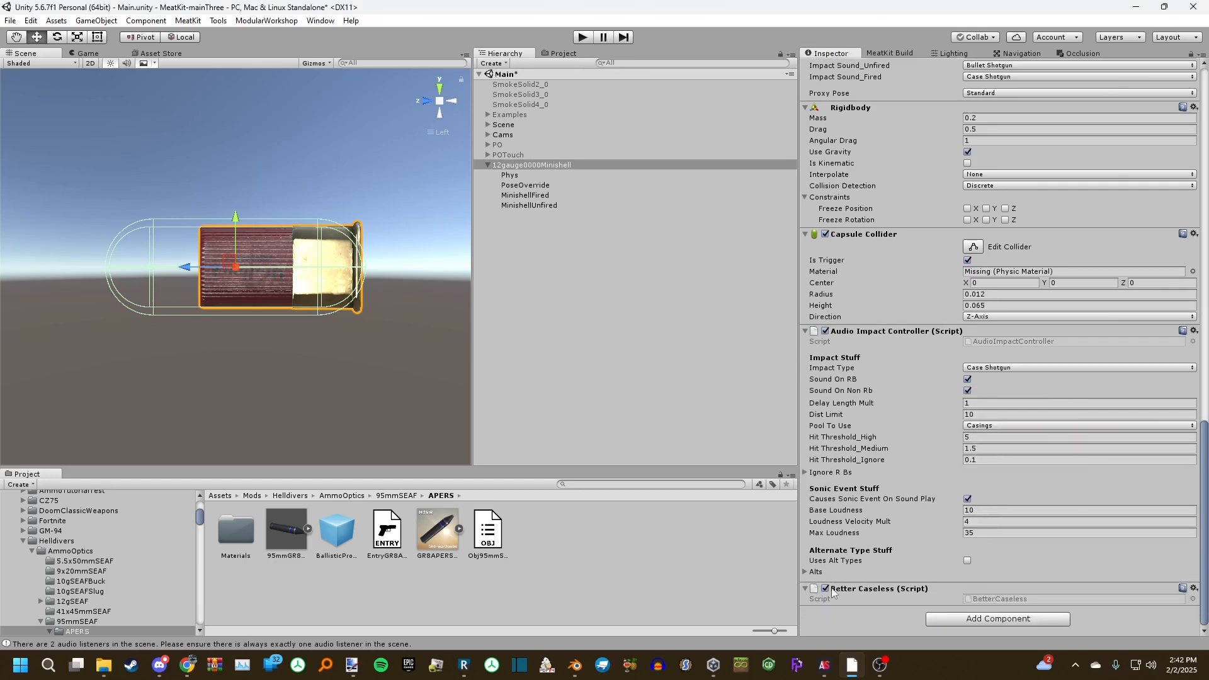
pyautogui.scroll(3, 902, 292)
pyautogui.scroll(-3, 888, 440)
pyautogui.rightClick(871, 591)
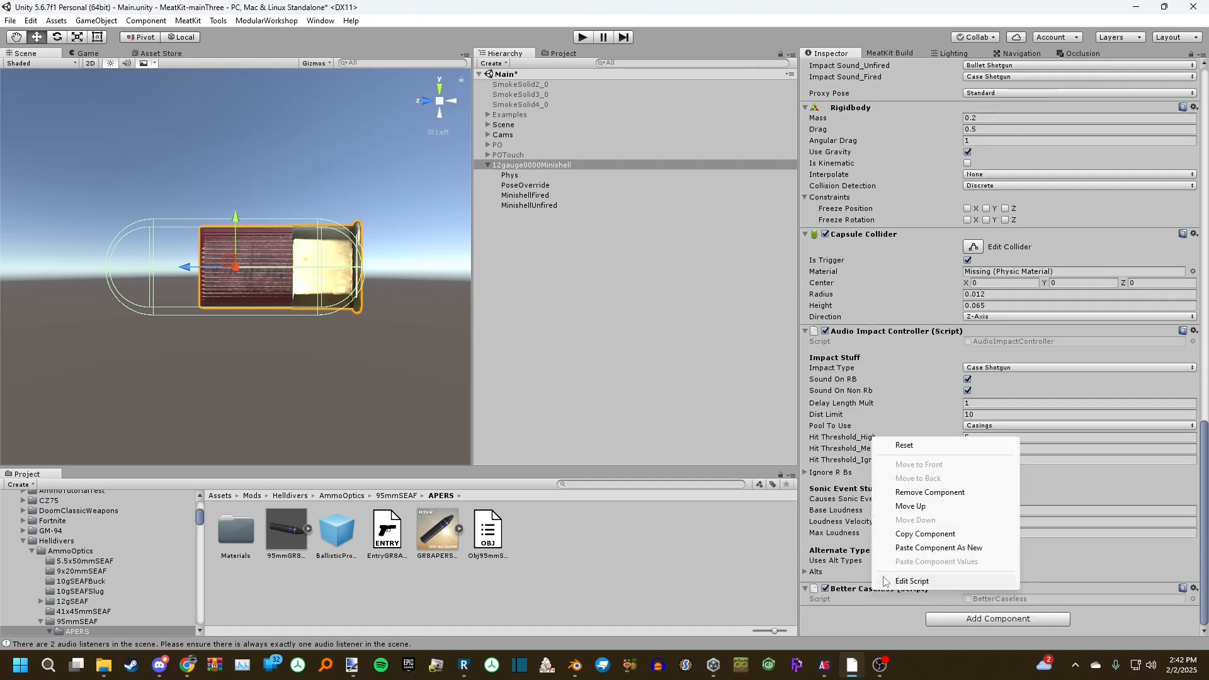
pyautogui.click(915, 492)
# Set the round's Impact Sound_Unfired to Generic and keep its Proxy Pose as Standard
pyautogui.scroll(10, 915, 490)
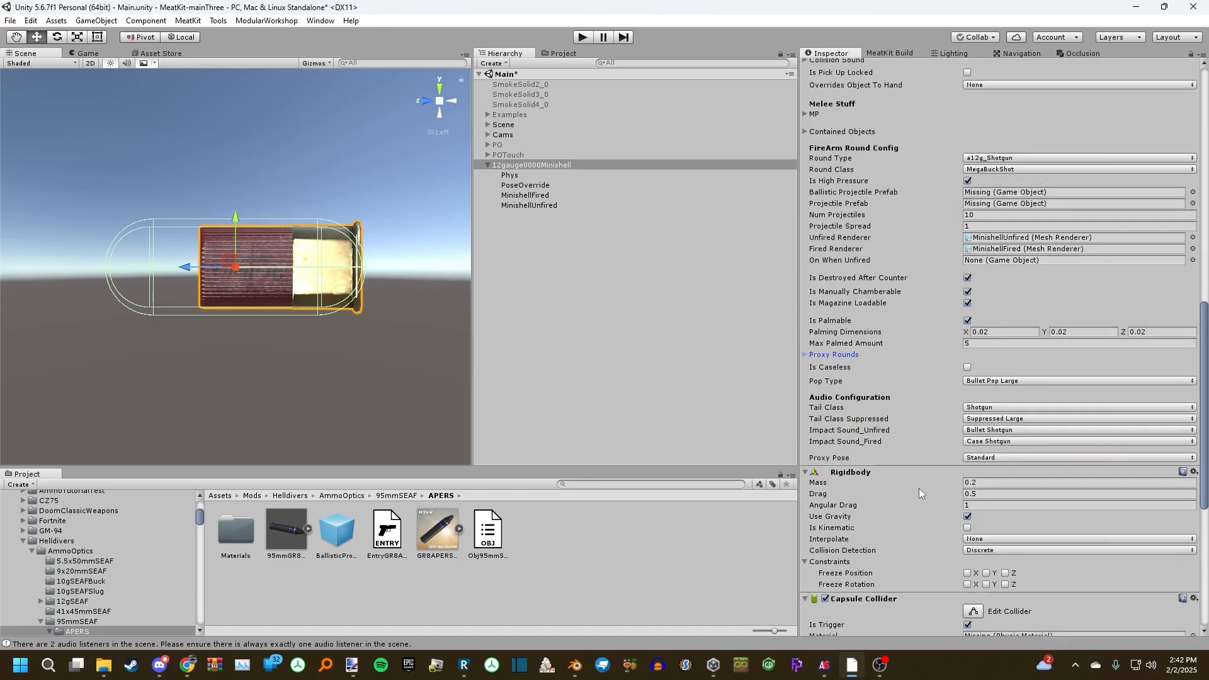
pyautogui.scroll(-4, 998, 447)
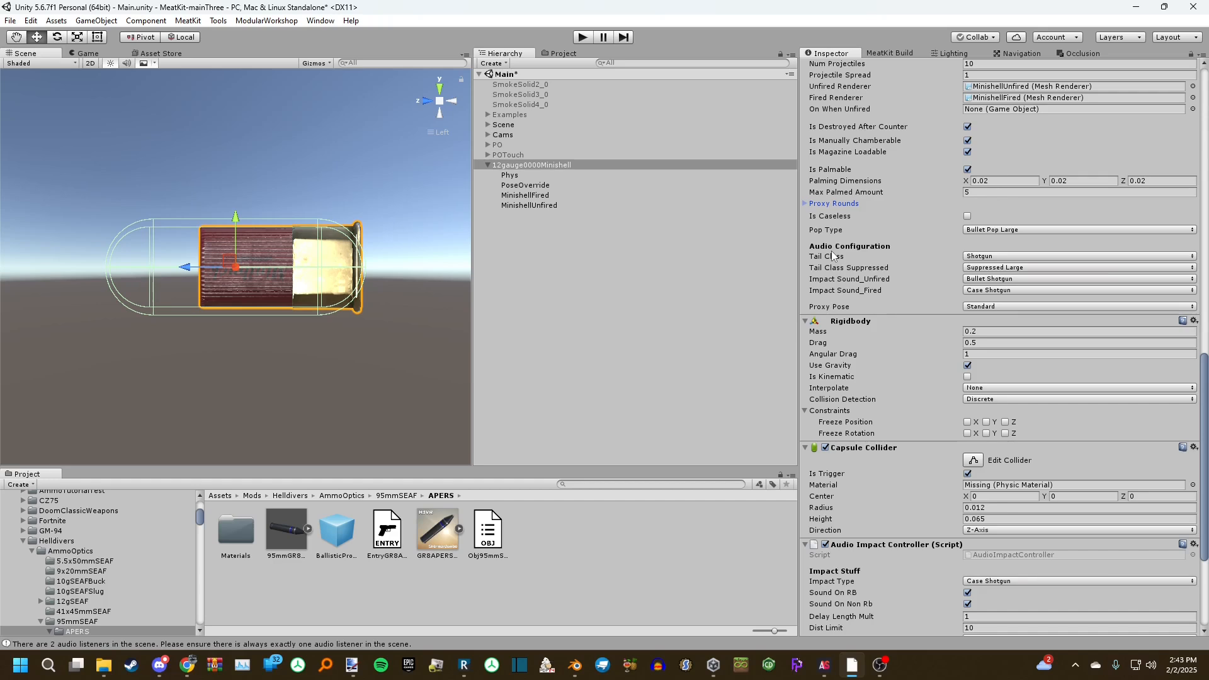
pyautogui.click(1015, 277)
pyautogui.click(1020, 282)
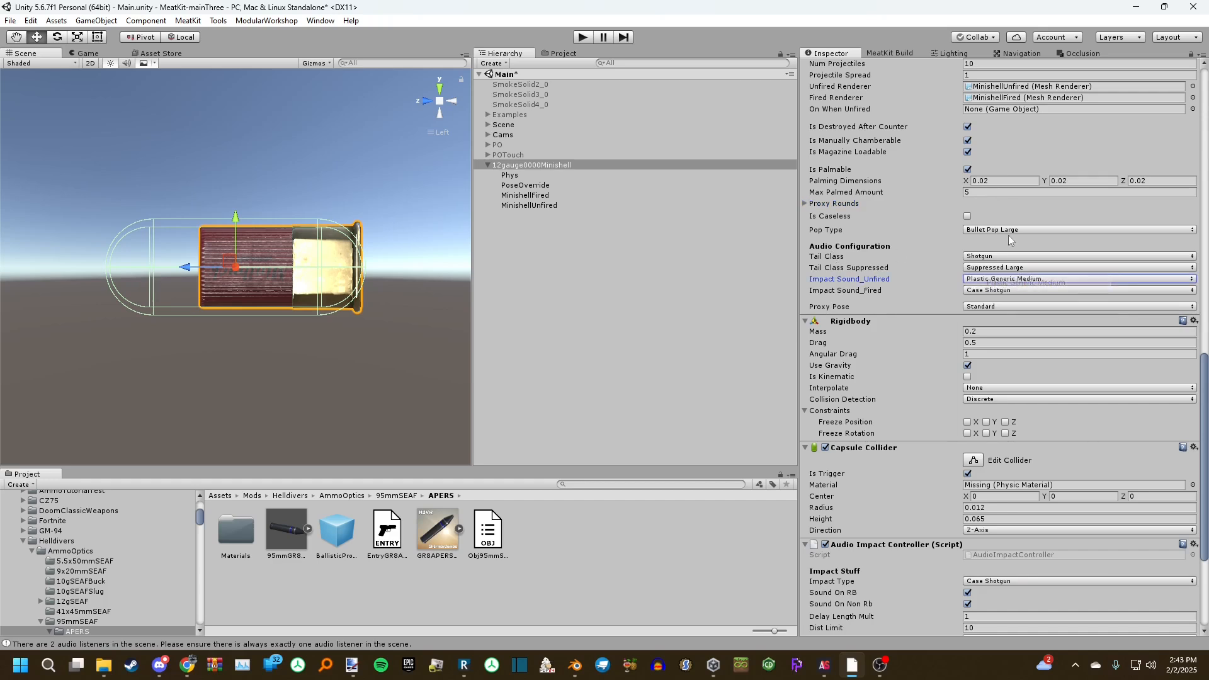
pyautogui.click(1020, 280)
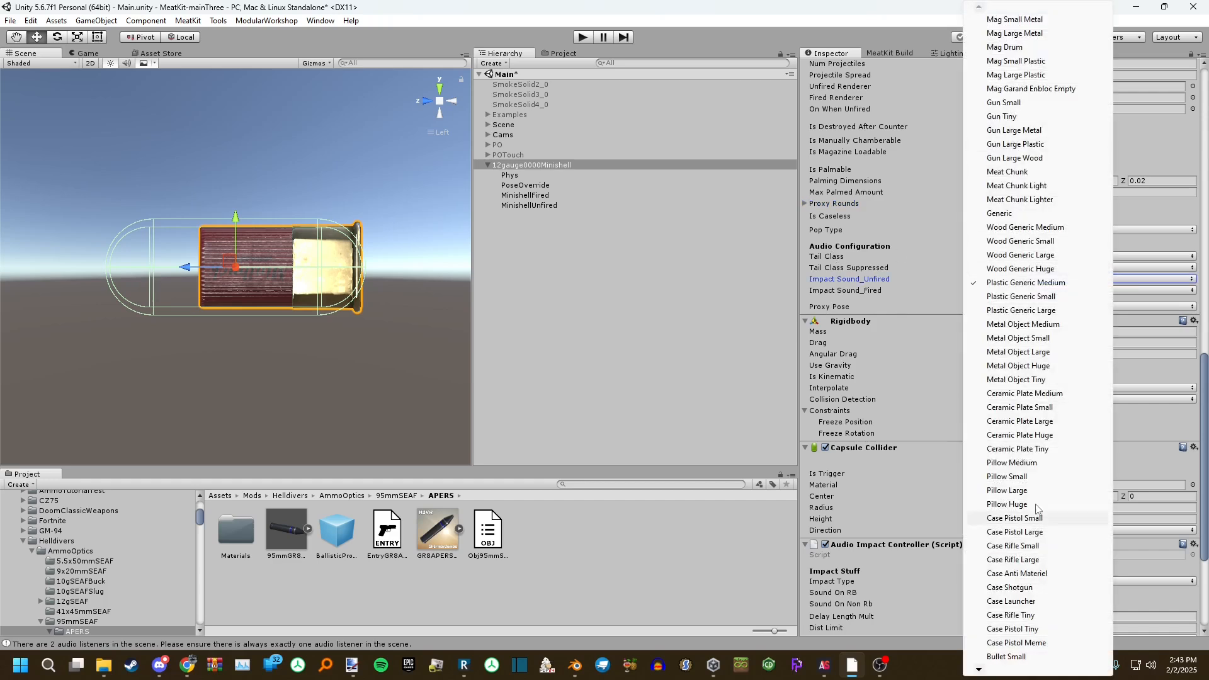
pyautogui.click(1001, 214)
pyautogui.click(998, 307)
pyautogui.click(899, 303)
# Clear the missing physic material from the round's Capsule Collider
pyautogui.scroll(-5, 917, 317)
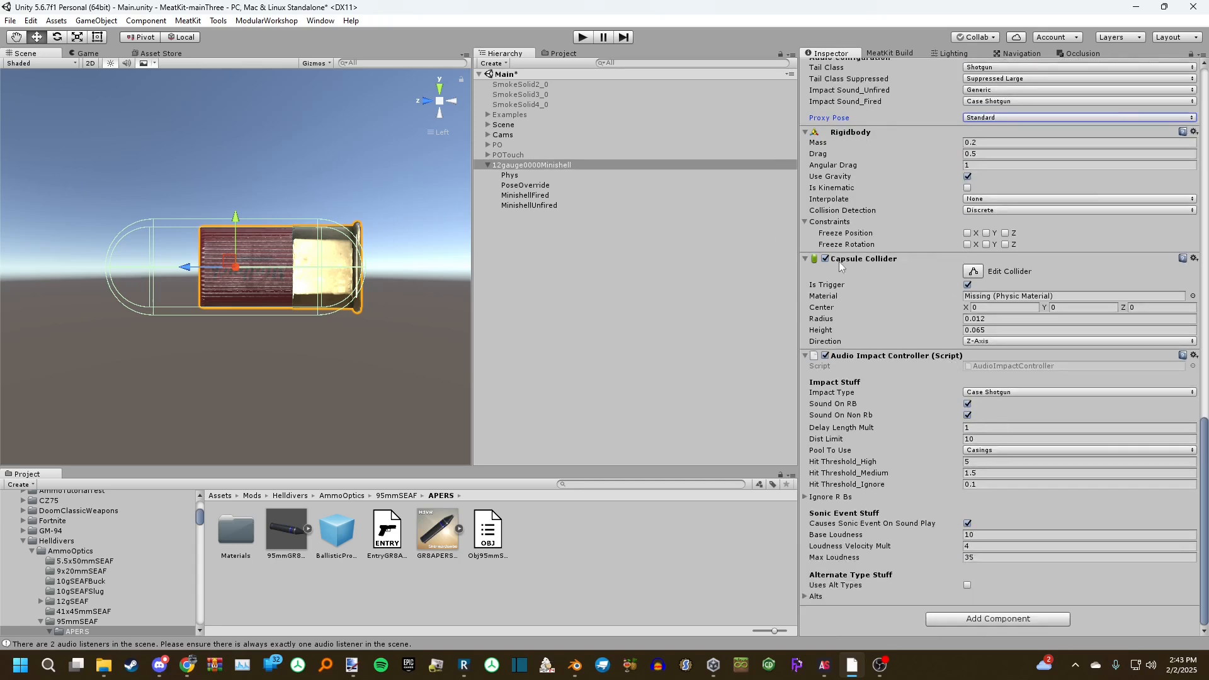
pyautogui.click(978, 297)
pyautogui.press('Delete')
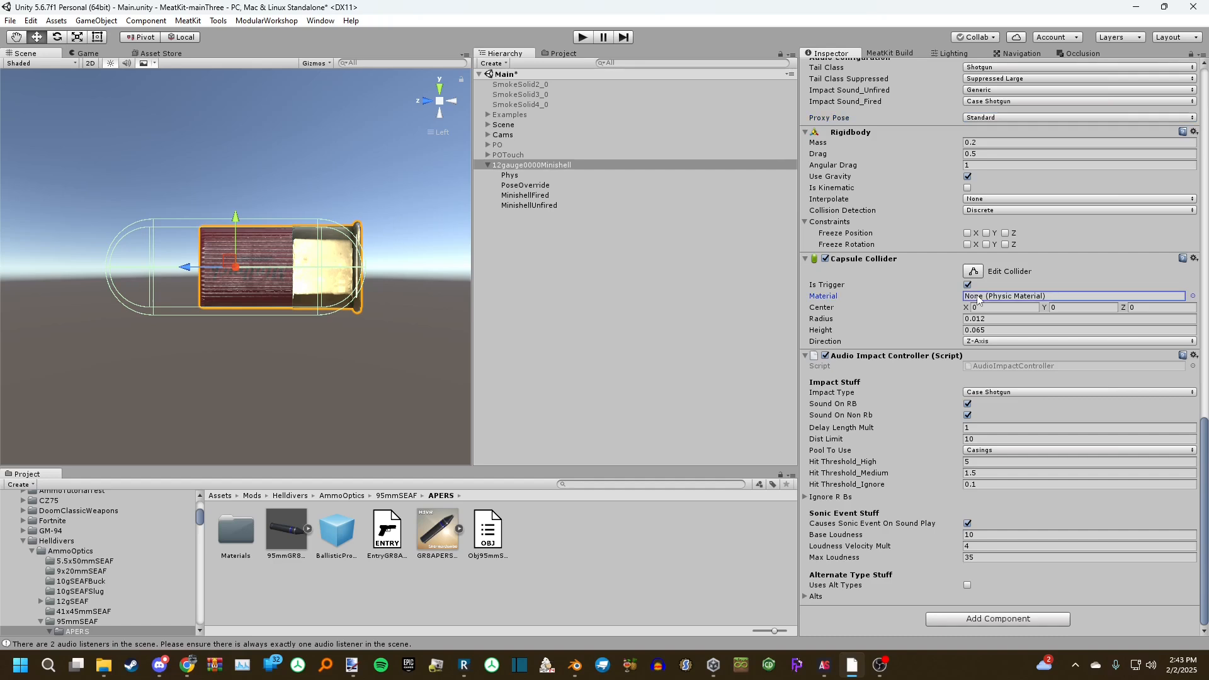
# Shorten the round's Capsule Collider to the shell's length, with a height of about 0.0425 and center Z about -0.0113
pyautogui.click(973, 271)
pyautogui.scroll(1, 266, 249)
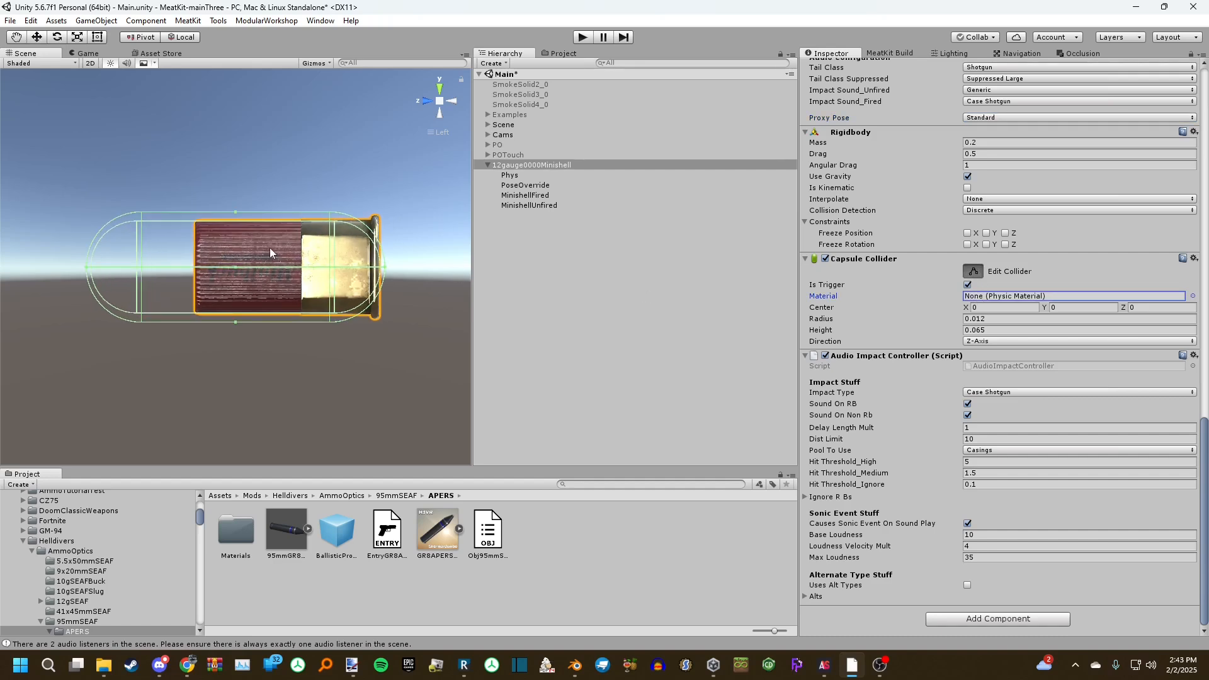
pyautogui.scroll(2, 271, 250)
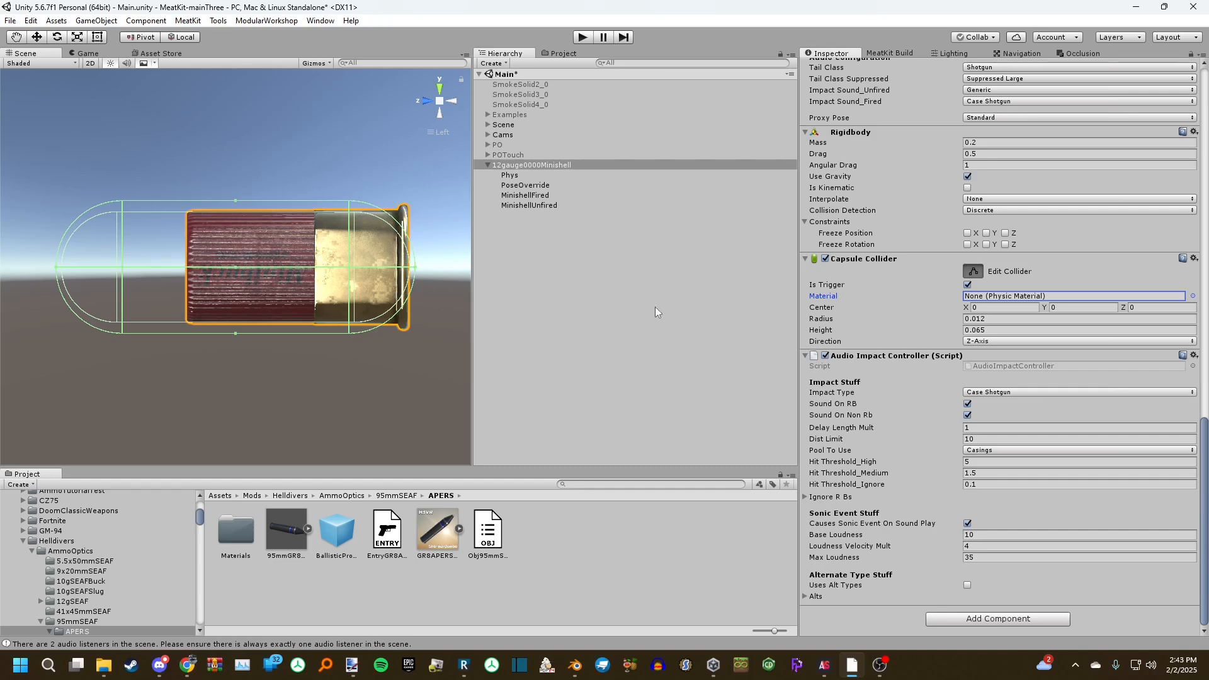
pyautogui.scroll(2, 96, 263)
pyautogui.moveTo(36, 271); pyautogui.dragTo(173, 268)
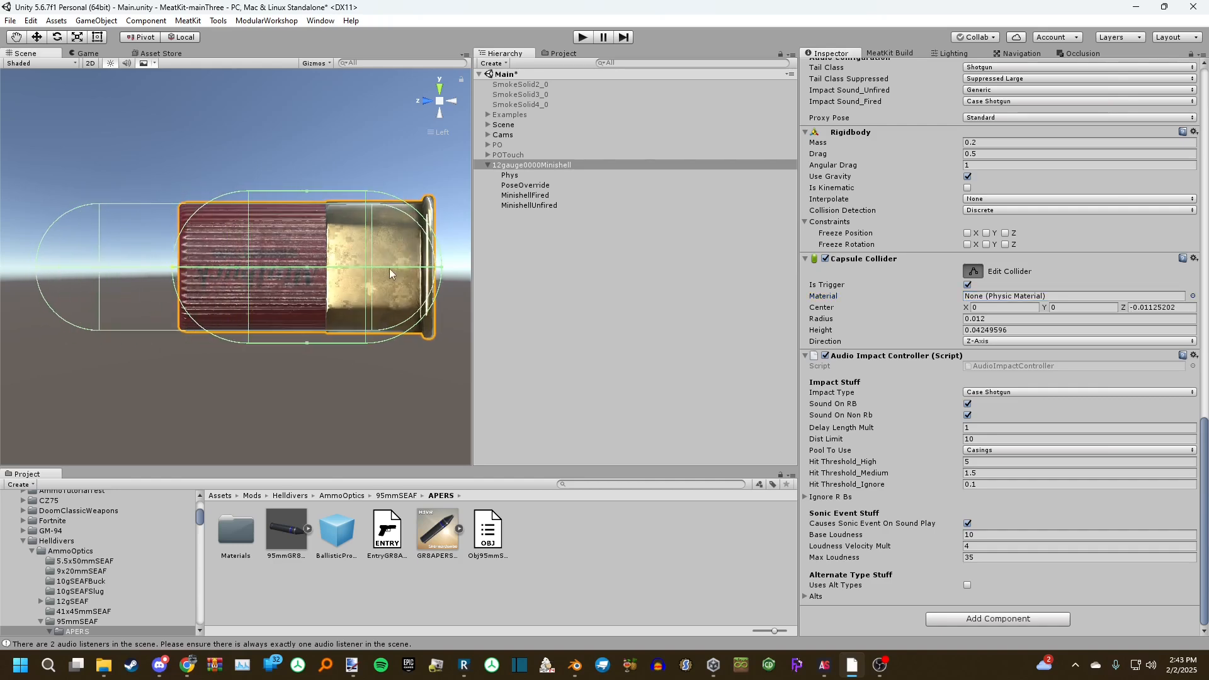
# Try to narrow the Capsule Collider to the shell body with a radius of about 0.0103, undo it and finish editing
pyautogui.click(450, 102)
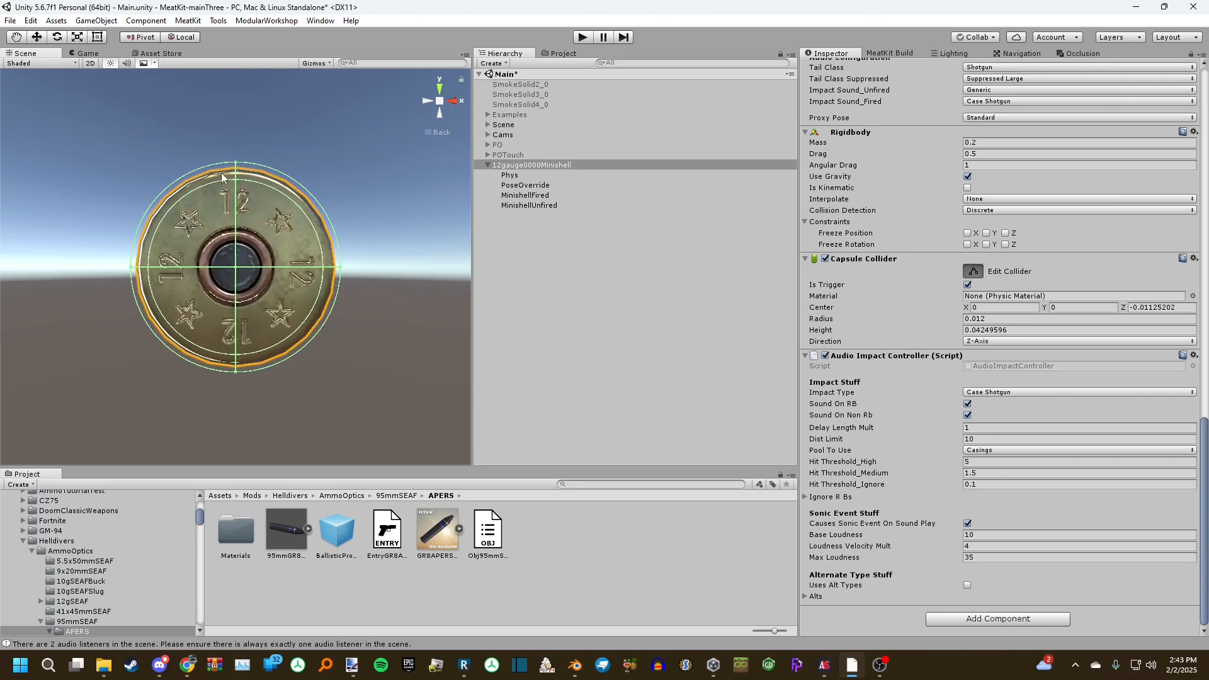
pyautogui.click(427, 102)
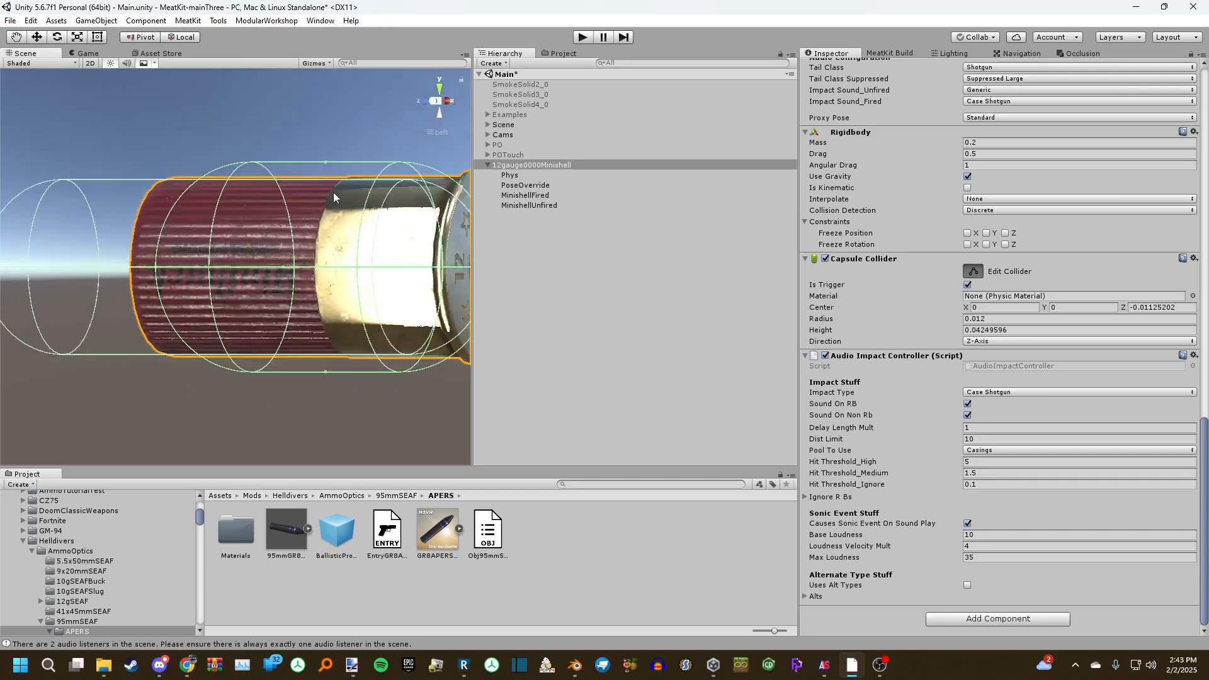
pyautogui.moveTo(334, 165); pyautogui.dragTo(334, 179)
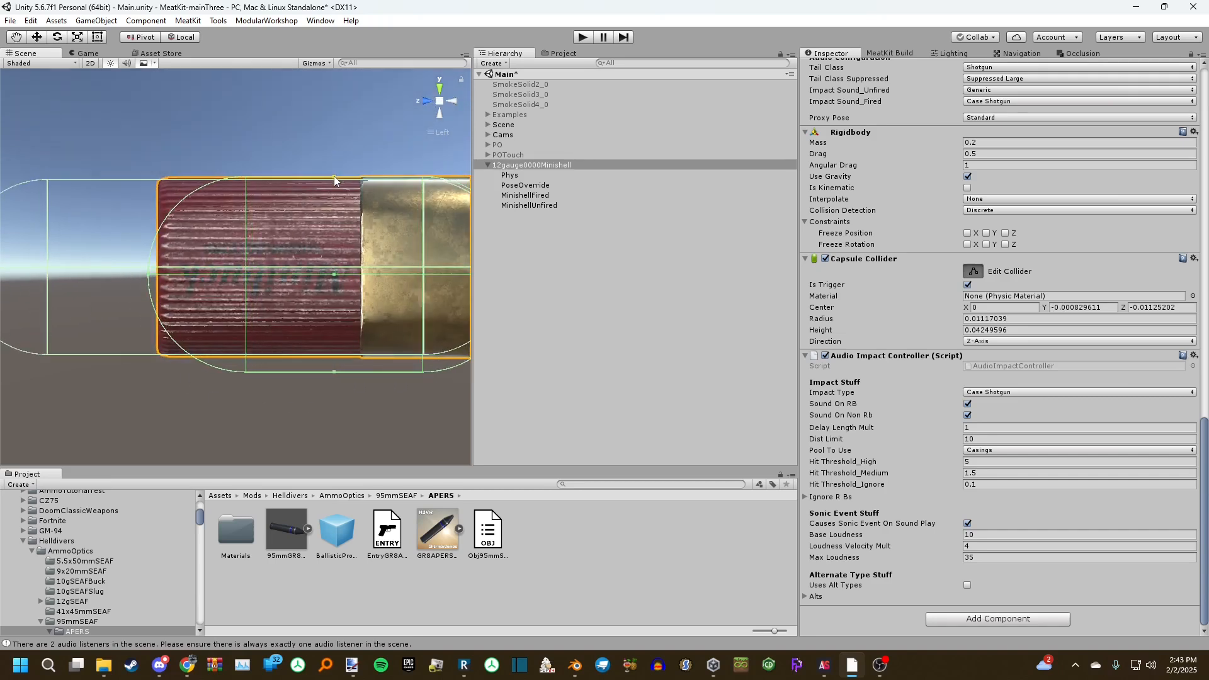
pyautogui.moveTo(334, 372); pyautogui.dragTo(334, 357)
pyautogui.moveTo(334, 357); pyautogui.dragTo(255, 246, button='middle')
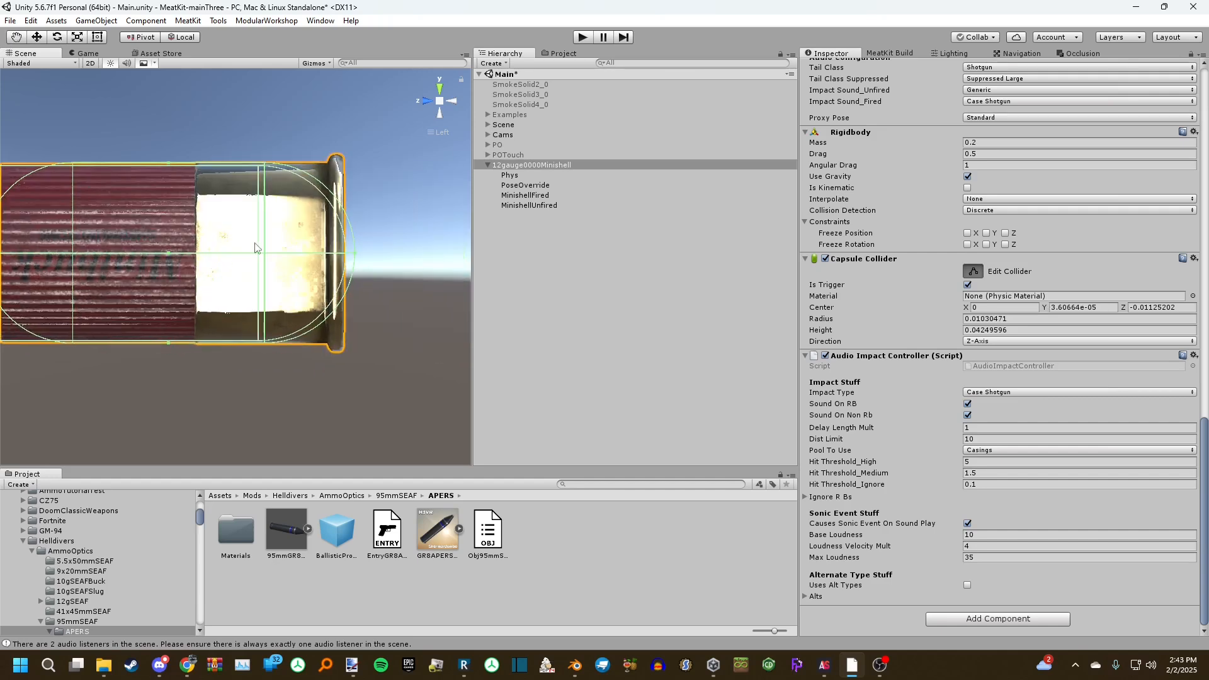
pyautogui.moveTo(333, 158); pyautogui.dragTo(416, 150, button='middle')
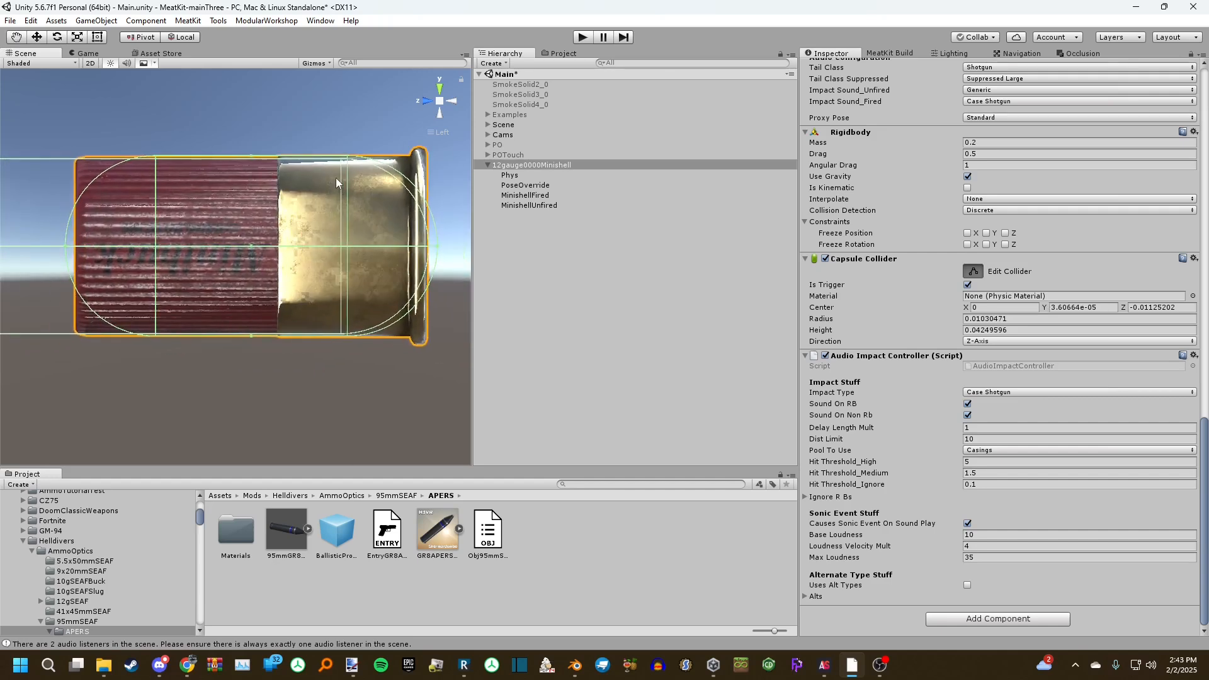
pyautogui.hotkey('ctrl', 'z')
pyautogui.hotkey('ctrl', 'z')
pyautogui.click(979, 276)
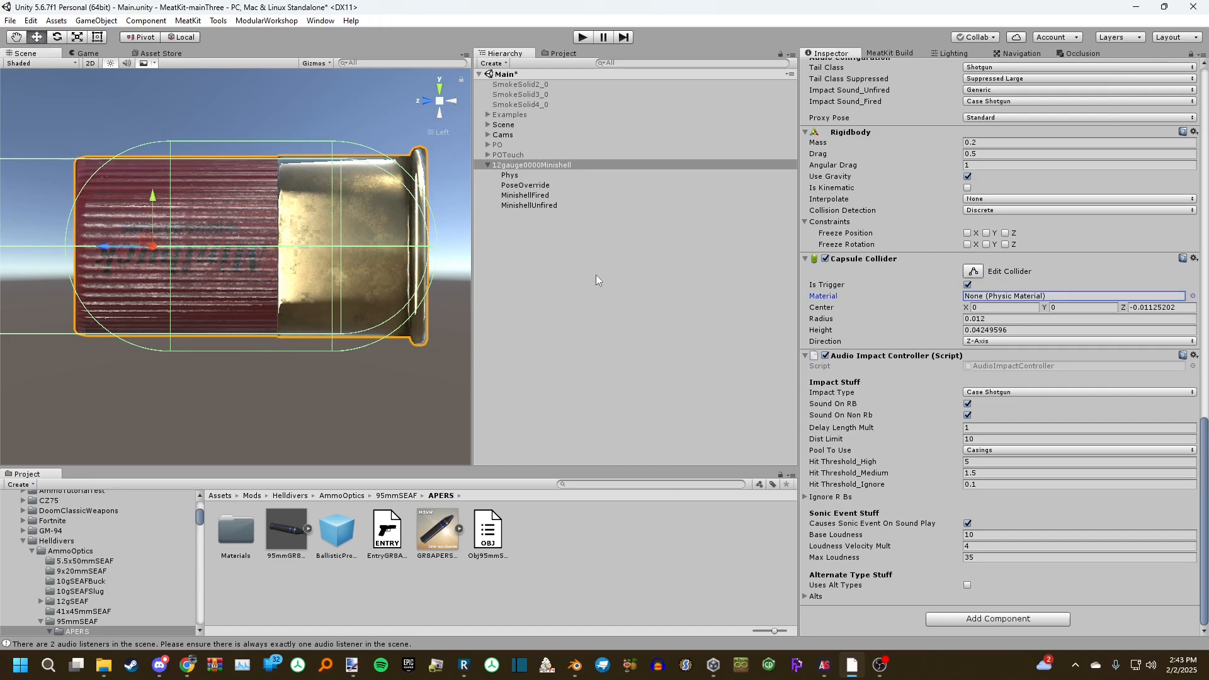
# Apply the 12gauge0000Minishell changes to its prefab in AmmoTutorialTest and collapse and deselect the round
pyautogui.scroll(3, 1203, 461)
pyautogui.scroll(10, 1203, 461)
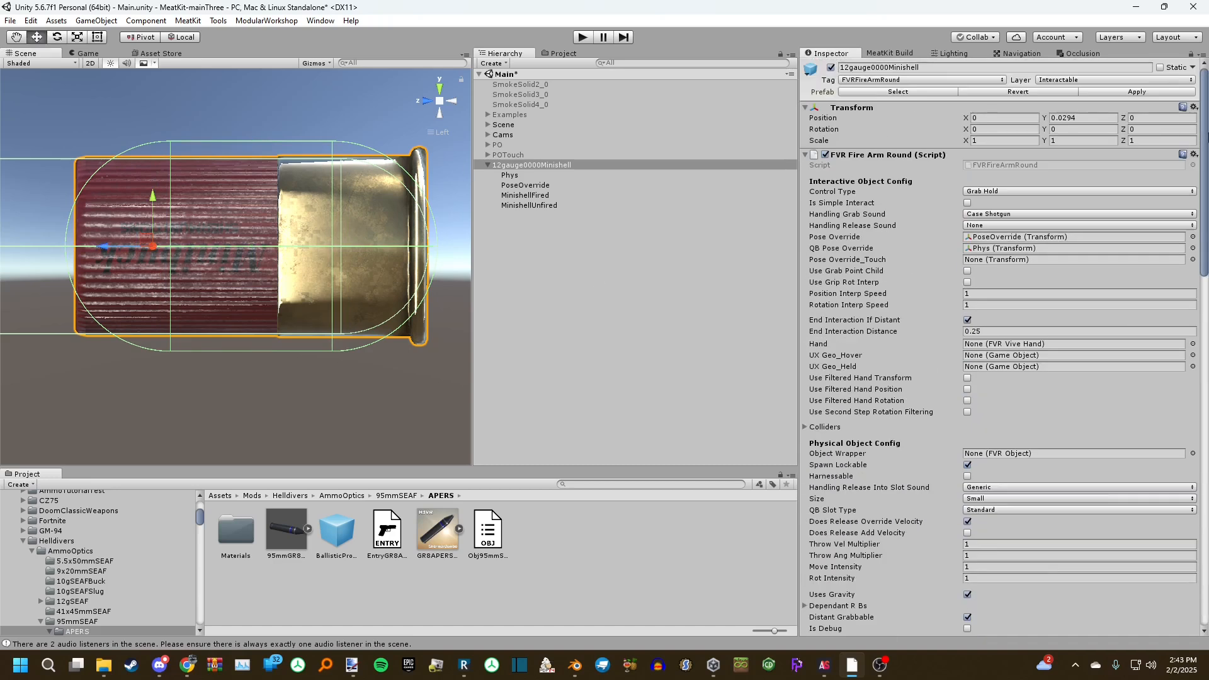
pyautogui.click(892, 91)
pyautogui.click(561, 165)
pyautogui.click(1094, 92)
pyautogui.scroll(-8, 1004, 252)
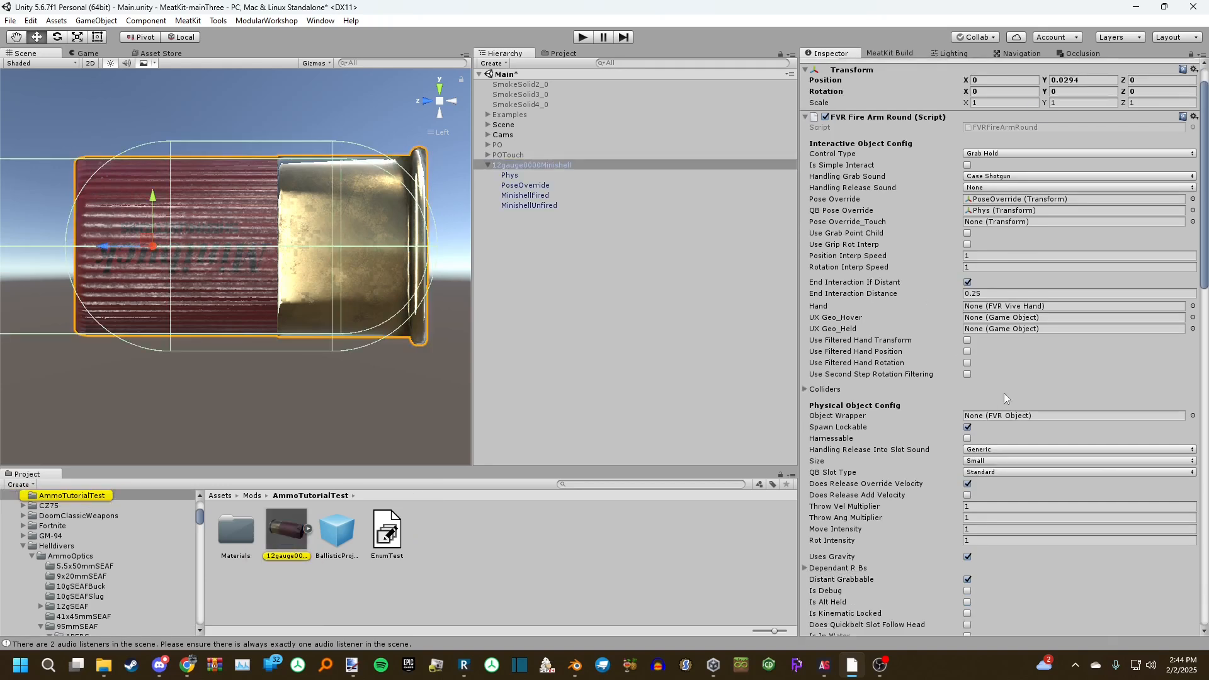
pyautogui.click(487, 165)
pyautogui.click(501, 425)
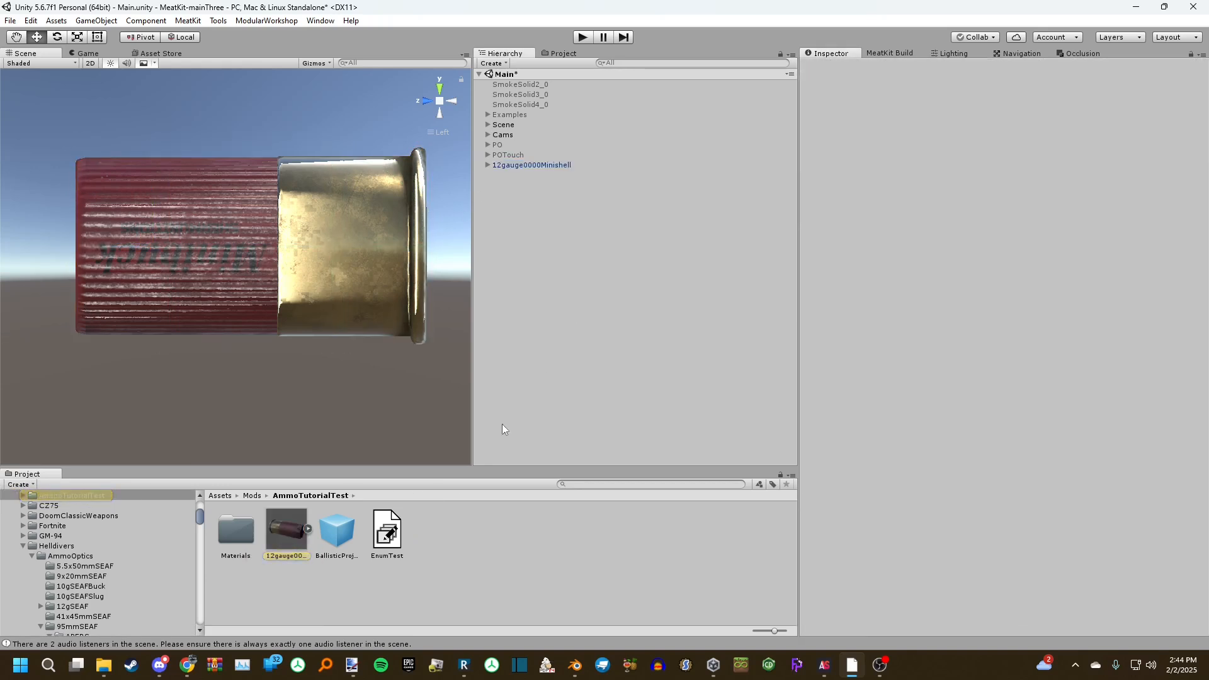
# Place the BallisticProj0000Minishell prefab in the scene and examine its Ballistic Projectile settings
pyautogui.click(324, 543)
pyautogui.moveTo(324, 545); pyautogui.dragTo(551, 204)
pyautogui.doubleClick(531, 176)
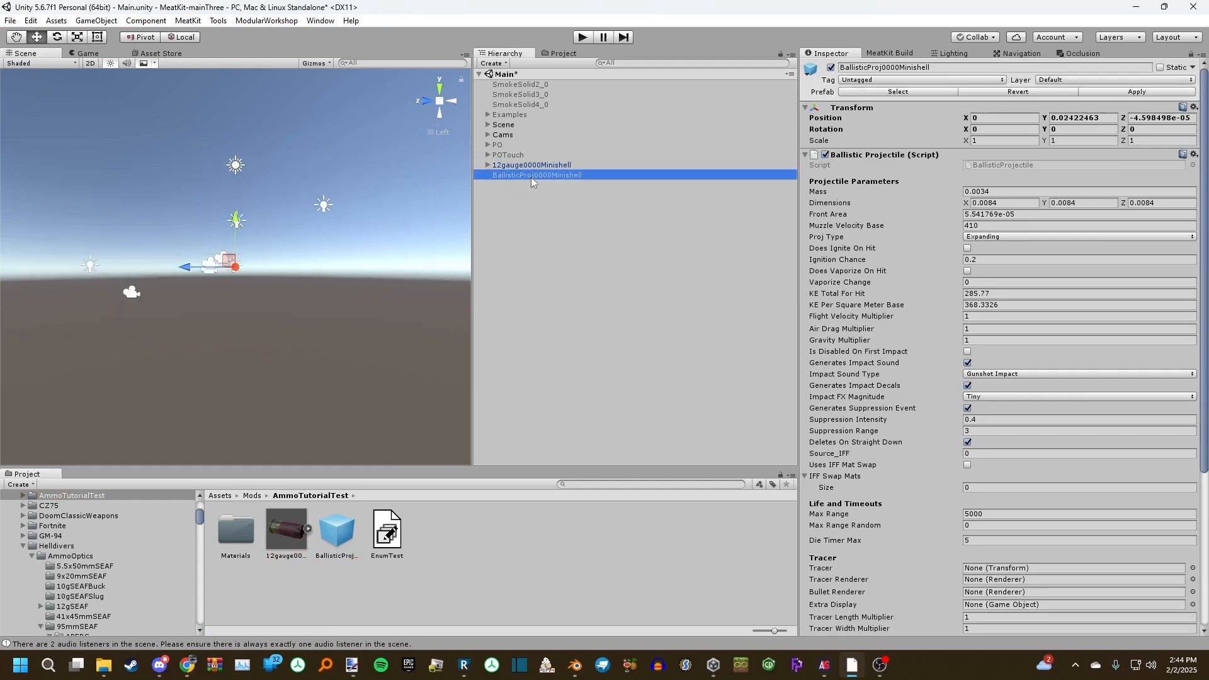
pyautogui.click(517, 166)
pyautogui.doubleClick(517, 166)
pyautogui.click(515, 175)
pyautogui.keyDown('alt'); pyautogui.moveTo(170, 154); pyautogui.dragTo(228, 259, button='right'); pyautogui.keyUp('alt')
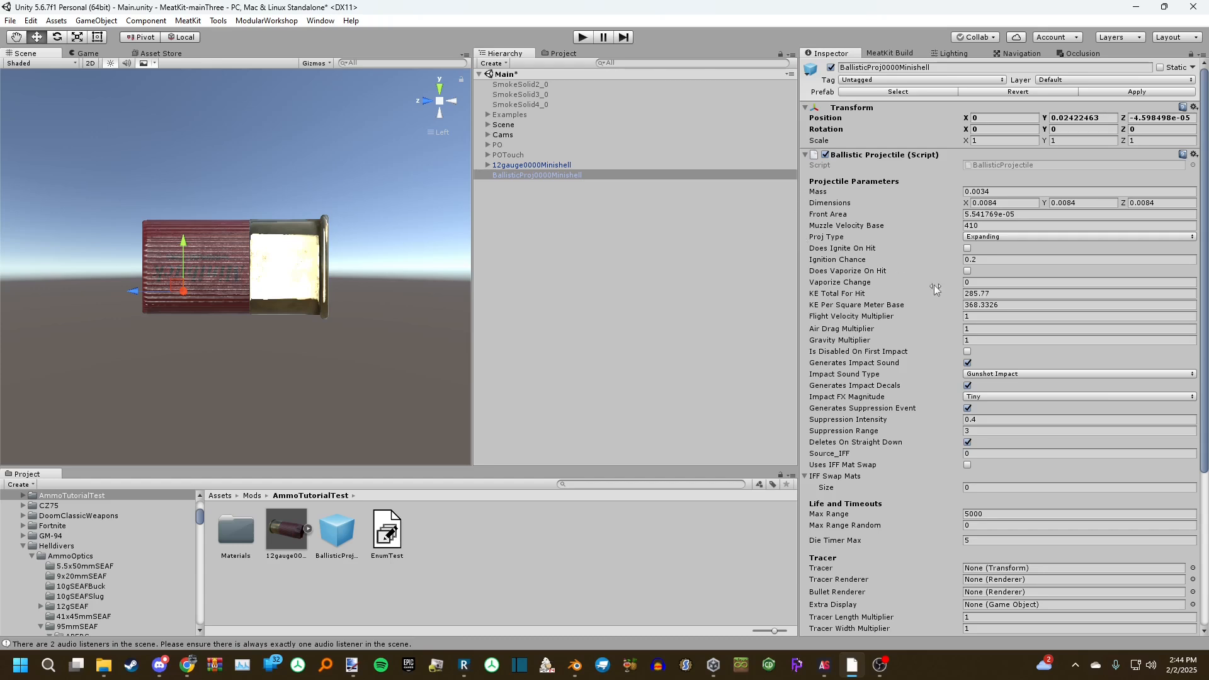
pyautogui.scroll(-4, 933, 285)
pyautogui.scroll(4, 929, 289)
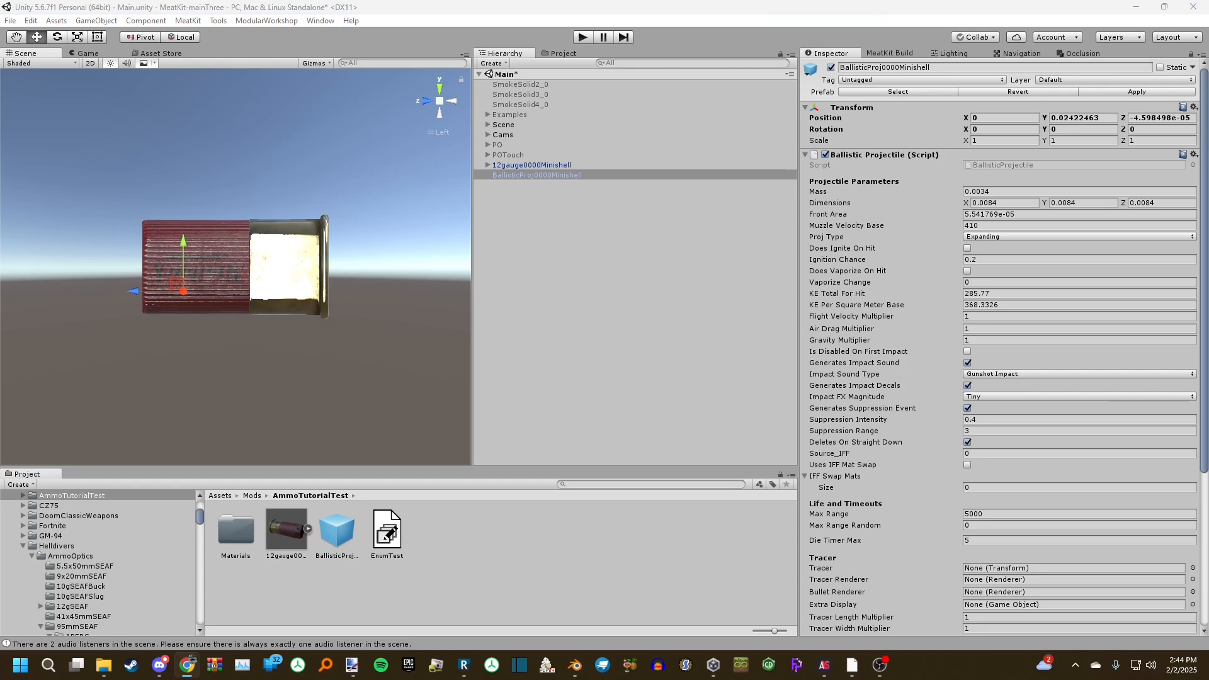
# Set the mass of the BallisticProj0000Minishell projectile to 0.00531
pyautogui.moveTo(992, 192); pyautogui.dragTo(967, 201)
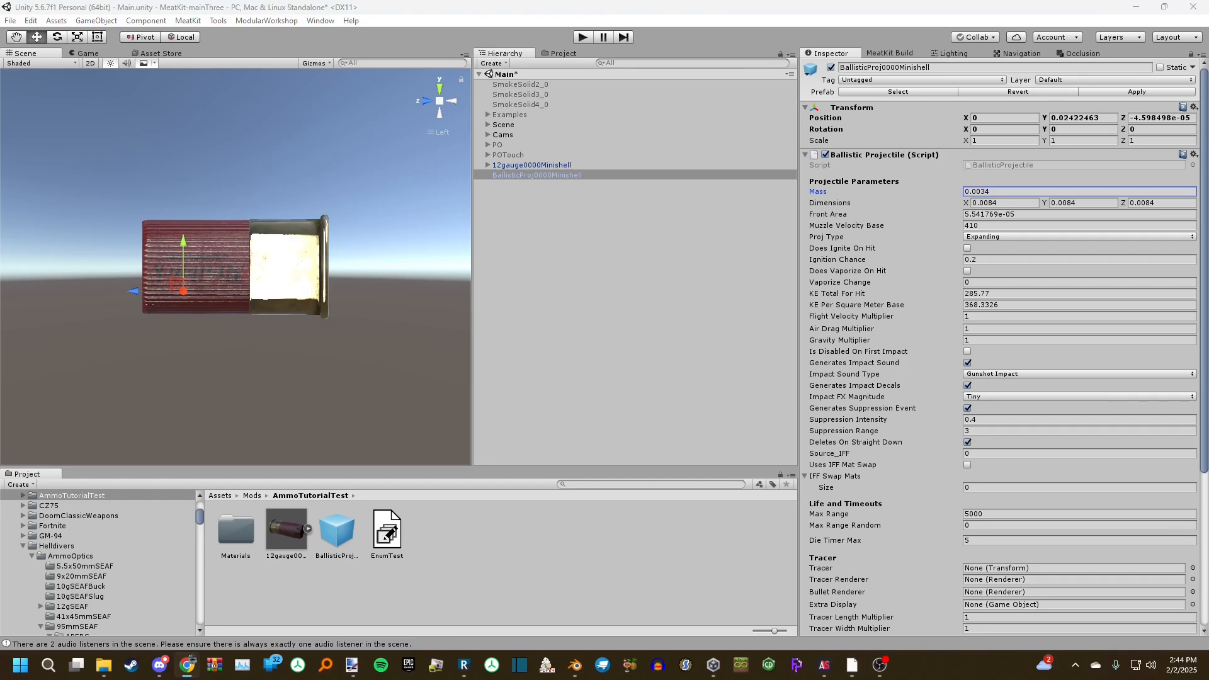
pyautogui.moveTo(993, 191); pyautogui.dragTo(984, 194)
pyautogui.write('531')
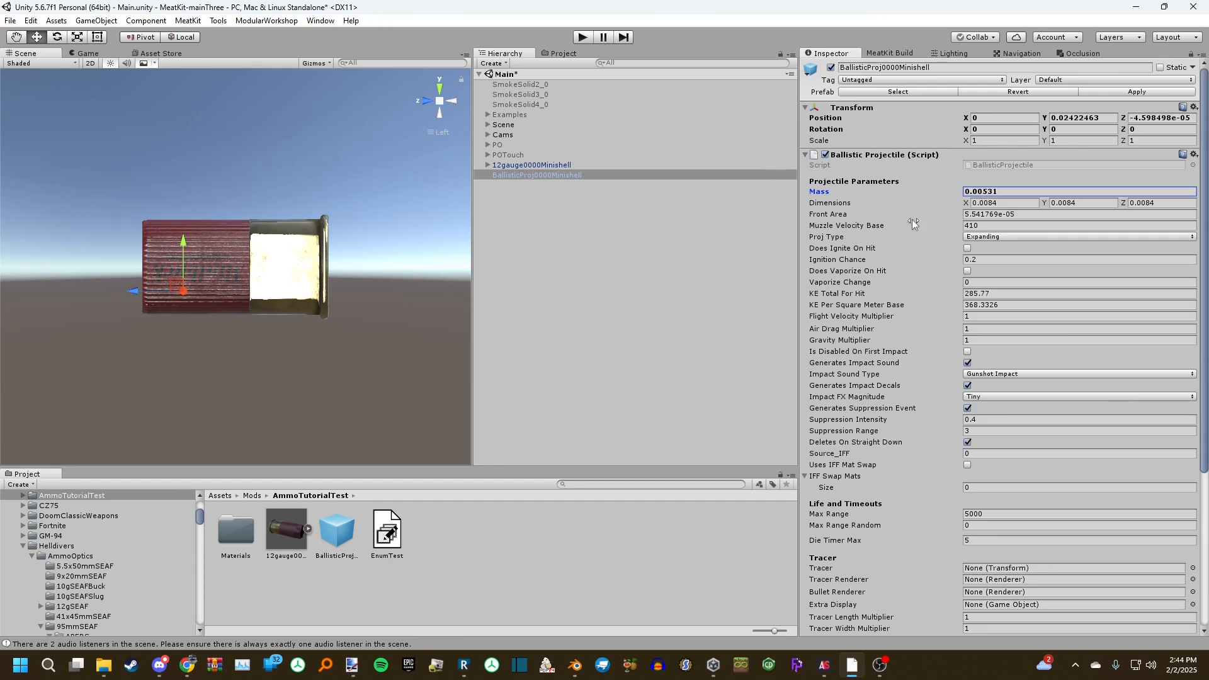
# Set the projectile's dimensions to 0.00965 on the X, Y and Z axes
pyautogui.moveTo(1002, 203); pyautogui.dragTo(990, 212)
pyautogui.hotkey('alt', 'Tab')
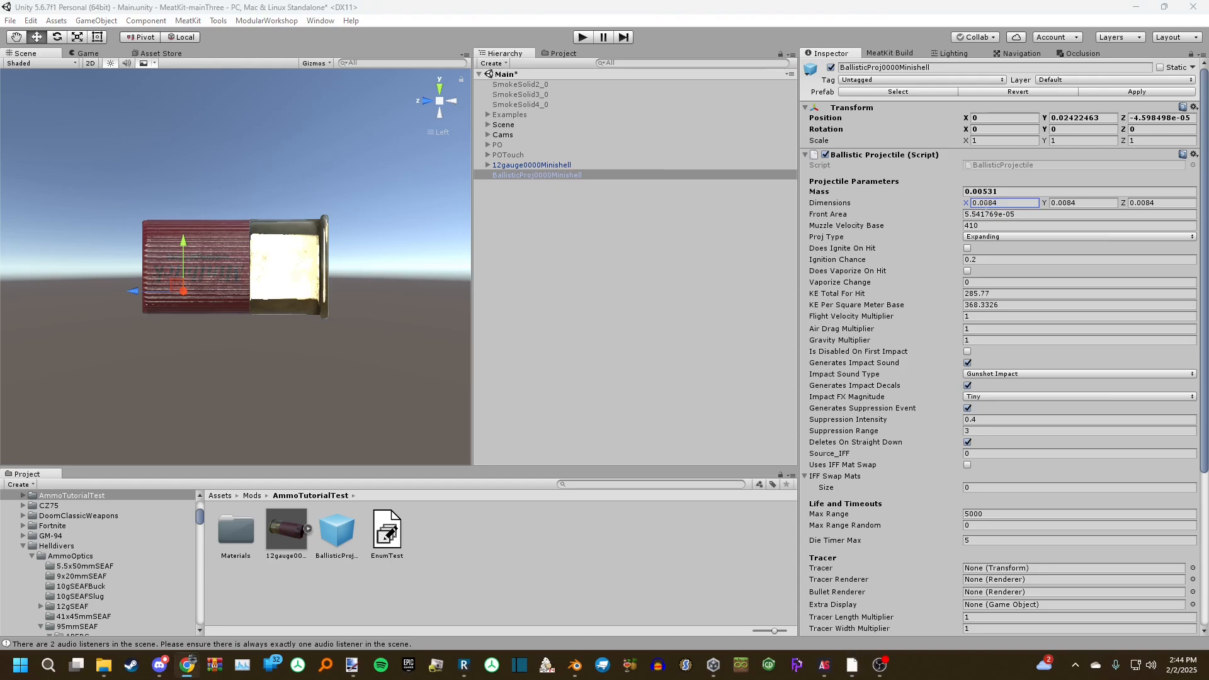
pyautogui.moveTo(1005, 205); pyautogui.dragTo(989, 212)
pyautogui.write('965')
pyautogui.press('Tab')
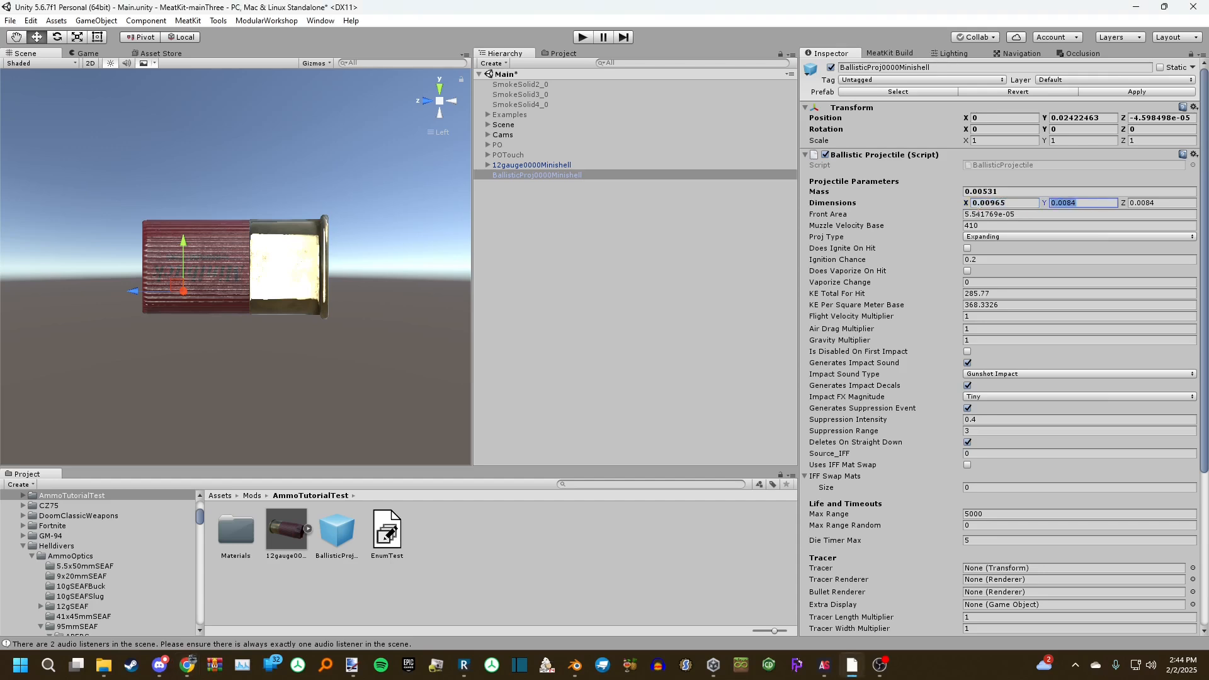
pyautogui.write('0.00965')
pyautogui.press('Tab')
pyautogui.write('0.00965')
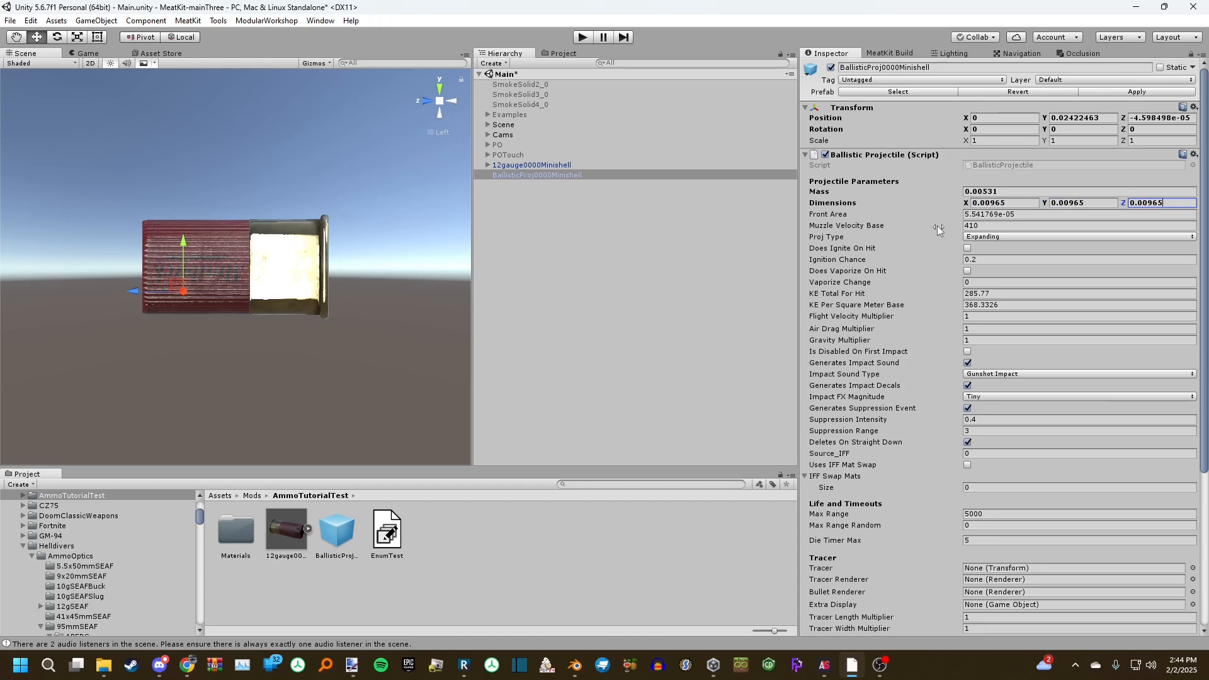
# Set Muzzle Velocity Base to 350 and recalculate the projectile's front area and kinetic energy values
pyautogui.click(986, 225)
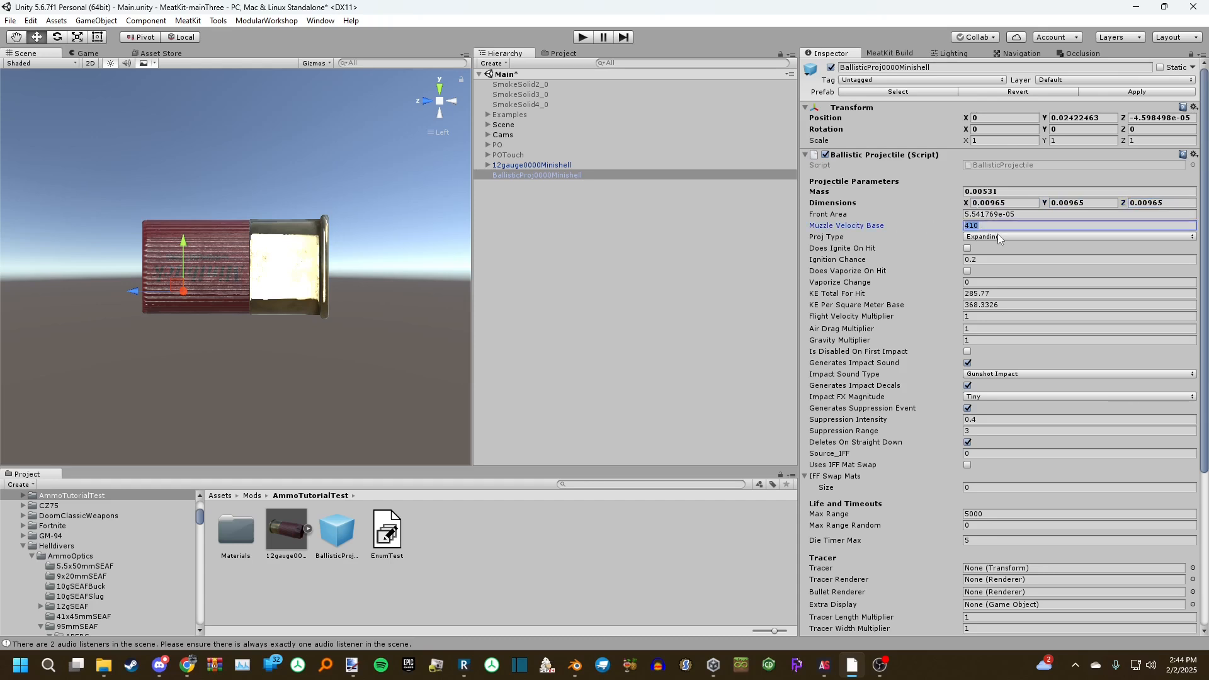
pyautogui.write('350')
pyautogui.click(838, 203)
pyautogui.rightClick(856, 156)
pyautogui.click(908, 325)
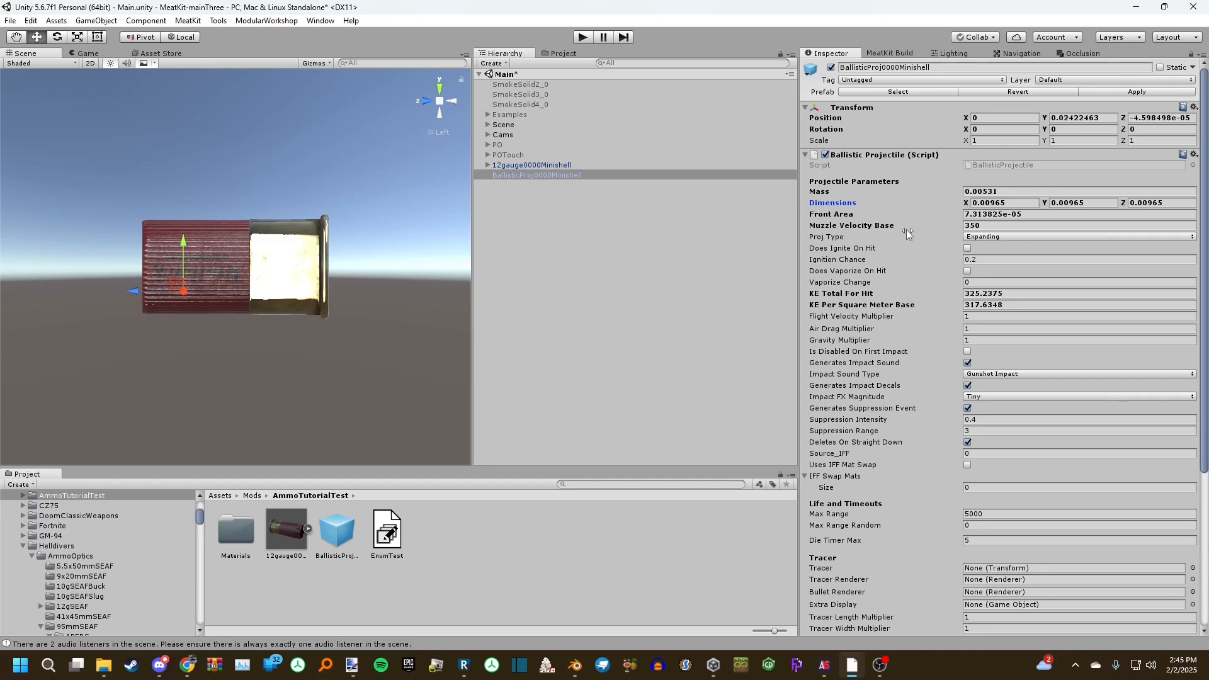
# Examine the Proj Type options and the remaining Ballistic Projectile settings, and collapse the IFF Swap Mats list
pyautogui.click(977, 236)
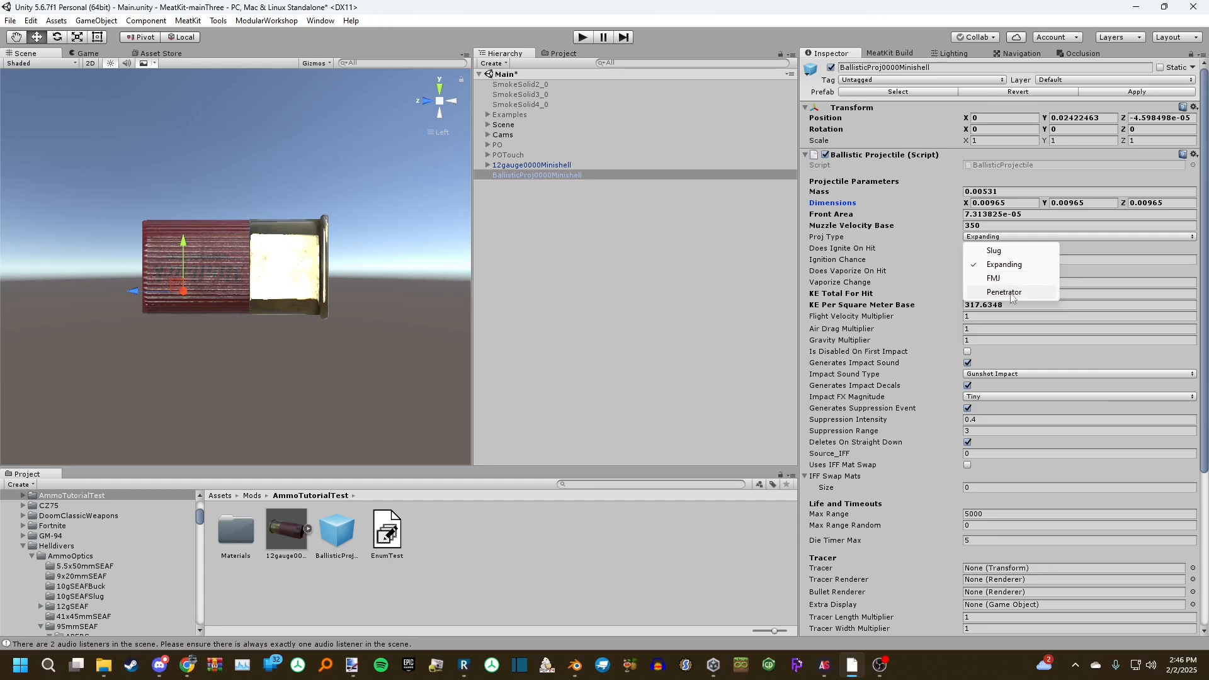
pyautogui.click(1011, 242)
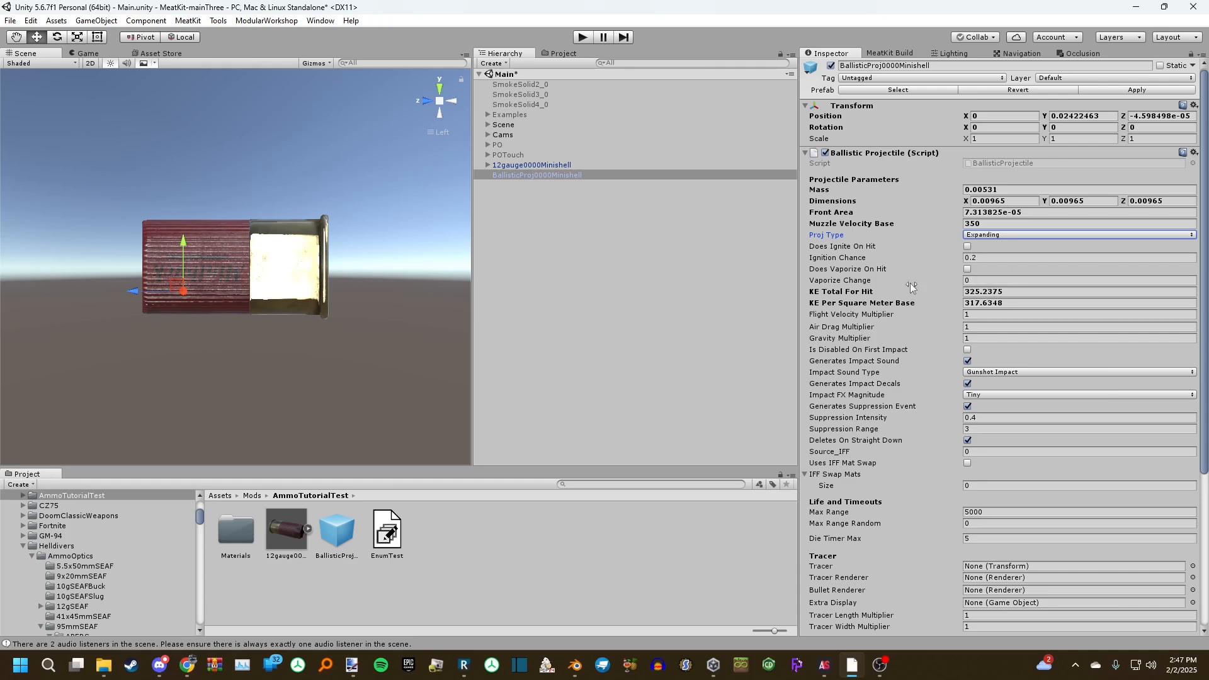
pyautogui.scroll(-3, 912, 301)
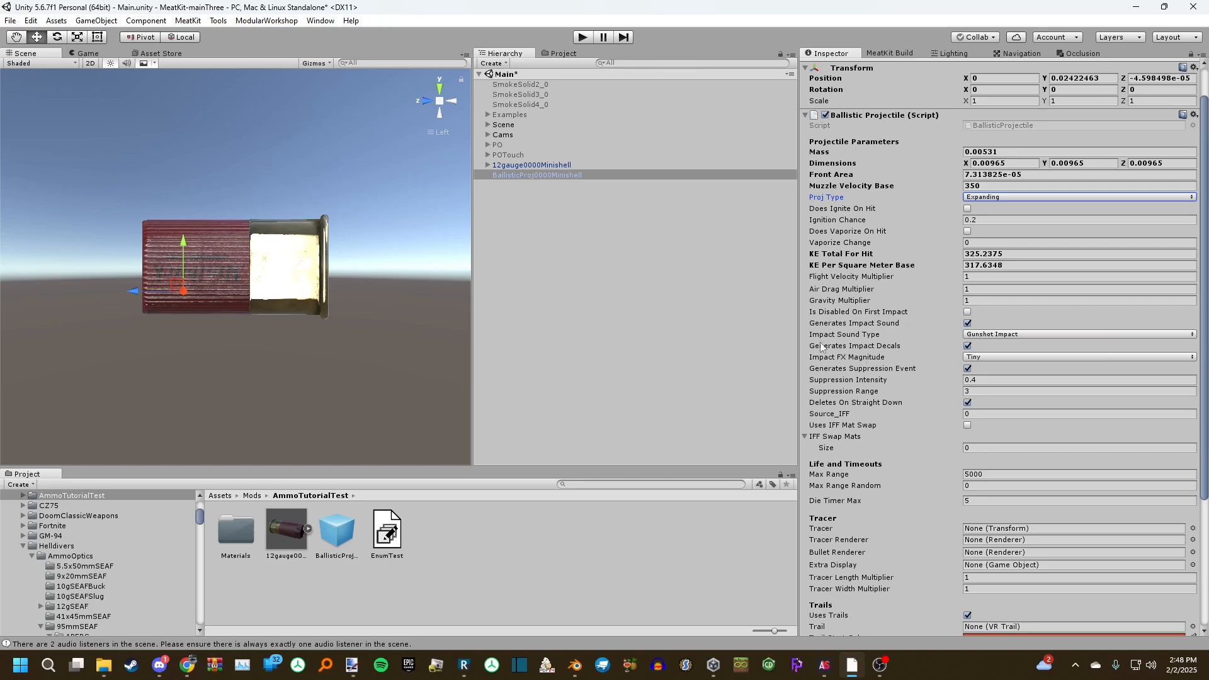
pyautogui.scroll(-3, 862, 330)
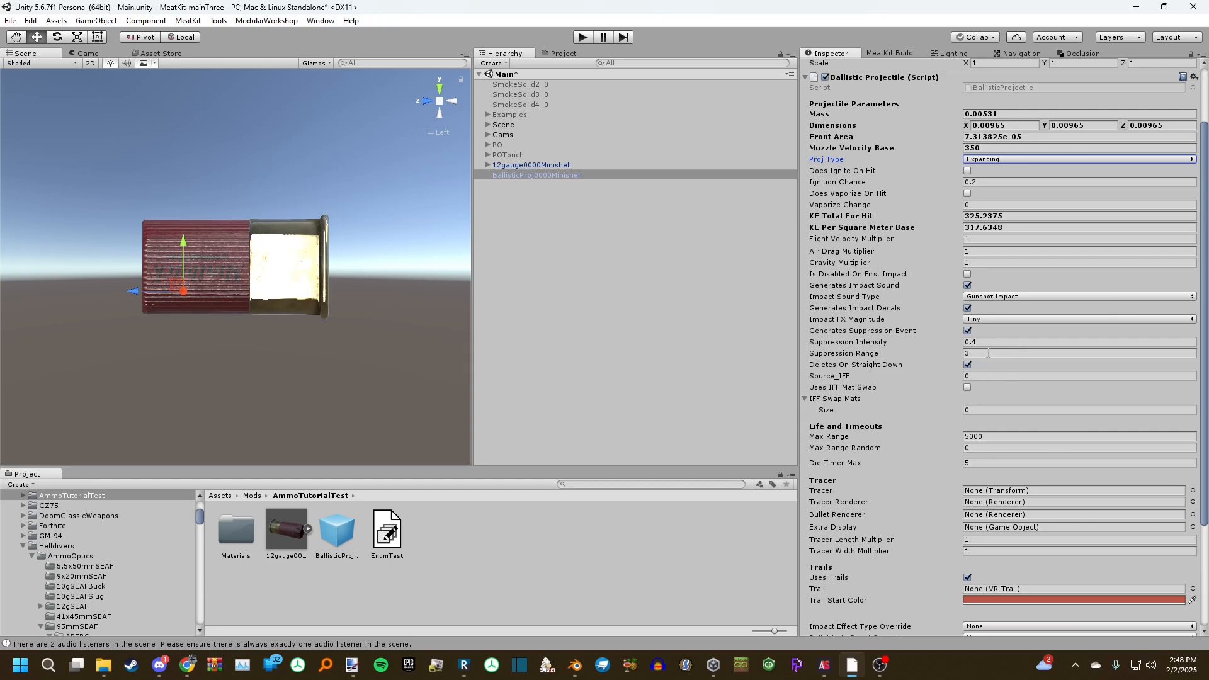
pyautogui.scroll(-3, 924, 337)
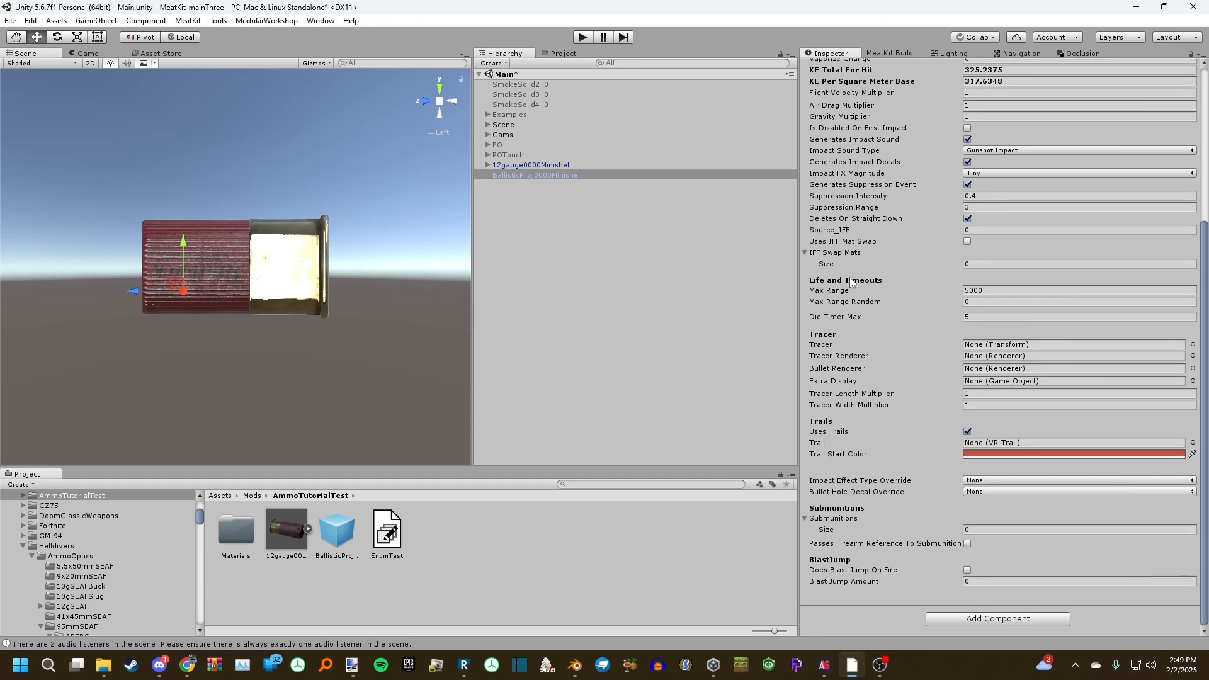
pyautogui.click(826, 253)
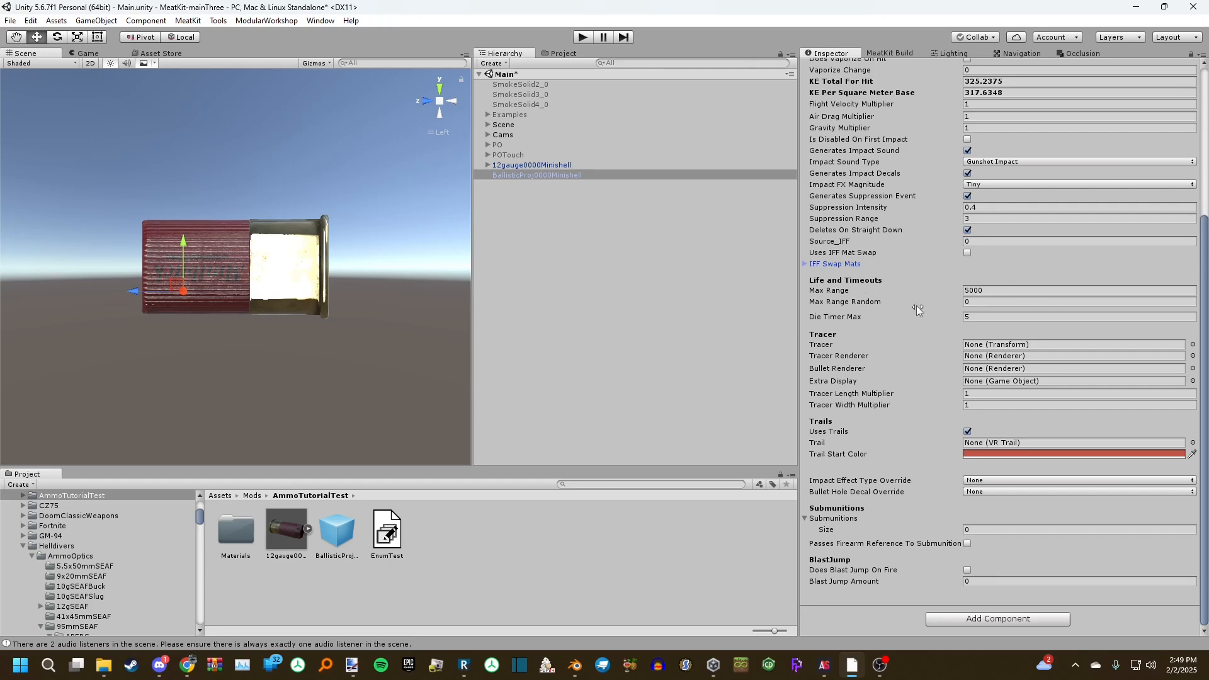
# Try a Max Range Random of 100 on the projectile and reset it to 0
pyautogui.click(970, 301)
pyautogui.write('100')
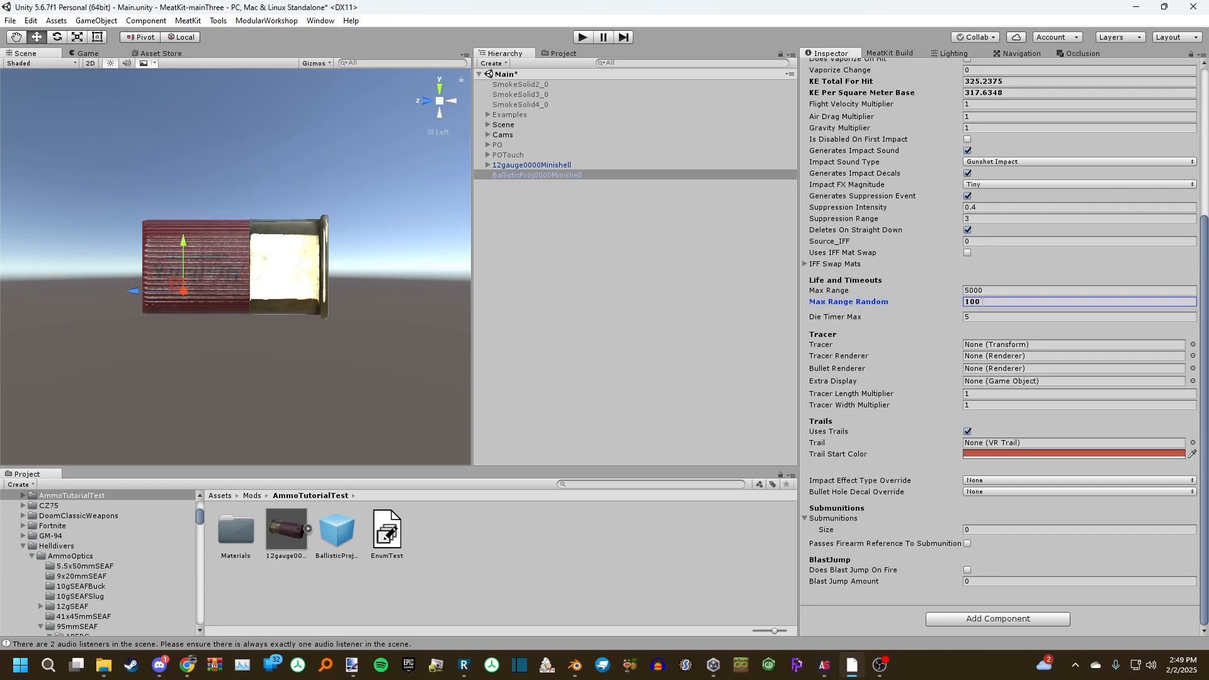
pyautogui.doubleClick(982, 302)
pyautogui.write('0')
# Look through the Impact Effect Type Override options and review the projectile's settings
pyautogui.click(973, 491)
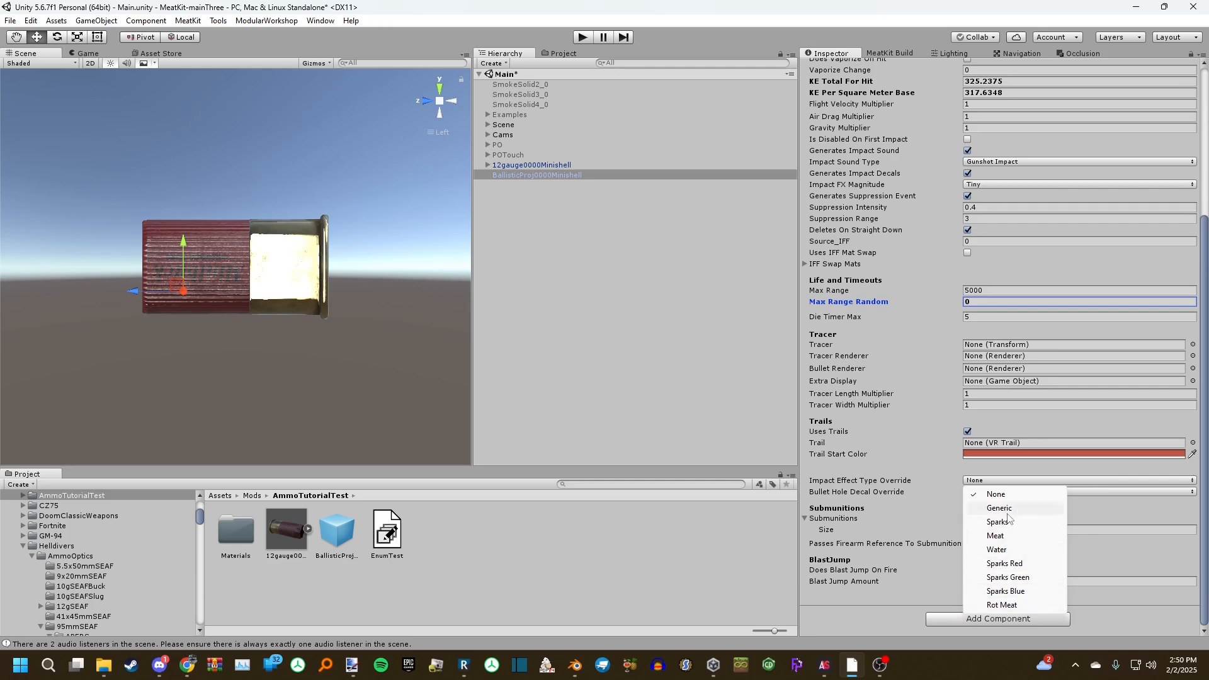
pyautogui.click(1064, 482)
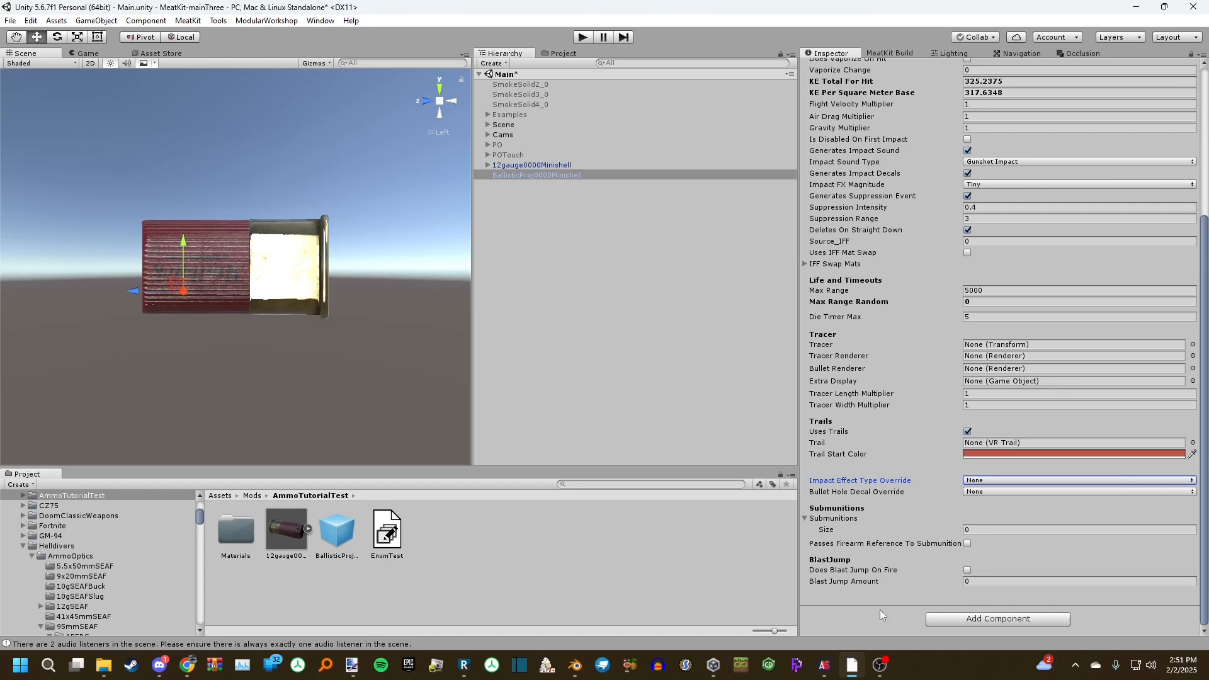
pyautogui.scroll(10, 888, 519)
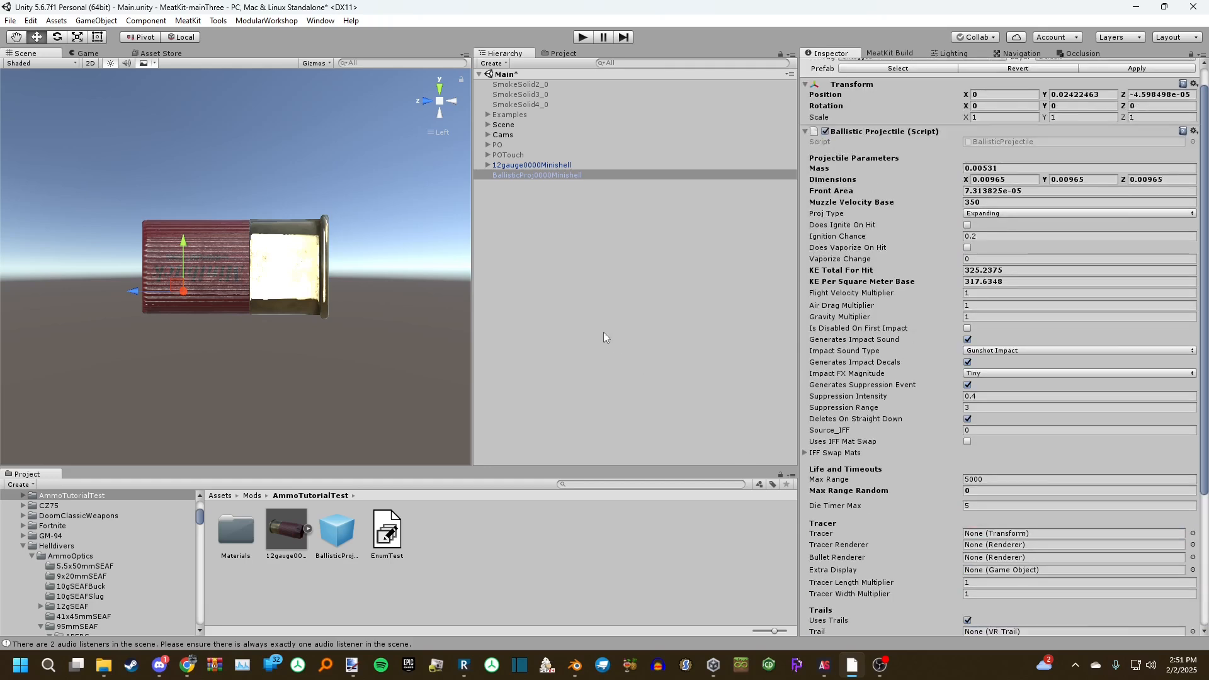
pyautogui.scroll(-4, 918, 396)
pyautogui.scroll(5, 880, 414)
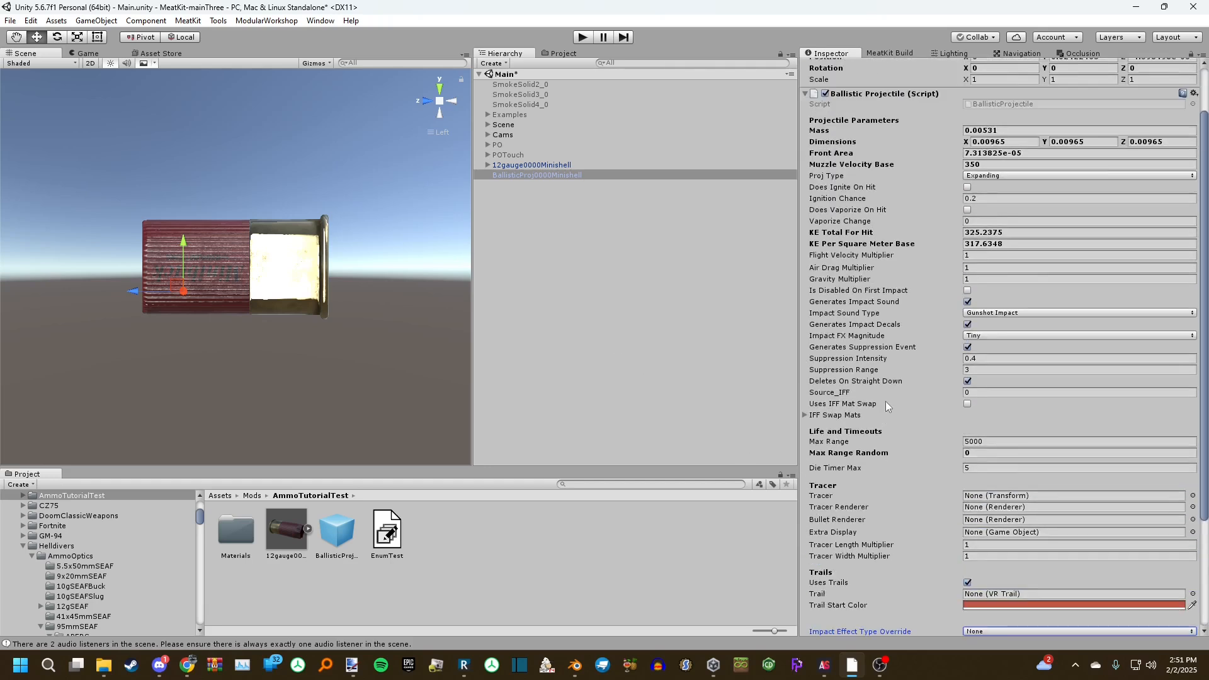
# Apply the projectile changes to its prefab and delete BallisticProj0000Minishell from the scene
pyautogui.click(1125, 93)
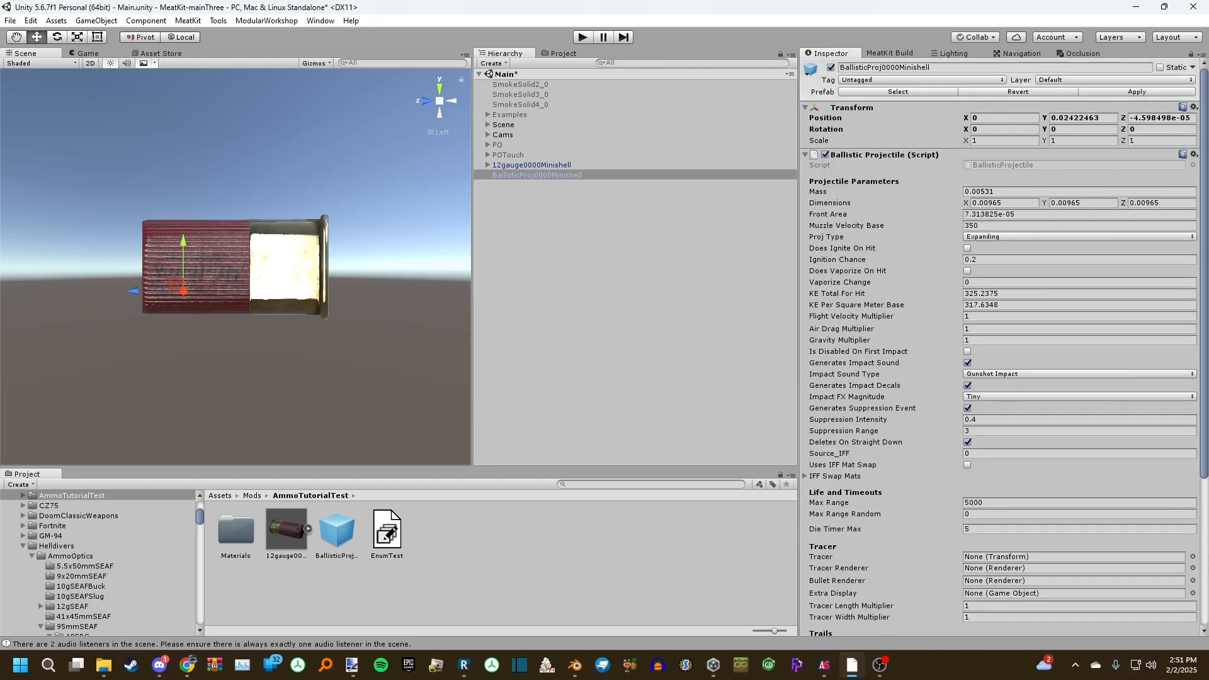
pyautogui.click(615, 176)
pyautogui.press('Delete')
# Assign BallisticProj0000Minishell as both the Ballistic Projectile Prefab and Projectile Prefab of 12gauge0000Minishell, and apply the change to the round's prefab
pyautogui.click(535, 165)
pyautogui.scroll(-15, 1017, 345)
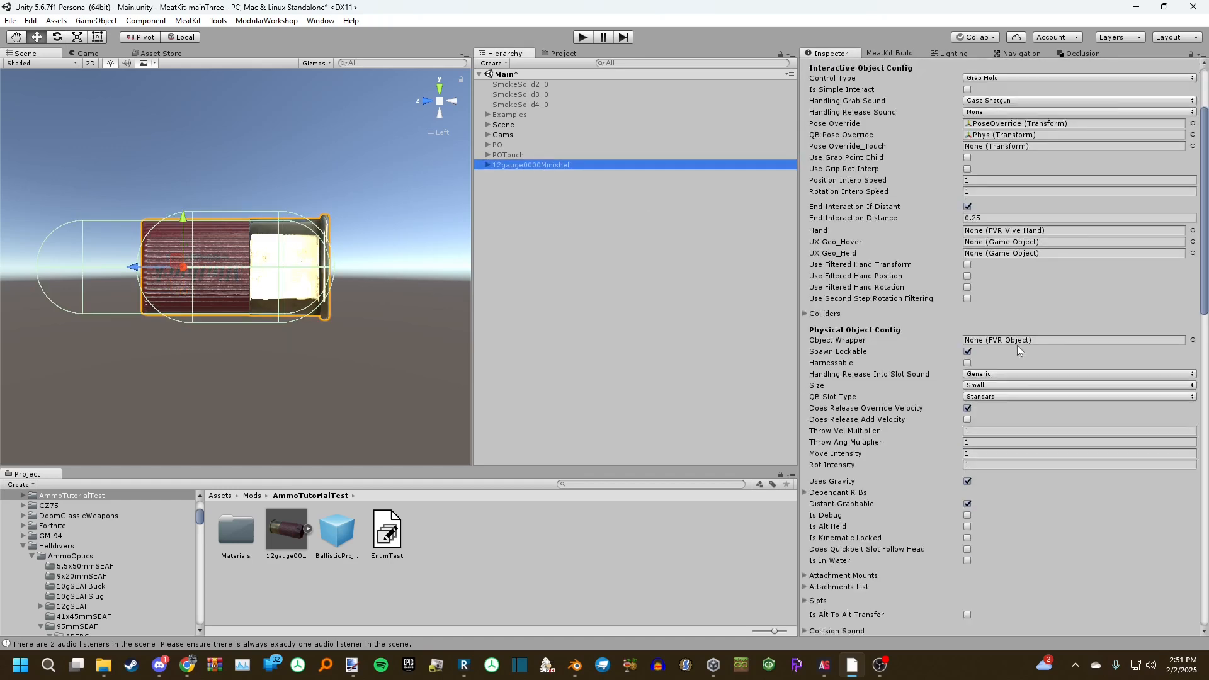
pyautogui.scroll(-7, 1036, 358)
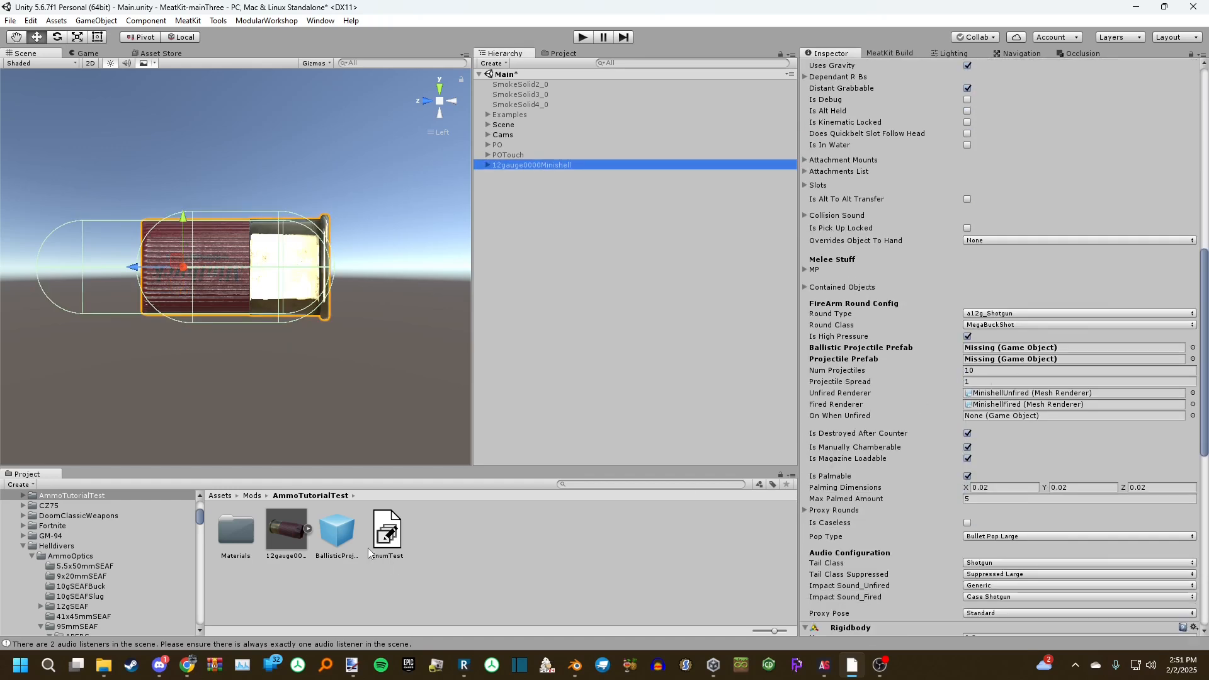
pyautogui.moveTo(337, 531); pyautogui.dragTo(1007, 360)
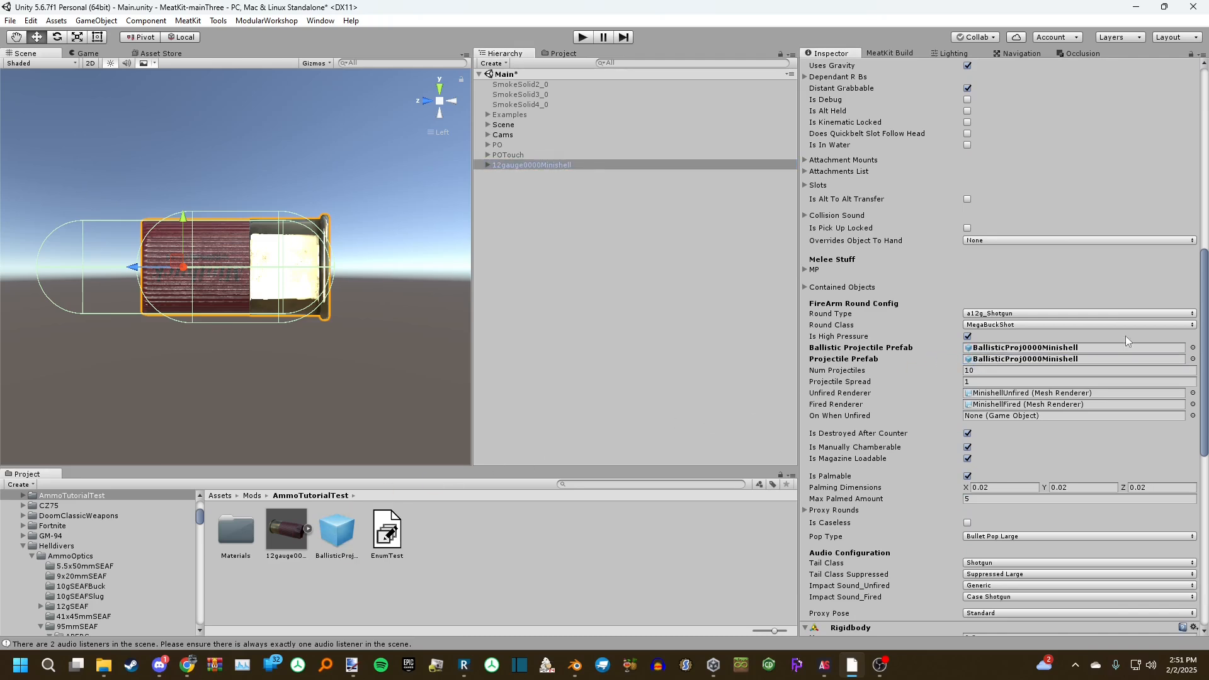
pyautogui.moveTo(1205, 344); pyautogui.dragTo(1204, 271)
pyautogui.click(1137, 93)
# Shorten the Phys Capsule Collider to the shell's length, with a height of about 0.0404 and center Z about -0.0113, and deselect the round
pyautogui.click(487, 165)
pyautogui.click(529, 177)
pyautogui.click(978, 167)
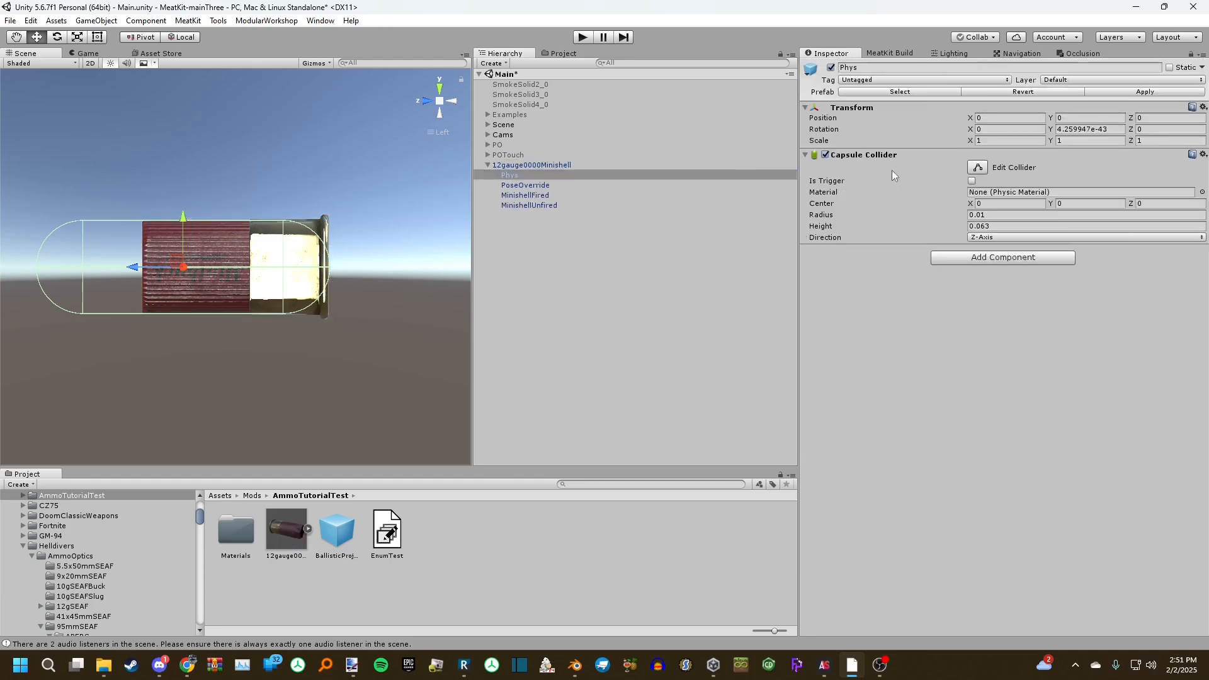
pyautogui.moveTo(45, 270); pyautogui.dragTo(142, 278)
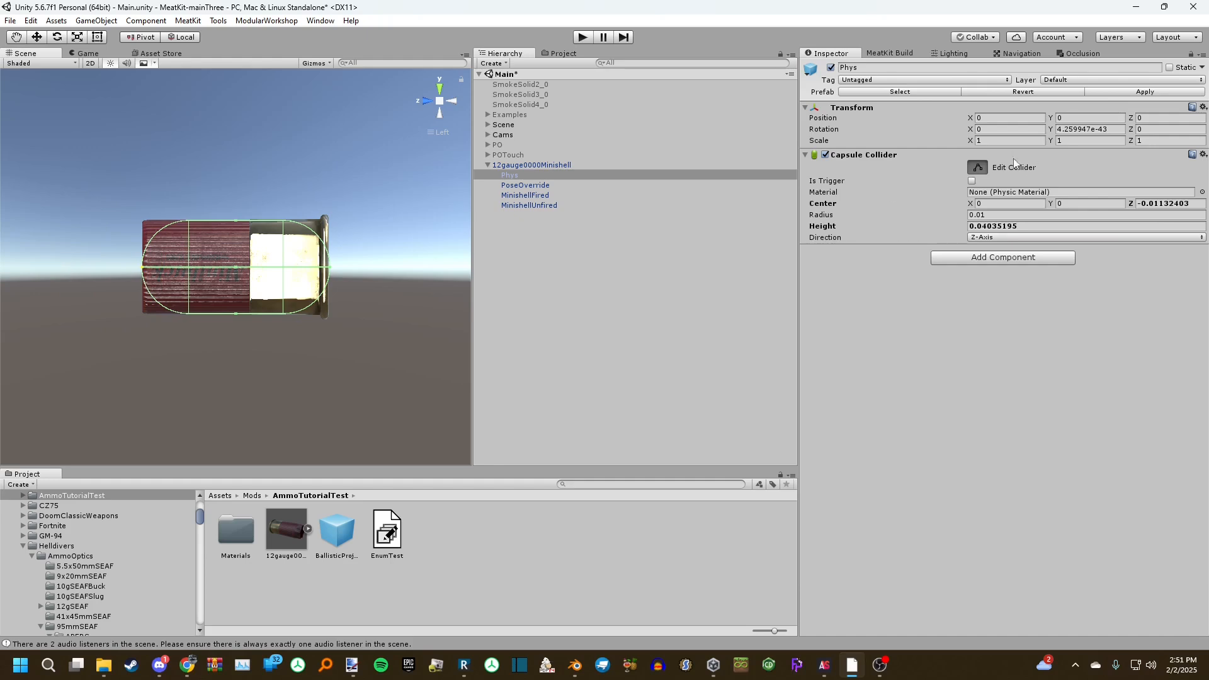
pyautogui.click(656, 165)
pyautogui.click(488, 165)
pyautogui.click(554, 290)
pyautogui.scroll(-3, 325, 303)
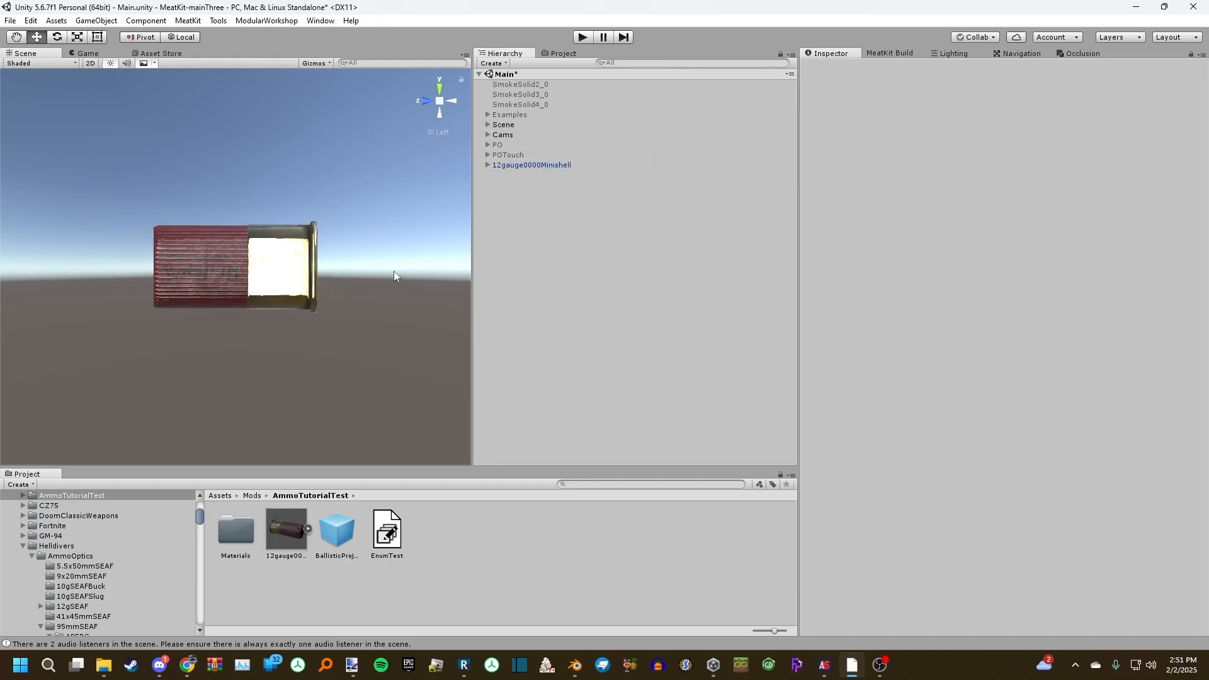
# Create an ObjectID asset named Obj12gauge0000Minishell in the AmmoTutorialTest folder
pyautogui.rightClick(439, 535)
pyautogui.moveTo(479, 299)
pyautogui.moveTo(710, 179)
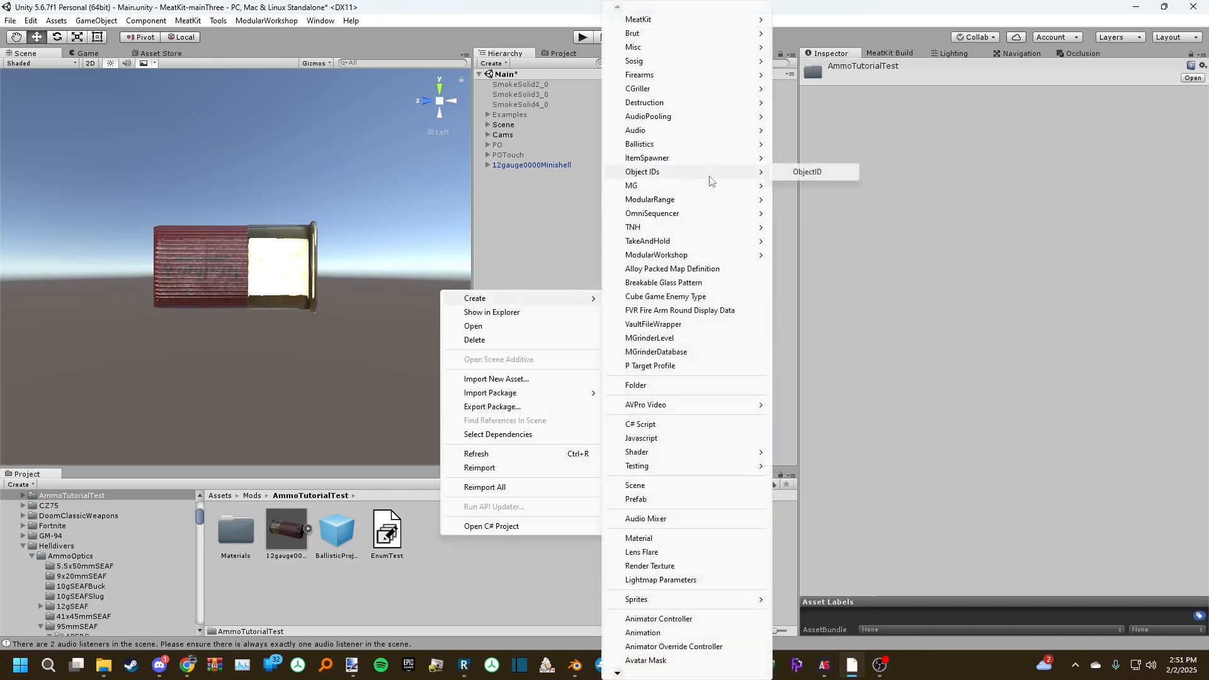
pyautogui.click(784, 172)
pyautogui.write('Obj')
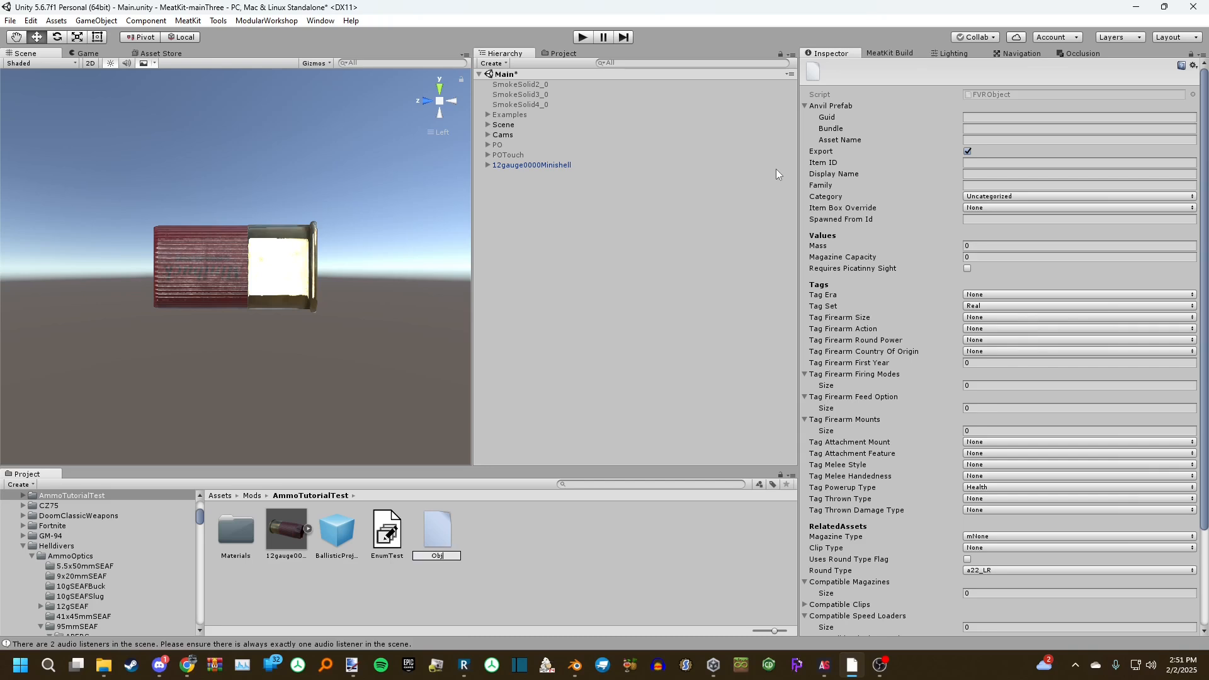
pyautogui.write('12gauge0000M')
pyautogui.write('inishell')
pyautogui.press('Return')
# Set the ObjectID's Asset Name to Assets/Mods/AmmoTutorialTest/12gauge0000Minishell.prefab
pyautogui.click(1017, 141)
pyautogui.write('A')
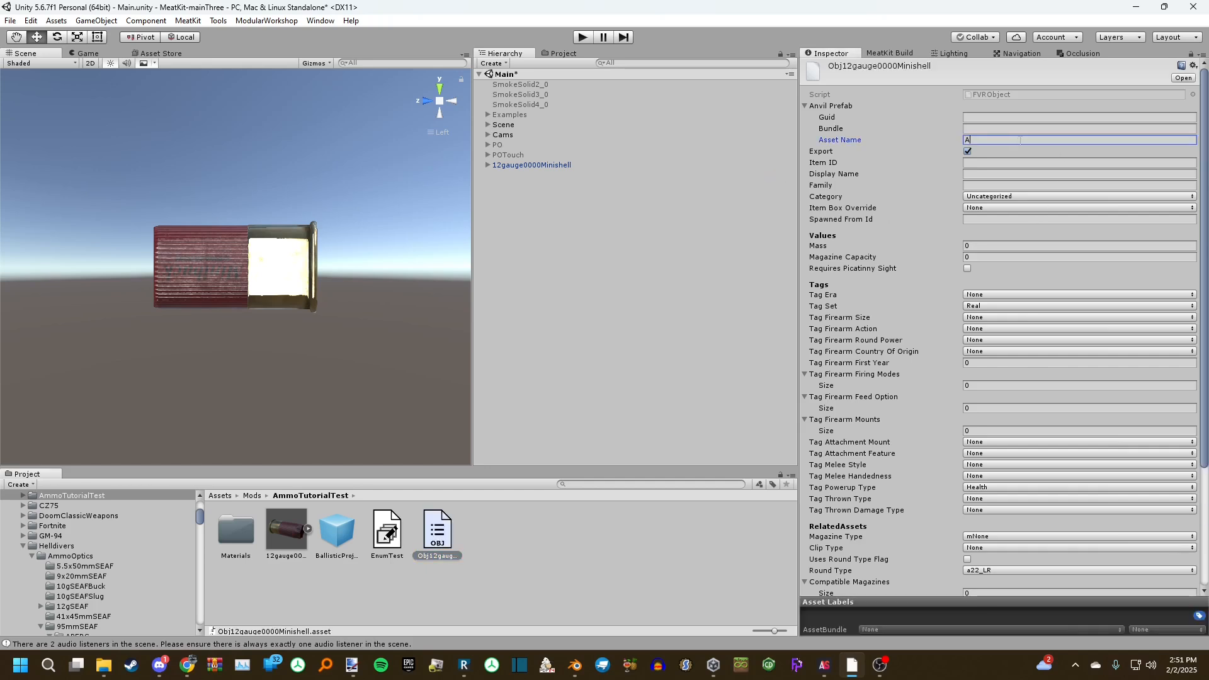
pyautogui.write('ssets/Mods/AmmoTutorialTest/12gauge0')
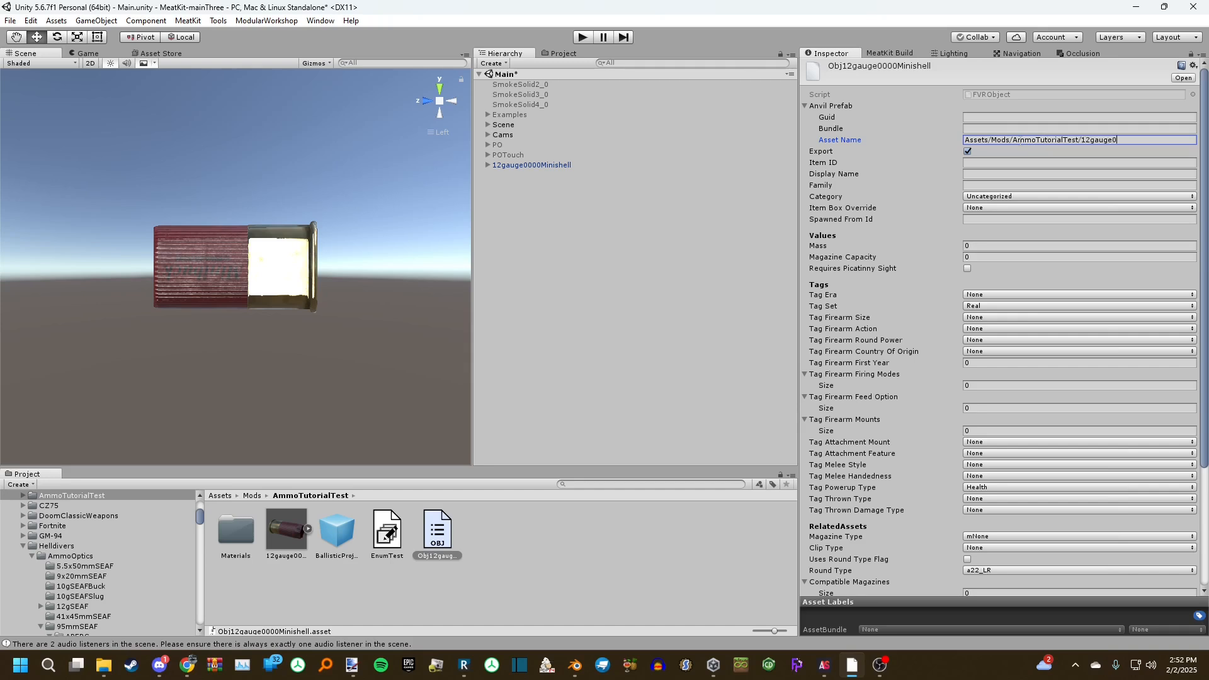
pyautogui.write('000Minishell.prefab')
# Set the Item ID to ShermanJumbo_12gauge0000Minishell and the Display Name to 12 gauge 0000 Minishell
pyautogui.press('Tab')
pyautogui.write('Sherman')
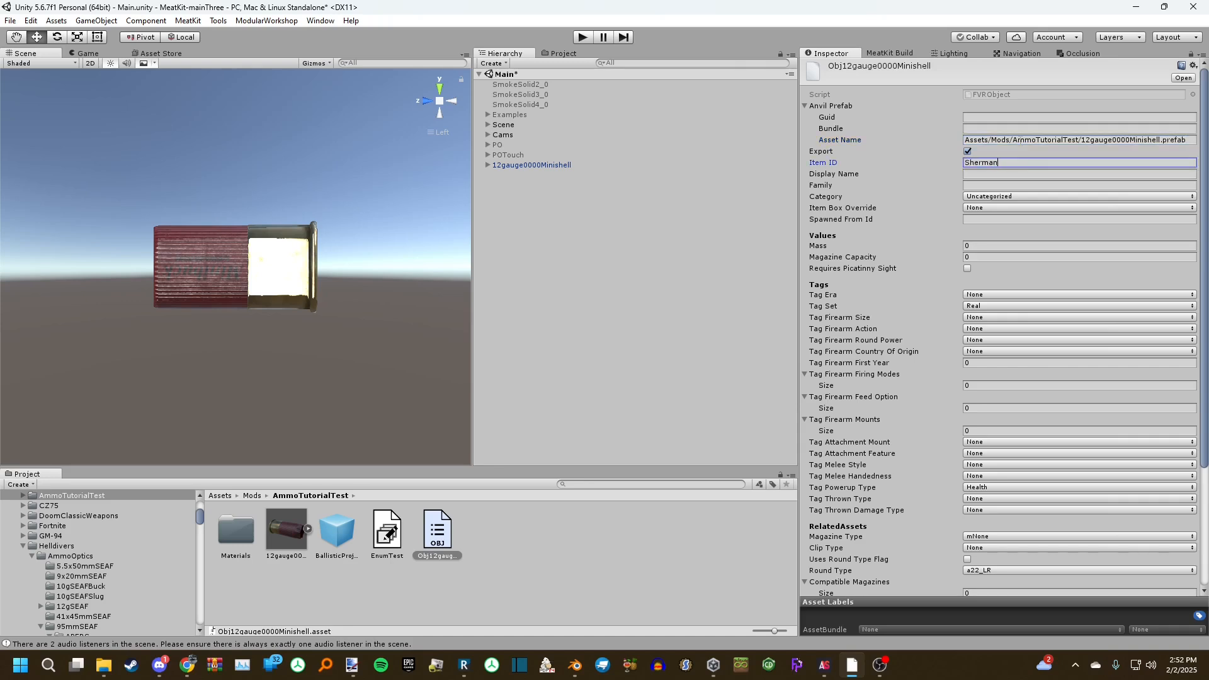
pyautogui.write('Jumbo_12gauge0000Minishell')
pyautogui.press('Return')
pyautogui.click(996, 176)
pyautogui.write('12 gauge 0000 Minishe')
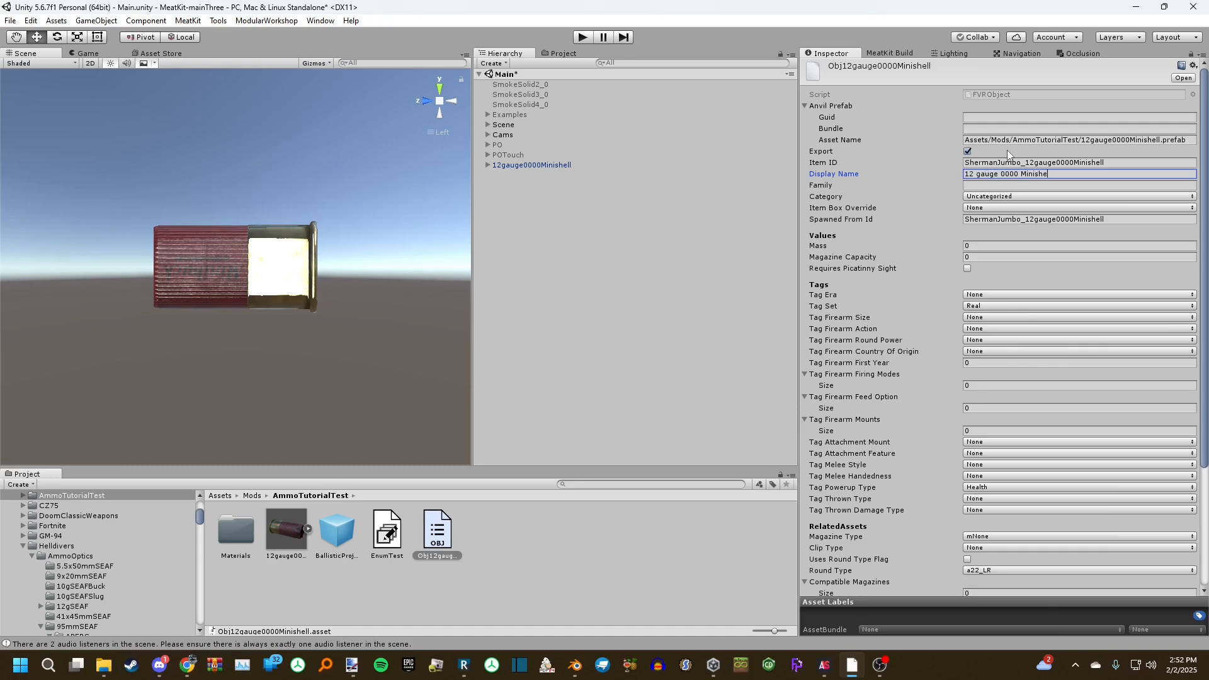
pyautogui.write('ll')
# Set the ObjectID's category to Cartridge and its Tag Era to Modern
pyautogui.click(987, 196)
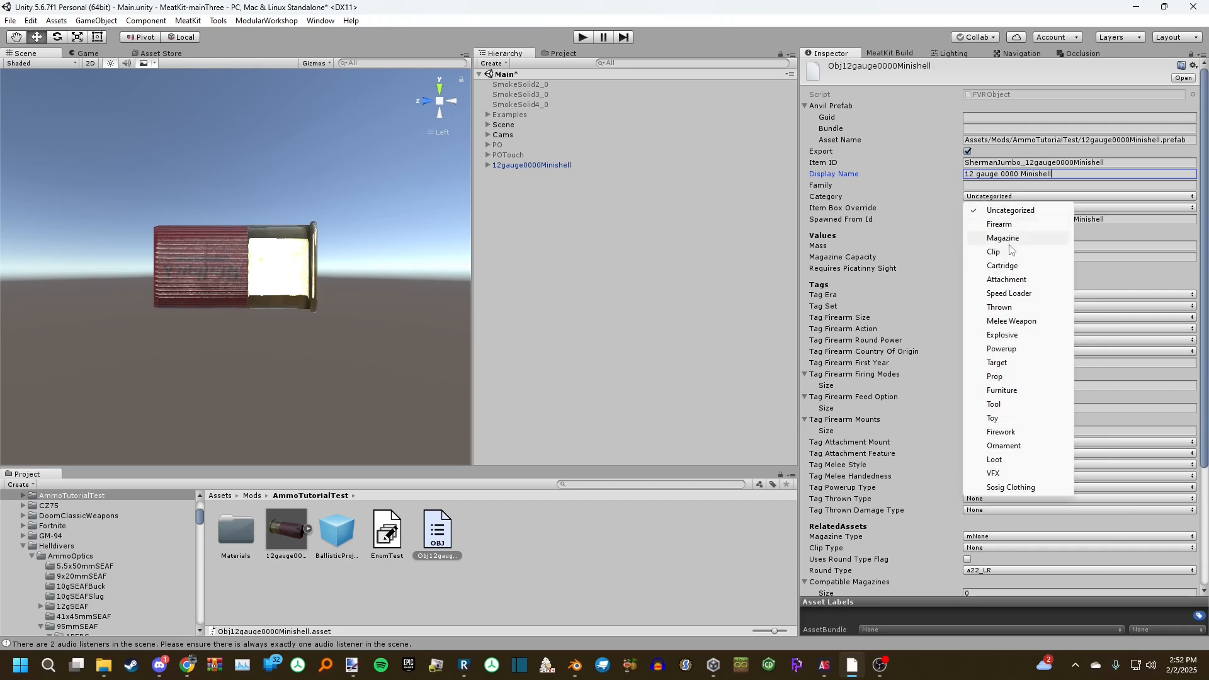
pyautogui.click(1010, 265)
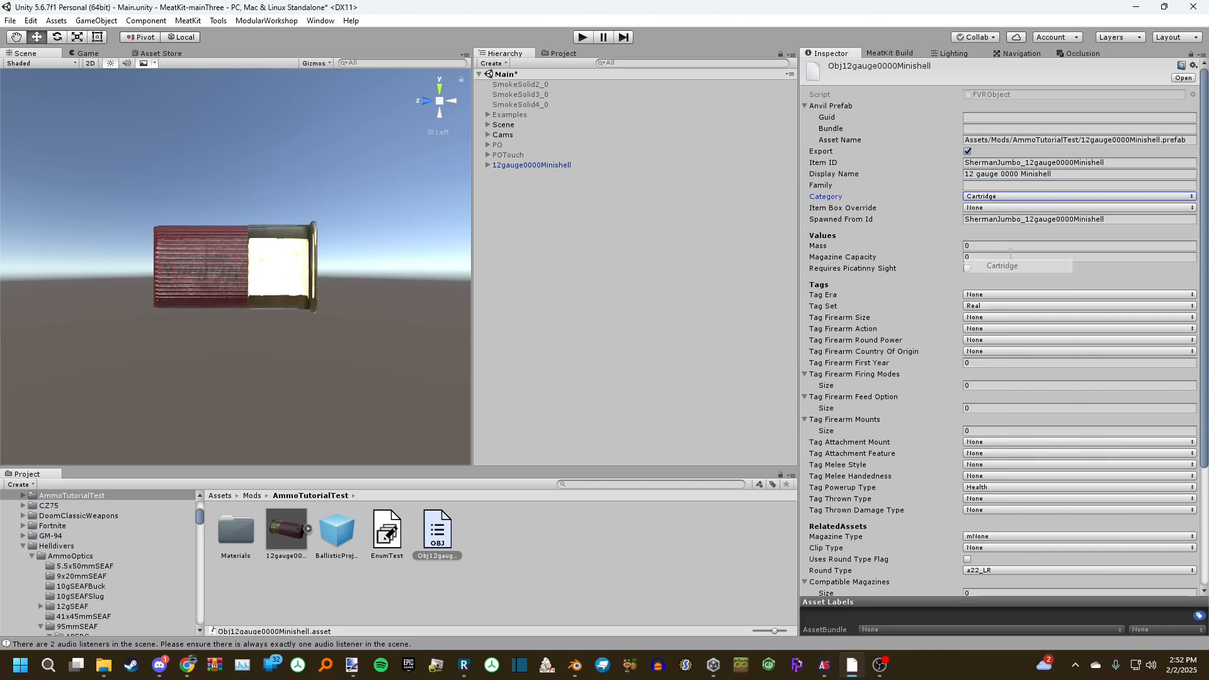
pyautogui.click(968, 297)
pyautogui.click(1135, 308)
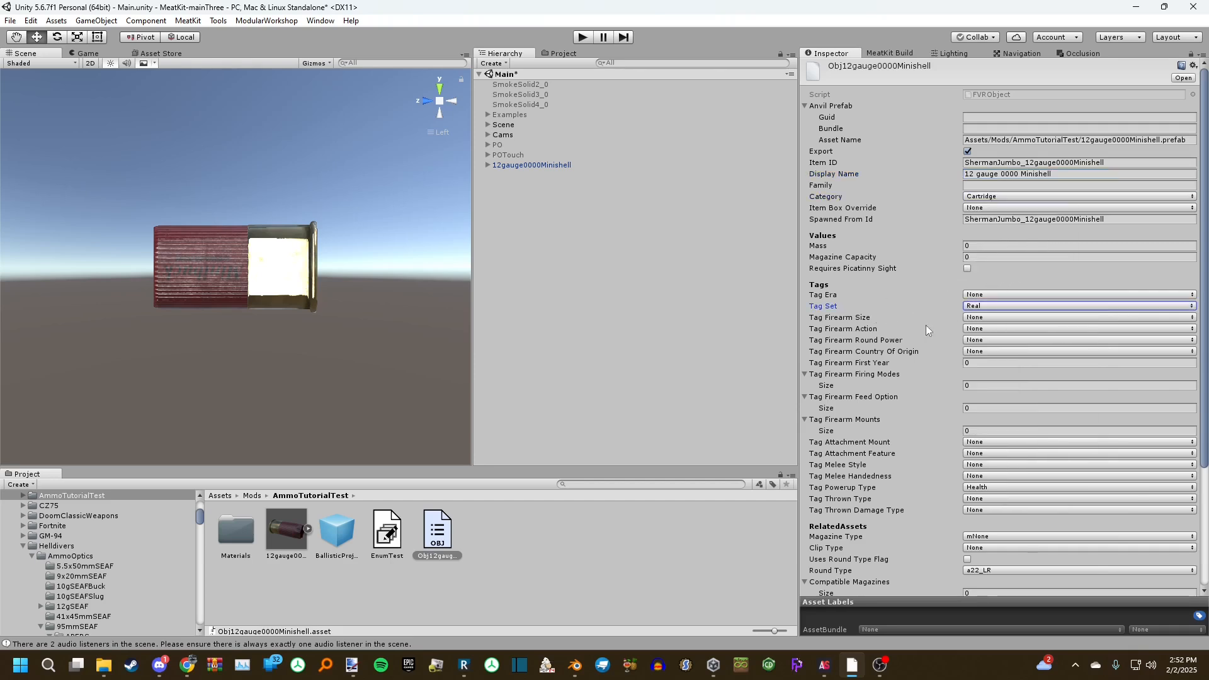
pyautogui.click(1001, 295)
pyautogui.click(1008, 405)
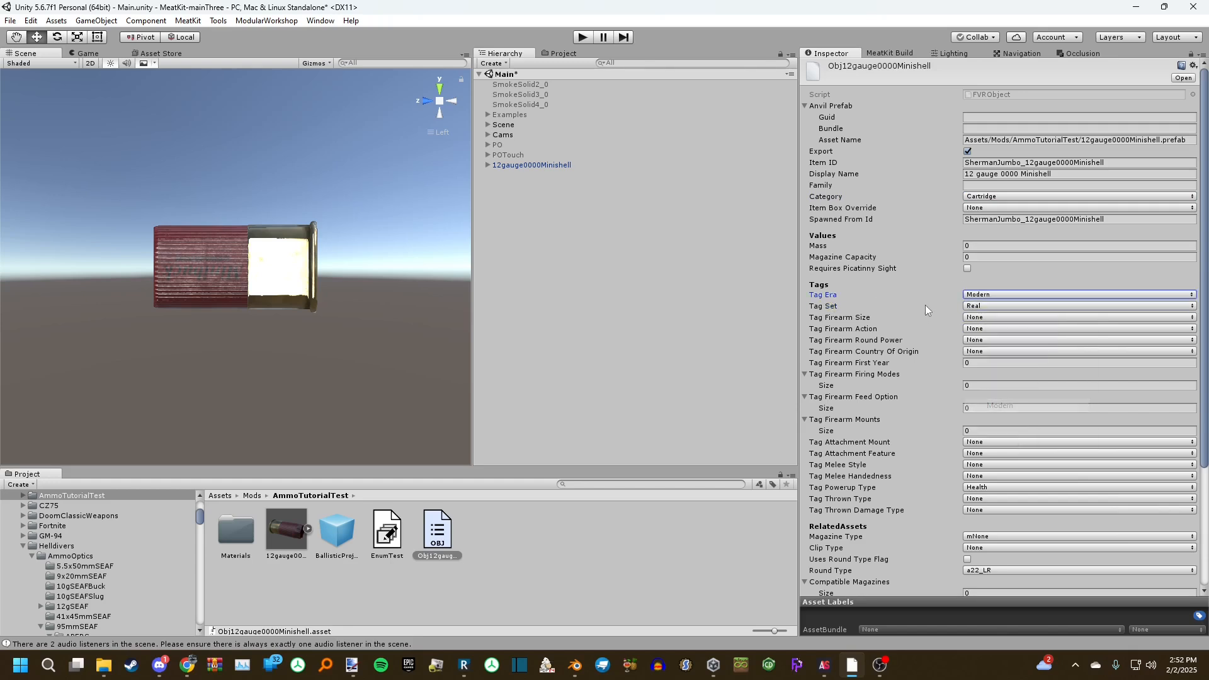
# Set the ObjectID's Tag Set to Grounded Fictional and its Tag Firearm Round Power to Shotgun
pyautogui.click(970, 306)
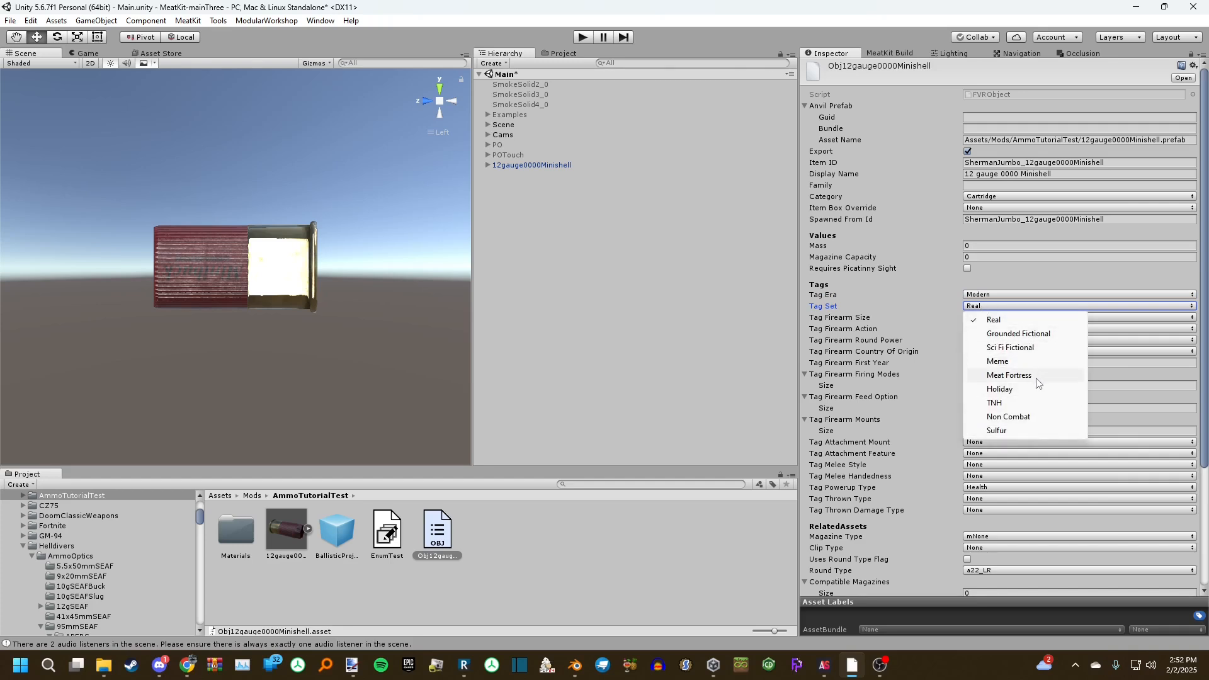
pyautogui.click(1008, 322)
pyautogui.click(971, 308)
pyautogui.click(1006, 334)
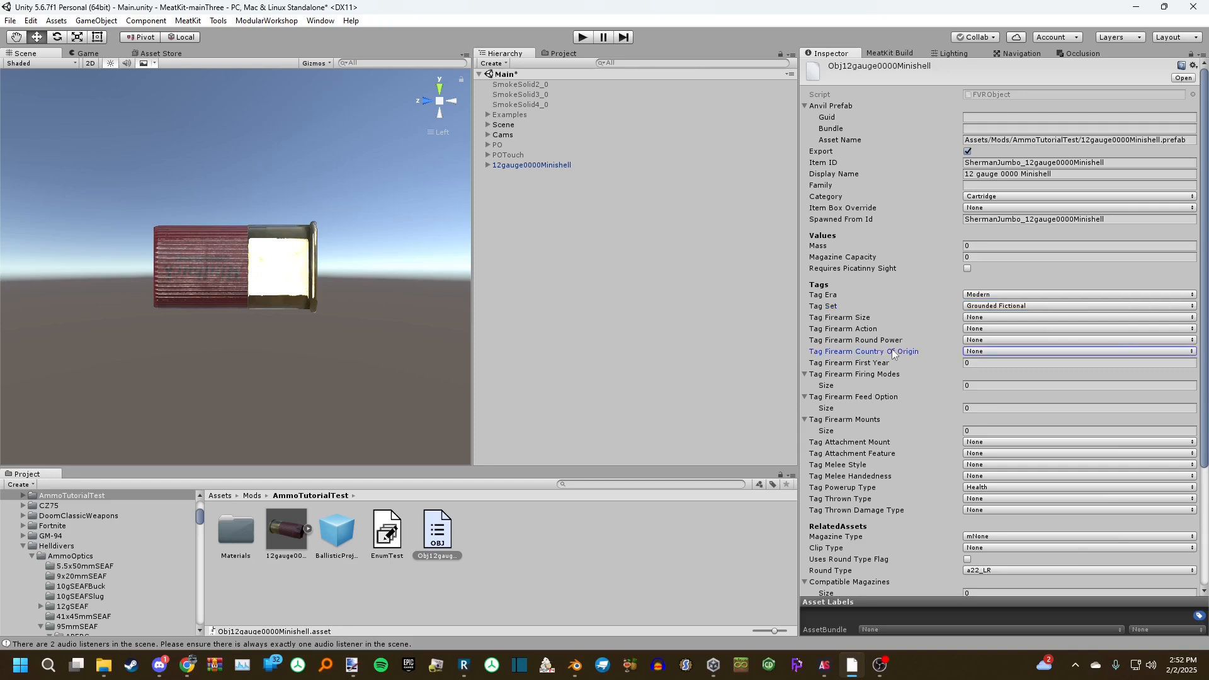
pyautogui.click(979, 340)
pyautogui.click(1018, 399)
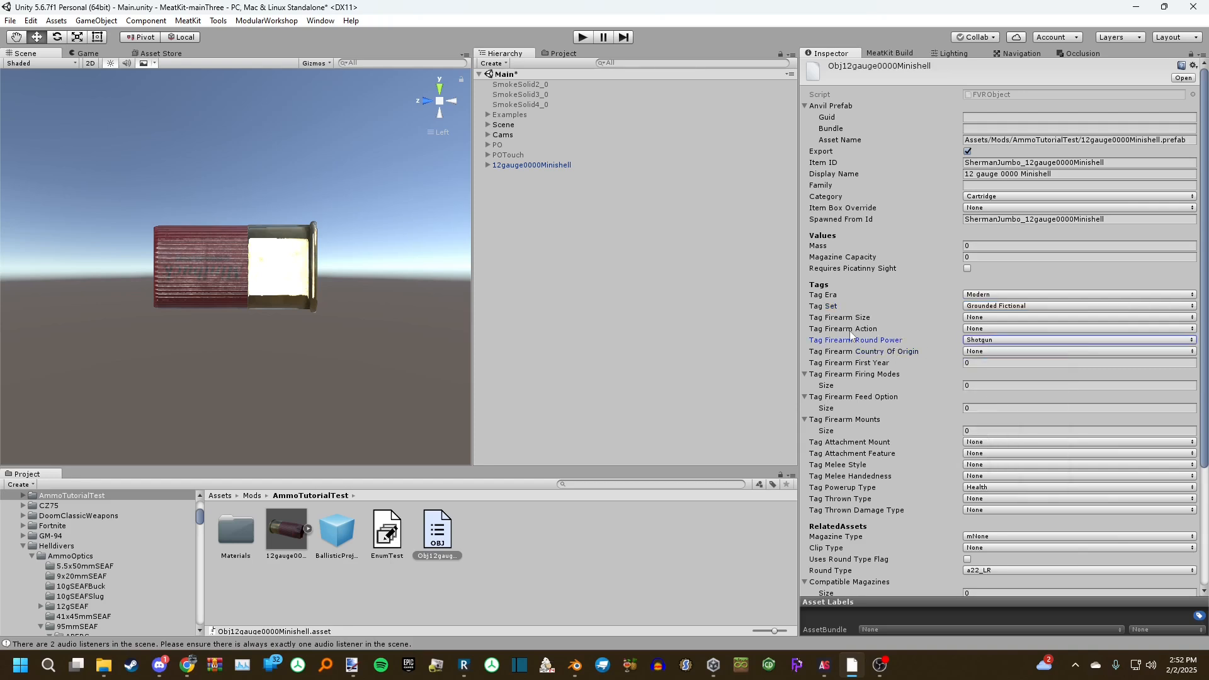
pyautogui.scroll(-3, 874, 342)
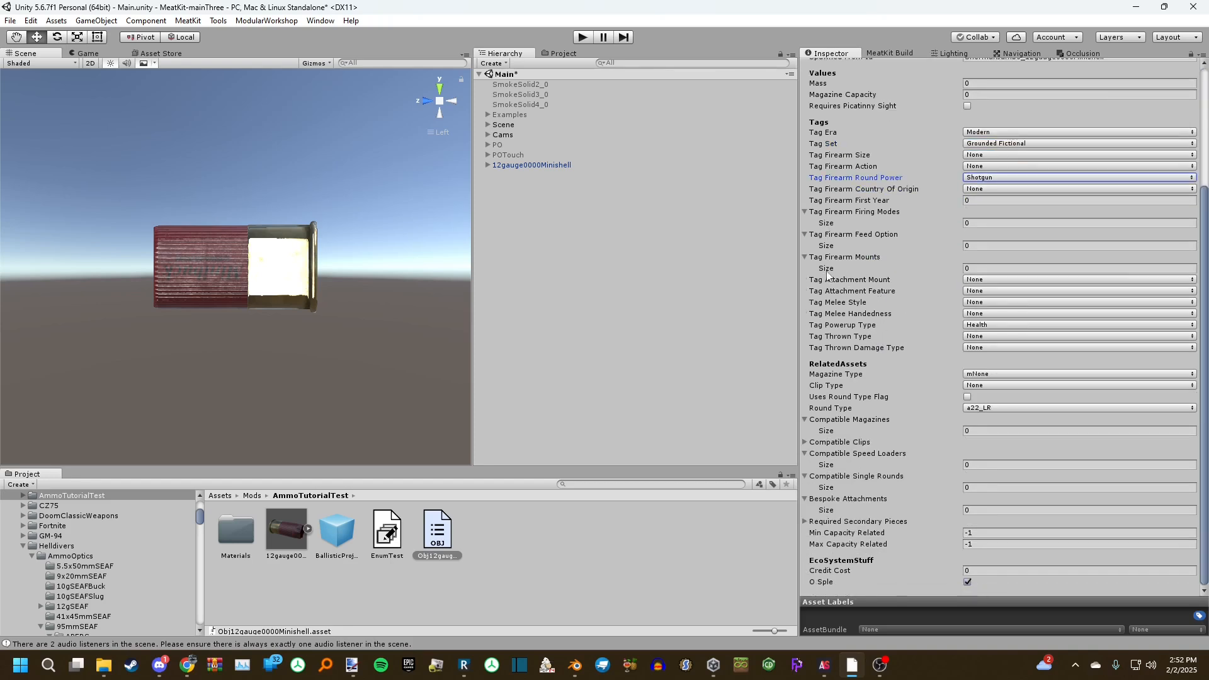
pyautogui.click(998, 177)
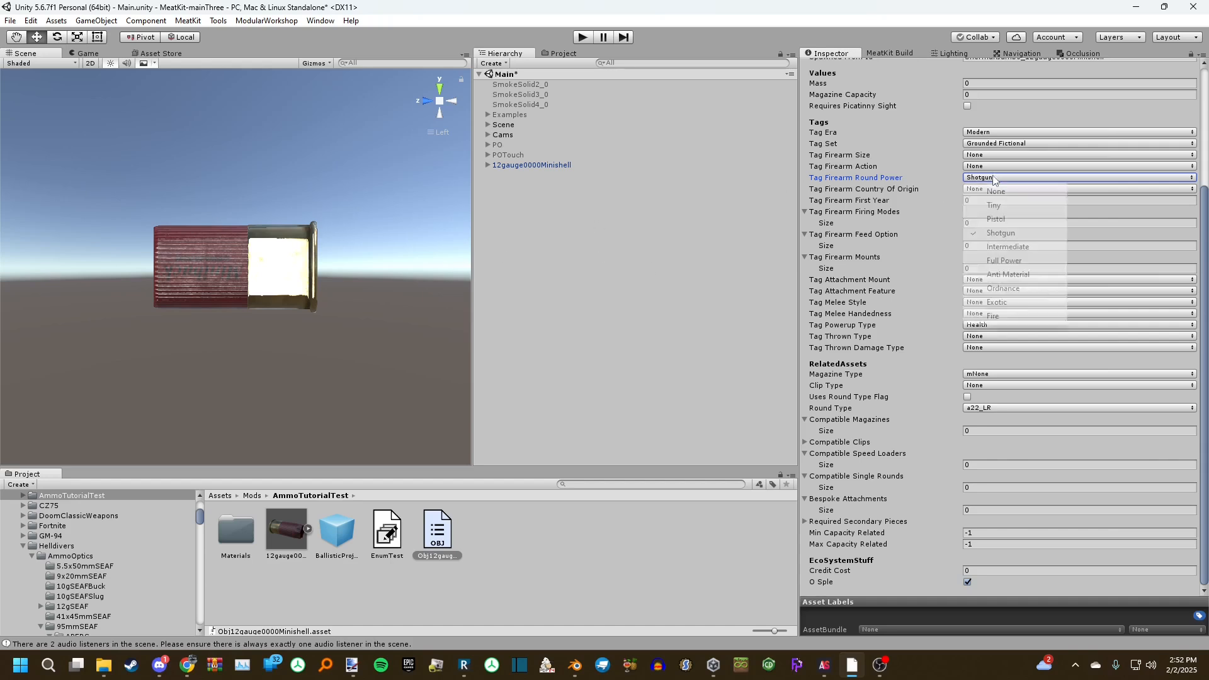
pyautogui.click(867, 183)
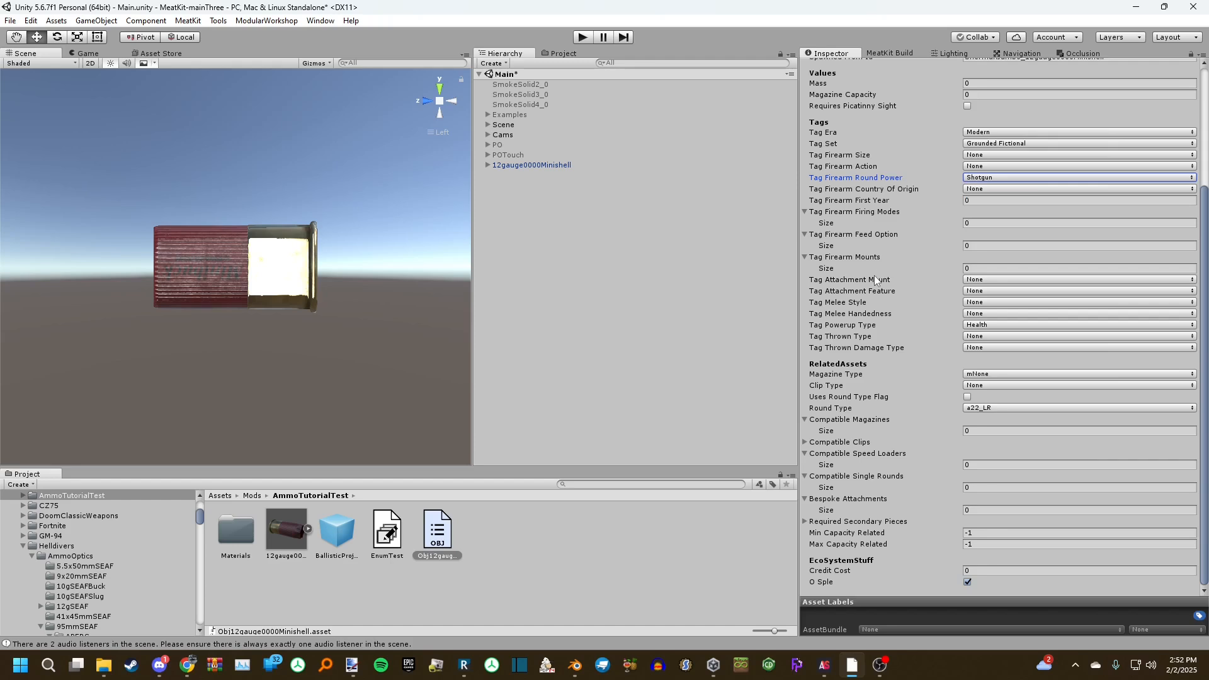
# Enable Uses Round Type Flag on the ObjectID and set its Round Type to a12g_Shotgun
pyautogui.click(968, 397)
pyautogui.click(976, 408)
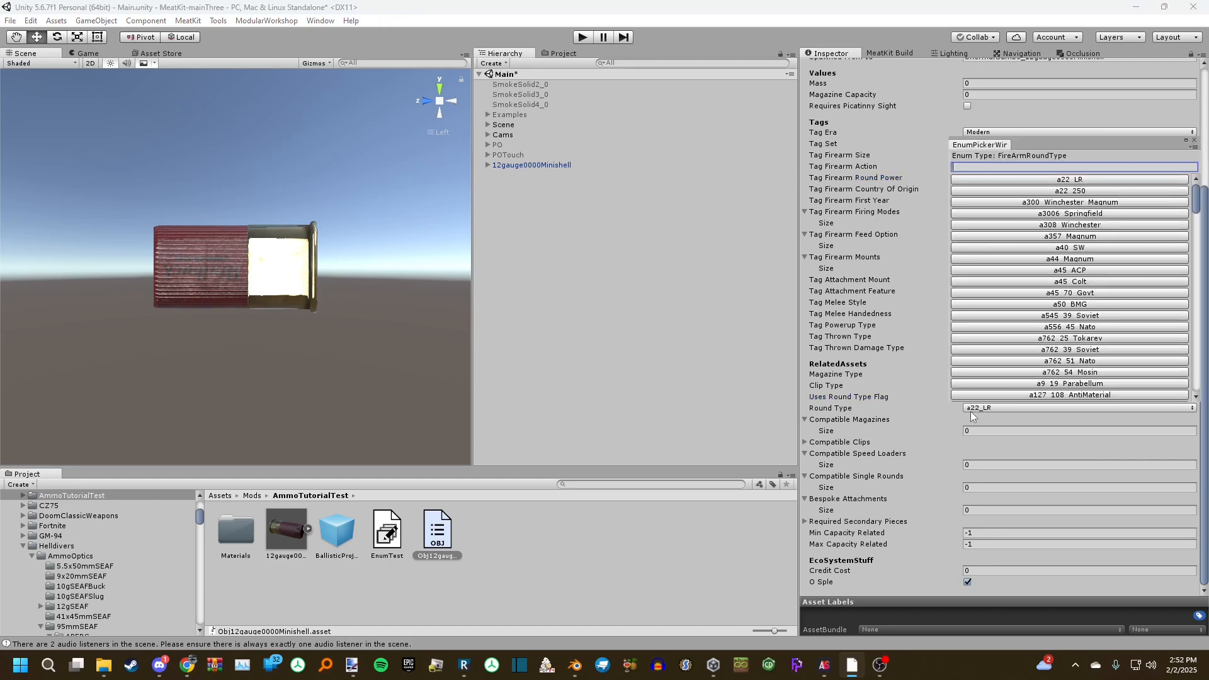
pyautogui.write('a12g')
pyautogui.click(1070, 180)
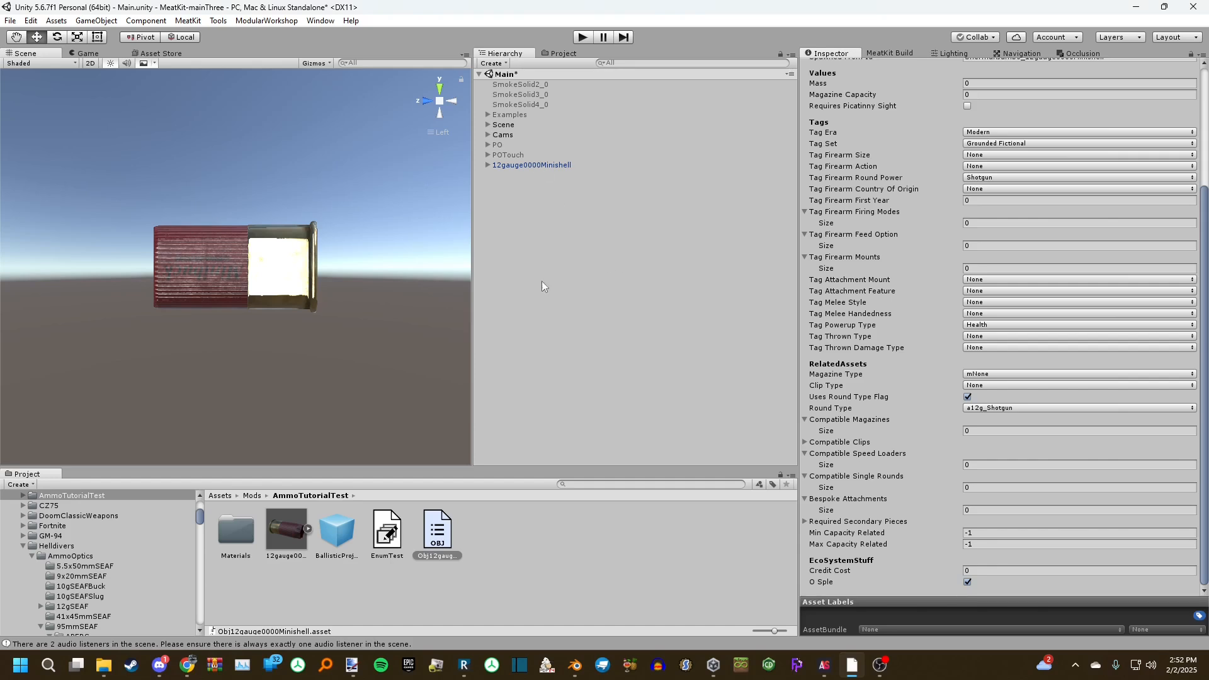
# Link the Obj12gauge0000Minishell asset to the 12gauge0000Minishell round prefab and apply the prefab changes
pyautogui.click(286, 529)
pyautogui.moveTo(449, 534); pyautogui.dragTo(1039, 441)
pyautogui.click(527, 164)
pyautogui.click(1131, 93)
pyautogui.click(470, 530)
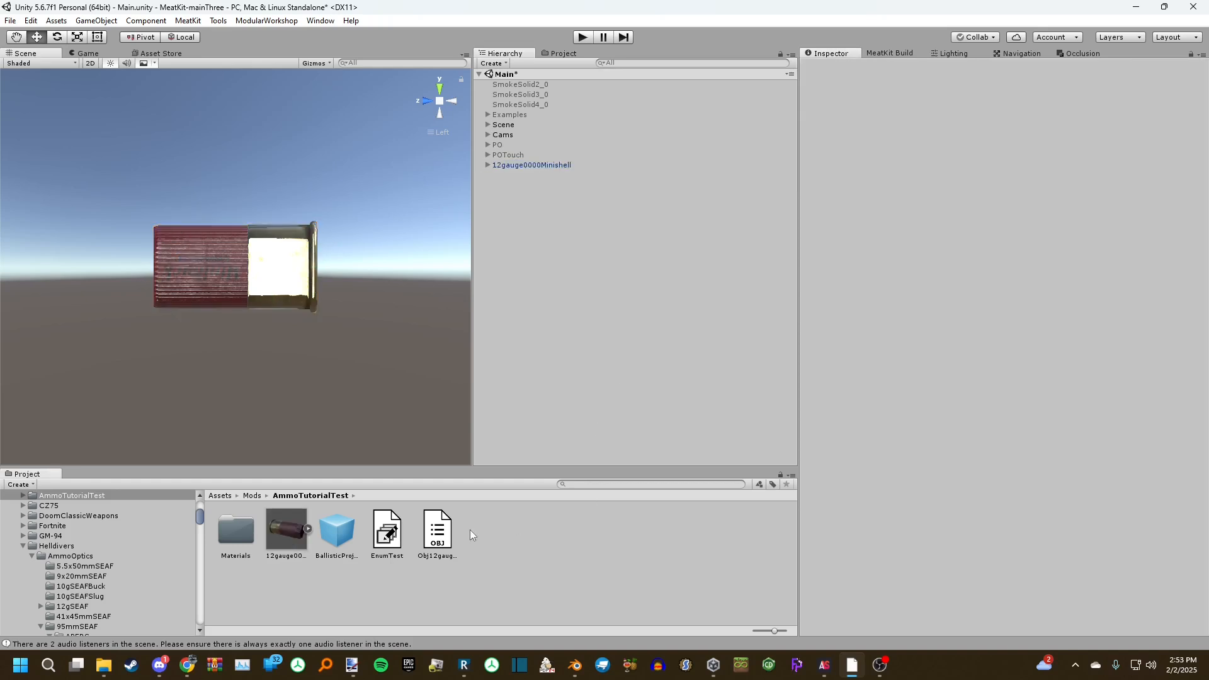
# Create an Otherloader SpawnerEntry asset named Entry12gauge0000Minishell in the AmmoTutorialTest folder
pyautogui.rightClick(505, 541)
pyautogui.moveTo(567, 299)
pyautogui.moveTo(756, 19)
pyautogui.moveTo(913, 46)
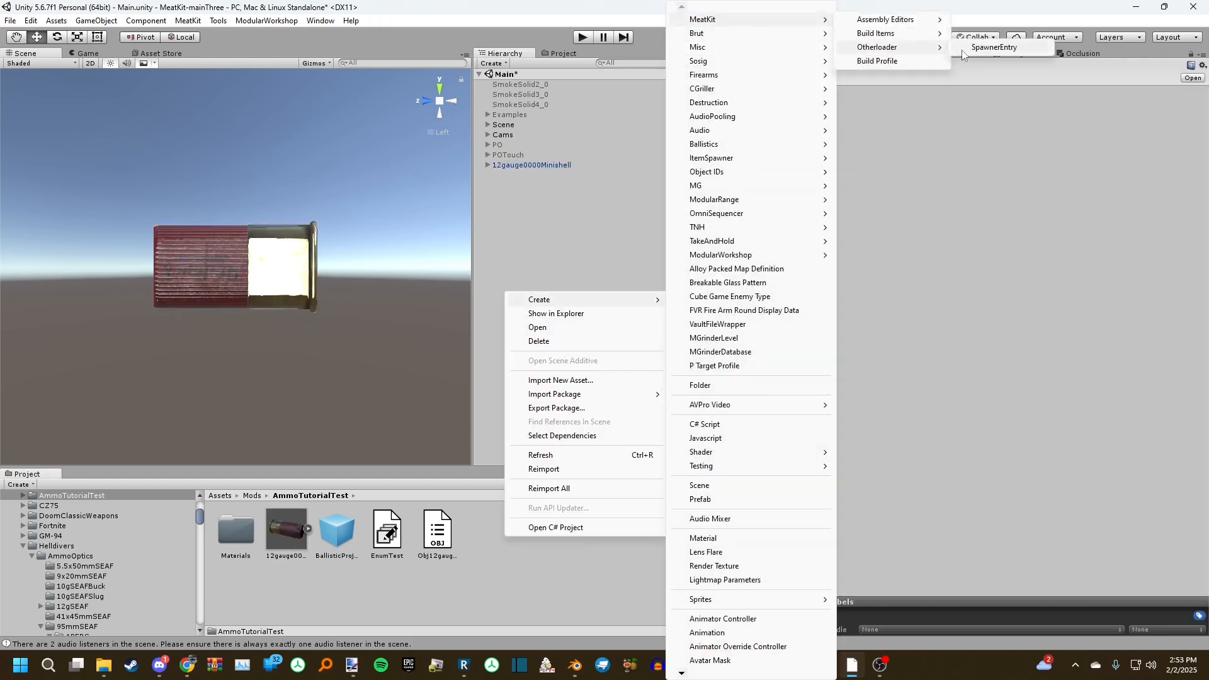
pyautogui.click(961, 49)
pyautogui.write('Entry12gauge0000Minishell')
pyautogui.press('Return')
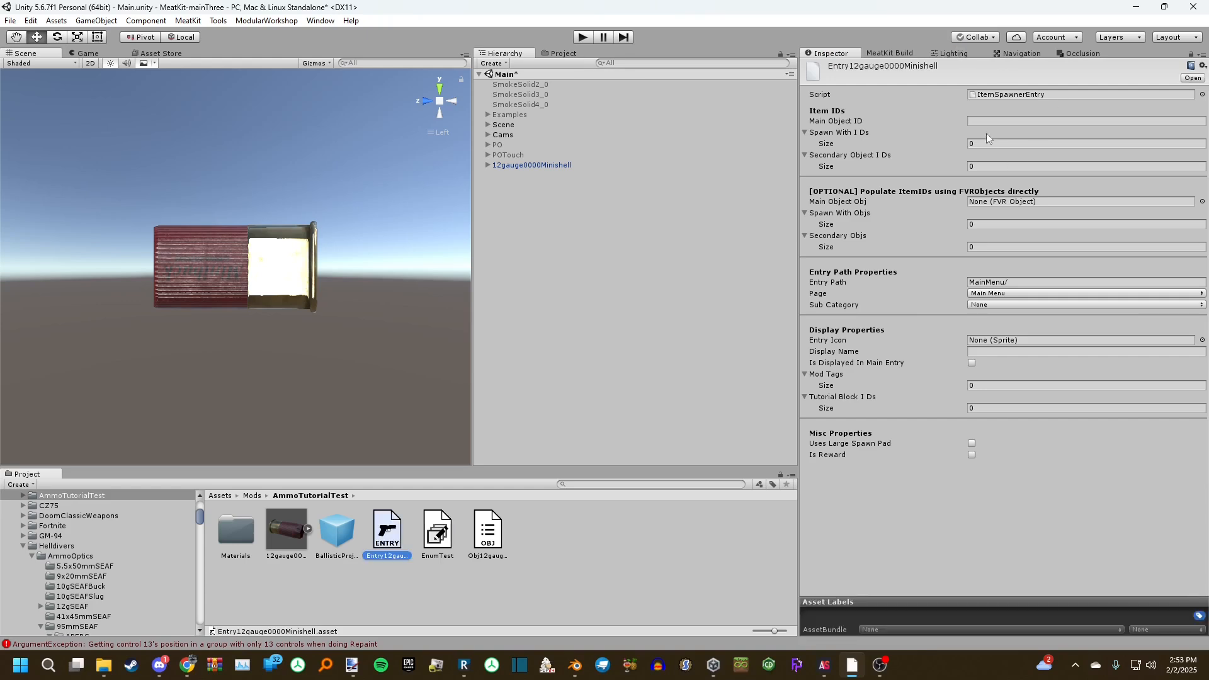
# Assign Obj12gauge0000Minishell as the spawner entry's Main Object Obj and set its Page to Ammo
pyautogui.moveTo(488, 517); pyautogui.dragTo(993, 199)
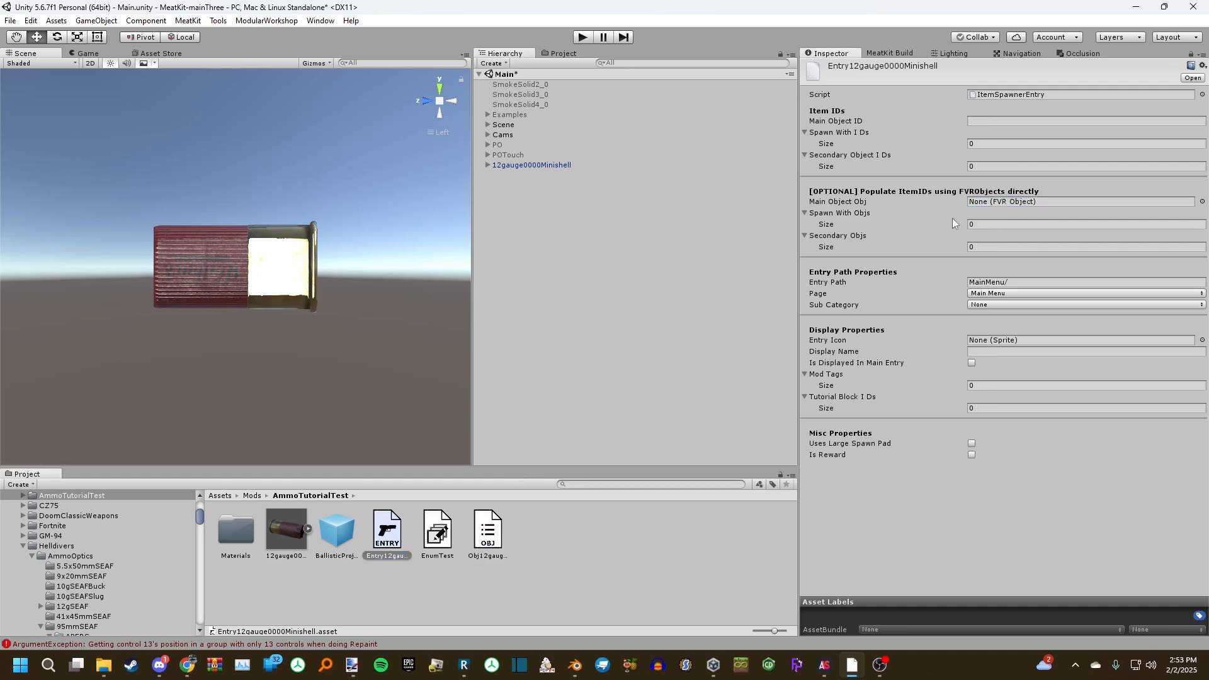
pyautogui.click(509, 528)
pyautogui.click(393, 541)
pyautogui.moveTo(499, 534); pyautogui.dragTo(995, 202)
pyautogui.click(997, 295)
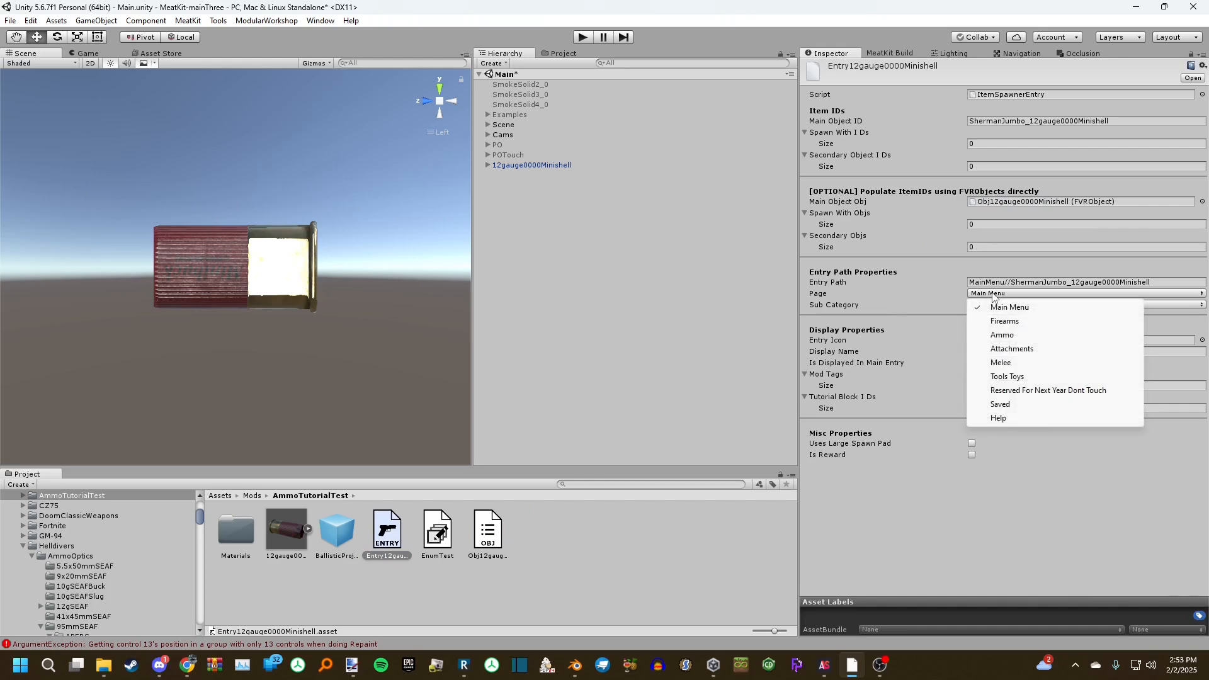
pyautogui.click(1001, 335)
pyautogui.click(996, 282)
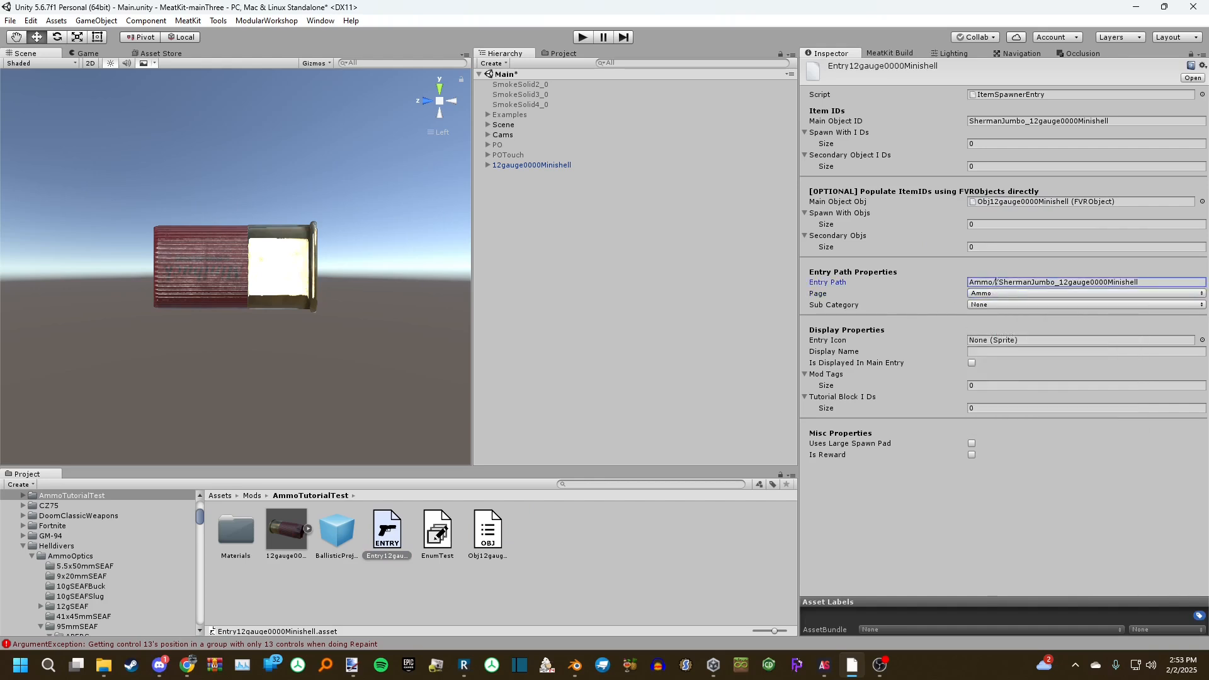
pyautogui.click(1014, 302)
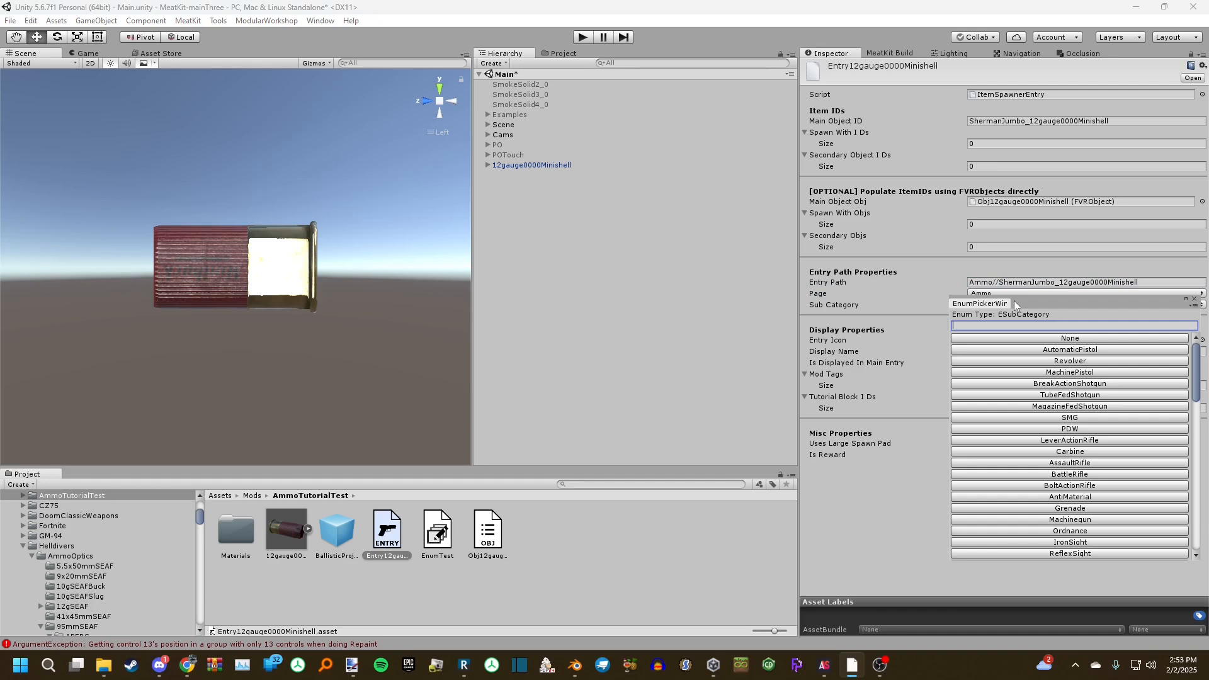
pyautogui.write('Cartr')
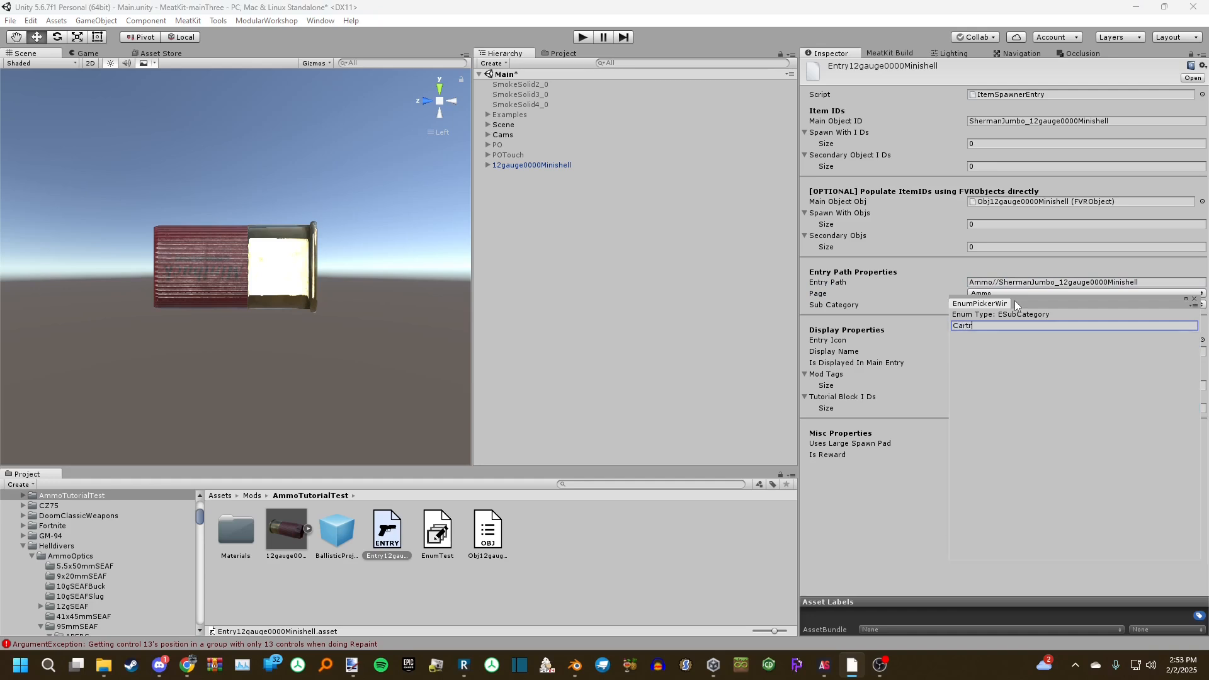
pyautogui.click(1195, 299)
# Change the spawner entry's Entry Path to Ammo/Cartridge/ShermanJumbo_12gauge0000Minishell
pyautogui.click(995, 282)
pyautogui.click(996, 282)
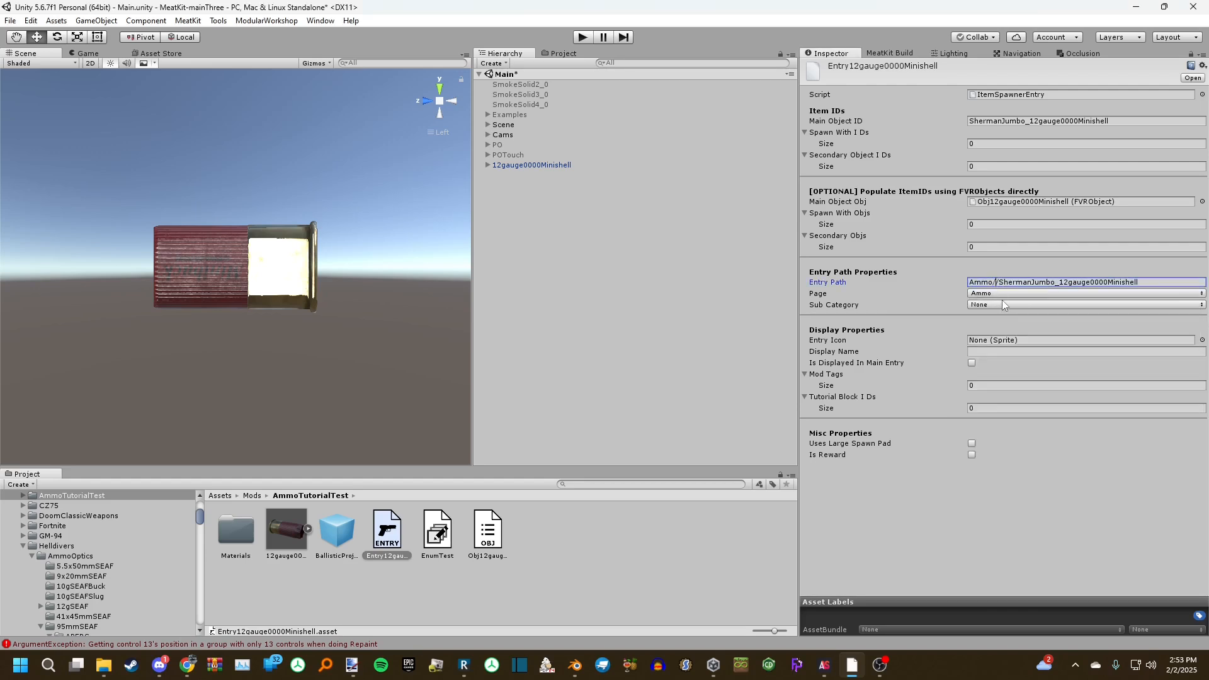
pyautogui.write('Cartridge')
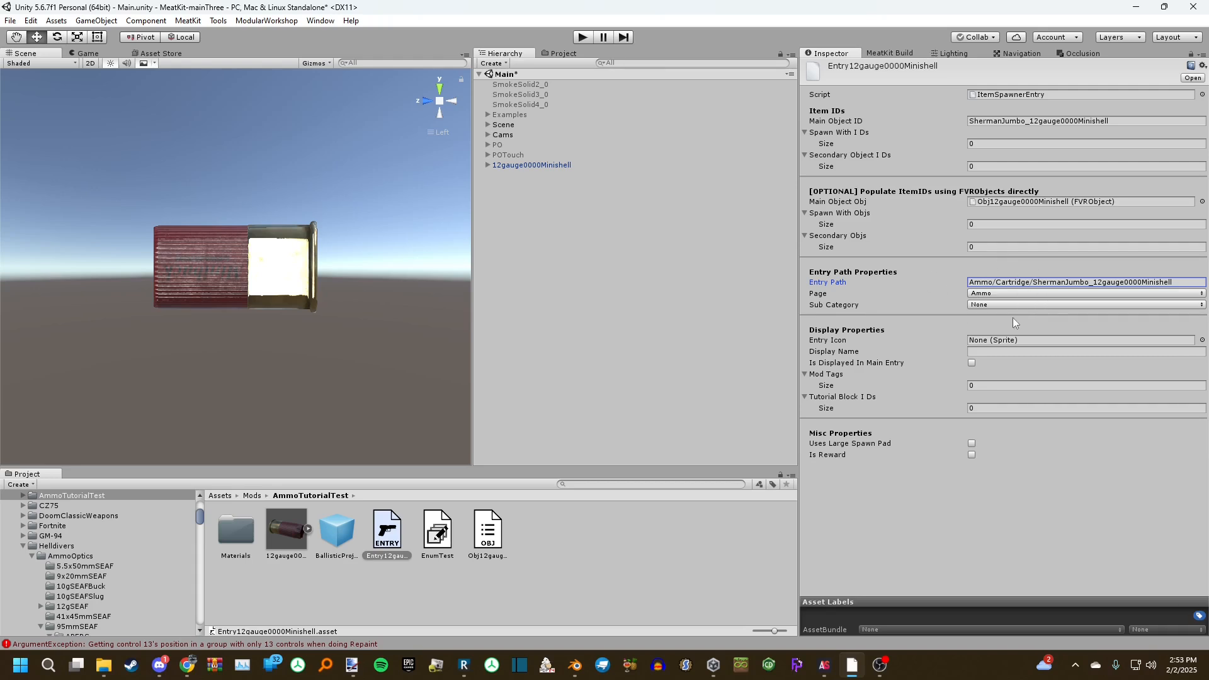
pyautogui.click(986, 305)
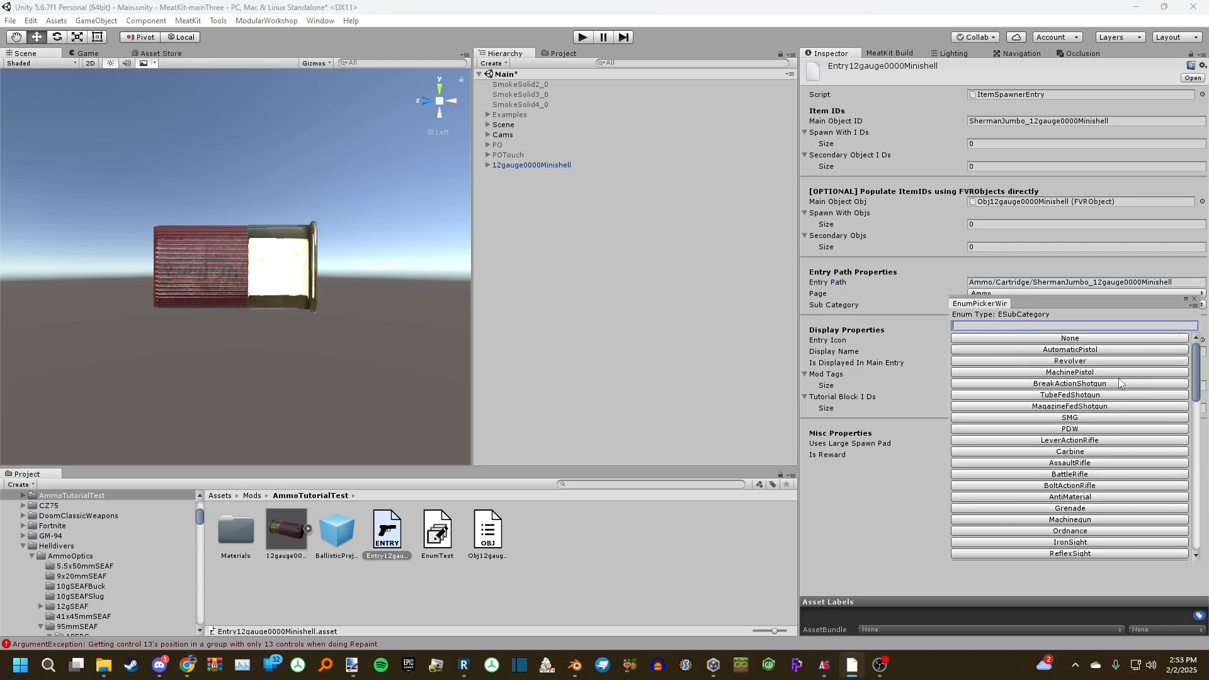
pyautogui.click(1056, 571)
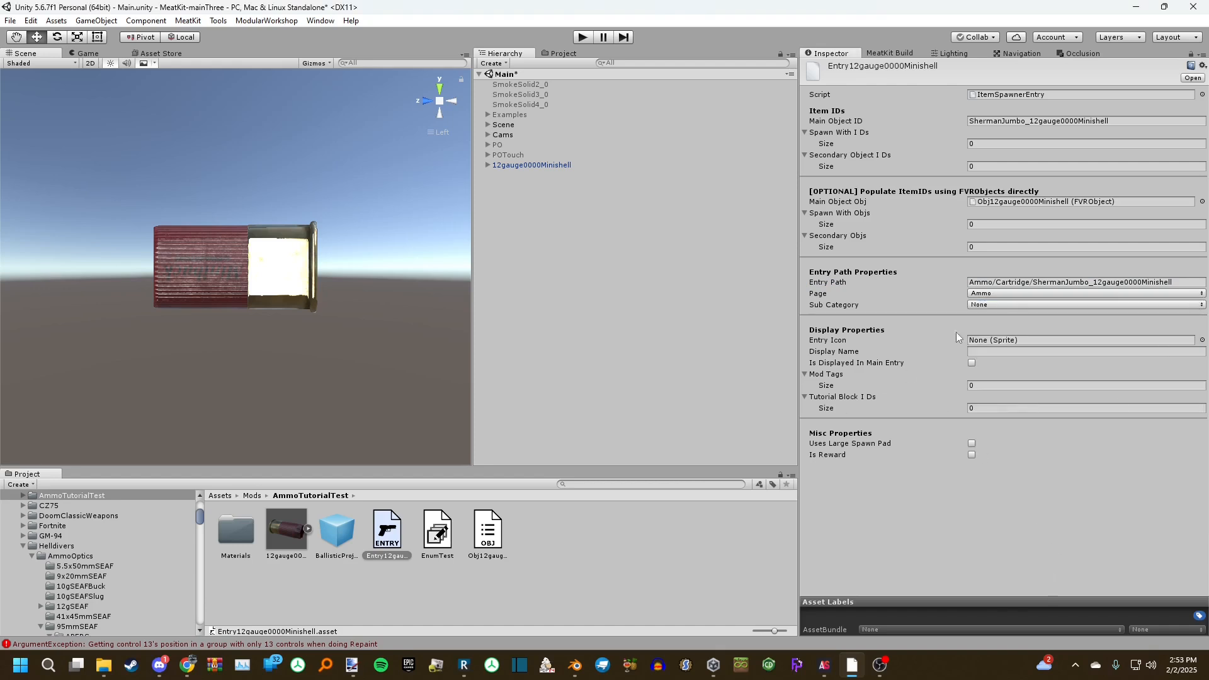
# Assign the MinibuckShell sprite as the spawner entry's Entry Icon
pyautogui.click(1203, 340)
pyautogui.write('minibuc')
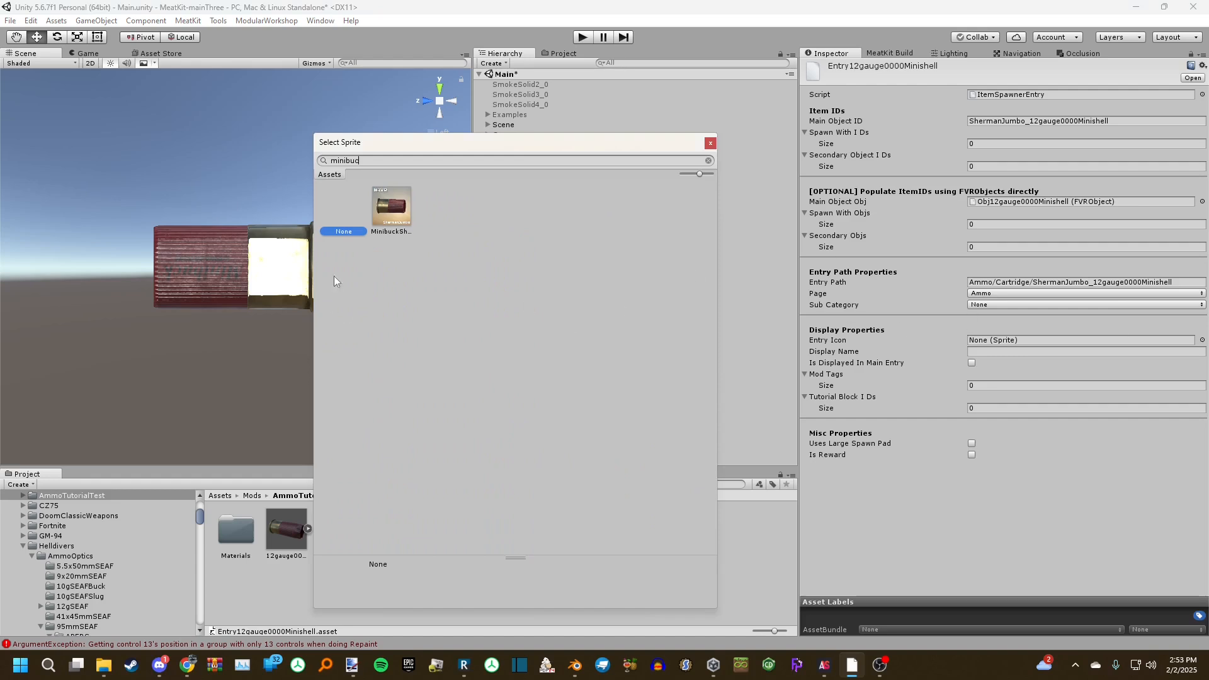
pyautogui.doubleClick(391, 206)
# Set the spawner entry's Display Name to 12 gauge 0000 Minibuck and enable Is Displayed In Main Entry
pyautogui.click(977, 350)
pyautogui.write('12 gauge 0000 Minibuck')
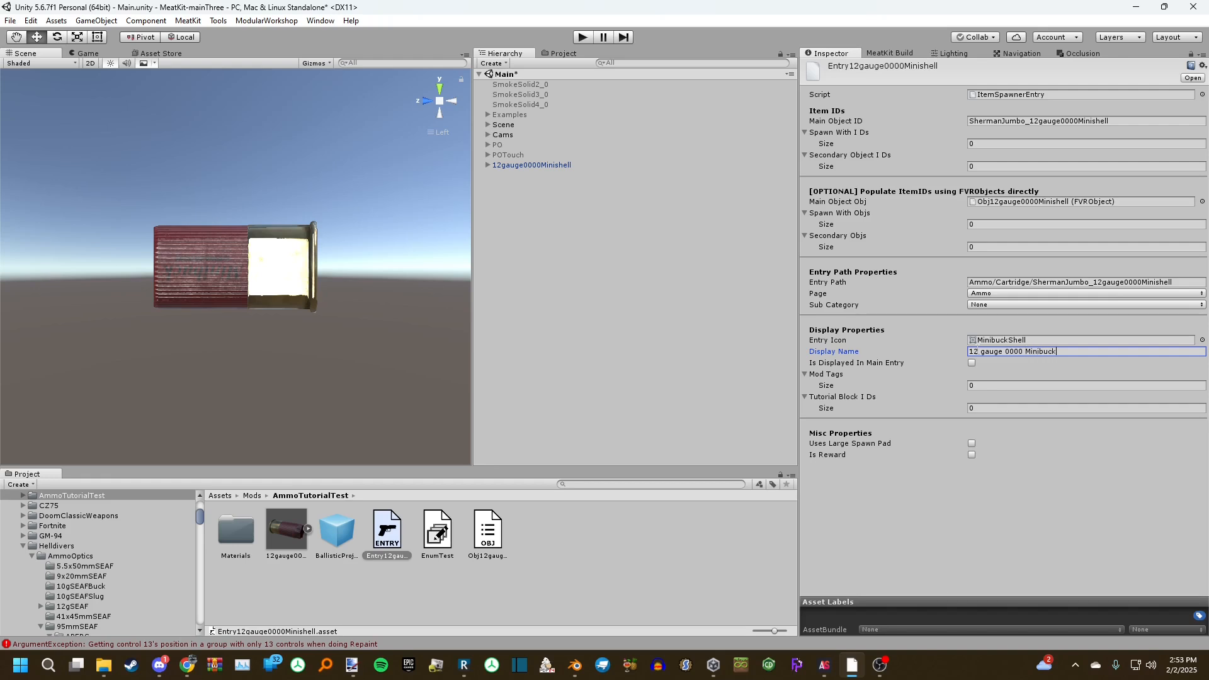
pyautogui.click(972, 362)
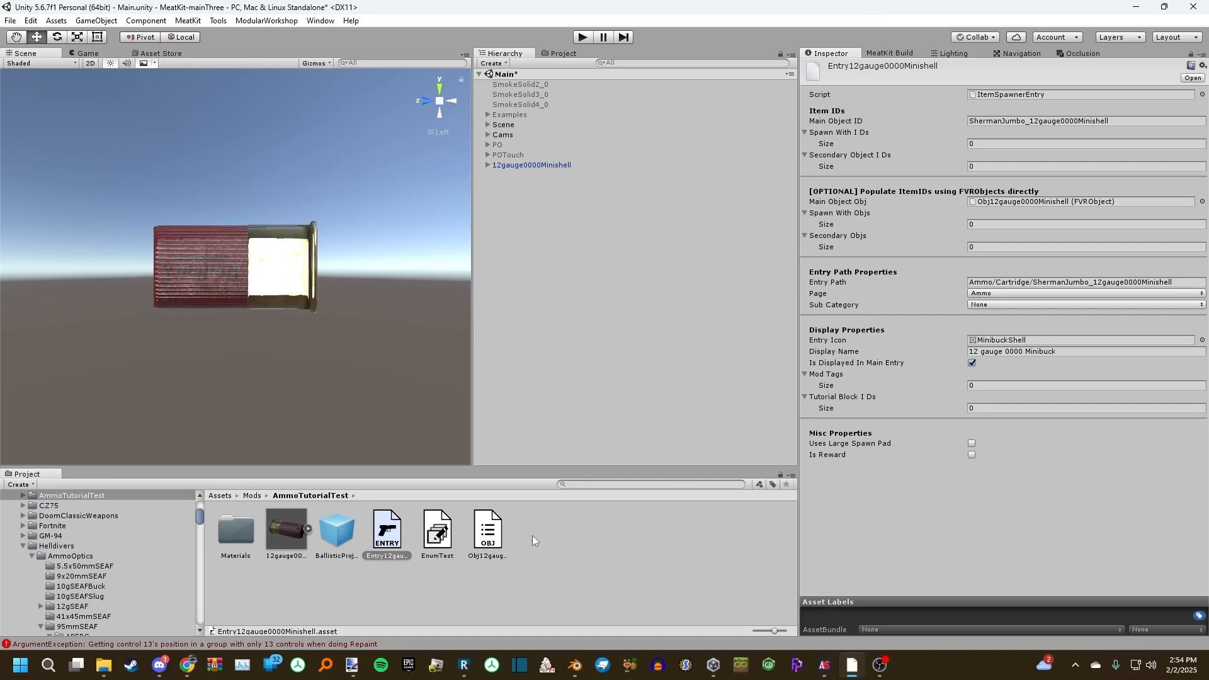
pyautogui.click(533, 556)
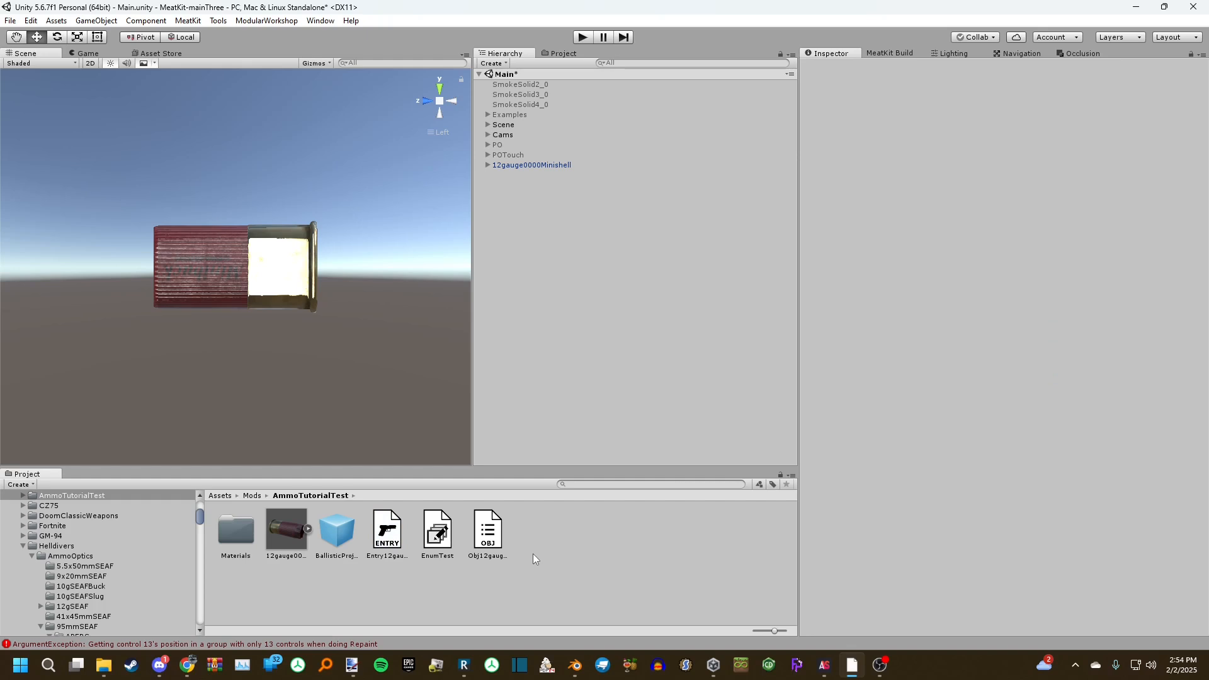
pyautogui.rightClick(532, 559)
pyautogui.moveTo(567, 318)
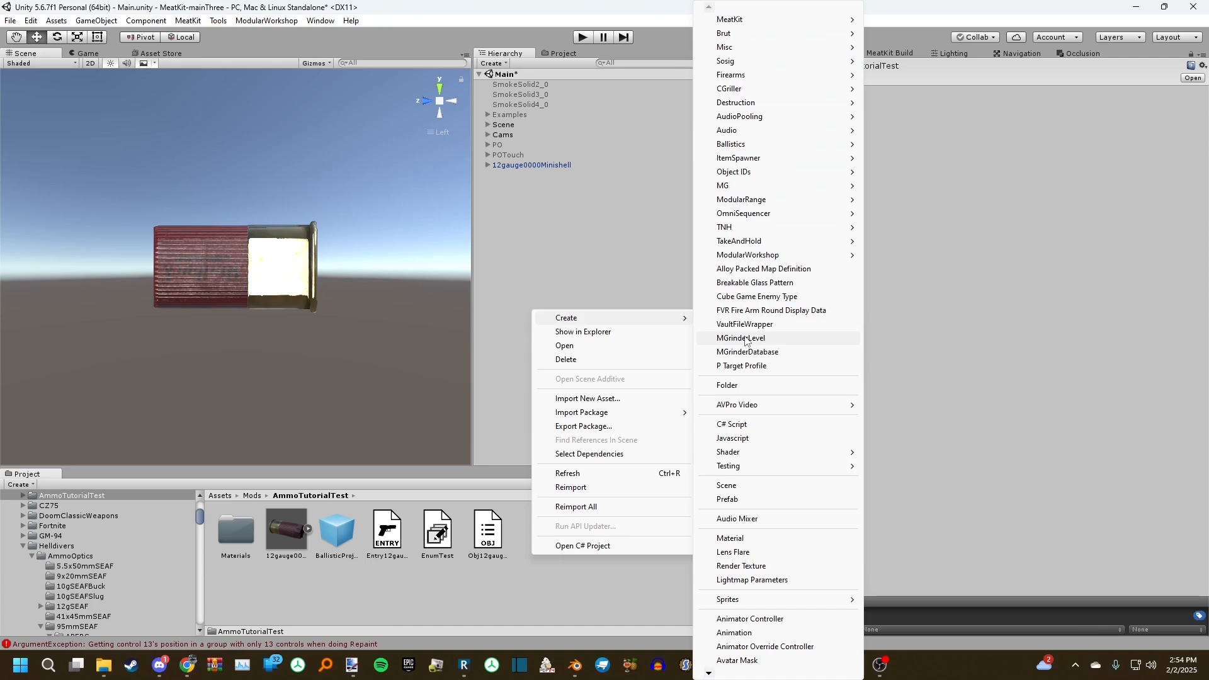
pyautogui.click(518, 592)
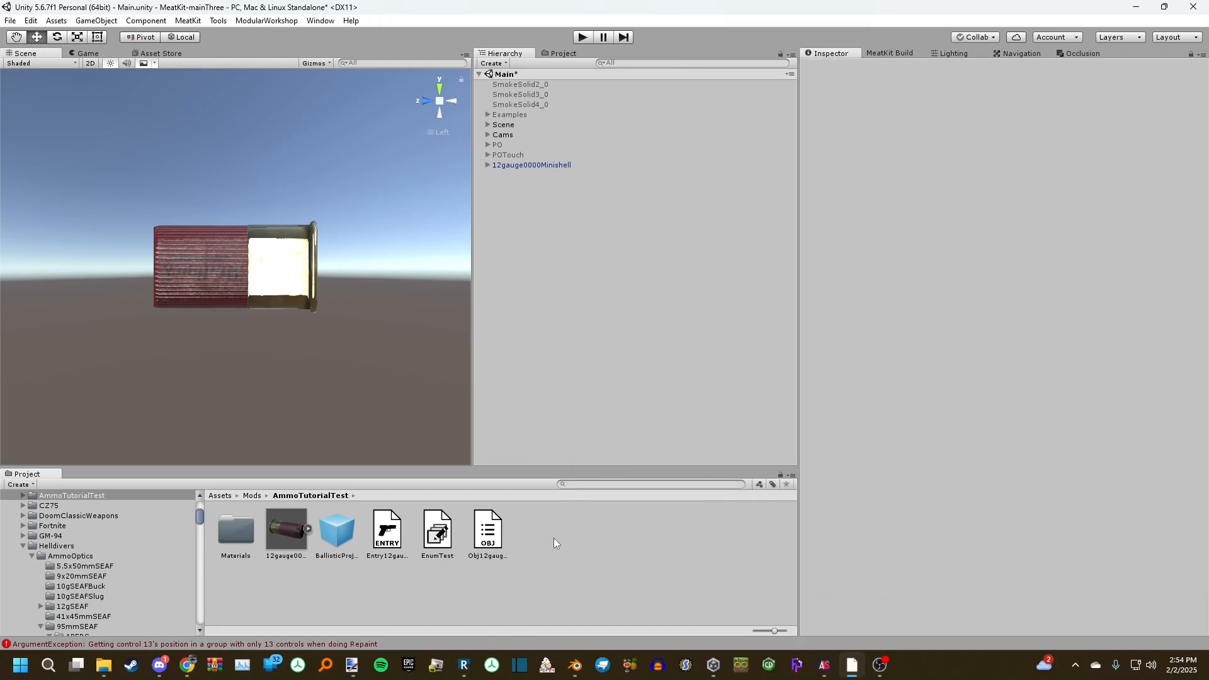
# Create an FVR Fire Arm Round Display Data asset named DisplayData0000buckshotMinishell in the AmmoTutorialTest folder
pyautogui.rightClick(554, 542)
pyautogui.moveTo(615, 302)
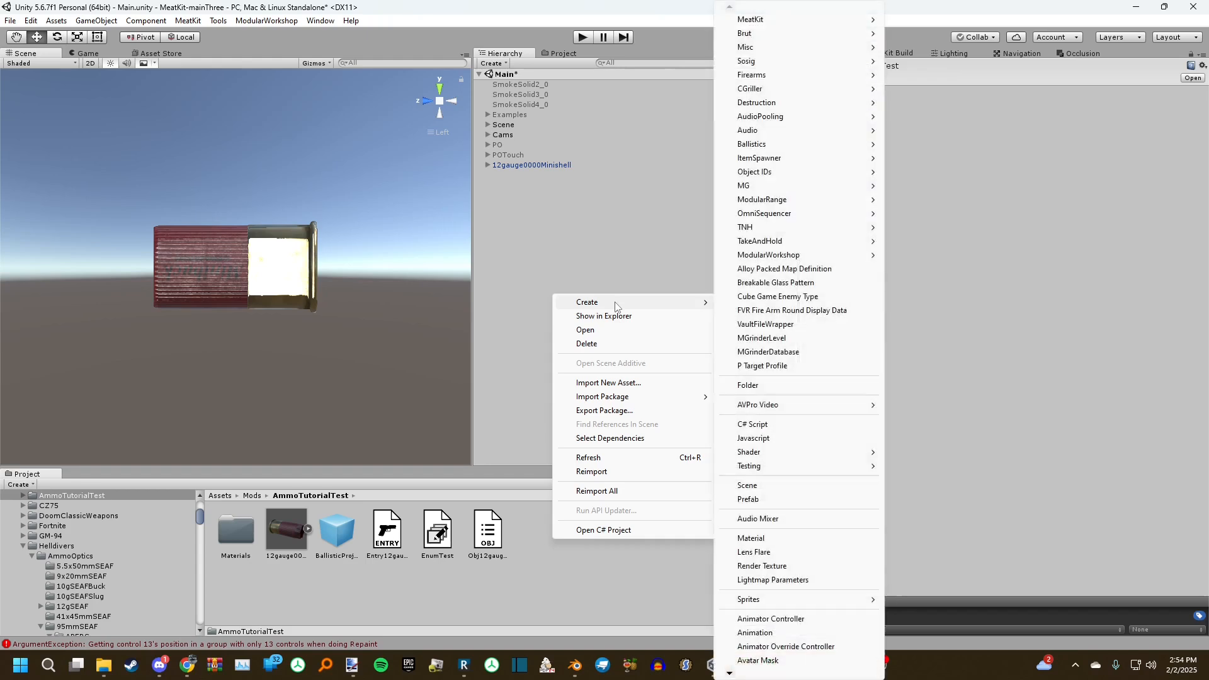
pyautogui.click(771, 311)
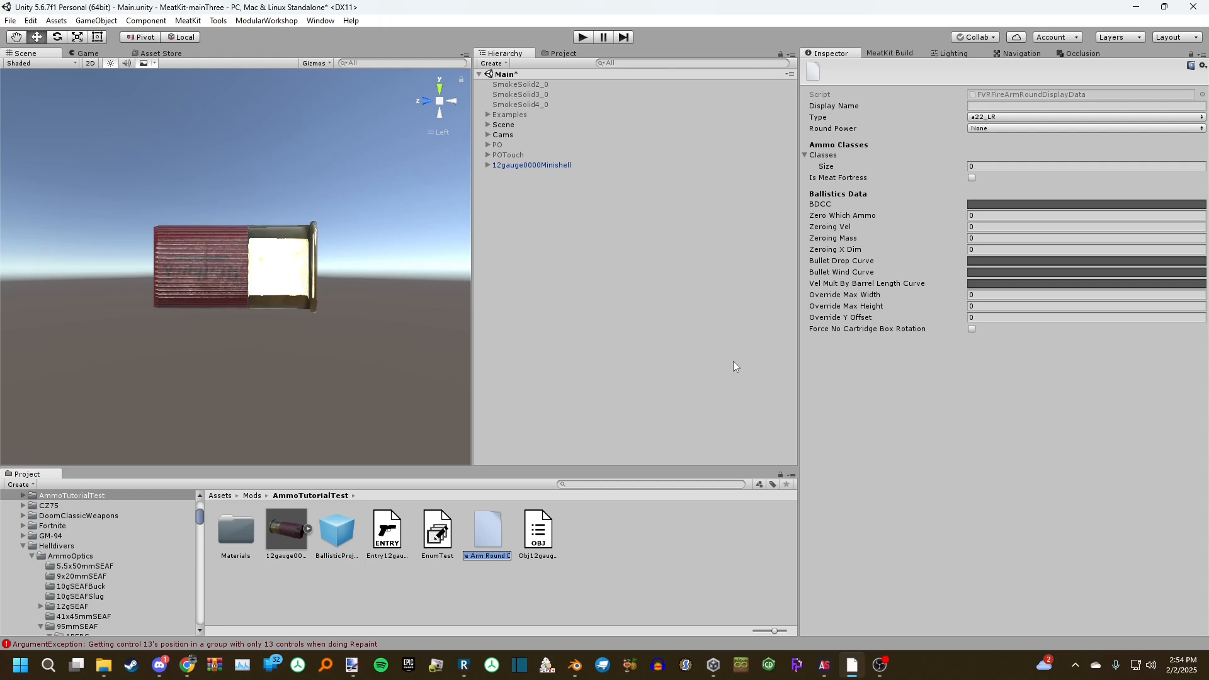
pyautogui.write('DisplayData0000BuckshotMinishell')
pyautogui.press('Return')
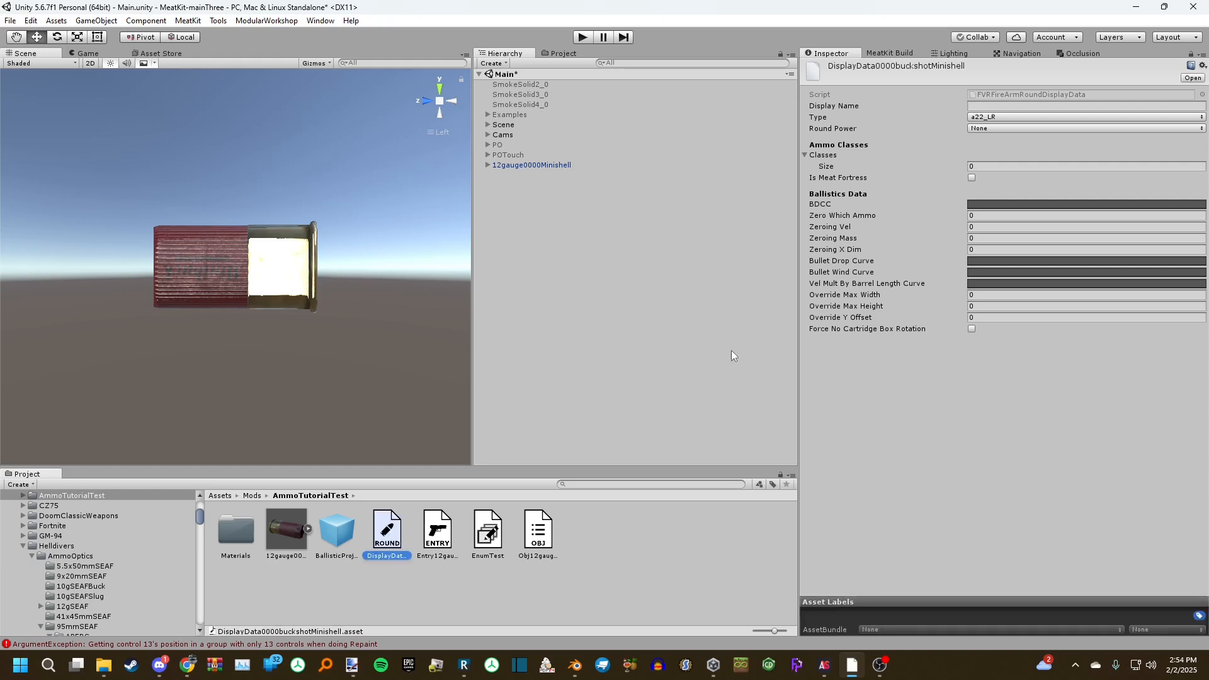
# Set the round display data's Type to a12g_Shotgun and its Display Name to 12 Gauge
pyautogui.click(981, 105)
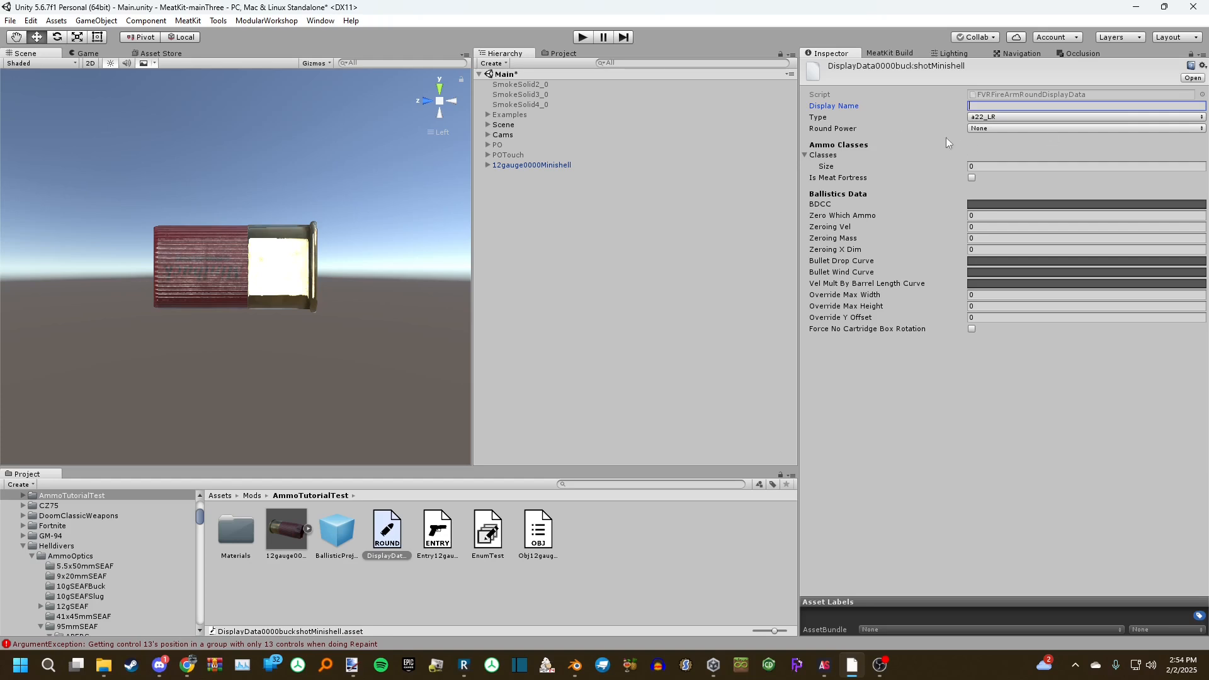
pyautogui.click(984, 117)
pyautogui.write('a12')
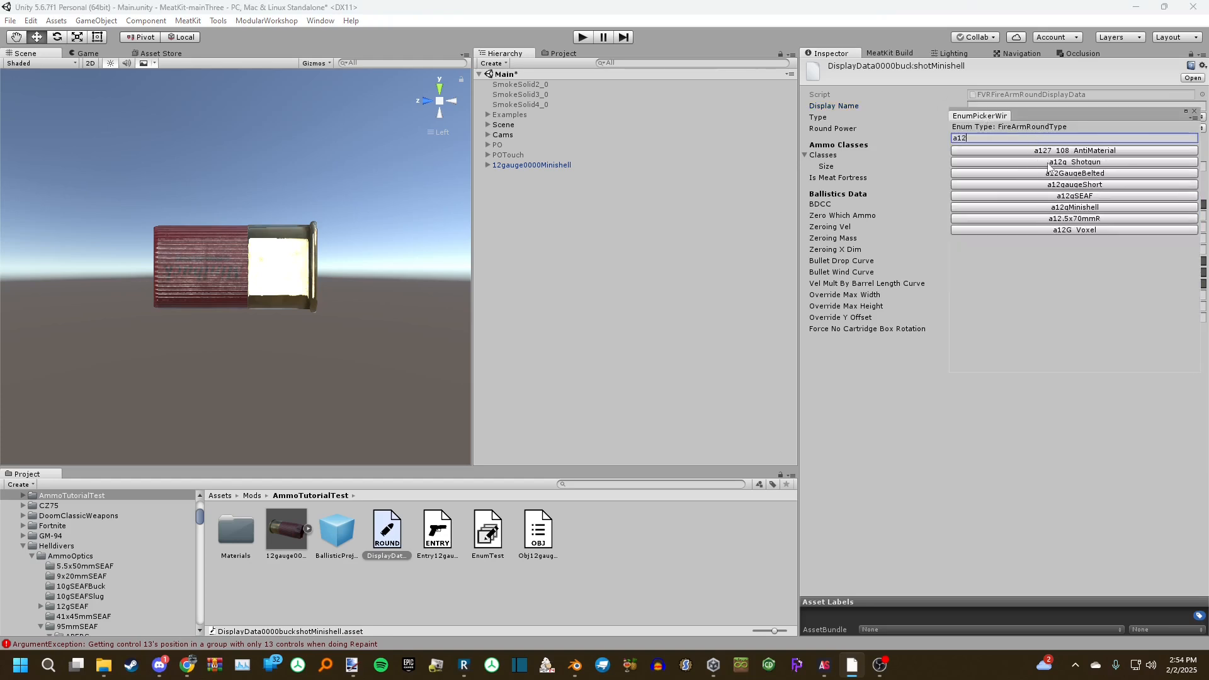
pyautogui.click(1046, 160)
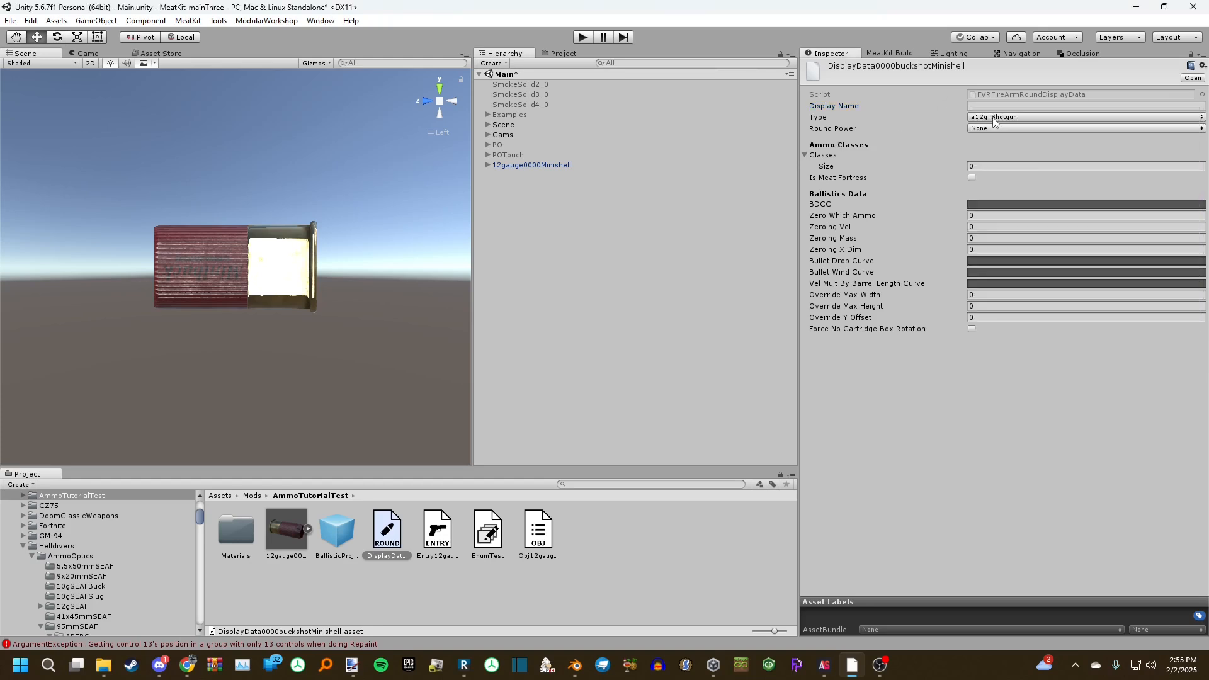
pyautogui.click(984, 106)
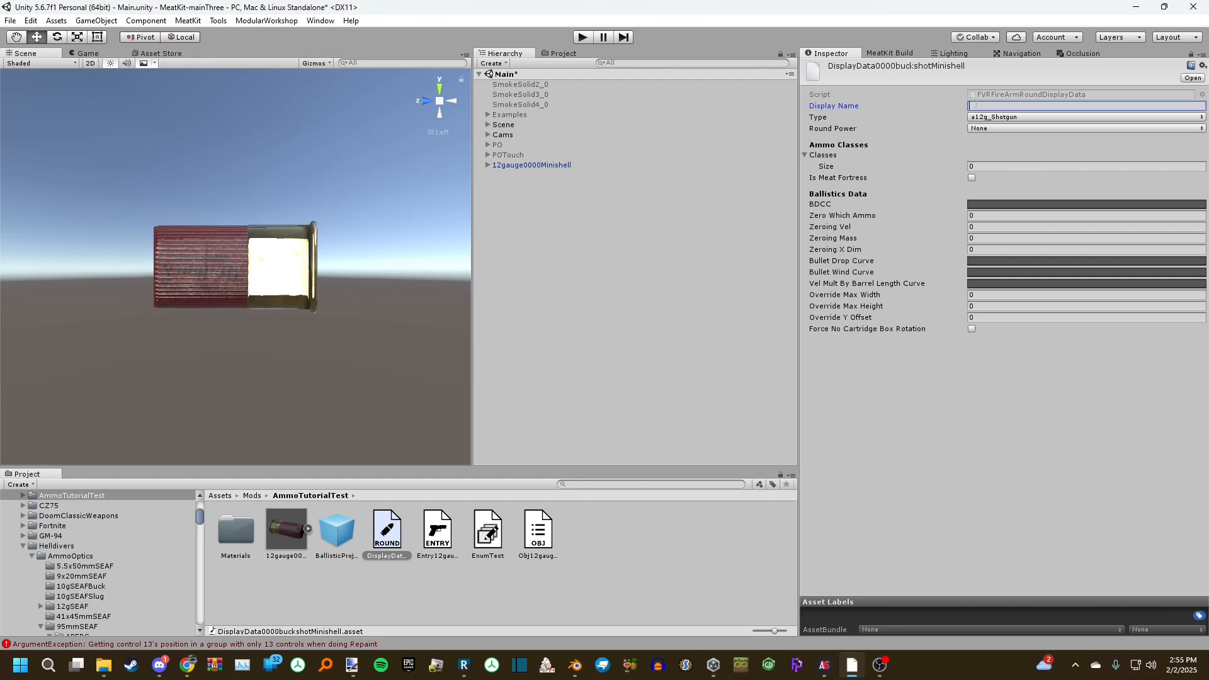
pyautogui.write('12 Gauge')
pyautogui.press('Return')
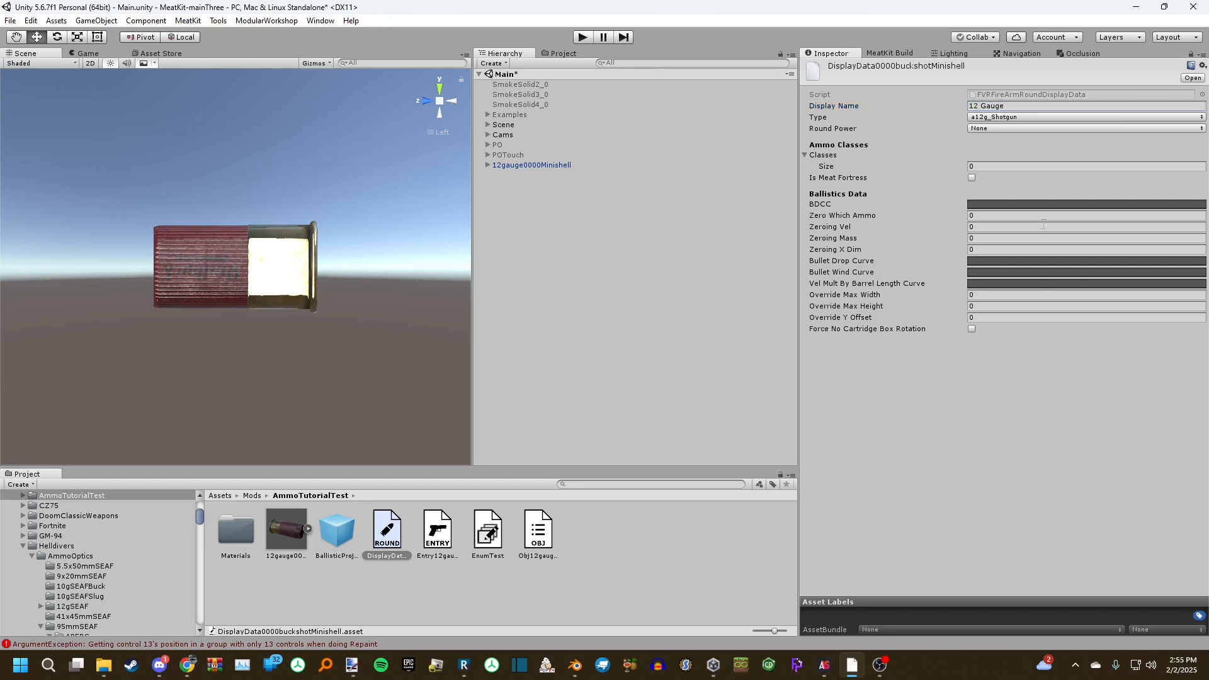
# Set the round display data's Round Power to Shotgun
pyautogui.click(985, 129)
pyautogui.click(1033, 184)
pyautogui.click(988, 129)
pyautogui.click(1033, 184)
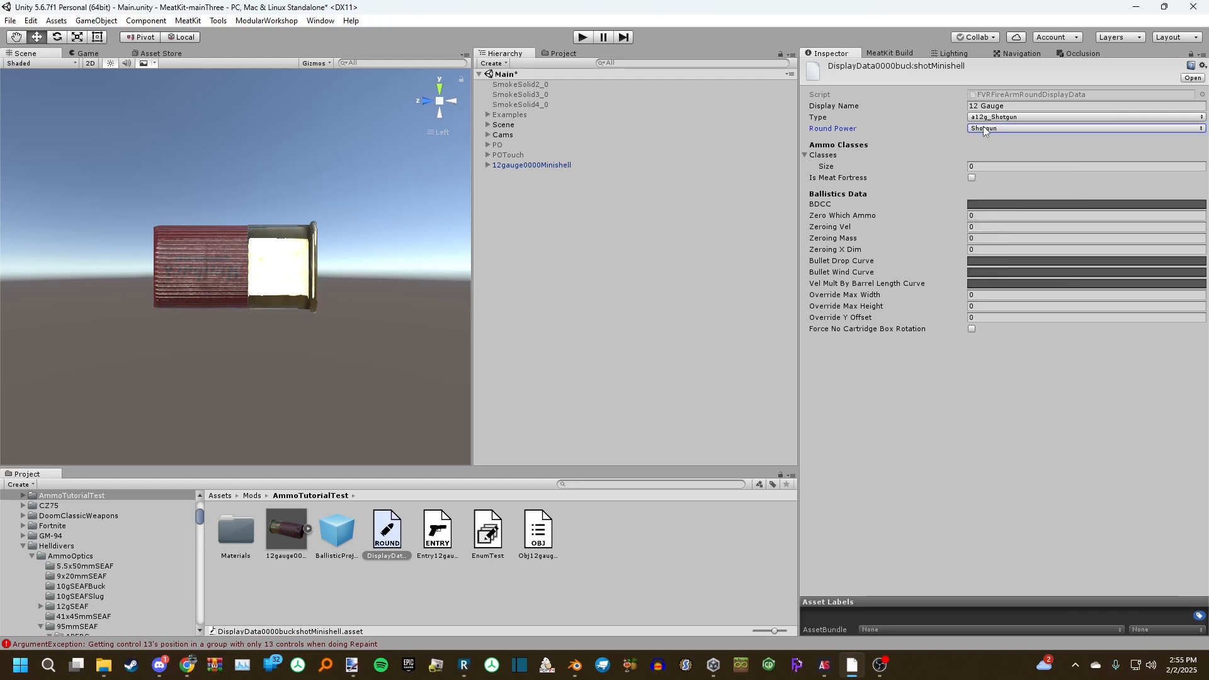
# Set the Classes size to 1 in the round display data's ammo classes
pyautogui.click(1014, 167)
pyautogui.write('1')
pyautogui.press('Return')
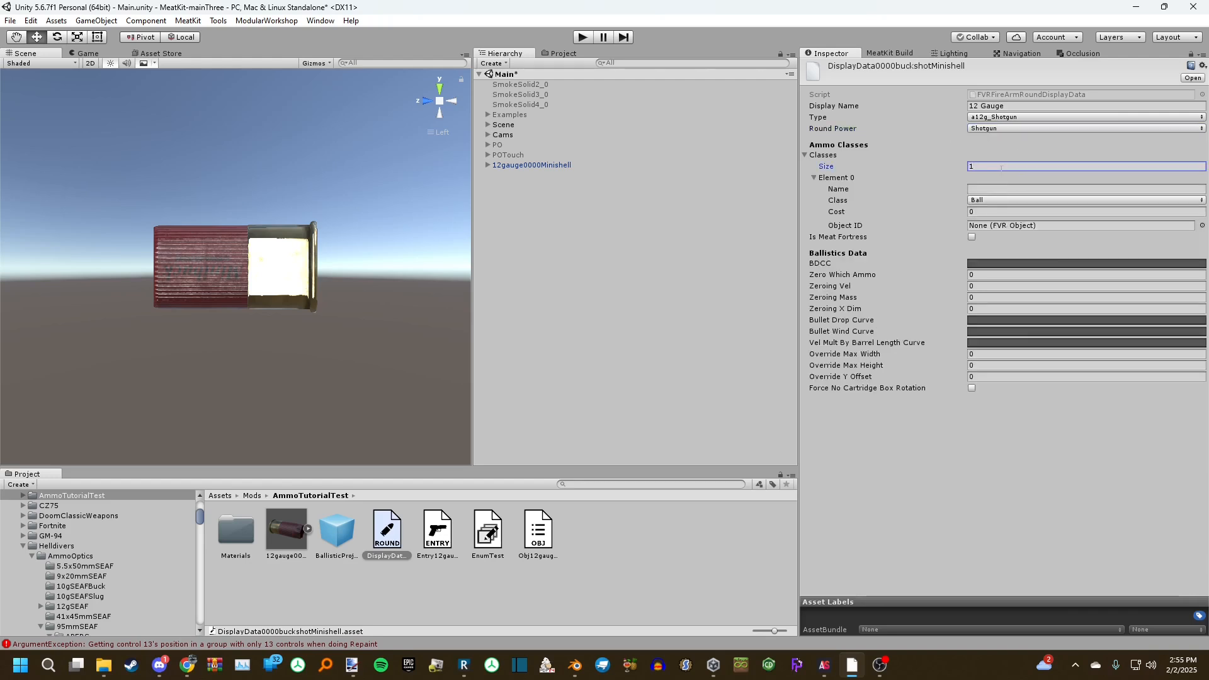
# Try a Classes size of 3 for the round display data and return it to 1
pyautogui.click(988, 165)
pyautogui.write('3')
pyautogui.press('Return')
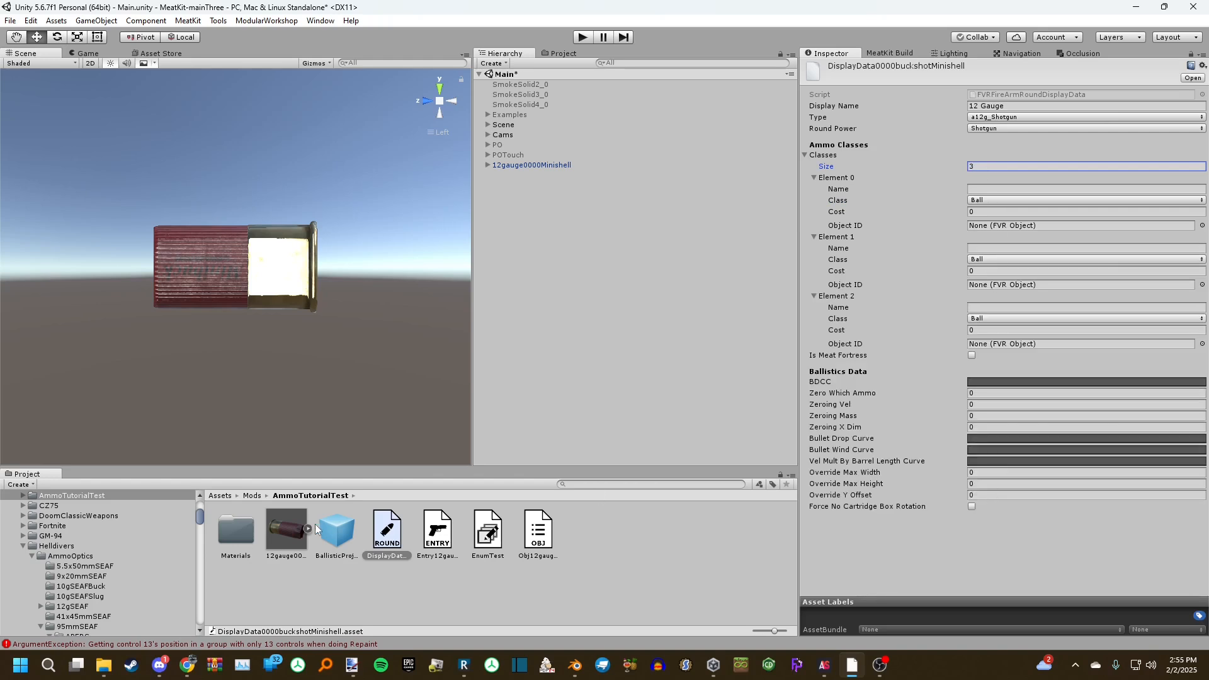
pyautogui.click(996, 166)
pyautogui.write('1')
pyautogui.press('Return')
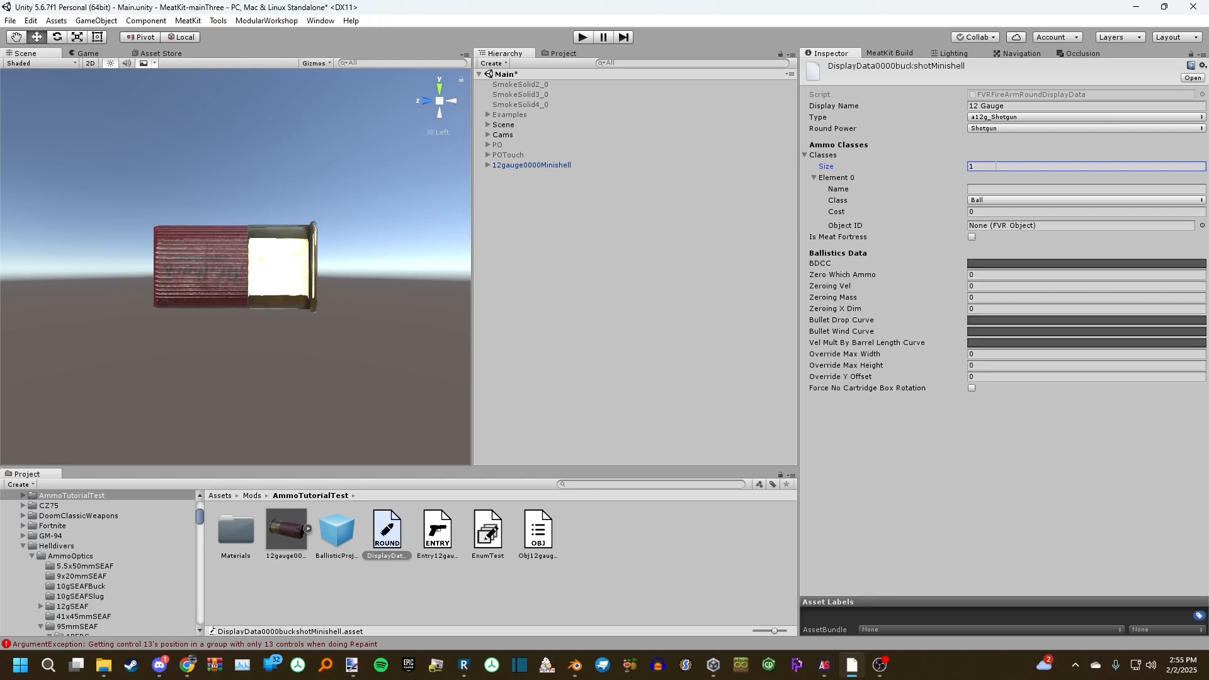
# Name the ammo class 0000 Minishell Buckshot and set its Class to MegaBuckShot
pyautogui.click(987, 189)
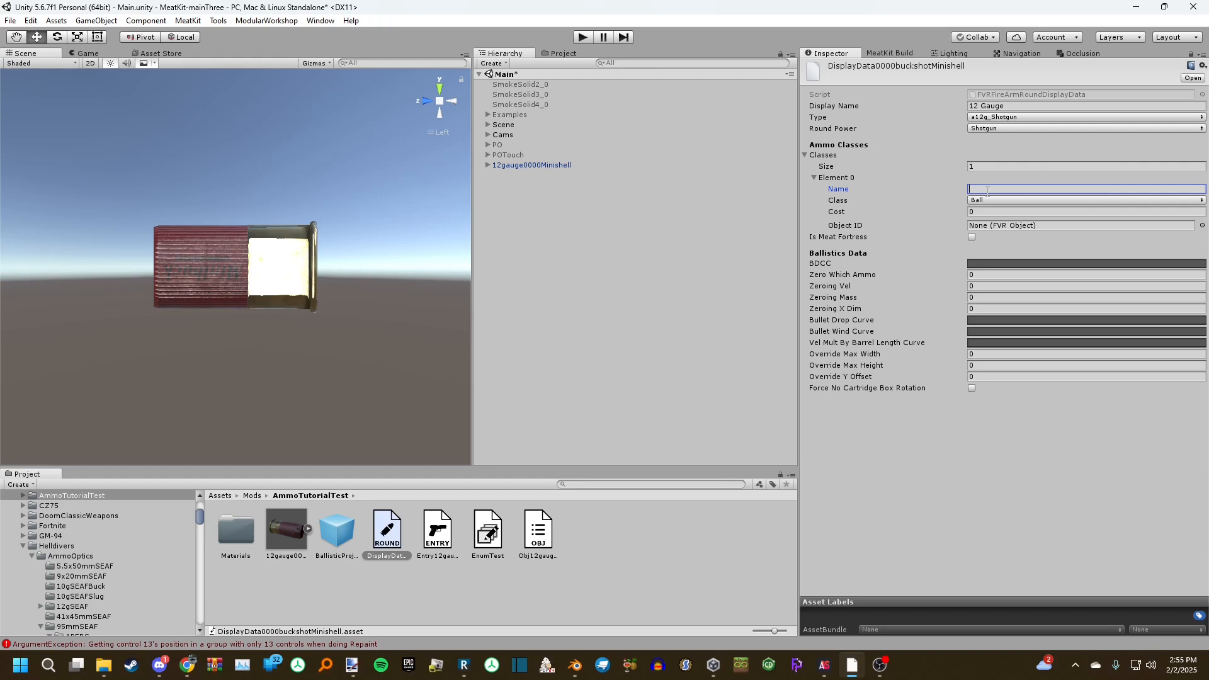
pyautogui.write('0000 Minishell Buckshot')
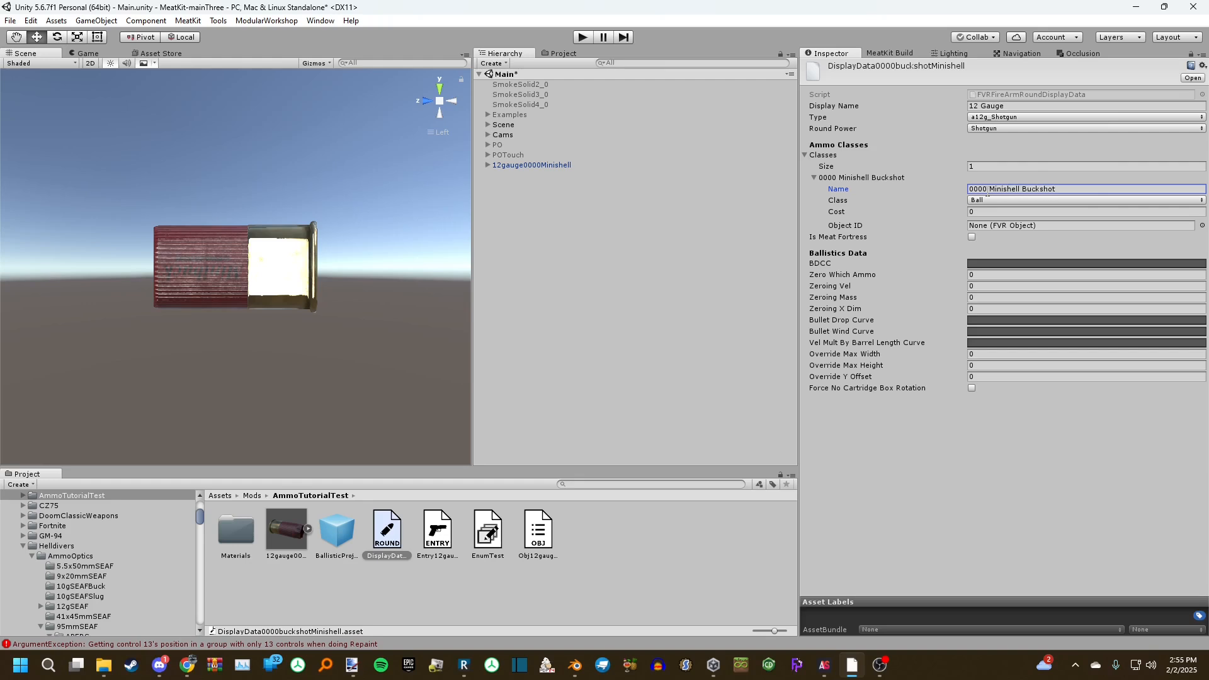
pyautogui.click(1025, 474)
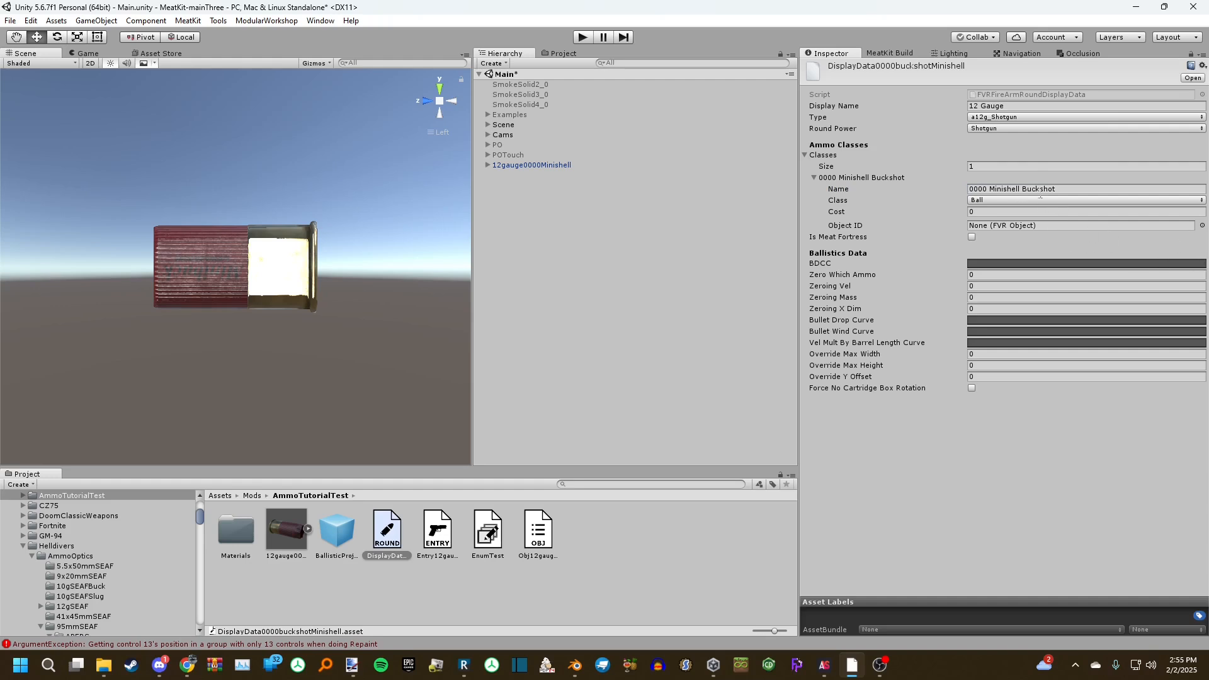
pyautogui.click(986, 200)
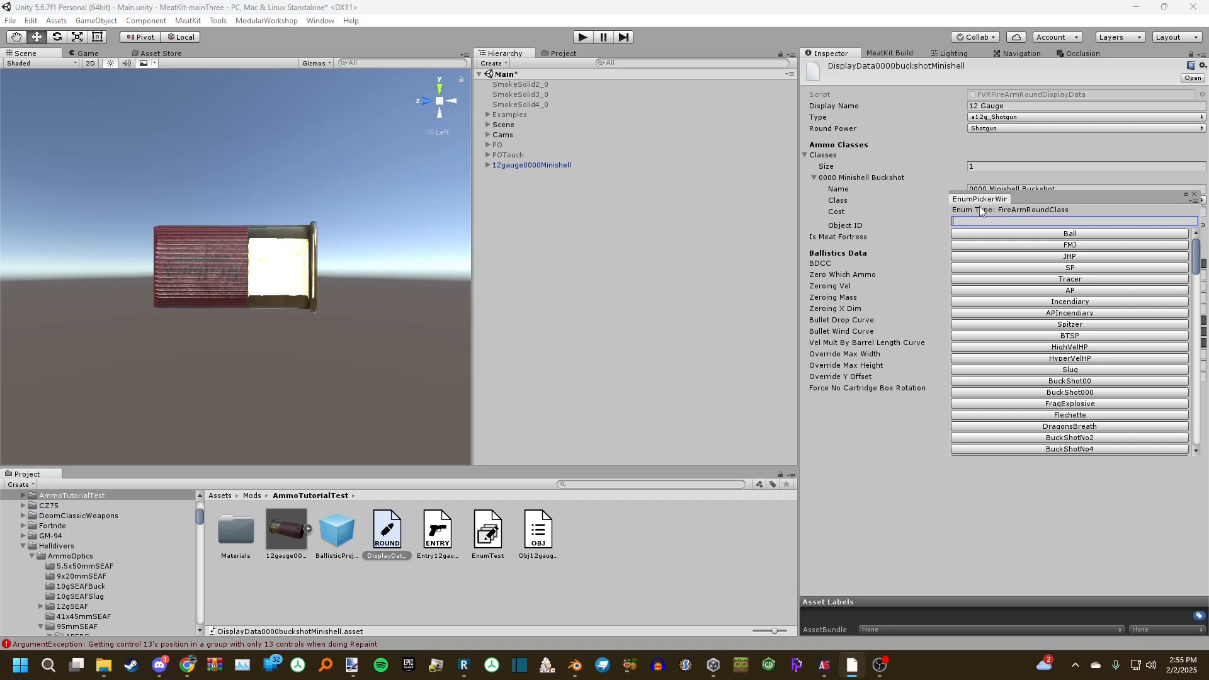
pyautogui.write('Mega')
pyautogui.click(995, 245)
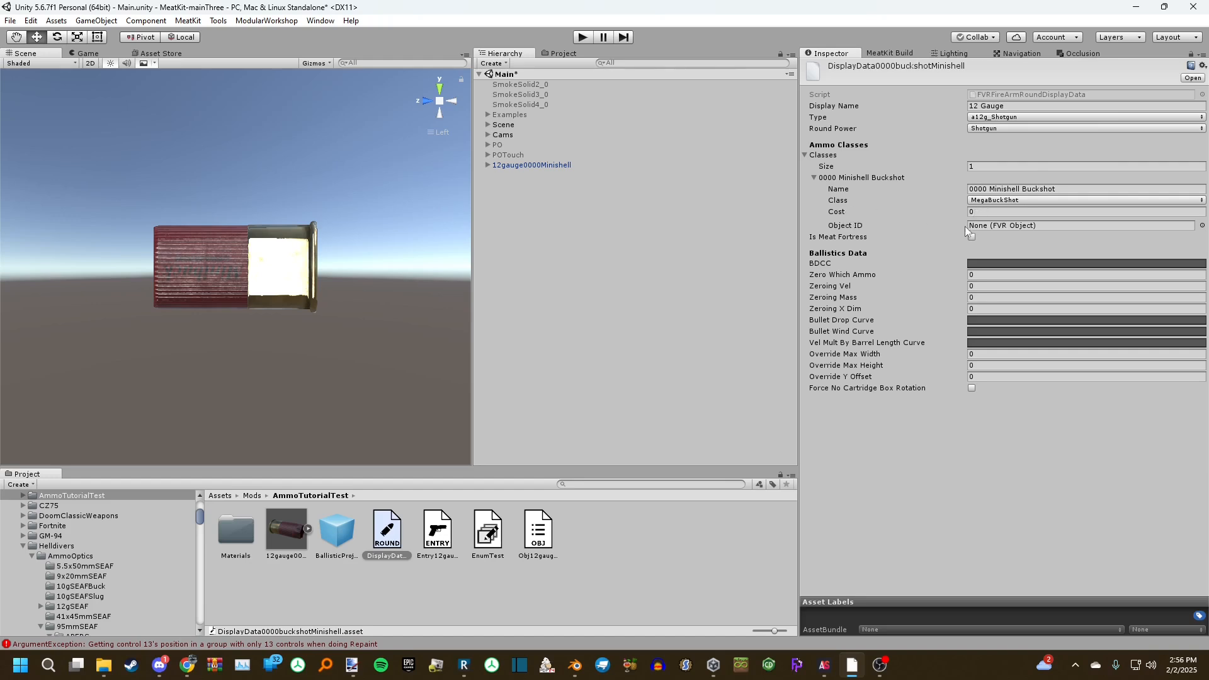
# Assign Obj12gauge0000Minishell as the ammo class's Object ID and compare the class settings with the 12gauge0000Minishell prefab's FireArm Round Config
pyautogui.moveTo(980, 230); pyautogui.dragTo(980, 228)
pyautogui.click(267, 531)
pyautogui.scroll(-10, 995, 368)
pyautogui.scroll(-4, 992, 379)
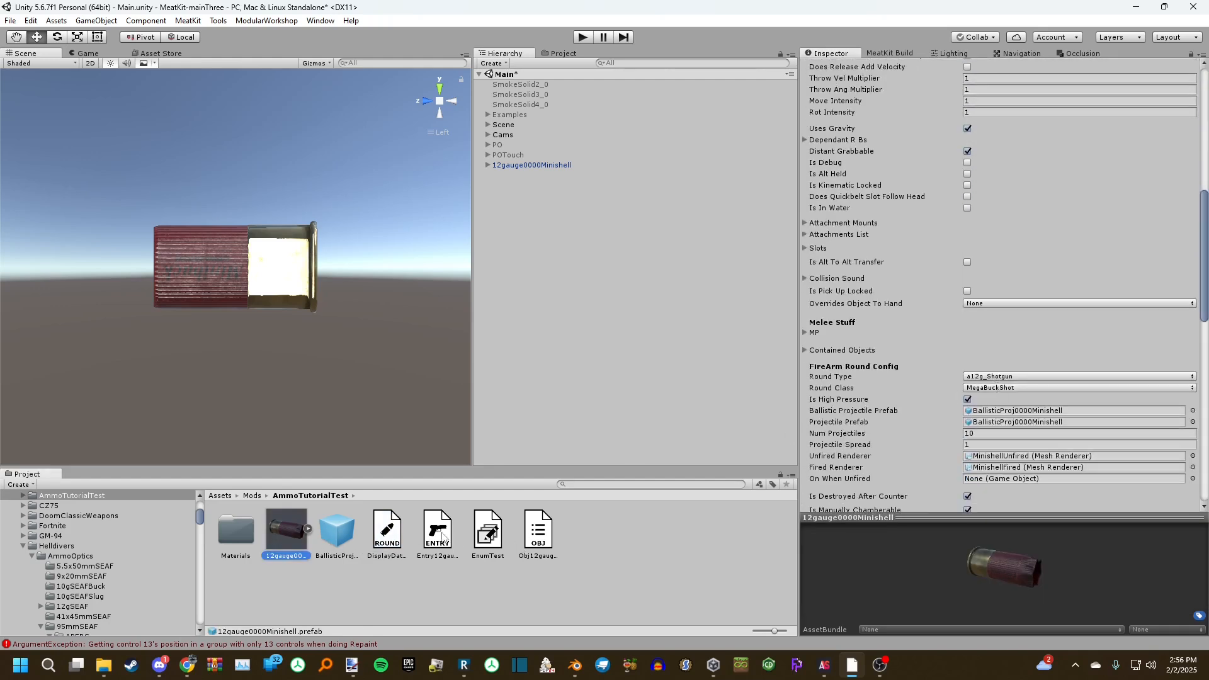
pyautogui.click(396, 534)
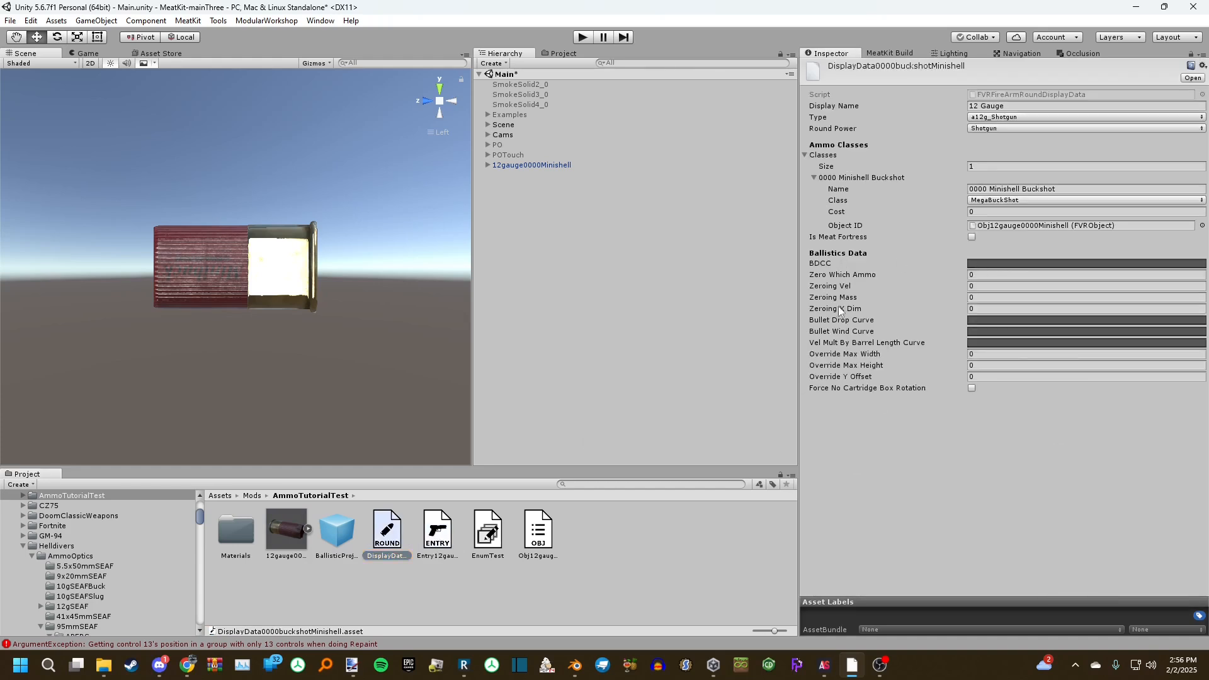
# Open the BDCC curve's presets and reveal the current preset library's location in File Explorer
pyautogui.click(990, 263)
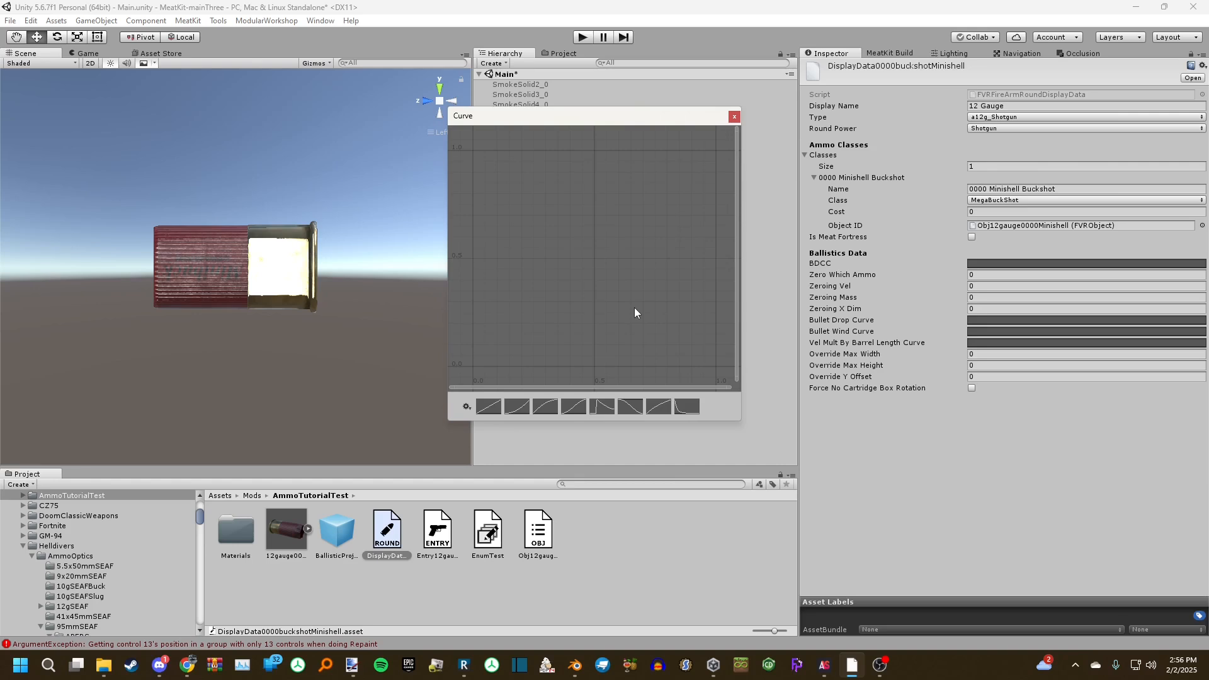
pyautogui.click(468, 406)
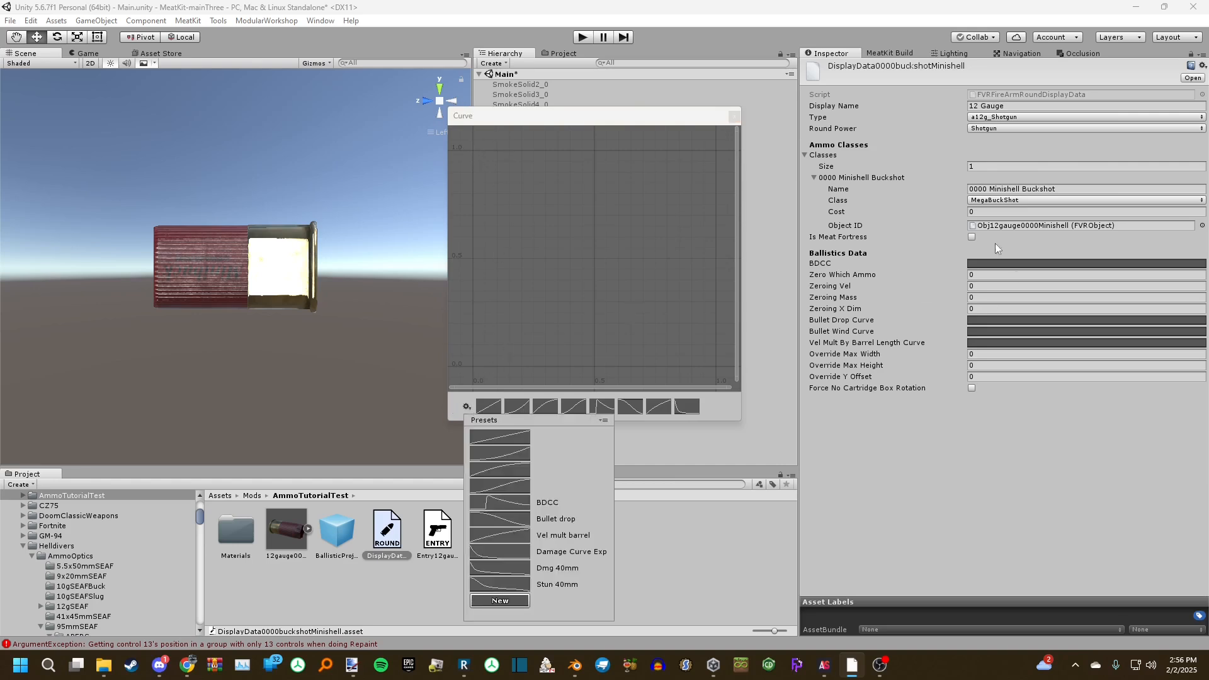
pyautogui.click(604, 420)
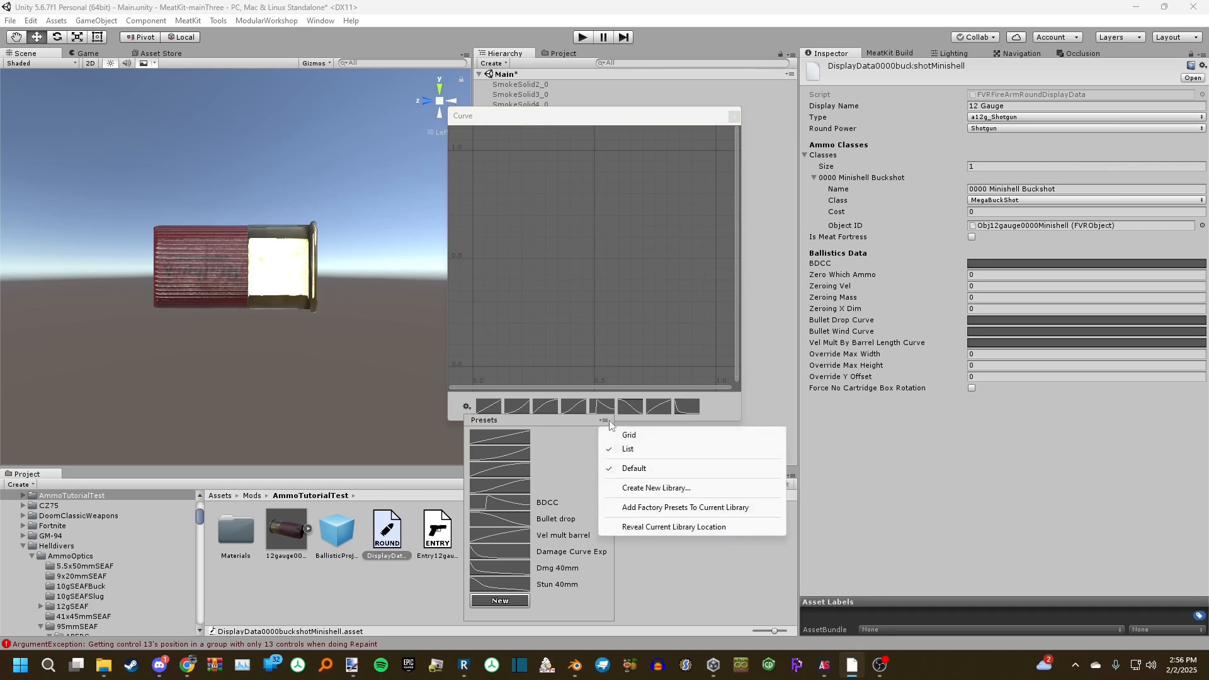
pyautogui.click(653, 527)
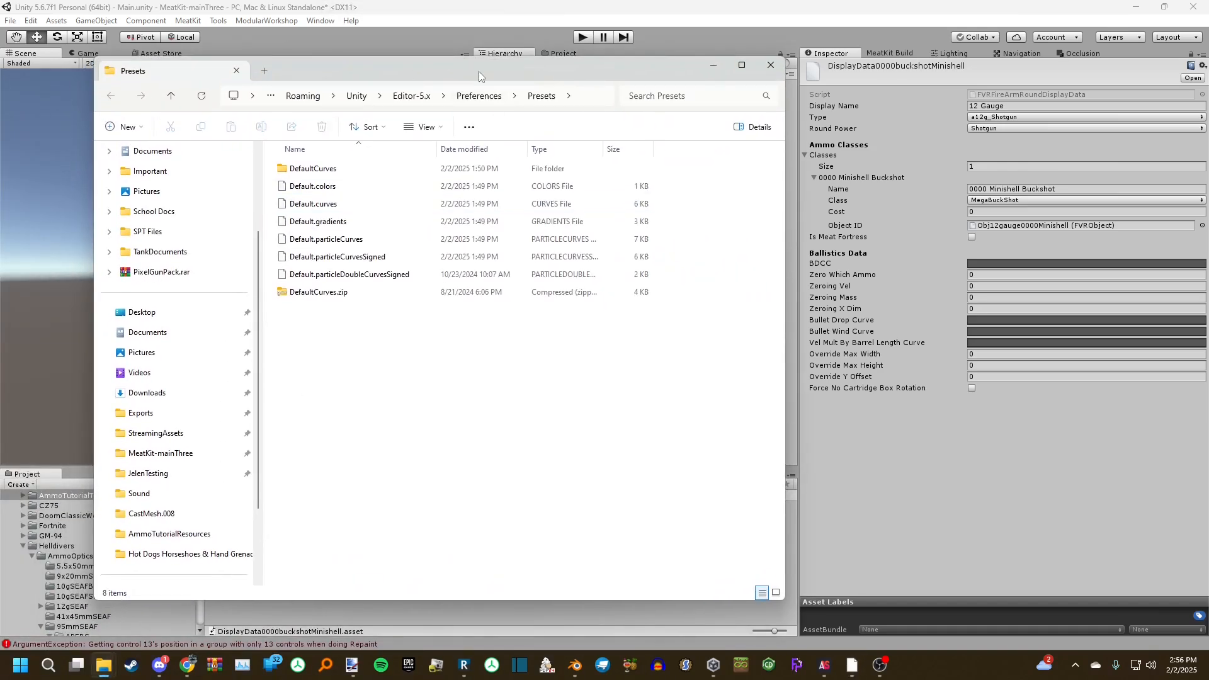
# Delete the existing DefaultCurves folder from the Presets folder
pyautogui.click(354, 292)
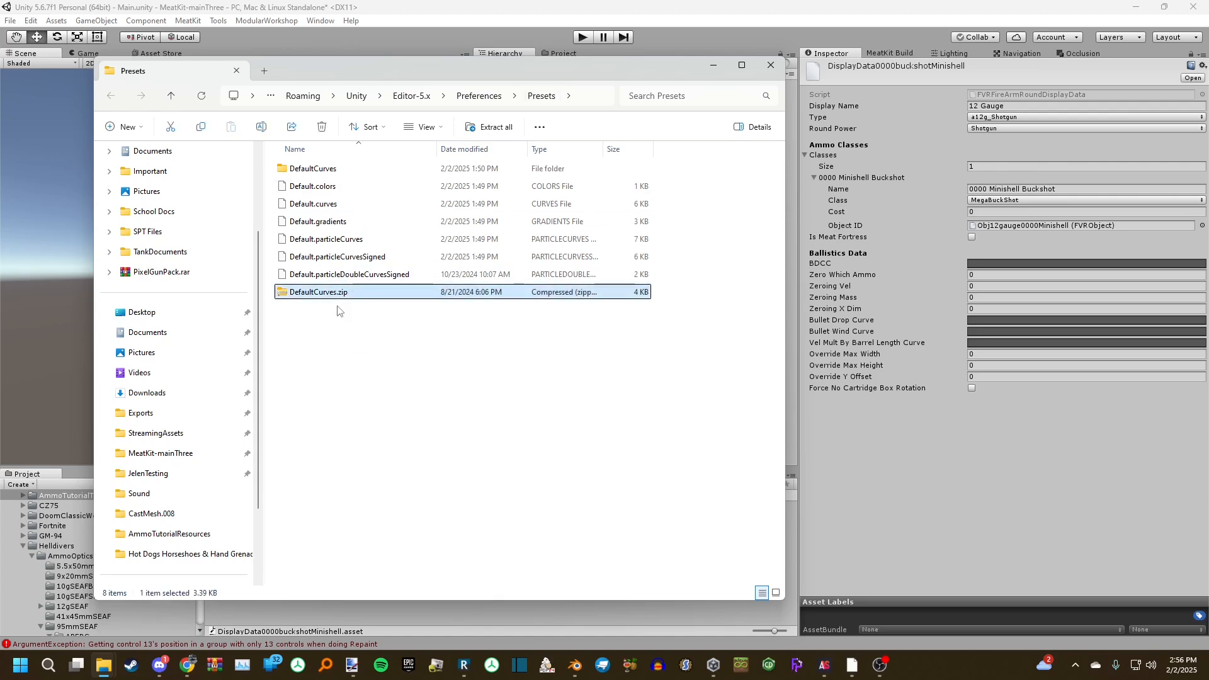
pyautogui.click(329, 172)
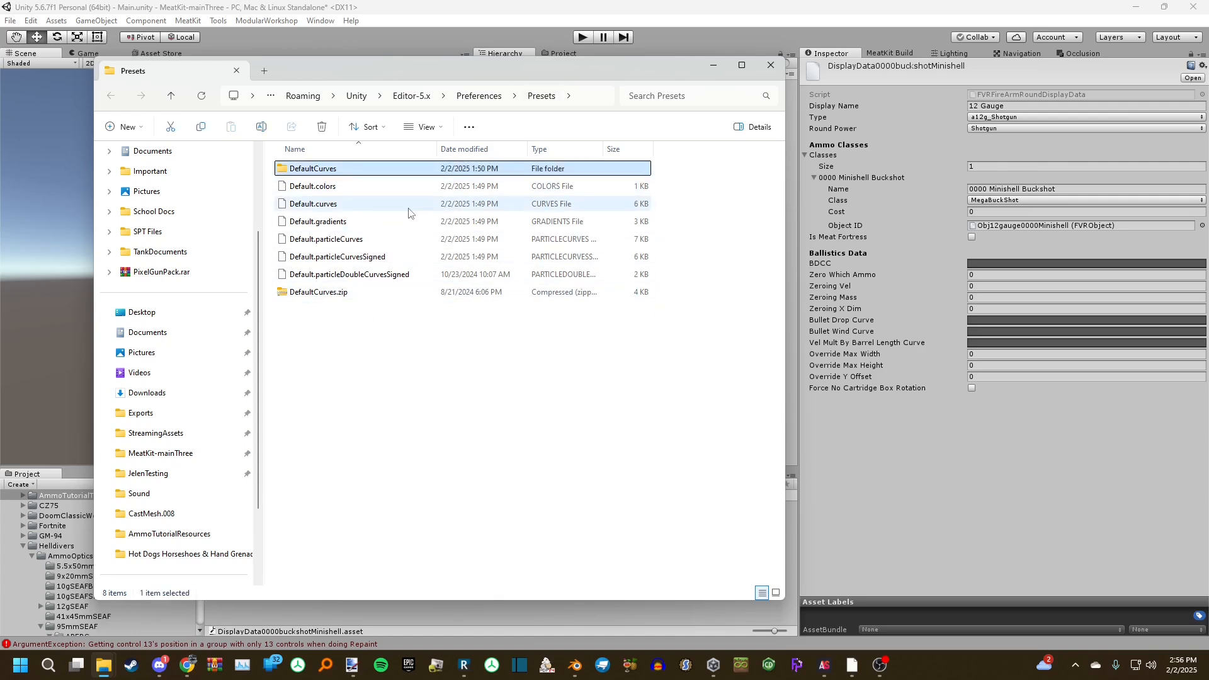
pyautogui.press('Delete')
# Extract DefaultCurves.zip into a DefaultCurves folder inside the Presets folder
pyautogui.click(350, 278)
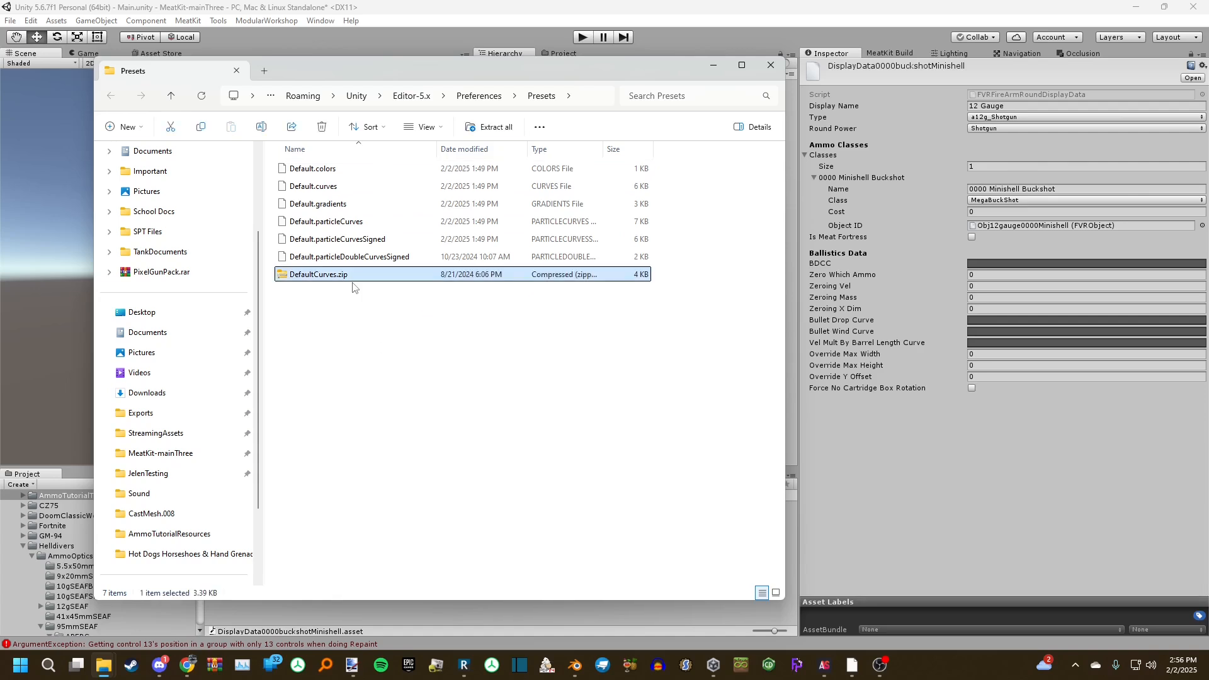
pyautogui.rightClick(331, 277)
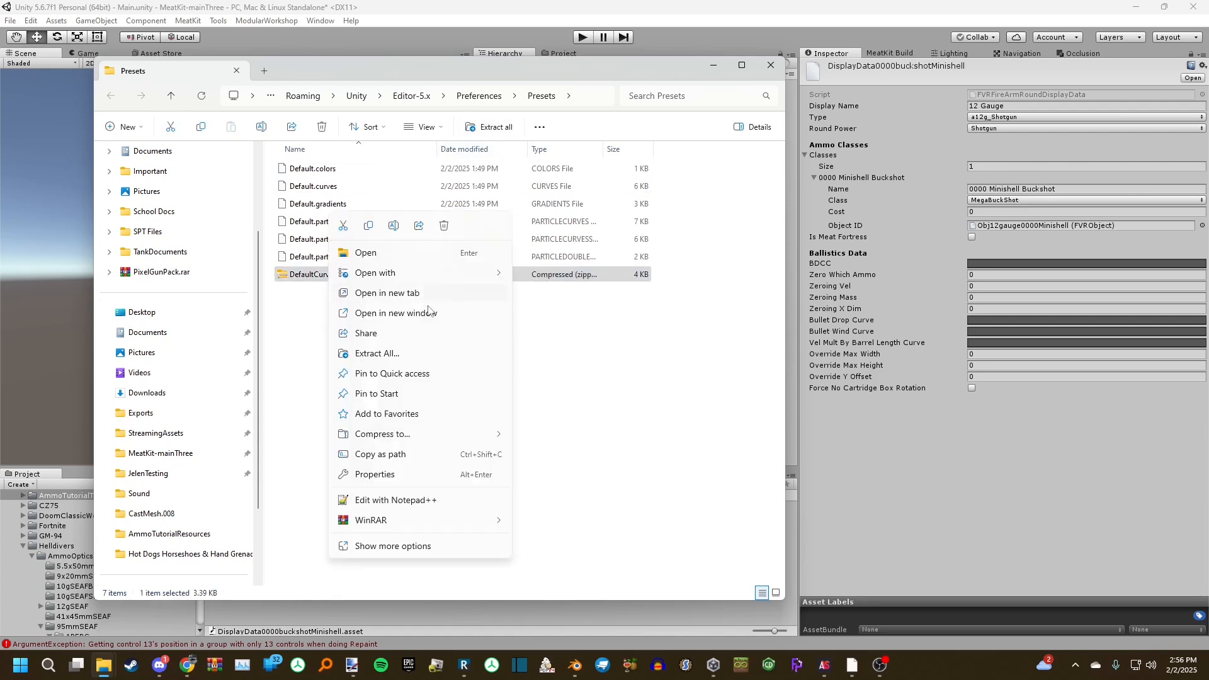
pyautogui.moveTo(397, 522)
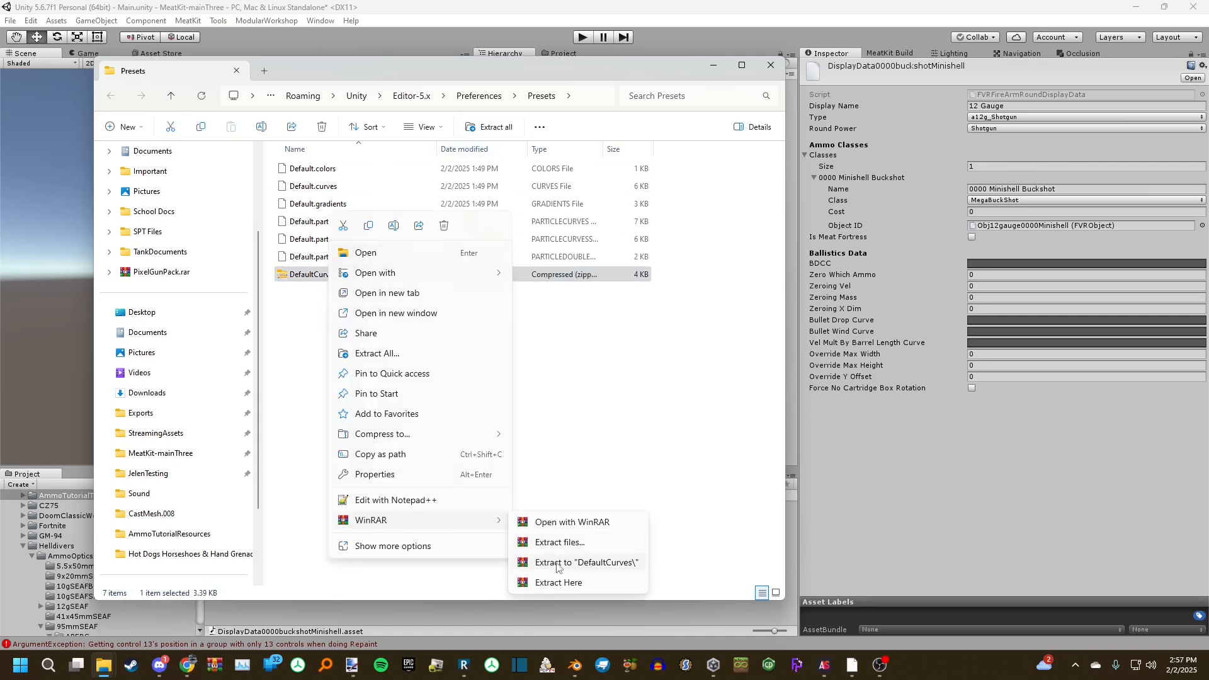
pyautogui.click(568, 528)
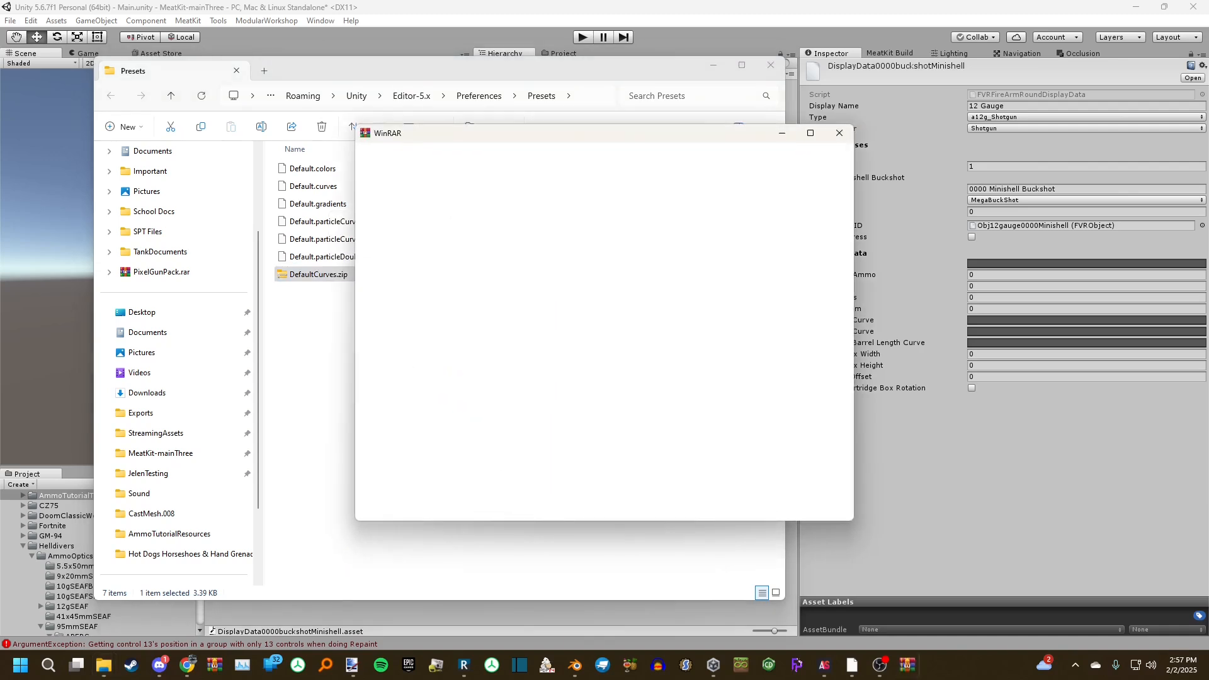
pyautogui.click(839, 133)
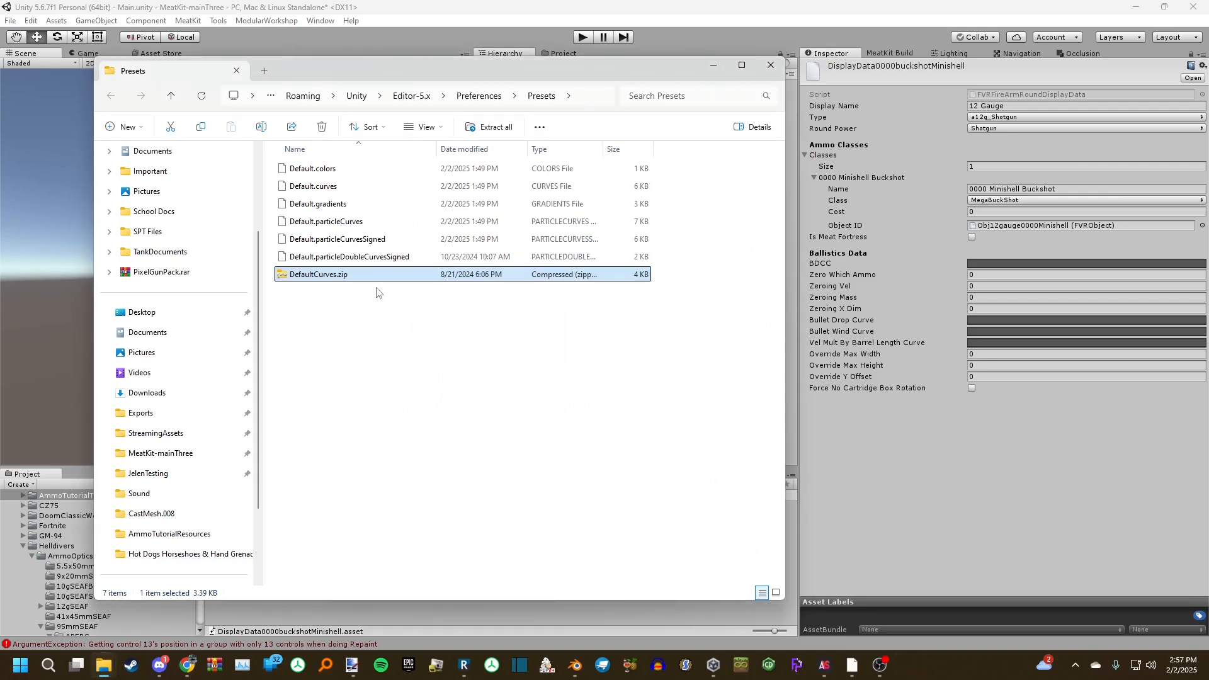
pyautogui.click(498, 126)
pyautogui.click(717, 452)
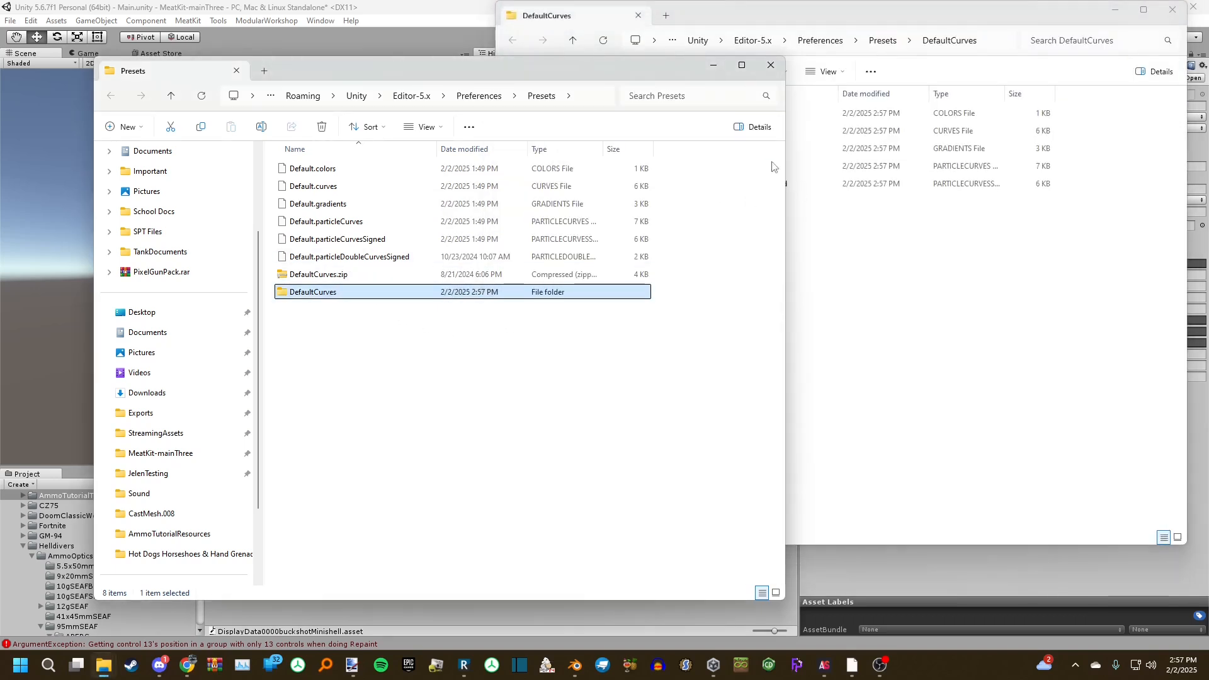
# Move all five extracted Default preset files from DefaultCurves into the Presets folder, replacing the files there
pyautogui.click(795, 175)
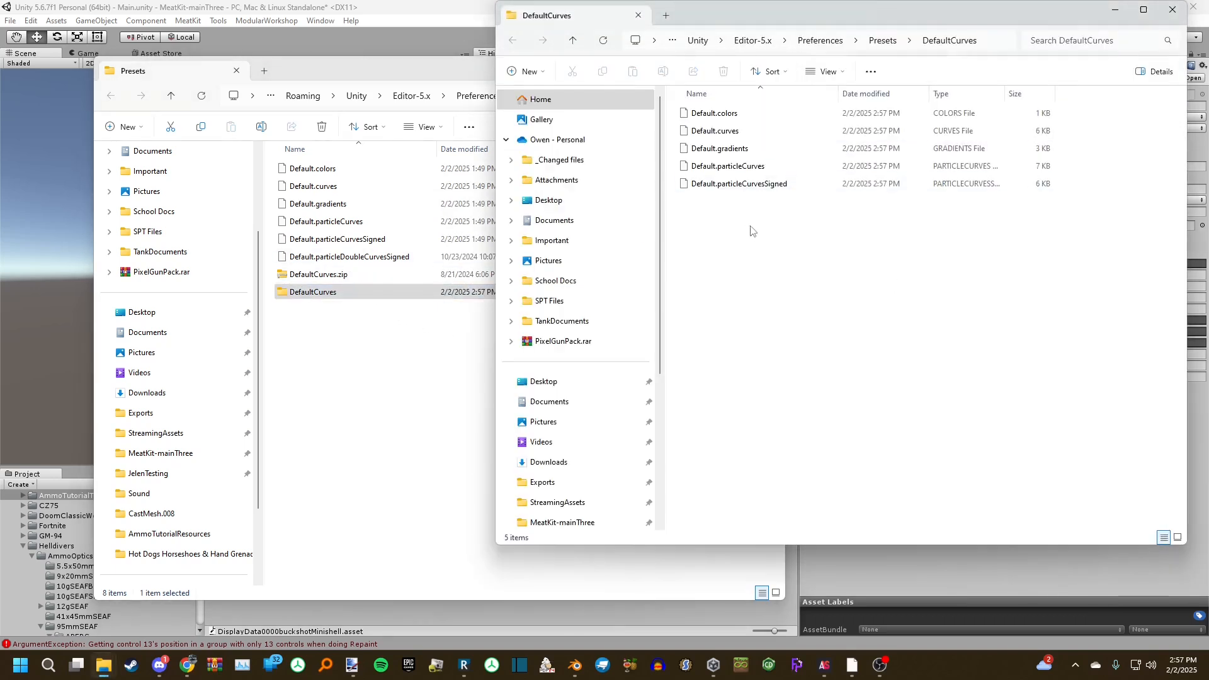
pyautogui.moveTo(750, 236); pyautogui.dragTo(730, 128)
pyautogui.moveTo(749, 263); pyautogui.dragTo(318, 422)
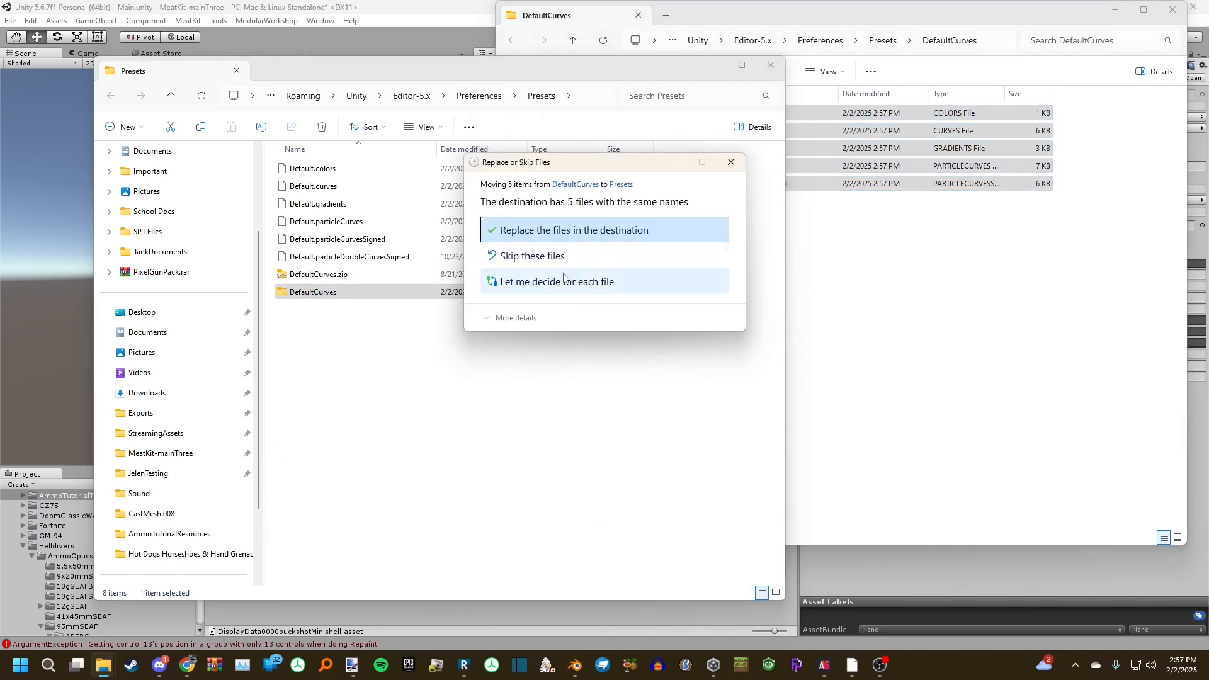
pyautogui.click(551, 232)
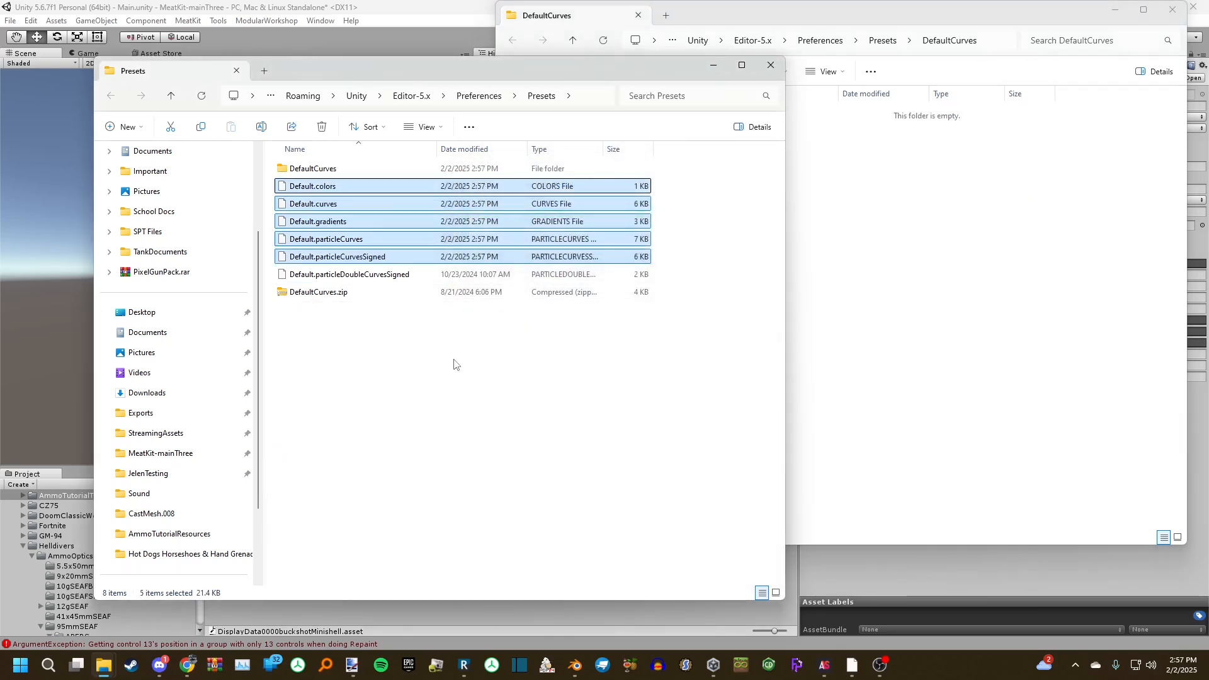
# Minimize the Presets and DefaultCurves folder windows to return to the Unity project
pyautogui.click(459, 363)
pyautogui.click(713, 66)
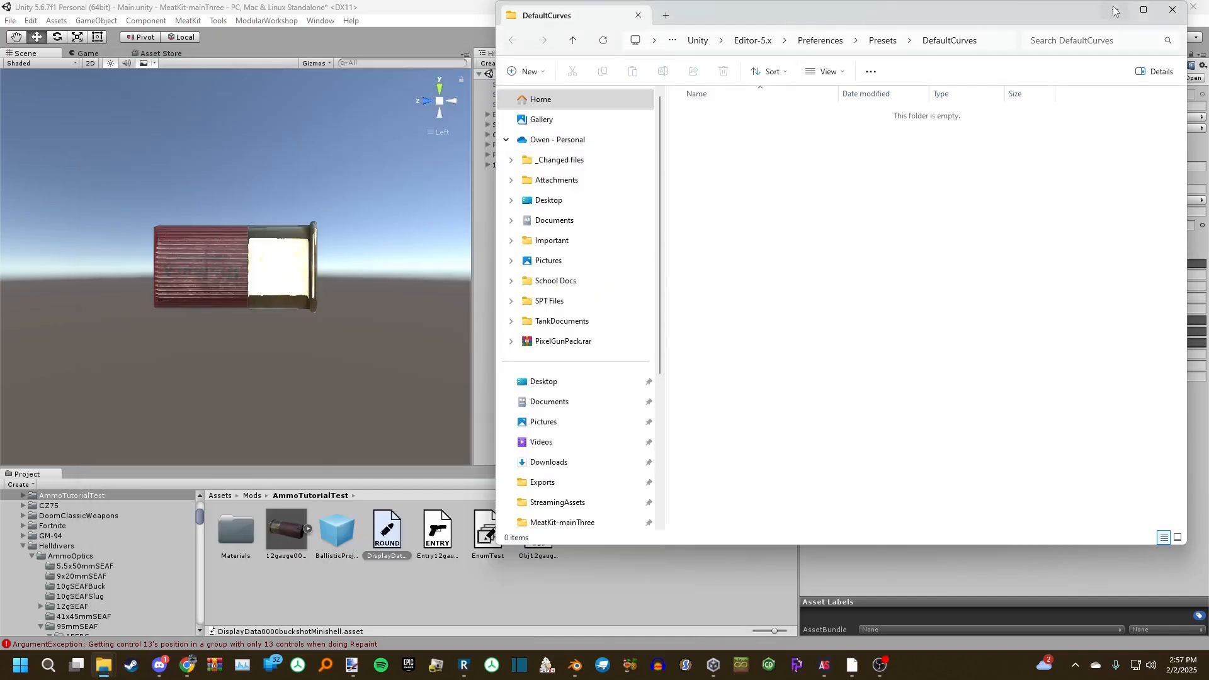
pyautogui.click(1114, 9)
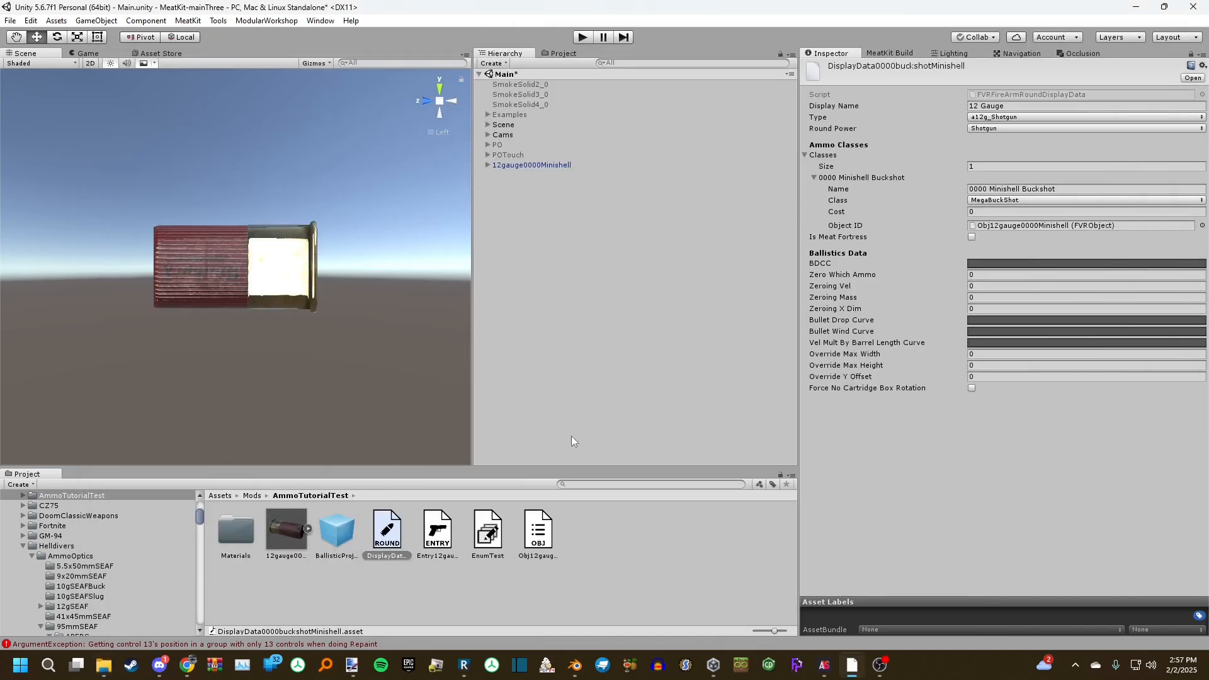
# Apply the BDCC curve preset to the BDCC field of the minishell's round display data
pyautogui.click(986, 264)
pyautogui.click(467, 406)
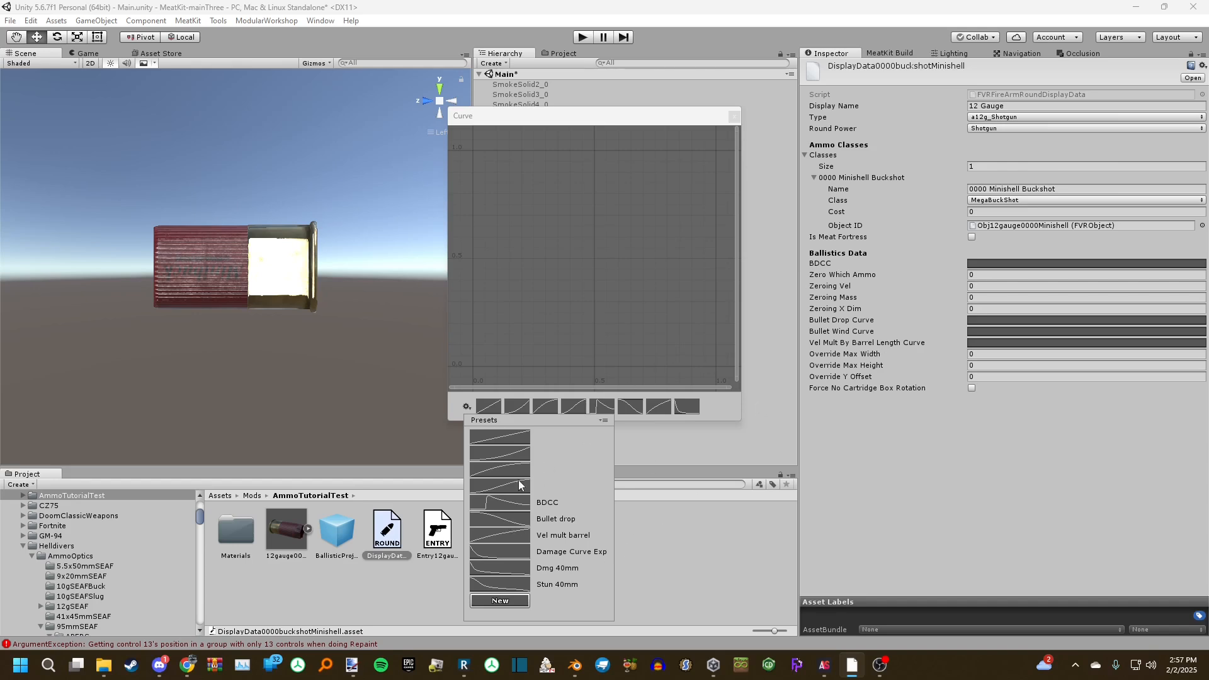
pyautogui.click(497, 507)
pyautogui.click(734, 117)
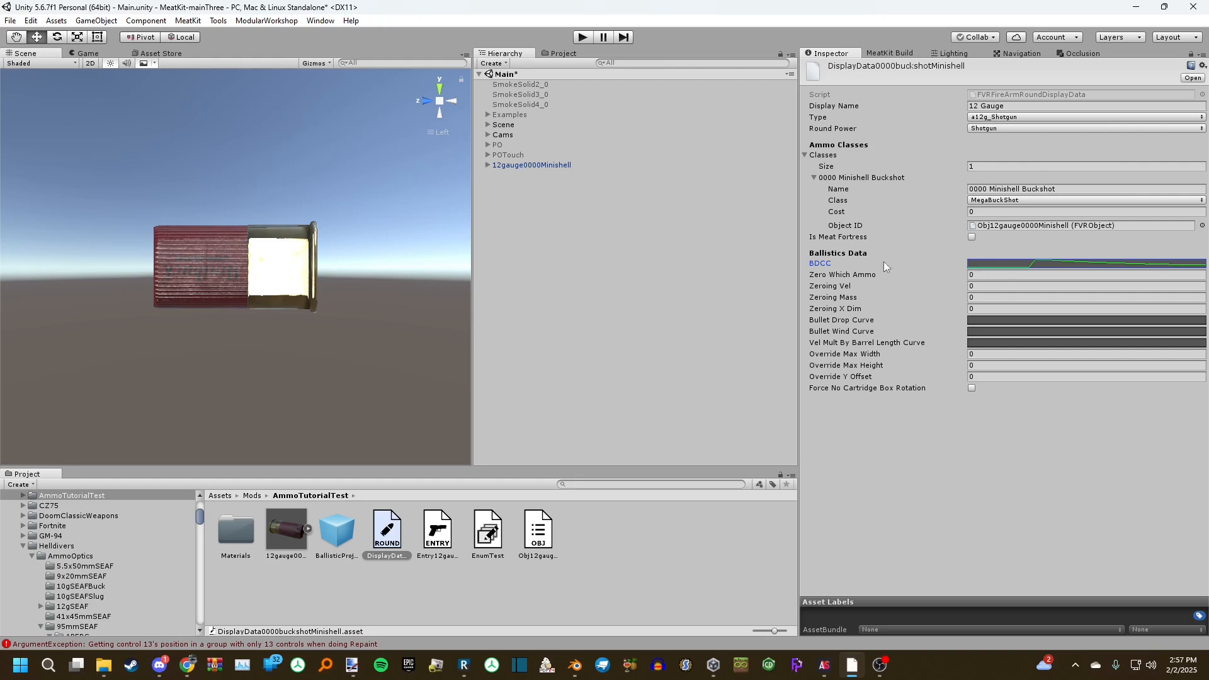
pyautogui.click(954, 286)
pyautogui.click(980, 419)
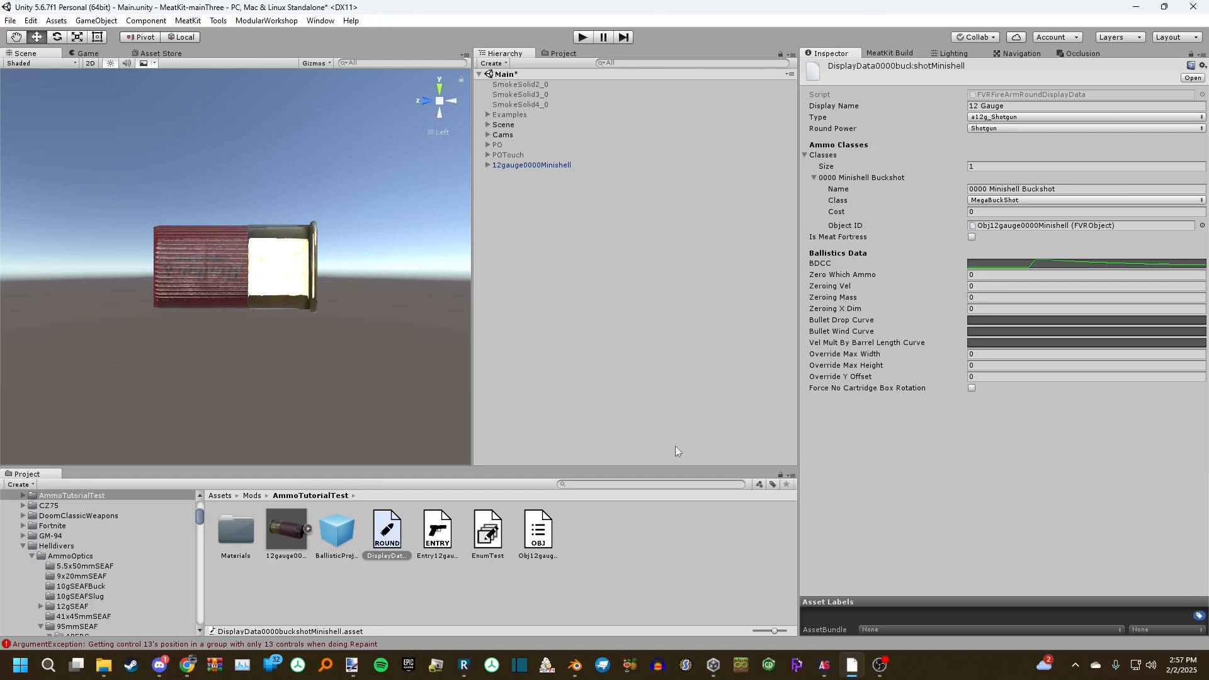
# Copy the ballistic projectile's mass of 0.00531 into Zeroing Mass of the round display data
pyautogui.click(337, 533)
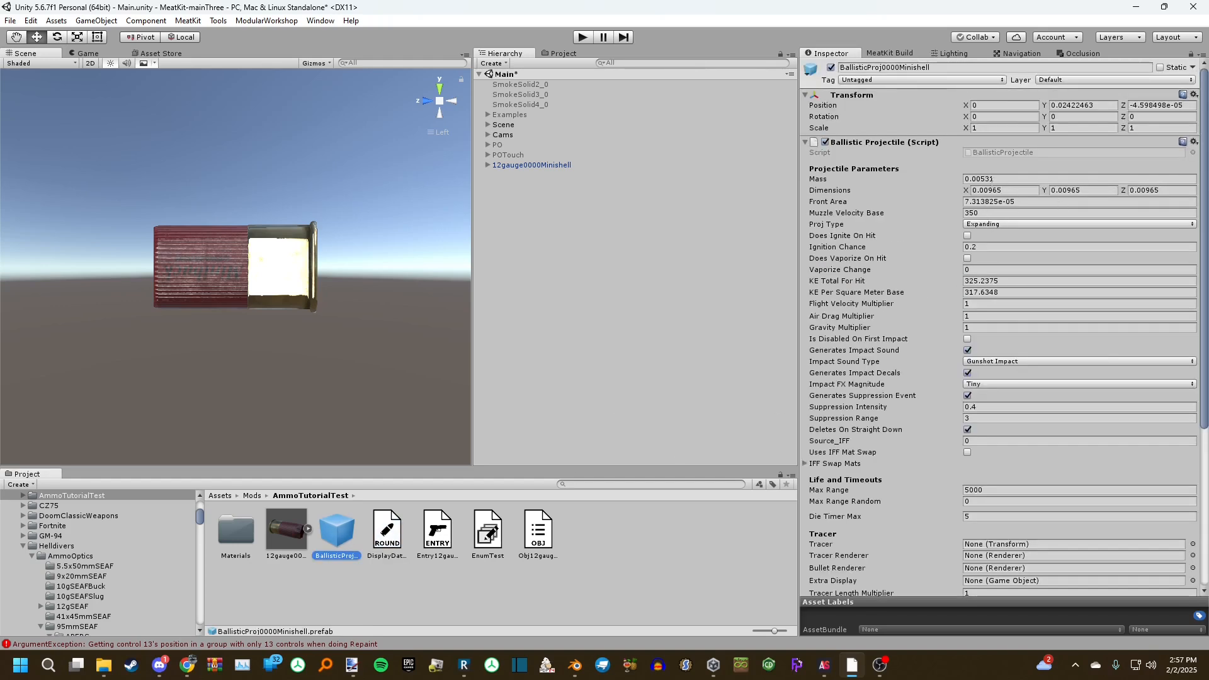
pyautogui.click(983, 179)
pyautogui.hotkey('ctrl', 'c')
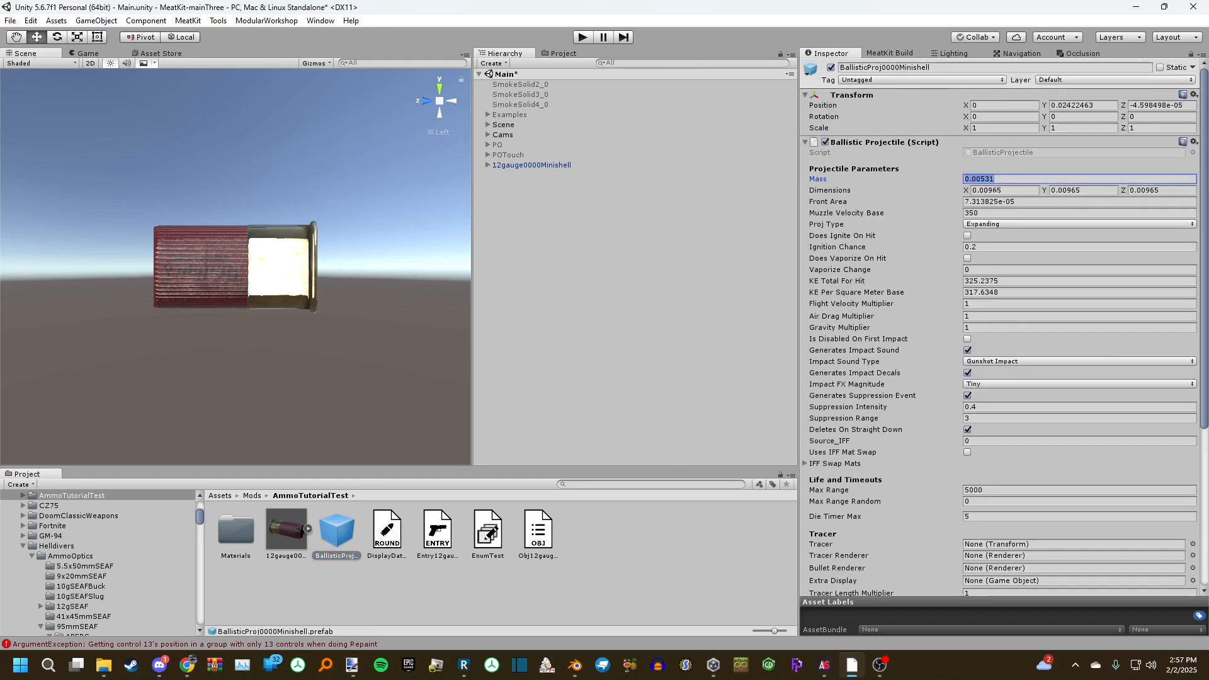
pyautogui.click(387, 532)
pyautogui.click(982, 286)
pyautogui.hotkey('ctrl', 'v')
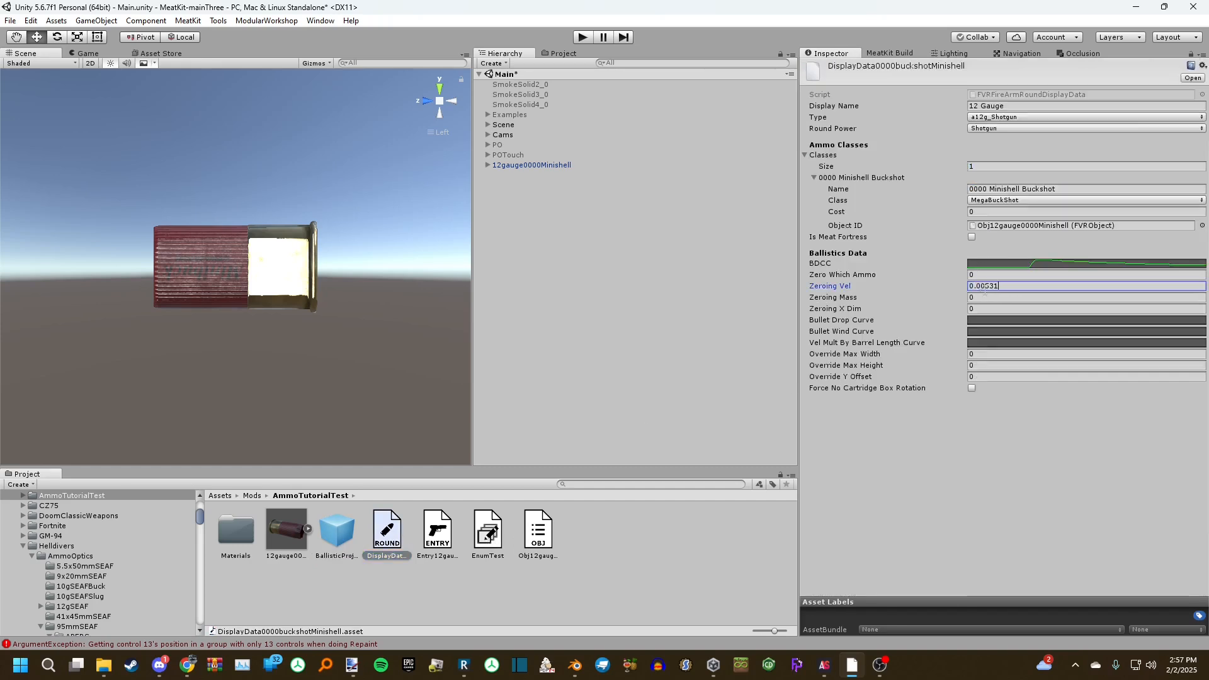
pyautogui.press('Return')
# Copy the ballistic projectile's Muzzle Velocity Base of 350 into Zeroing Vel of the round display data
pyautogui.click(337, 532)
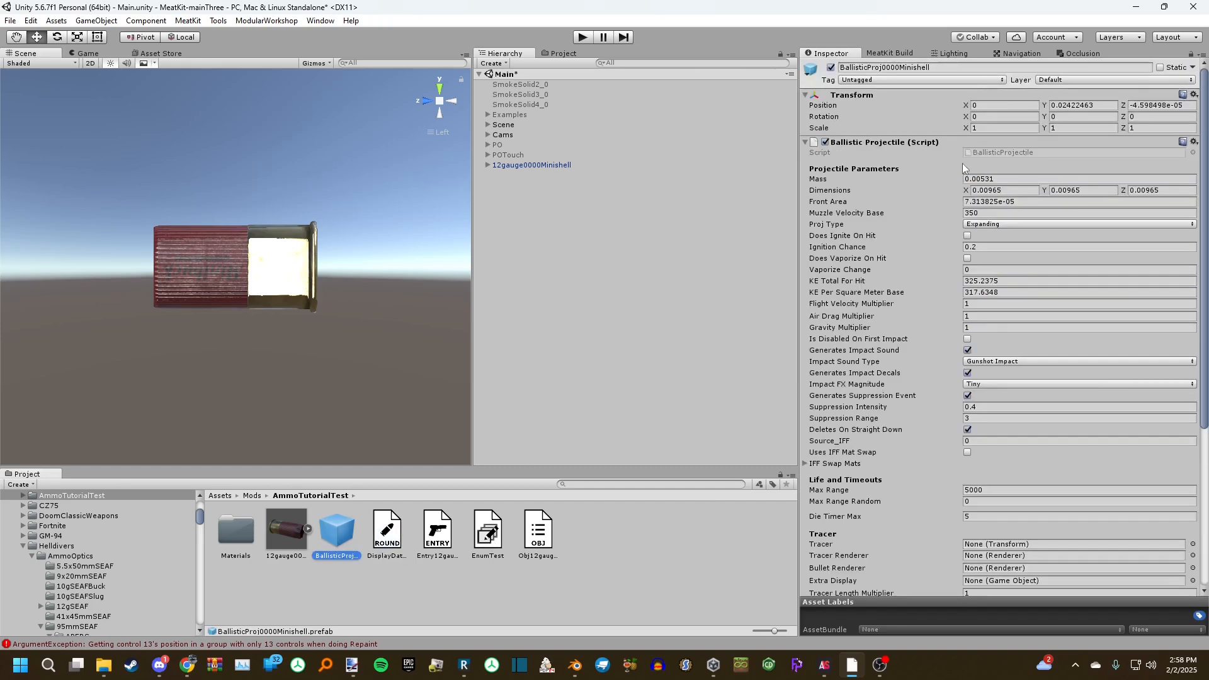
pyautogui.click(991, 213)
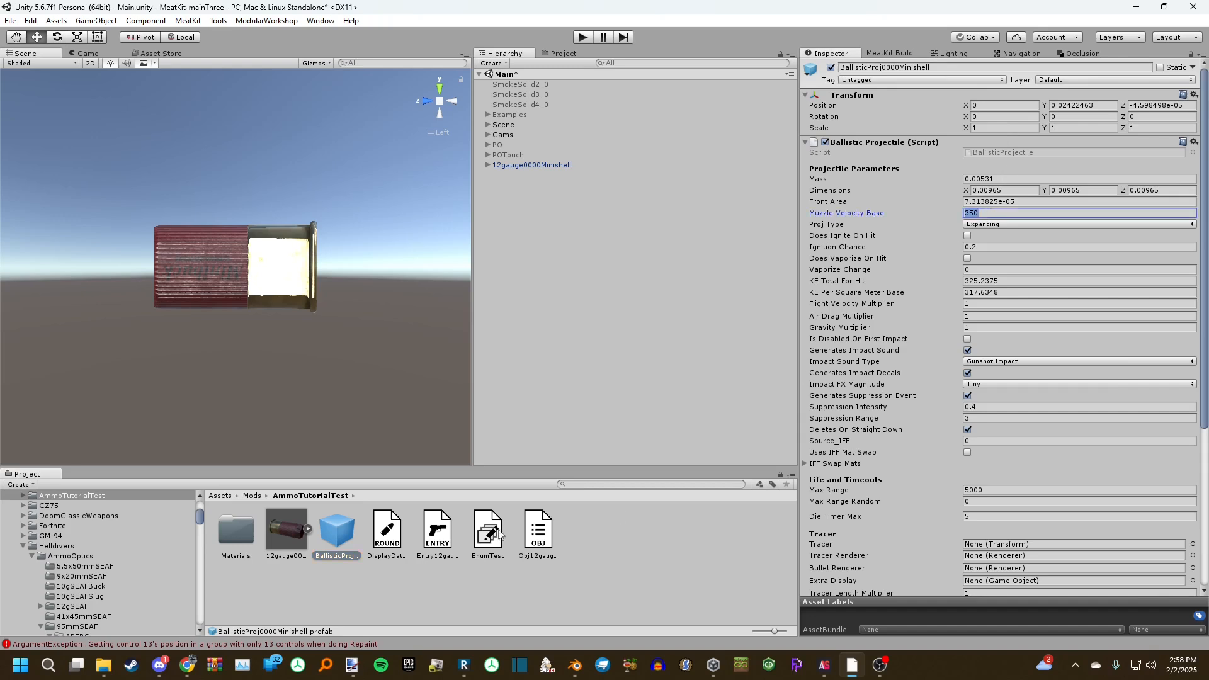
pyautogui.click(387, 532)
pyautogui.click(993, 286)
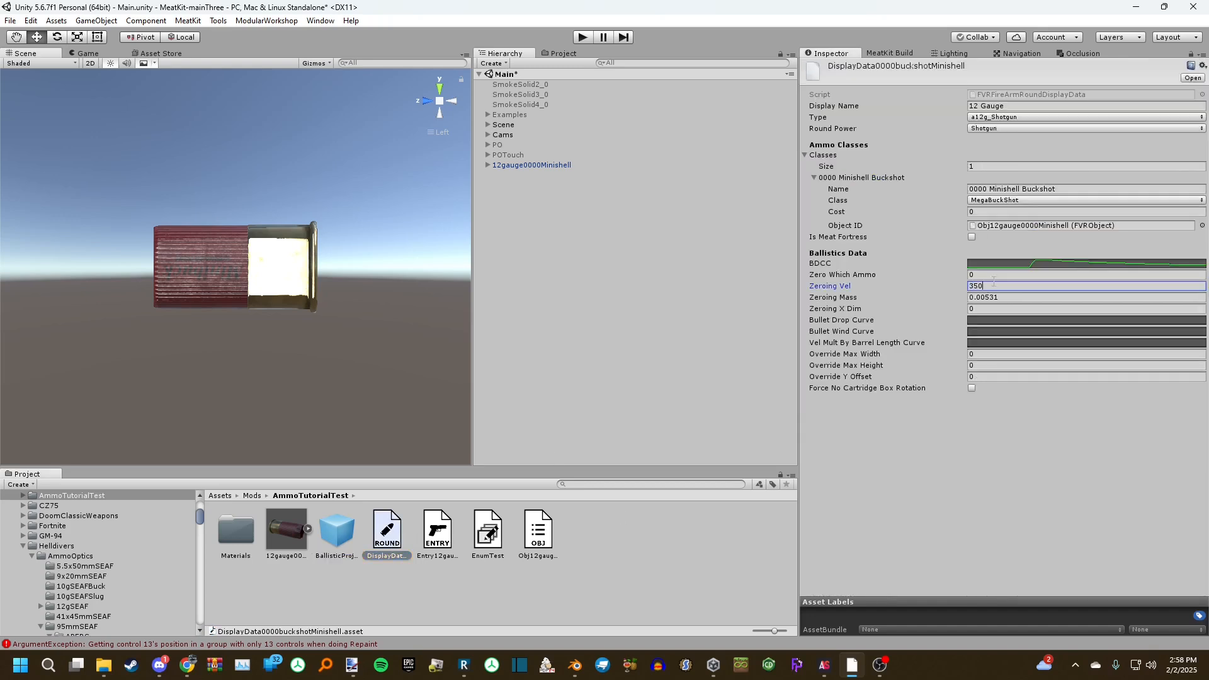
# Copy the ballistic projectile's X dimension of 0.00965 into Zeroing X Dim of the round display data
pyautogui.click(338, 532)
pyautogui.click(998, 189)
pyautogui.hotkey('ctrl', 'c')
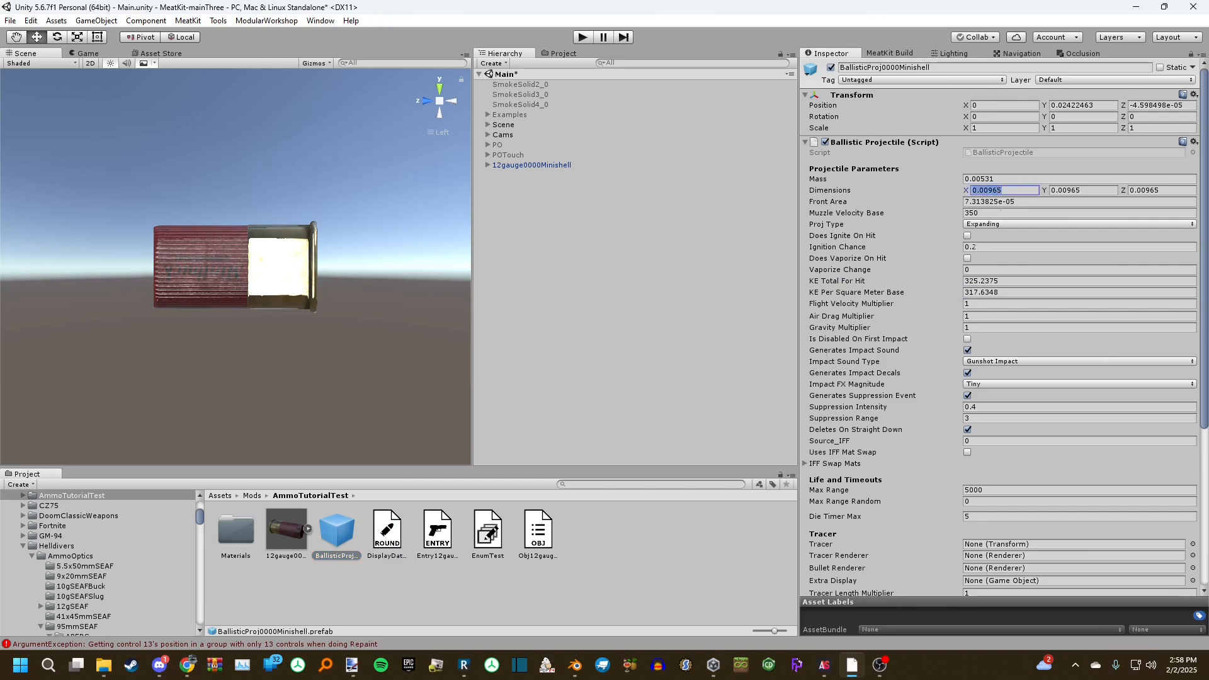
pyautogui.click(387, 533)
pyautogui.click(985, 309)
pyautogui.hotkey('ctrl', 'v')
pyautogui.press('Return')
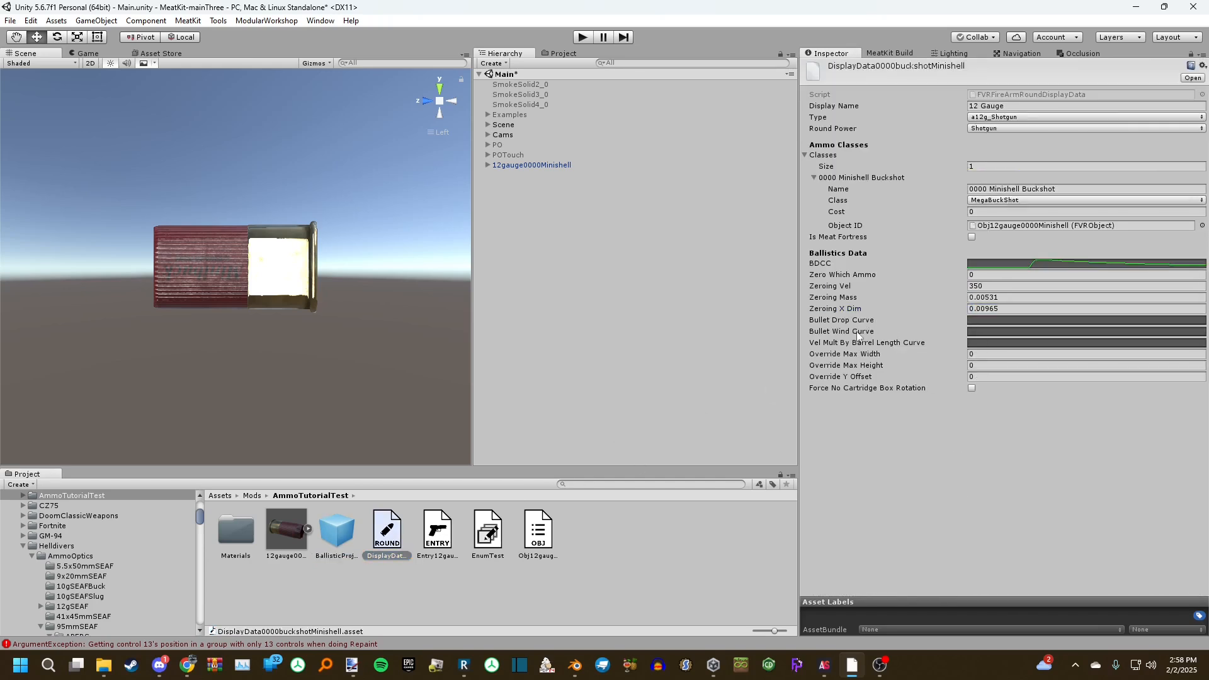
# Apply the Vel mult barrel preset to the Vel Mult By Barrel Length Curve
pyautogui.click(984, 344)
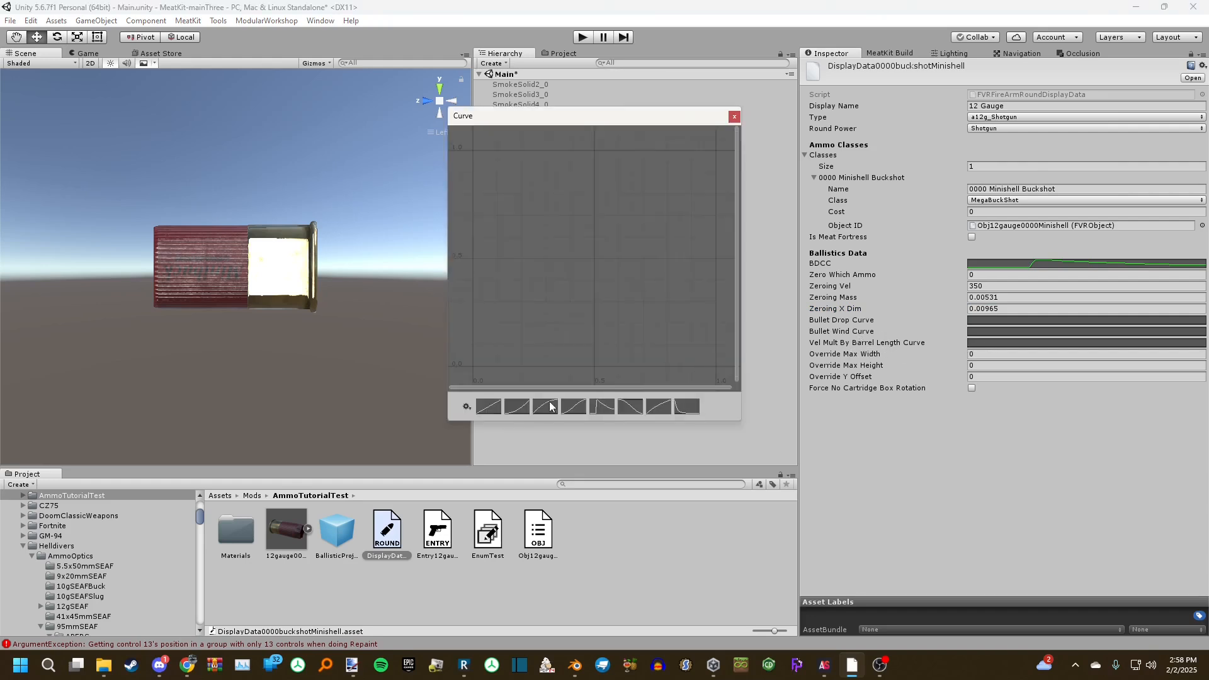
pyautogui.click(467, 407)
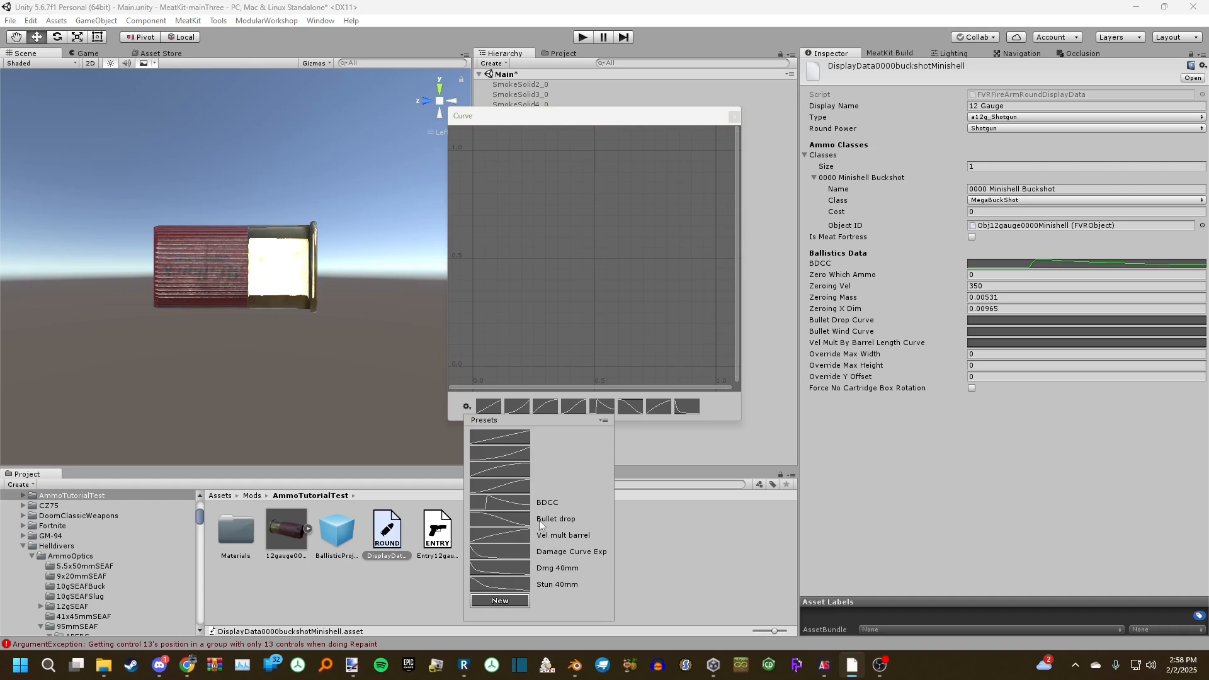
pyautogui.click(513, 535)
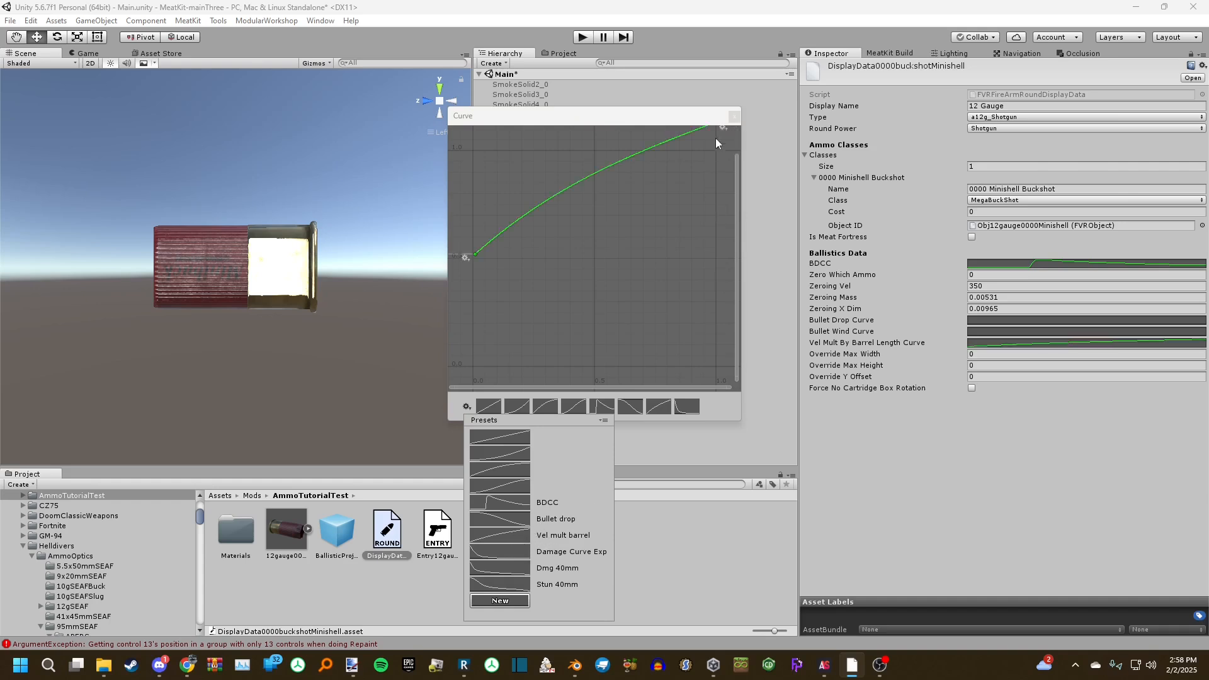
pyautogui.click(734, 115)
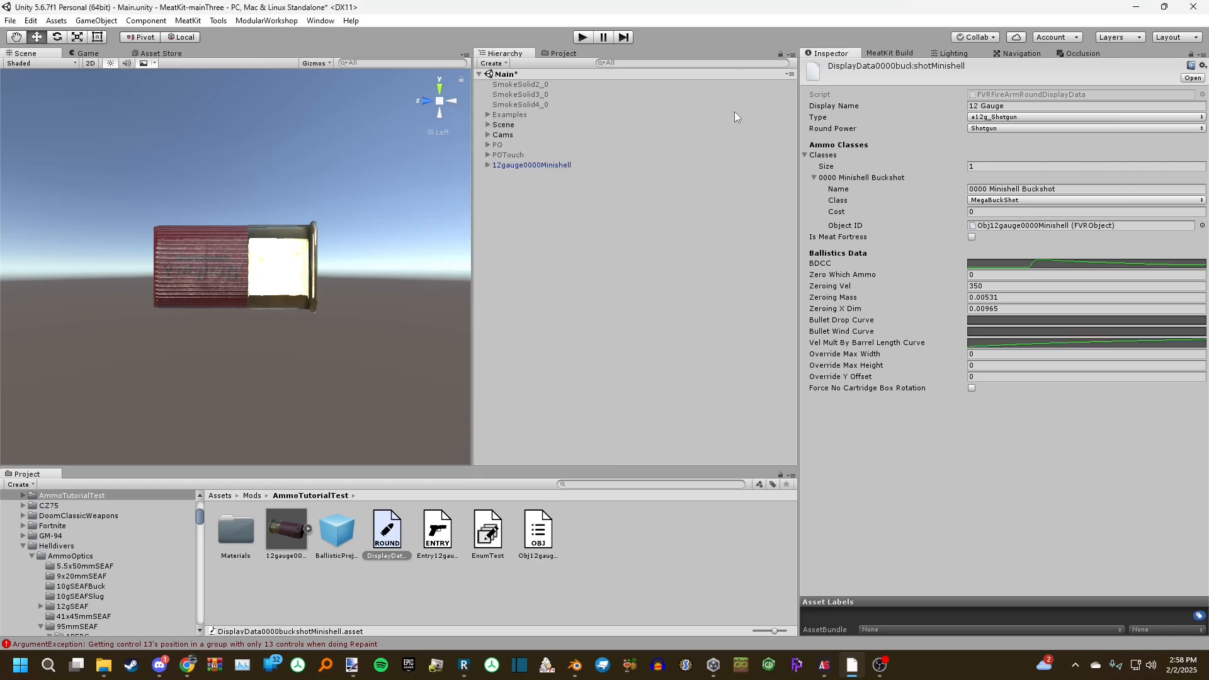
# Delete the Bullet drop preset from the curve preset library, leaving the Bullet Drop Curve unassigned
pyautogui.click(977, 323)
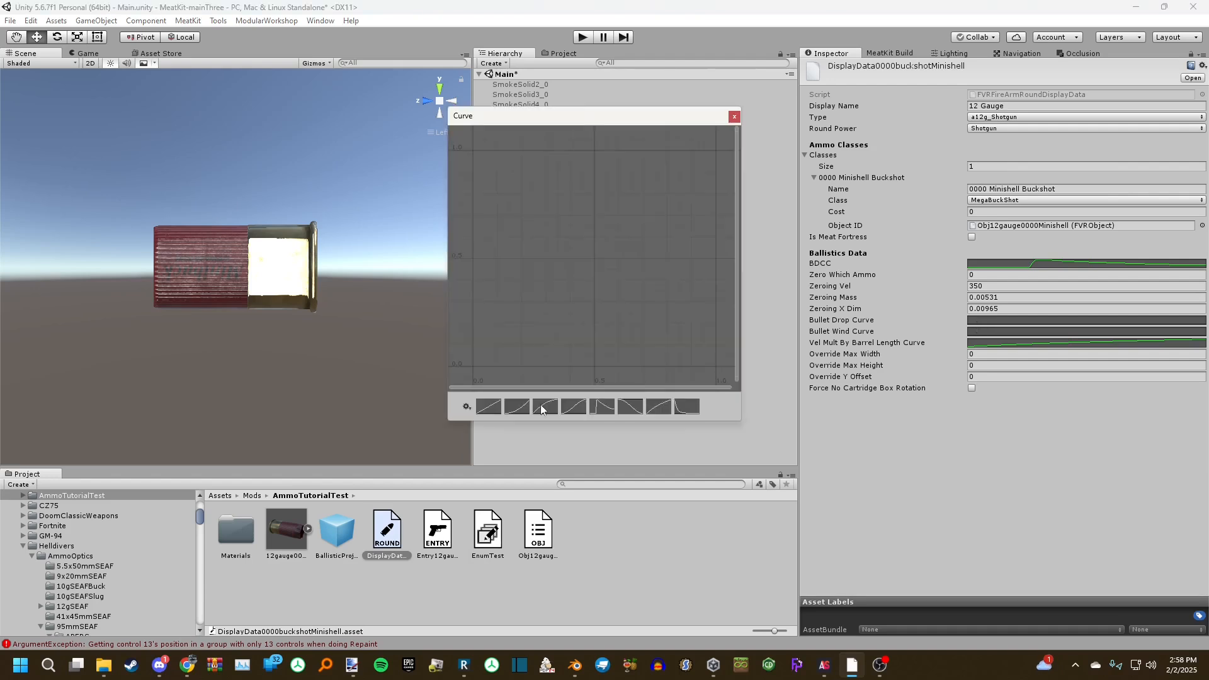
pyautogui.click(467, 407)
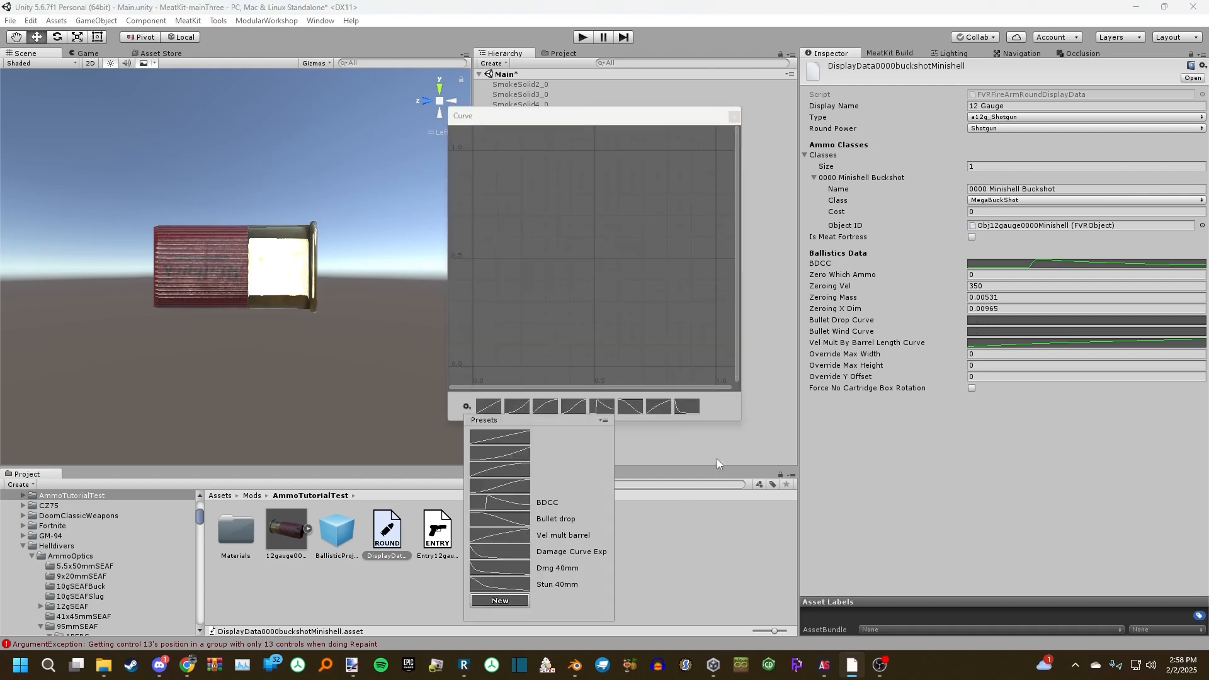
pyautogui.rightClick(516, 522)
pyautogui.click(527, 538)
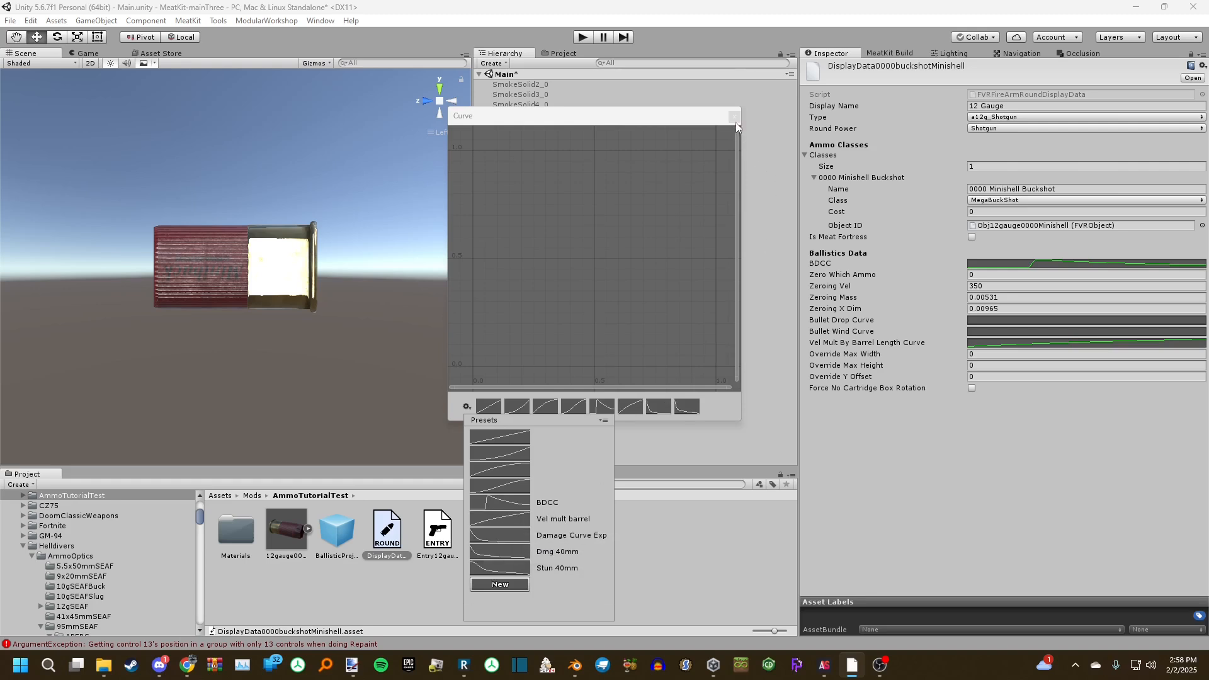
pyautogui.click(734, 118)
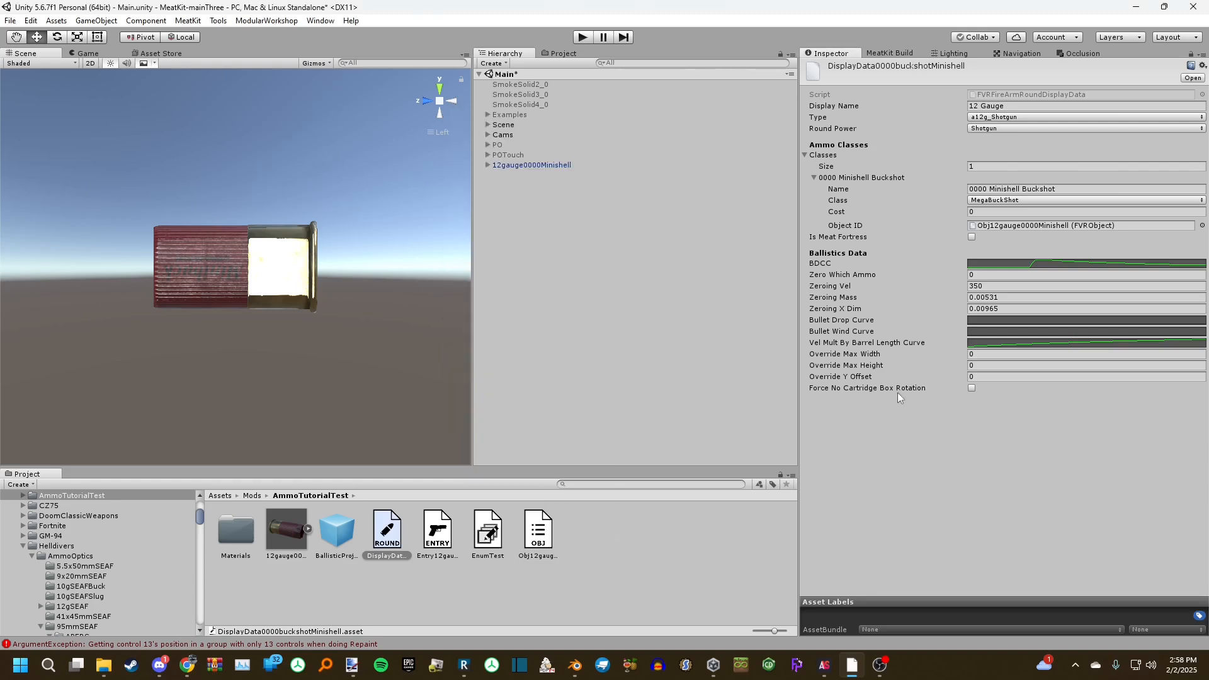
# Run TestVel on the round display data to generate the bullet drop and wind curves, and inspect both curves
pyautogui.rightClick(850, 70)
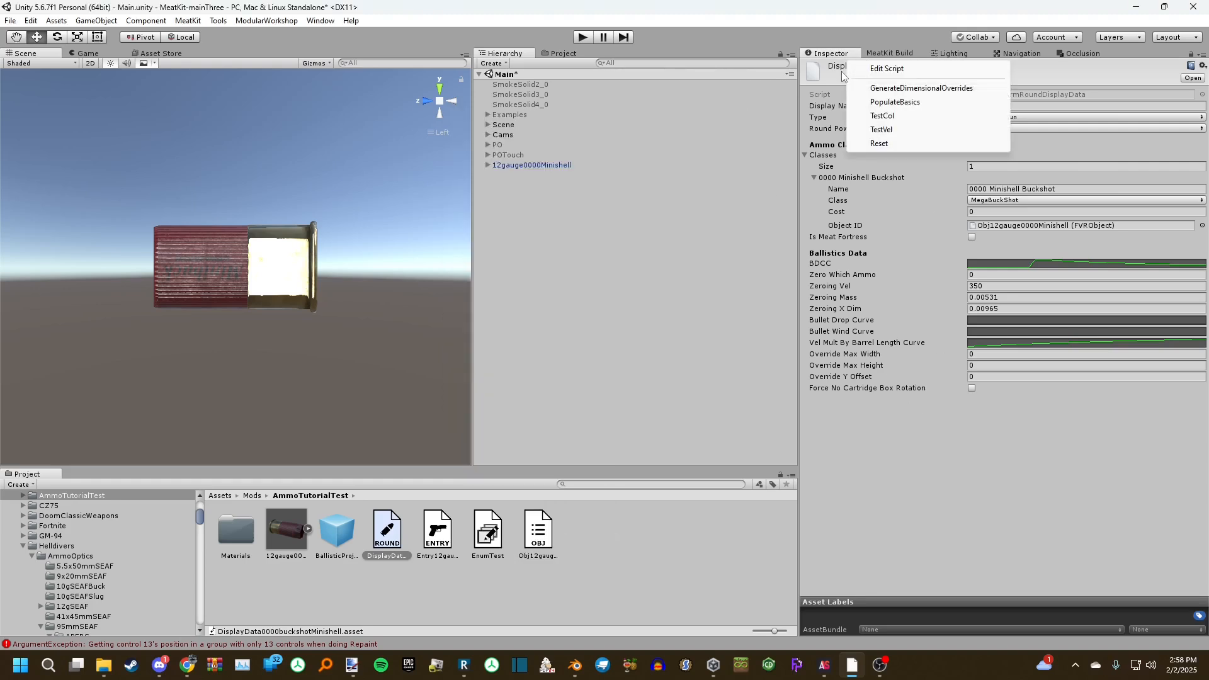
pyautogui.click(881, 130)
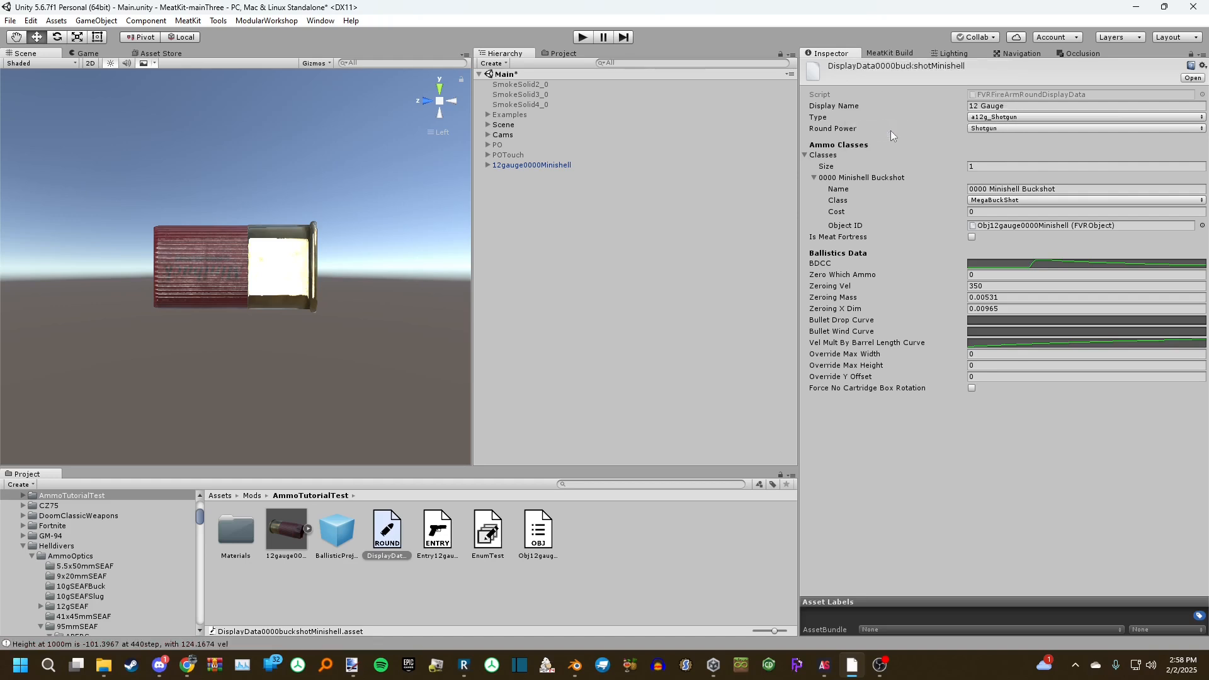
pyautogui.click(997, 320)
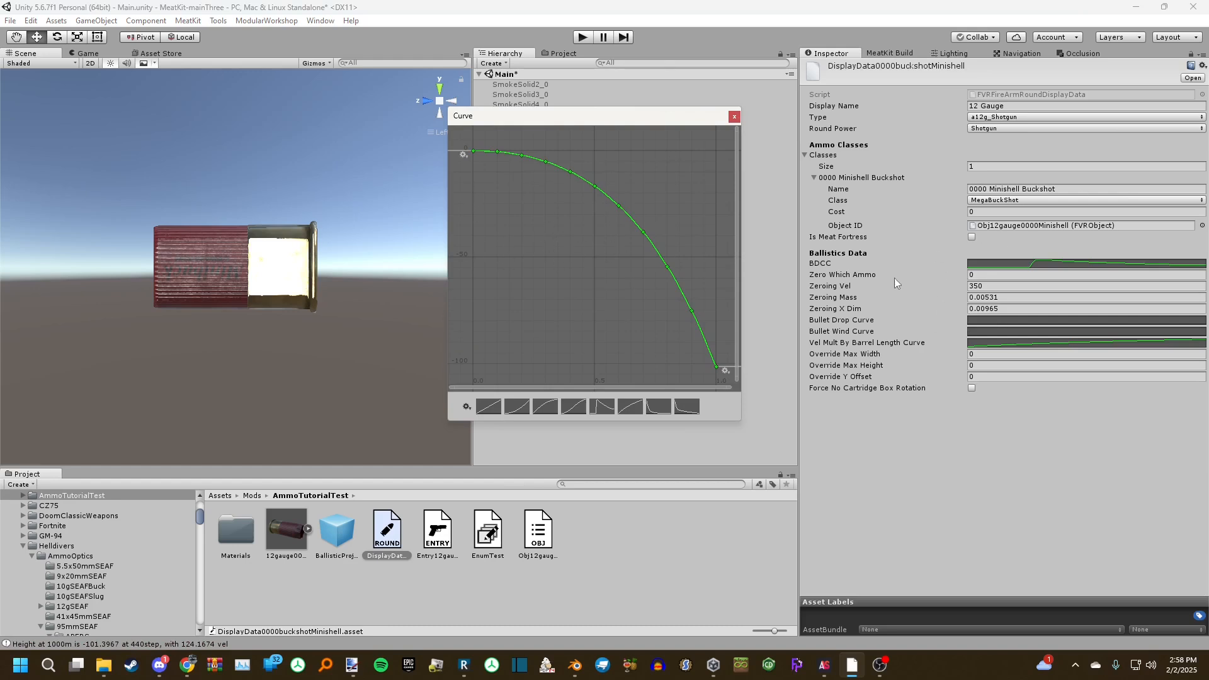
pyautogui.click(982, 331)
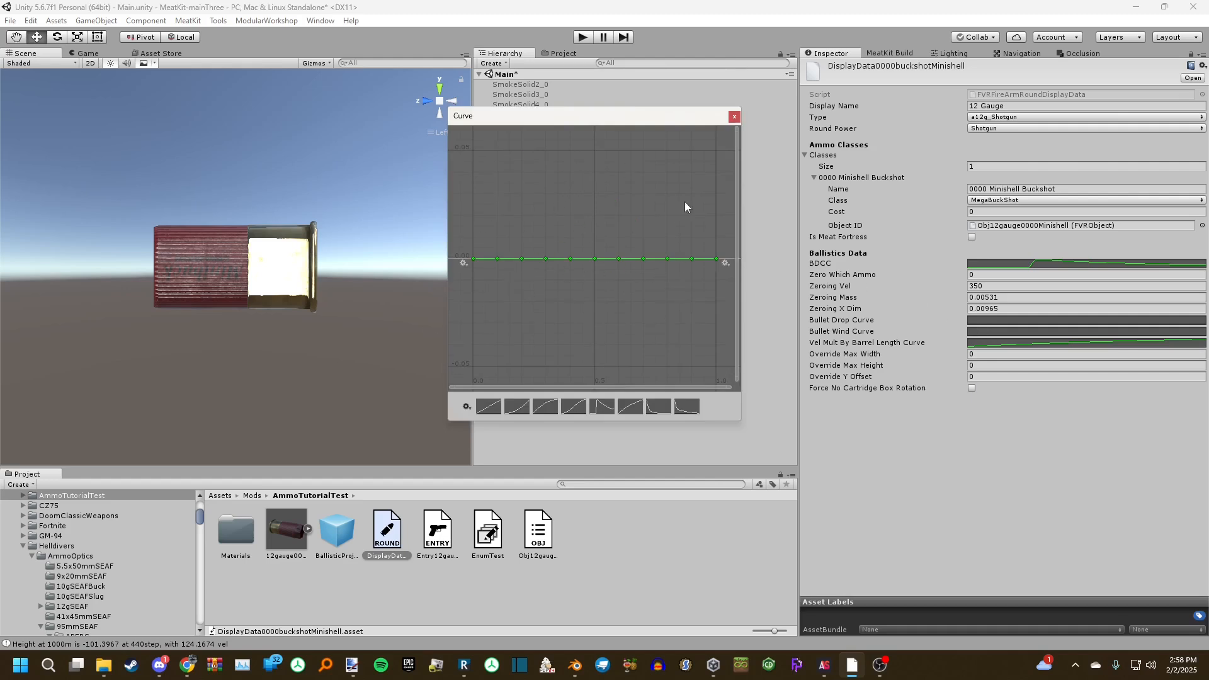
pyautogui.click(734, 117)
pyautogui.click(971, 322)
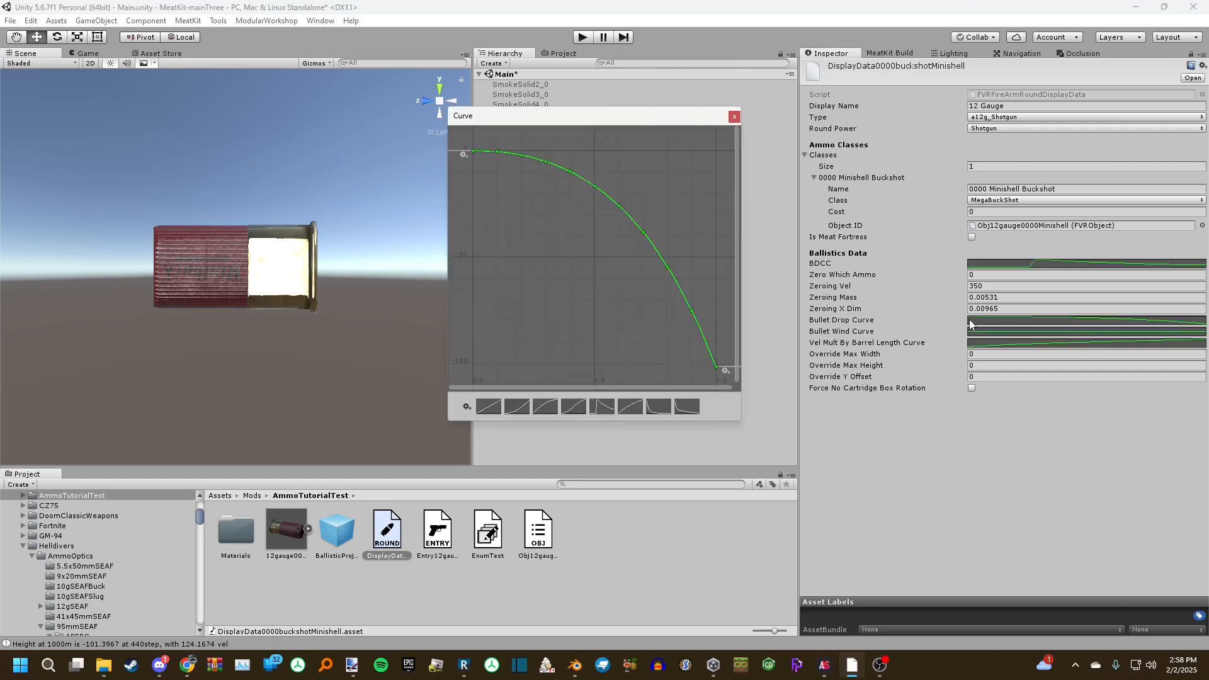
pyautogui.click(961, 350)
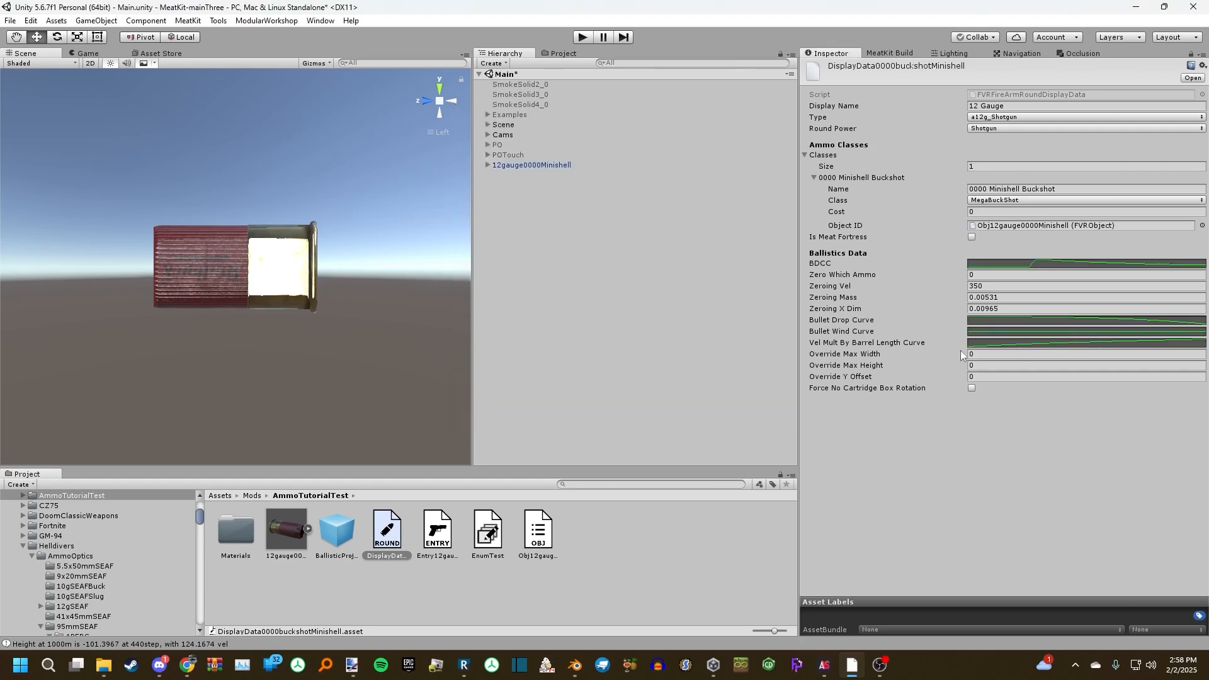
pyautogui.click(1025, 320)
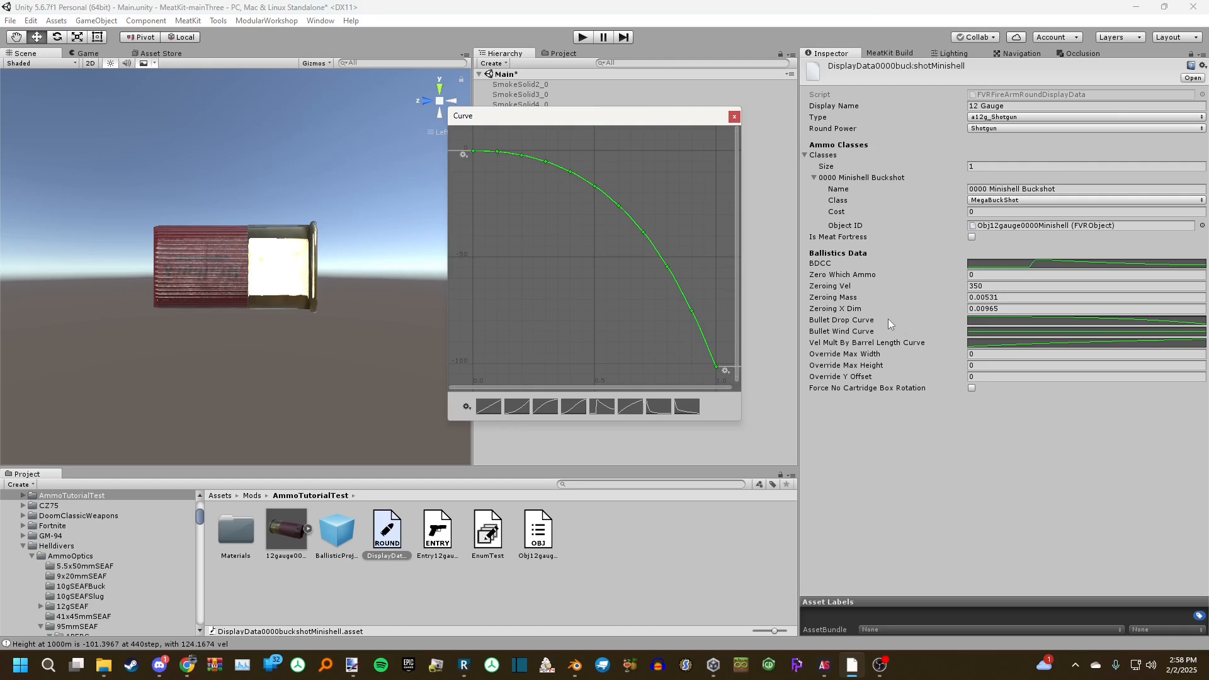
pyautogui.click(735, 117)
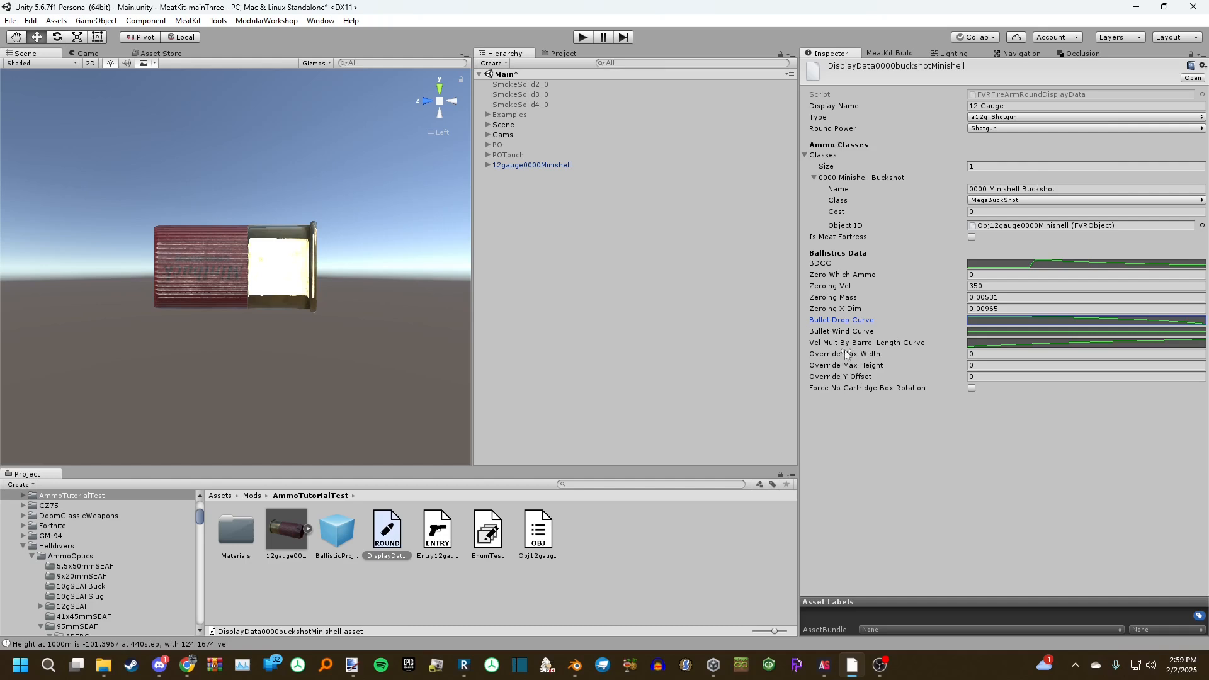
# Review the 12gauge0000Minishell object's properties, its round display data and its item spawner entry
pyautogui.click(503, 165)
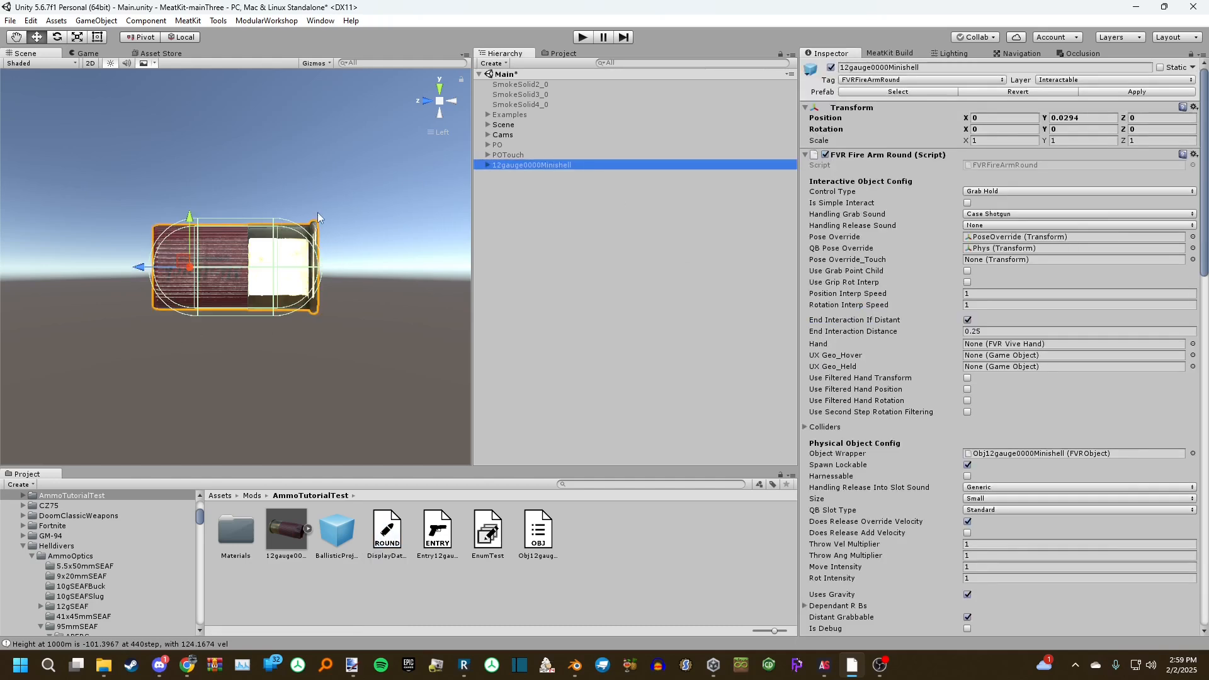
pyautogui.click(387, 530)
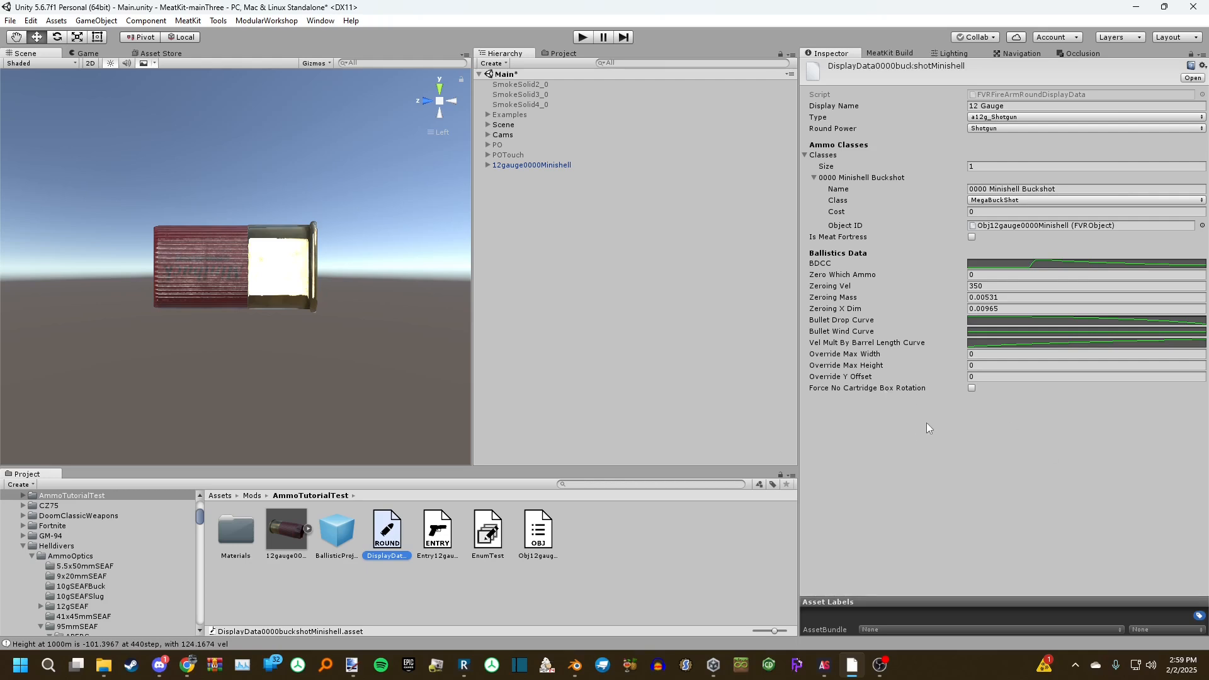
pyautogui.click(576, 164)
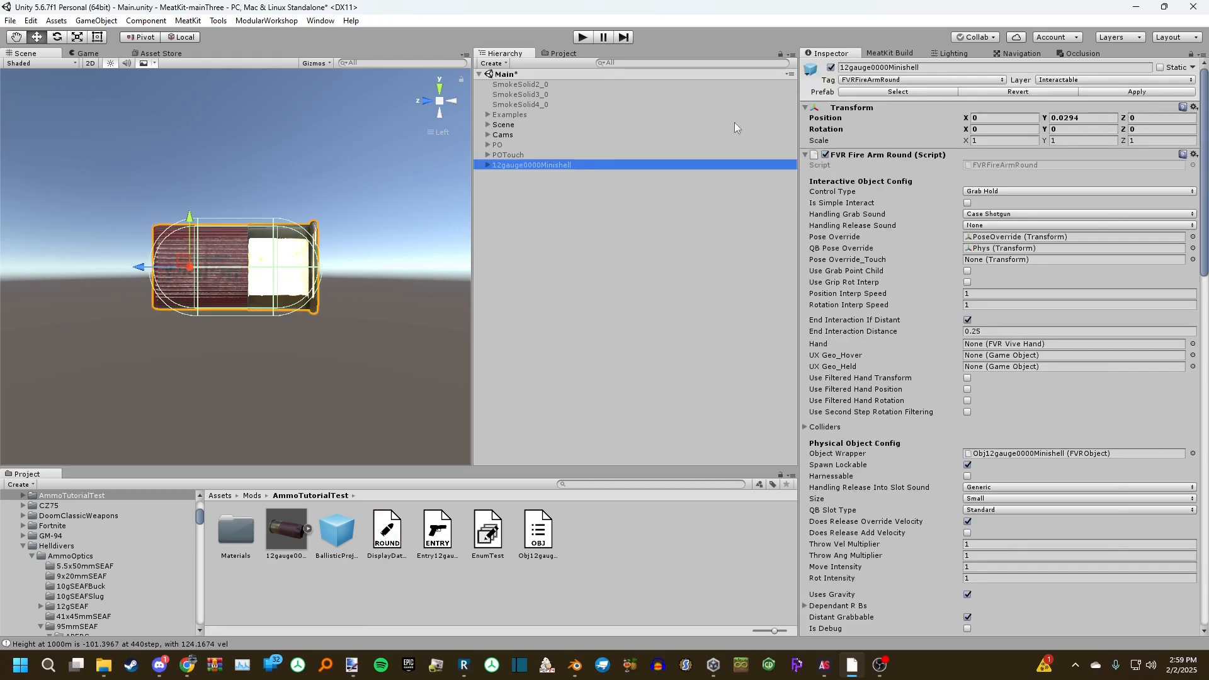
pyautogui.click(550, 221)
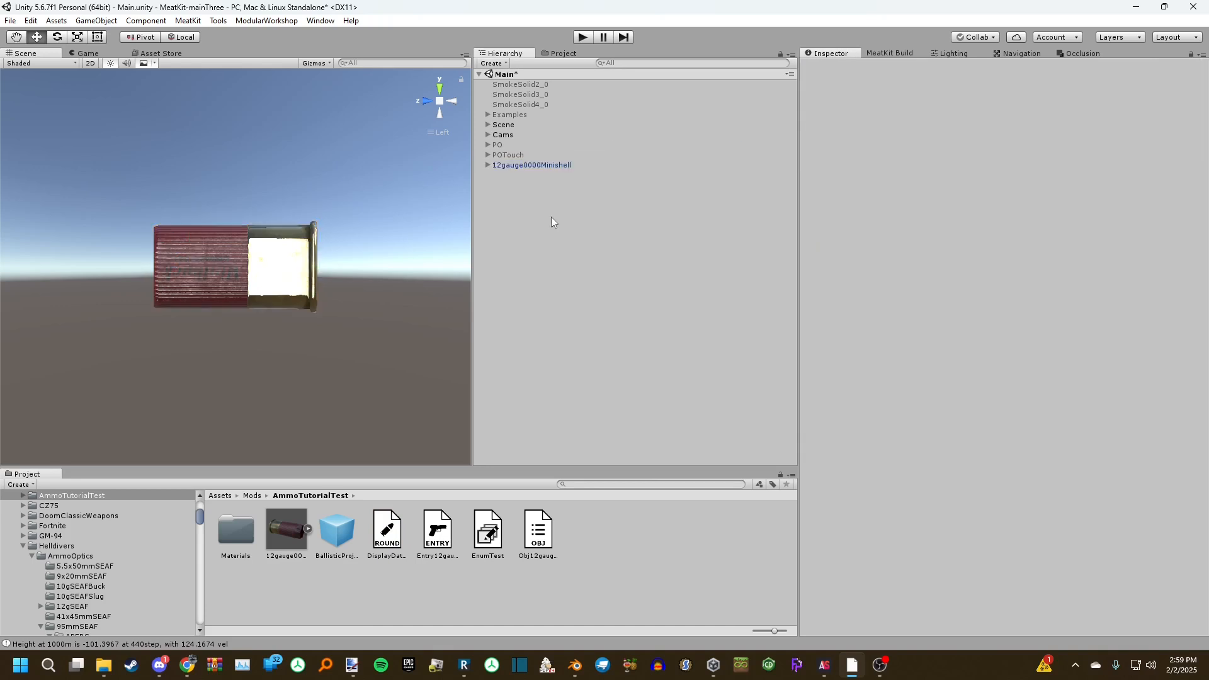
pyautogui.click(437, 530)
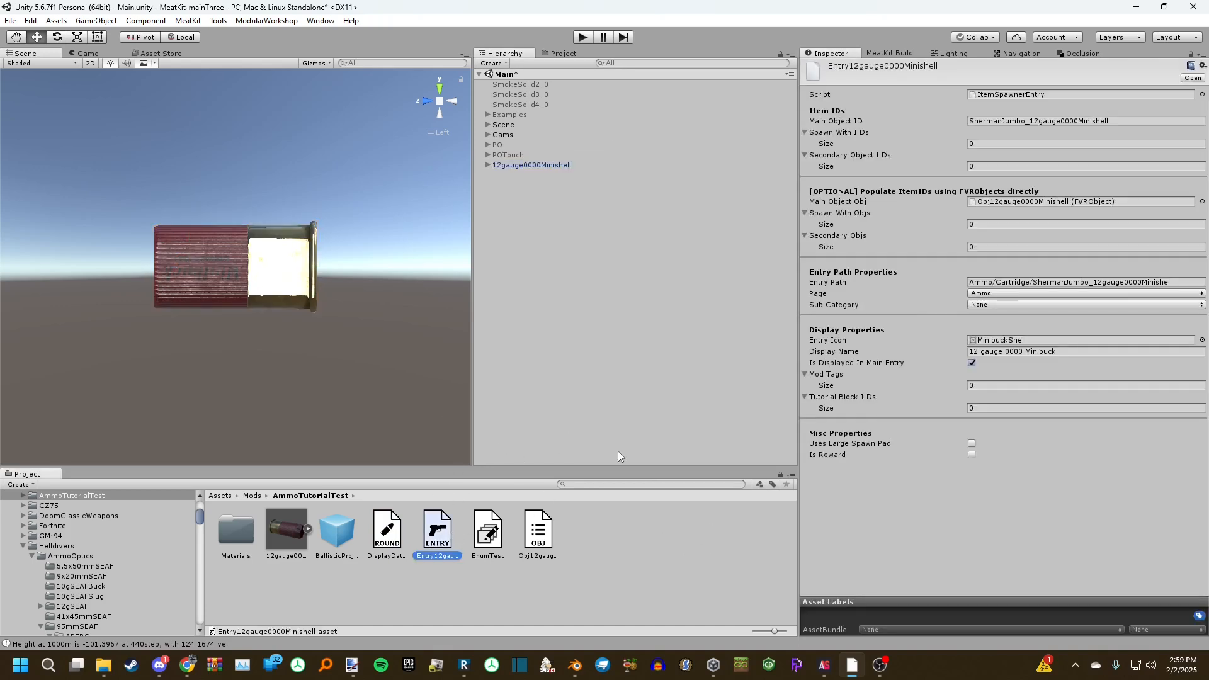
pyautogui.press('Left')
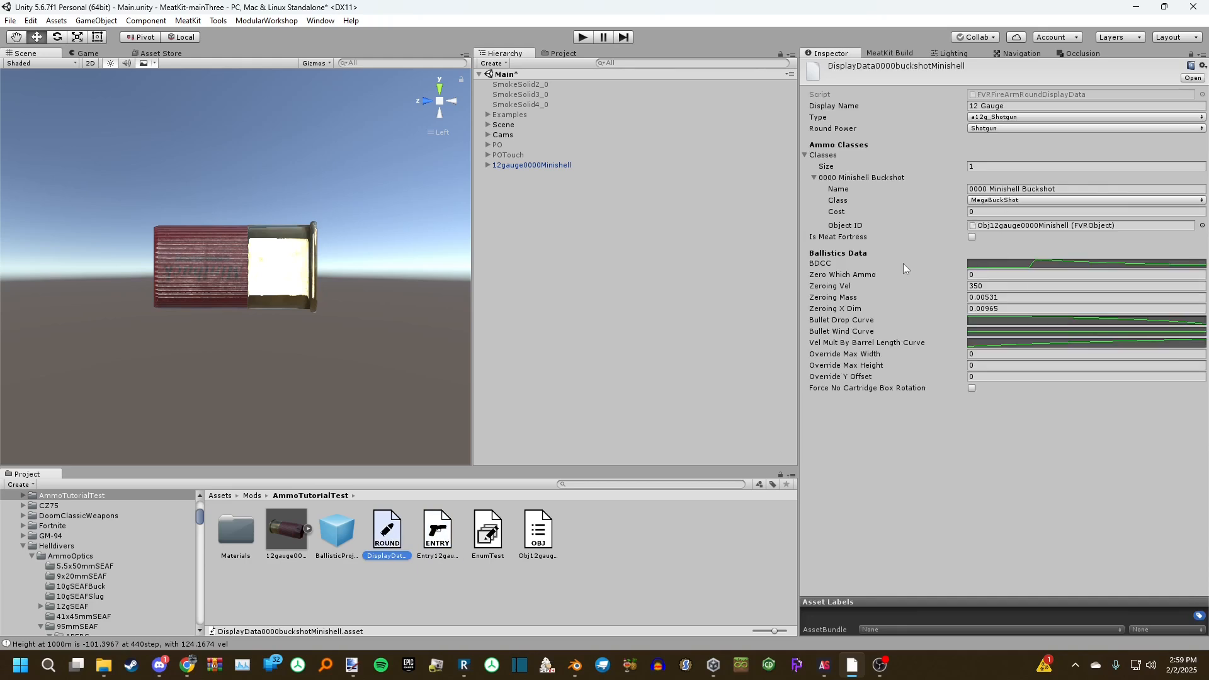
# Review the 12gauge0000Minishell prefab's round configuration and compare its type and class with the round display data
pyautogui.press('Left')
pyautogui.press('Left')
pyautogui.scroll(-10, 904, 446)
pyautogui.scroll(-9, 904, 446)
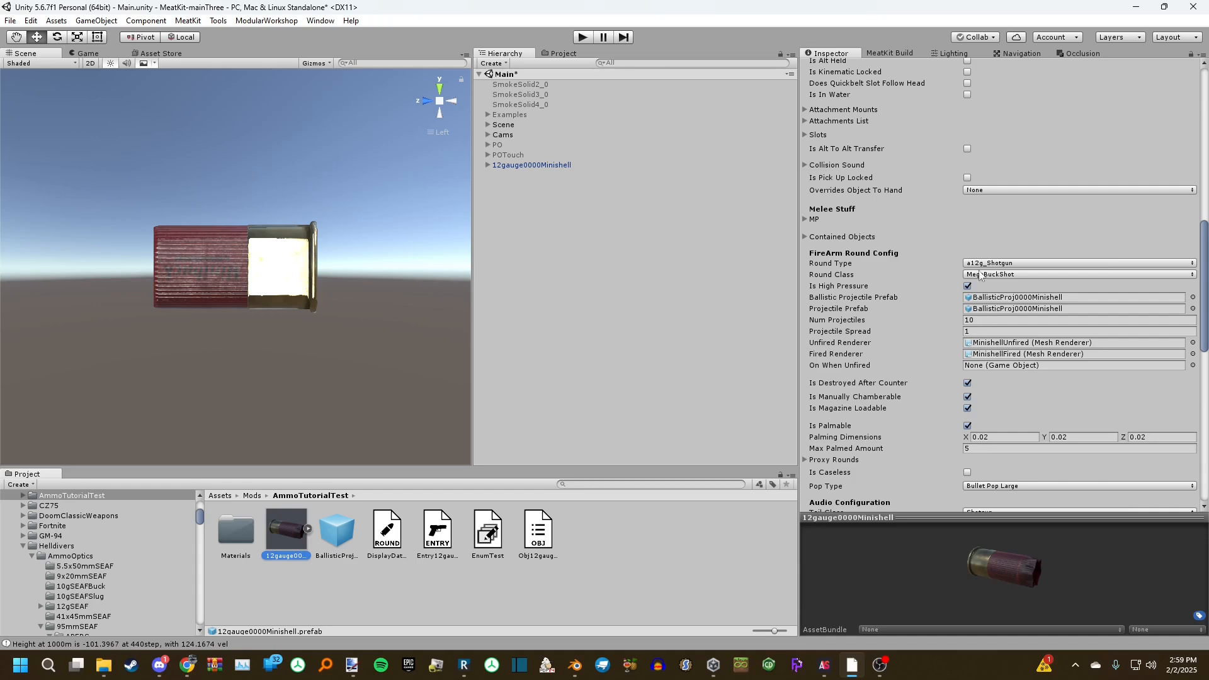
pyautogui.click(396, 545)
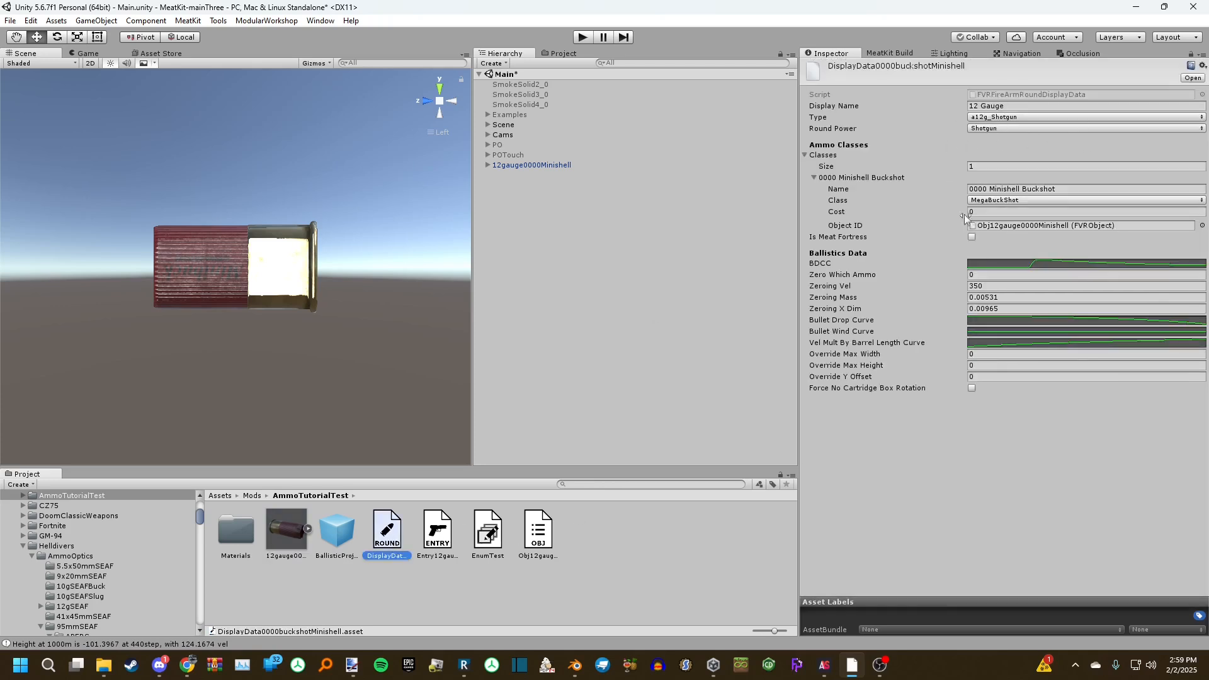
pyautogui.click(642, 513)
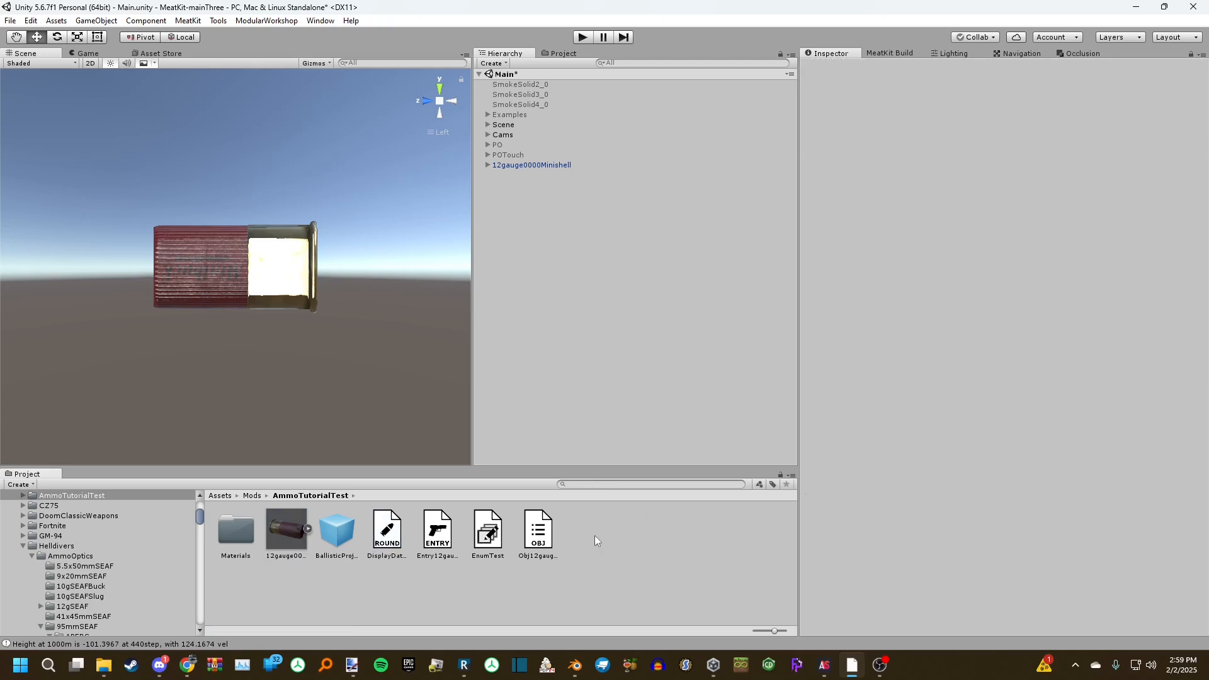
# Create an OtherLoader Item asset named BuildItem0000Minishell and set its bundle name to shermanjumbo_0000minishell
pyautogui.rightClick(582, 555)
pyautogui.moveTo(630, 317)
pyautogui.moveTo(812, 27)
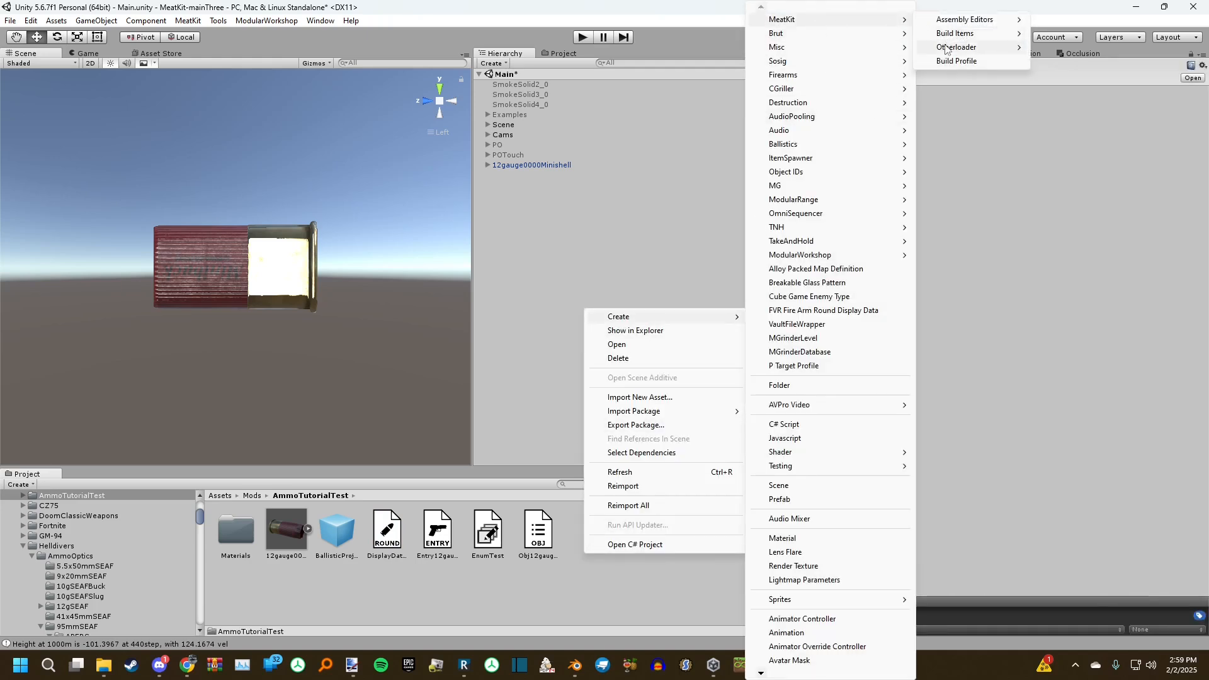
pyautogui.moveTo(954, 34)
pyautogui.click(822, 77)
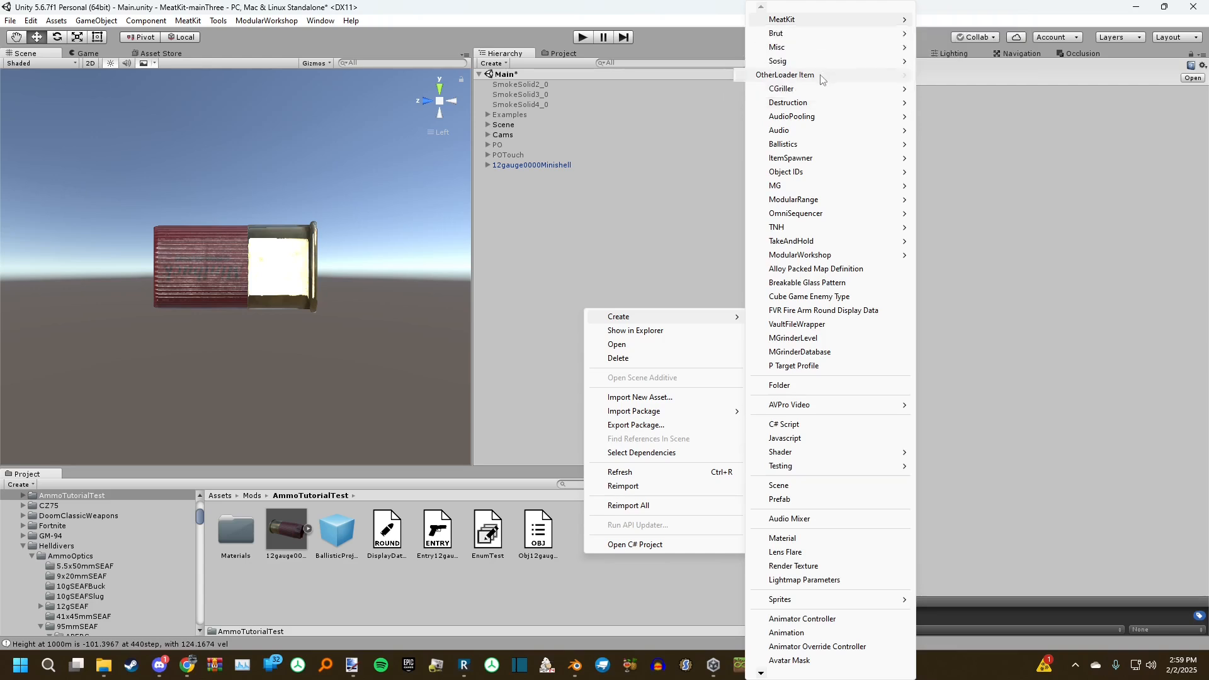
pyautogui.write('BuildItem')
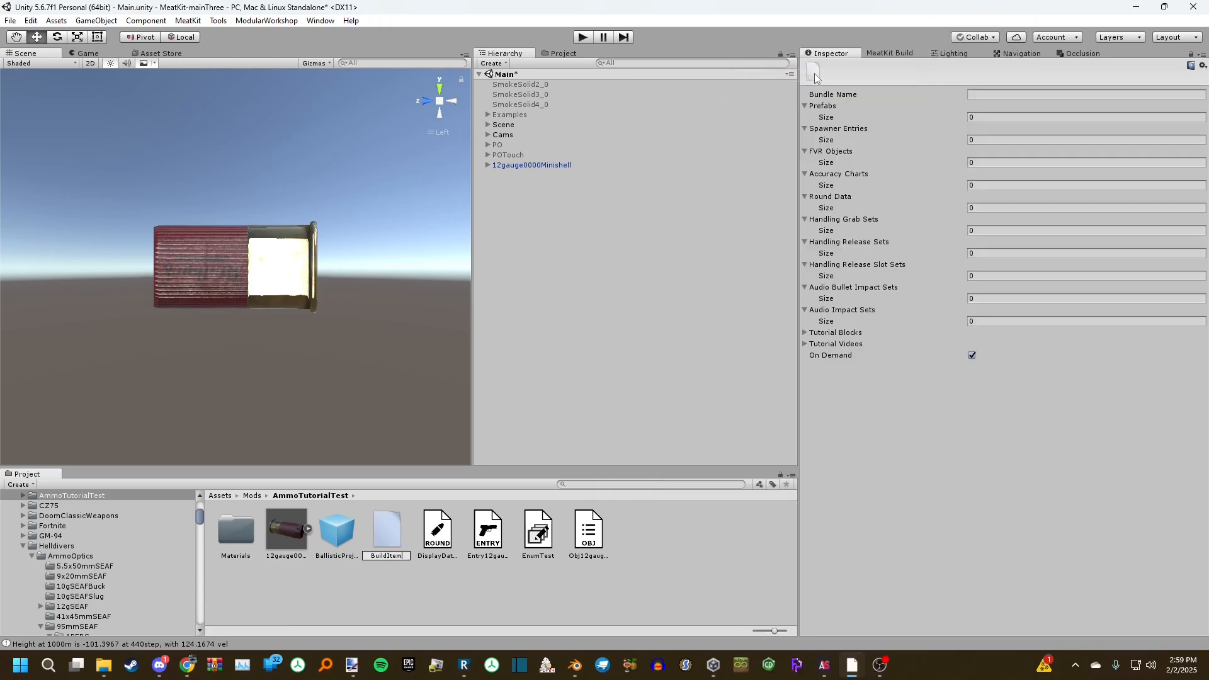
pyautogui.write('0000Minishell')
pyautogui.press('Return')
pyautogui.click(1111, 94)
pyautogui.write('shermanjumbo_0000minishell')
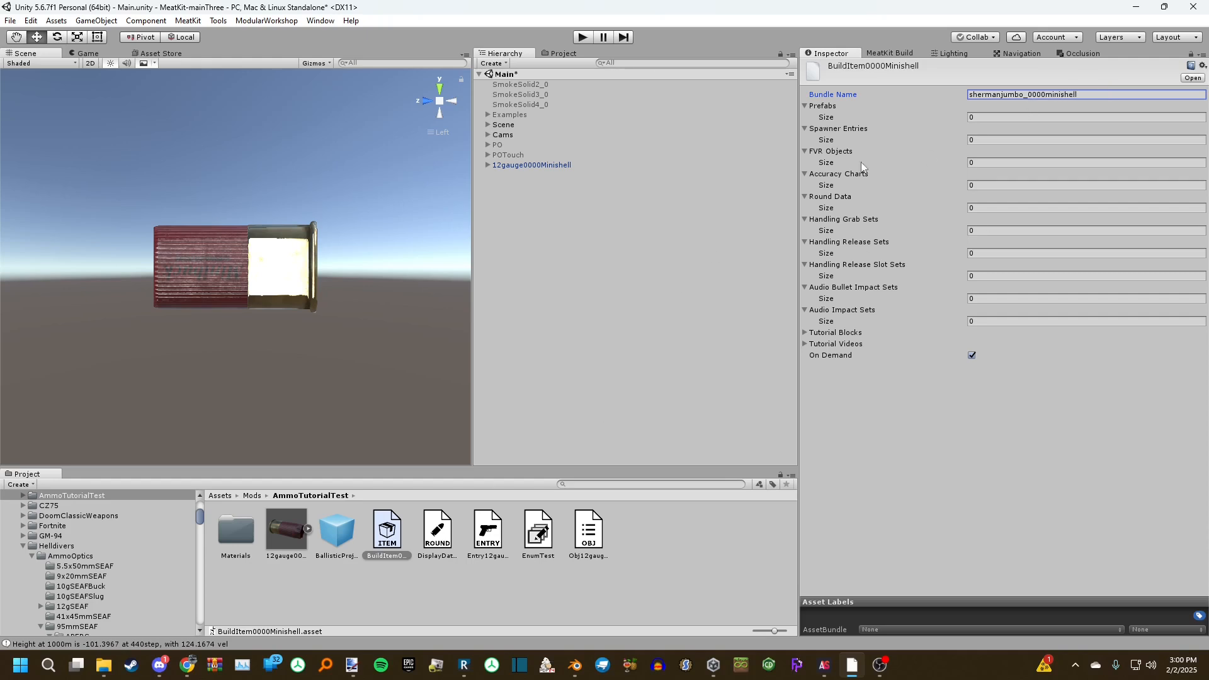
# Add the BallisticProj0000Minishell and 12gauge0000Minishell prefabs to the build item's Prefabs list, keeping its properties locked in view
pyautogui.click(1190, 56)
pyautogui.click(336, 541)
pyautogui.keyDown('ctrl'); pyautogui.click(284, 553); pyautogui.keyUp('ctrl')
pyautogui.moveTo(347, 547); pyautogui.dragTo(831, 112)
pyautogui.click(432, 576)
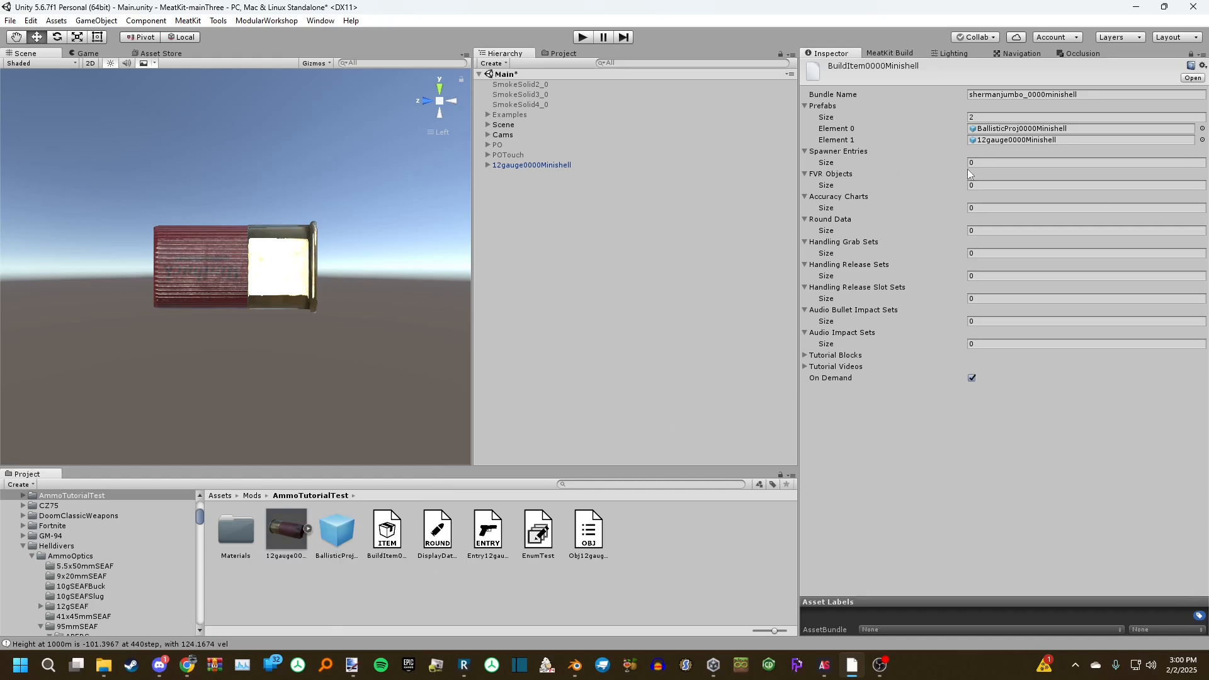
# Fill the build item's Spawner Entries, FVR Objects and Round Data with the minishell's item spawner entry, object ID and round display data
pyautogui.moveTo(491, 542); pyautogui.dragTo(864, 157)
pyautogui.moveTo(588, 532); pyautogui.dragTo(830, 189)
pyautogui.doubleClick(833, 243)
pyautogui.moveTo(439, 538); pyautogui.dragTo(855, 252)
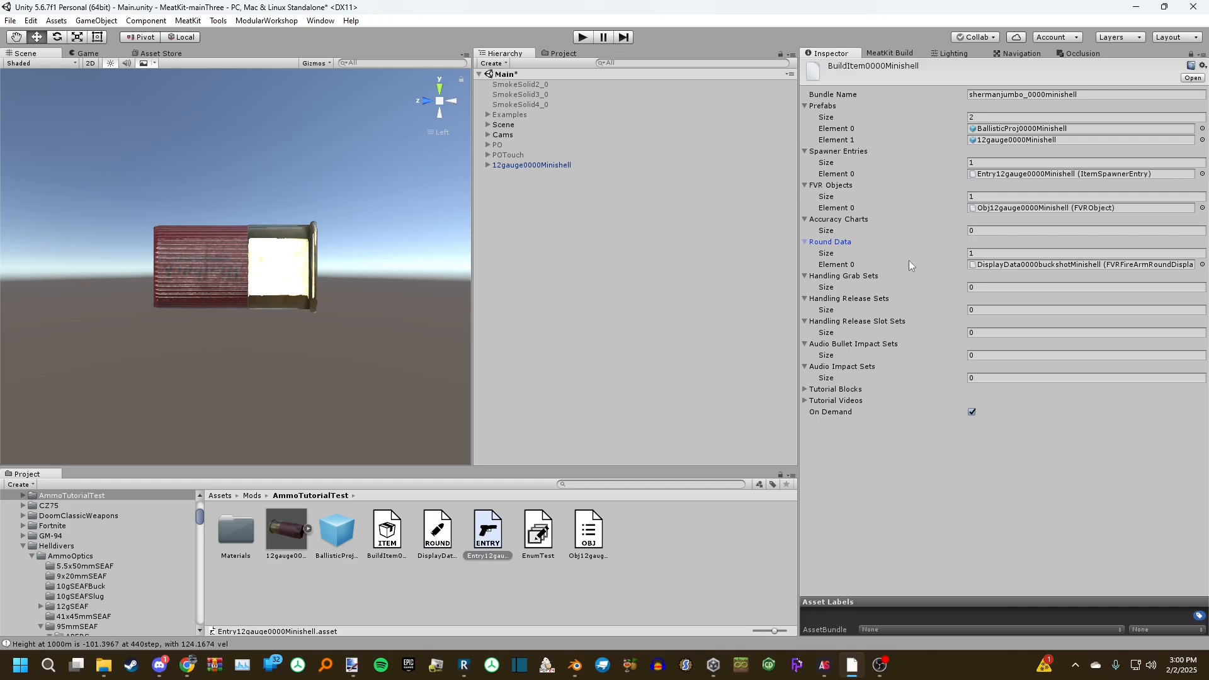
pyautogui.click(1191, 53)
pyautogui.click(583, 570)
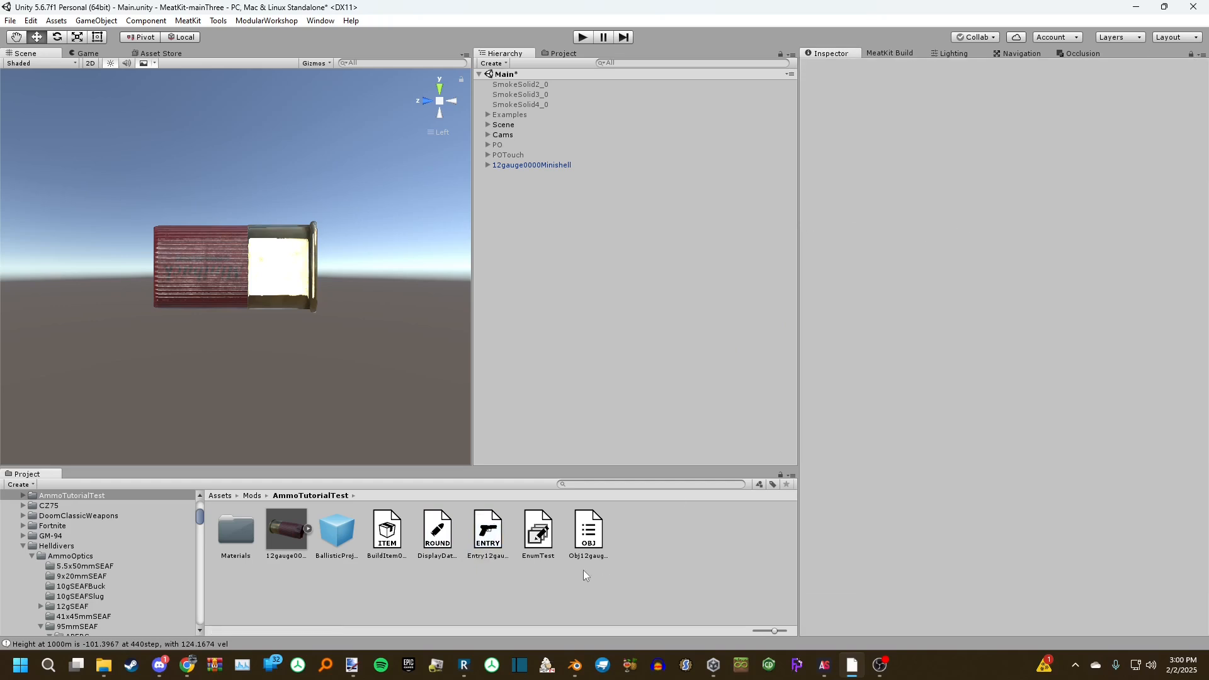
pyautogui.rightClick(583, 569)
pyautogui.moveTo(655, 326)
pyautogui.moveTo(790, 19)
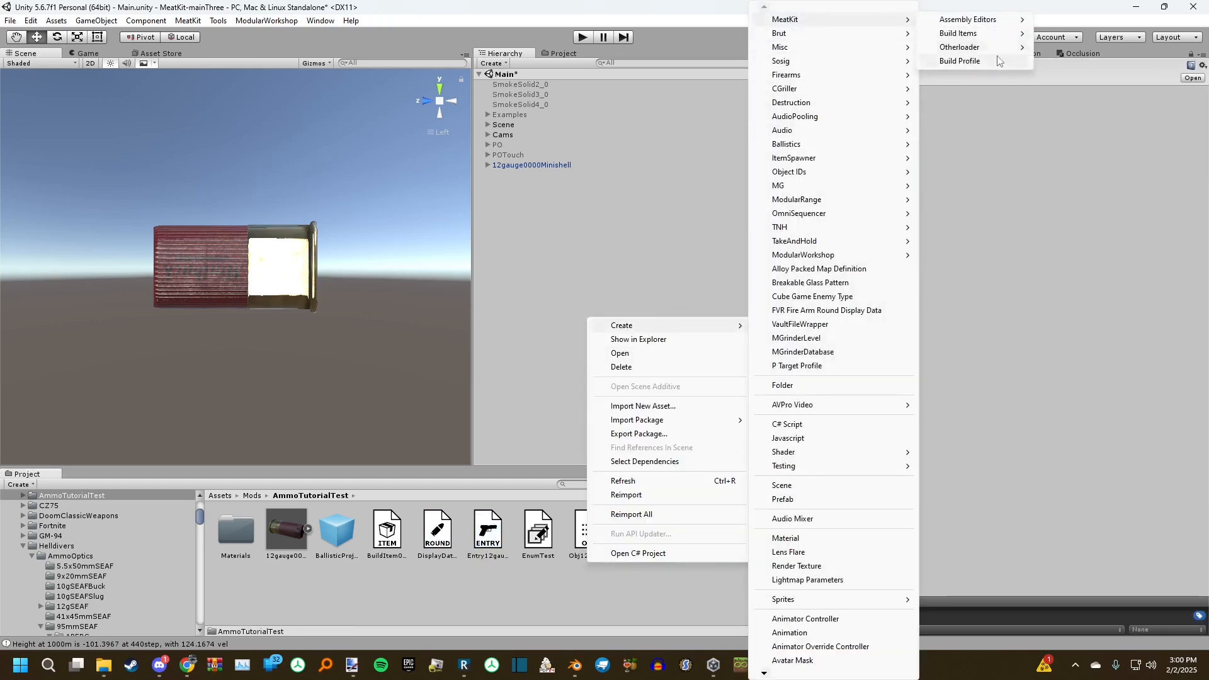
pyautogui.click(997, 61)
pyautogui.press('Return')
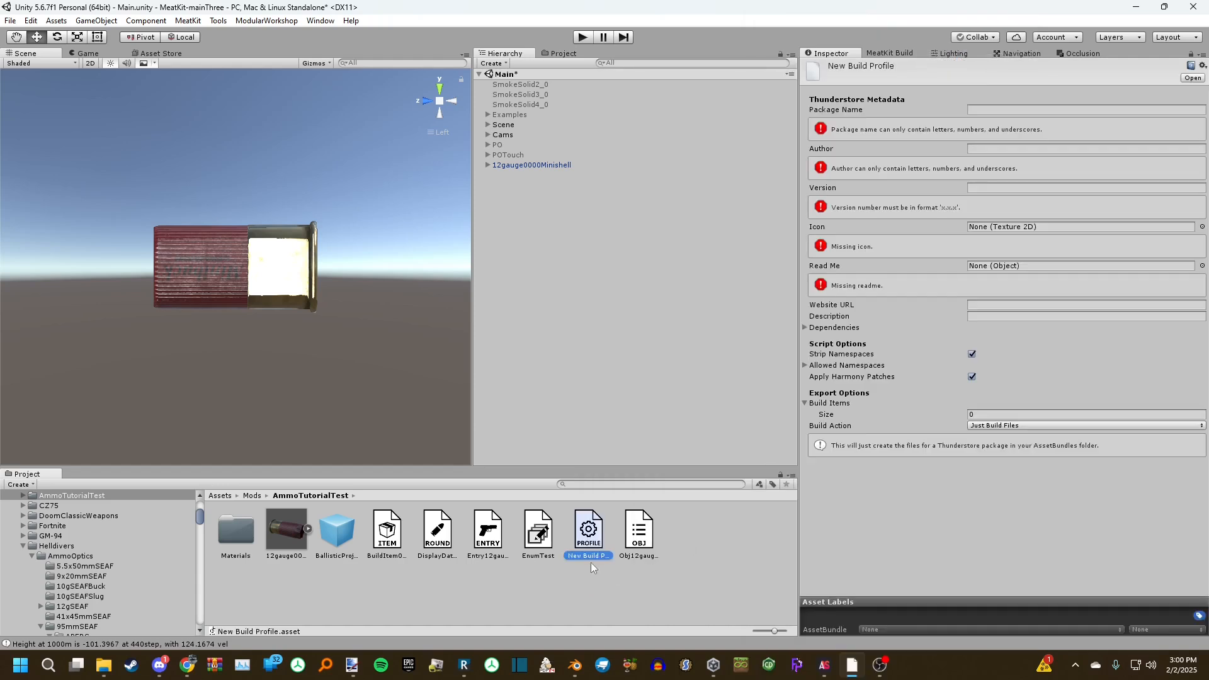
pyautogui.rightClick(585, 546)
pyautogui.click(585, 556)
pyautogui.rightClick(531, 616)
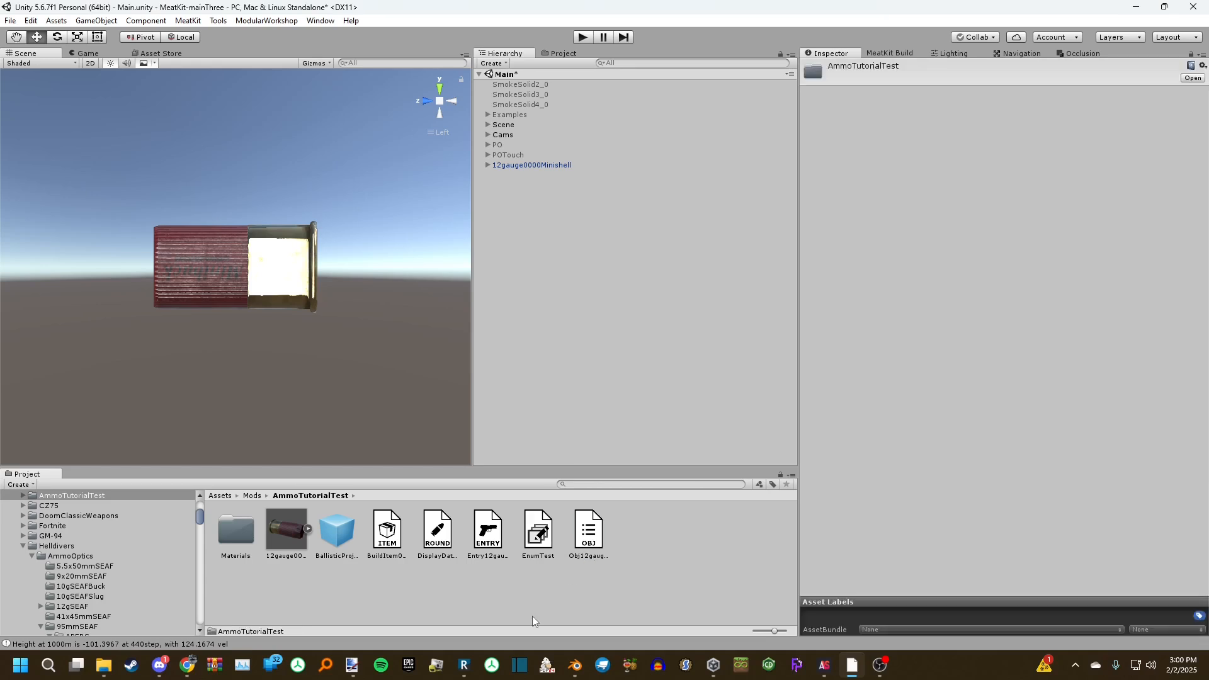
pyautogui.click(574, 369)
# Create an OtherLoader Root asset named BuildRoot0000Minishell and add BuildItem0000Minishell to its Build Items Any list
pyautogui.rightClick(543, 595)
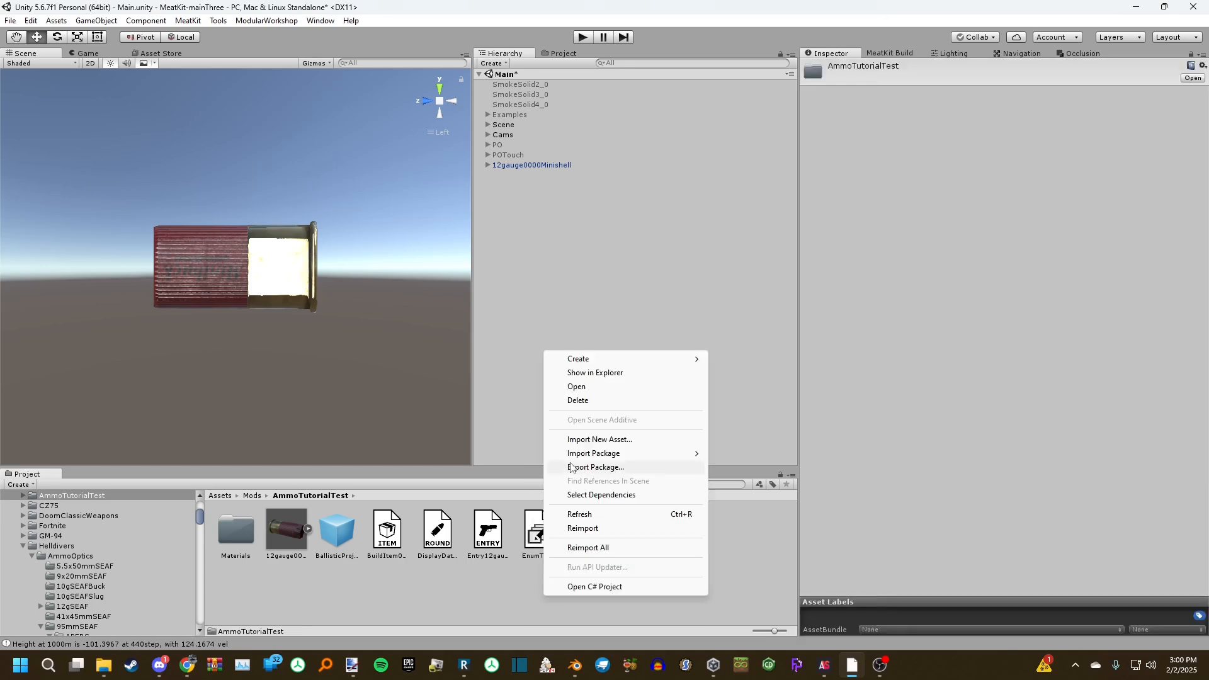
pyautogui.click(586, 360)
pyautogui.moveTo(787, 21)
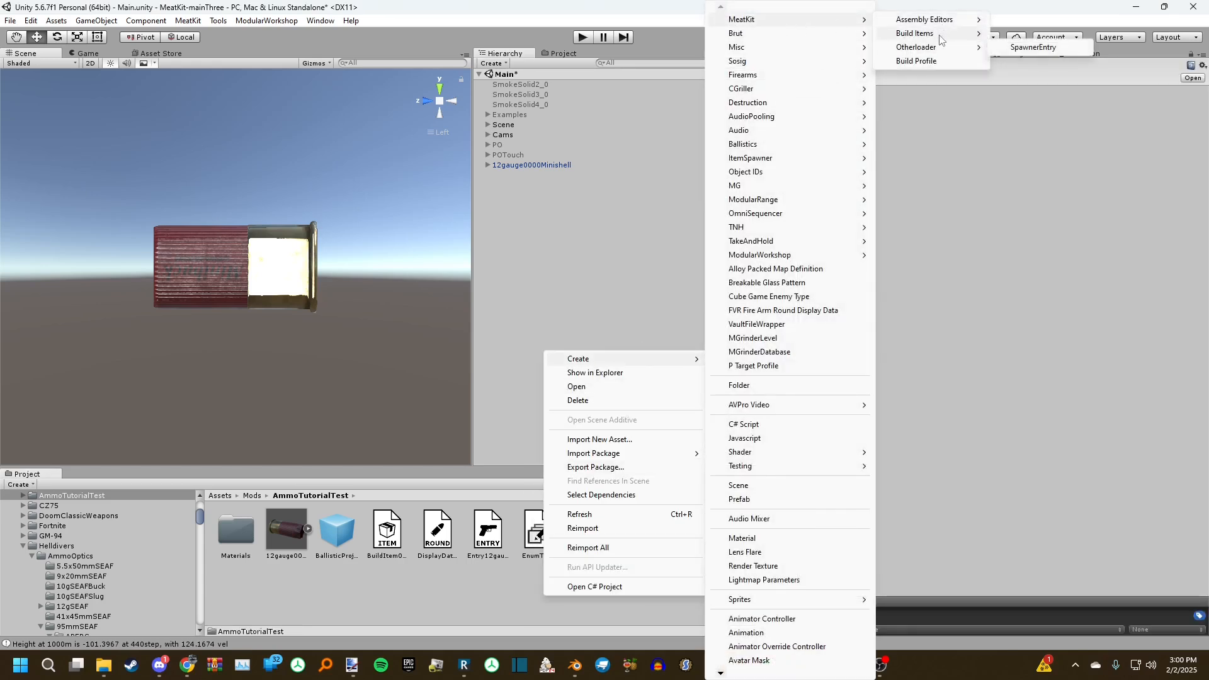
pyautogui.moveTo(948, 36)
pyautogui.click(1041, 89)
pyautogui.write('B')
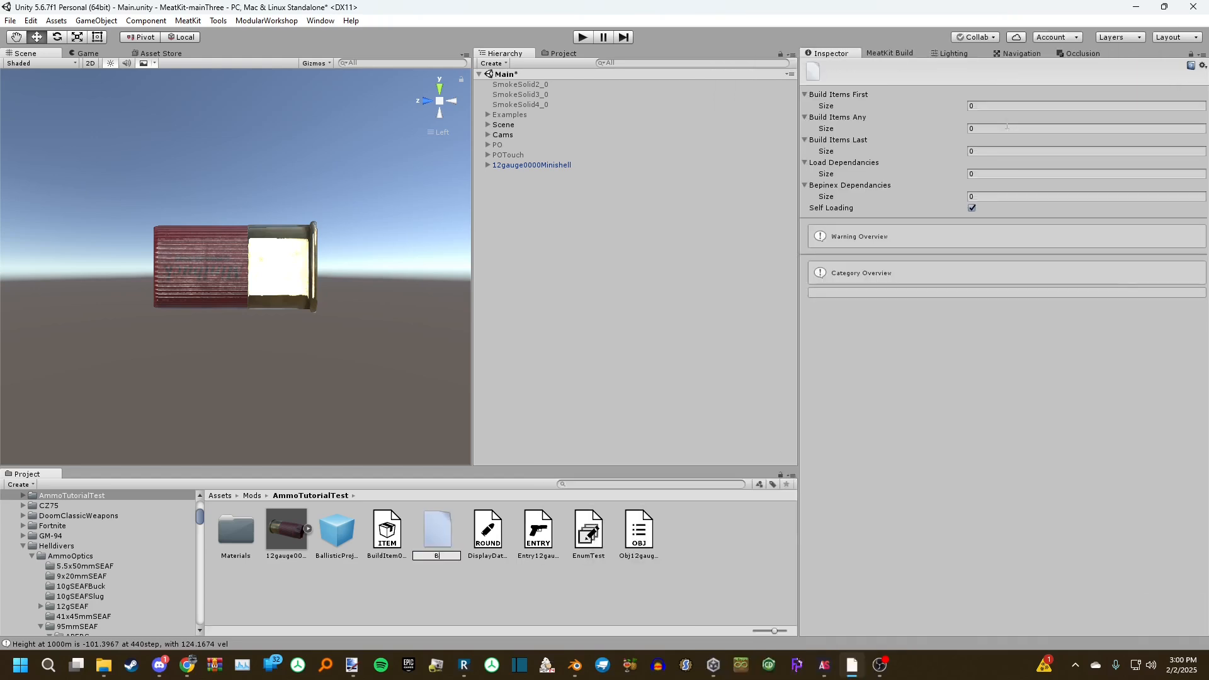
pyautogui.write('uildRoot')
pyautogui.write('0000B')
pyautogui.write('inishell')
pyautogui.press('Return')
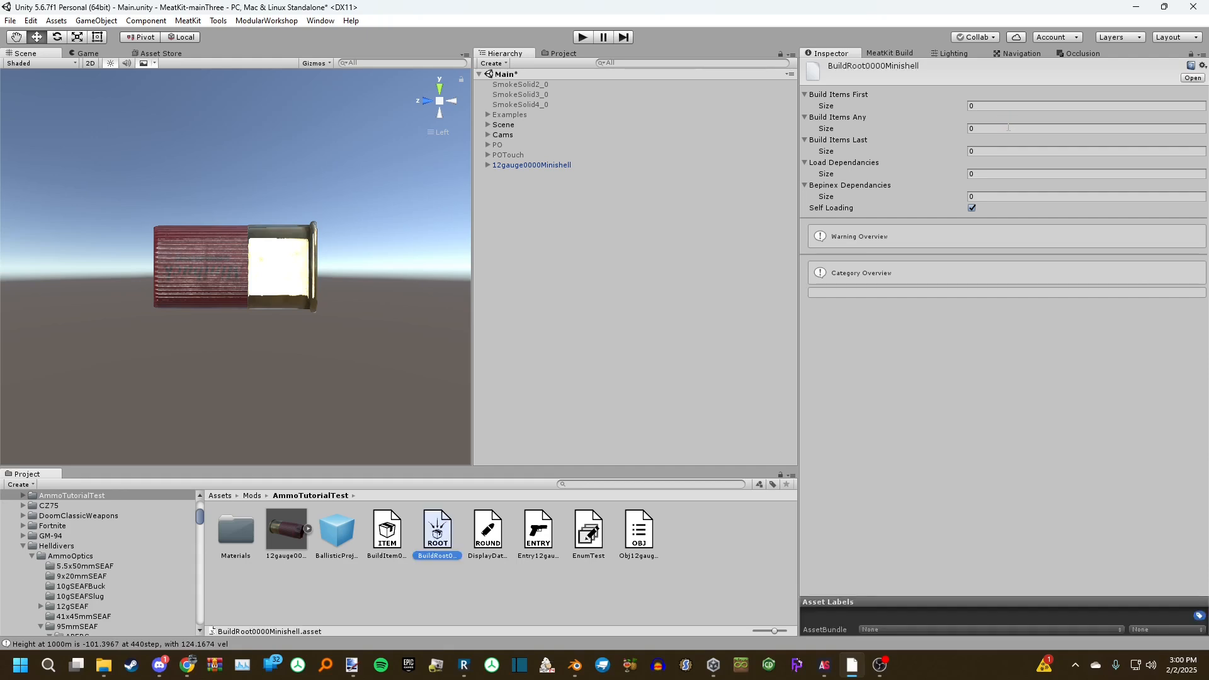
pyautogui.moveTo(386, 532); pyautogui.dragTo(833, 120)
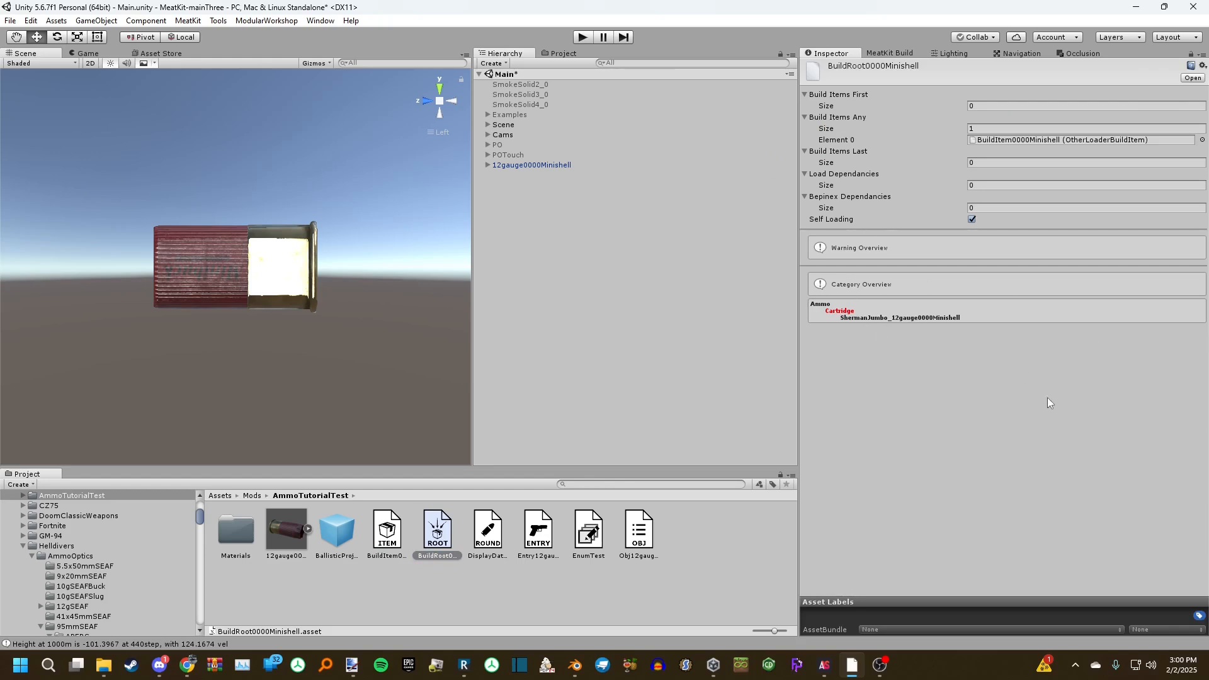
# Create a MeatKit build profile named BuildProfile0000Minishell in the AmmoTutorialTest folder
pyautogui.rightClick(572, 595)
pyautogui.moveTo(629, 353)
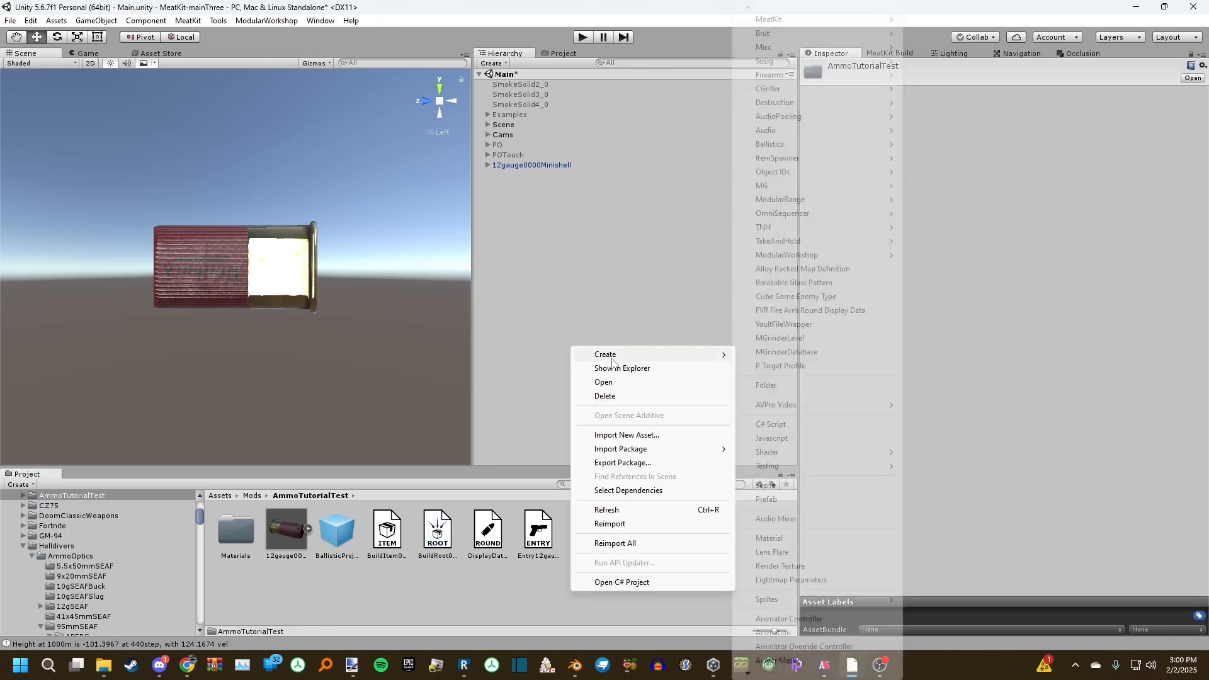
pyautogui.moveTo(819, 20)
pyautogui.moveTo(976, 53)
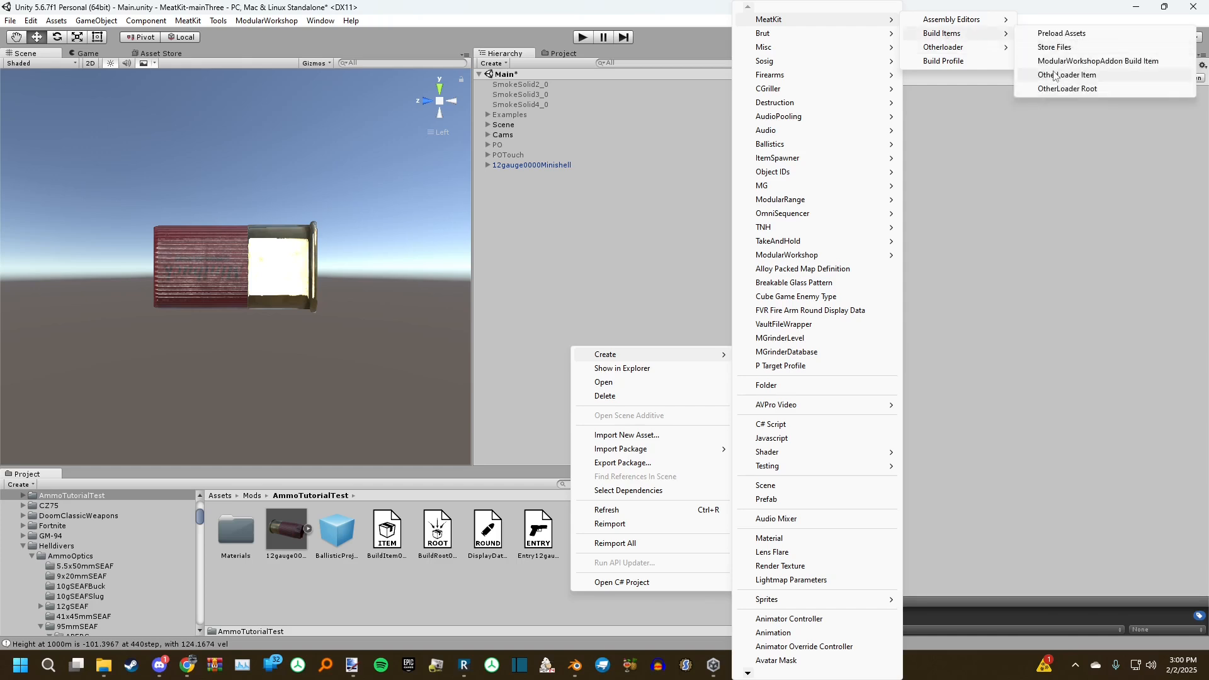
pyautogui.click(943, 61)
pyautogui.write('BuildProfile0000')
pyautogui.write('Minishell')
pyautogui.press('Return')
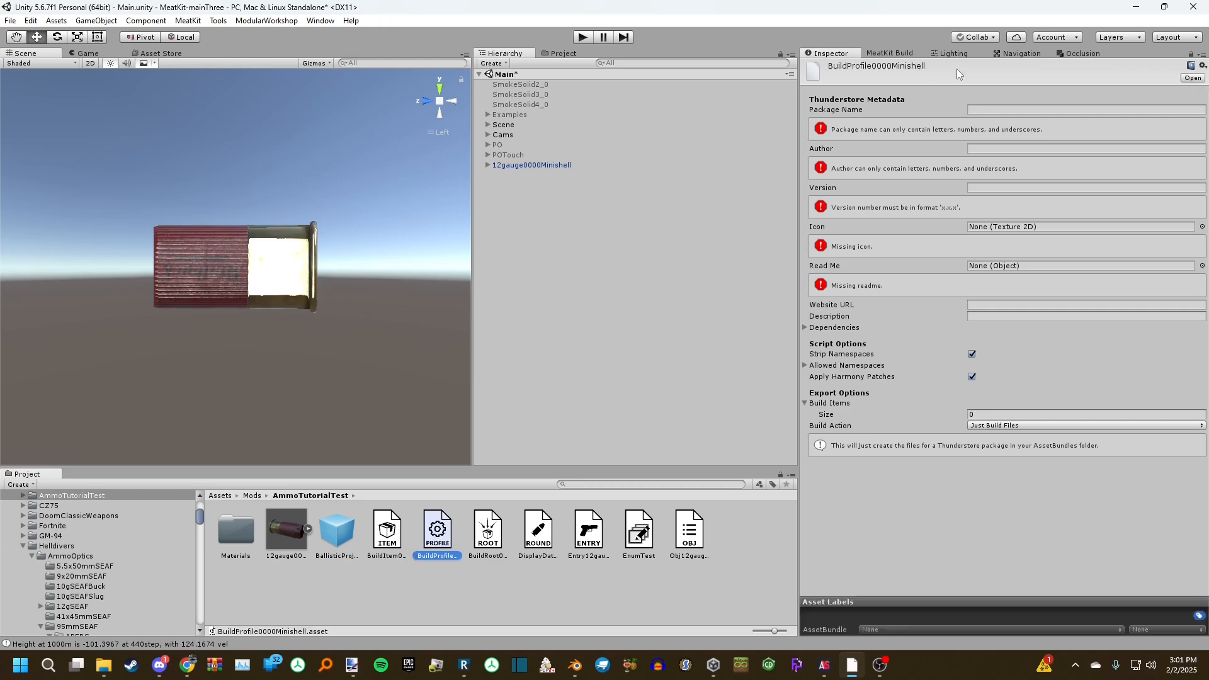
# Set the build profile's package name and description to Test, enter the author's name, and set the version to 1.0.0
pyautogui.click(984, 109)
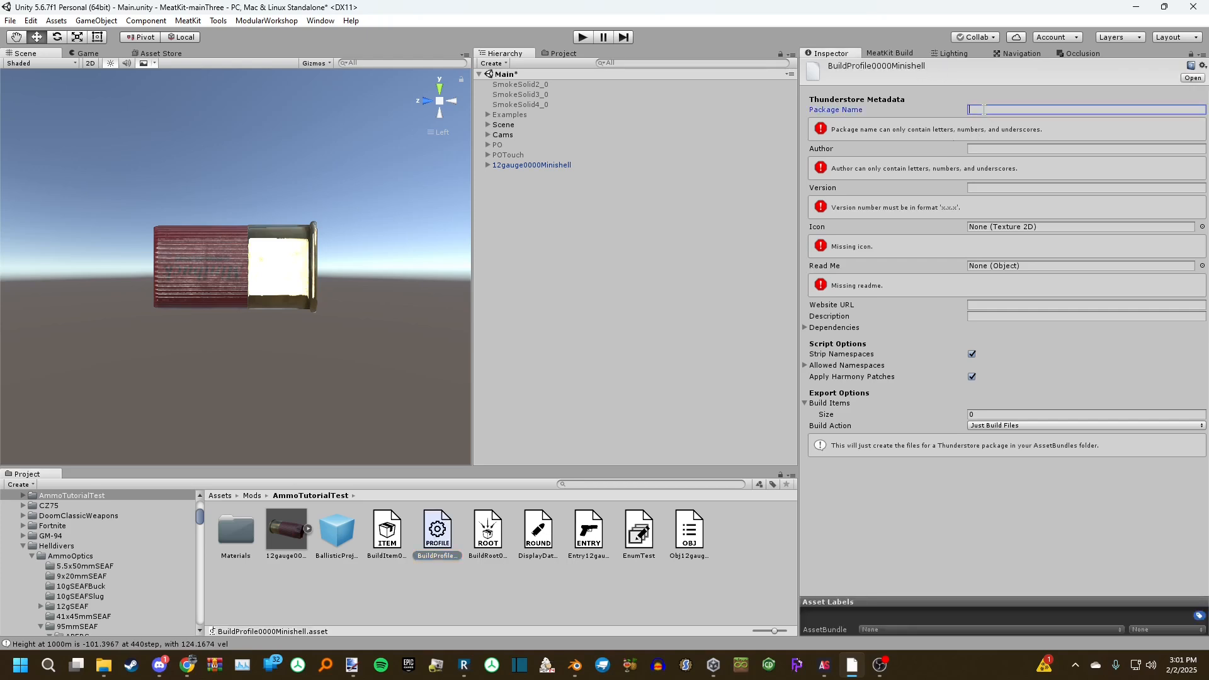
pyautogui.write('Test')
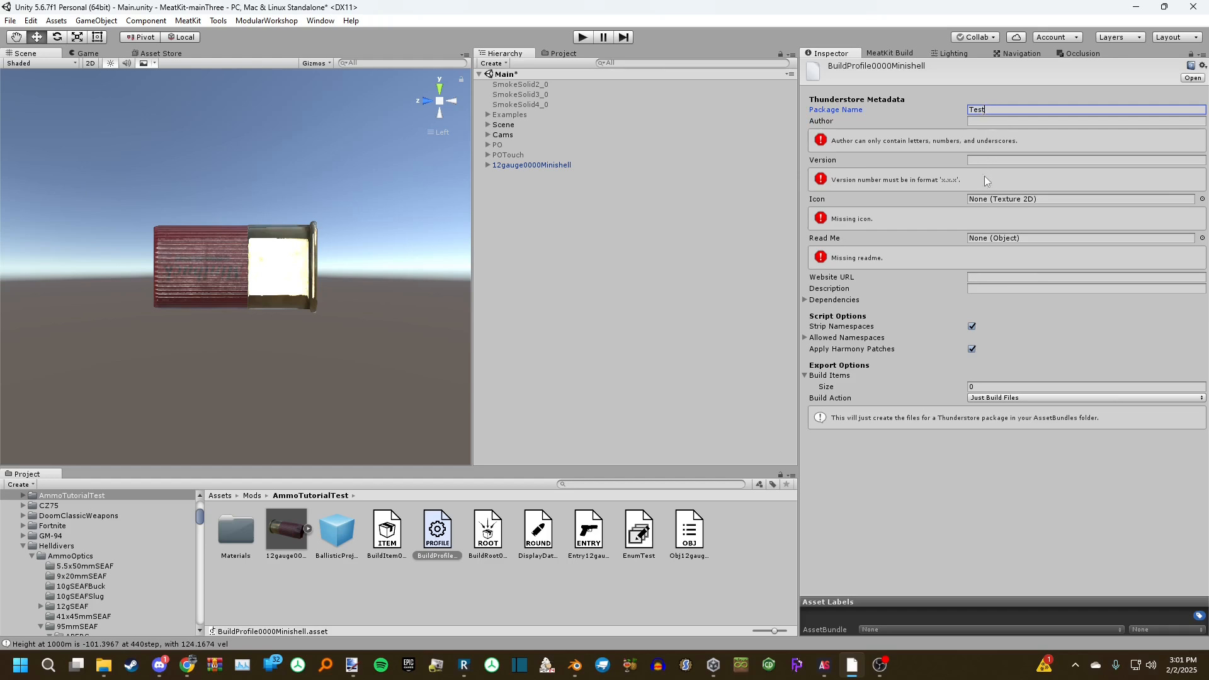
pyautogui.click(995, 290)
pyautogui.write('Test')
pyautogui.click(989, 121)
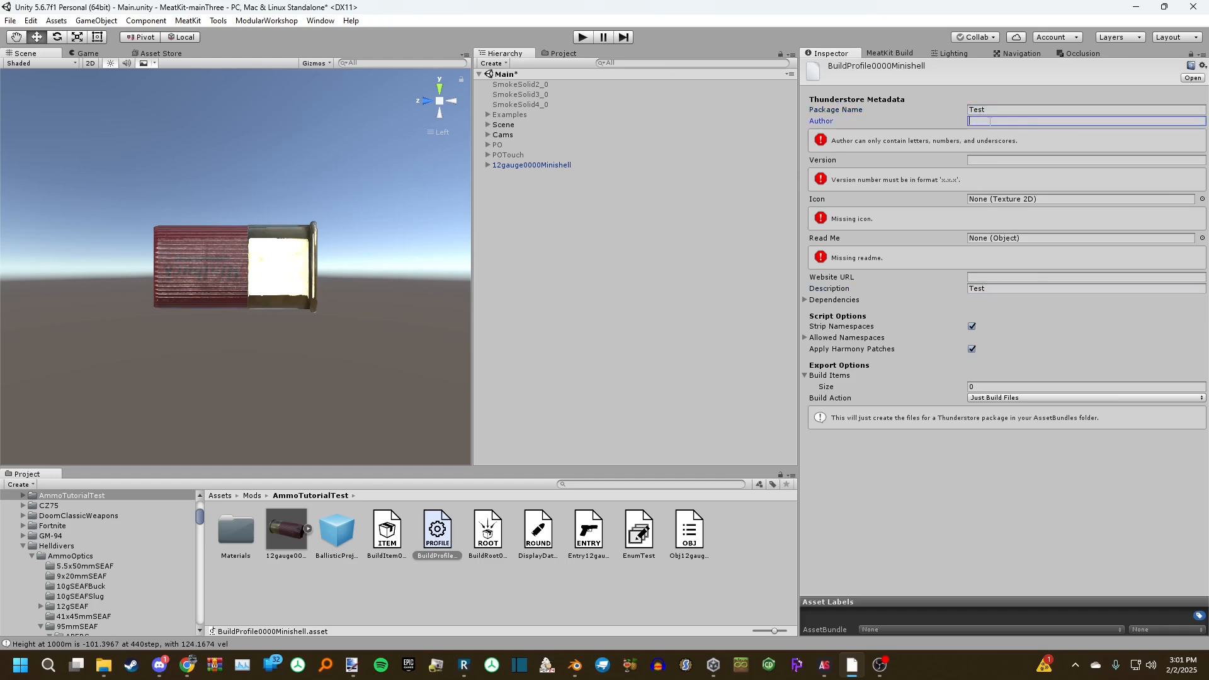
pyautogui.write('ShermanJumbo')
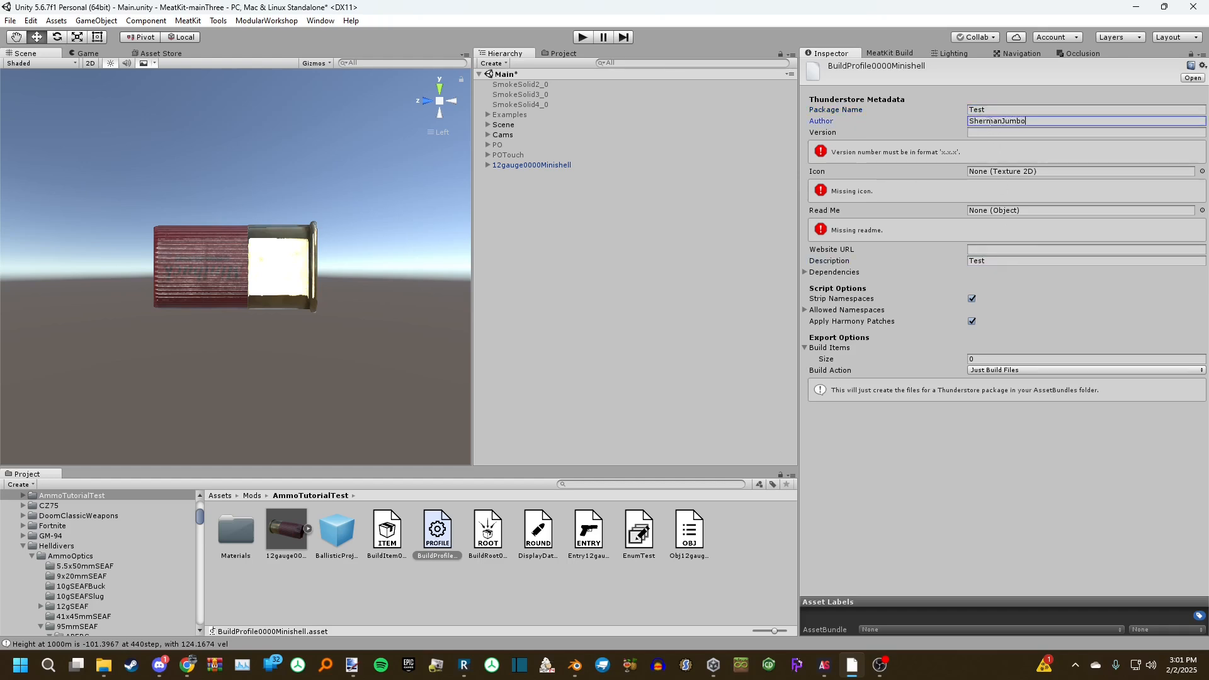
pyautogui.click(988, 132)
pyautogui.write('1.0.0')
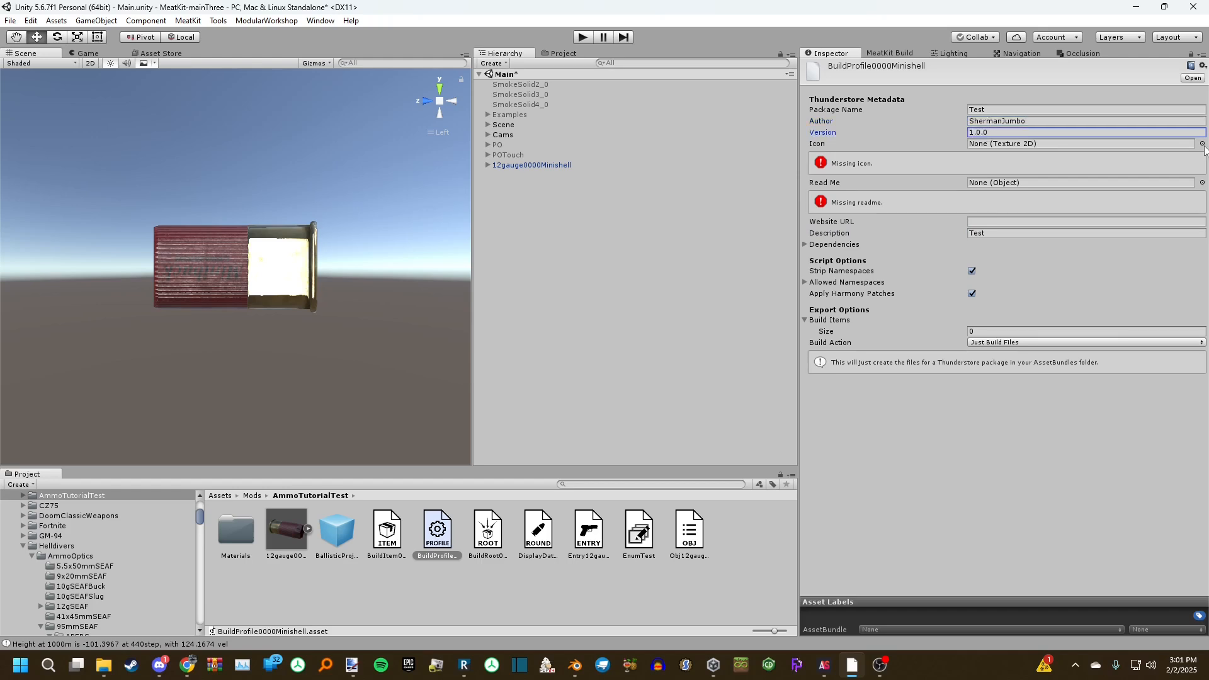
# Assign the MinibuckShell texture as the build profile's icon and a README file as its Read Me
pyautogui.click(1203, 144)
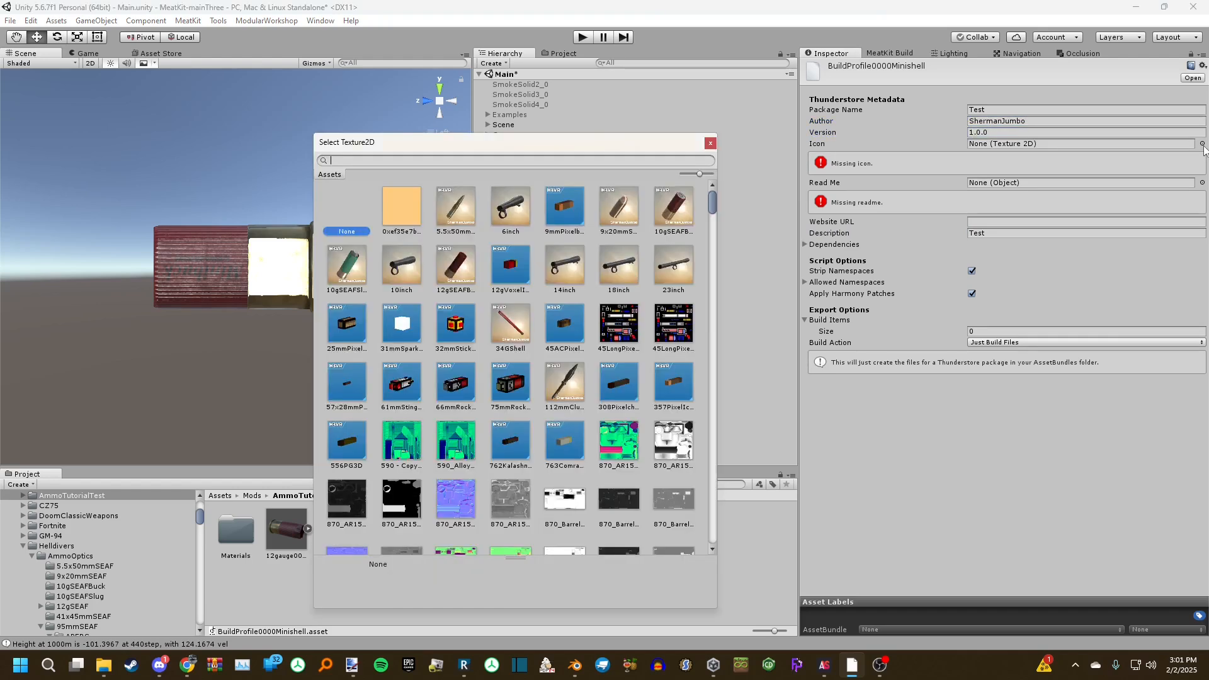
pyautogui.write('mini')
pyautogui.doubleClick(393, 267)
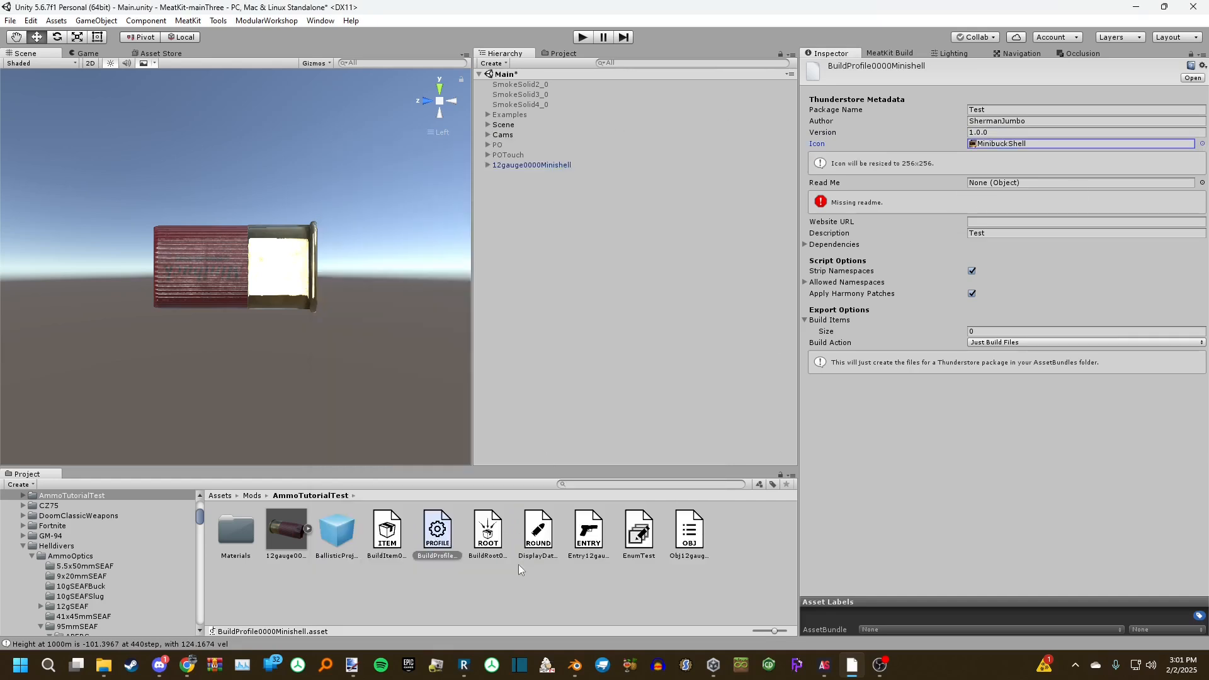
pyautogui.click(1203, 183)
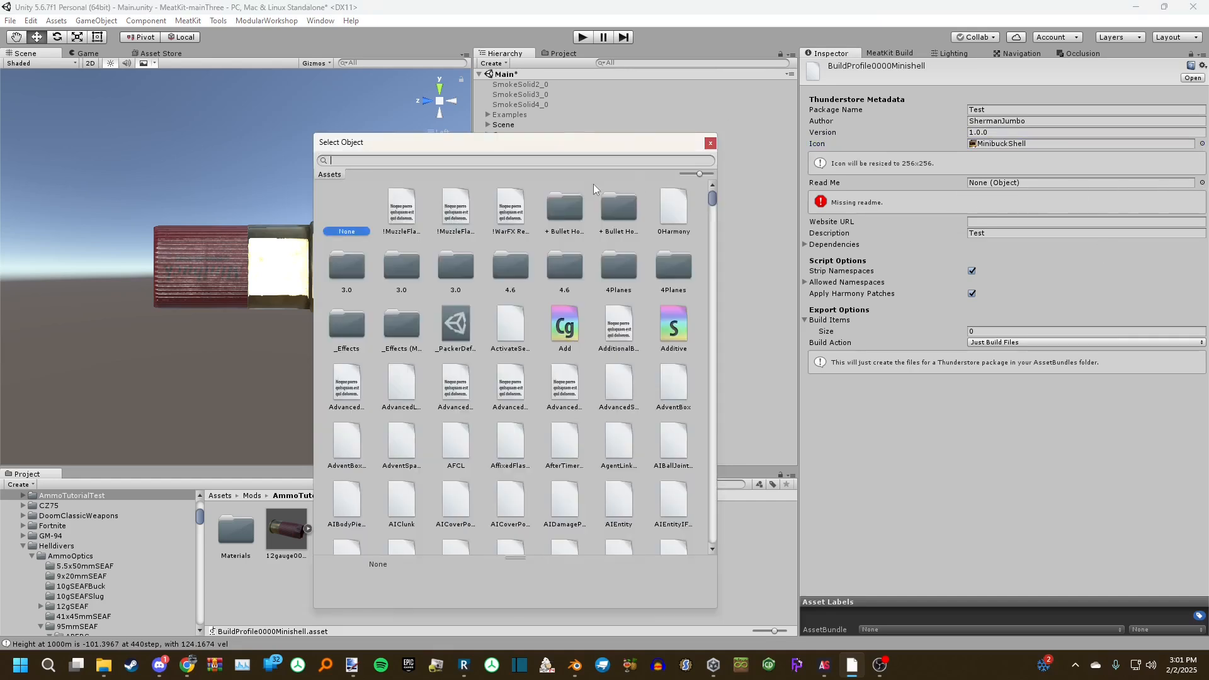
pyautogui.write('readme')
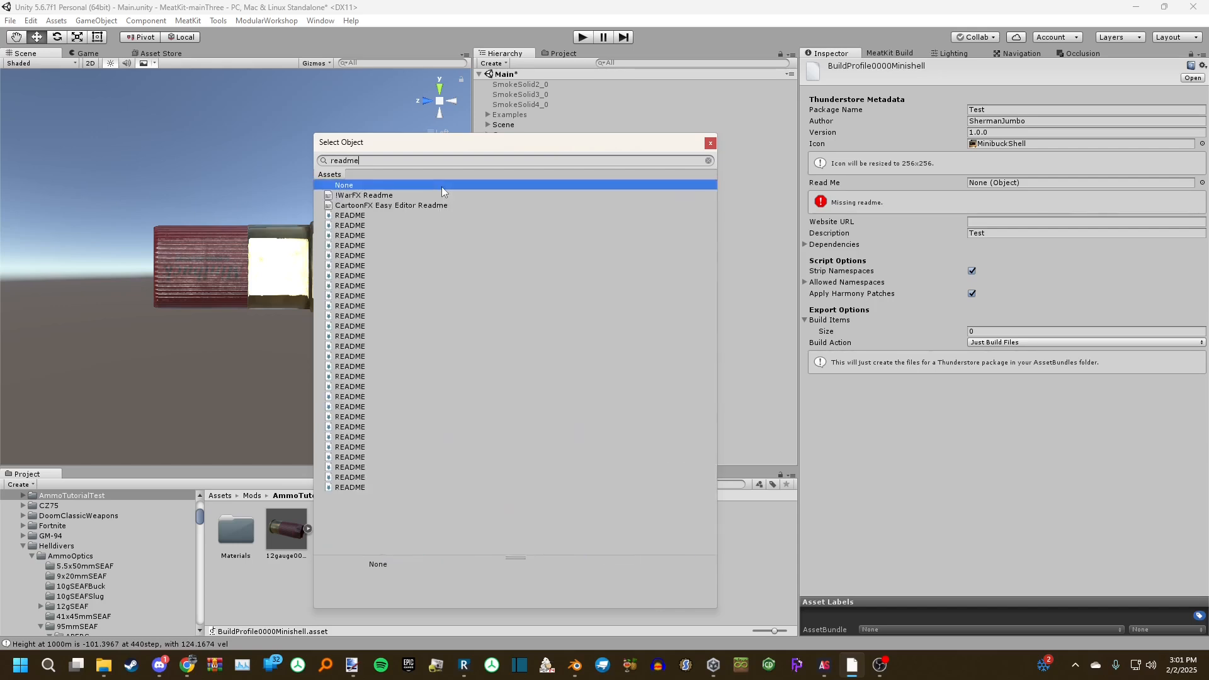
pyautogui.doubleClick(372, 217)
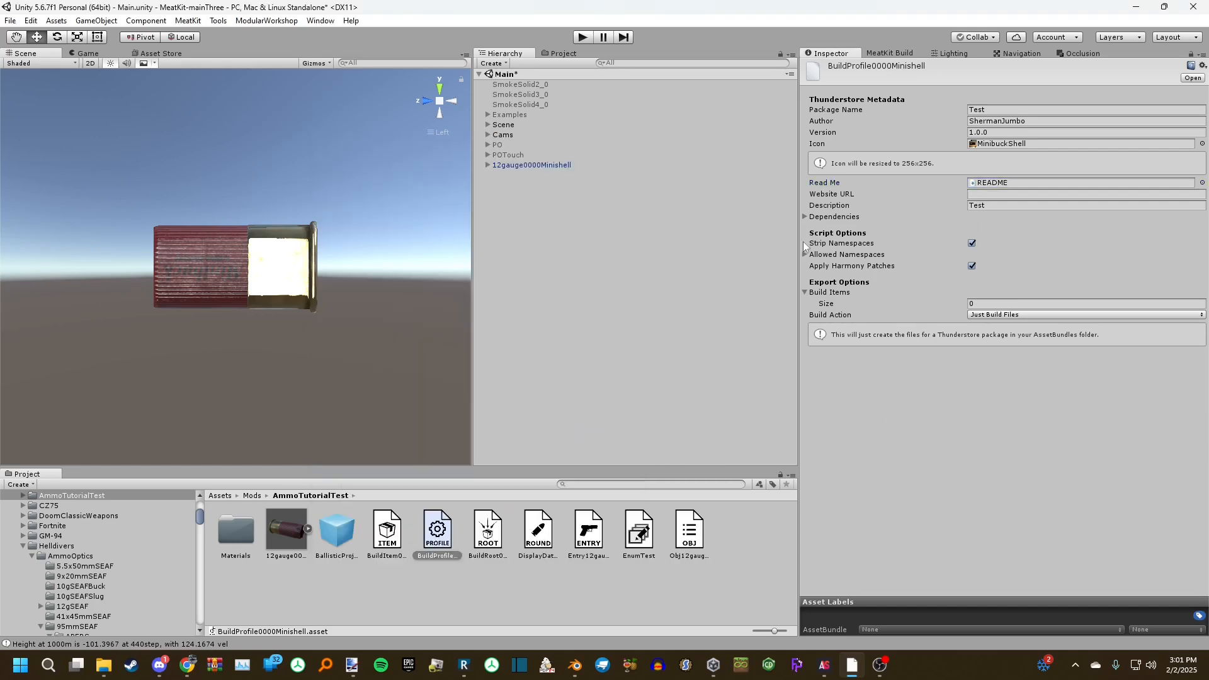
# Add BuildRoot0000Minishell to the profile's Build Items and set the build action to Copy To Profile with the JelenTesting folder
pyautogui.moveTo(504, 534); pyautogui.dragTo(834, 303)
pyautogui.click(1009, 326)
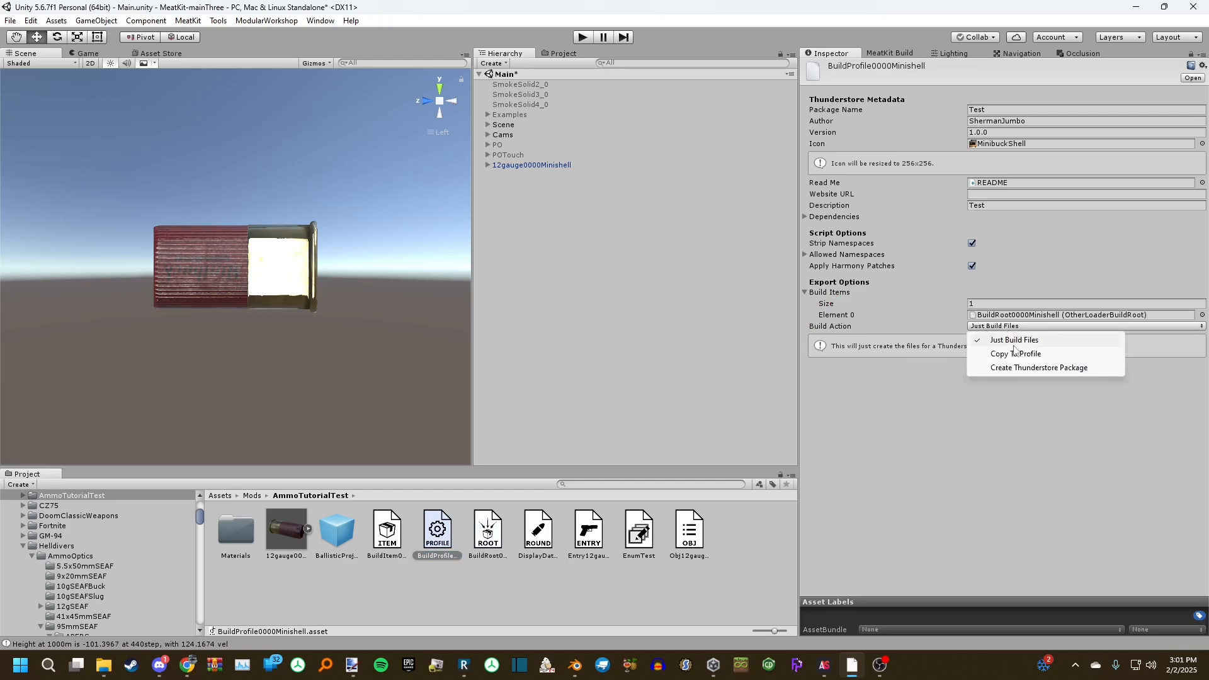
pyautogui.click(987, 359)
pyautogui.click(985, 378)
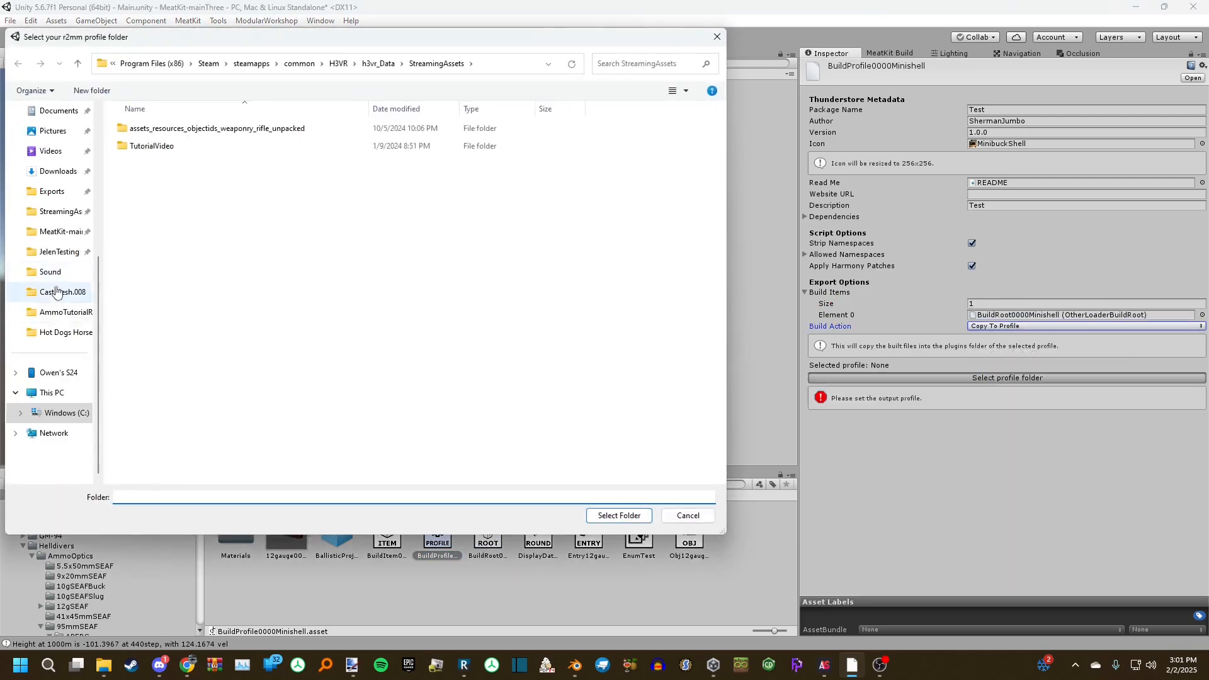
pyautogui.click(59, 252)
pyautogui.click(619, 516)
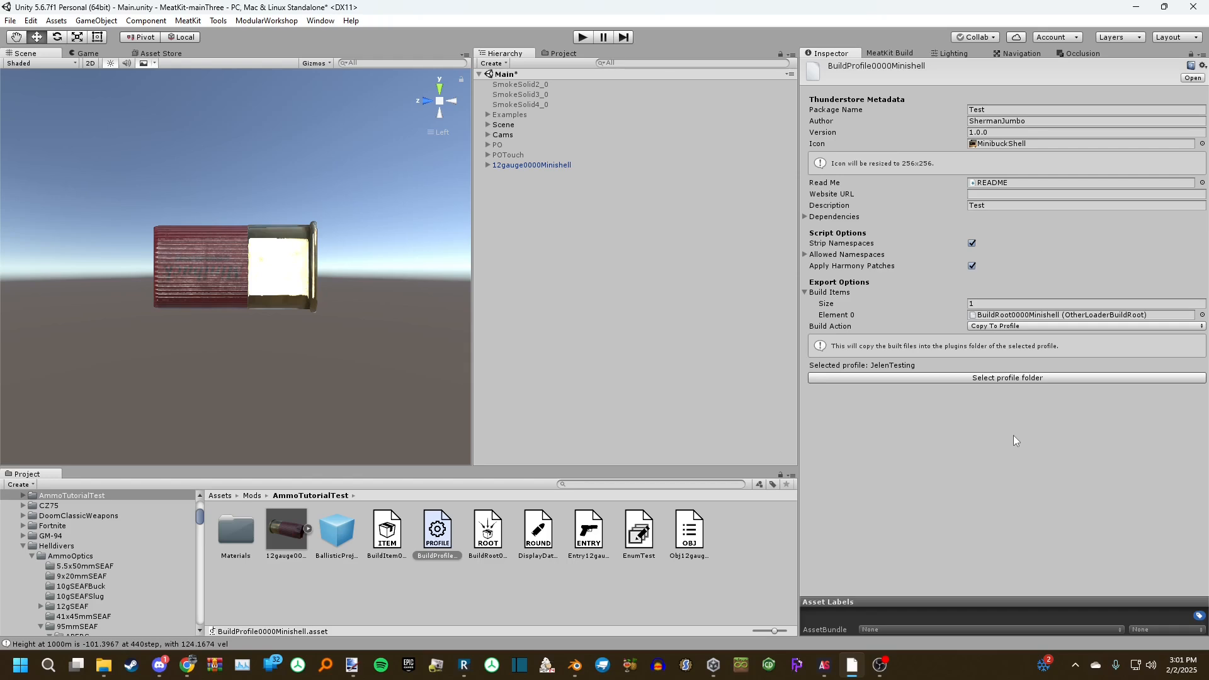
pyautogui.click(329, 603)
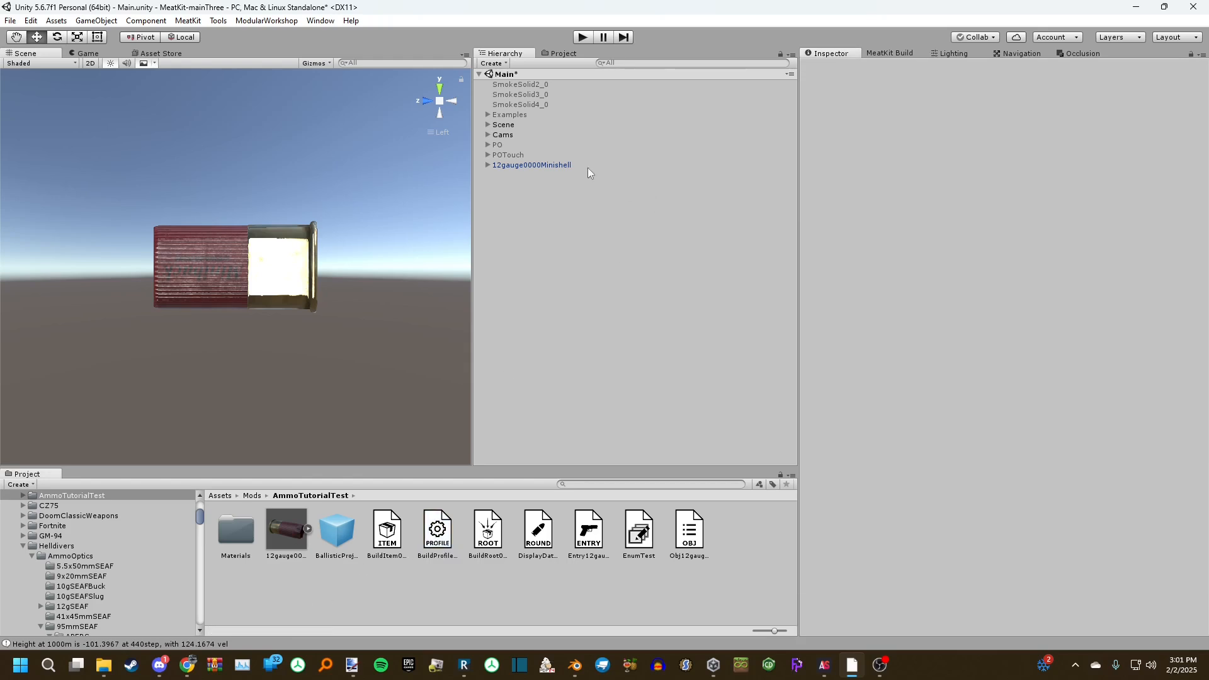
# Apply the 12gauge0000Minishell object's changes to its prefab and delete the object from the scene
pyautogui.click(564, 163)
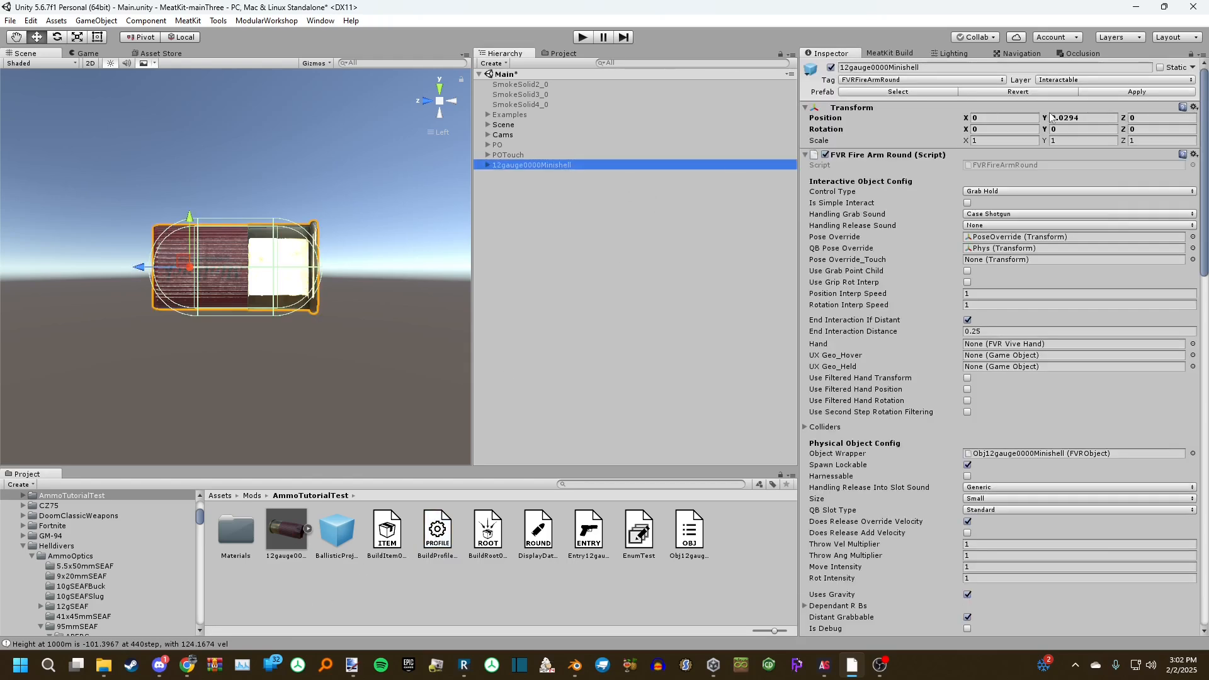
pyautogui.click(1112, 94)
pyautogui.scroll(-15, 1070, 315)
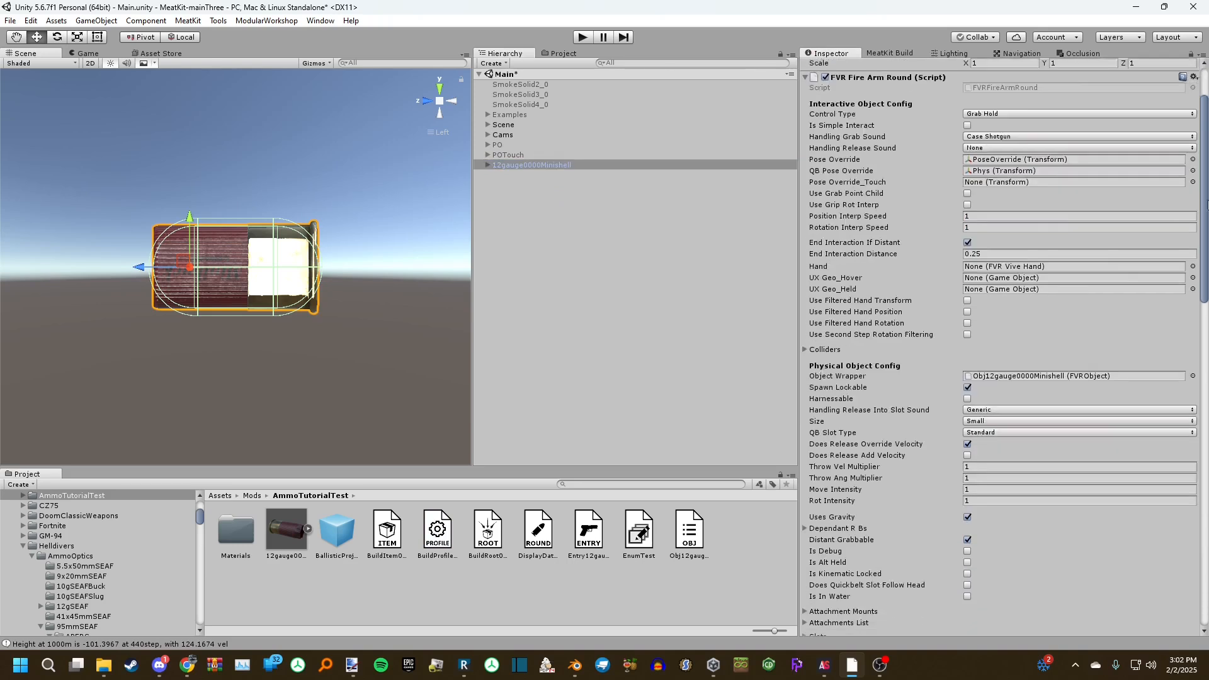
pyautogui.click(519, 165)
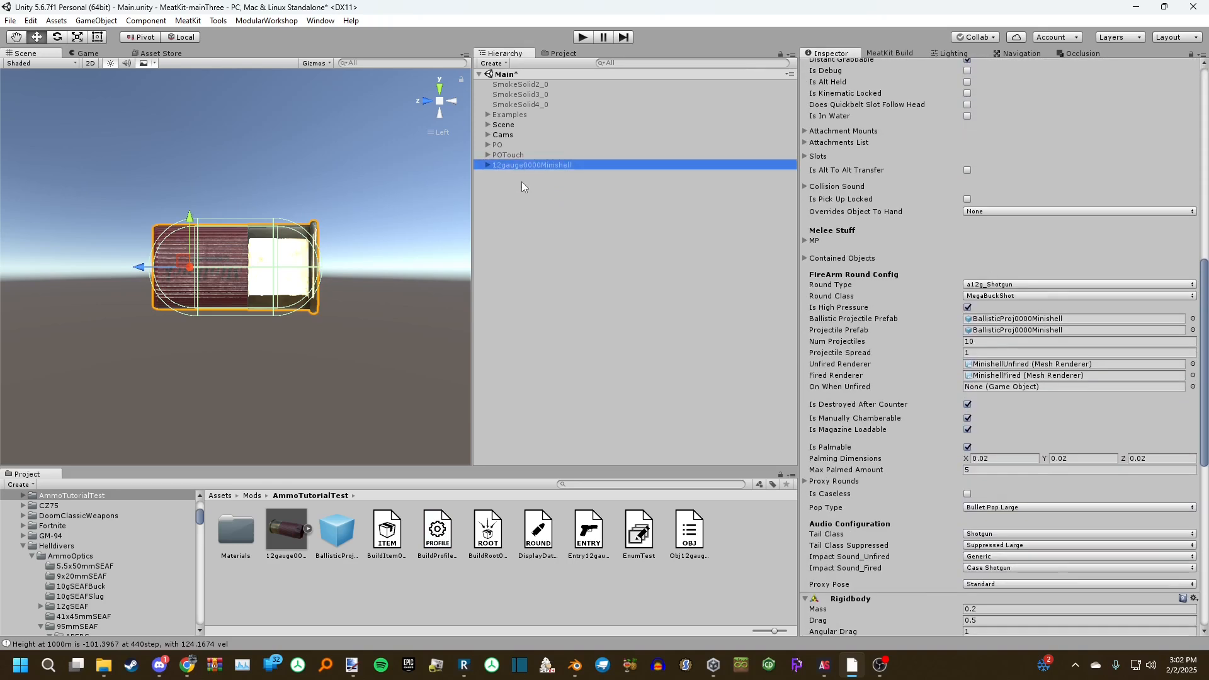
pyautogui.press('Delete')
# Place the BallisticProj0000Minishell prefab in the scene and review its tracer and trail settings
pyautogui.moveTo(339, 528); pyautogui.dragTo(520, 165)
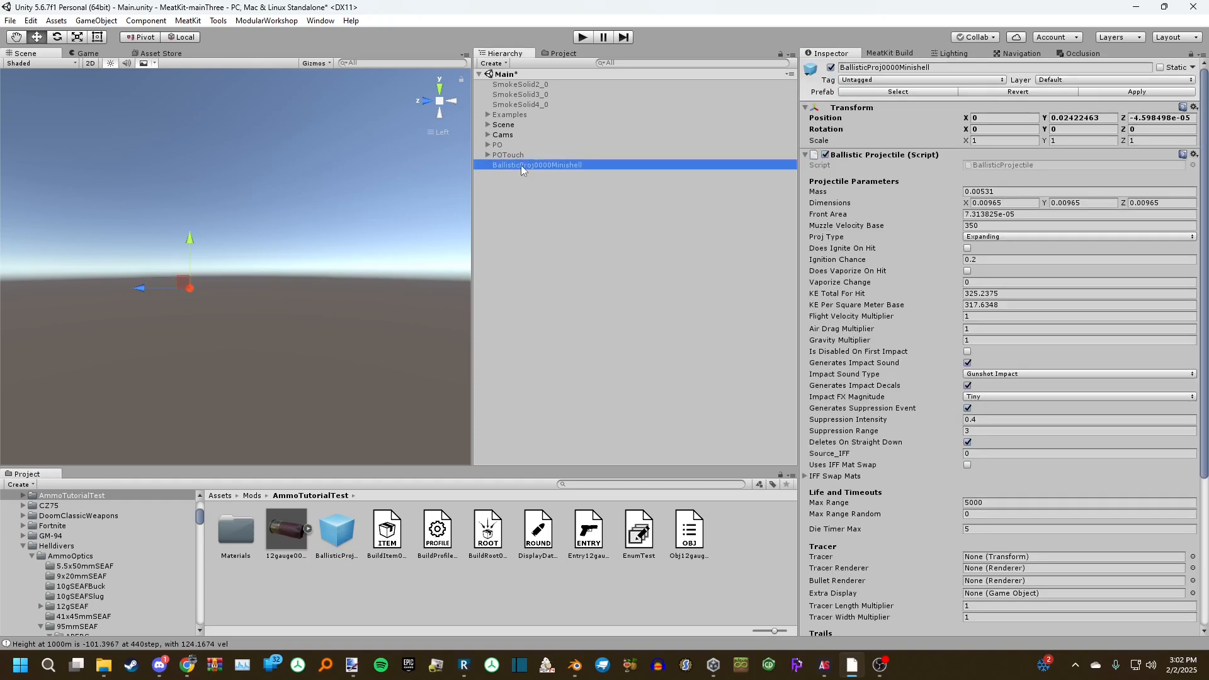
pyautogui.scroll(-6, 1087, 388)
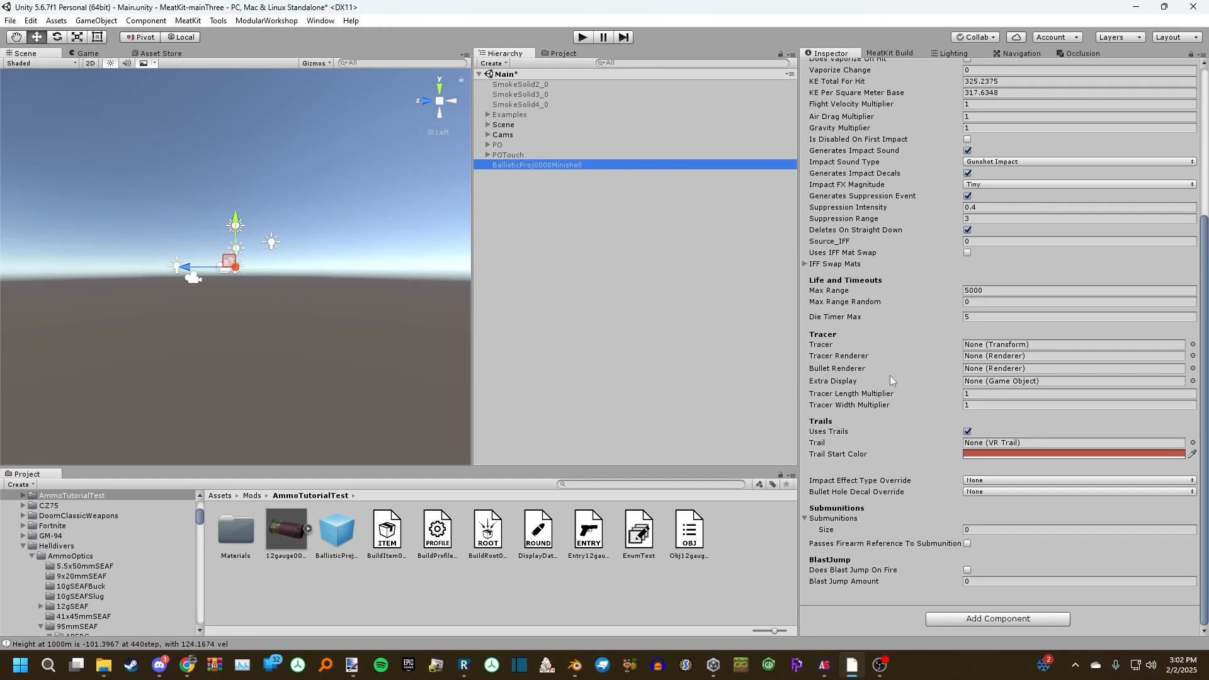
pyautogui.scroll(3, 292, 260)
pyautogui.scroll(2, 292, 259)
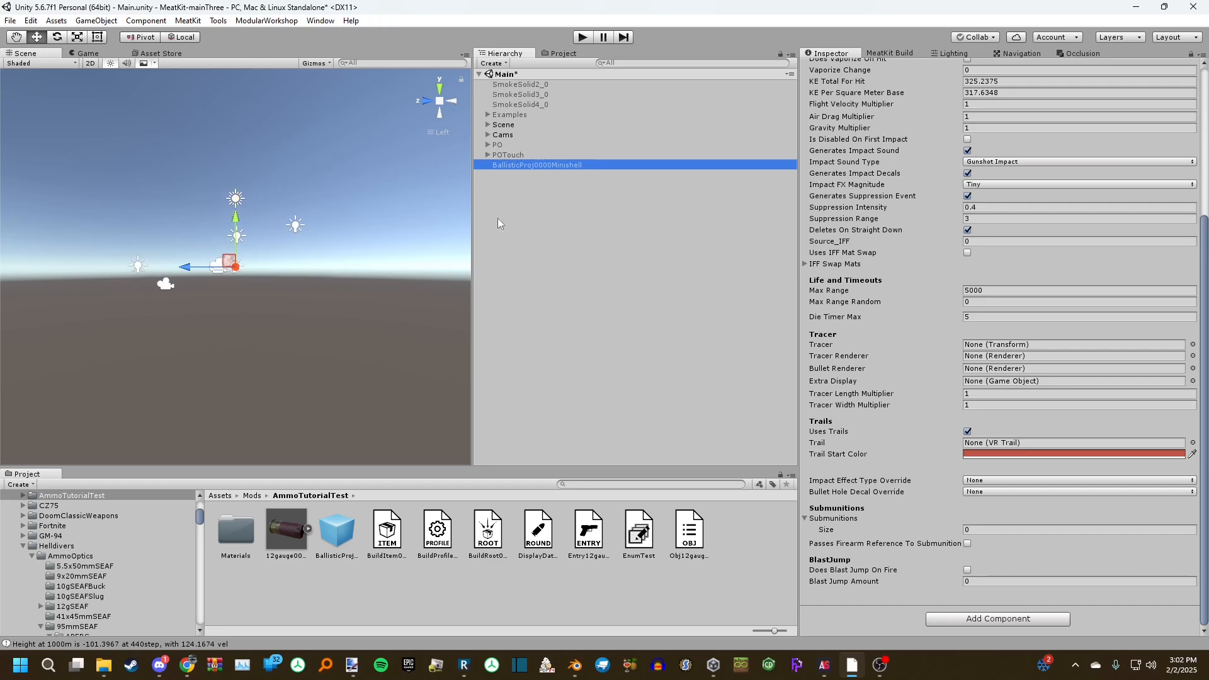
# Create an empty child object under BallisticProj0000Minishell and name it TracerCone
pyautogui.rightClick(526, 172)
pyautogui.click(554, 273)
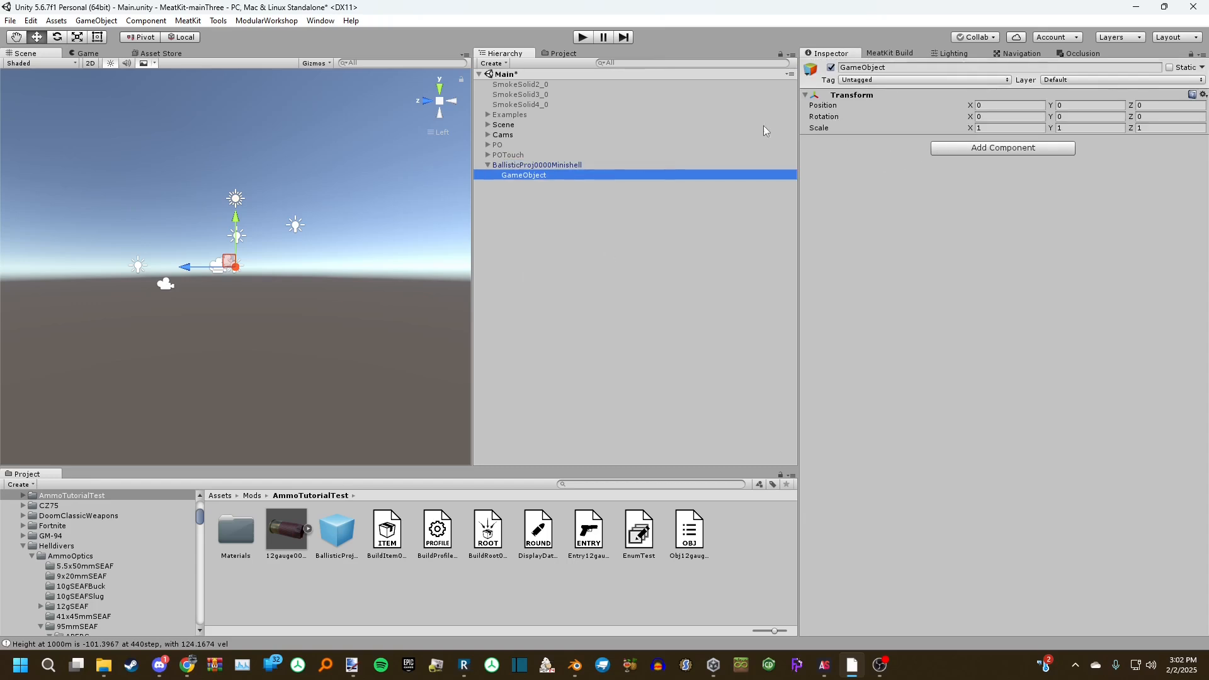
pyautogui.press('F2')
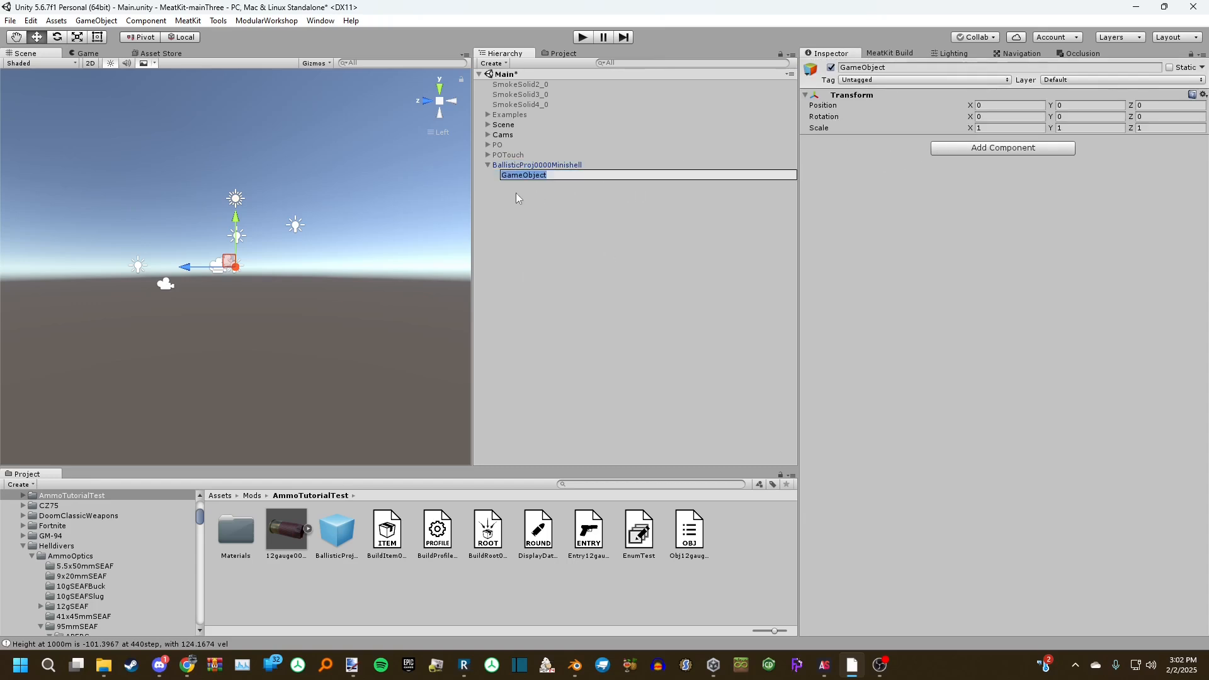
pyautogui.write('TracerCone')
pyautogui.press('Return')
# Add a Mesh Renderer and a Mesh Filter component to TracerCone
pyautogui.click(958, 152)
pyautogui.write('Mesh')
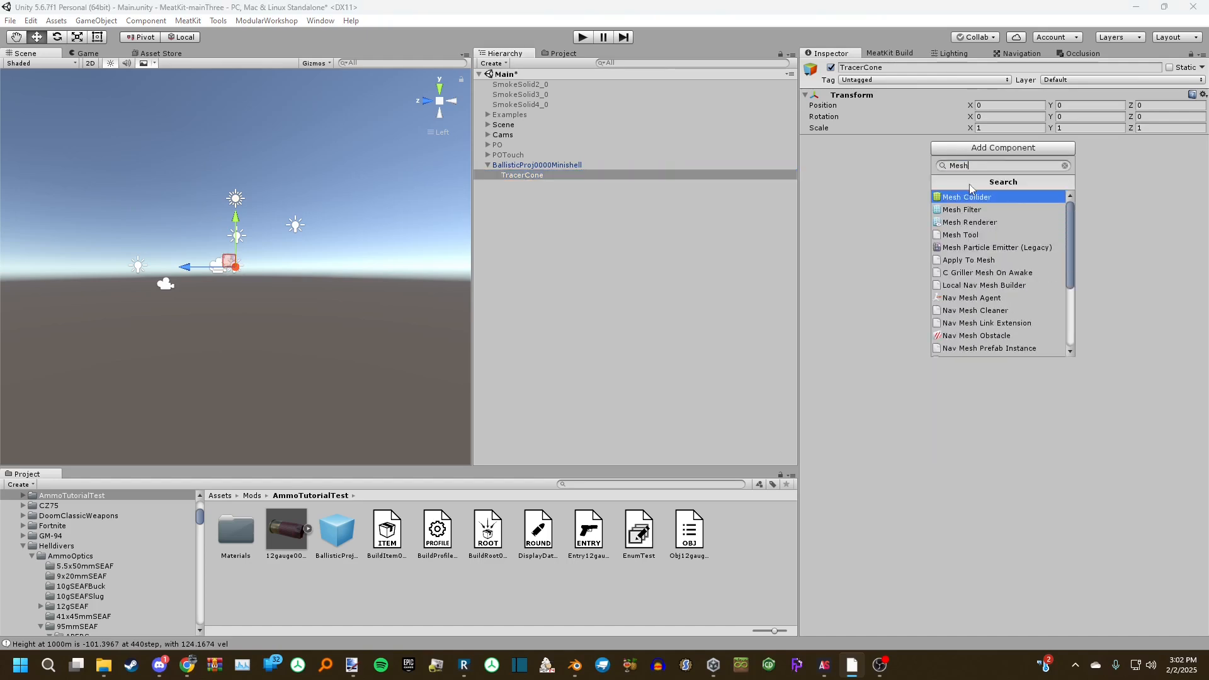
pyautogui.click(972, 222)
pyautogui.click(998, 317)
pyautogui.click(976, 376)
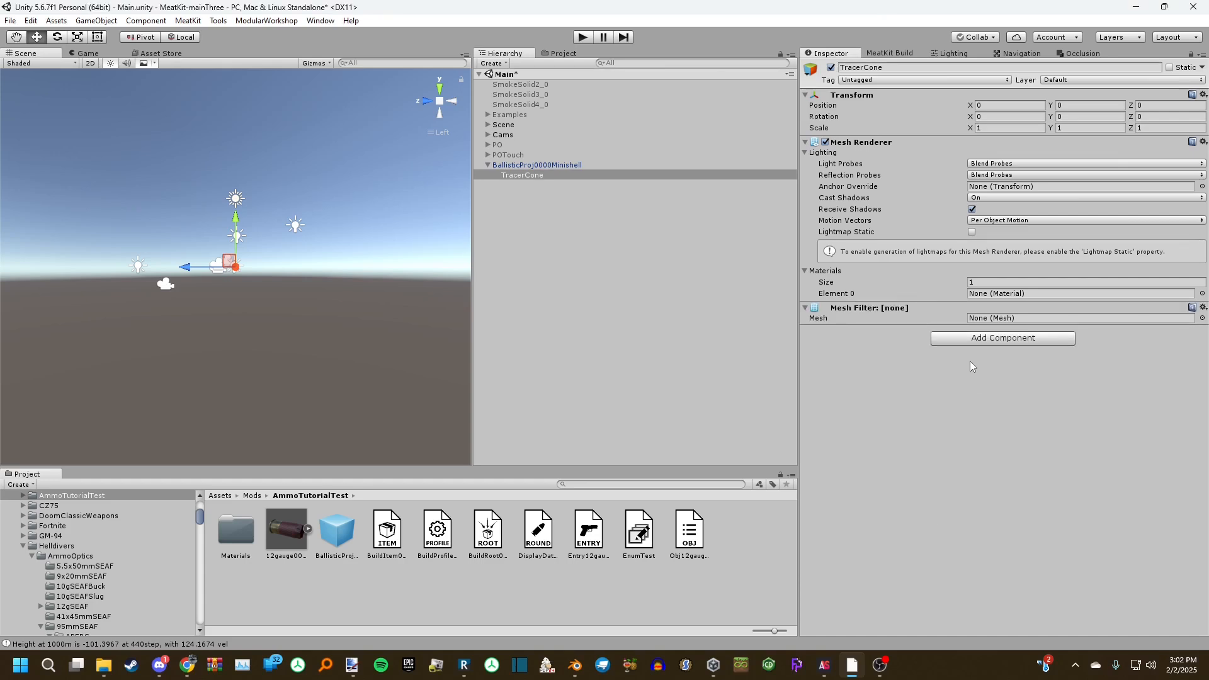
# Assign the TracerTail_0 mesh to TracerCone's Mesh Filter and frame the cone in the scene
pyautogui.click(1202, 318)
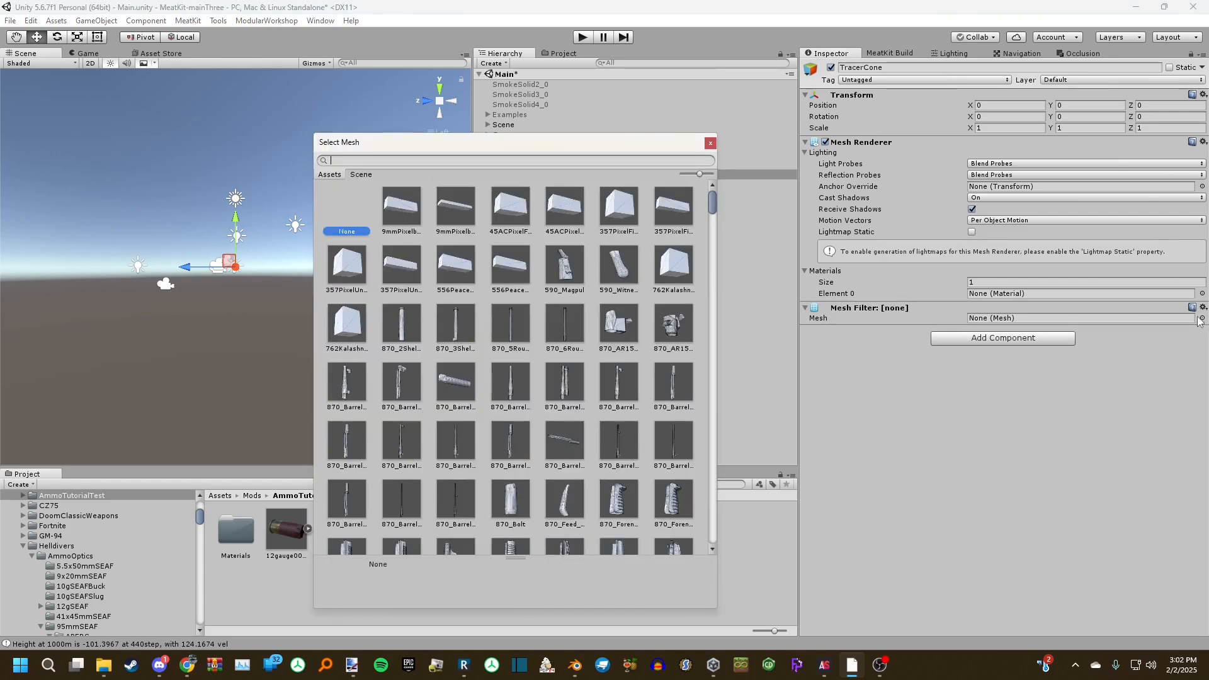
pyautogui.write('tracer')
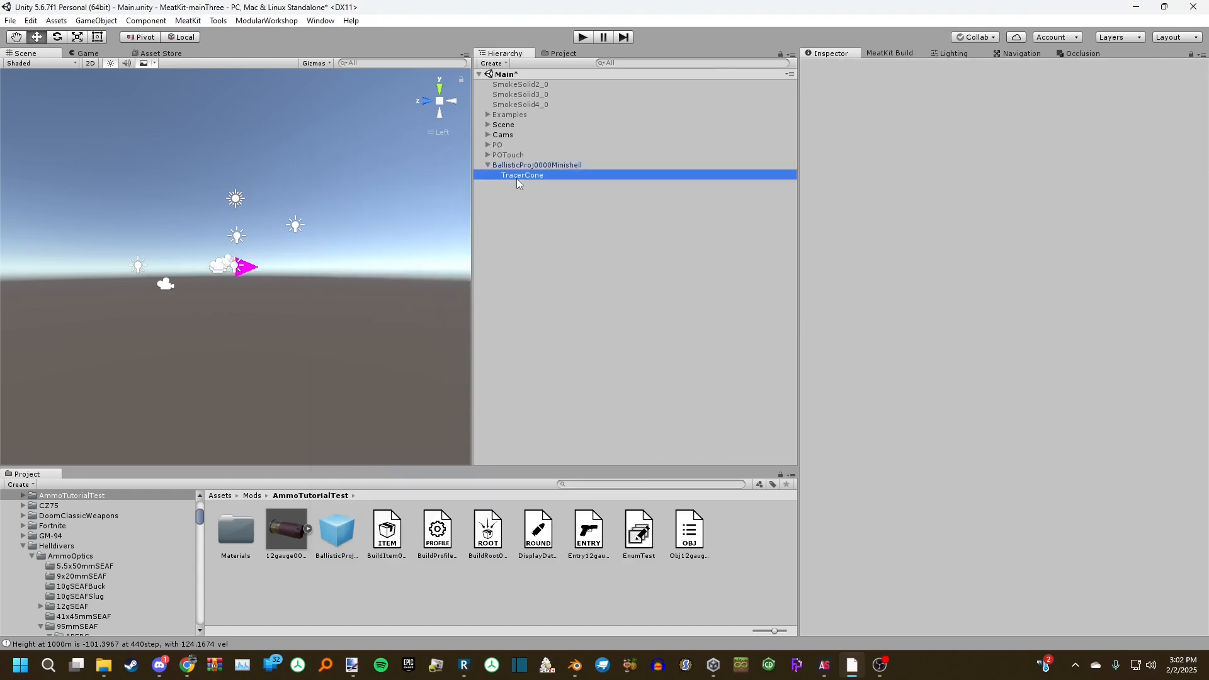
pyautogui.doubleClick(517, 176)
pyautogui.keyDown('alt'); pyautogui.moveTo(445, 194); pyautogui.dragTo(446, 125); pyautogui.keyUp('alt')
pyautogui.keyDown('alt'); pyautogui.moveTo(355, 191); pyautogui.dragTo(271, 244); pyautogui.keyUp('alt')
# Assign the TracerTail_0Mat material to TracerCone's Mesh Renderer and view the cone from the side
pyautogui.click(1202, 294)
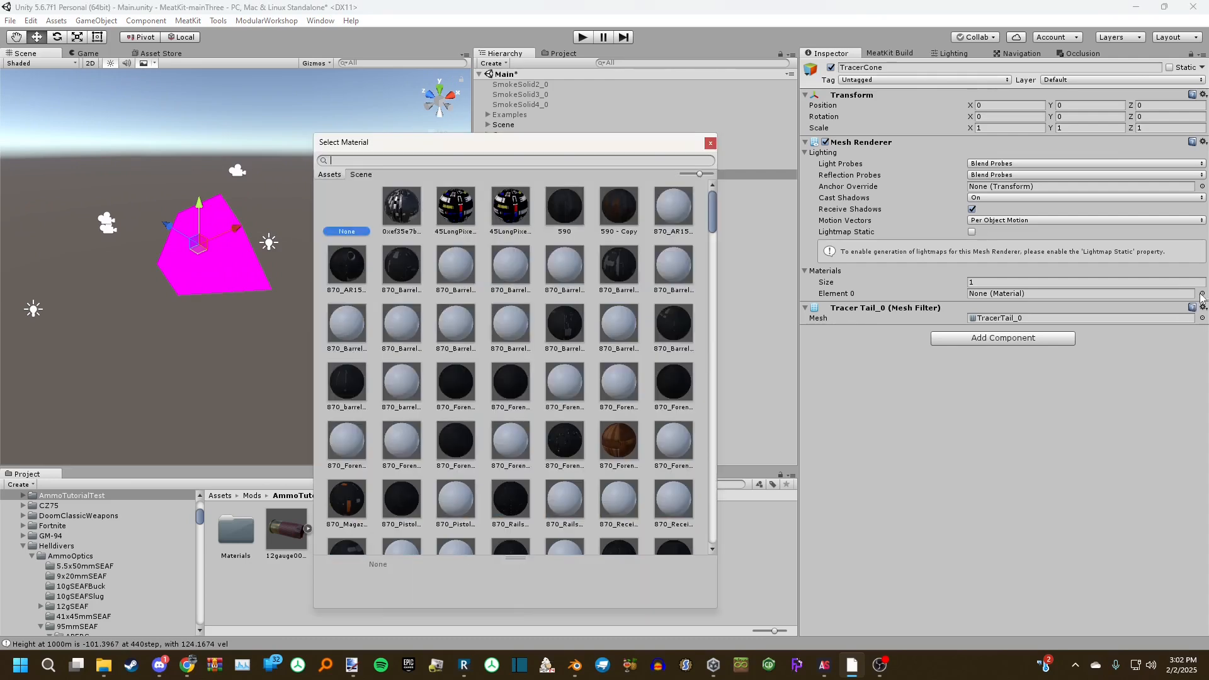
pyautogui.write('Tracer')
pyautogui.doubleClick(492, 216)
pyautogui.keyDown('alt'); pyautogui.moveTo(403, 242); pyautogui.dragTo(191, 224); pyautogui.keyUp('alt')
pyautogui.click(427, 102)
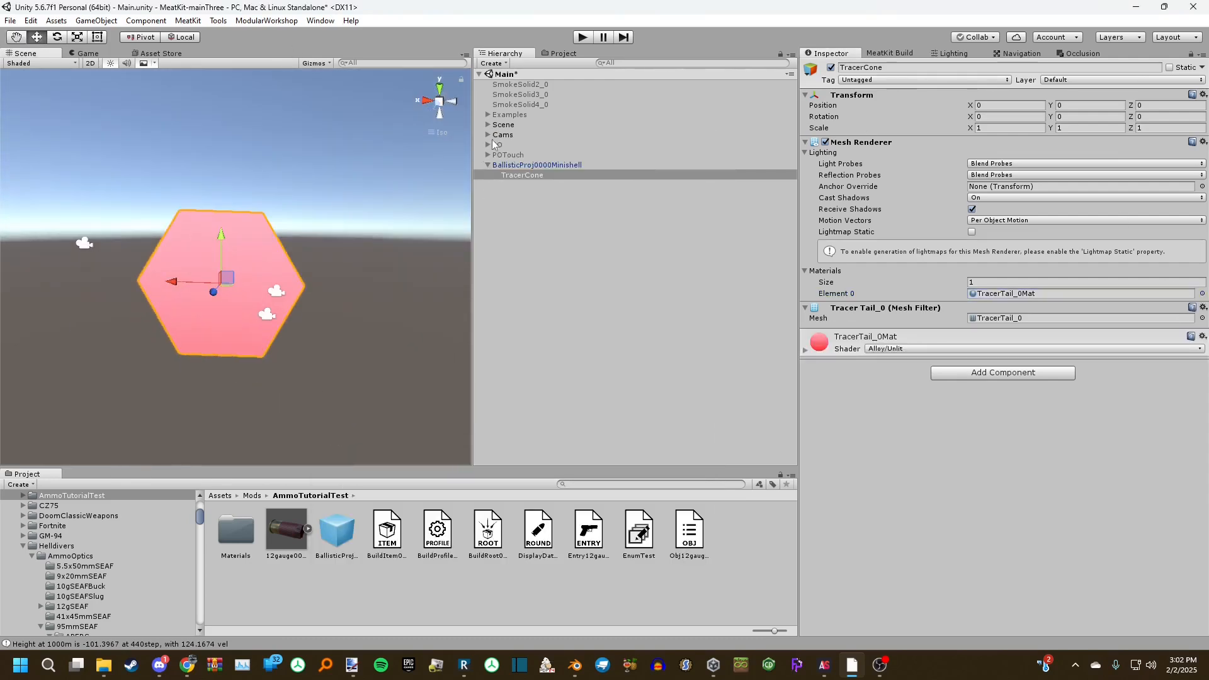
pyautogui.click(453, 101)
pyautogui.keyDown('alt'); pyautogui.scroll(6, 438, 317); pyautogui.keyUp('alt')
pyautogui.keyDown('alt'); pyautogui.scroll(2, 438, 316); pyautogui.keyUp('alt')
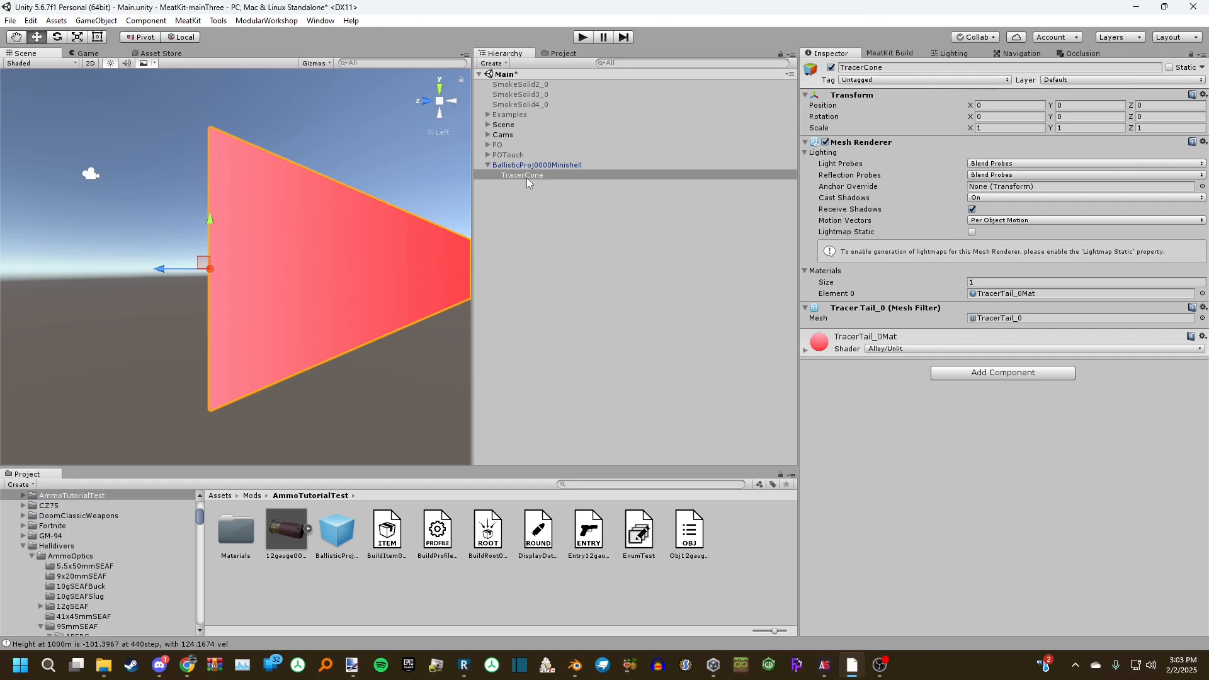
# Locate the TracerTail_0Mat material in the project and examine its main texture and HDR tint colour
pyautogui.click(992, 294)
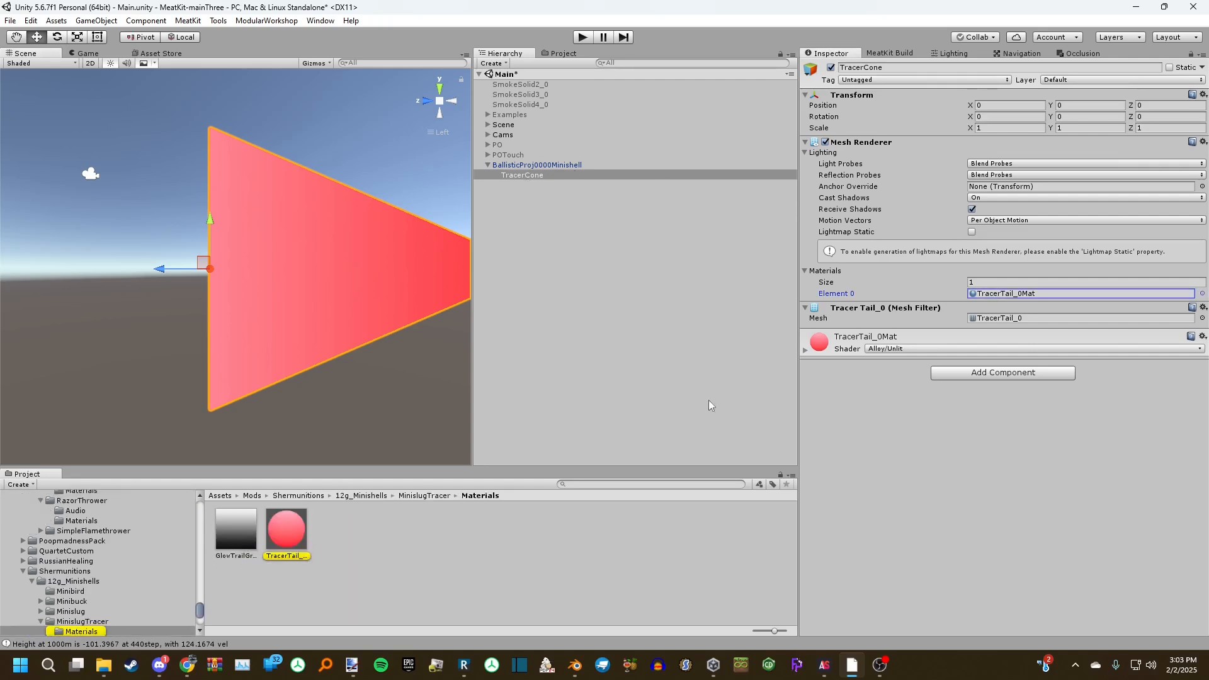
pyautogui.click(287, 536)
pyautogui.click(843, 160)
pyautogui.click(837, 136)
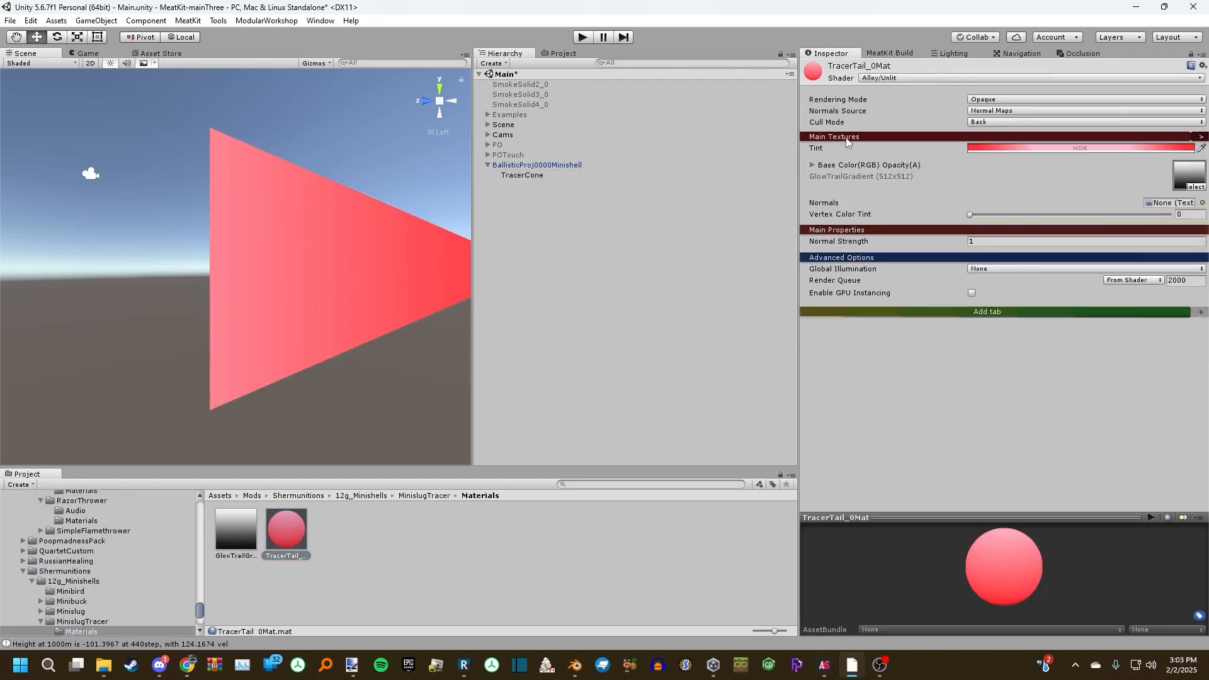
pyautogui.click(1074, 149)
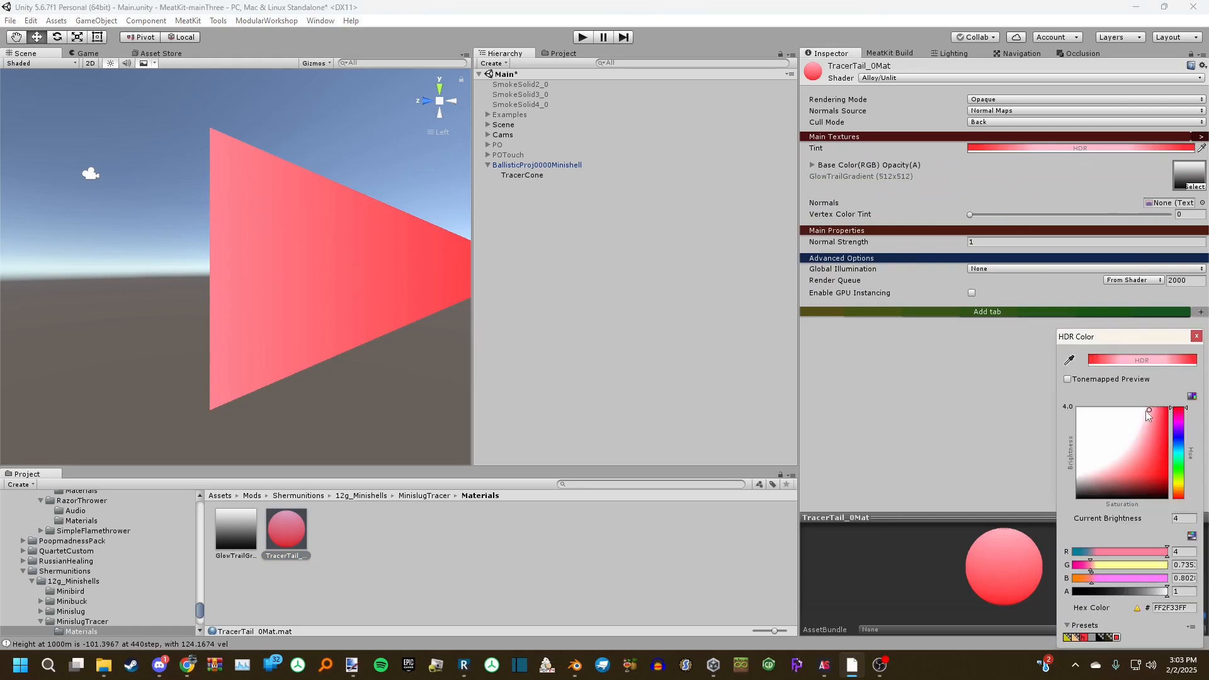
pyautogui.click(1197, 337)
pyautogui.click(592, 223)
# Rotate TracerCone 180 degrees about Y and move it to about -1.003 on Z so its tip meets the projectile's origin
pyautogui.click(556, 165)
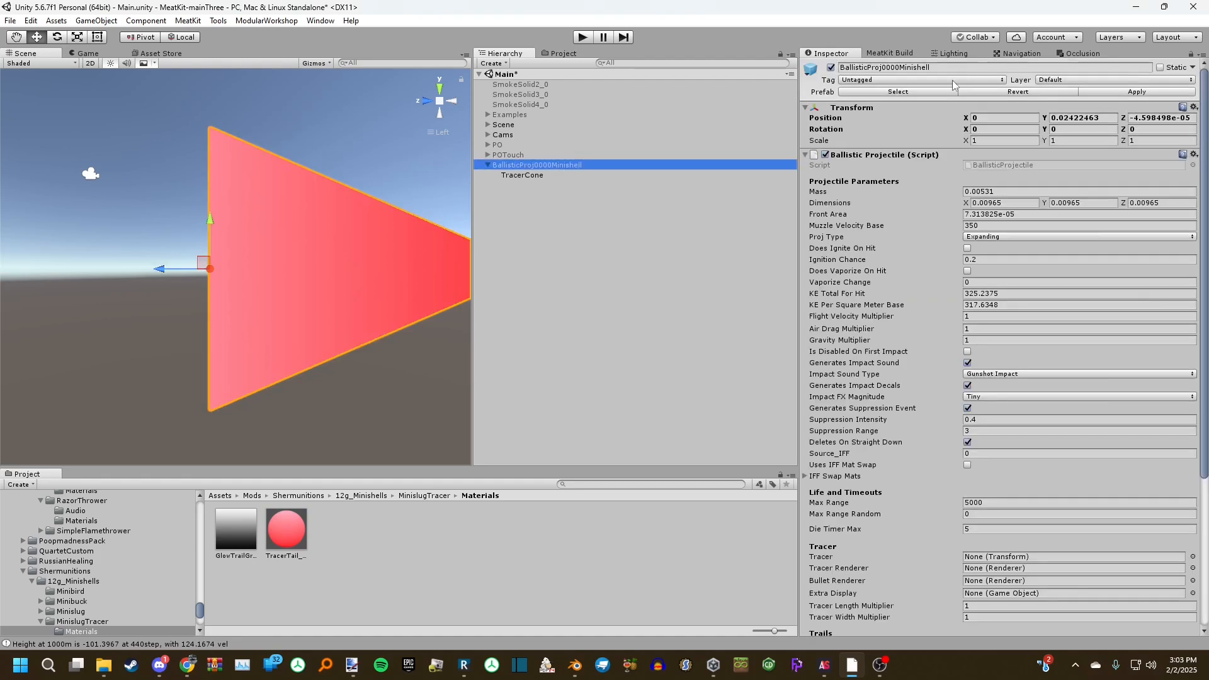
pyautogui.click(540, 175)
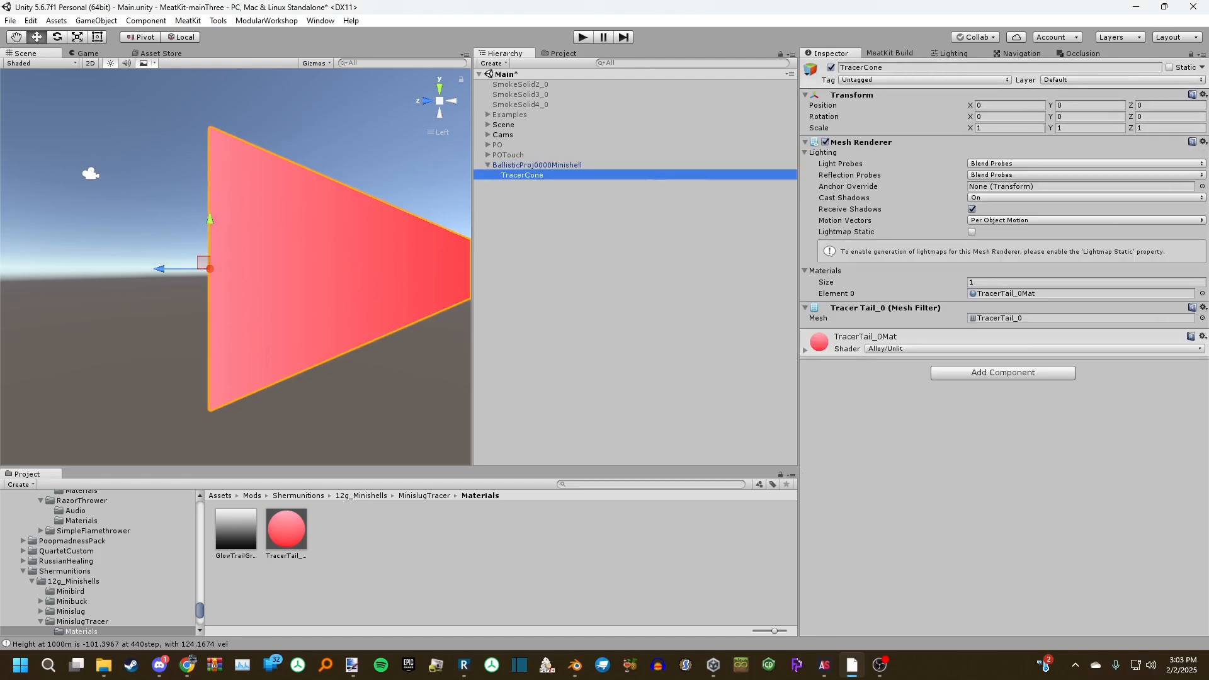
pyautogui.click(1089, 117)
pyautogui.write('180')
pyautogui.moveTo(254, 270); pyautogui.dragTo(585, 268)
pyautogui.click(554, 166)
pyautogui.click(540, 175)
pyautogui.click(559, 165)
pyautogui.keyDown('alt'); pyautogui.moveTo(377, 252); pyautogui.dragTo(257, 308); pyautogui.keyUp('alt')
pyautogui.keyDown('alt'); pyautogui.moveTo(256, 309); pyautogui.dragTo(315, 259, button='right'); pyautogui.keyUp('alt')
pyautogui.moveTo(327, 258); pyautogui.dragTo(225, 228, button='middle')
pyautogui.keyDown('alt'); pyautogui.moveTo(225, 228); pyautogui.dragTo(211, 151, button='right'); pyautogui.keyUp('alt')
pyautogui.keyDown('alt'); pyautogui.moveTo(242, 226); pyautogui.dragTo(373, 226); pyautogui.keyUp('alt')
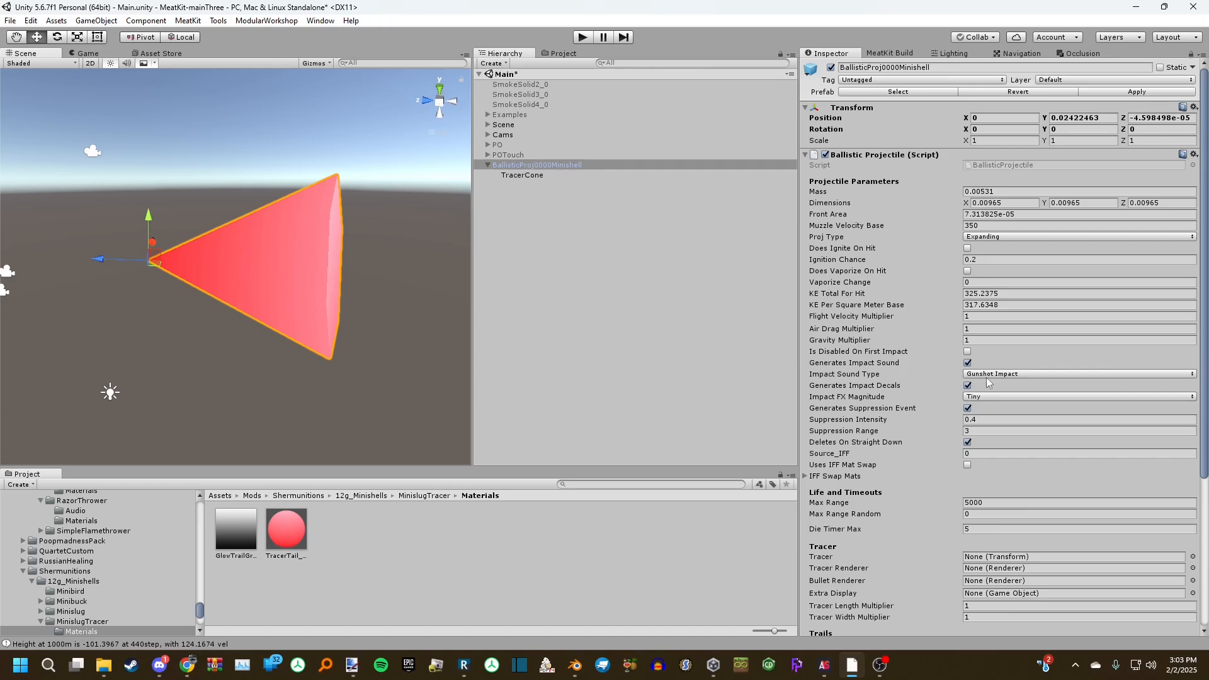
# Assign TracerCone as the projectile's Tracer and Tracer Renderer, and apply the changes to the BallisticProj0000Minishell prefab
pyautogui.scroll(-5, 989, 382)
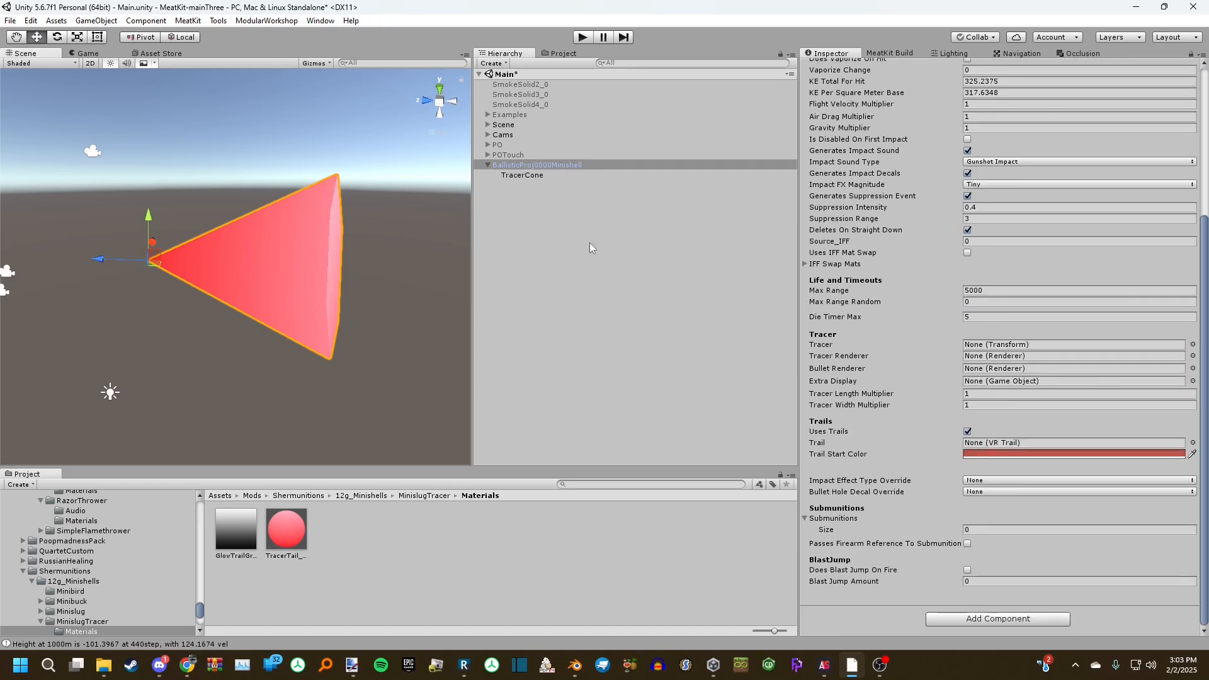
pyautogui.moveTo(516, 176); pyautogui.dragTo(979, 354)
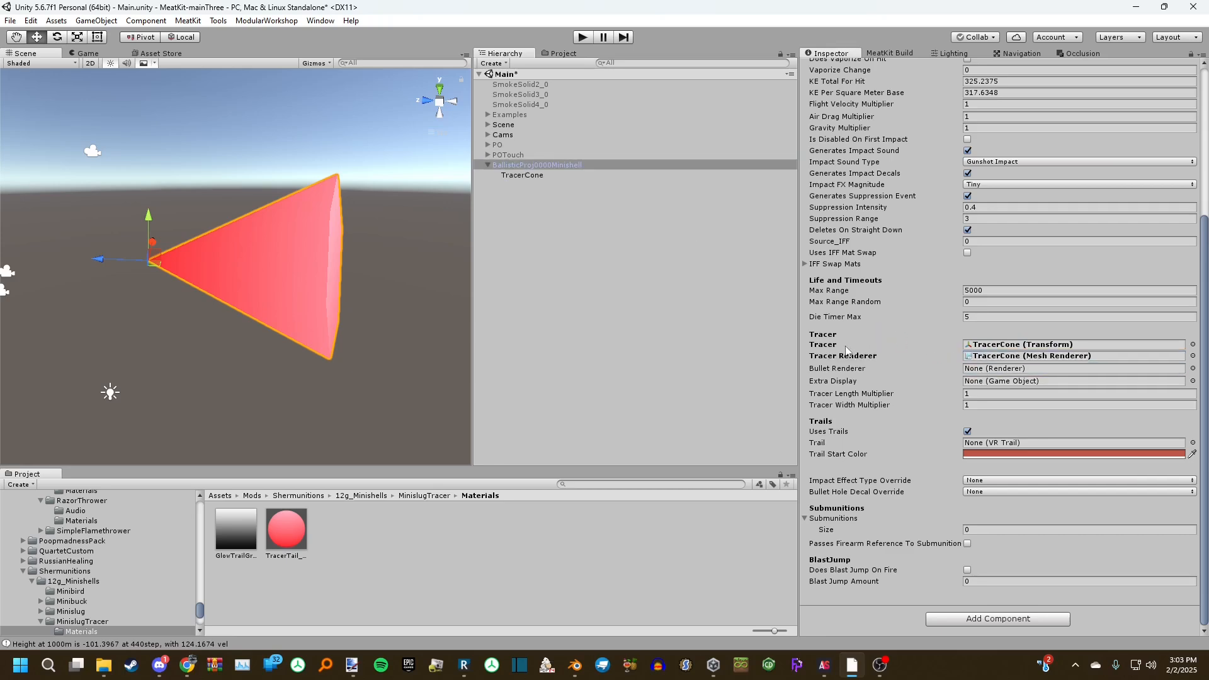
pyautogui.scroll(5, 973, 387)
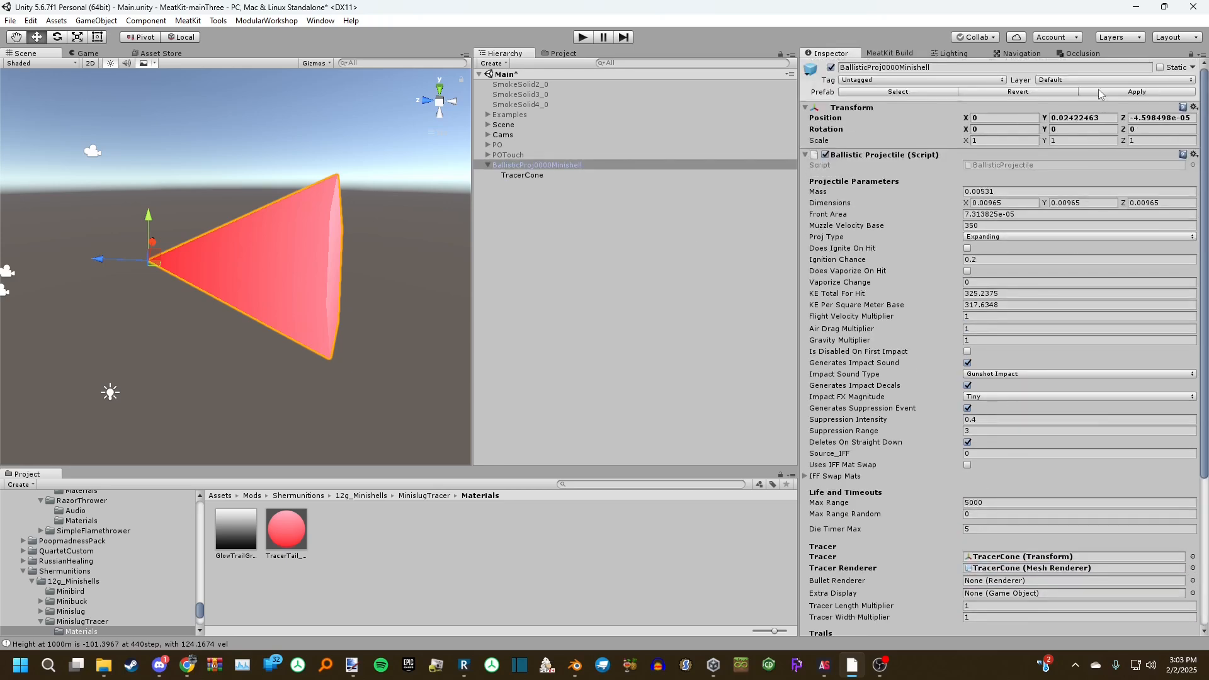
pyautogui.click(1099, 93)
pyautogui.scroll(-5, 1036, 362)
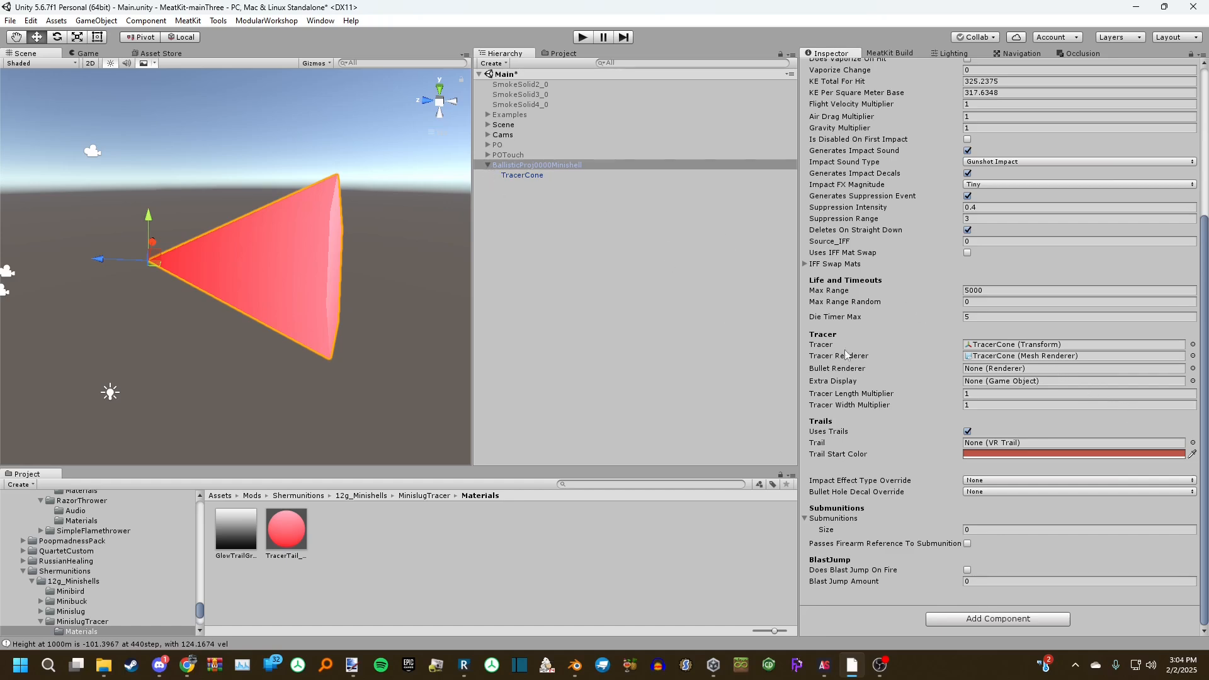
# Activate the Examples group and show the child objects of Examples and BallisticProj0000Minishell
pyautogui.click(487, 165)
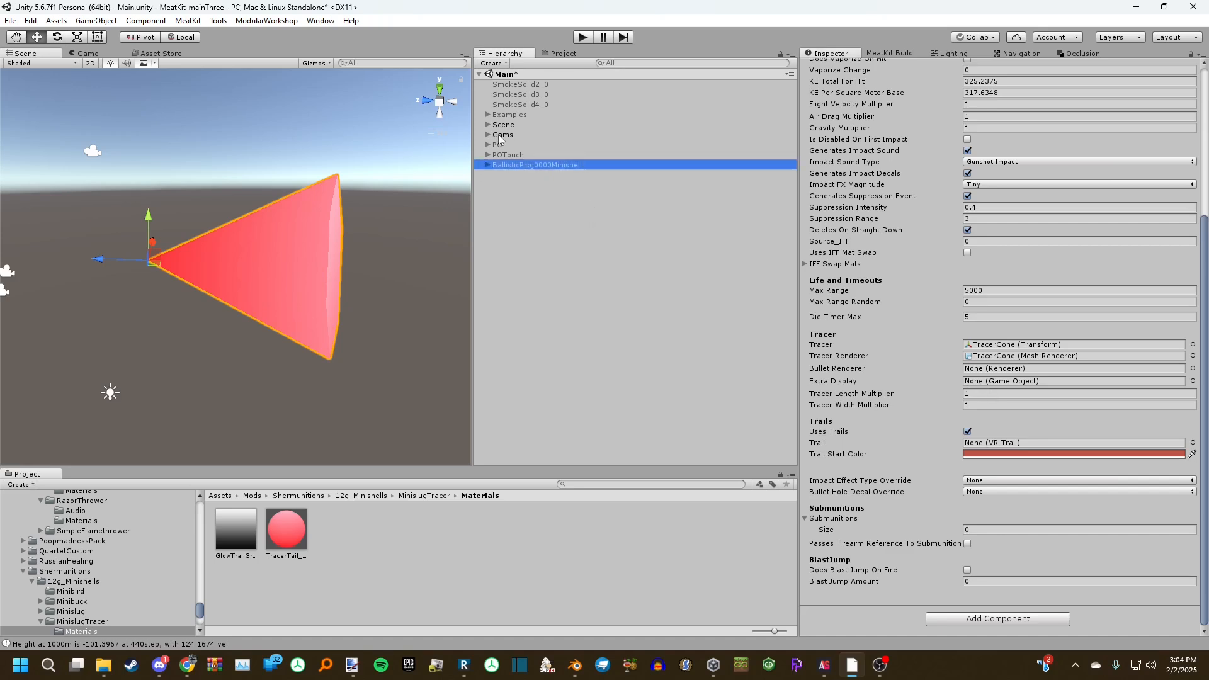
pyautogui.click(509, 115)
pyautogui.click(831, 67)
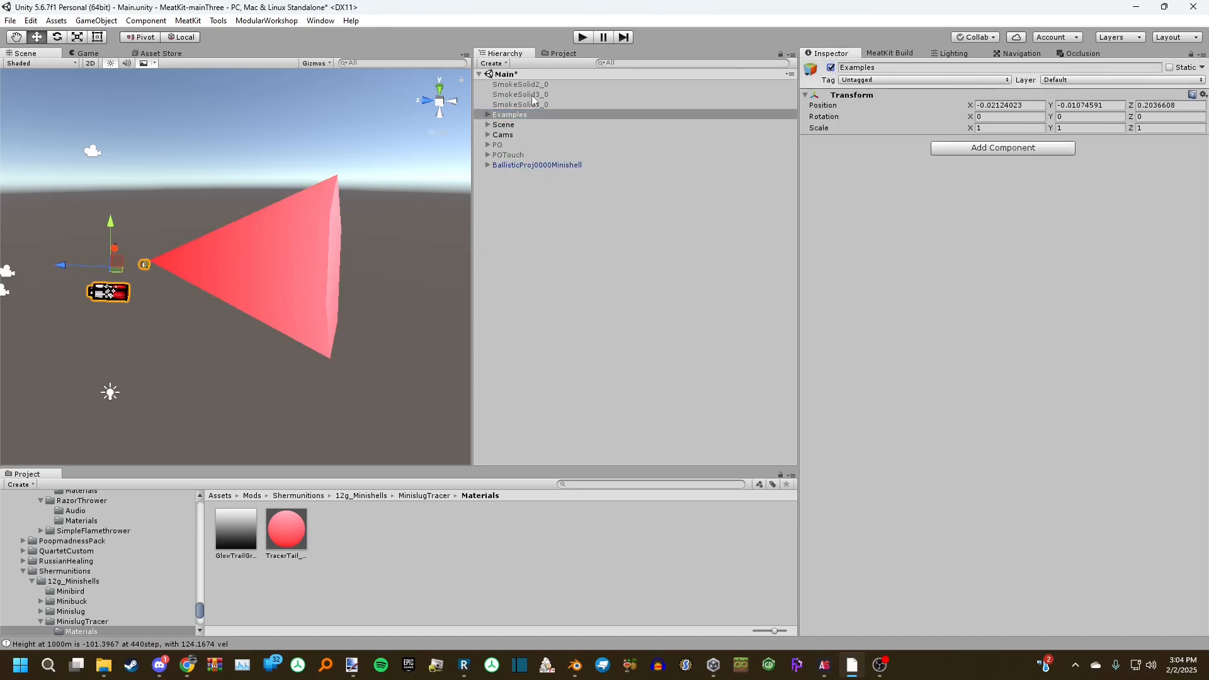
pyautogui.click(487, 114)
pyautogui.click(487, 185)
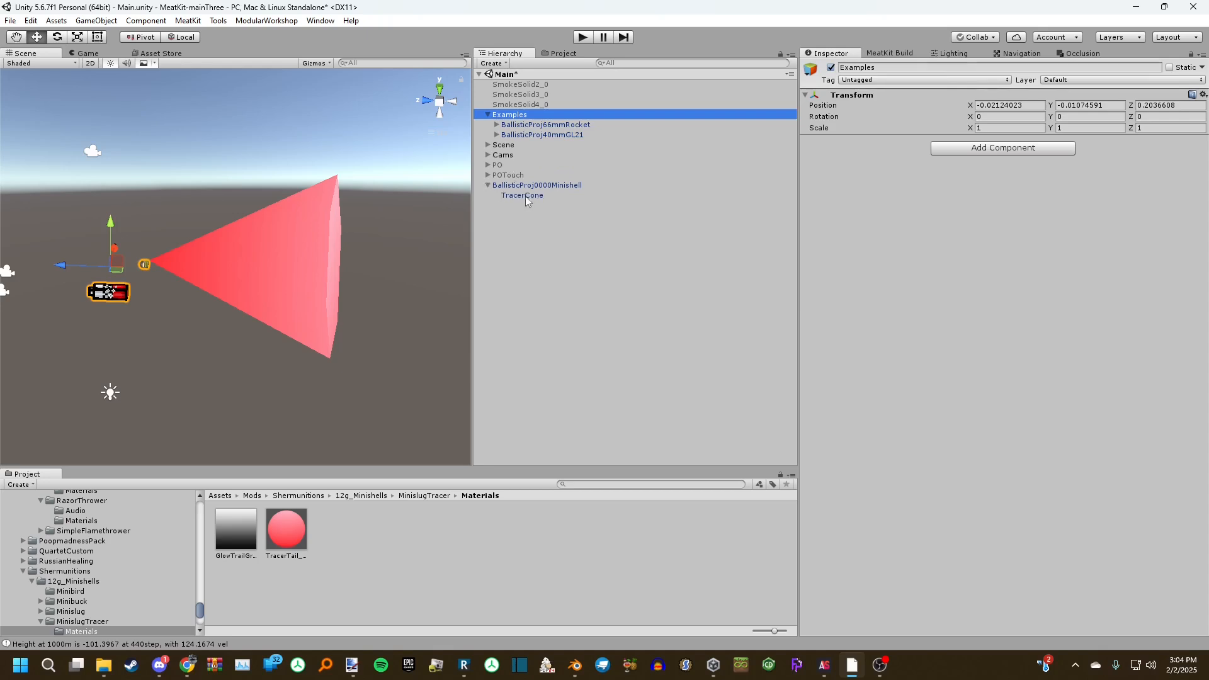
# Set TracerCone's scale to 0.05 on the X, Y and Z axes
pyautogui.click(526, 196)
pyautogui.click(1011, 139)
pyautogui.write('.05')
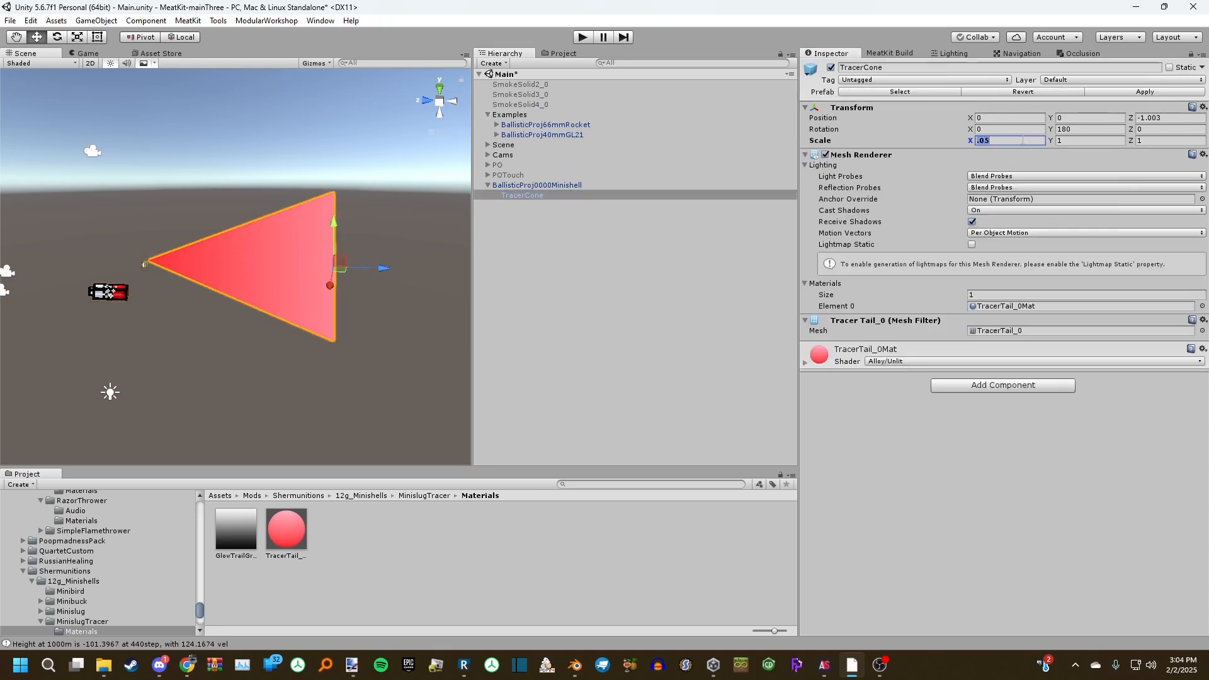
pyautogui.press('Tab')
pyautogui.write('.05')
pyautogui.press('Tab')
pyautogui.write('.05')
pyautogui.press('Return')
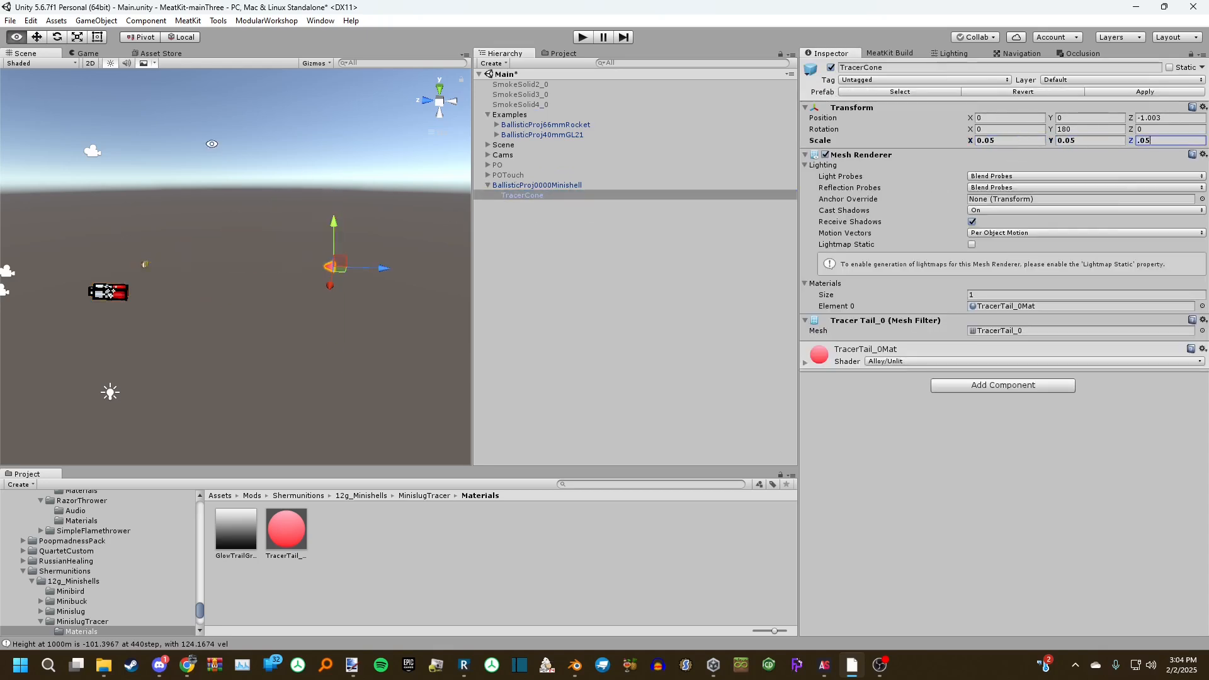
# Move the scaled TracerCone along Z until its tip sits at the projectile's origin, and apply the changes to the prefab
pyautogui.keyDown('alt'); pyautogui.moveTo(365, 255); pyautogui.dragTo(398, 266); pyautogui.keyUp('alt')
pyautogui.click(533, 188)
pyautogui.click(535, 195)
pyautogui.moveTo(453, 324); pyautogui.dragTo(226, 313)
pyautogui.doubleClick(545, 193)
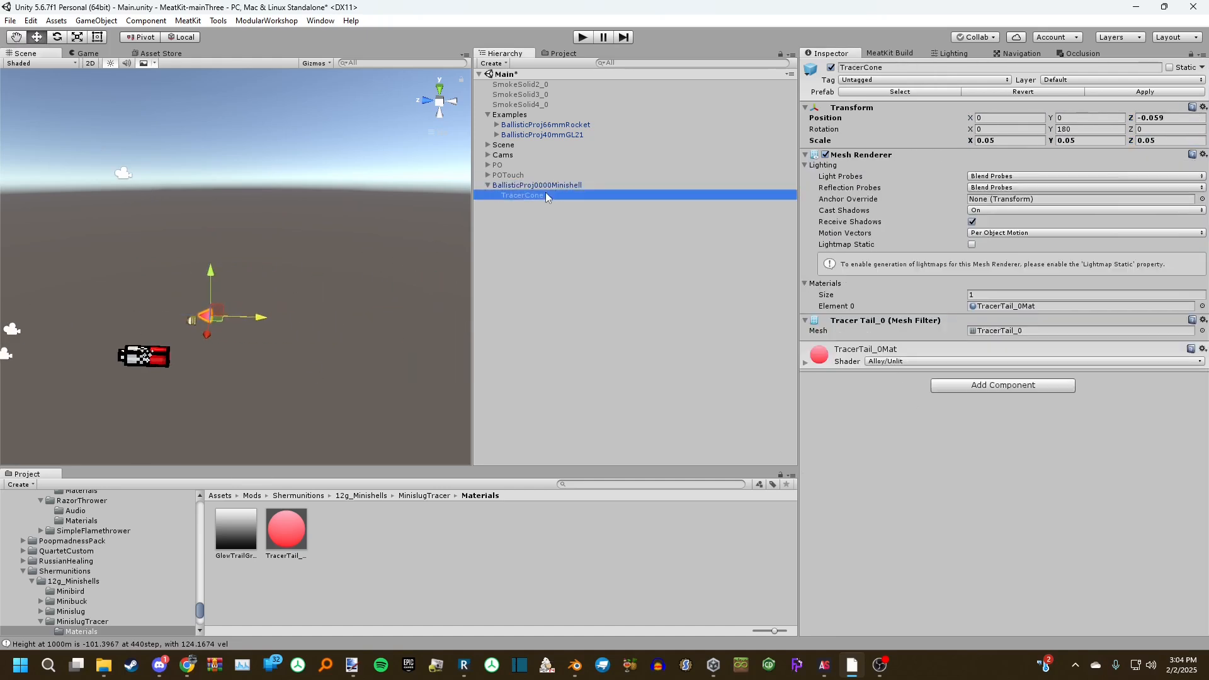
pyautogui.click(543, 187)
pyautogui.click(535, 195)
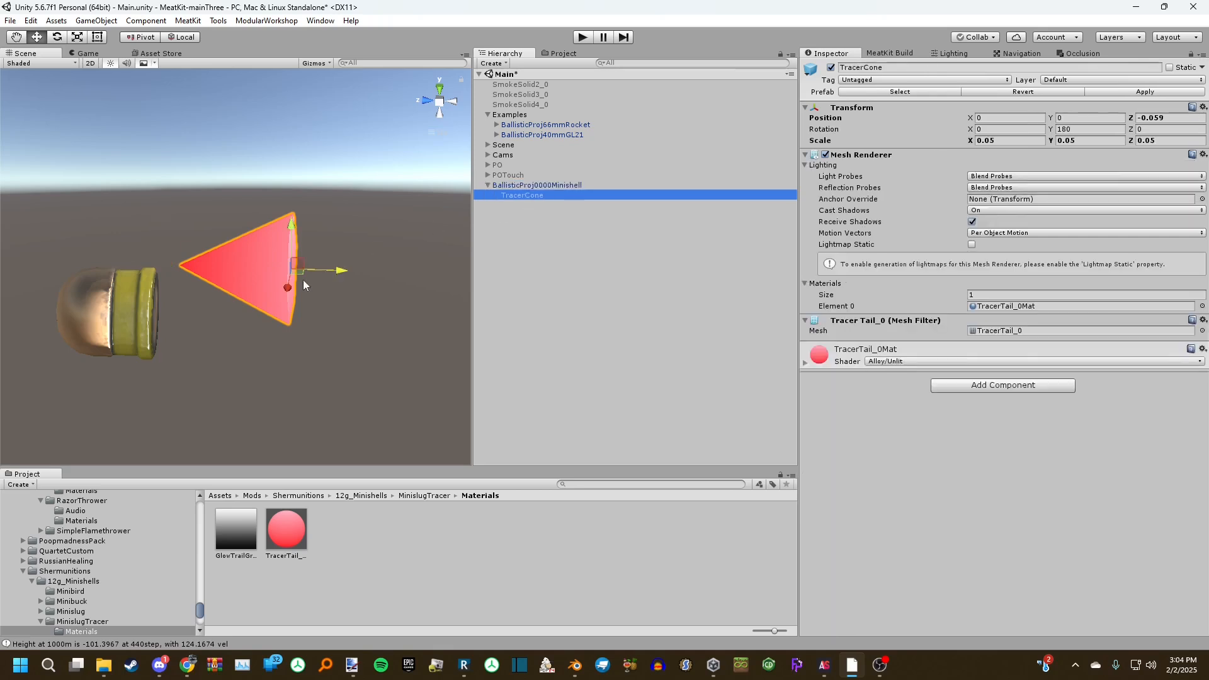
pyautogui.moveTo(332, 271); pyautogui.dragTo(320, 269)
pyautogui.click(534, 185)
pyautogui.click(1166, 93)
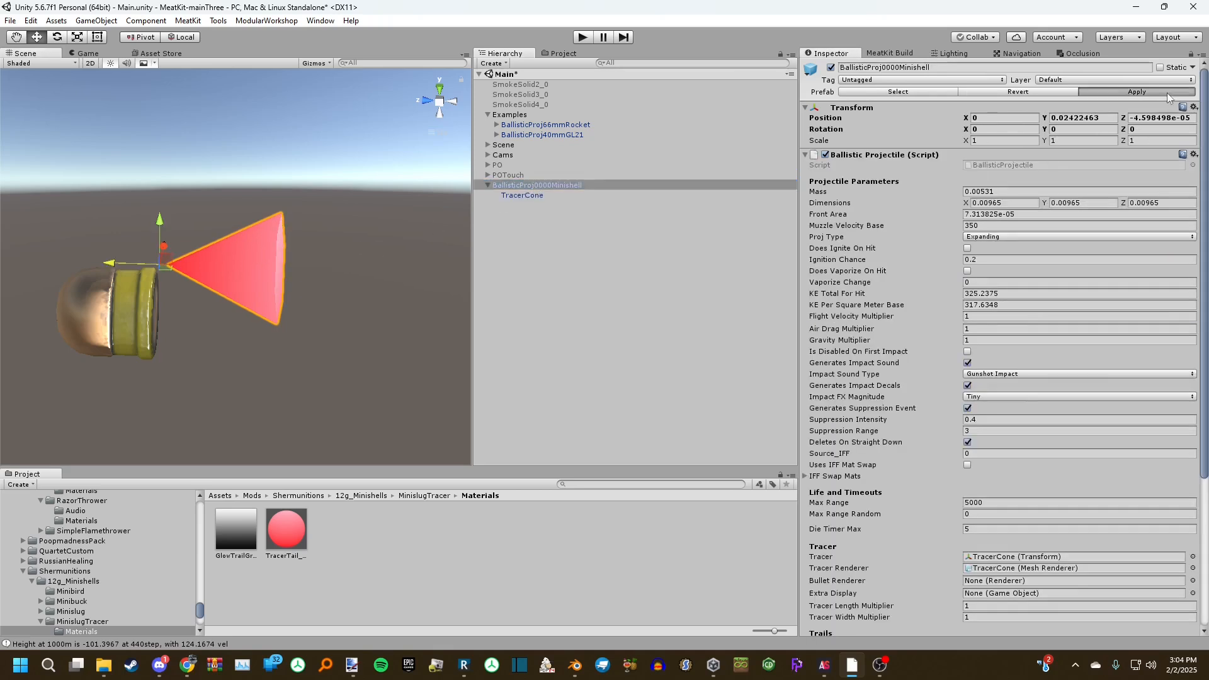
# Inspect the BallisticProj40mmGL21 example's child model and its Bullet Renderer assignment
pyautogui.click(488, 185)
pyautogui.click(495, 207)
pyautogui.moveTo(180, 238); pyautogui.dragTo(285, 188, button='middle')
pyautogui.keyDown('alt'); pyautogui.moveTo(268, 208); pyautogui.dragTo(241, 253); pyautogui.keyUp('alt')
pyautogui.click(239, 253)
pyautogui.click(524, 134)
pyautogui.click(496, 134)
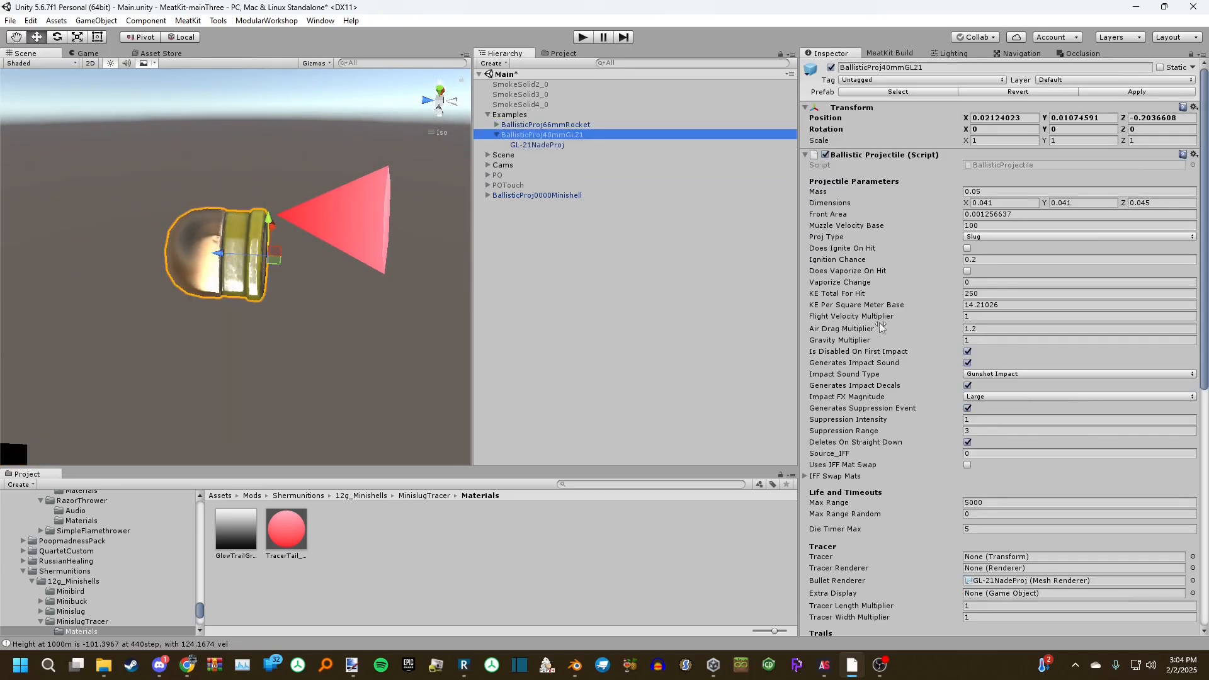
pyautogui.scroll(-3, 881, 328)
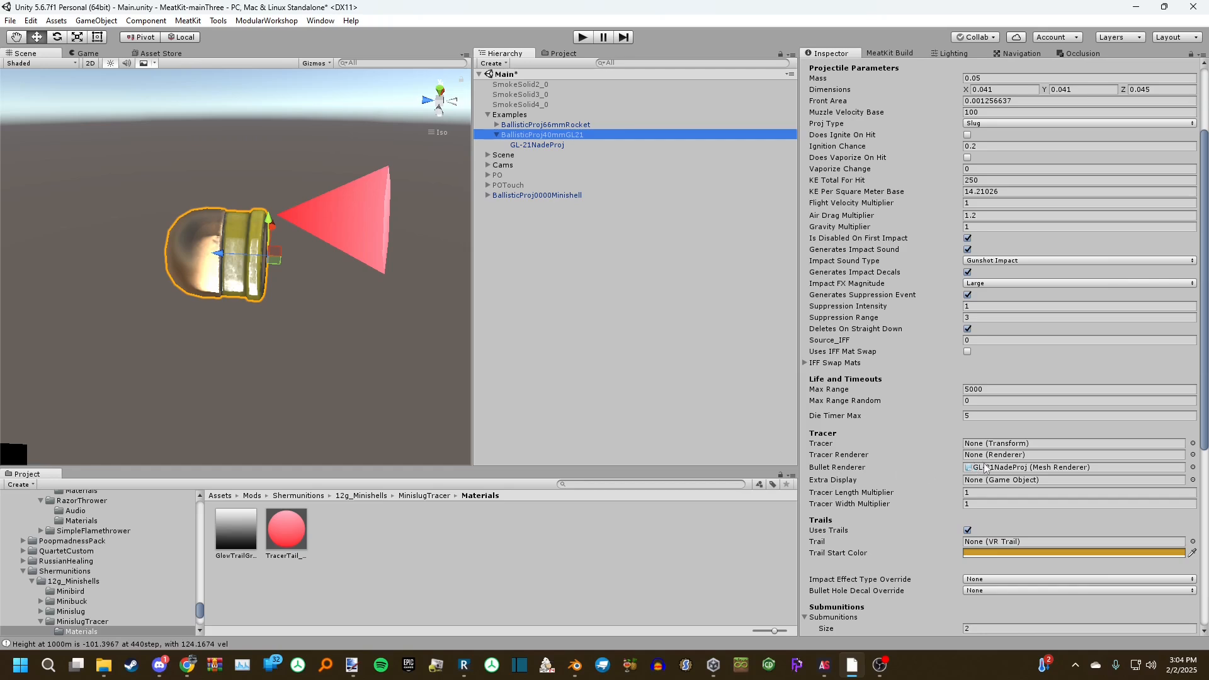
# Examine the GL-21NadeProj child's mesh renderer and the Bullet Renderer slot of BallisticProj40mmGL21 that references it
pyautogui.click(560, 145)
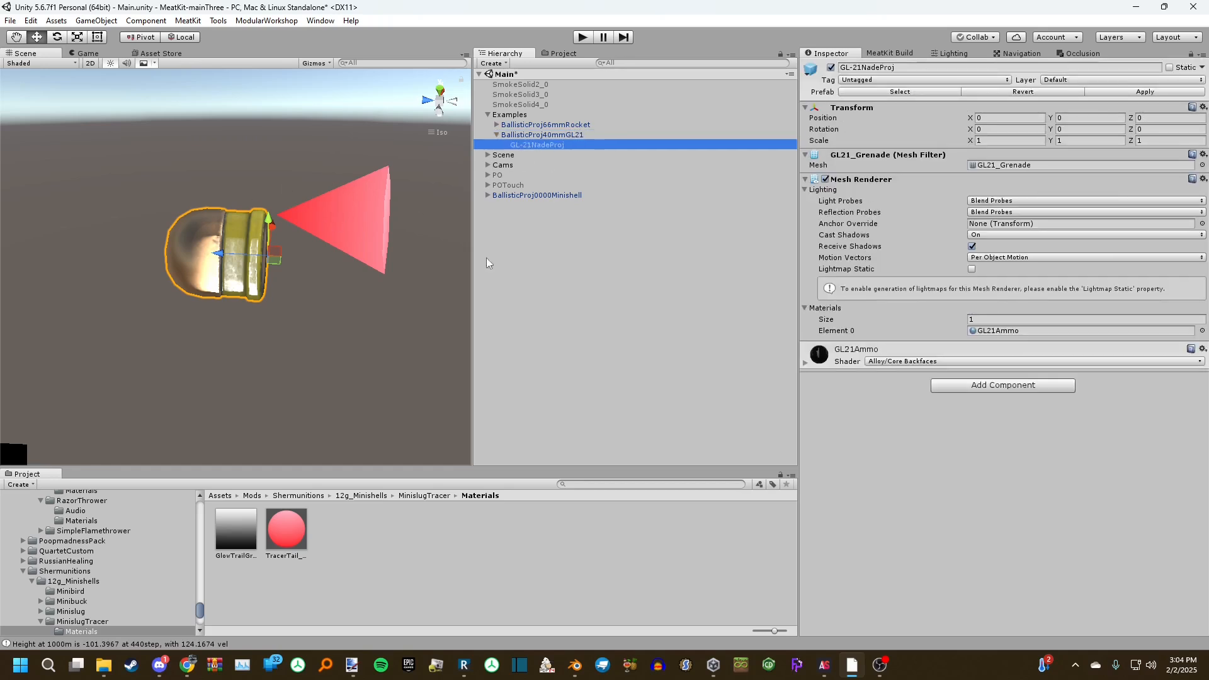
pyautogui.click(544, 136)
pyautogui.keyDown('alt'); pyautogui.moveTo(316, 248); pyautogui.dragTo(236, 215); pyautogui.keyUp('alt')
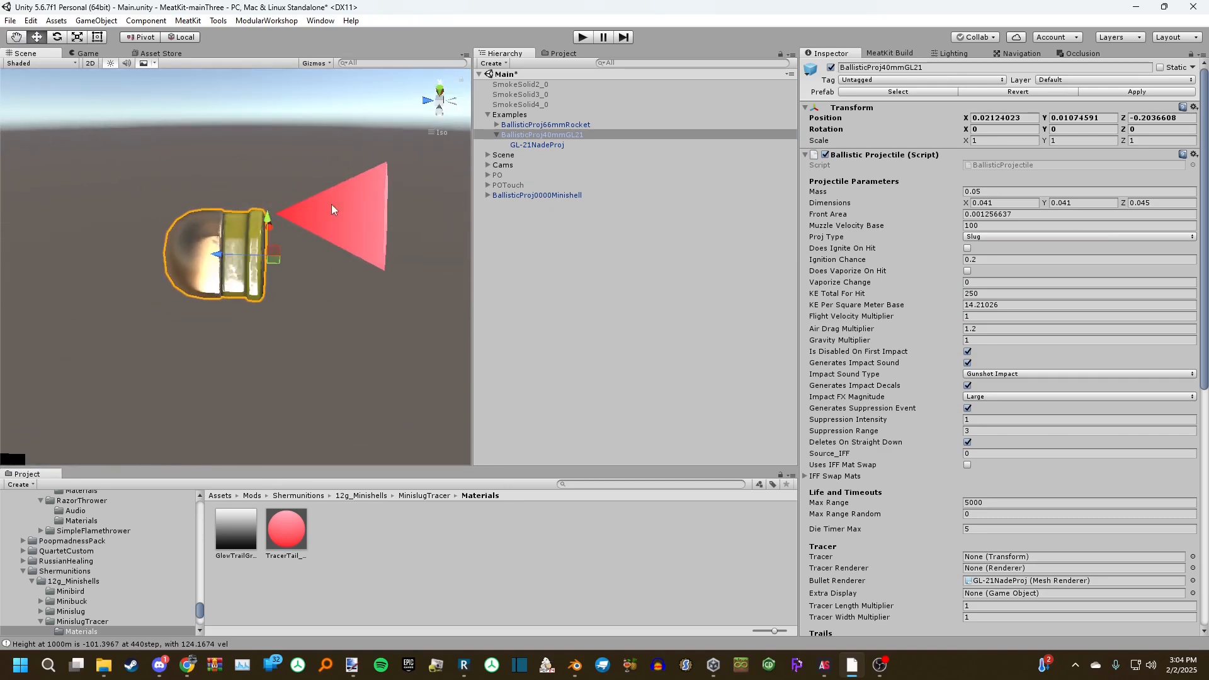
pyautogui.scroll(-5, 987, 381)
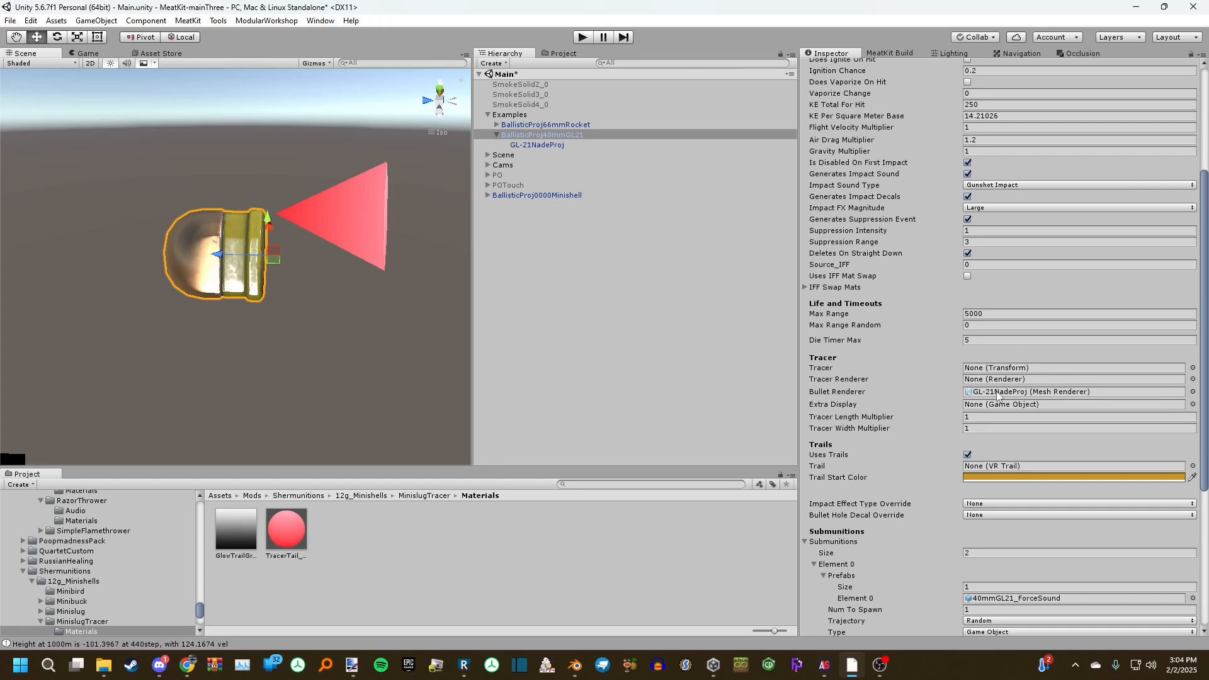
# Focus on the BallisticProj66mmRocket example and examine its rocket model along with its Bullet Renderer and Extra Display assignments
pyautogui.click(497, 134)
pyautogui.doubleClick(546, 124)
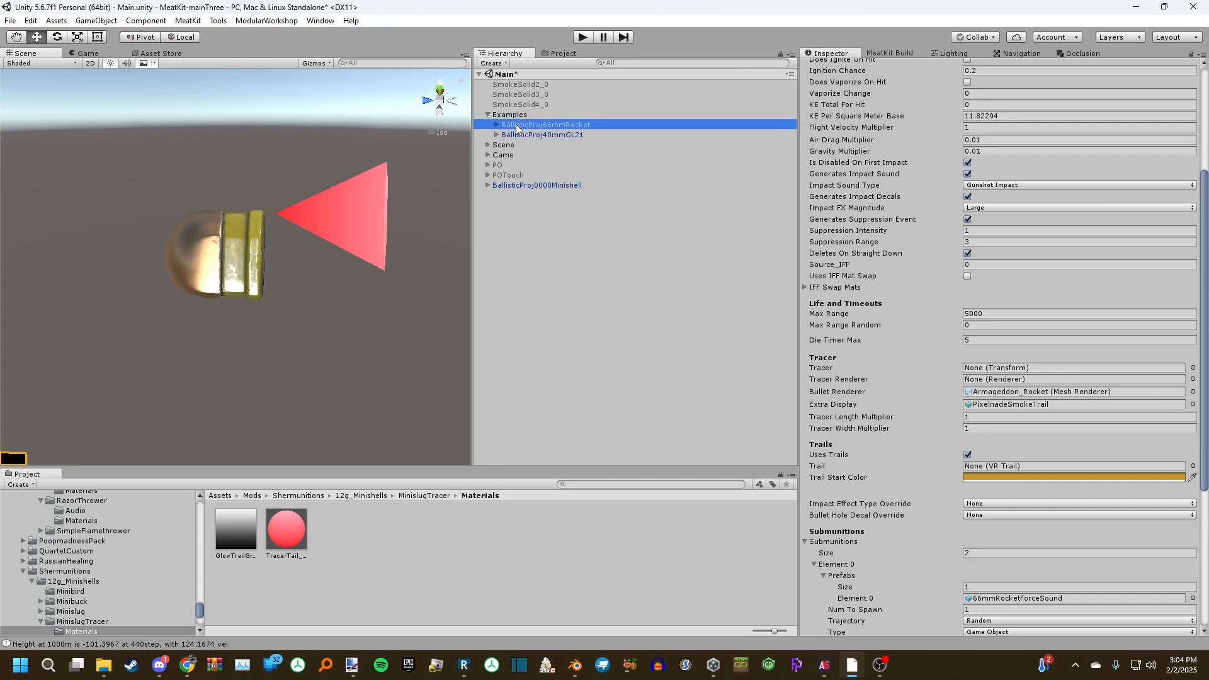
pyautogui.keyDown('alt'); pyautogui.moveTo(371, 295); pyautogui.dragTo(299, 261); pyautogui.keyUp('alt')
pyautogui.keyDown('alt'); pyautogui.moveTo(299, 261); pyautogui.dragTo(307, 362, button='right'); pyautogui.keyUp('alt')
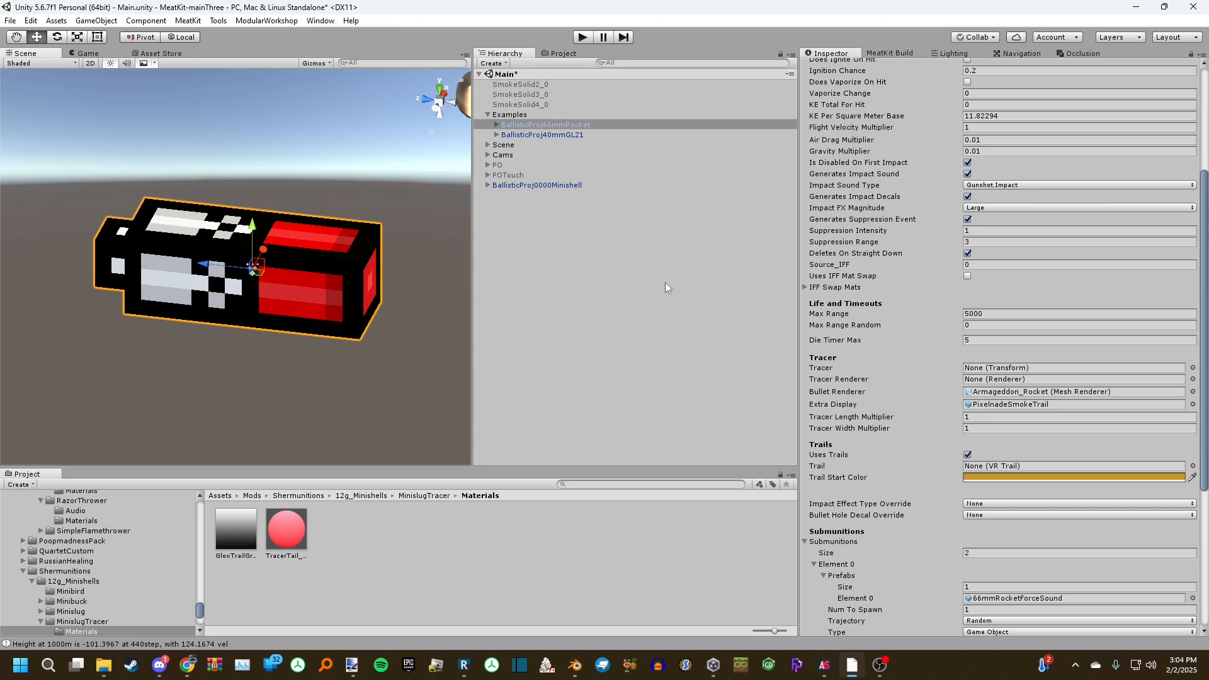
# Examine the rocket's PixelnadeSmokeTrail child, previewing its smoke from the side and reviewing its particle system settings
pyautogui.click(497, 123)
pyautogui.click(534, 135)
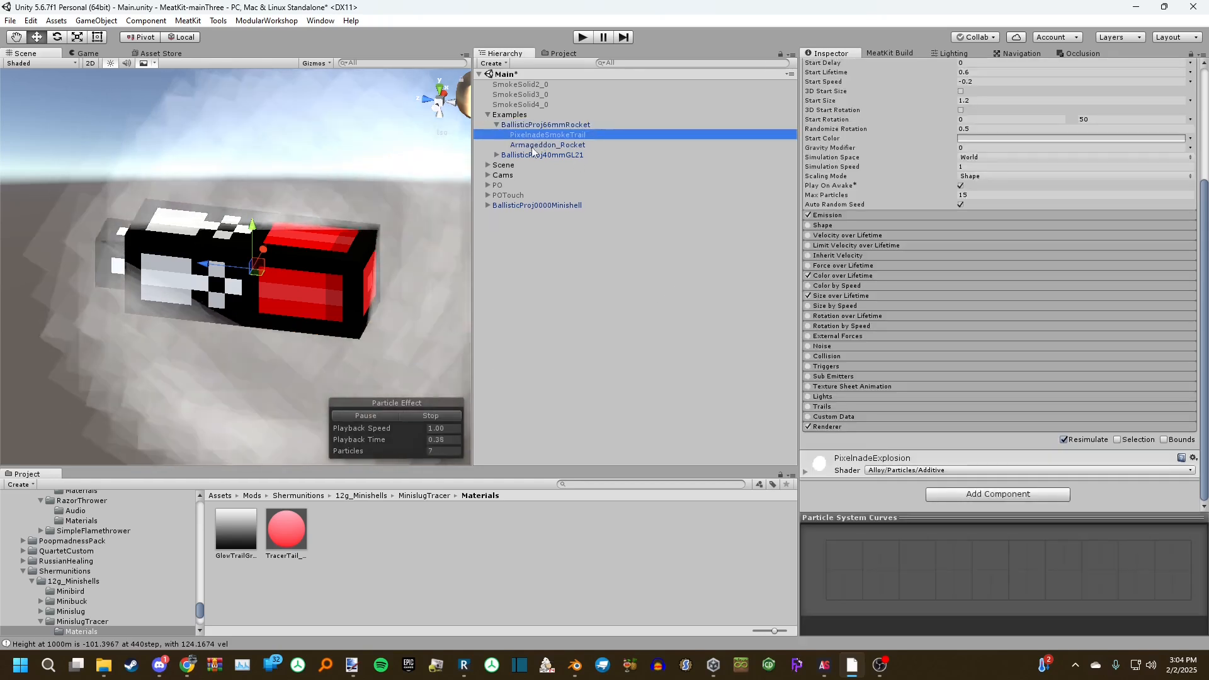
pyautogui.keyDown('alt'); pyautogui.moveTo(276, 174); pyautogui.dragTo(258, 170, button='right'); pyautogui.keyUp('alt')
pyautogui.click(545, 124)
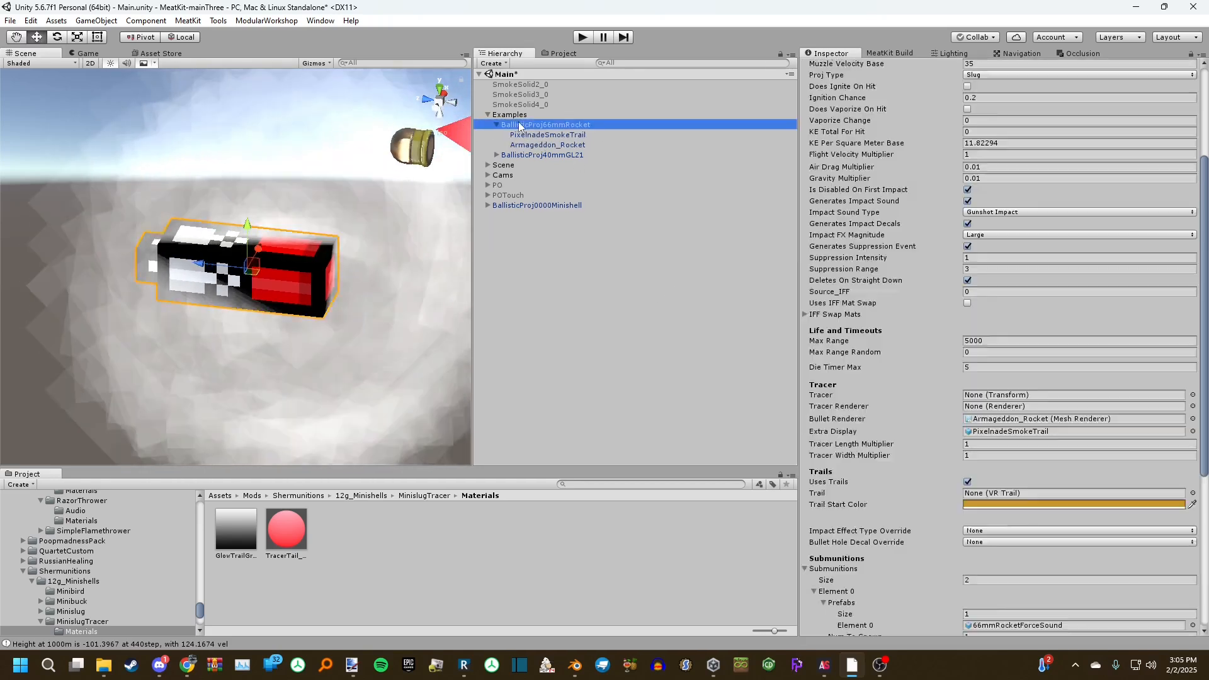
pyautogui.click(546, 135)
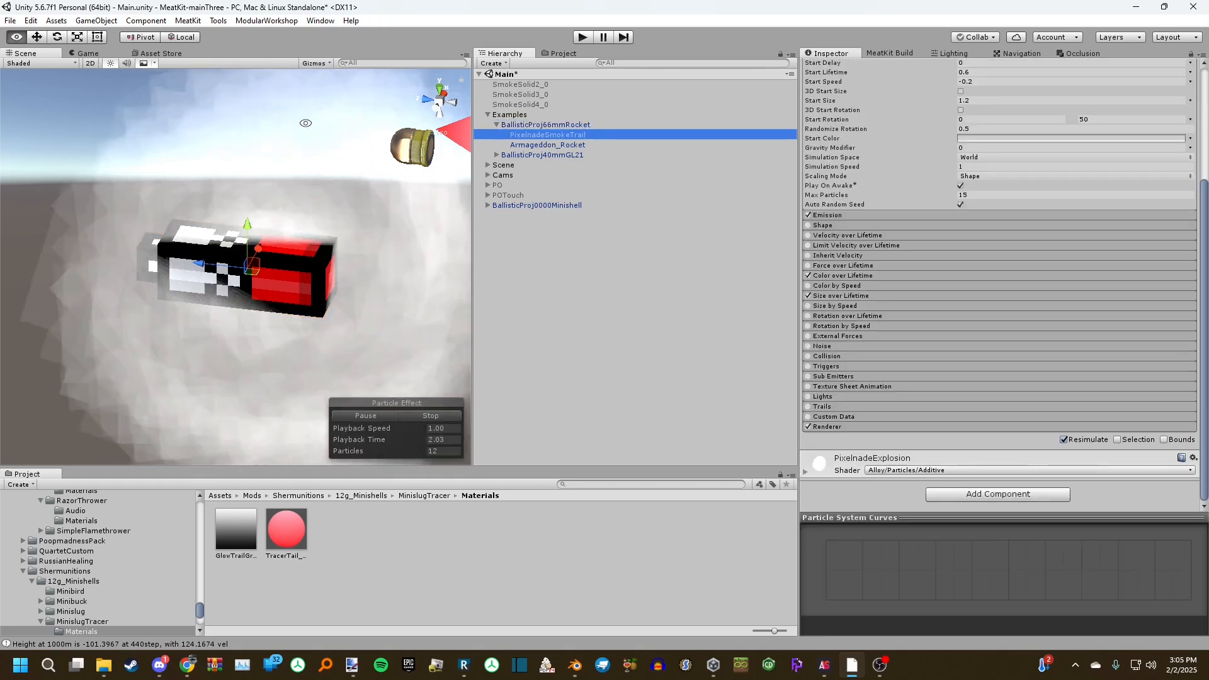
pyautogui.moveTo(380, 119)
pyautogui.keyDown('alt'); pyautogui.mouseDown()
pyautogui.moveTo(359, 170)
pyautogui.moveTo(391, 119)
pyautogui.mouseUp(); pyautogui.keyUp('alt')
pyautogui.scroll(-5, 371, 136)
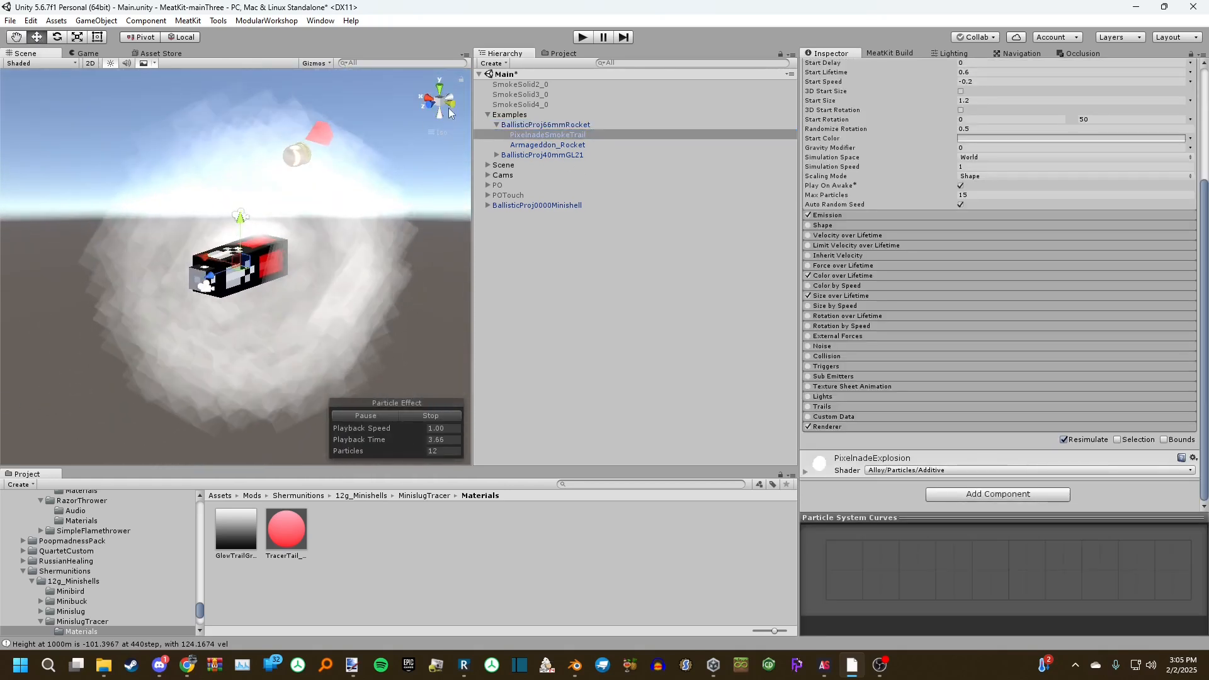
pyautogui.click(449, 108)
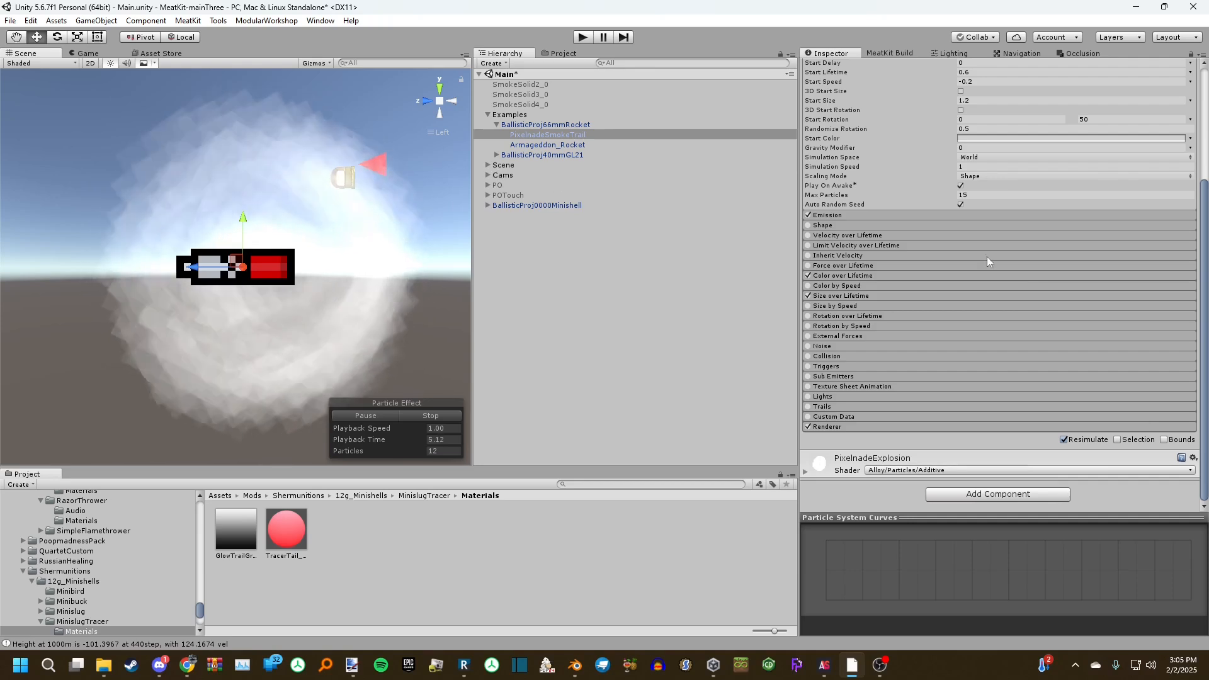
pyautogui.scroll(4, 1020, 264)
pyautogui.scroll(-5, 879, 216)
pyautogui.scroll(4, 879, 217)
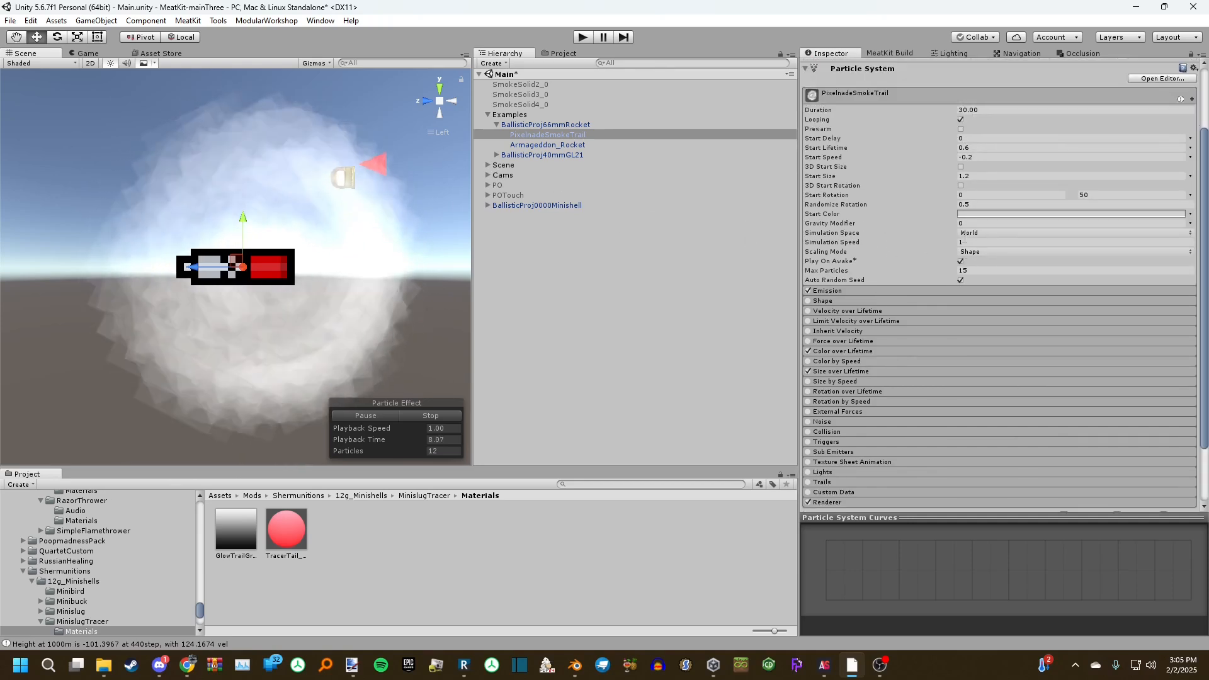
# Try Local simulation space on PixelnadeSmokeTrail, move the emitter along Z to preview it, and undo the move
pyautogui.click(980, 232)
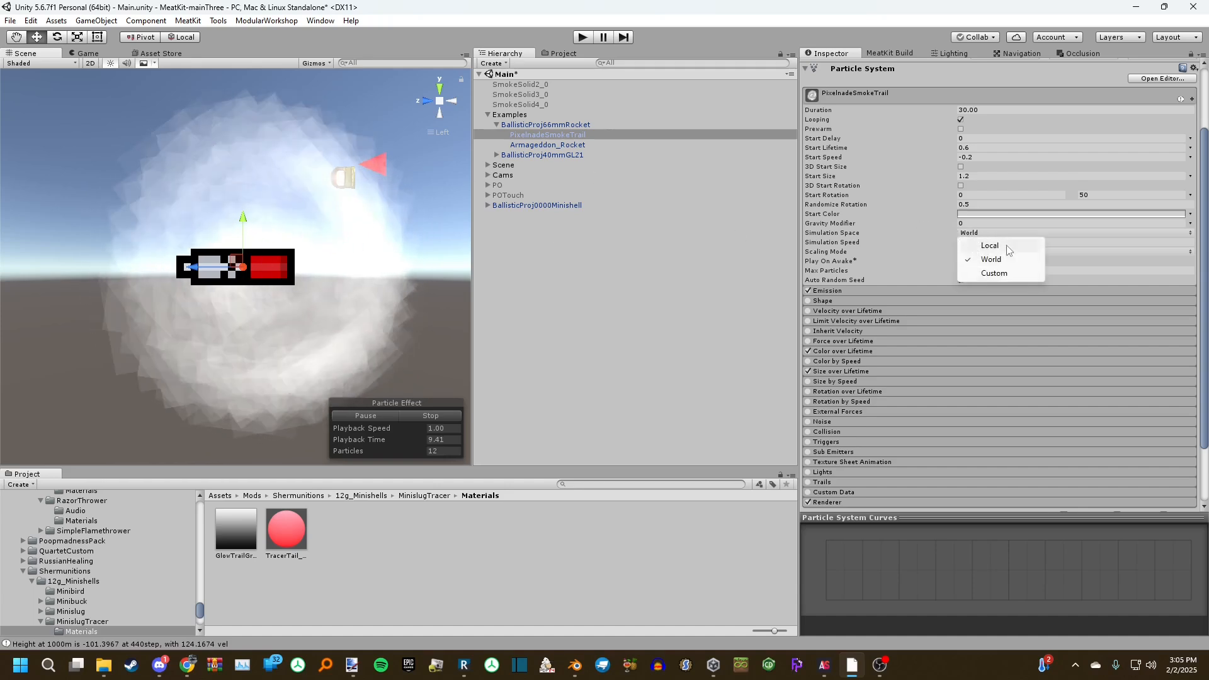
pyautogui.click(1000, 247)
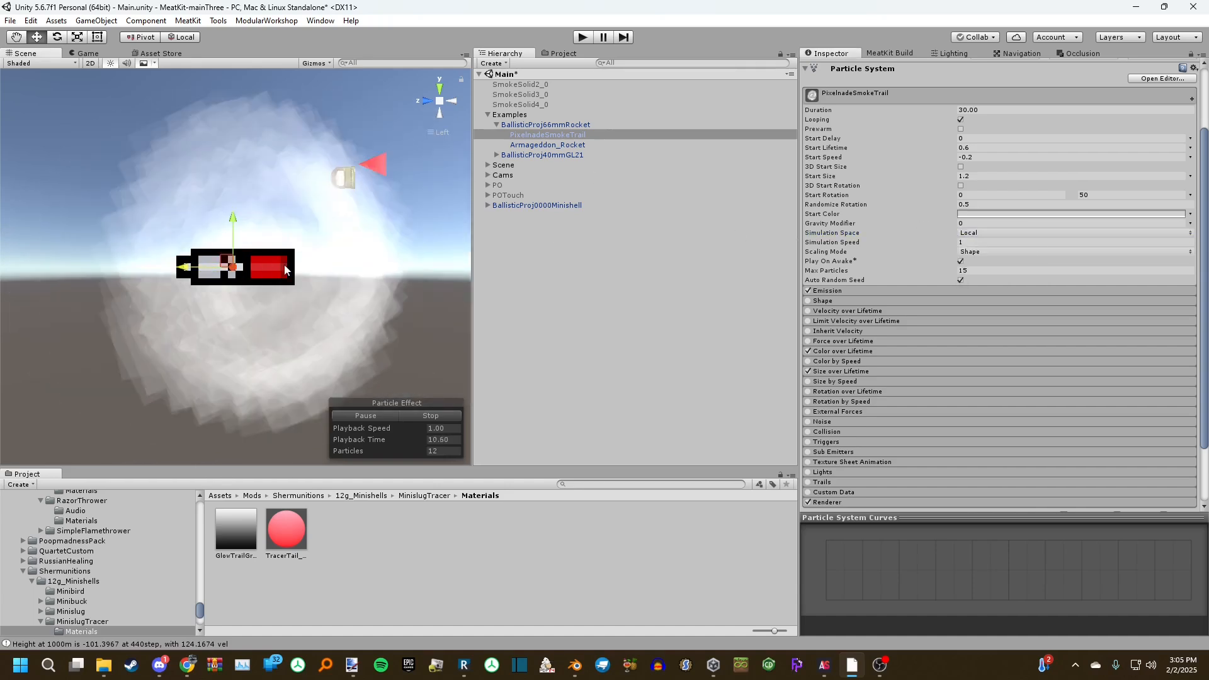
pyautogui.moveTo(205, 269); pyautogui.dragTo(370, 267)
pyautogui.hotkey('ctrl', 'z')
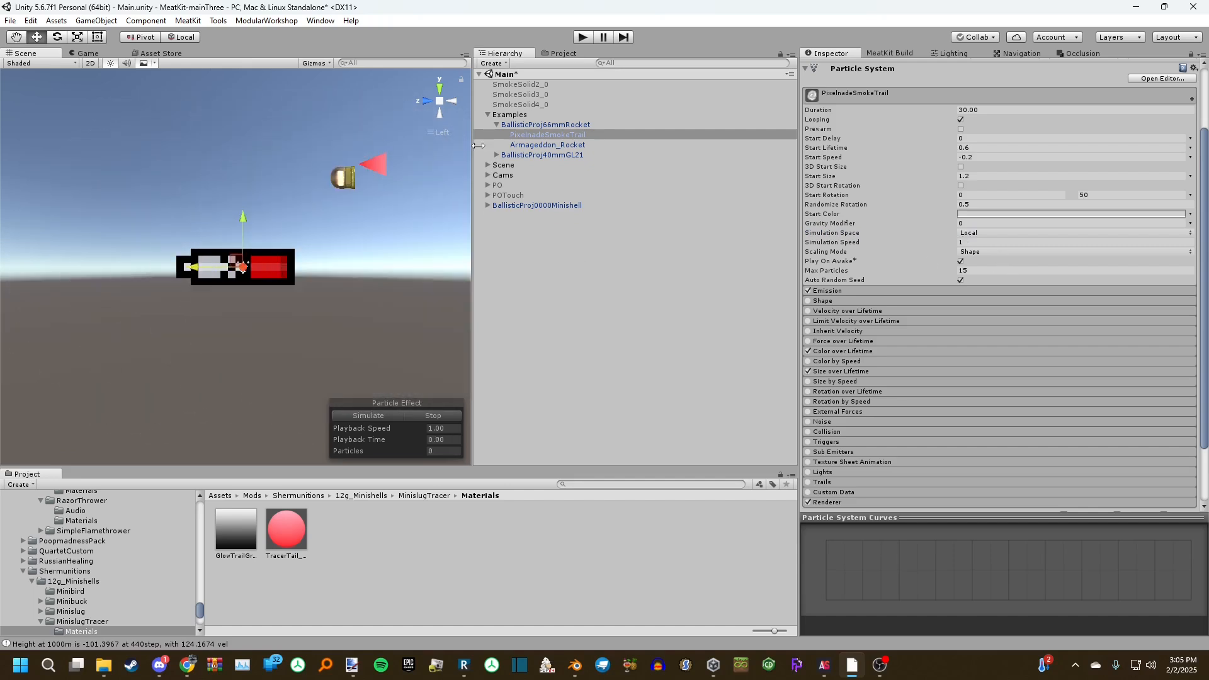
# Replay the PixelnadeSmokeTrail particles in place and set their Simulation Space back to World
pyautogui.click(539, 134)
pyautogui.click(395, 417)
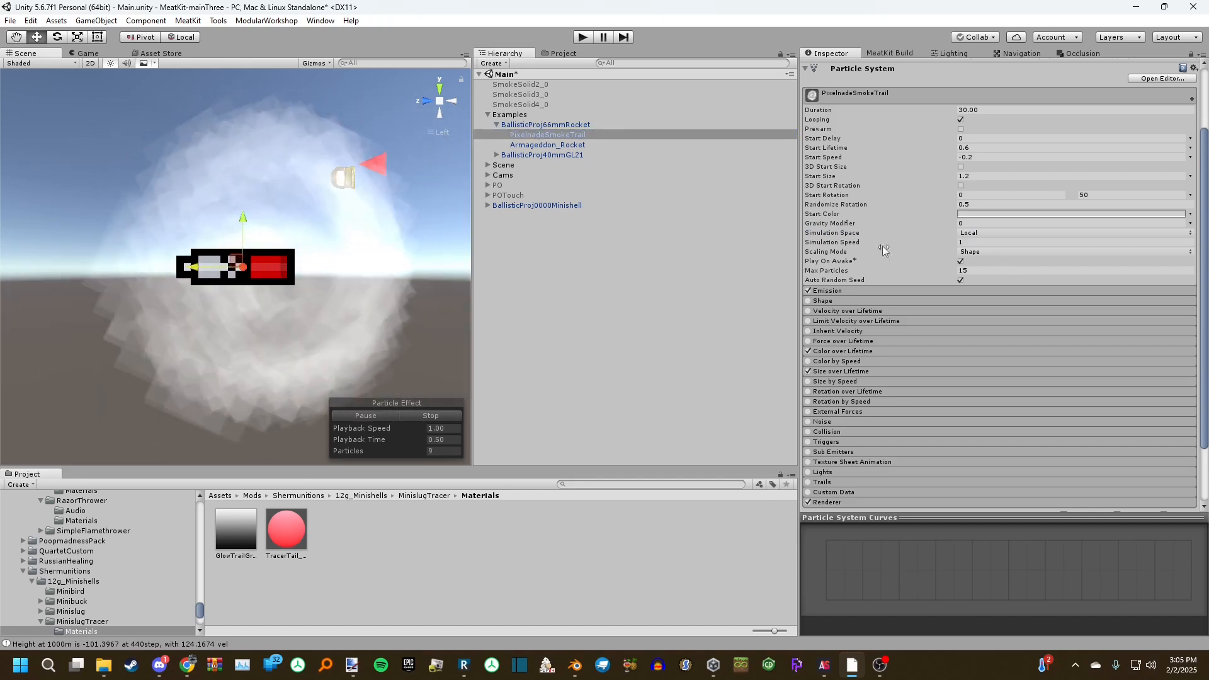
pyautogui.click(979, 234)
pyautogui.click(990, 258)
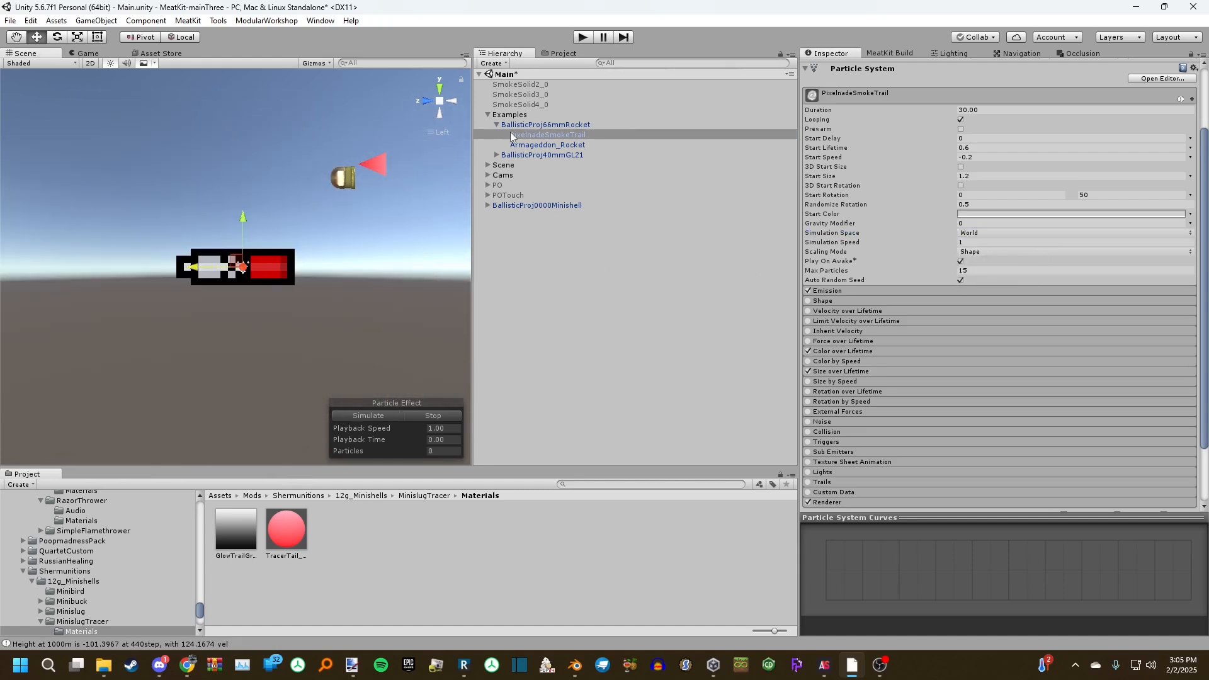
# Preview the smoke trail together with BallisticProj66mmRocket and review the rocket's projectile settings
pyautogui.click(535, 135)
pyautogui.scroll(3, 927, 191)
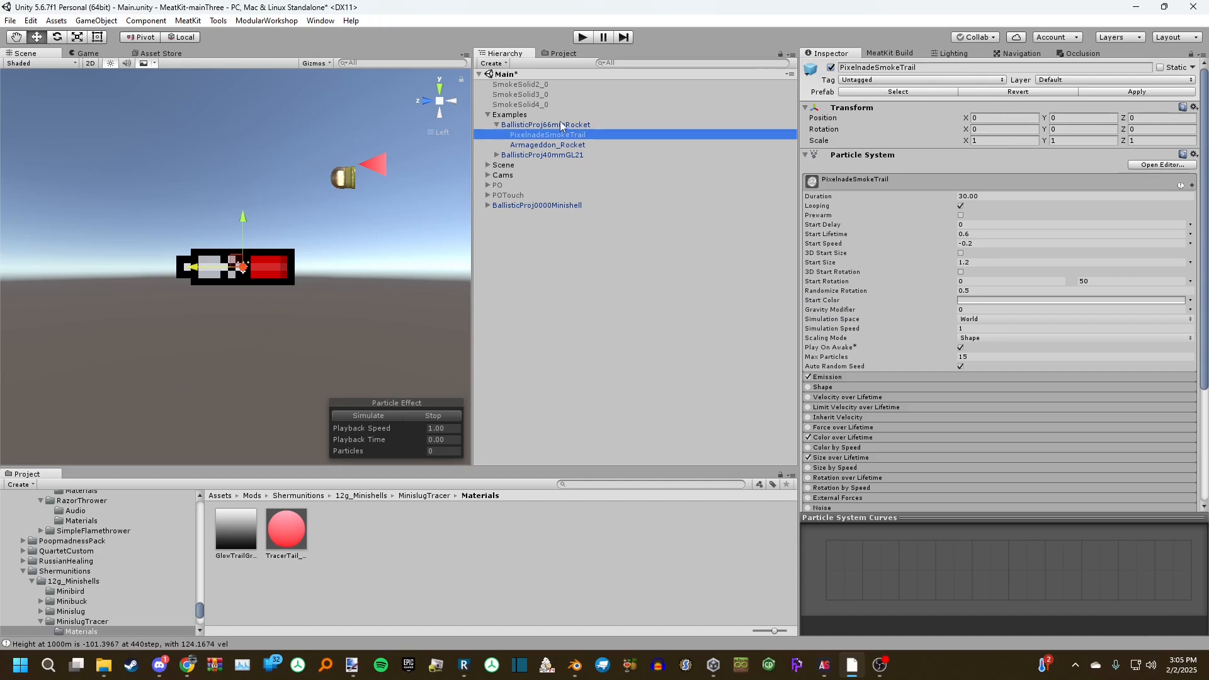
pyautogui.keyDown('ctrl'); pyautogui.click(563, 124); pyautogui.keyUp('ctrl')
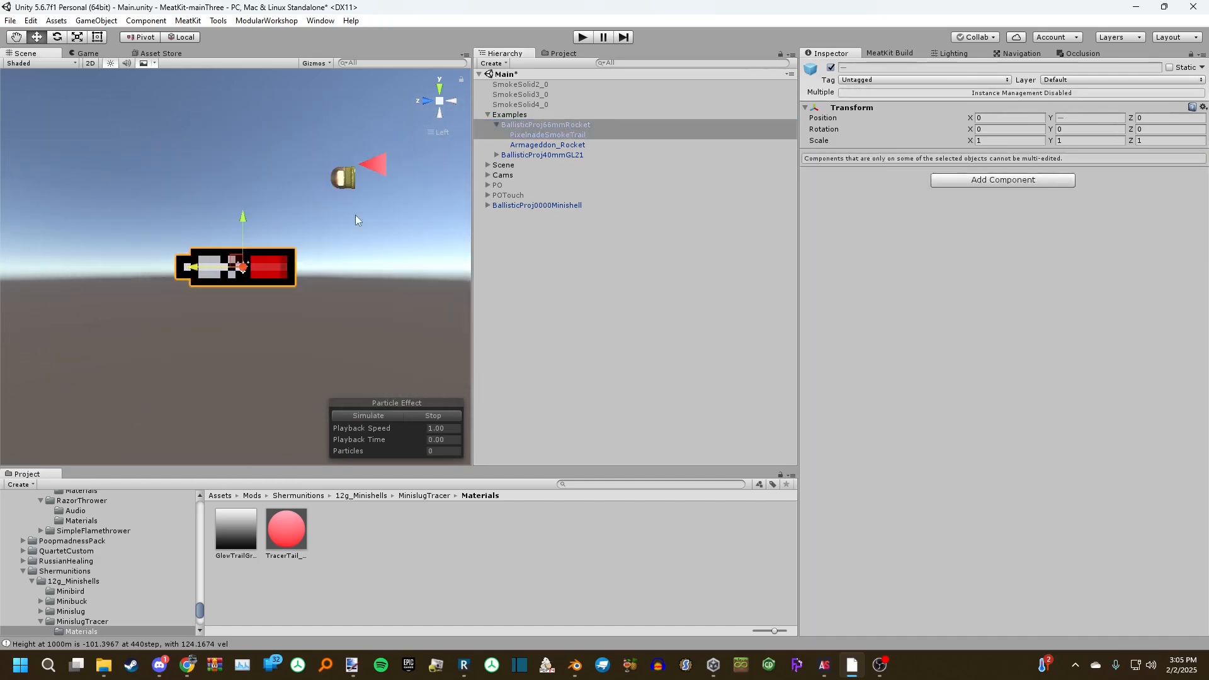
pyautogui.click(536, 133)
pyautogui.keyDown('alt'); pyautogui.moveTo(101, 294); pyautogui.dragTo(318, 283); pyautogui.keyUp('alt')
pyautogui.click(548, 126)
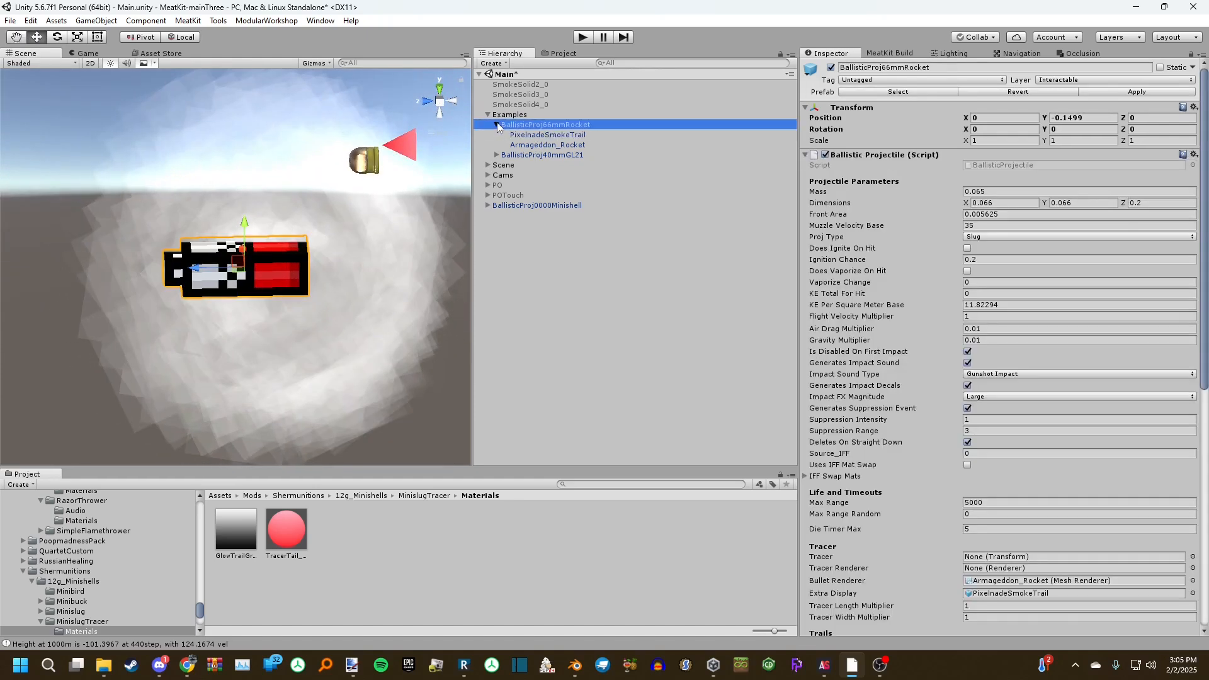
# Collapse the BallisticProj66mmRocket and Examples hierarchies, and deactivate the Examples group
pyautogui.click(497, 125)
pyautogui.click(520, 150)
pyautogui.click(507, 125)
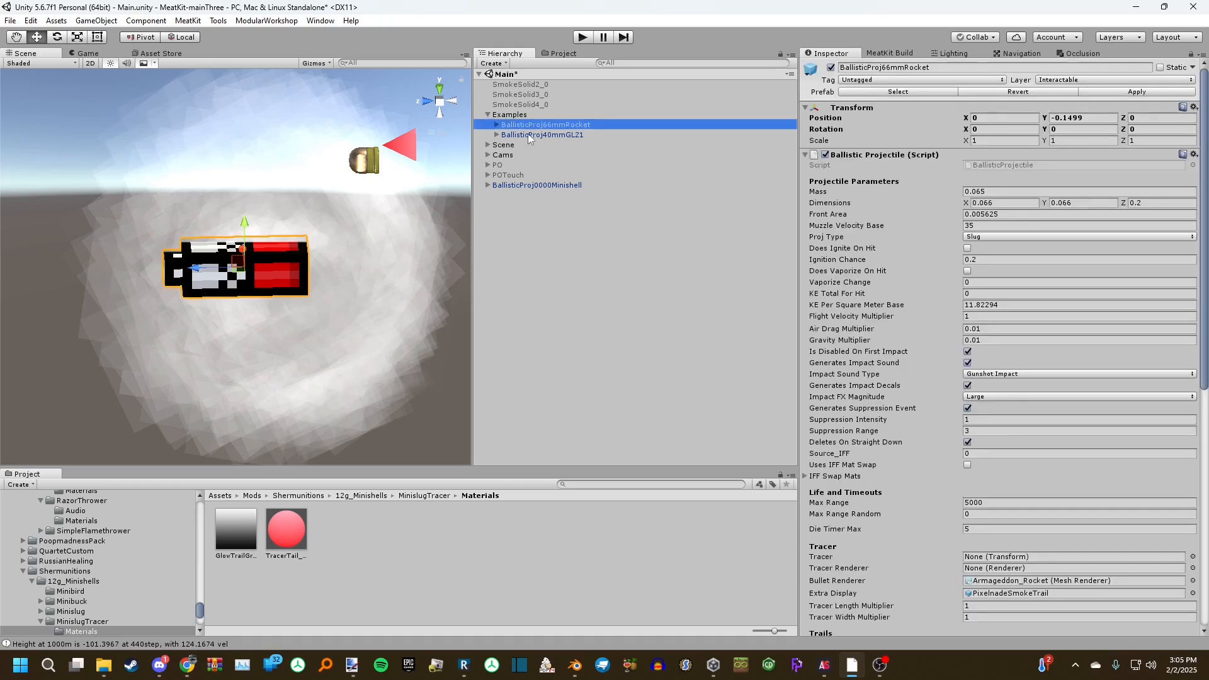
pyautogui.click(497, 118)
pyautogui.click(488, 115)
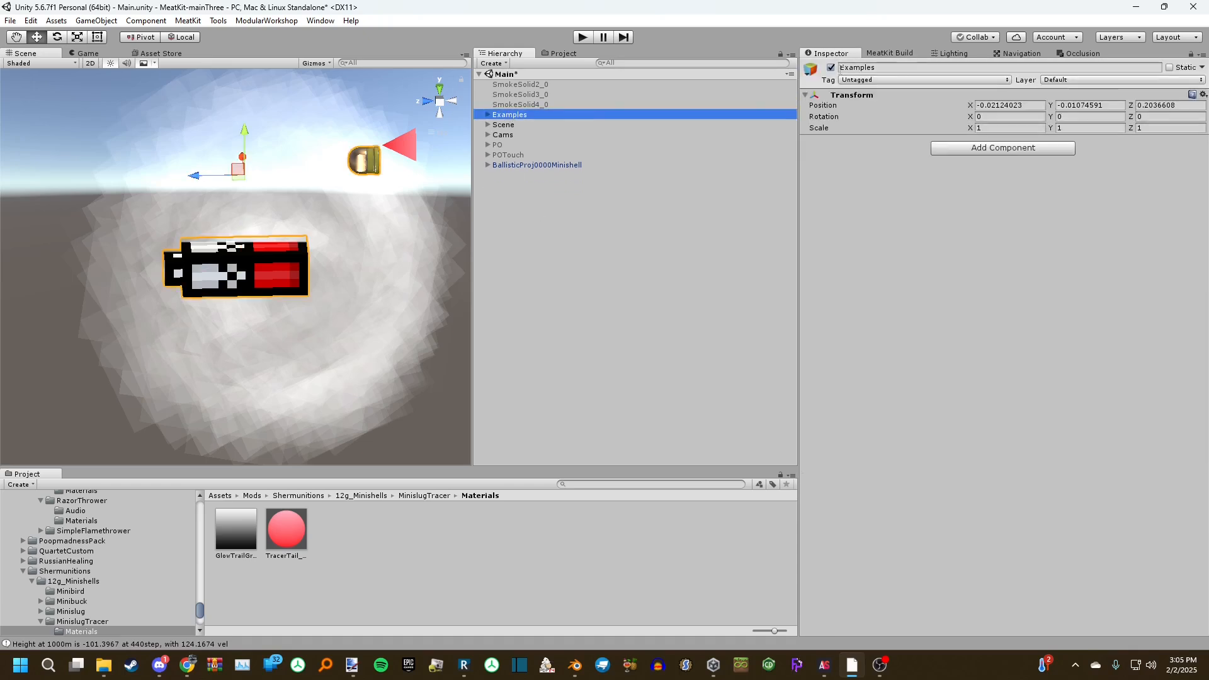
pyautogui.click(831, 68)
pyautogui.click(713, 221)
pyautogui.keyDown('alt'); pyautogui.moveTo(321, 242); pyautogui.dragTo(335, 299); pyautogui.keyUp('alt')
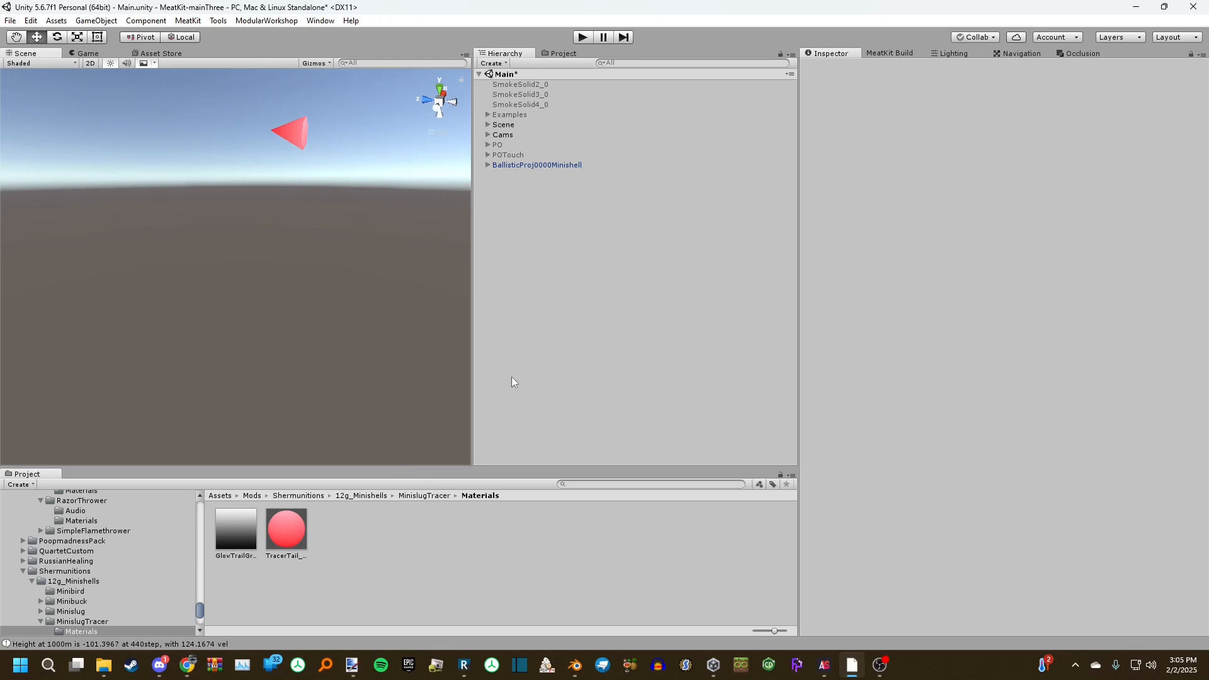
# Enlarge the asset browser and open the PixelGunPack folder in Mods, cancelling any scene merge
pyautogui.click(252, 496)
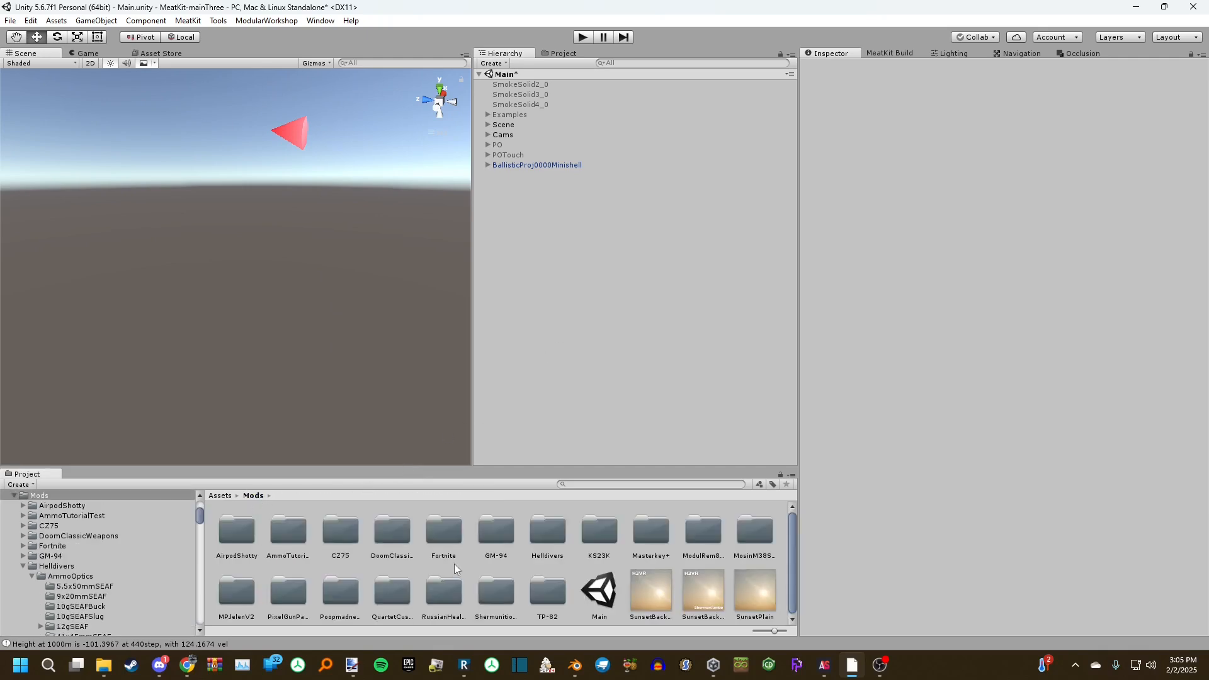
pyautogui.moveTo(473, 469); pyautogui.dragTo(484, 409)
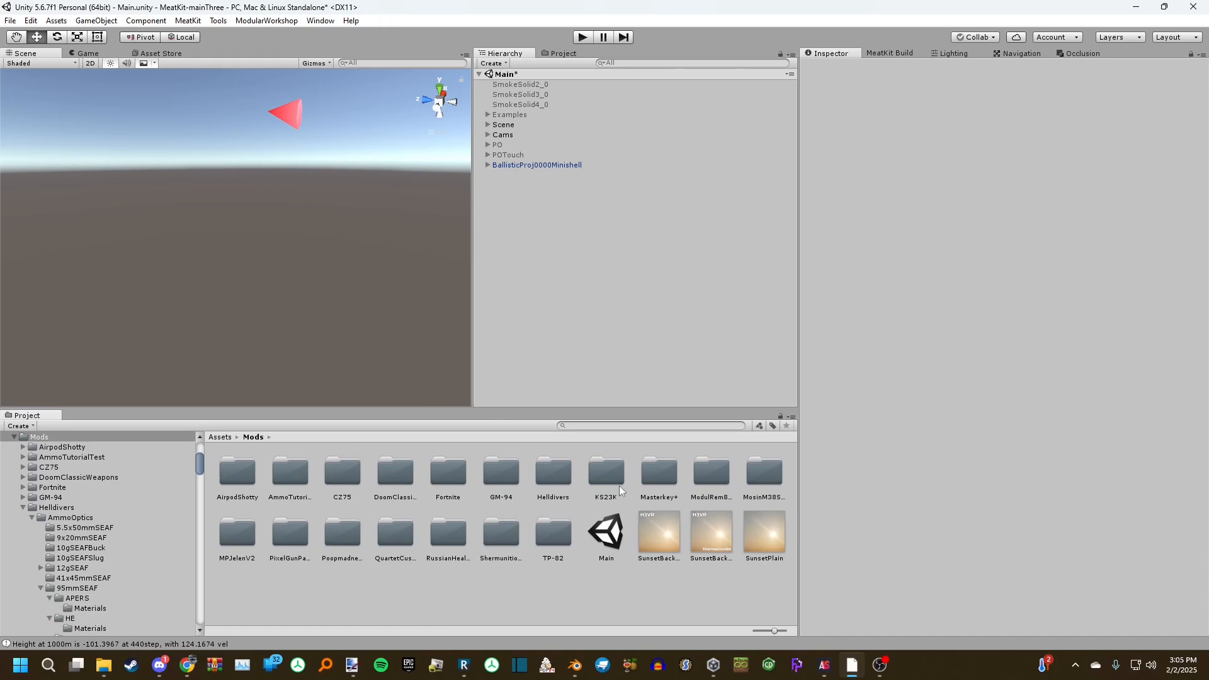
pyautogui.doubleClick(293, 537)
pyautogui.moveTo(337, 586); pyautogui.dragTo(347, 590)
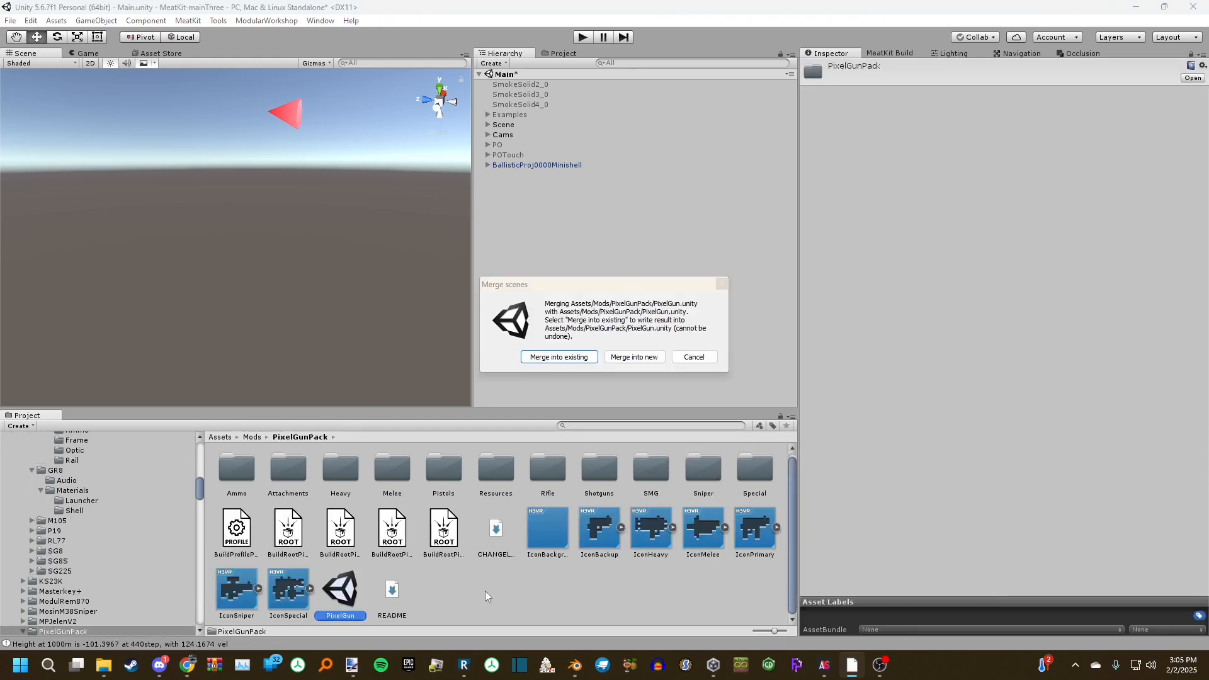
pyautogui.click(694, 357)
# Open the Blue subfolder of RailgunSlug within the PixelGunPack Ammo folder
pyautogui.doubleClick(237, 472)
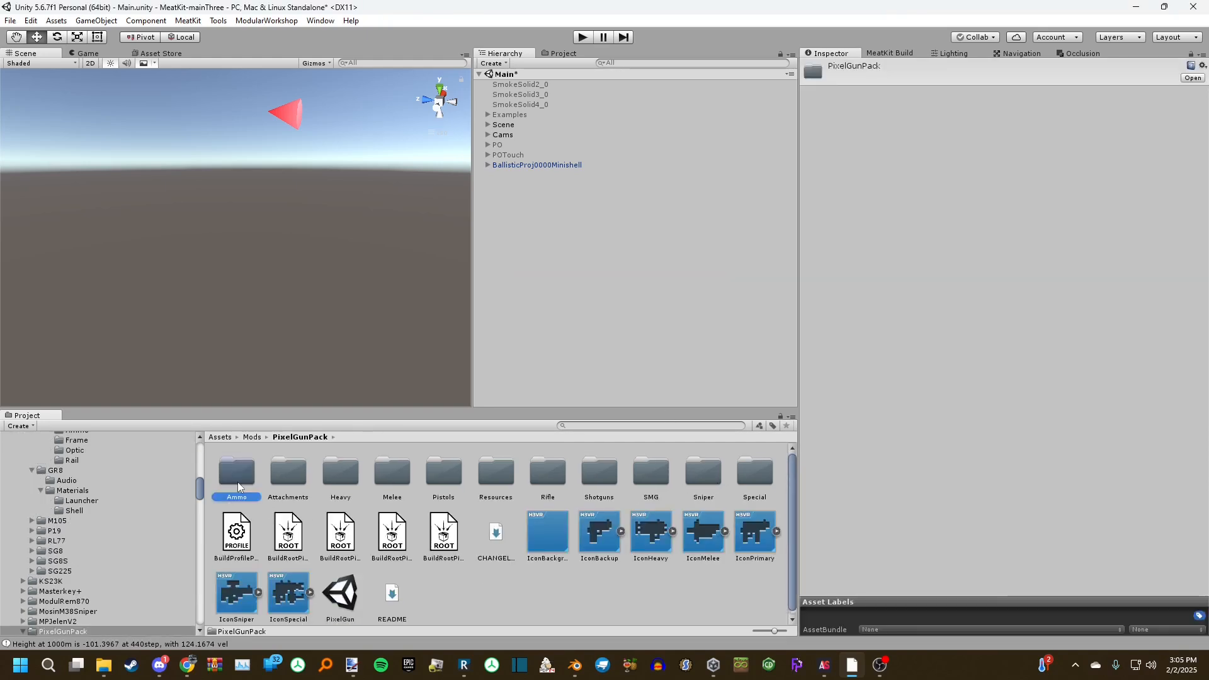
pyautogui.scroll(-2, 425, 531)
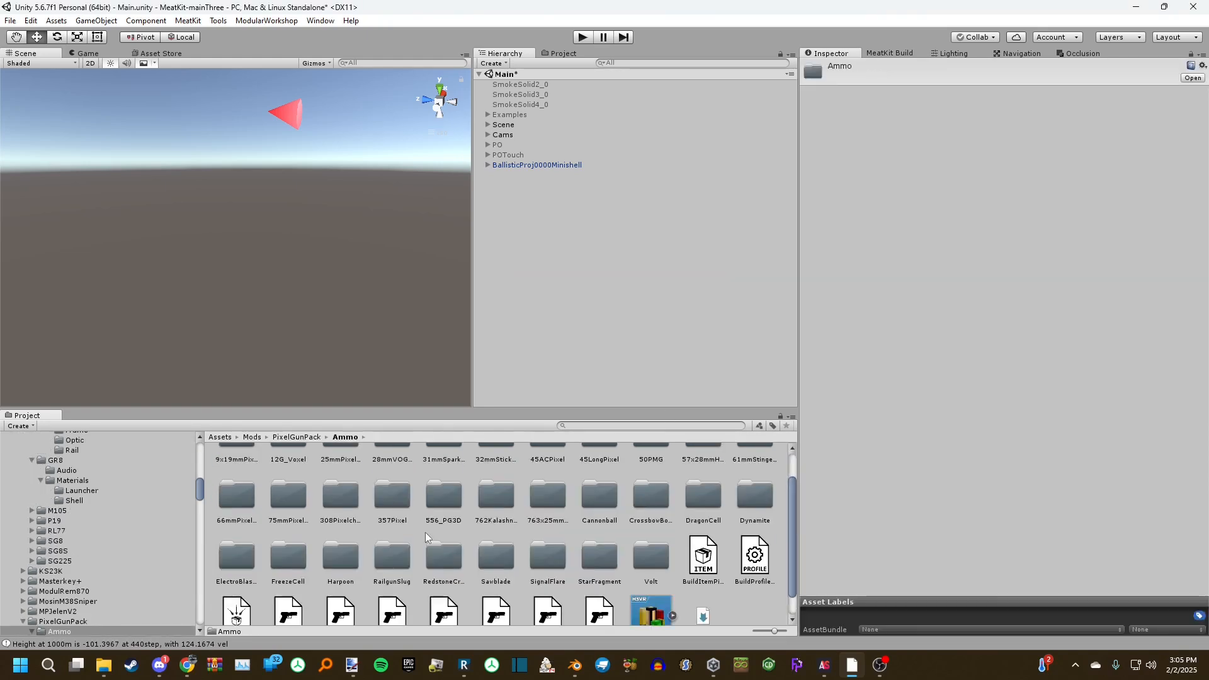
pyautogui.doubleClick(392, 558)
pyautogui.click(435, 471)
pyautogui.doubleClick(252, 473)
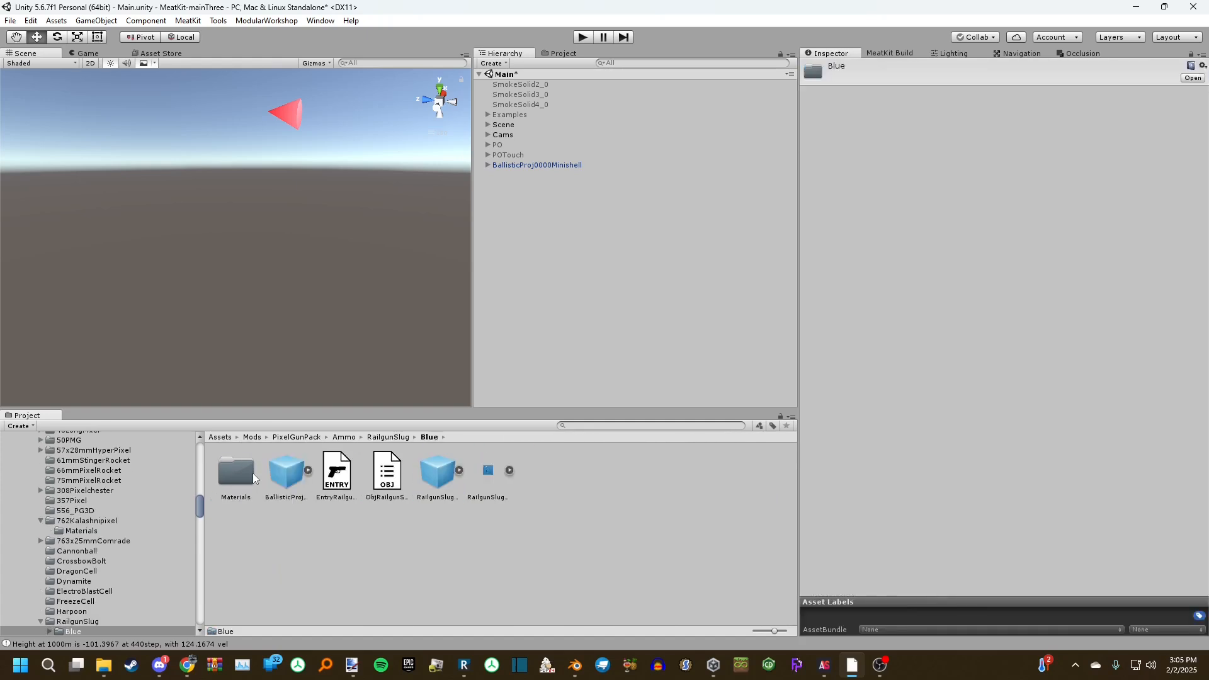
# Place the BallisticProjectileRailGunBlue prefab in the scene to compare its tracer cone with the minishell's from the side
pyautogui.click(456, 464)
pyautogui.moveTo(457, 466); pyautogui.dragTo(528, 186)
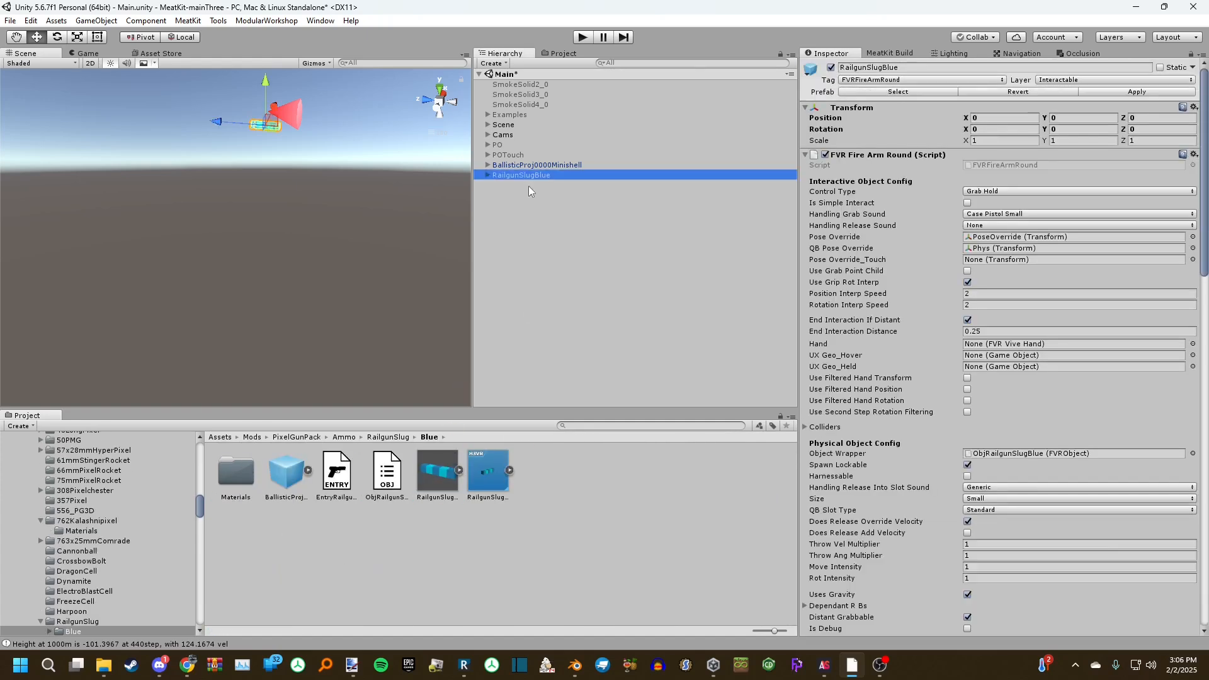
pyautogui.moveTo(303, 471); pyautogui.dragTo(526, 217)
pyautogui.press('f')
pyautogui.keyDown('alt'); pyautogui.moveTo(351, 281); pyautogui.dragTo(369, 202); pyautogui.keyUp('alt')
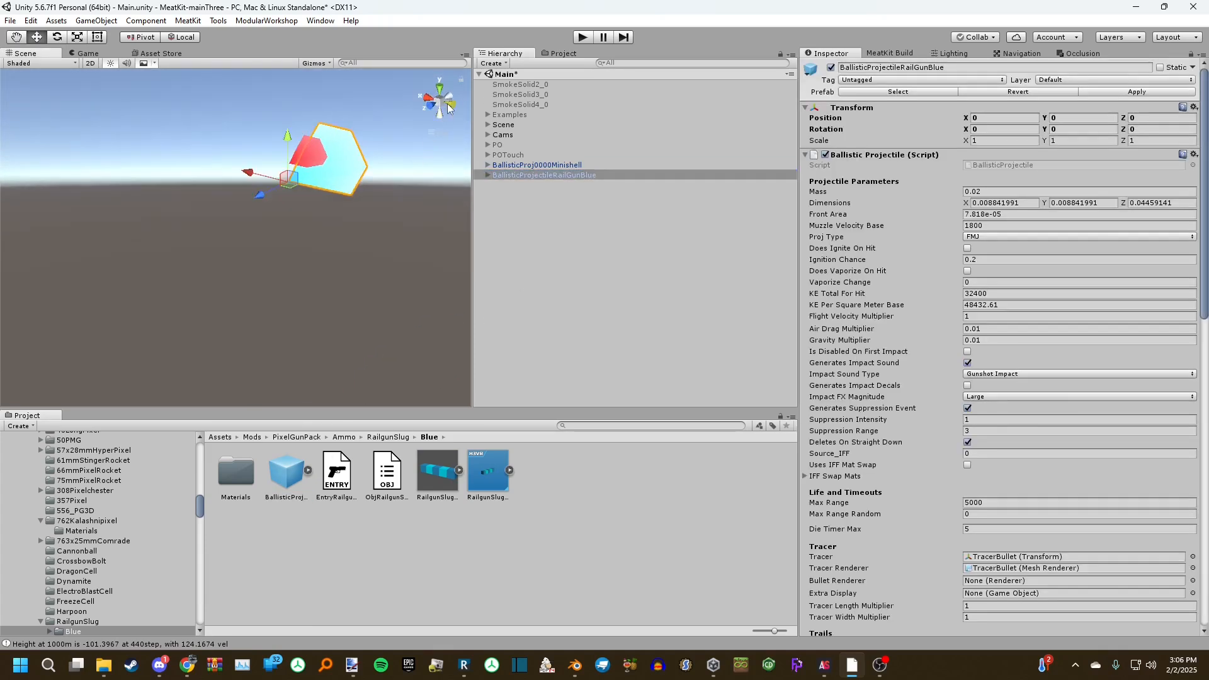
pyautogui.click(449, 104)
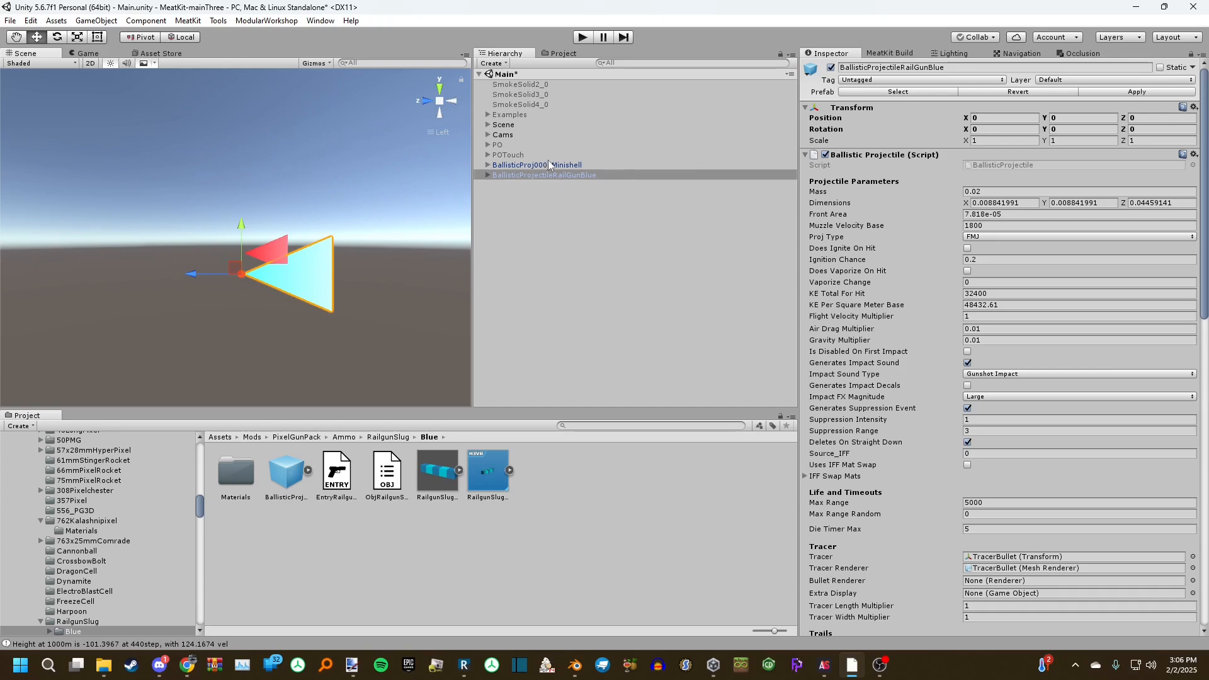
# Open the RedstoneCrystal folder in the PixelGunPack Ammo assets and add the RedstoneCrystal round prefab to the scene
pyautogui.click(394, 438)
pyautogui.click(353, 455)
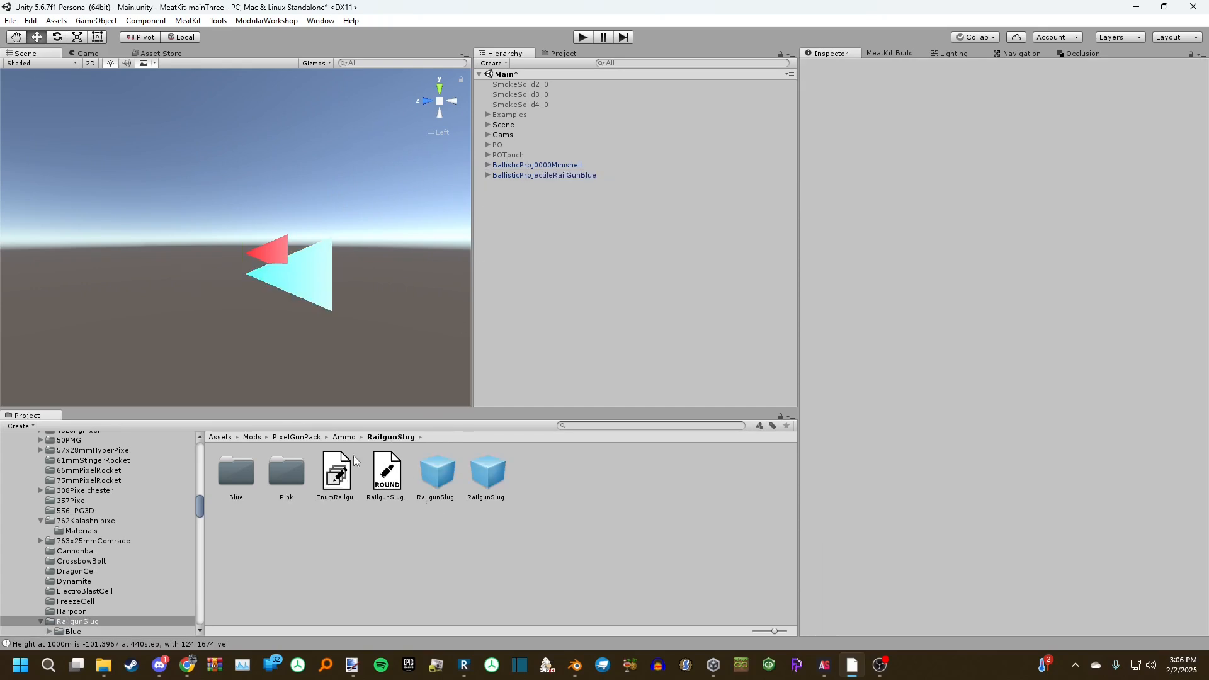
pyautogui.click(353, 440)
pyautogui.scroll(-1, 506, 528)
pyautogui.scroll(-1, 507, 528)
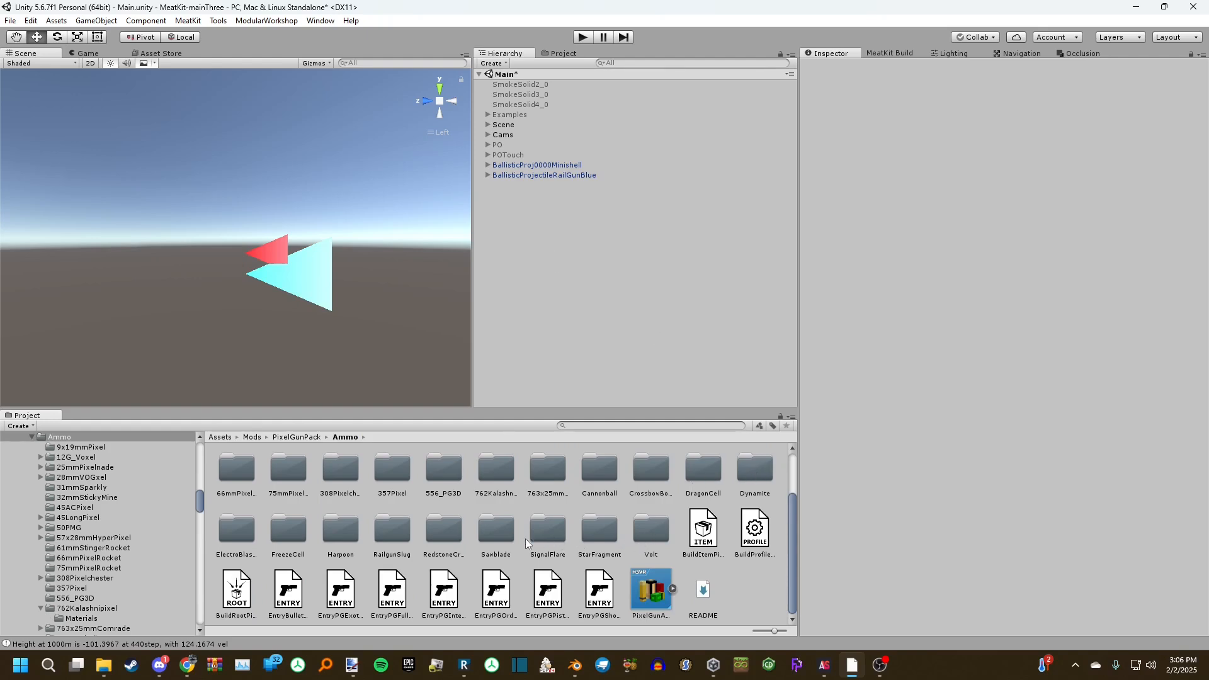
pyautogui.doubleClick(444, 529)
pyautogui.moveTo(491, 479); pyautogui.dragTo(519, 353)
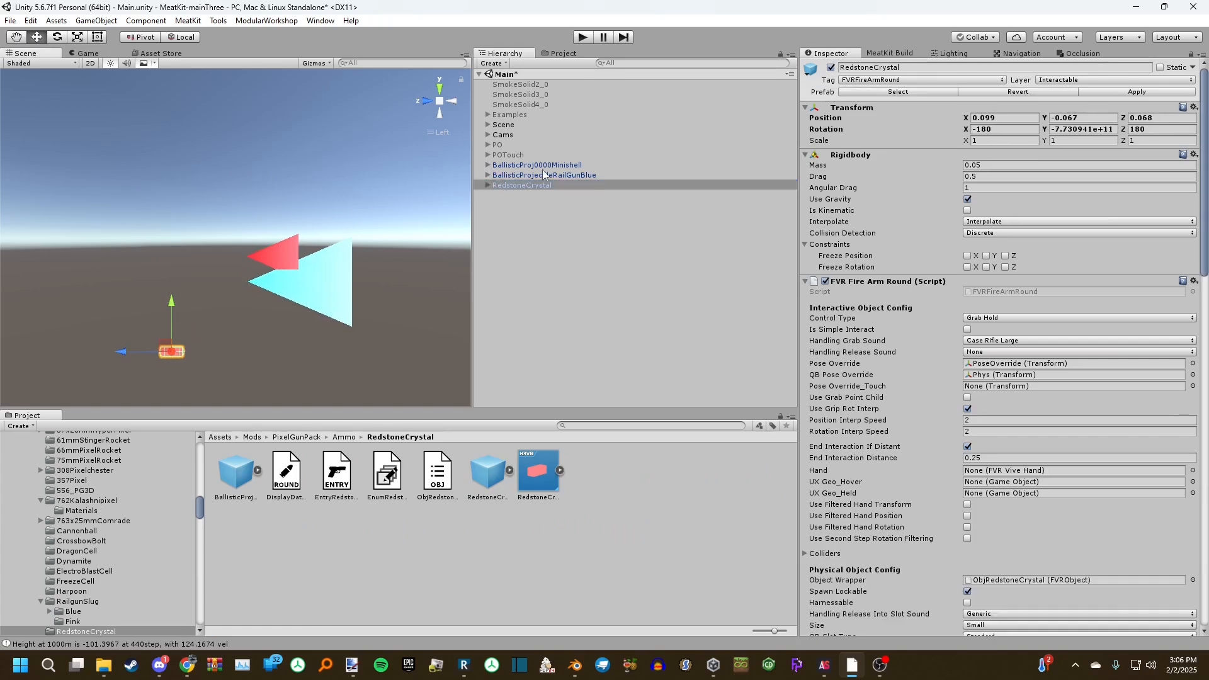
pyautogui.click(534, 191)
pyautogui.click(535, 188)
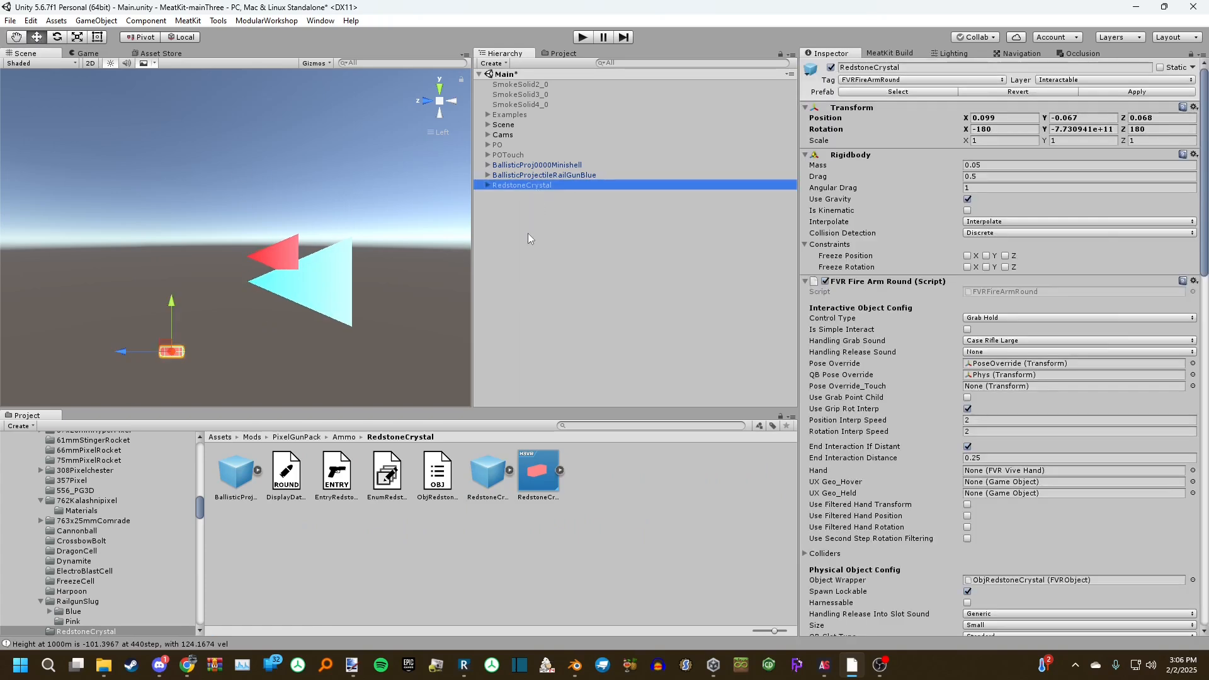
# Replace the RedstoneCrystal round in the scene with the BallisticProjRedstoneCrystal prefab and review its tracer and trail settings
pyautogui.press('Delete')
pyautogui.moveTo(241, 474); pyautogui.dragTo(535, 182)
pyautogui.doubleClick(515, 184)
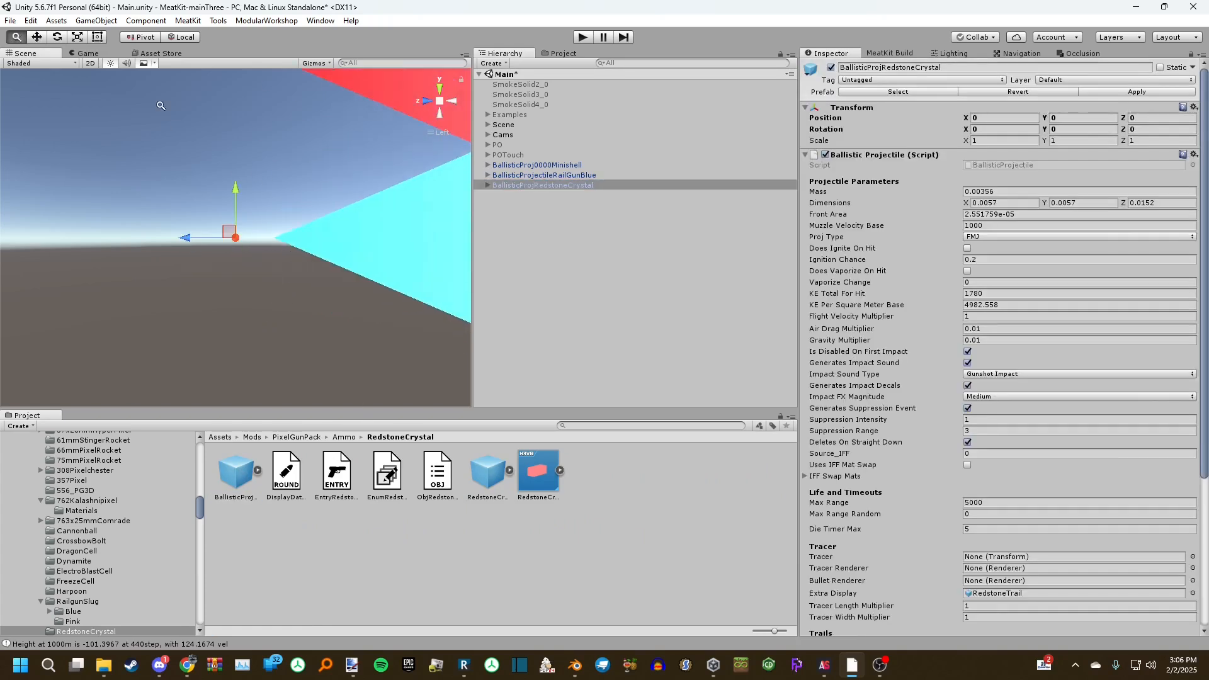
pyautogui.scroll(-15, 222, 278)
pyautogui.moveTo(221, 278); pyautogui.dragTo(297, 311, button='middle')
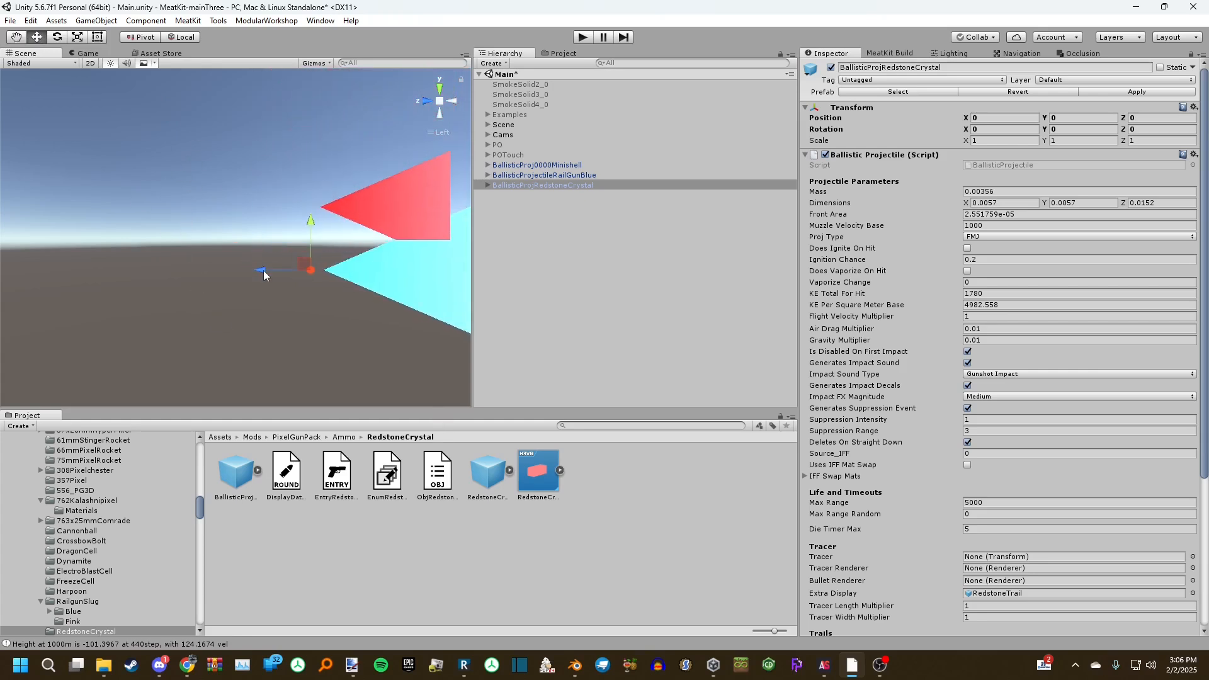
pyautogui.scroll(-5, 905, 309)
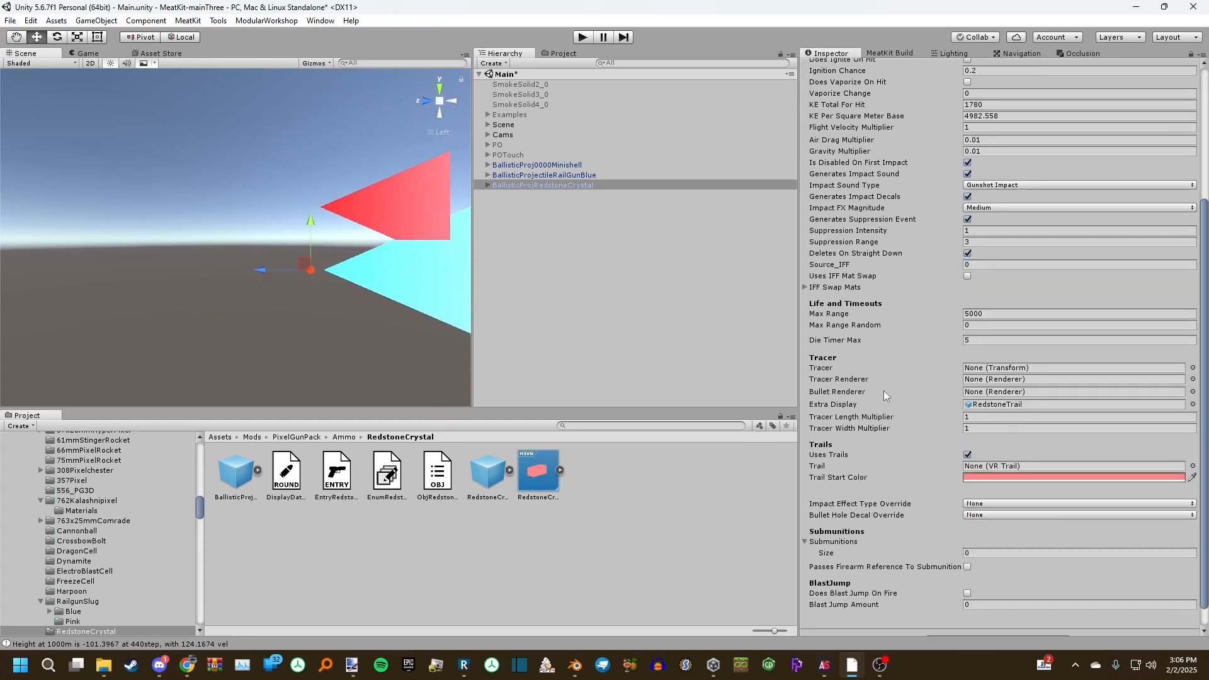
# Move the projectile's RedstoneTrail child forward to about Y 0.0101, Z 0.0615 to preview its trail effect
pyautogui.click(979, 403)
pyautogui.click(542, 194)
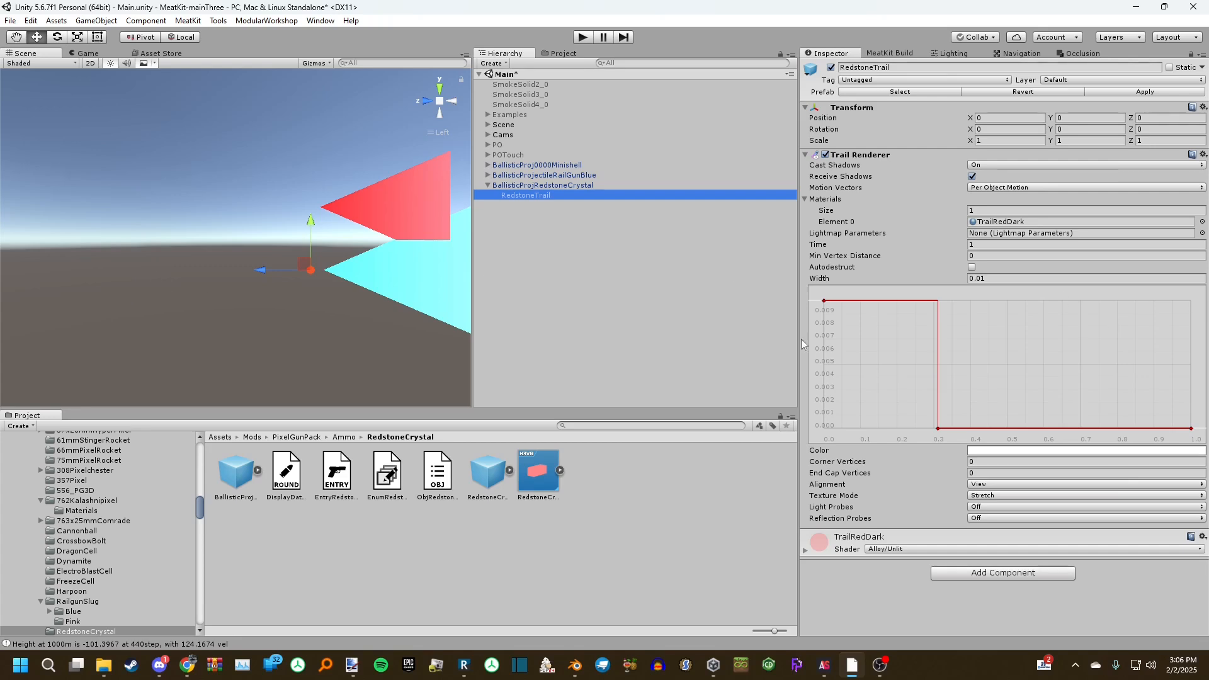
pyautogui.moveTo(277, 270); pyautogui.dragTo(159, 239)
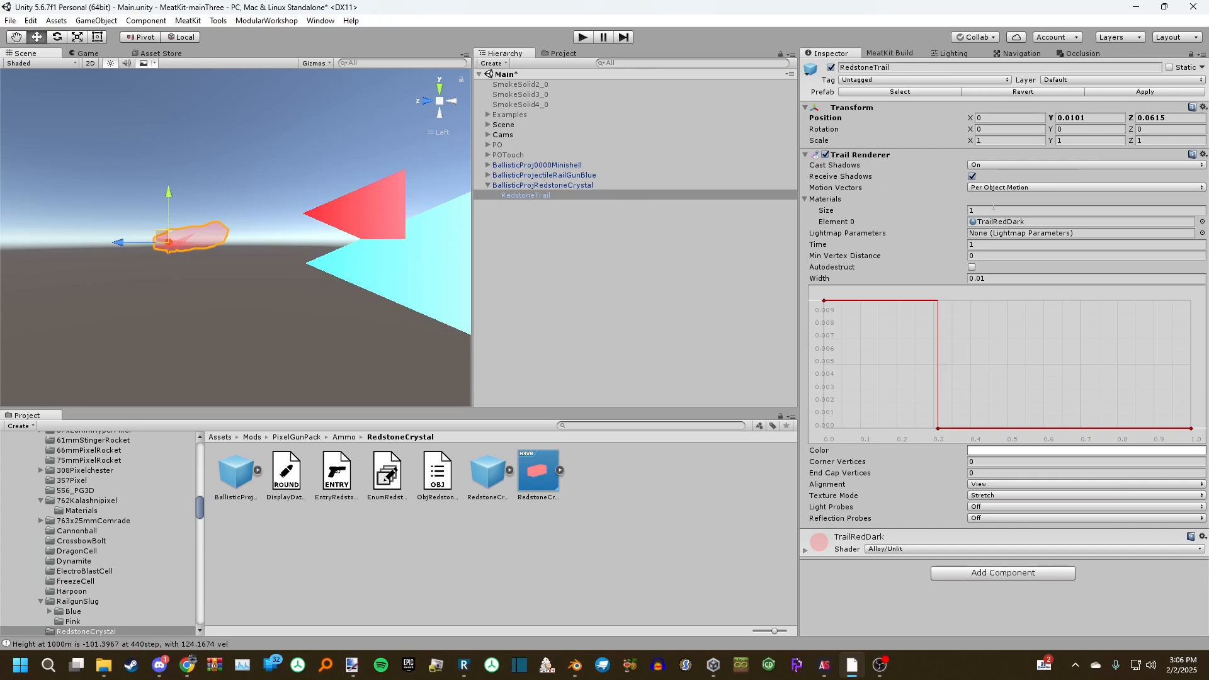
pyautogui.click(1071, 108)
pyautogui.click(1010, 120)
pyautogui.click(900, 120)
pyautogui.click(893, 109)
# Delete BallisticProjRedstoneCrystal from the scene and select the blue railgun projectile
pyautogui.click(536, 185)
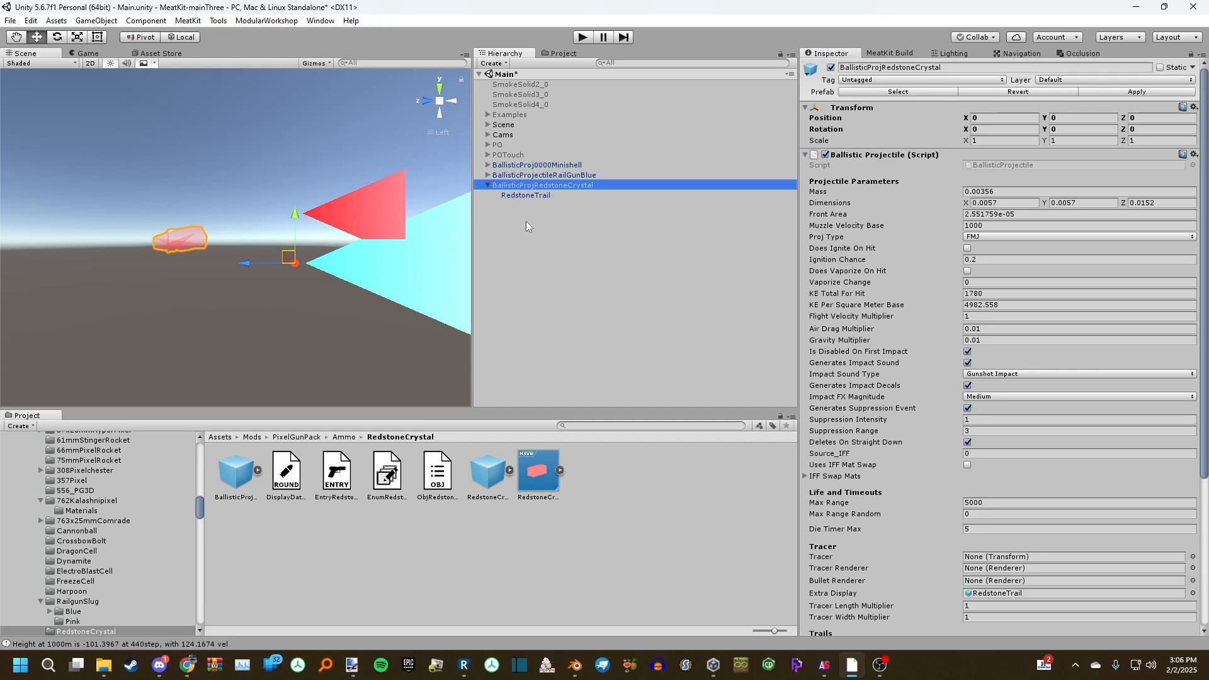
pyautogui.press('Delete')
pyautogui.click(402, 222)
pyautogui.scroll(-8, 401, 221)
pyautogui.moveTo(316, 211); pyautogui.dragTo(193, 194, button='middle')
pyautogui.scroll(-1, 158, 204)
pyautogui.scroll(-1, 159, 204)
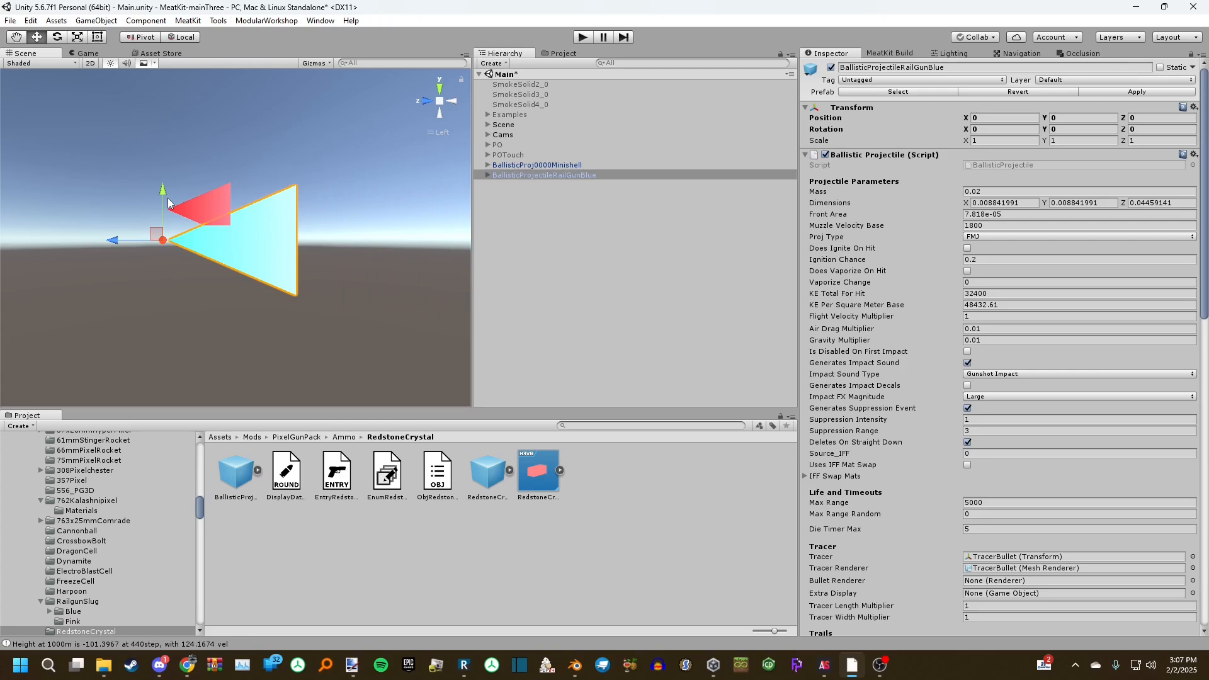
# Examine the blue railgun projectile's tracer, submunition and Trail Renderer settings, shifting the projectile along its flight axis to preview the trail
pyautogui.scroll(-1, 168, 203)
pyautogui.scroll(-5, 890, 312)
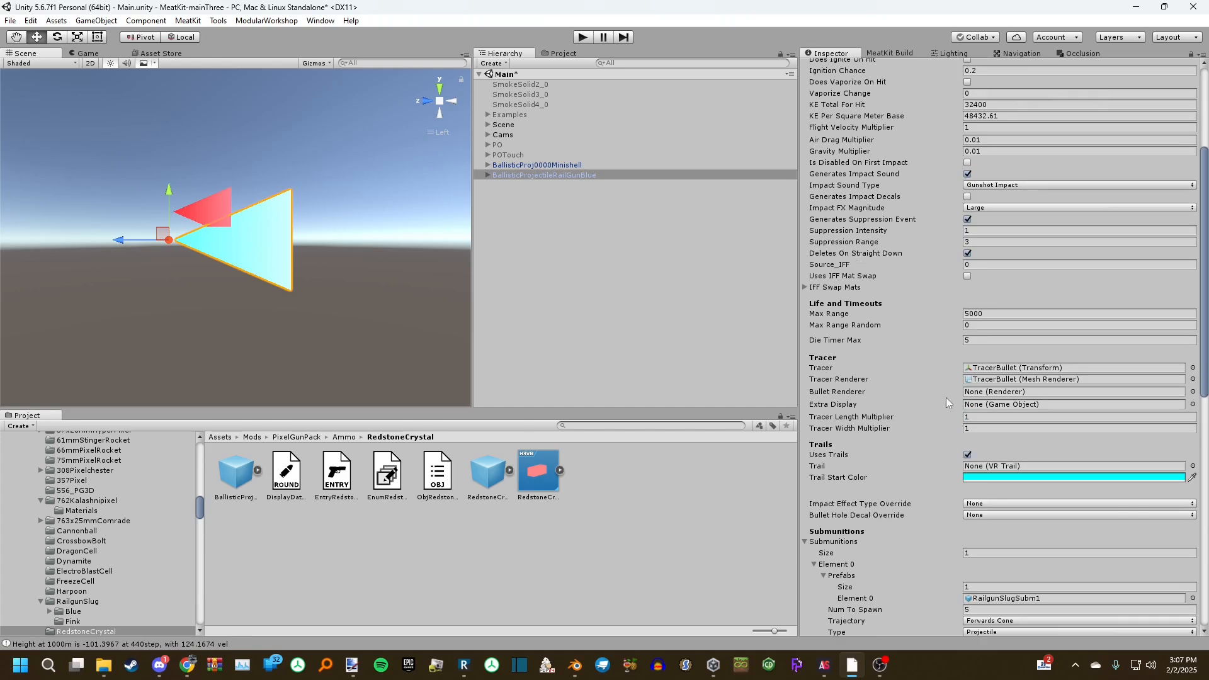
pyautogui.scroll(-6, 991, 391)
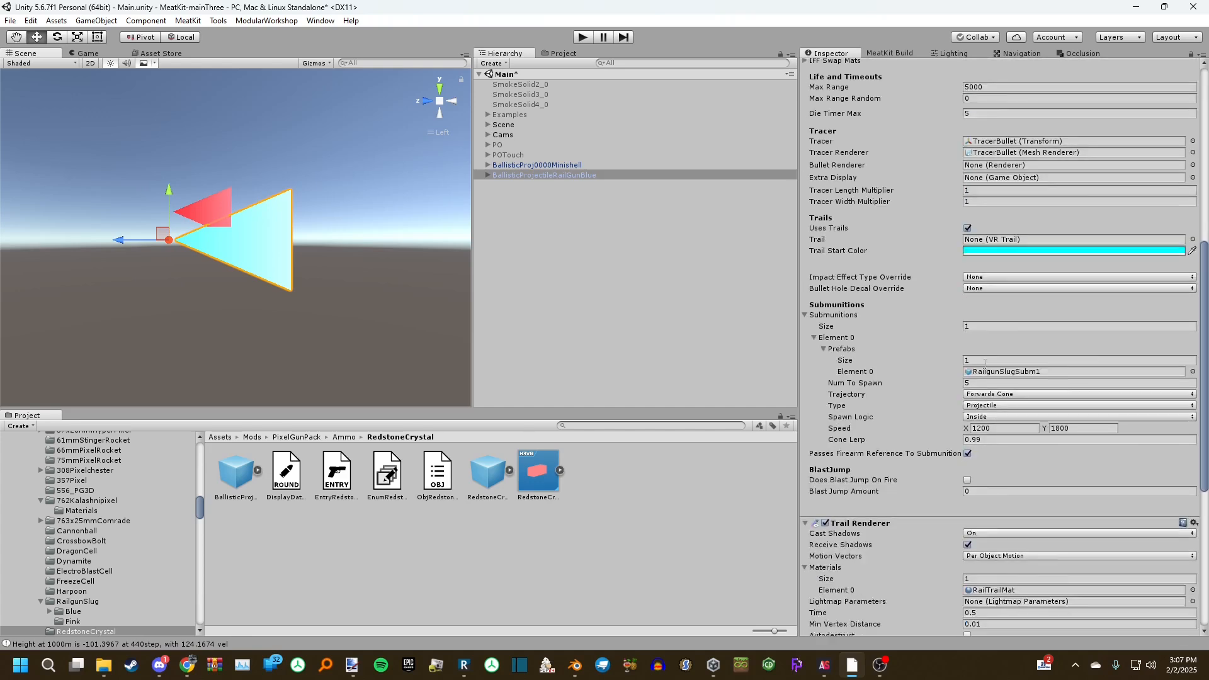
pyautogui.scroll(-5, 985, 362)
pyautogui.scroll(-3, 866, 329)
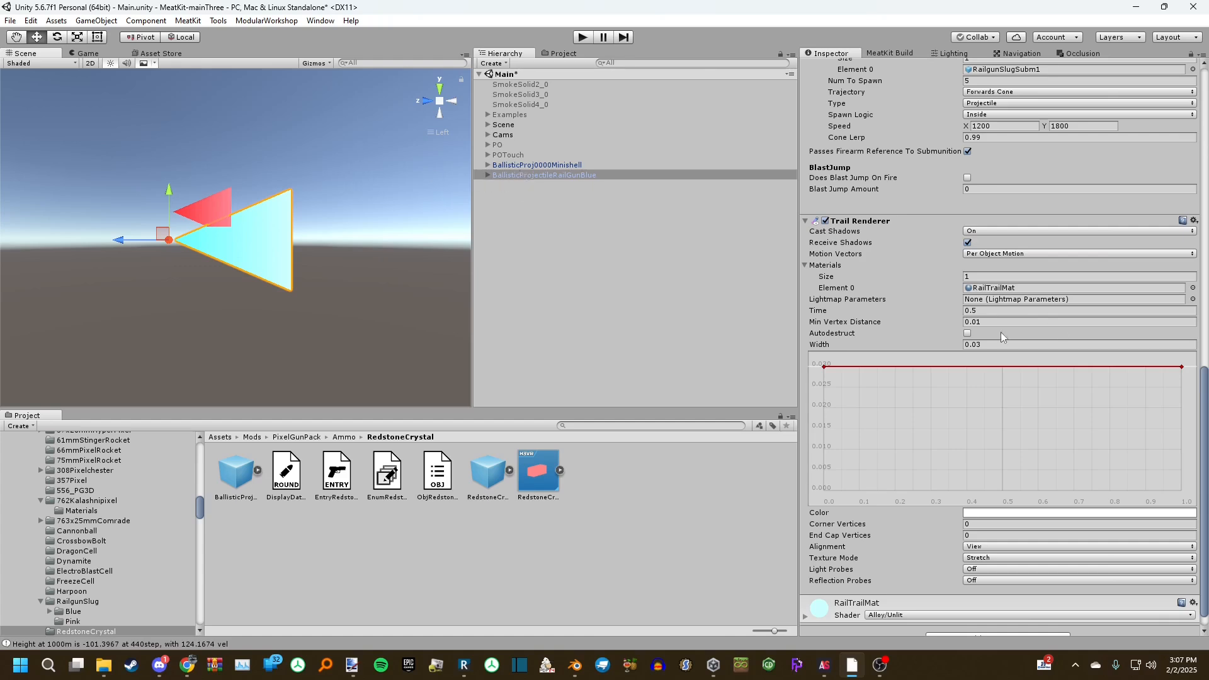
pyautogui.moveTo(141, 245); pyautogui.dragTo(1165, 216)
pyautogui.hotkey('ctrl', 'z')
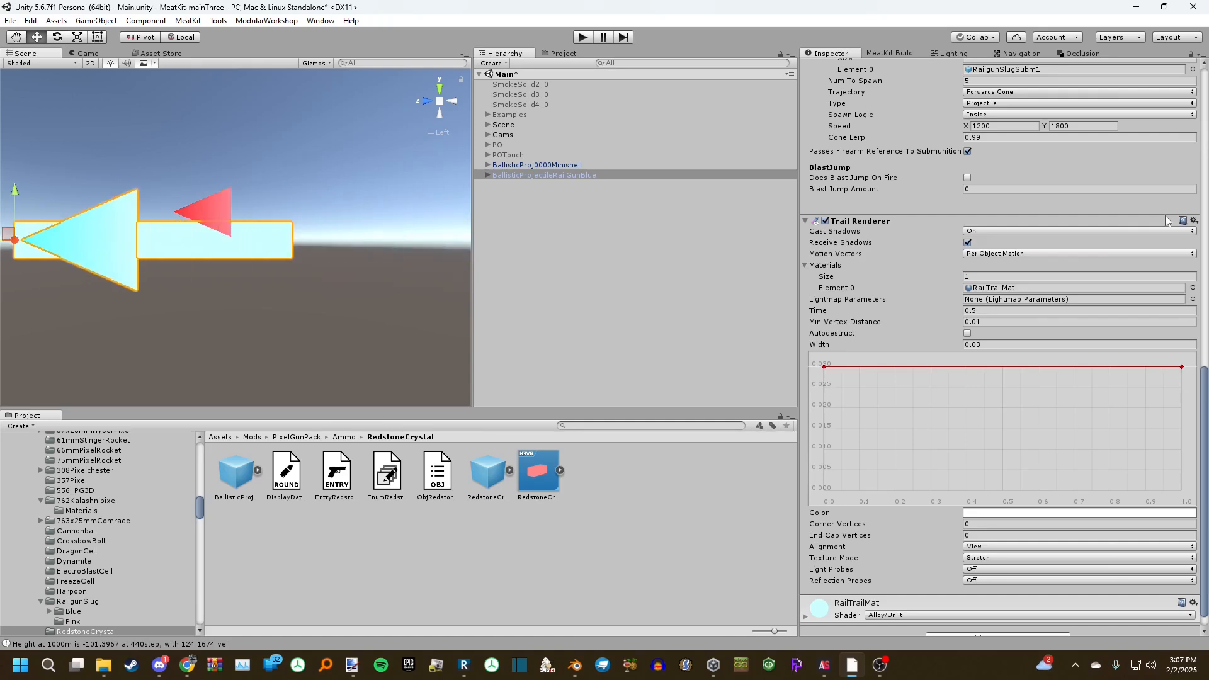
pyautogui.scroll(10, 848, 191)
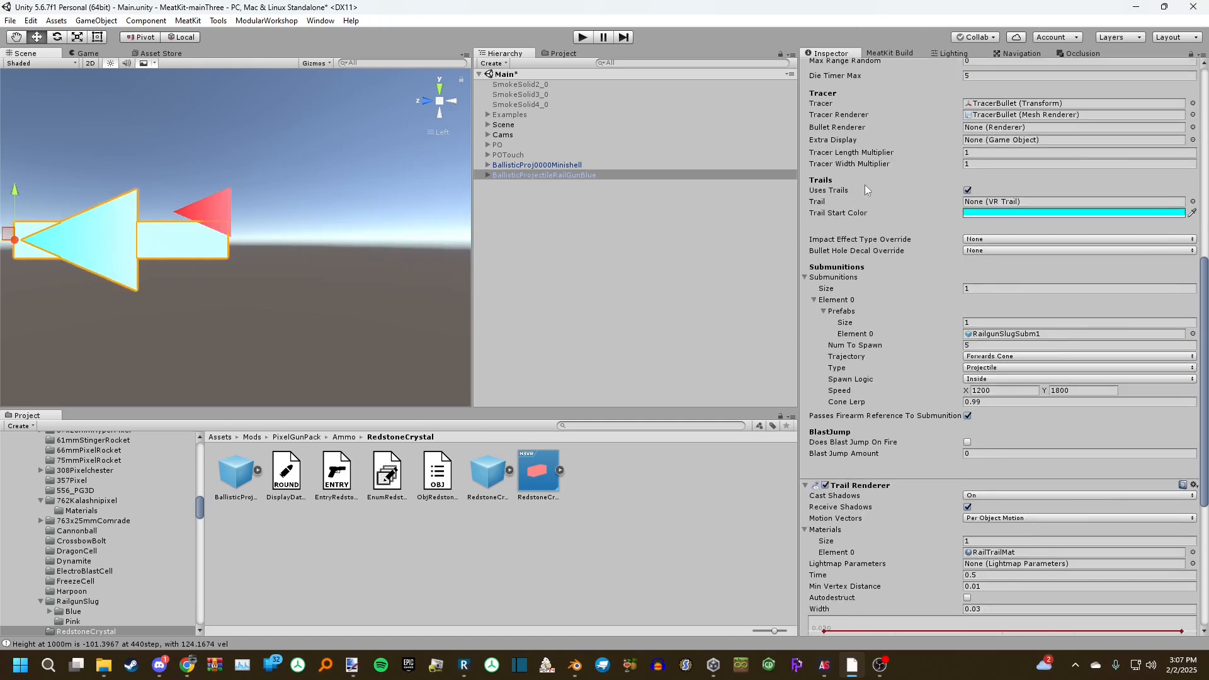
# Delete BallisticProjectileRailGunBlue from the scene, return to the PixelGunPack folder and select BallisticProj0000Minishell
pyautogui.click(503, 178)
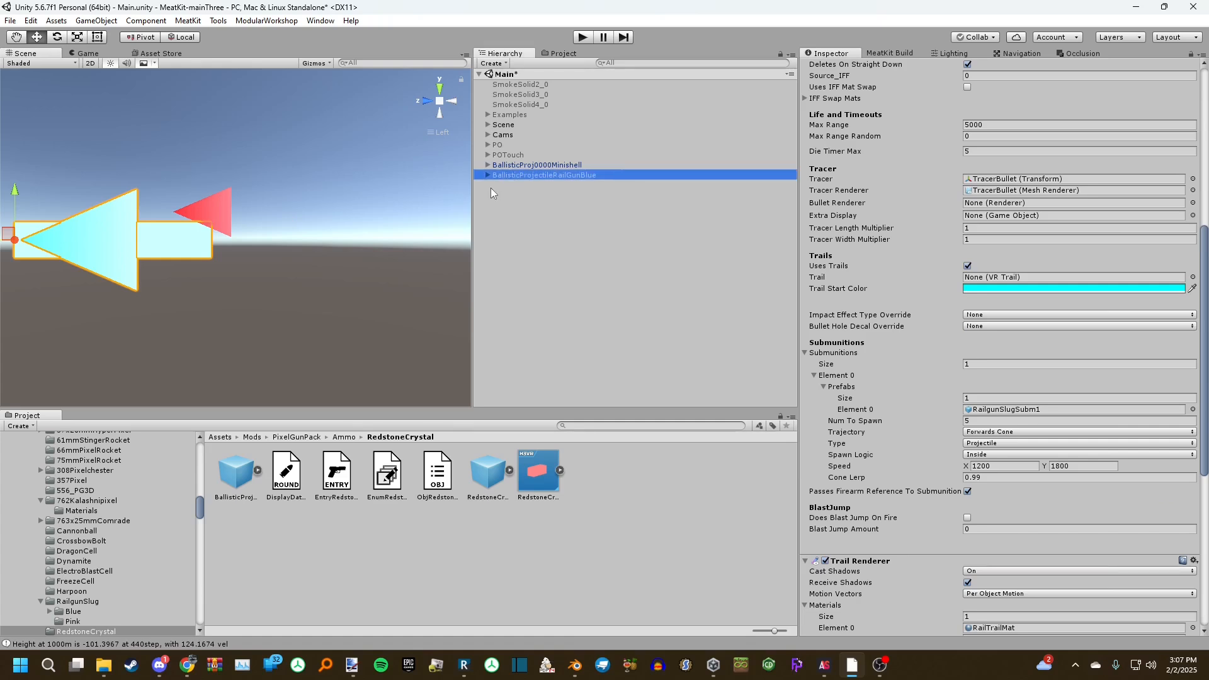
pyautogui.press('Delete')
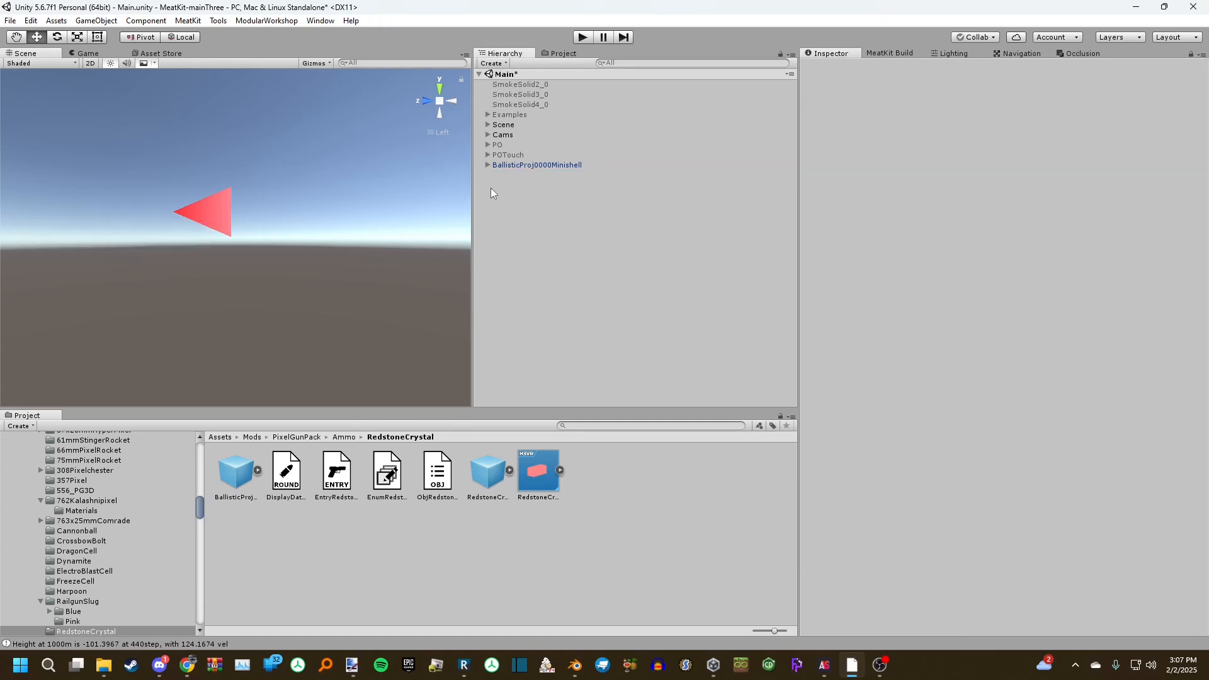
pyautogui.click(562, 167)
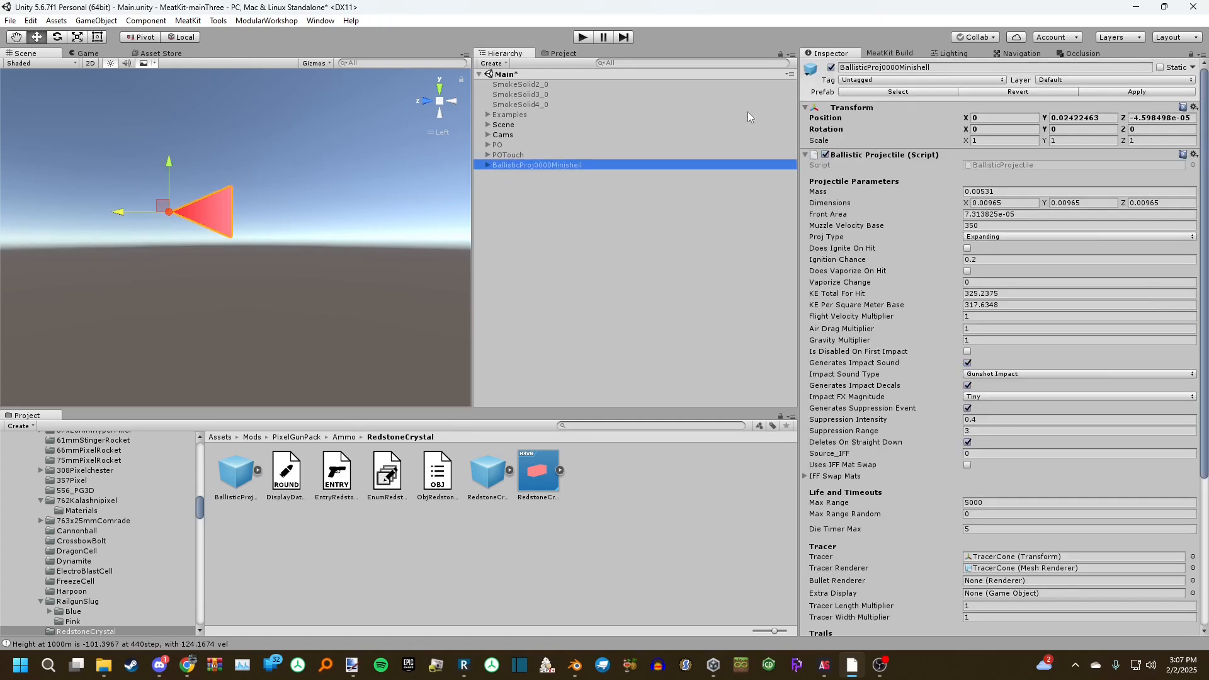
pyautogui.click(619, 501)
pyautogui.click(301, 437)
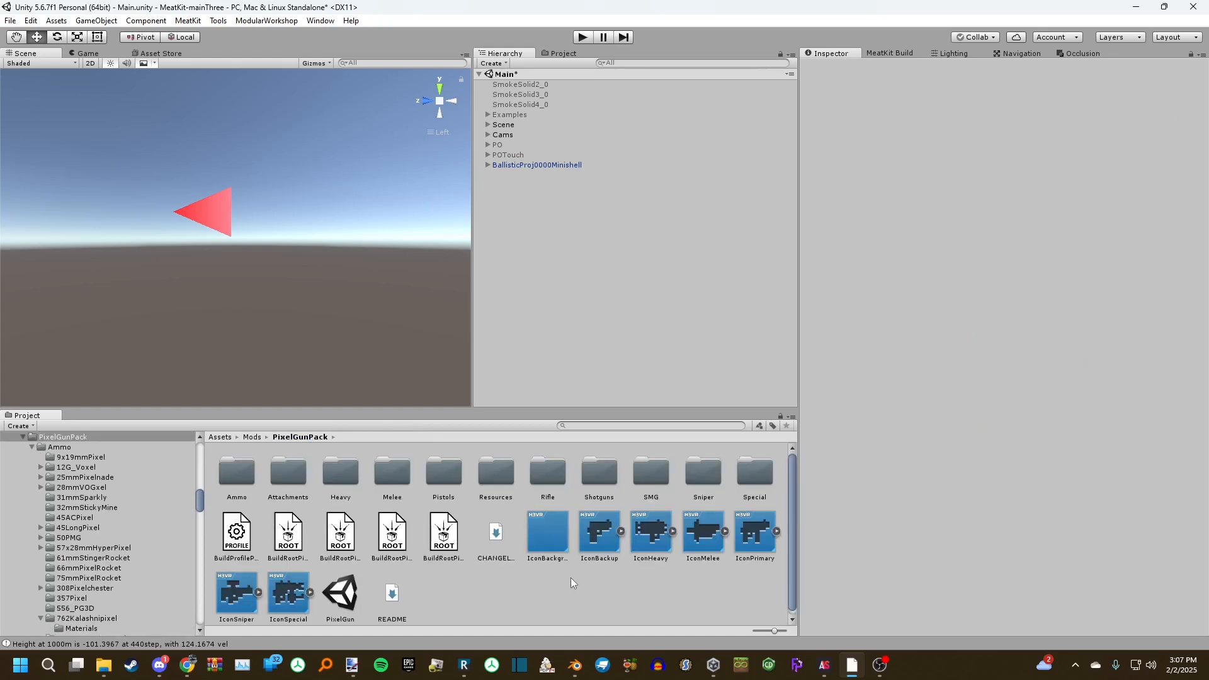
pyautogui.click(634, 164)
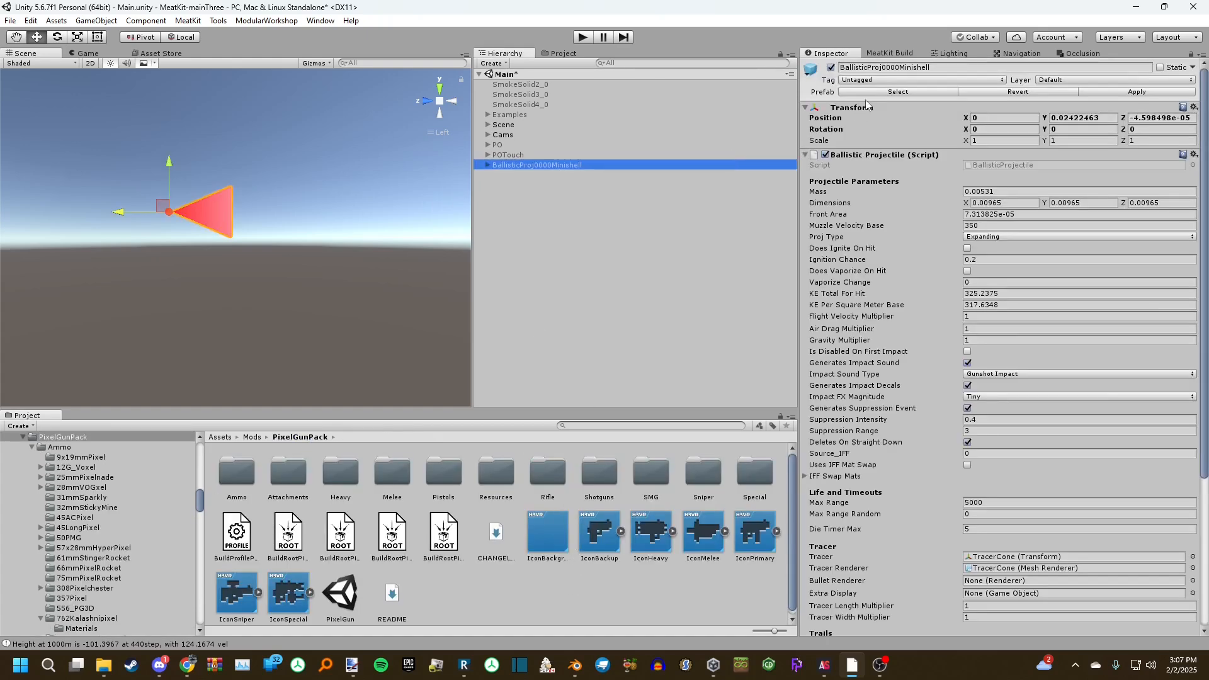
# Set the minishell projectile's Submunitions size to 2 to show the settings of each entry
pyautogui.scroll(-5, 951, 383)
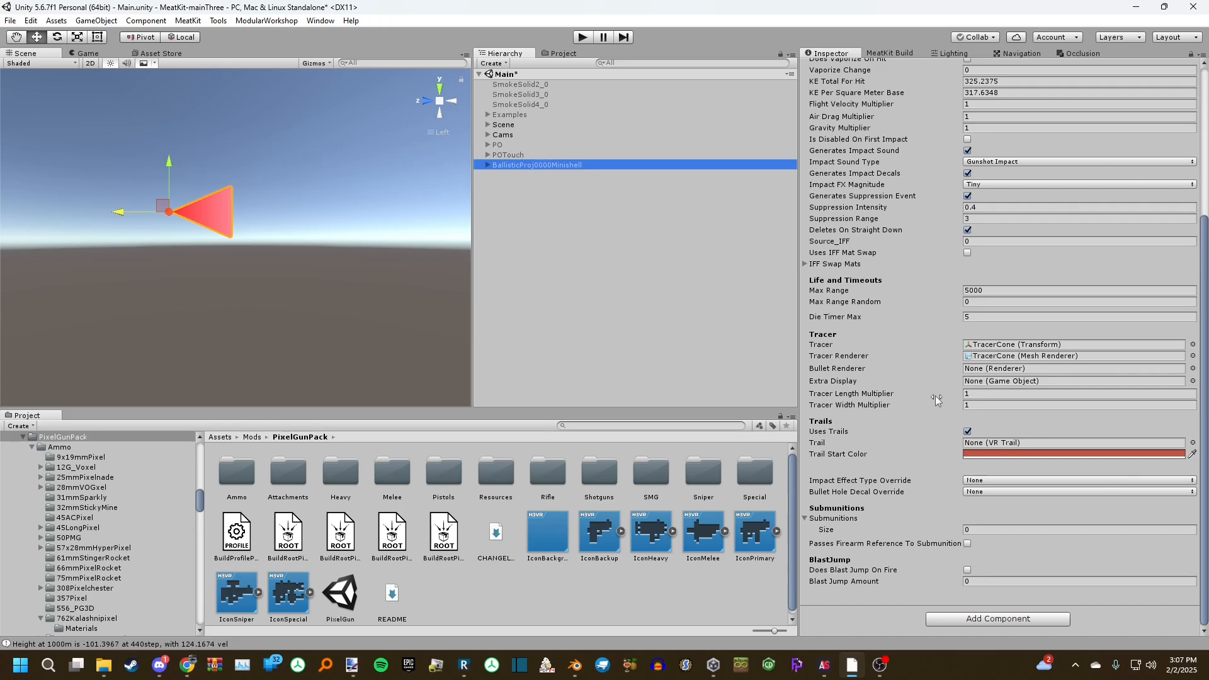
pyautogui.click(981, 529)
pyautogui.write('2')
pyautogui.press('Return')
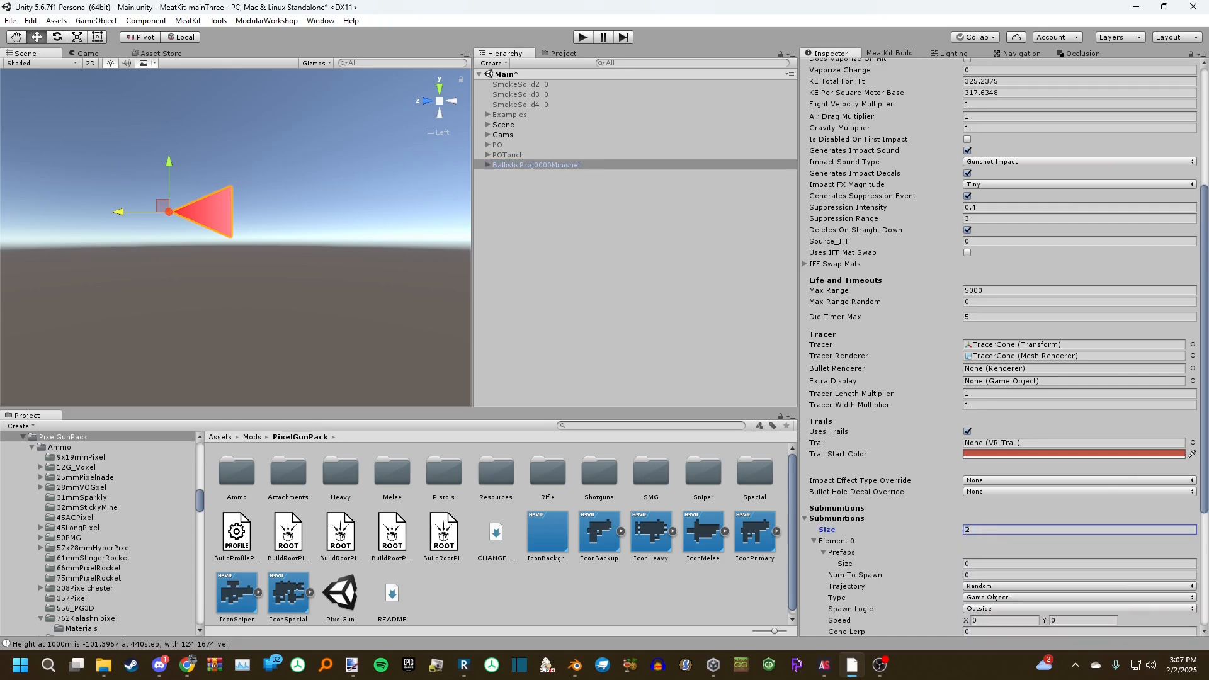
pyautogui.scroll(-3, 950, 452)
pyautogui.scroll(-3, 950, 453)
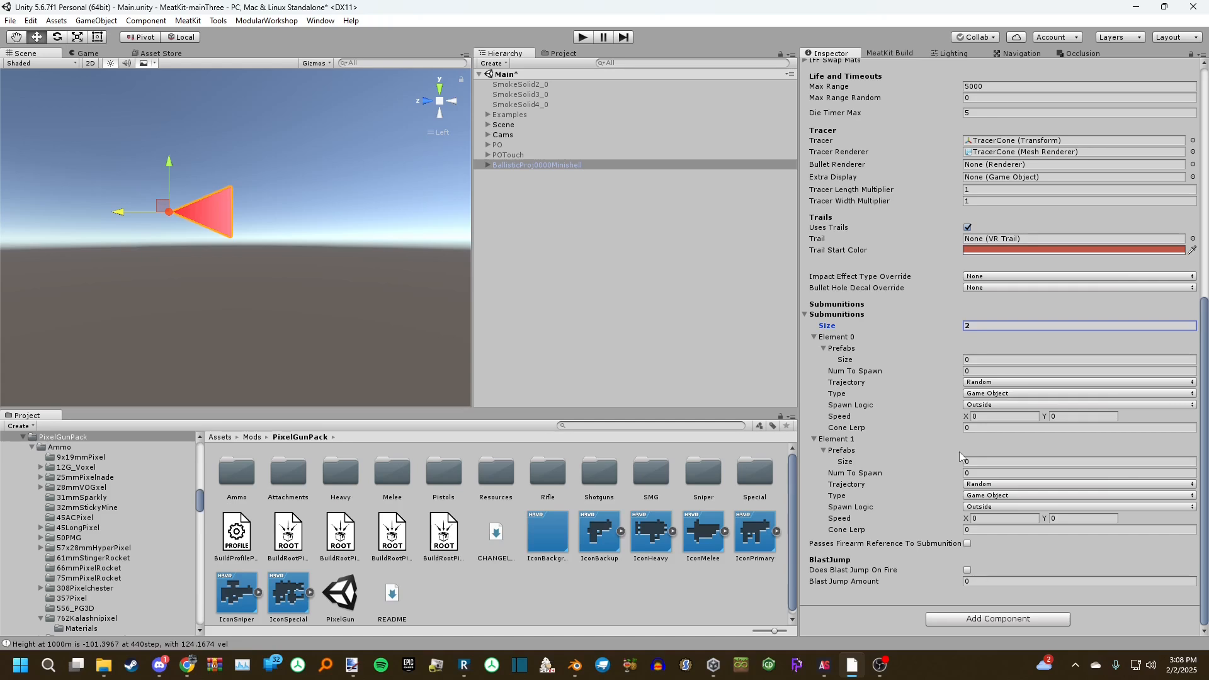
# Set the minishell's Submunitions size to 1 and the Prefabs size of its Element 0 to 1
pyautogui.click(1006, 326)
pyautogui.write('1')
pyautogui.press('Return')
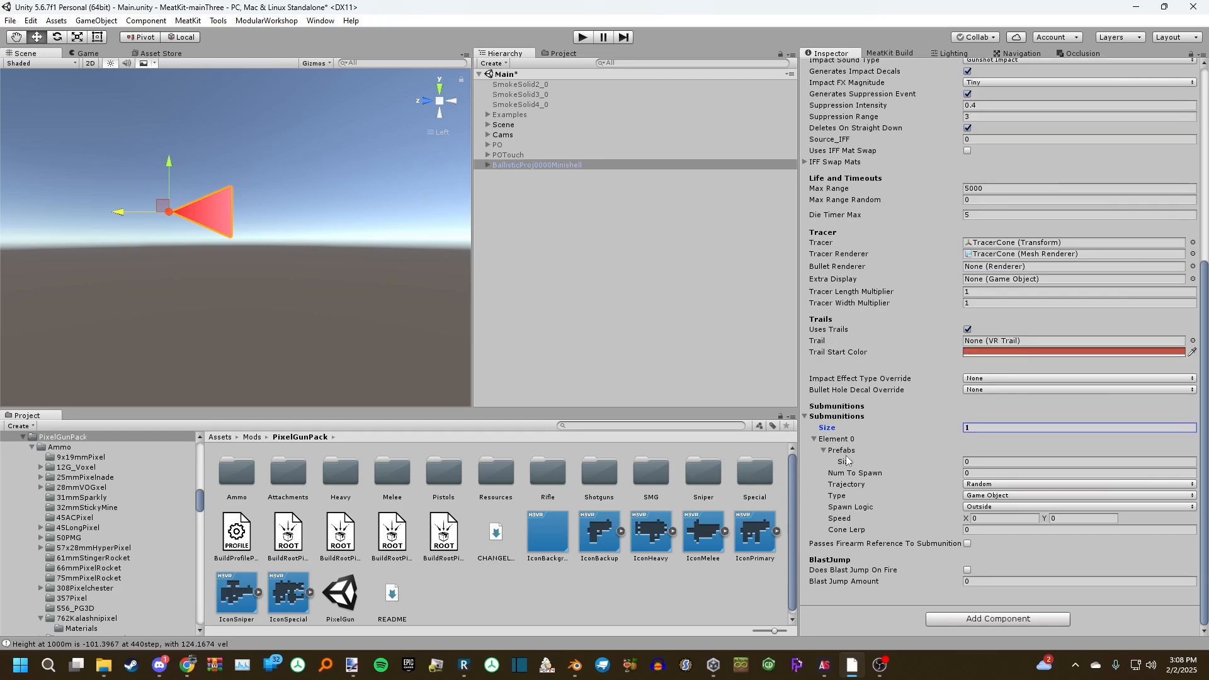
pyautogui.click(995, 462)
pyautogui.write('1')
pyautogui.press('Return')
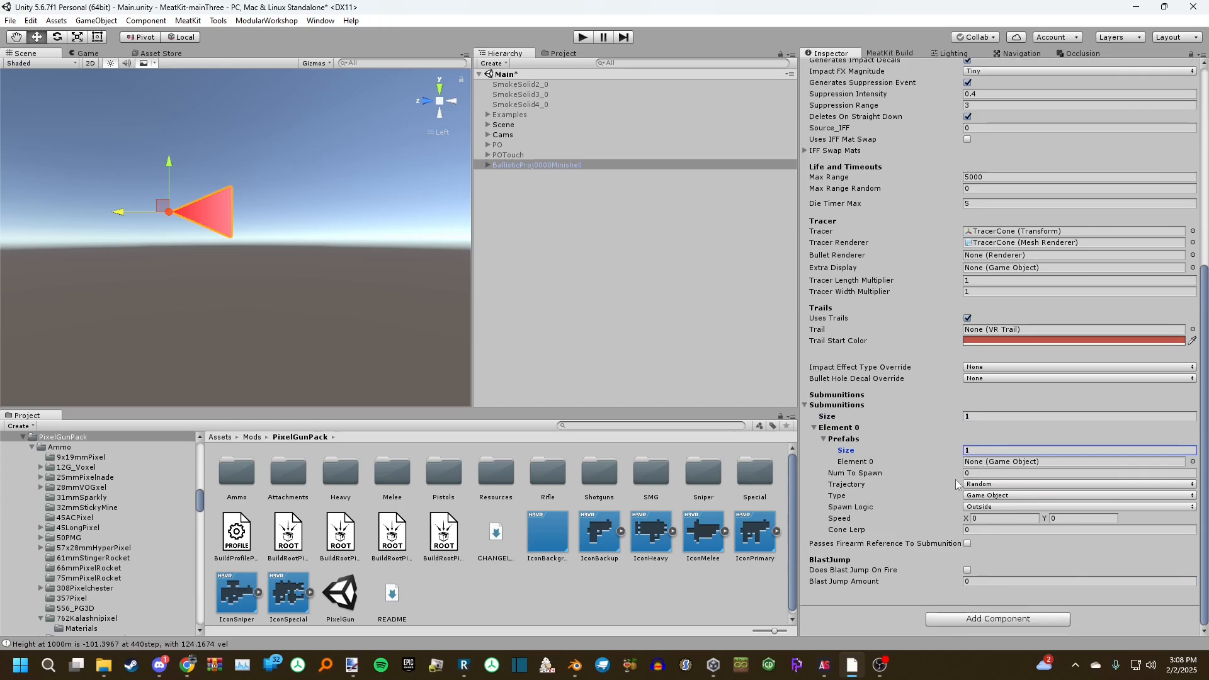
# Review the available Trajectory, Type and Spawn Logic options of the submunition, keeping Random, Game Object and Outside
pyautogui.click(982, 484)
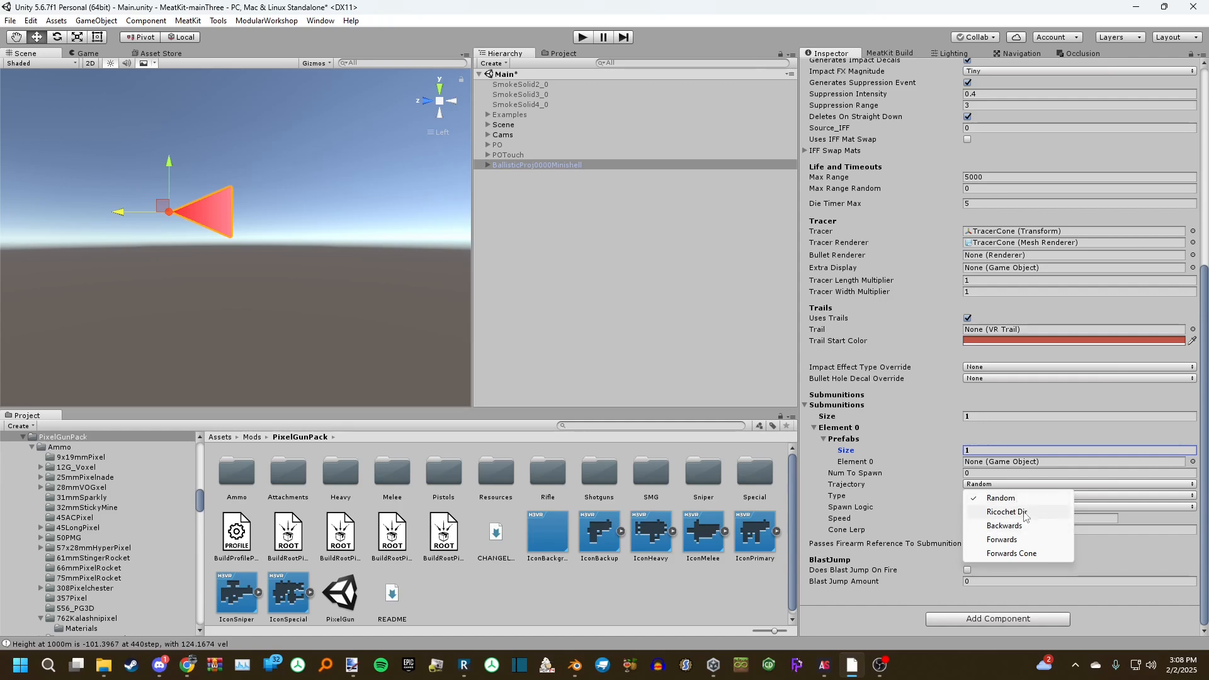
pyautogui.click(872, 491)
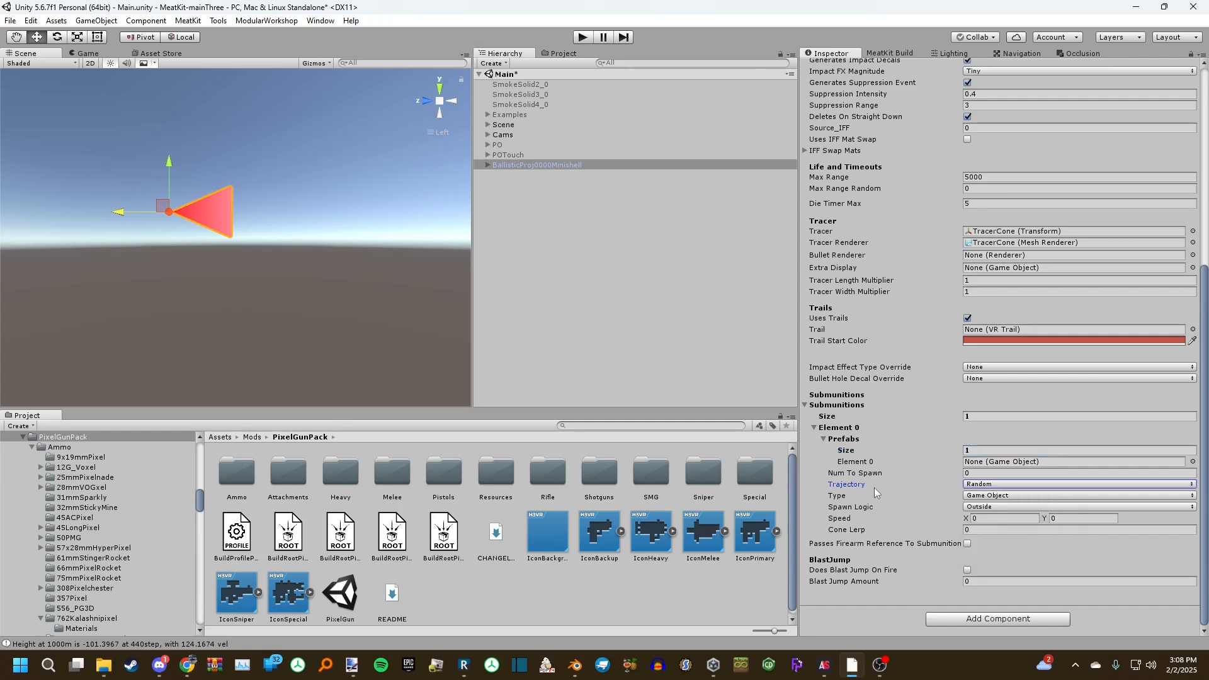
pyautogui.click(986, 496)
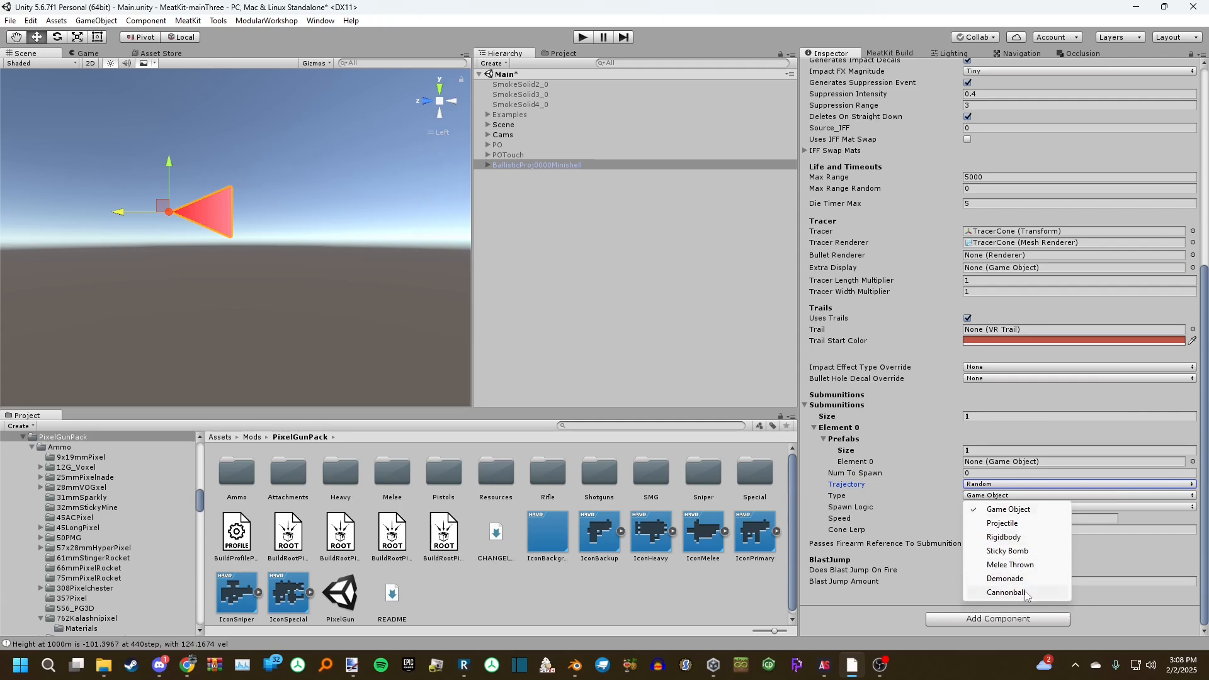
pyautogui.click(1031, 510)
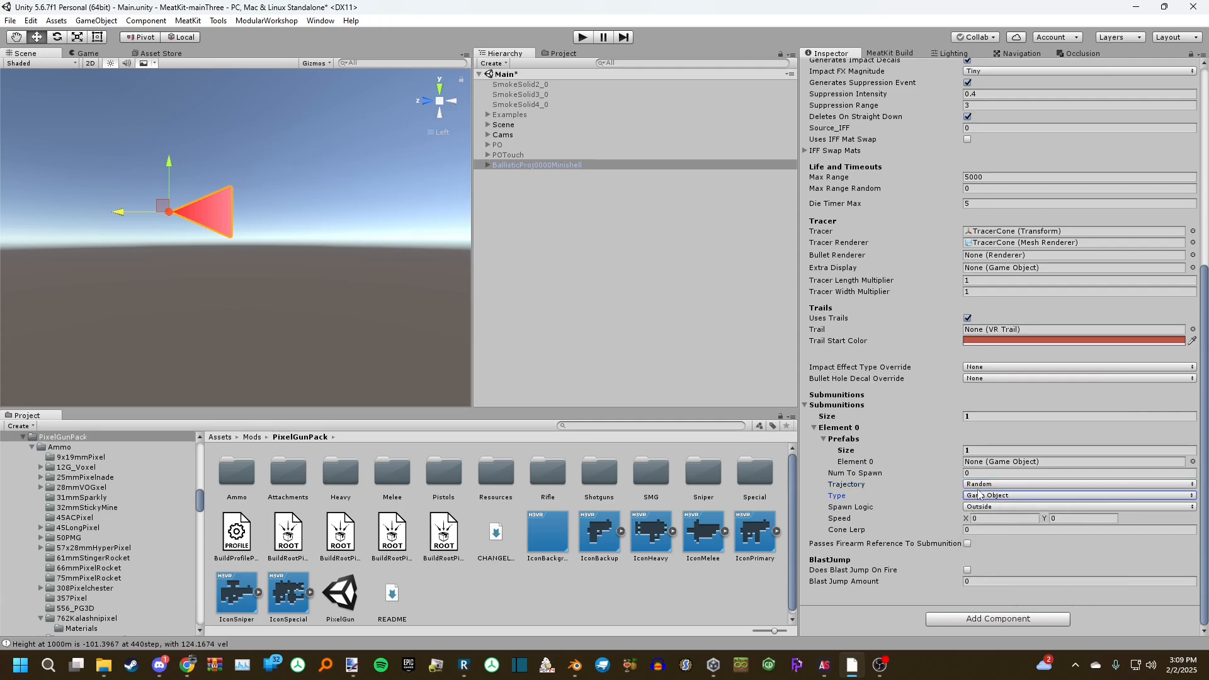
pyautogui.click(983, 507)
pyautogui.click(985, 522)
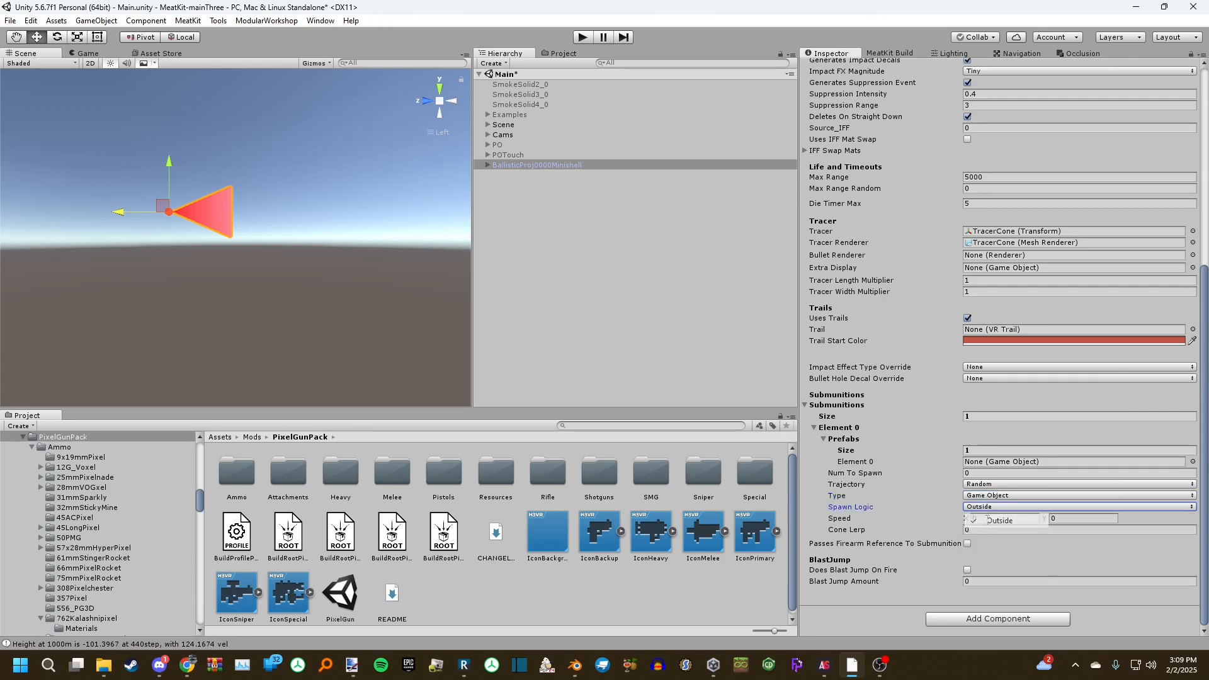
pyautogui.click(870, 519)
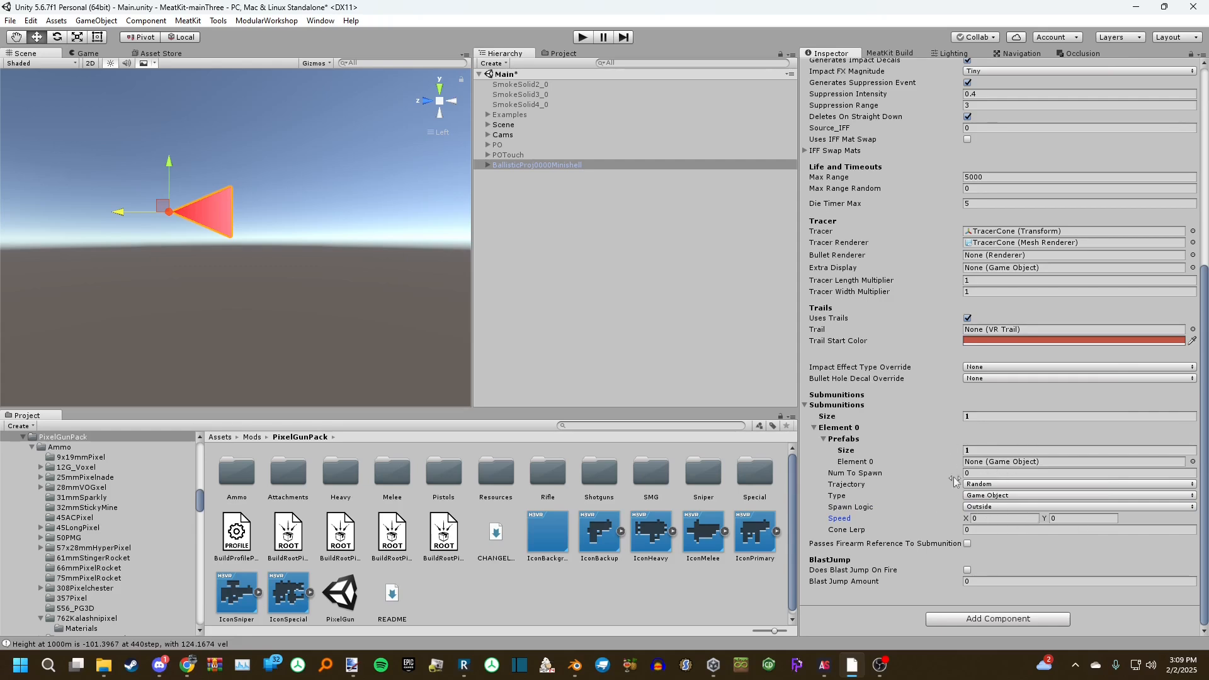
# Try submunition Speed values of 100 and 200, then 200 for both, and restore both to 0
pyautogui.click(1014, 518)
pyautogui.write('100')
pyautogui.press('Tab')
pyautogui.write('200')
pyautogui.click(1014, 518)
pyautogui.write('200')
pyautogui.press('Return')
pyautogui.write('0')
pyautogui.press('Tab')
pyautogui.write('0')
# Clear the minishell's submunition entries by setting the Submunitions size to 0
pyautogui.click(995, 416)
pyautogui.write('0')
pyautogui.press('Return')
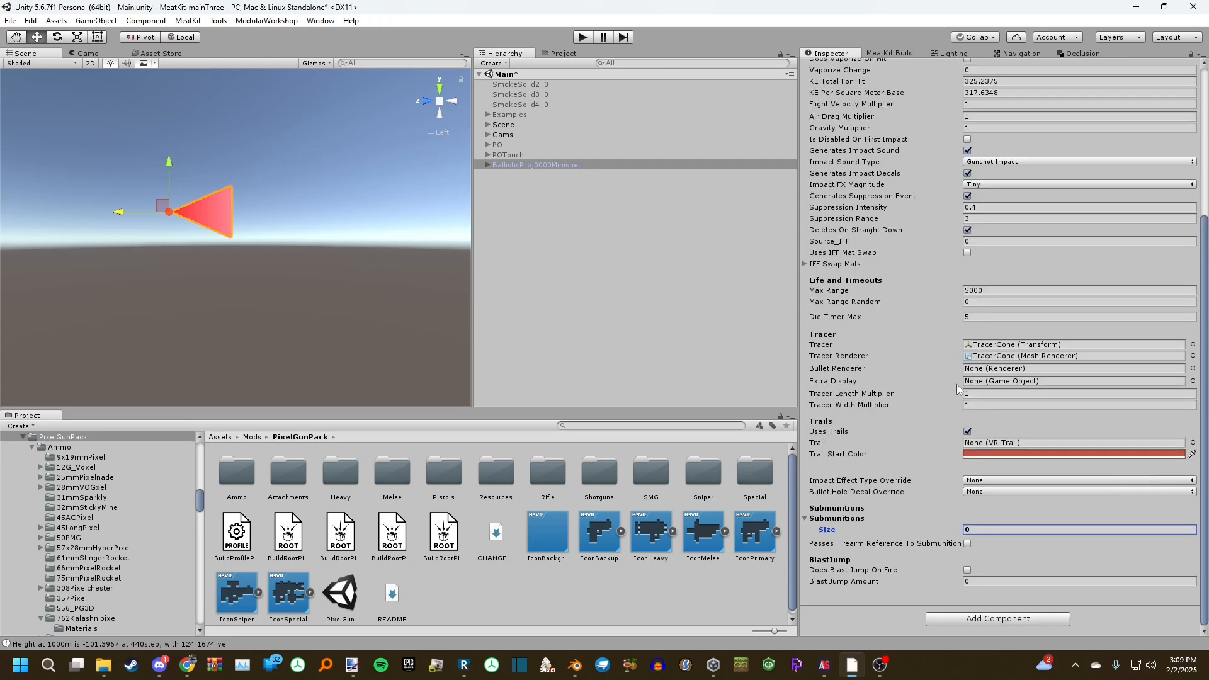
# Enable and expand the Examples group, and examine the submunition settings of BallisticProj40mmGL21
pyautogui.click(498, 115)
pyautogui.click(488, 115)
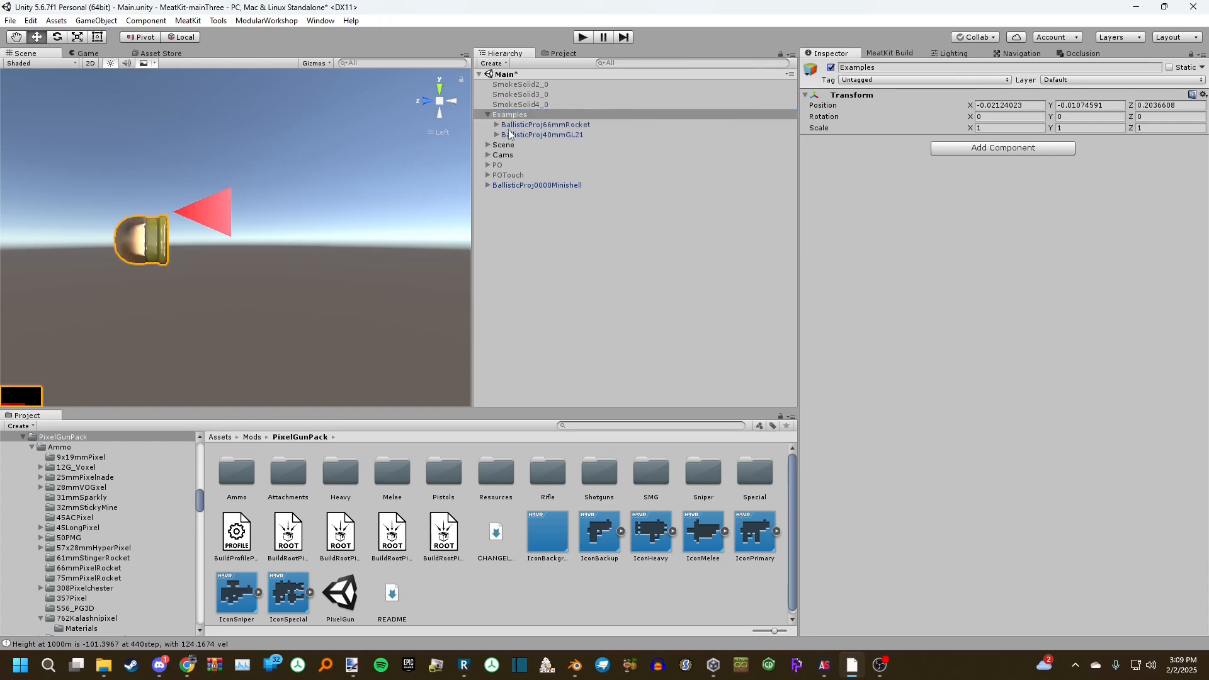
pyautogui.click(522, 124)
pyautogui.click(524, 135)
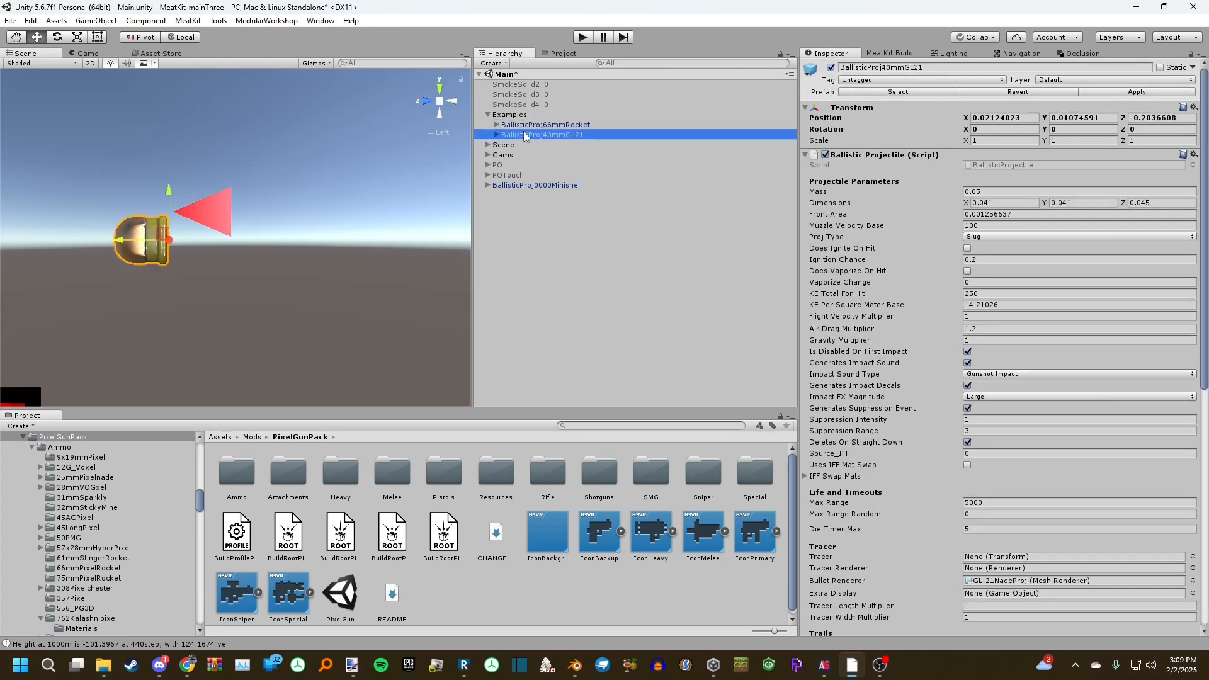
pyautogui.doubleClick(525, 136)
pyautogui.scroll(-7, 954, 311)
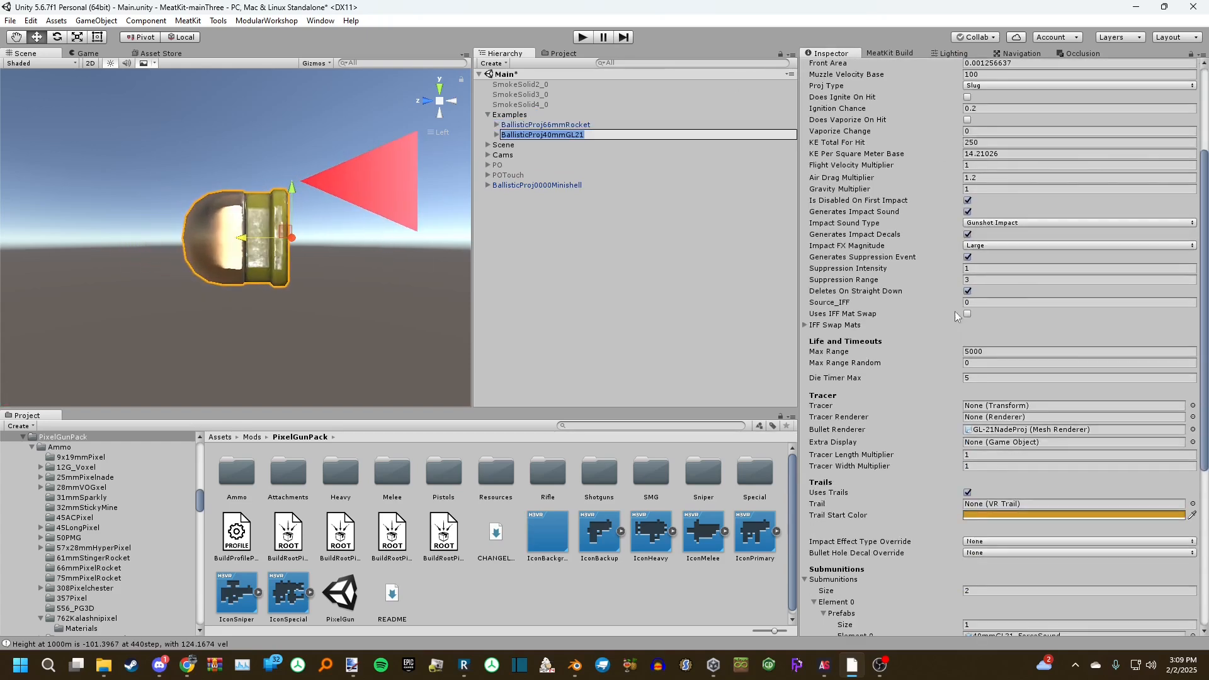
pyautogui.scroll(-5, 947, 296)
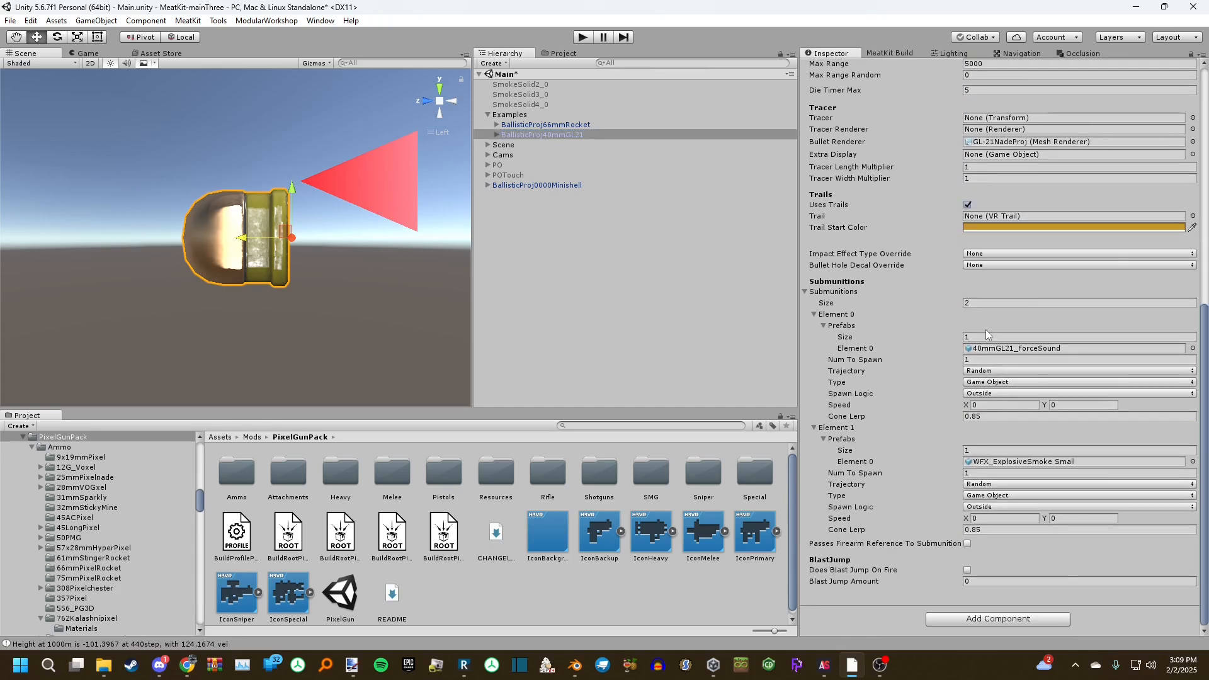
# Locate the 40mmGL21_ForceSound prefab used by the grenade's first submunition and place it in the scene for inspection
pyautogui.click(1023, 348)
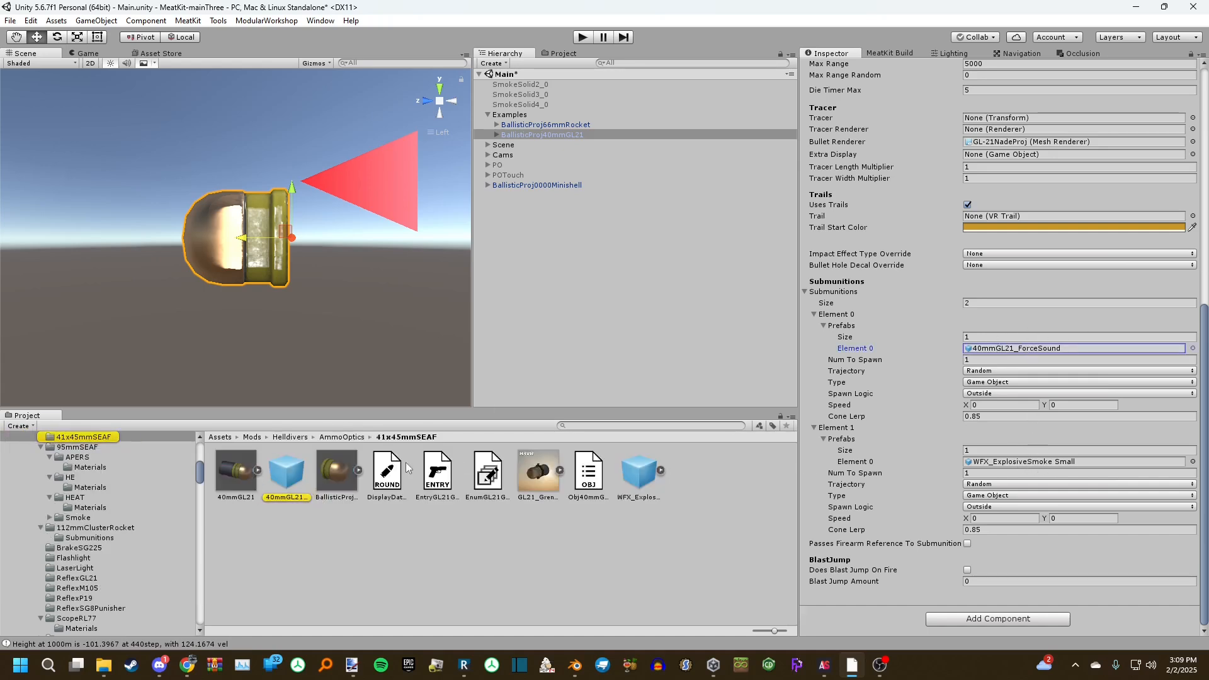
pyautogui.moveTo(296, 482); pyautogui.dragTo(611, 238)
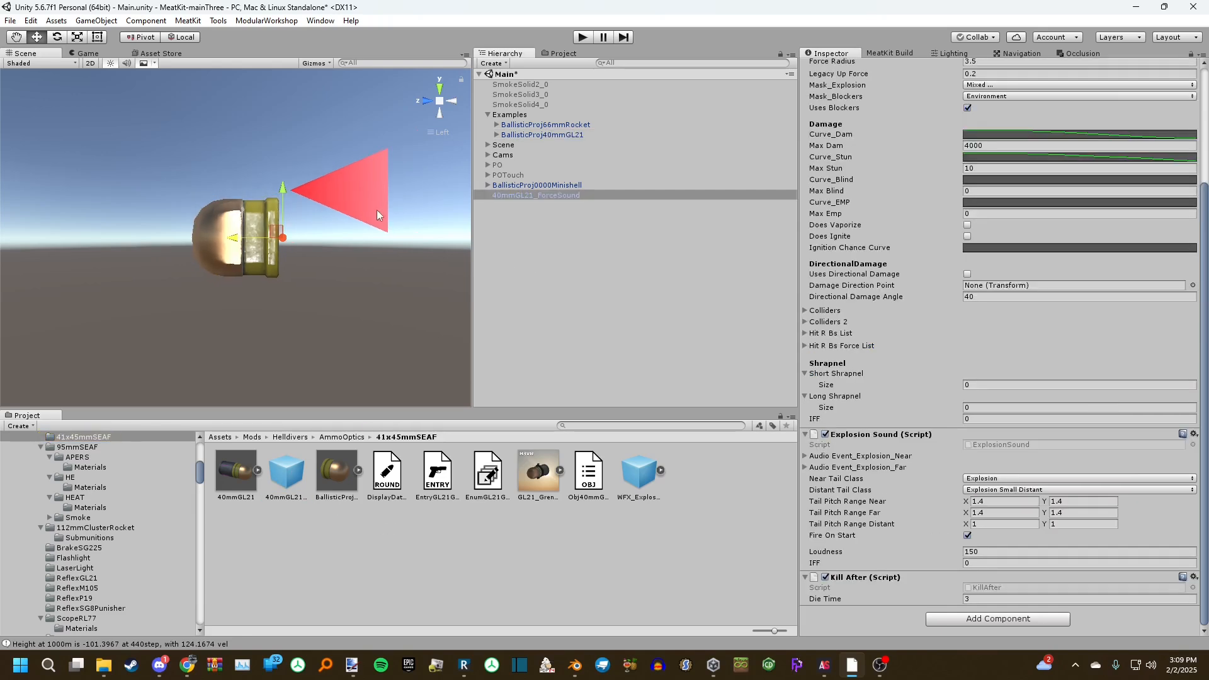
# Examine the Grenade Explosion settings of 40mmGL21_ForceSound, covering its core, damage and shrapnel values
pyautogui.scroll(4, 916, 285)
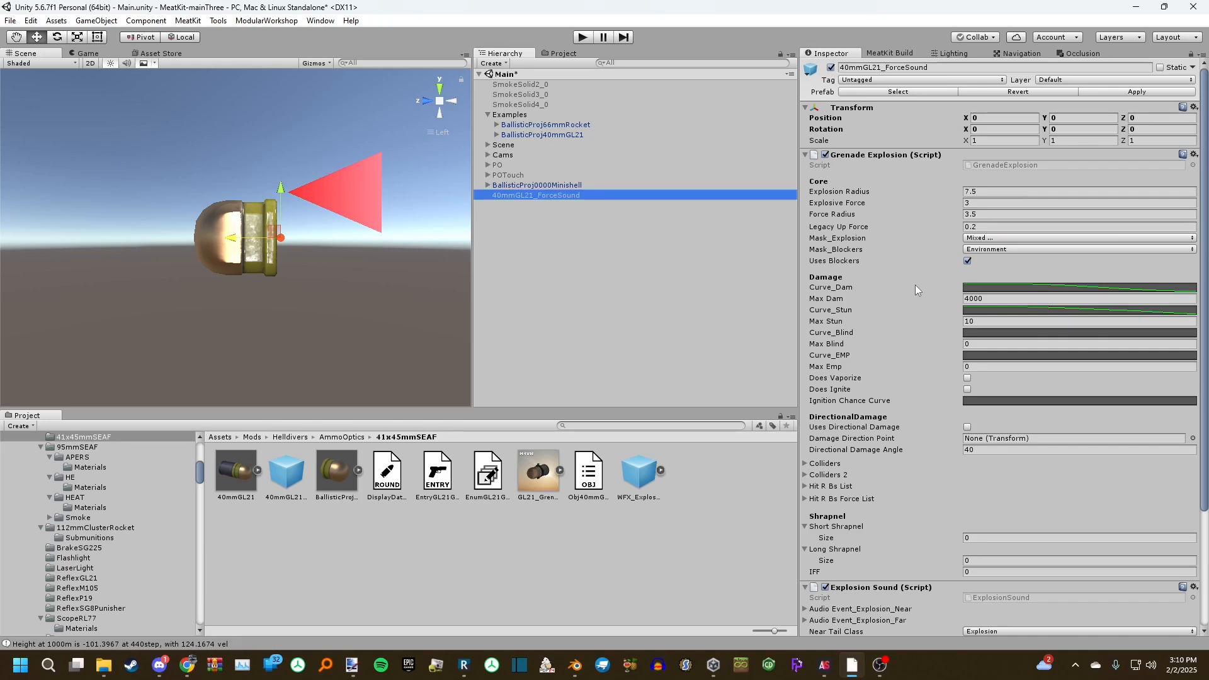
pyautogui.scroll(-3, 919, 355)
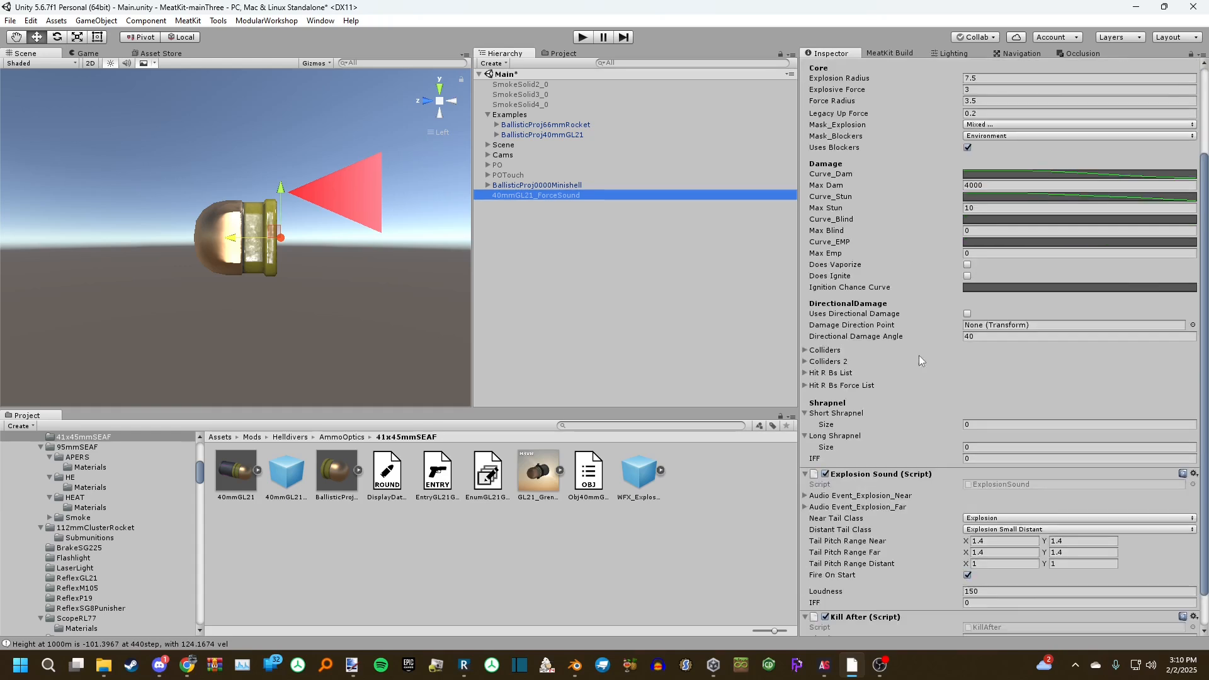
pyautogui.scroll(3, 888, 412)
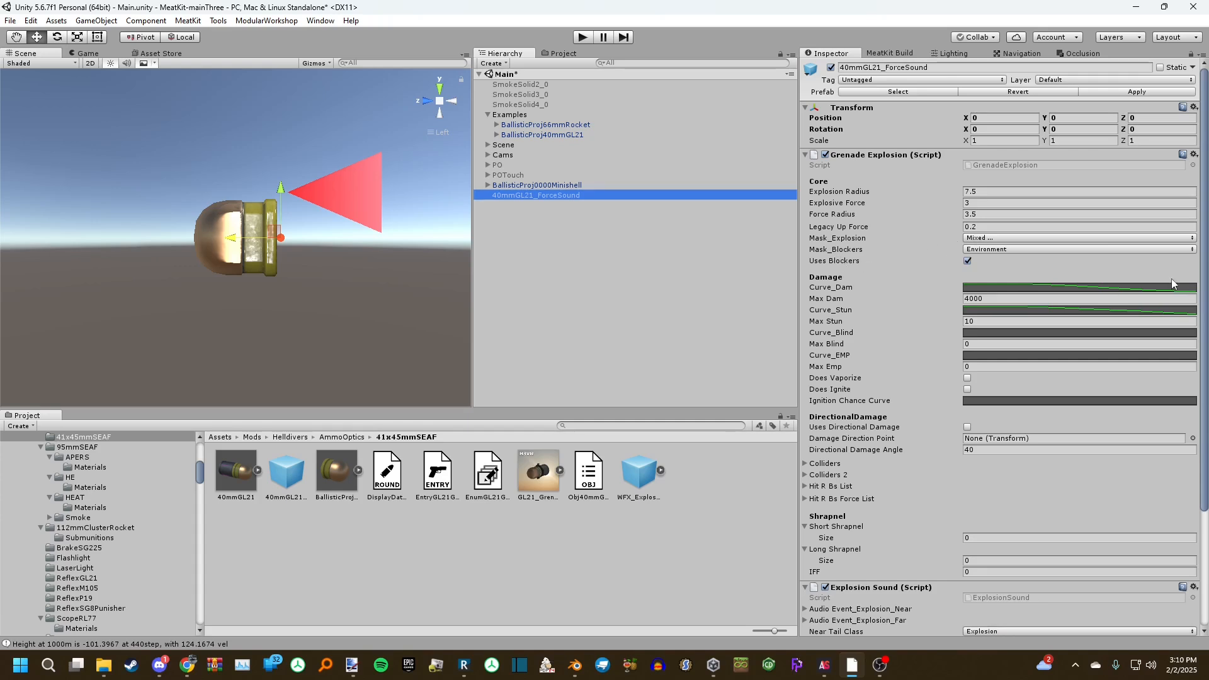
pyautogui.scroll(-4, 1152, 275)
pyautogui.scroll(3, 1144, 266)
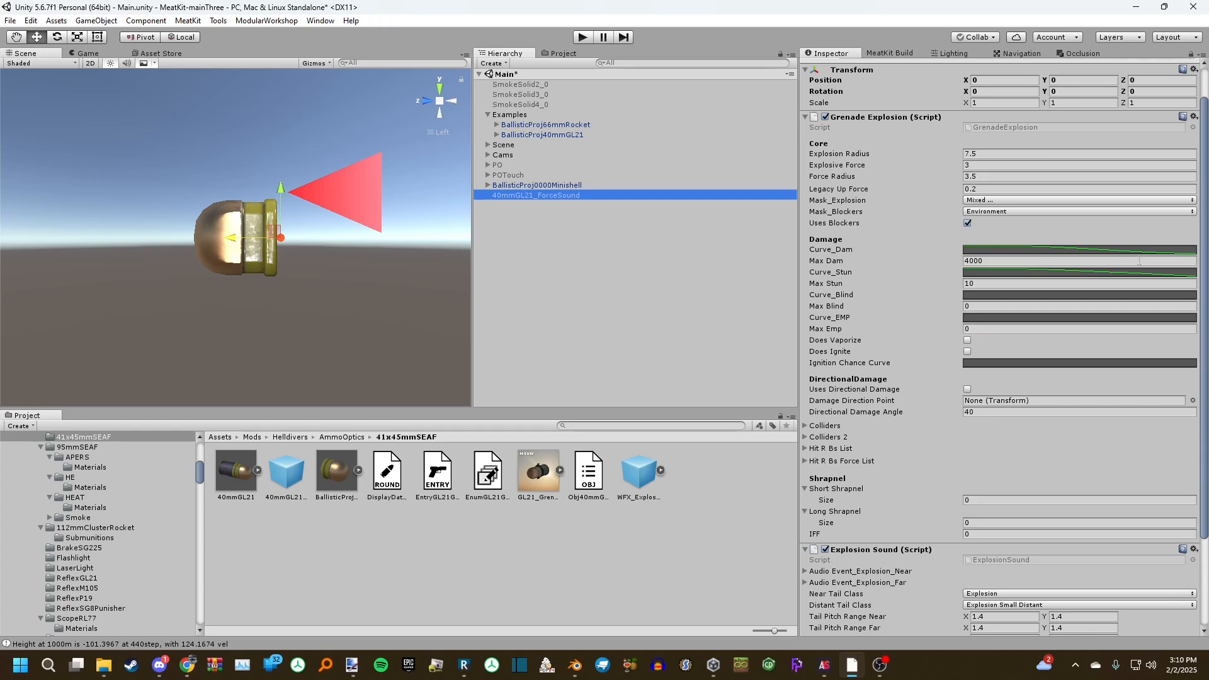
# Load the assets_resources_objectids_weaponry_ammunition bundle from H3VR's StreamingAssets folder into the MeatKit Prefab Loader
pyautogui.click(677, 273)
pyautogui.click(187, 21)
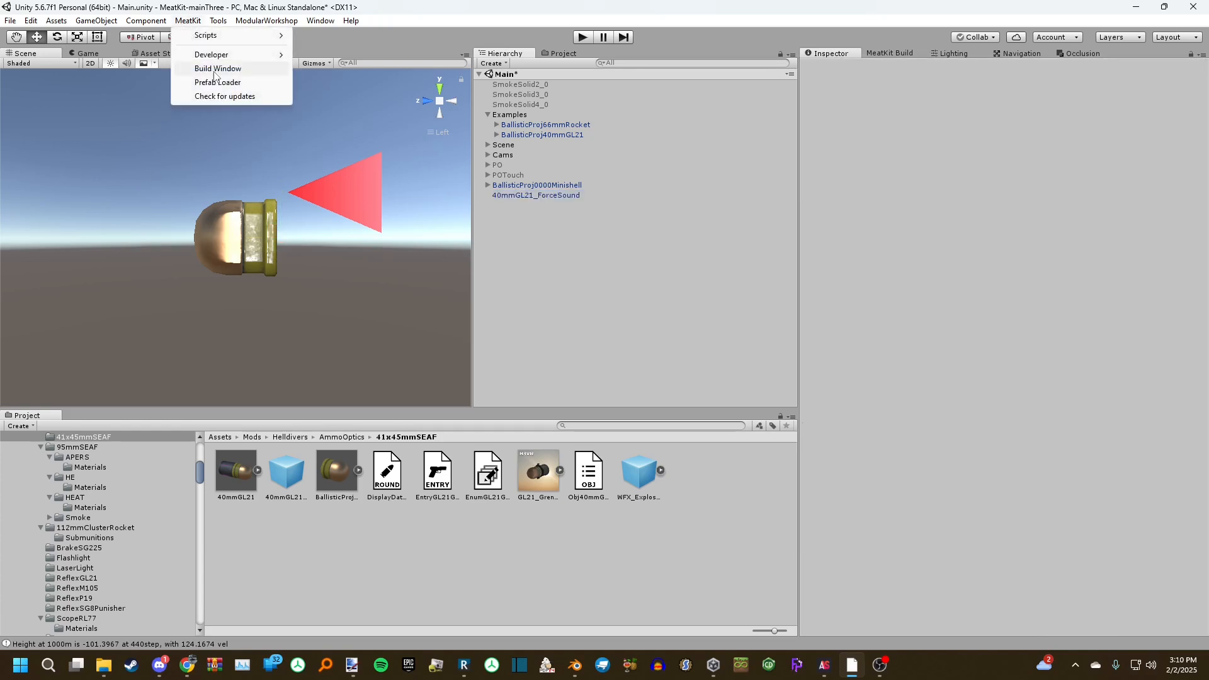
pyautogui.click(246, 83)
pyautogui.click(458, 271)
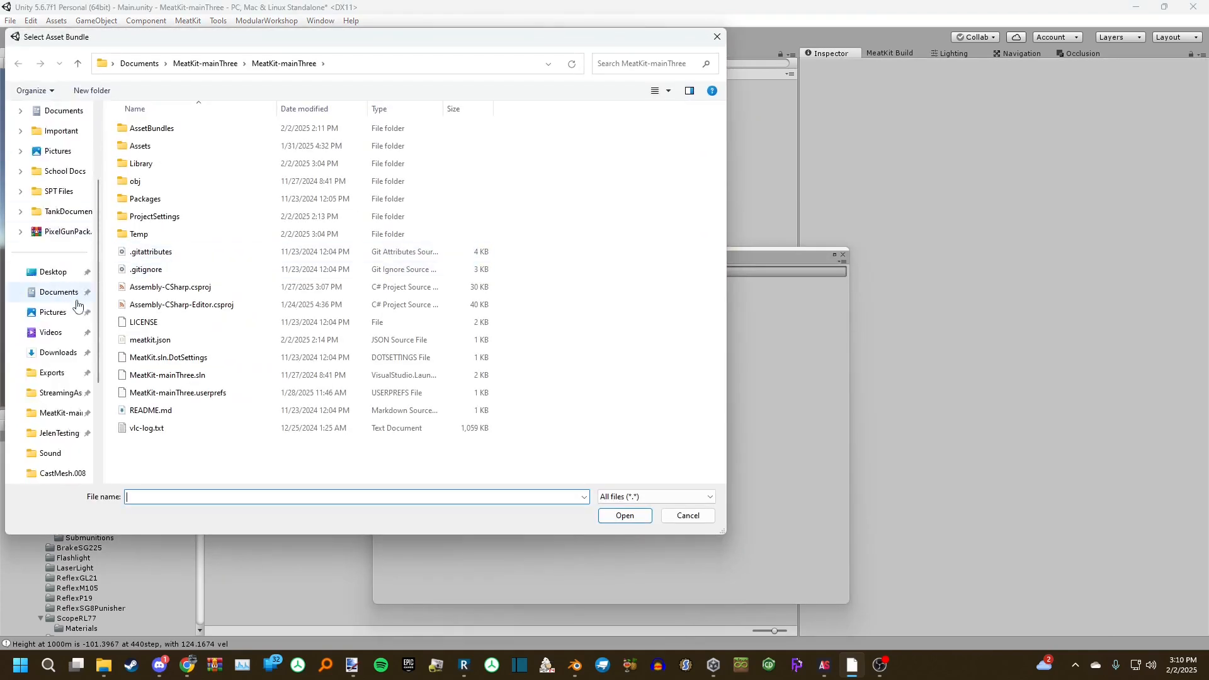
pyautogui.click(68, 392)
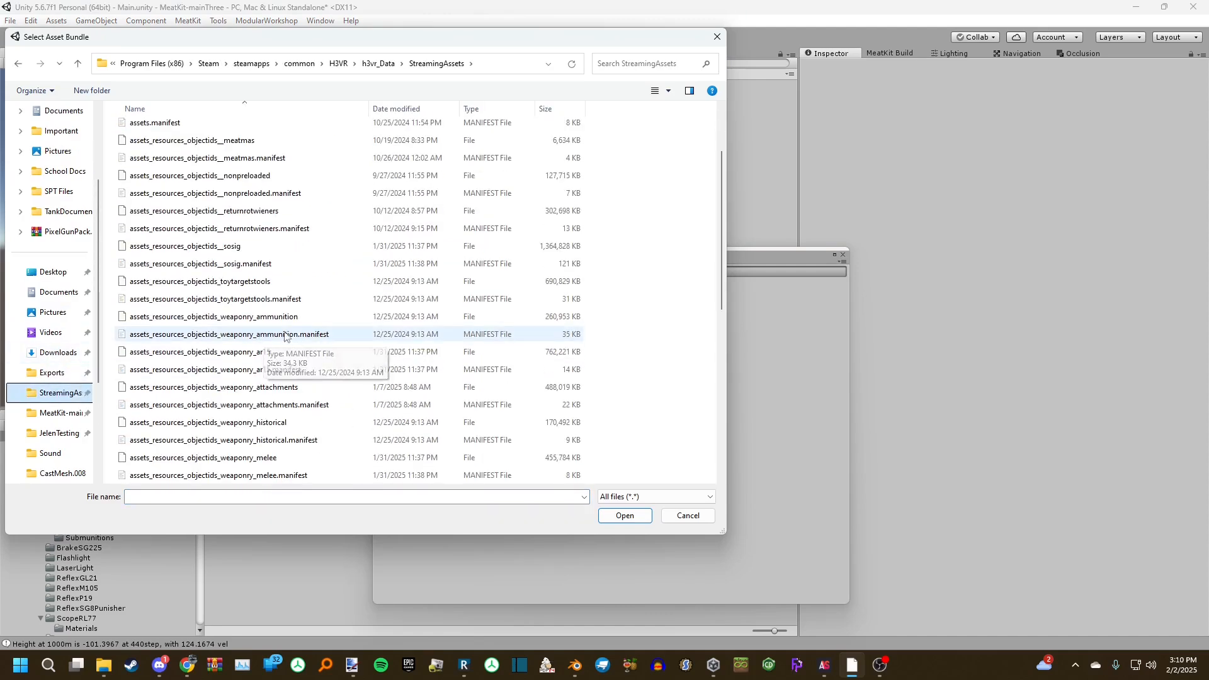
pyautogui.doubleClick(271, 332)
# Spawn the ammo_40x46_m381he.prefab round from the 40x46mmgrenade ammunition prefabs into the scene
pyautogui.click(461, 284)
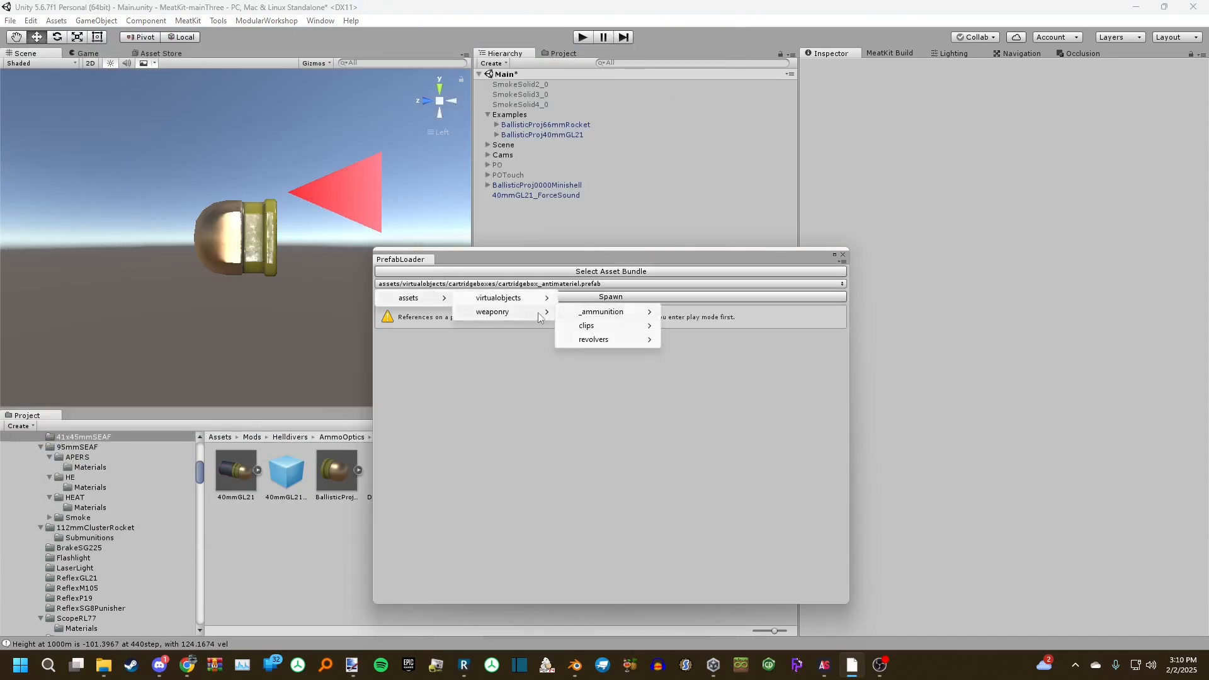
pyautogui.moveTo(492, 311)
pyautogui.moveTo(602, 311)
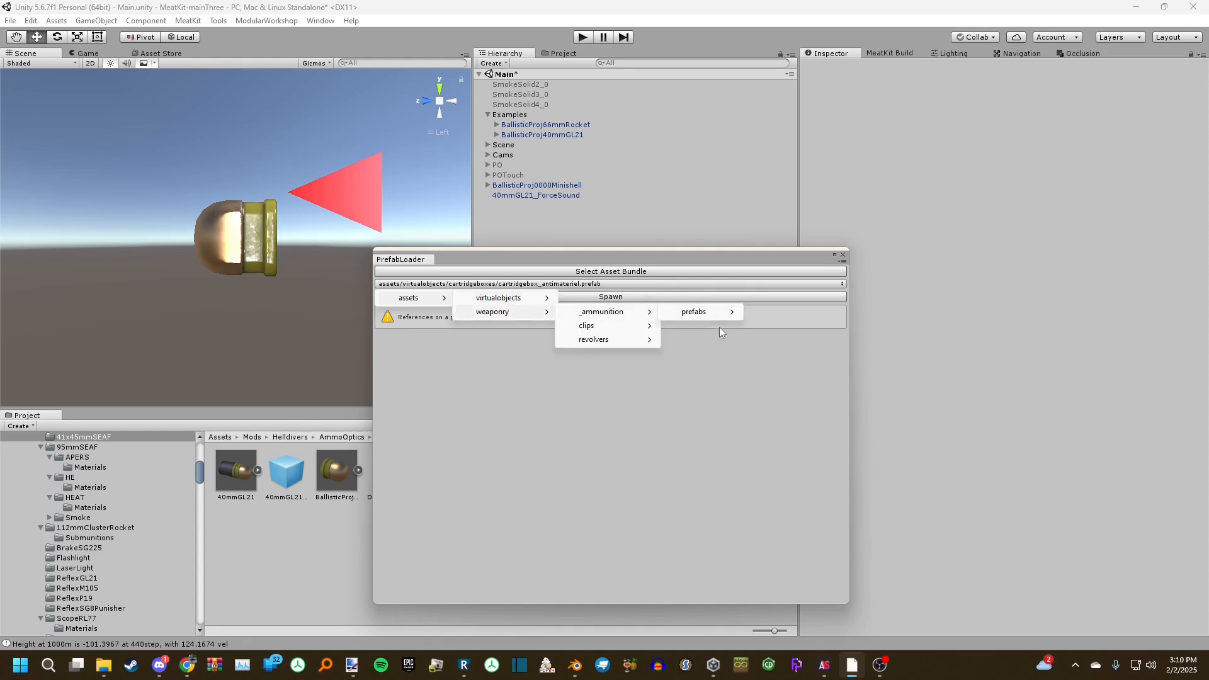
pyautogui.moveTo(699, 312)
pyautogui.moveTo(793, 647)
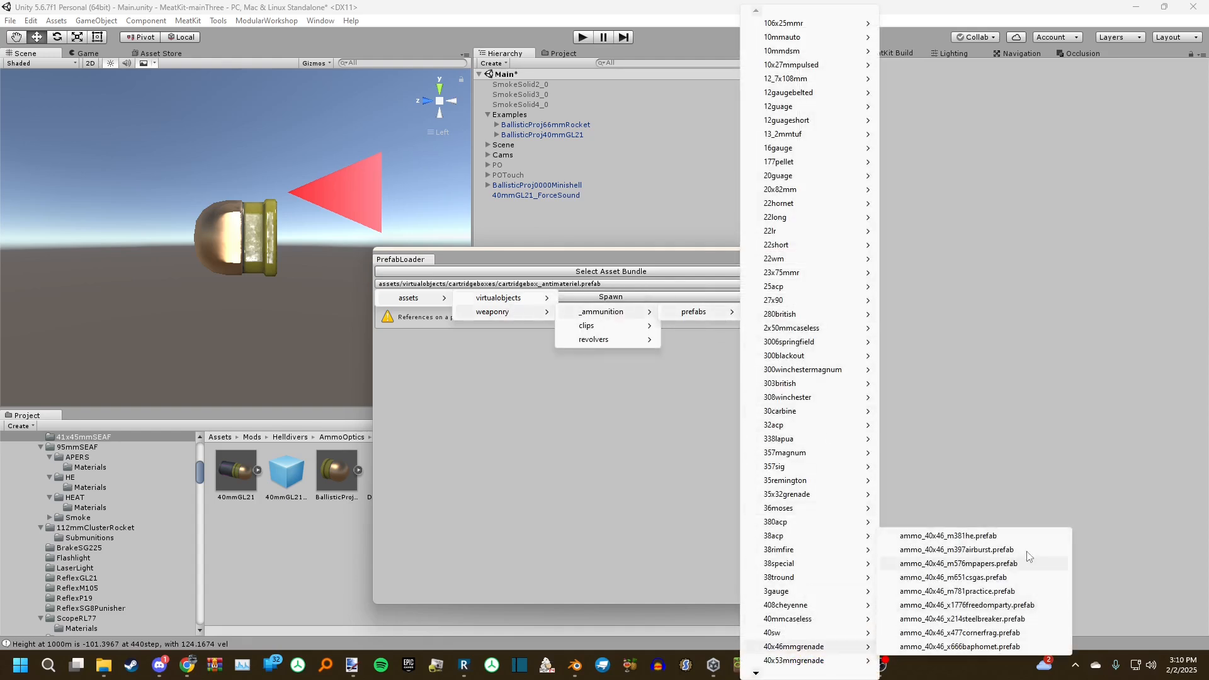
pyautogui.click(938, 535)
pyautogui.click(705, 299)
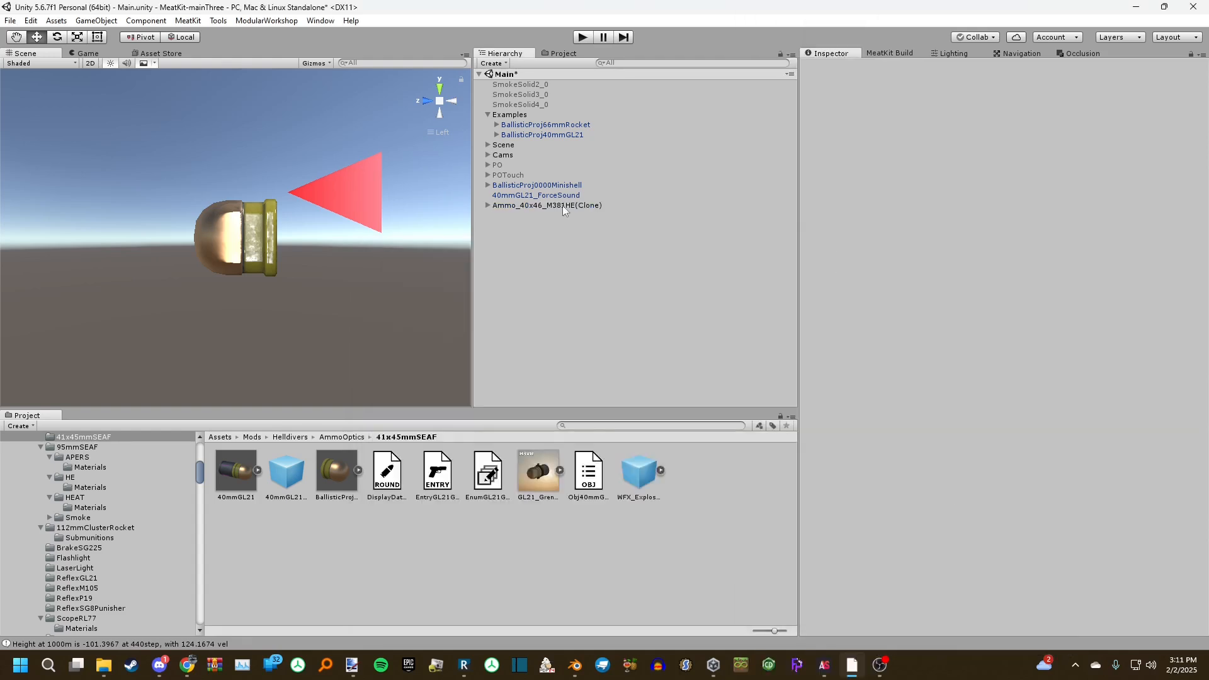
# Trace the spawned M381HE round to its projectile and inspect the second submunition's prefab, Payload_40x46_M381_ForceSound
pyautogui.click(561, 205)
pyautogui.scroll(-5, 964, 309)
pyautogui.scroll(6, 944, 302)
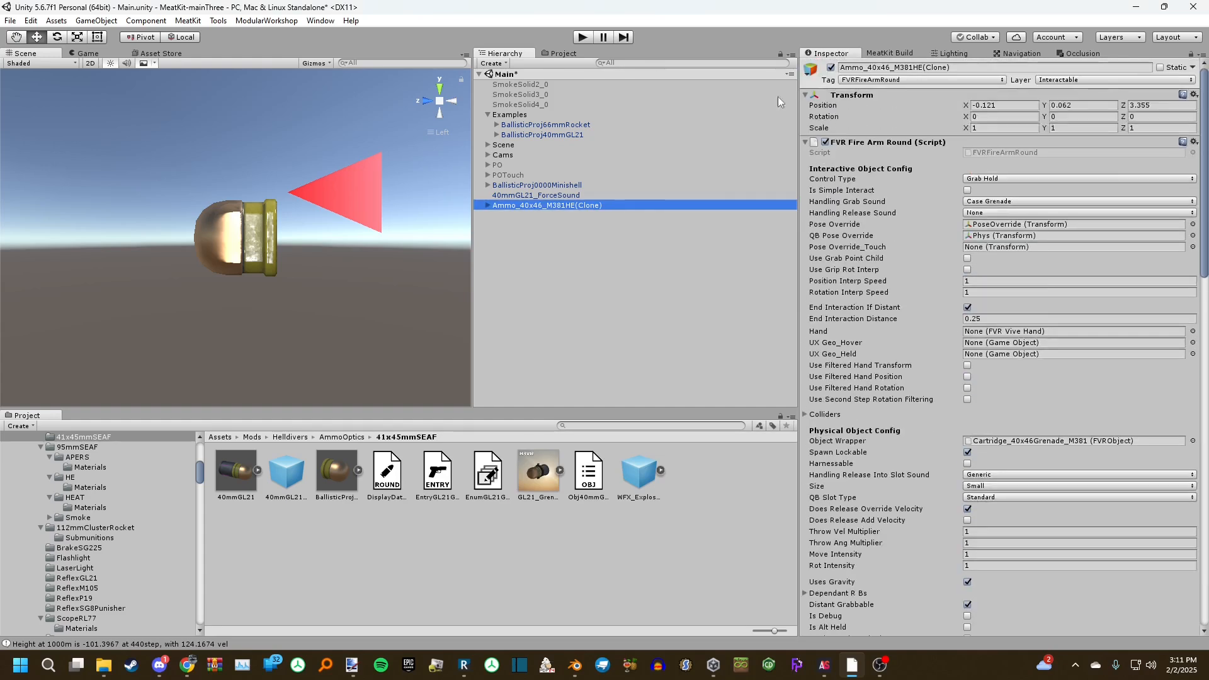
pyautogui.scroll(-7, 997, 402)
pyautogui.scroll(-10, 1007, 472)
pyautogui.click(1020, 523)
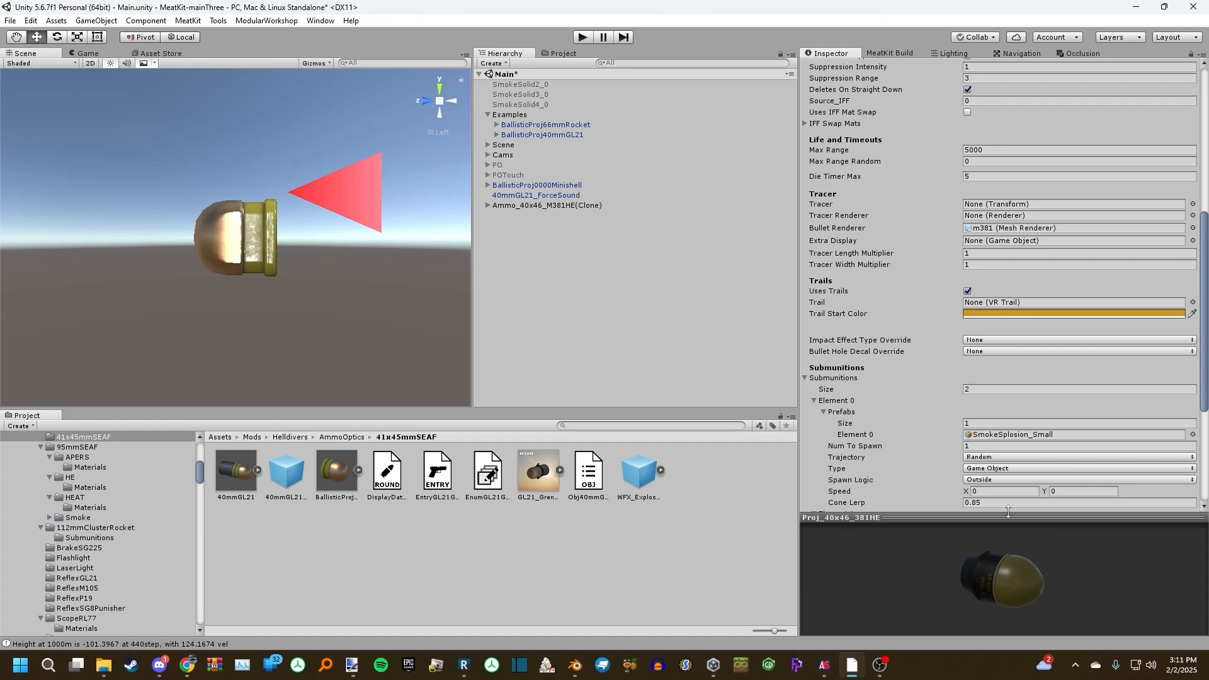
pyautogui.moveTo(1008, 512); pyautogui.dragTo(1008, 547)
pyautogui.scroll(-5, 1019, 438)
pyautogui.click(1036, 371)
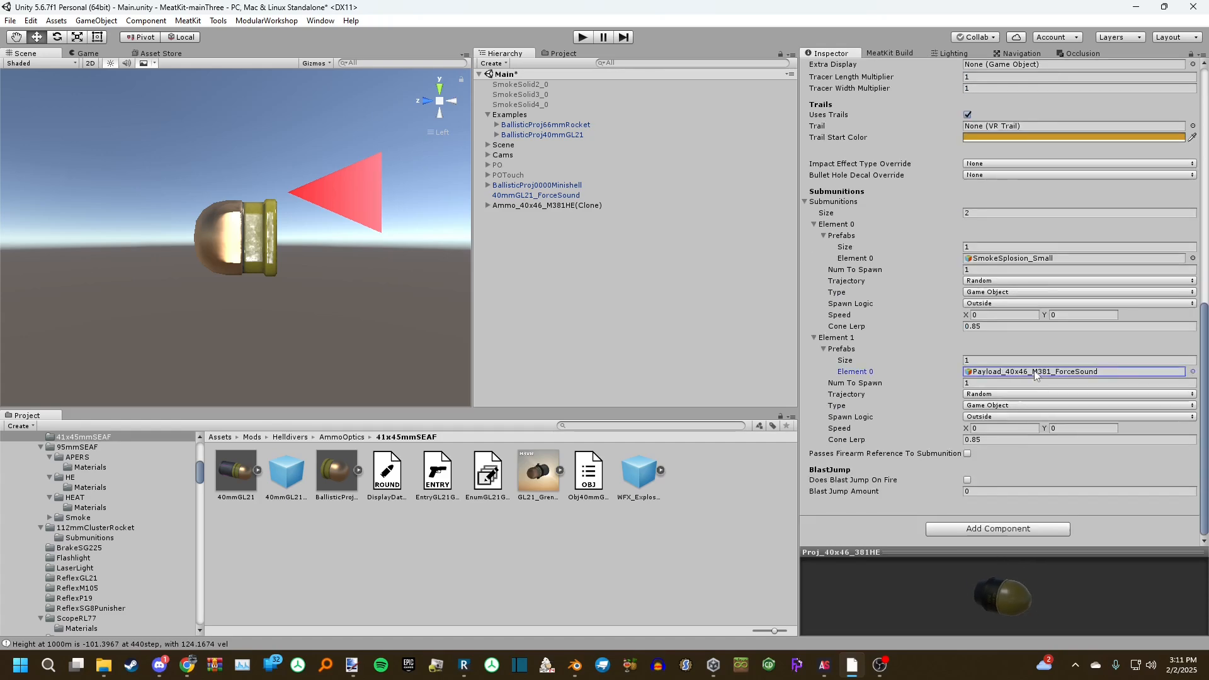
pyautogui.doubleClick(1036, 372)
pyautogui.scroll(5, 982, 368)
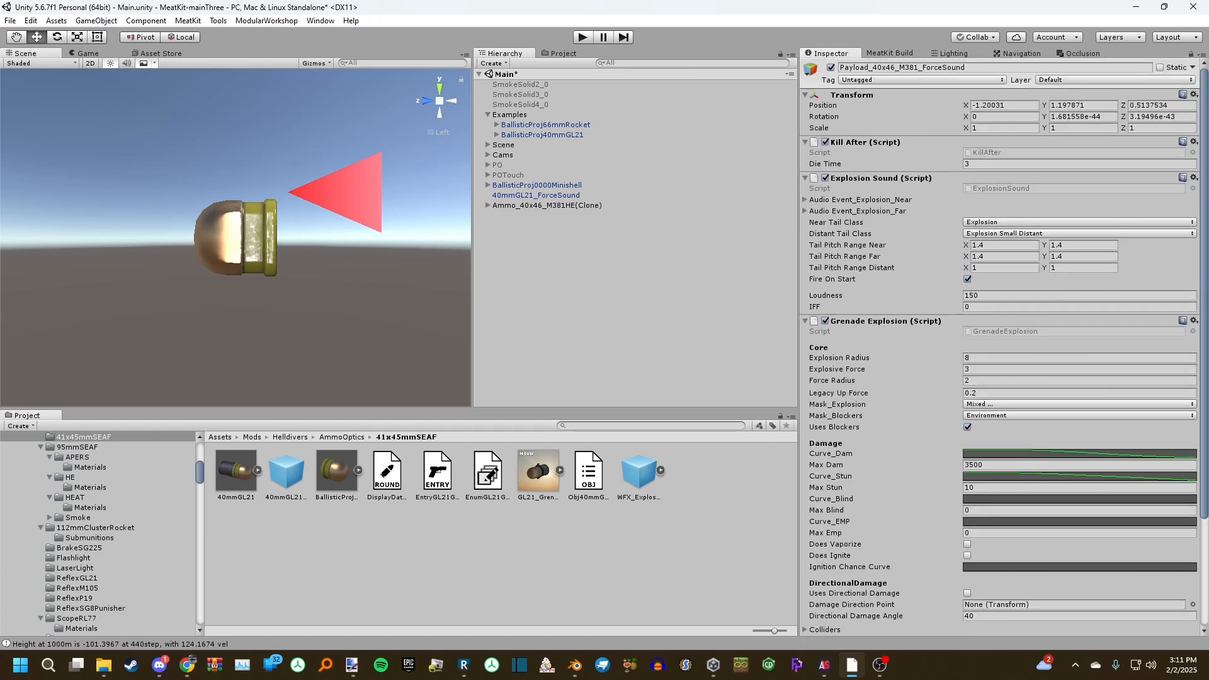
# Copy the M381 payload's Grenade Explosion component and delete the spawned M381HE round from the scene
pyautogui.rightClick(855, 321)
pyautogui.click(919, 418)
pyautogui.rightClick(869, 321)
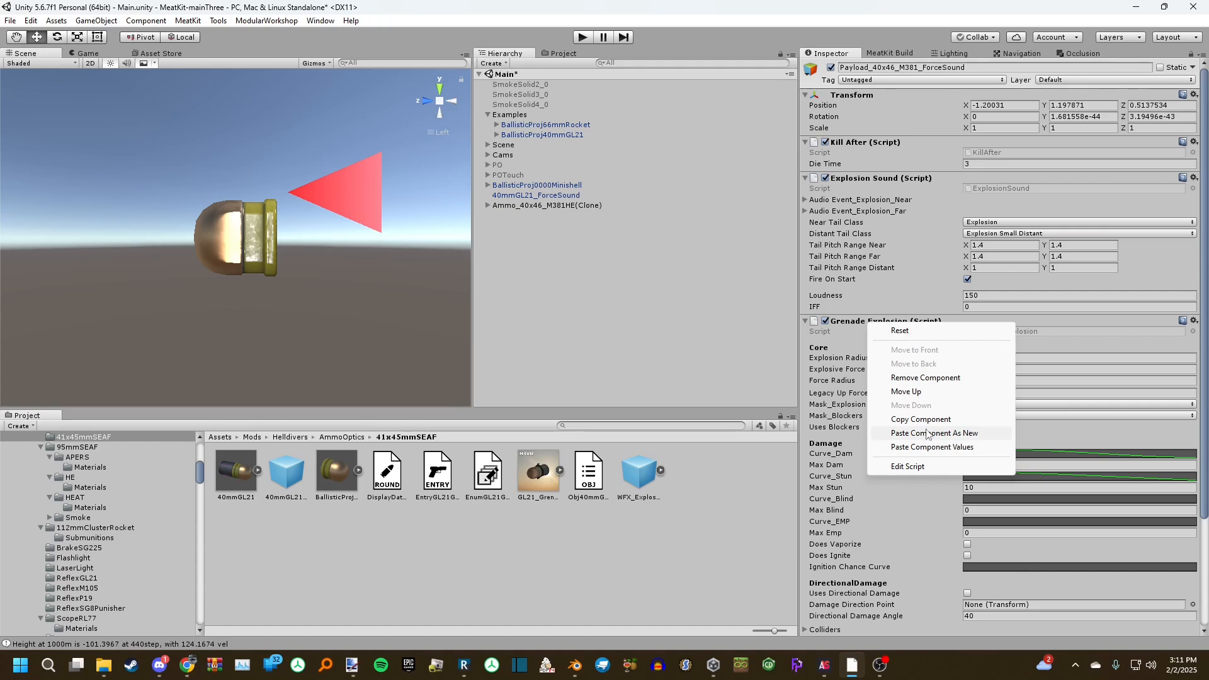
pyautogui.moveTo(1207, 241); pyautogui.dragTo(1208, 197)
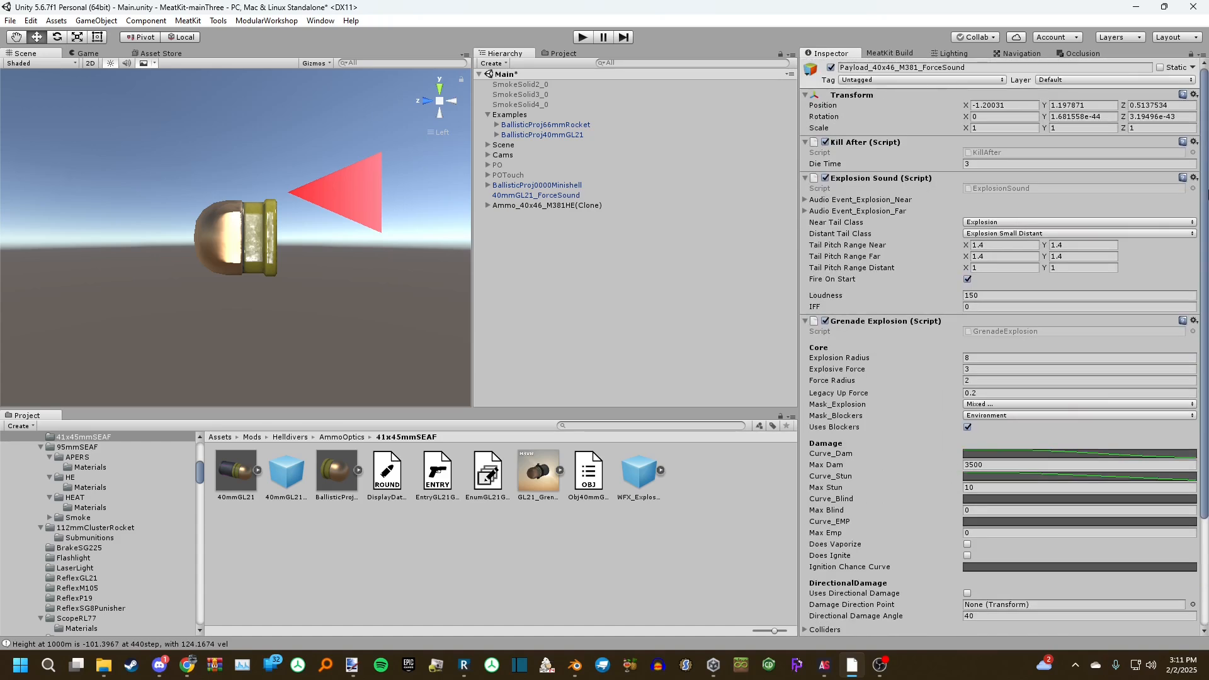
pyautogui.moveTo(1208, 185); pyautogui.dragTo(1202, 242)
pyautogui.click(587, 206)
pyautogui.press('Delete')
# Examine the Curve_Dam damage curve of 40mmGL21_ForceSound and the saved curve presets
pyautogui.click(557, 195)
pyautogui.scroll(-5, 1041, 255)
pyautogui.scroll(5, 983, 214)
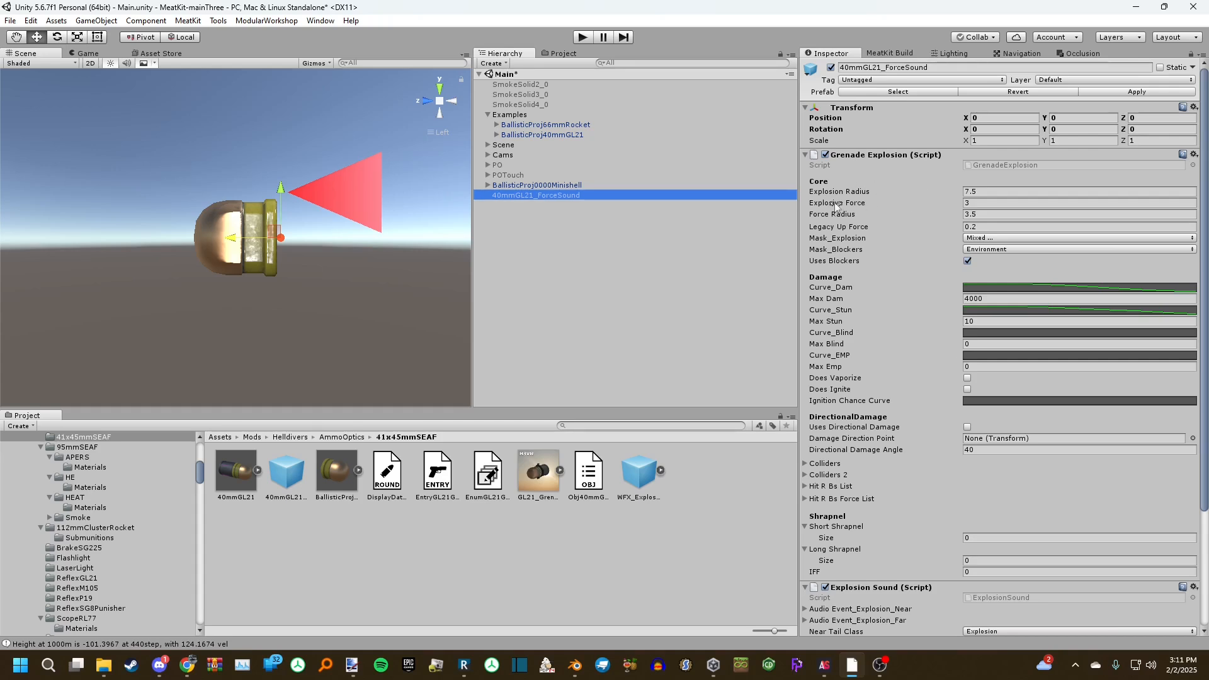
pyautogui.scroll(-3, 934, 244)
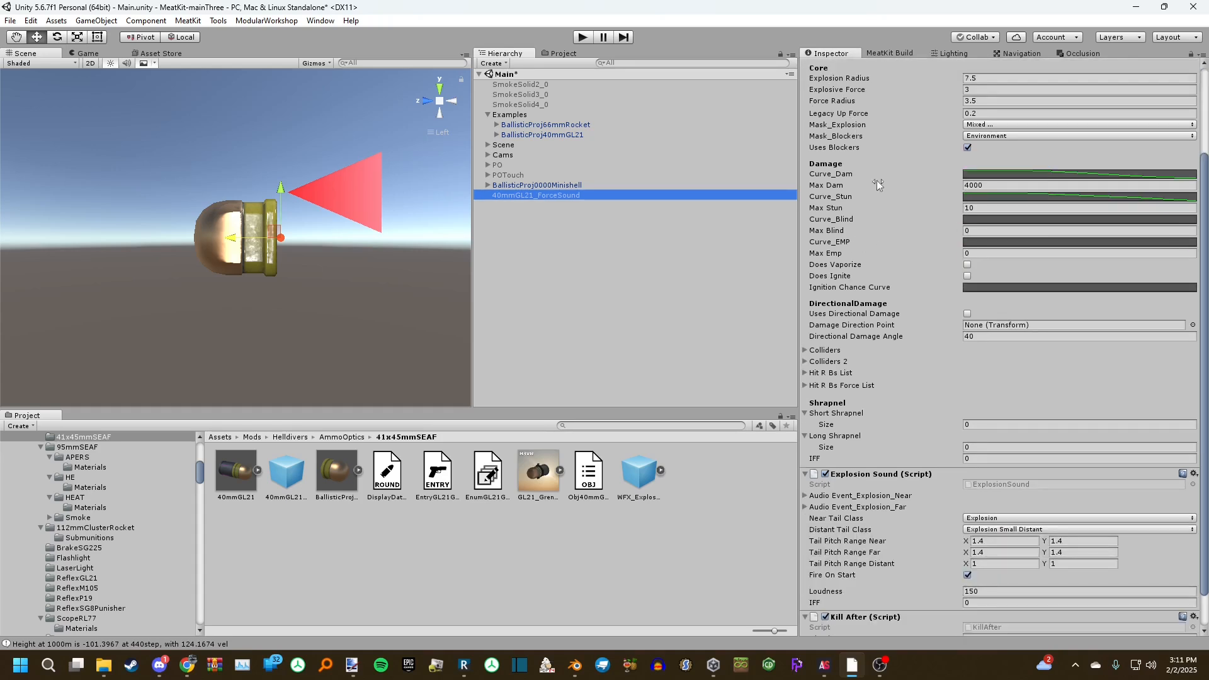
pyautogui.click(1000, 175)
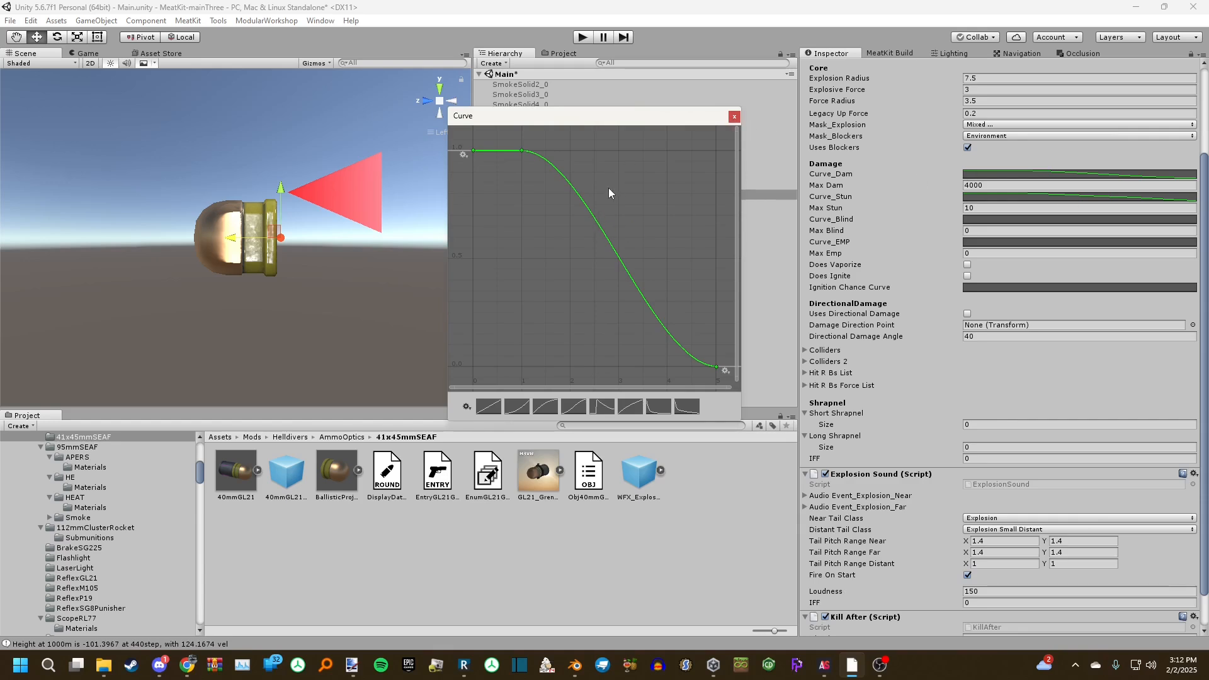
pyautogui.click(467, 406)
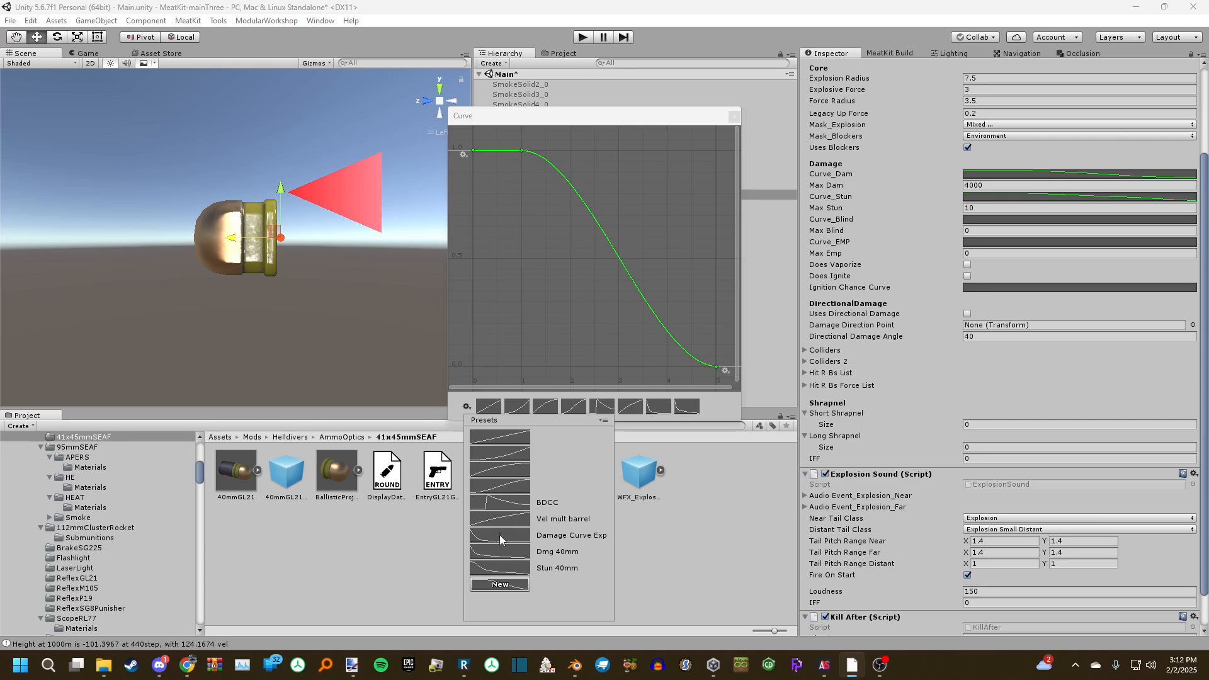
pyautogui.click(734, 117)
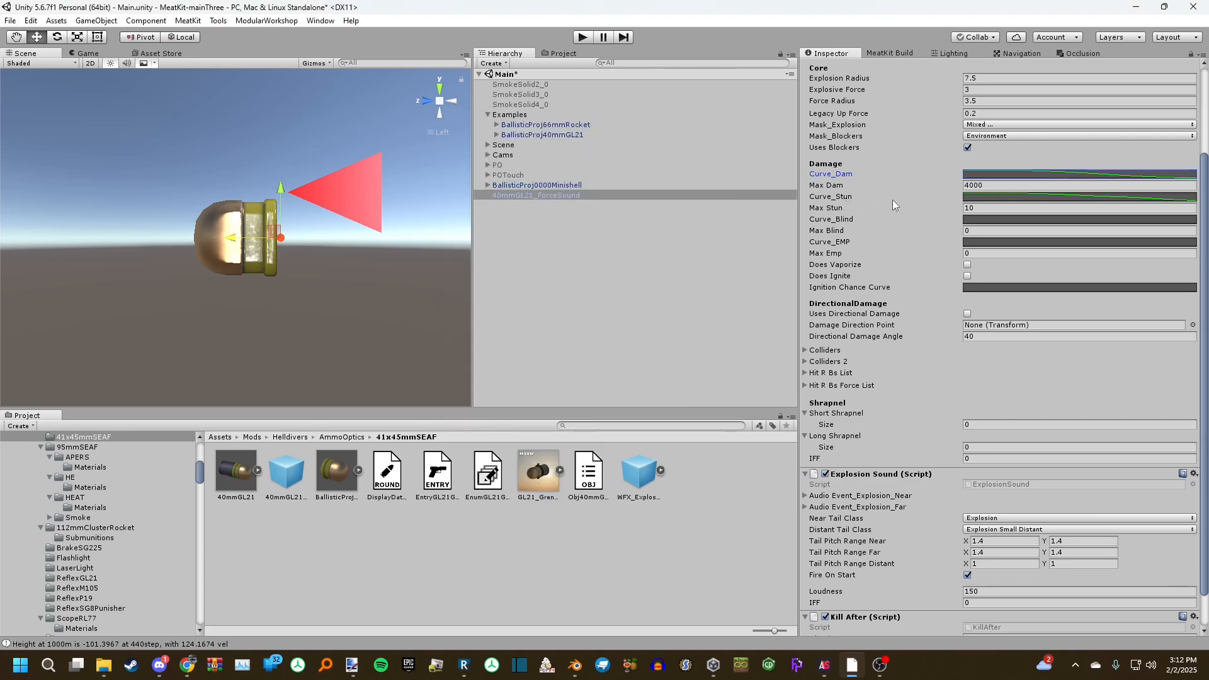
# Compare the Curve_Dam and Curve_Stun falloff curves of 40mmGL21_ForceSound
pyautogui.scroll(2, 970, 203)
pyautogui.scroll(2, 969, 201)
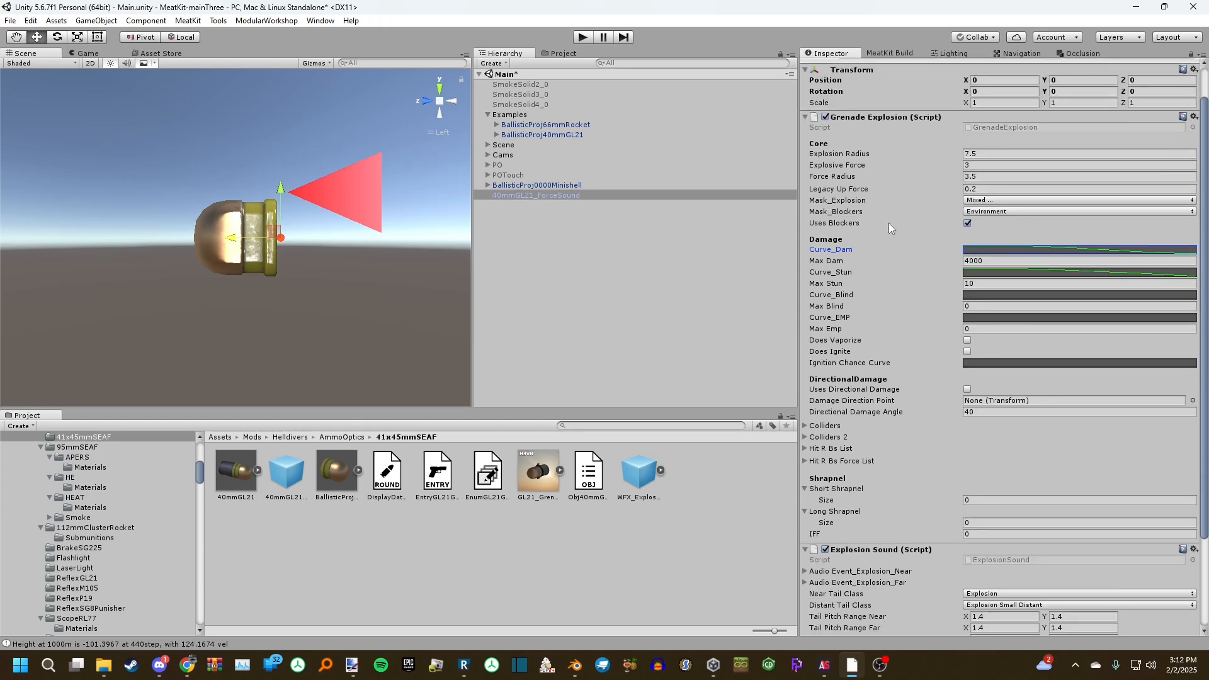
pyautogui.scroll(-4, 889, 223)
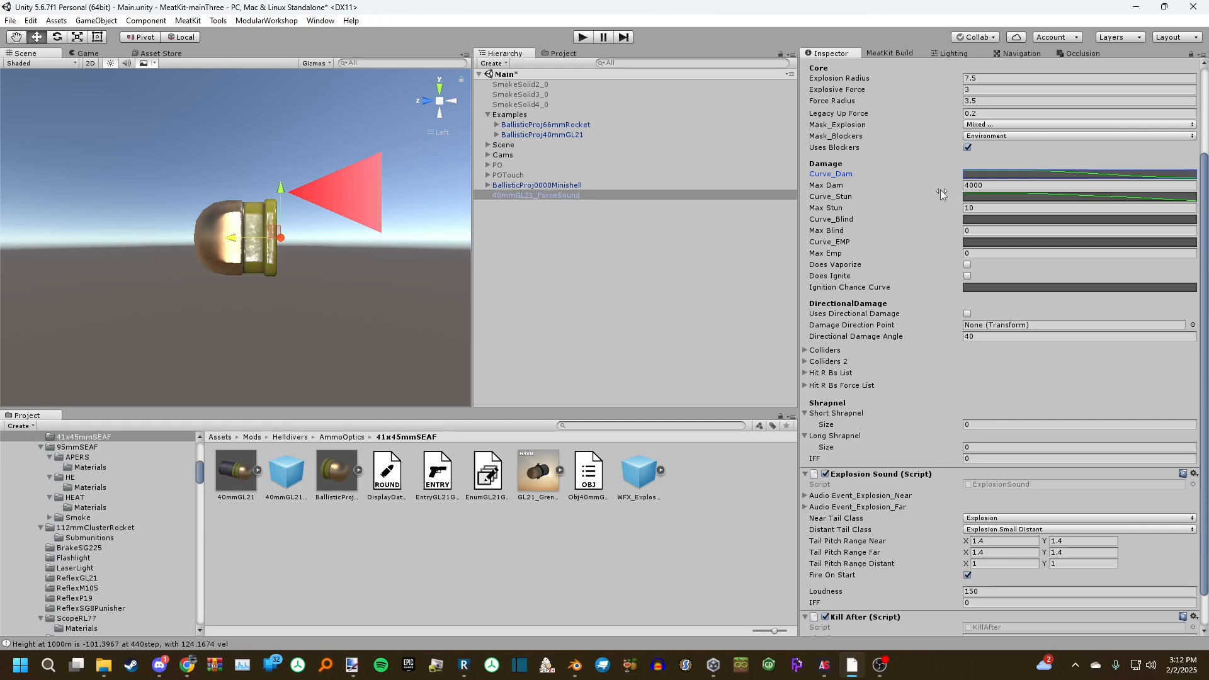
pyautogui.click(986, 175)
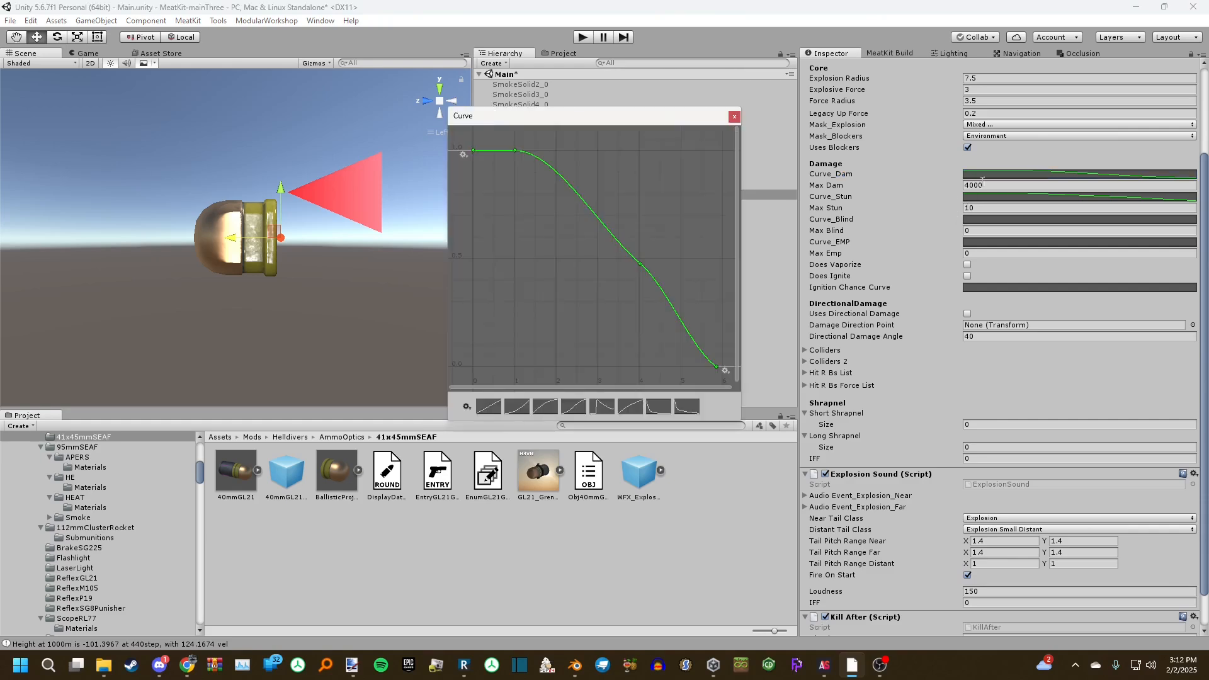
pyautogui.click(980, 198)
pyautogui.click(733, 117)
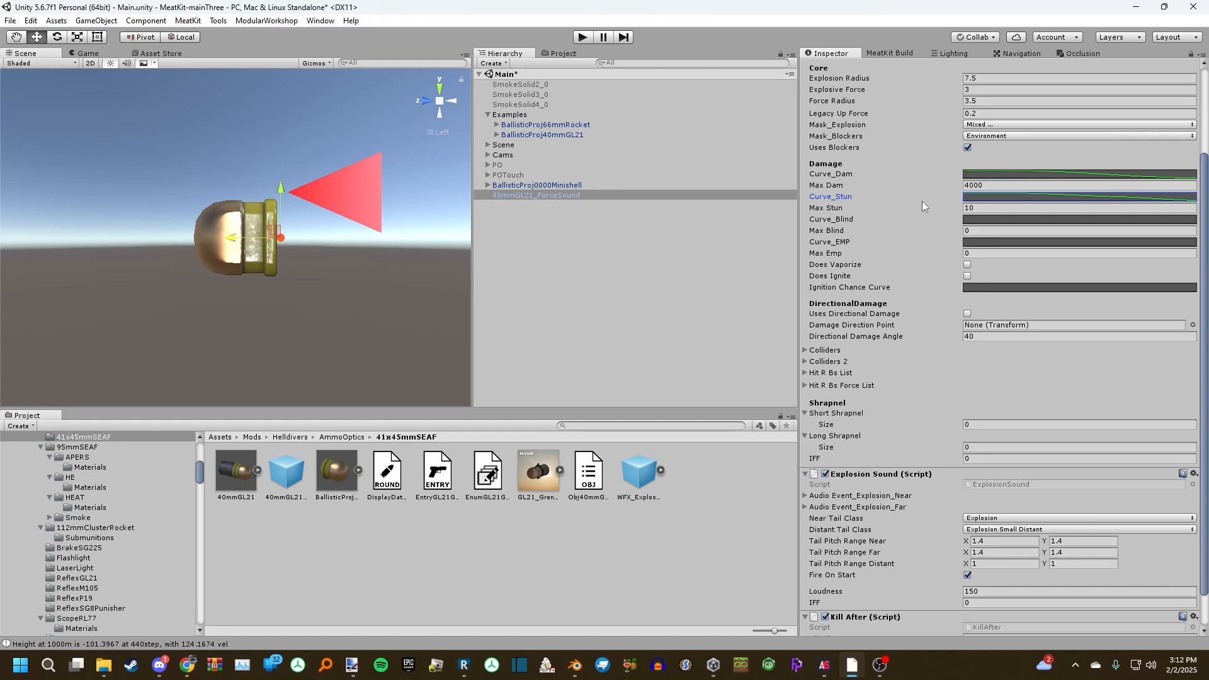
# Inspect the Ignition Chance Curve and the DirectionalDamage settings of 40mmGL21_ForceSound
pyautogui.scroll(-3, 938, 211)
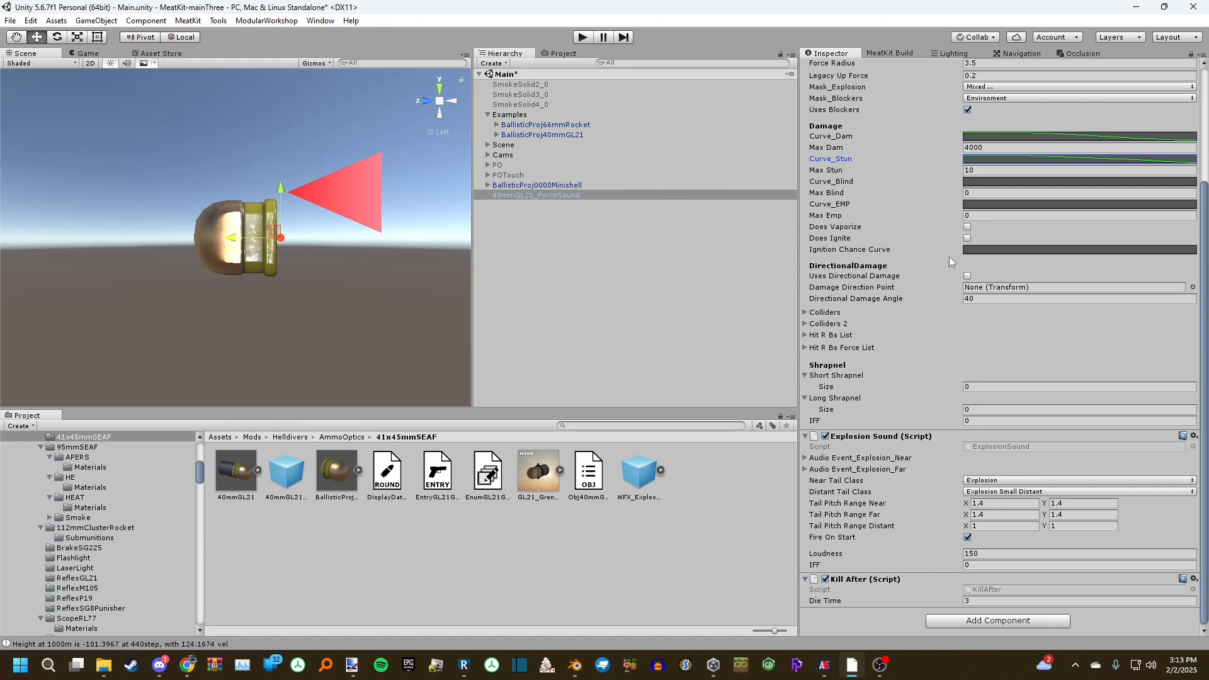
pyautogui.click(997, 250)
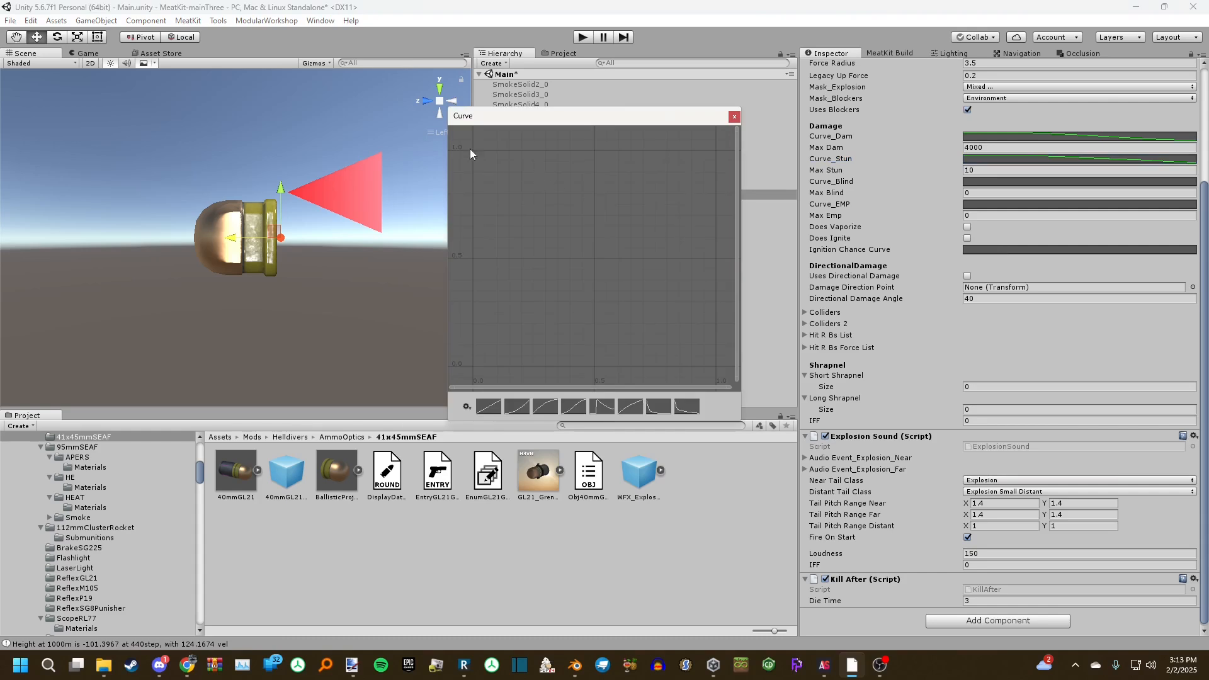
pyautogui.click(734, 116)
pyautogui.scroll(-1, 853, 278)
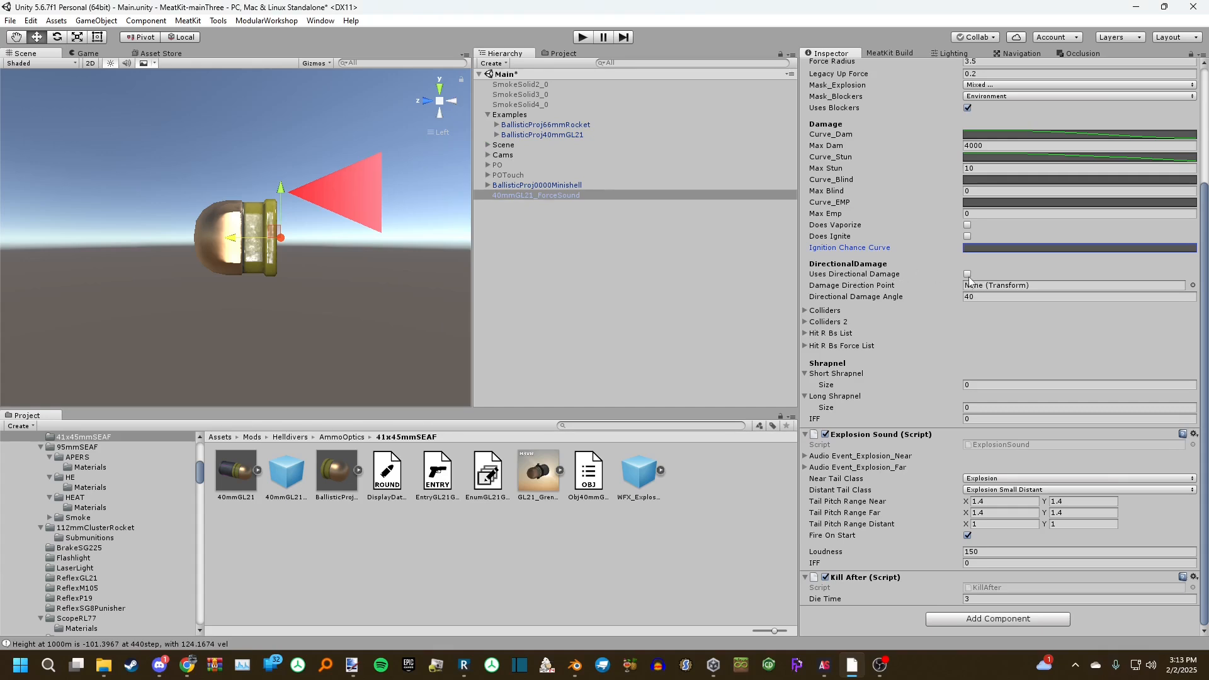
# Try an empty child object under 40mmGL21_ForceSound, moved to Z 0.0194 and rotated about 18 degrees on X, and delete it
pyautogui.rightClick(498, 192)
pyautogui.click(522, 301)
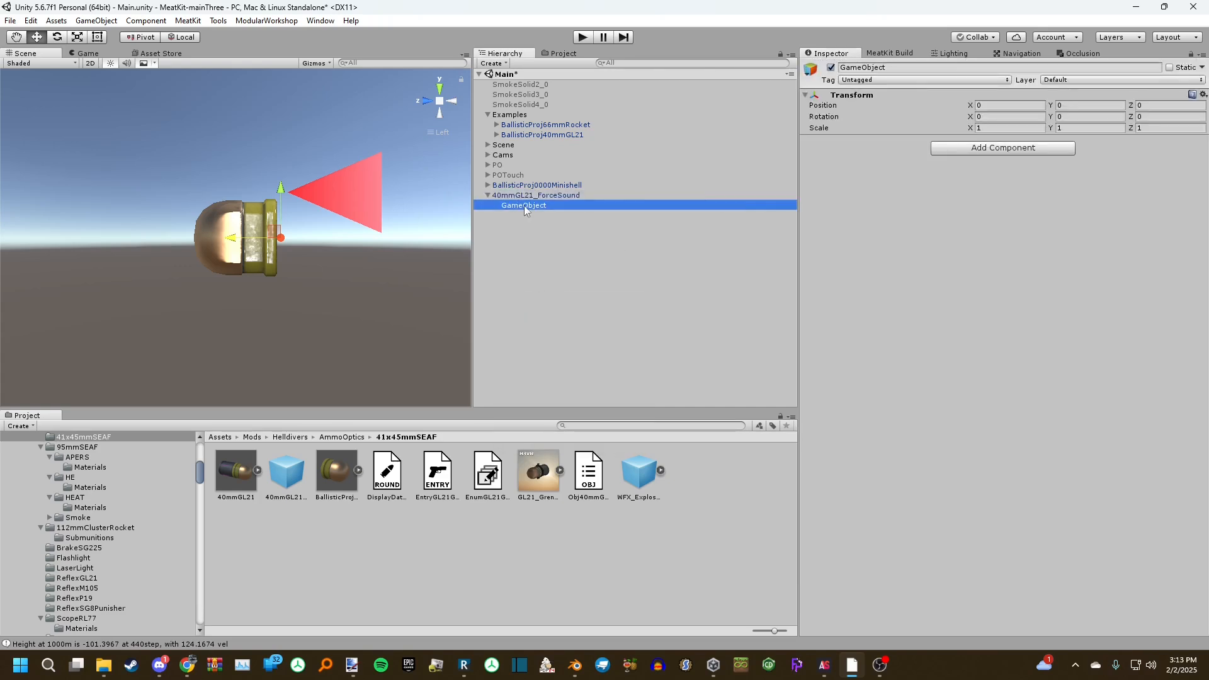
pyautogui.scroll(3, 209, 224)
pyautogui.click(543, 196)
pyautogui.click(532, 205)
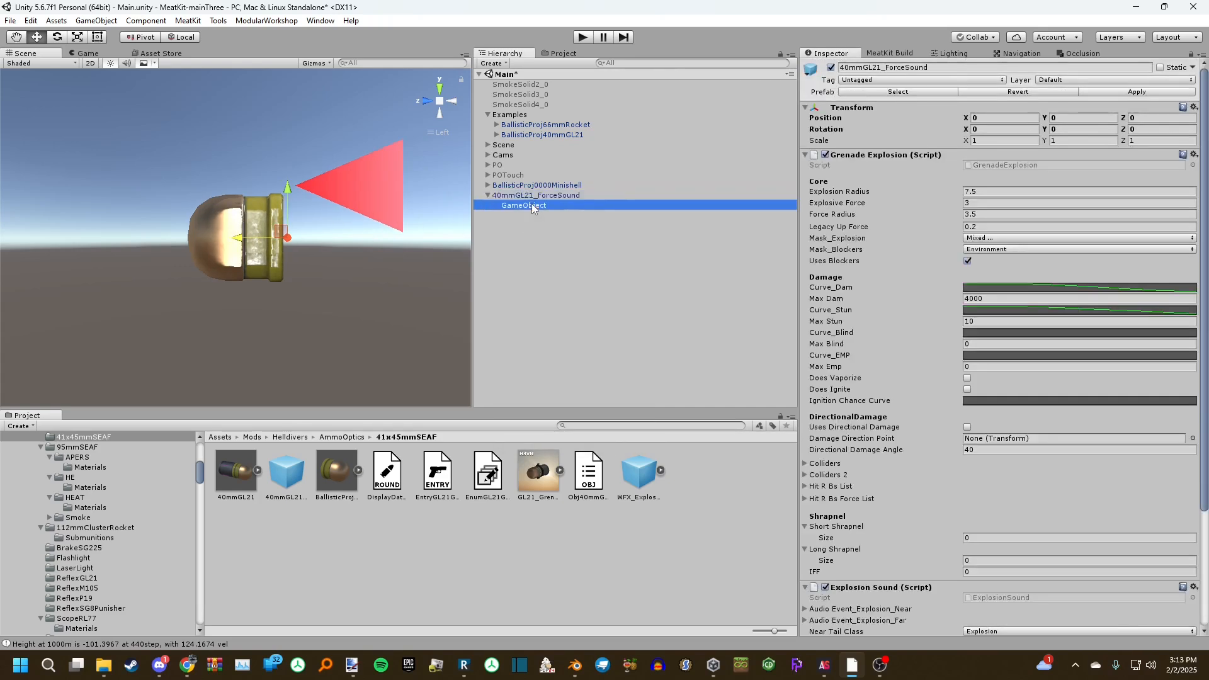
pyautogui.click(57, 38)
pyautogui.moveTo(196, 219); pyautogui.dragTo(216, 131)
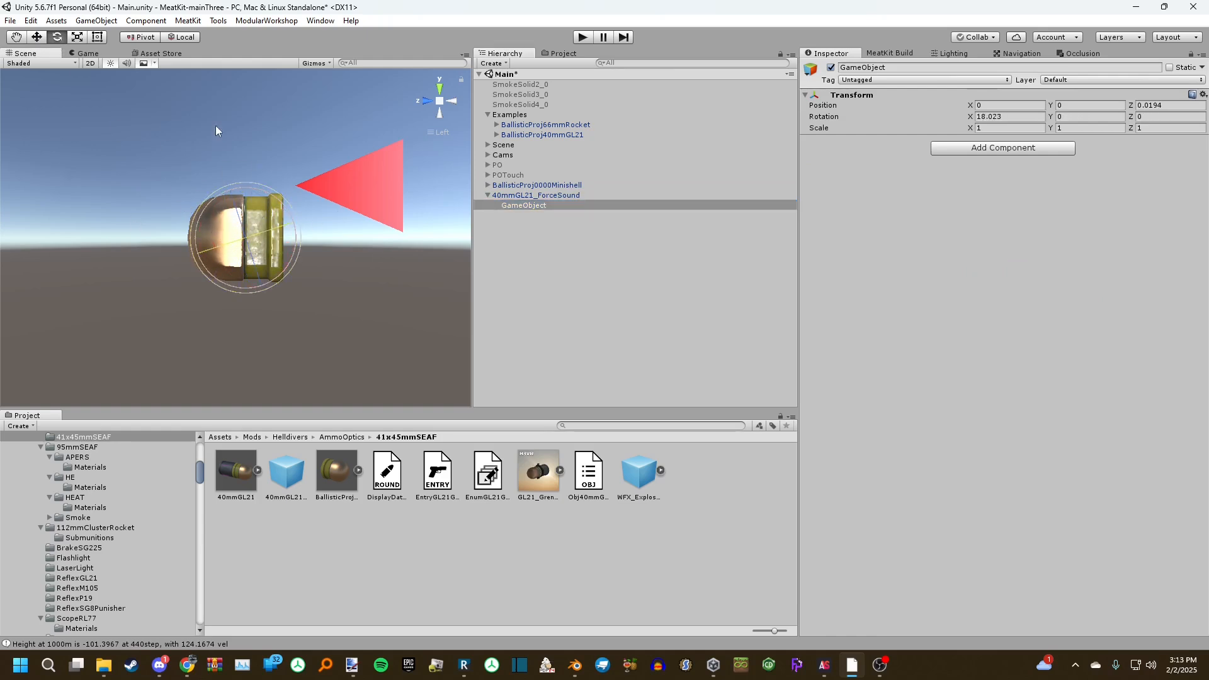
pyautogui.click(546, 206)
pyautogui.press('Delete')
# Examine the Colliders, Colliders 2, Hit R Bs List and Hit R Bs Force List arrays of 40mmGL21_ForceSound
pyautogui.click(569, 195)
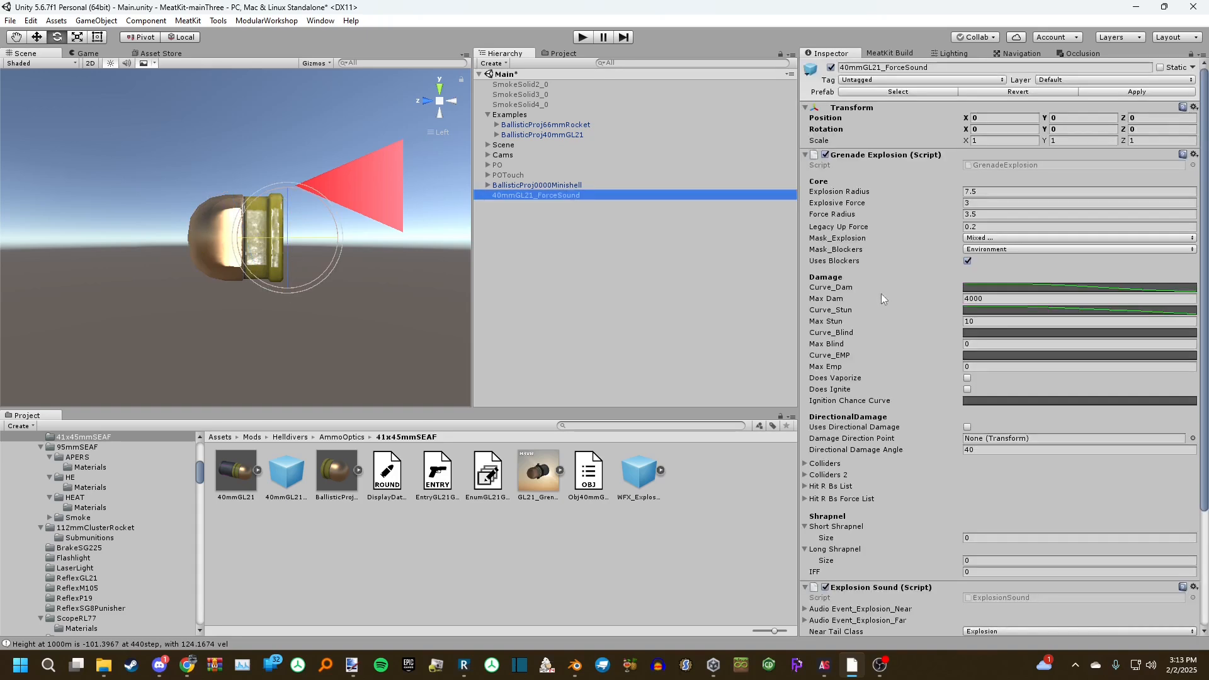
pyautogui.scroll(-3, 979, 345)
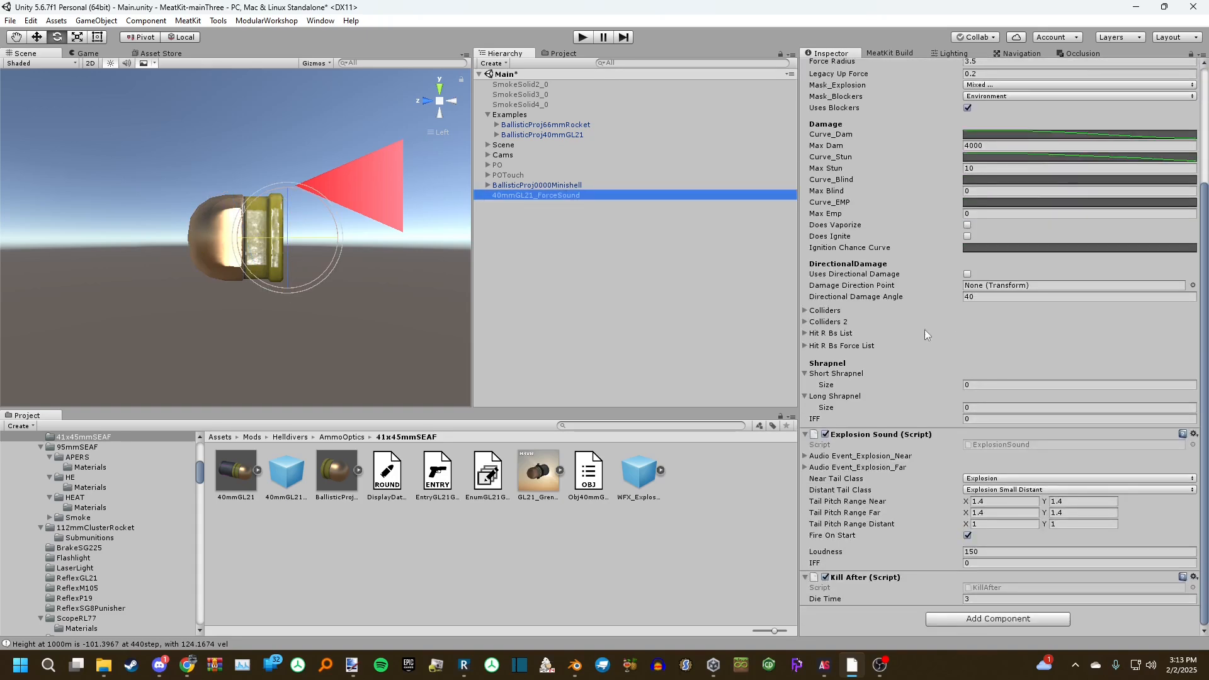
pyautogui.click(837, 345)
pyautogui.click(831, 333)
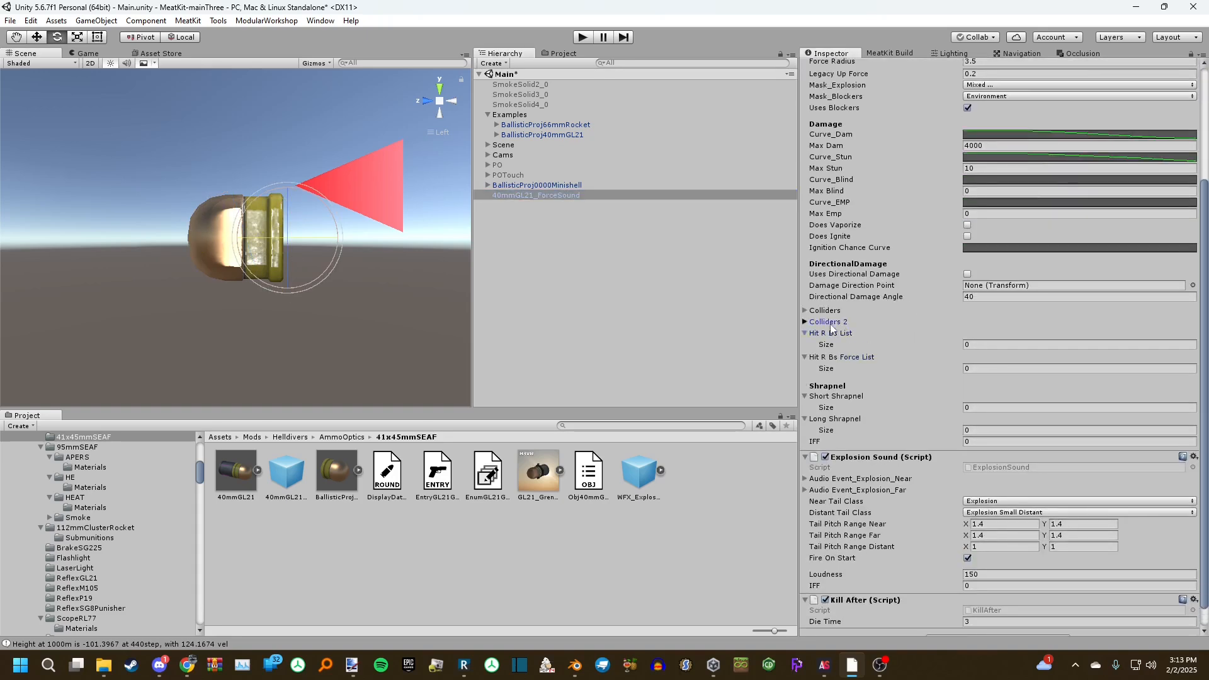
pyautogui.click(827, 321)
pyautogui.click(827, 311)
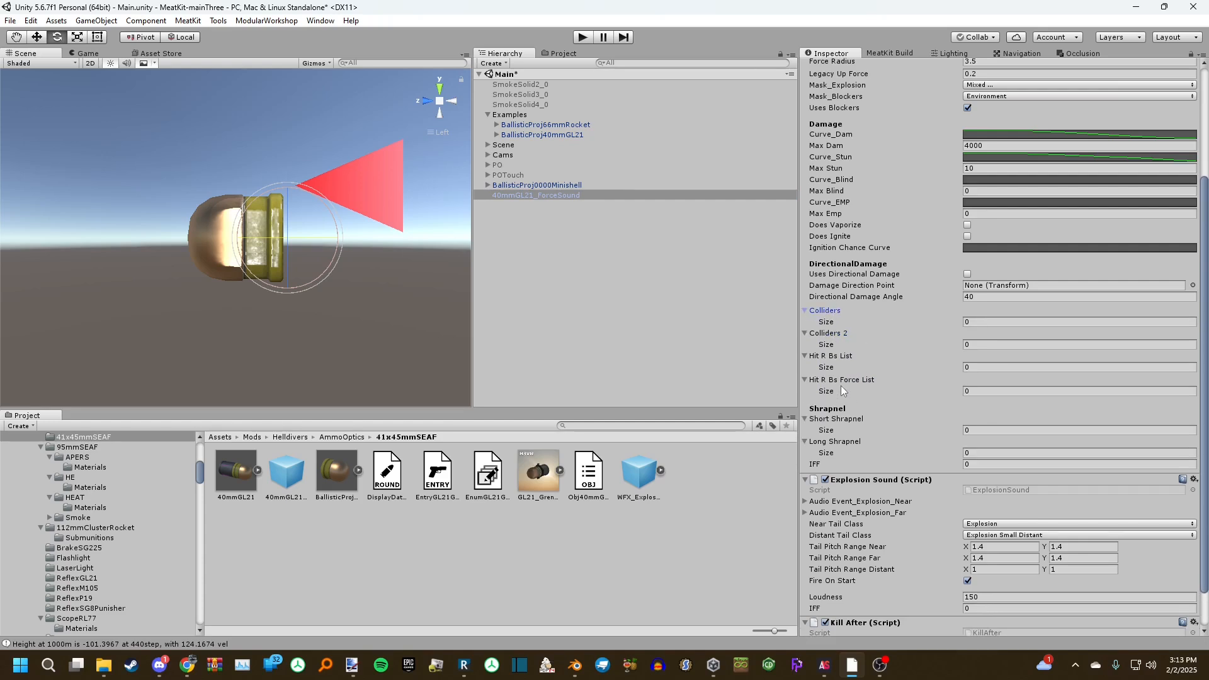
pyautogui.click(839, 380)
pyautogui.click(834, 356)
pyautogui.click(832, 333)
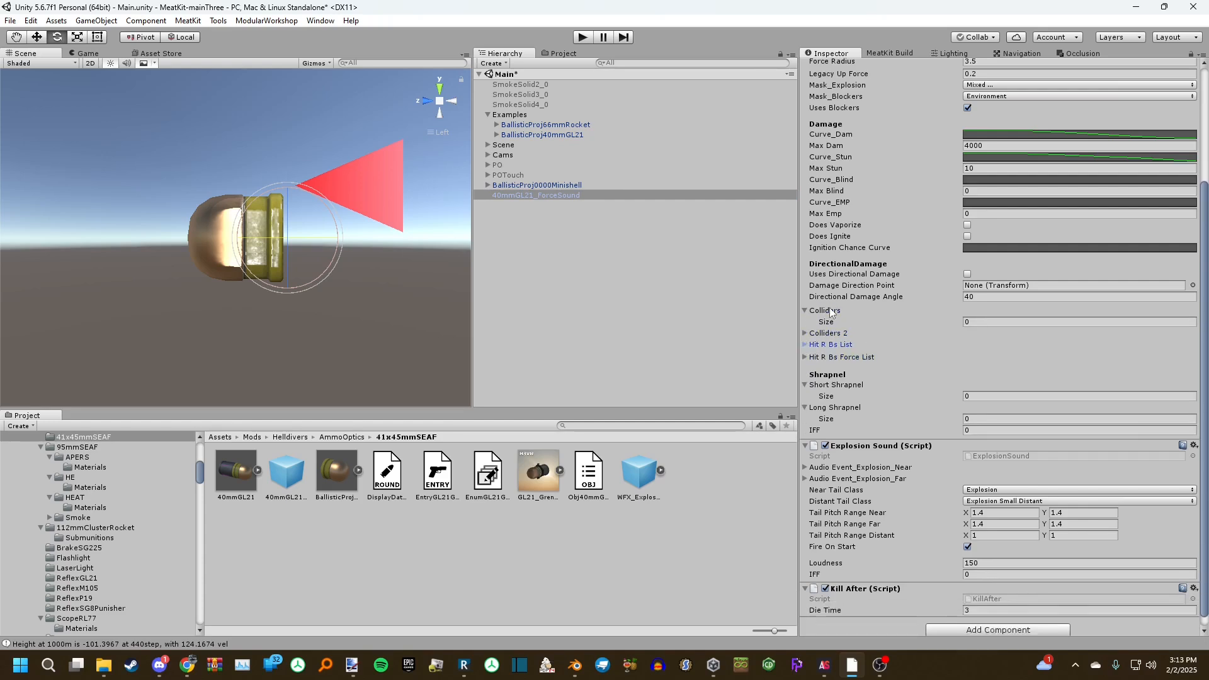
pyautogui.click(829, 311)
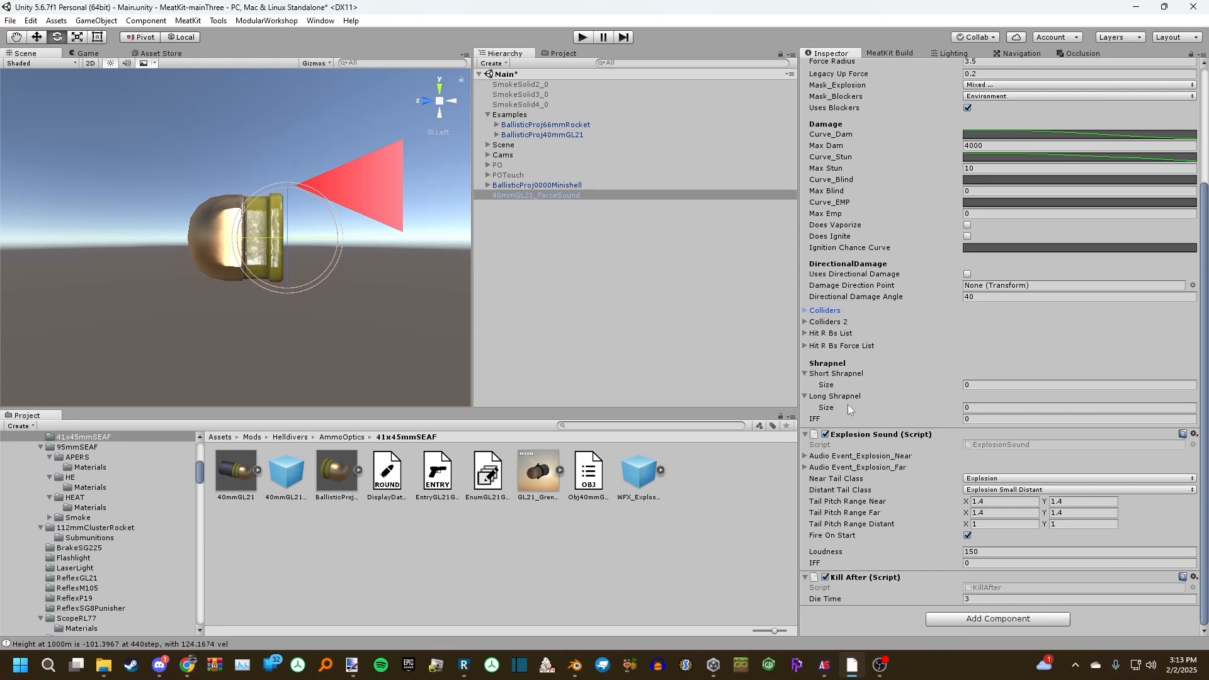
# Set the Short Shrapnel and Long Shrapnel sizes of 40mmGL21_ForceSound to 1 and examine the fields of each element
pyautogui.click(981, 384)
pyautogui.write('1')
pyautogui.press('Return')
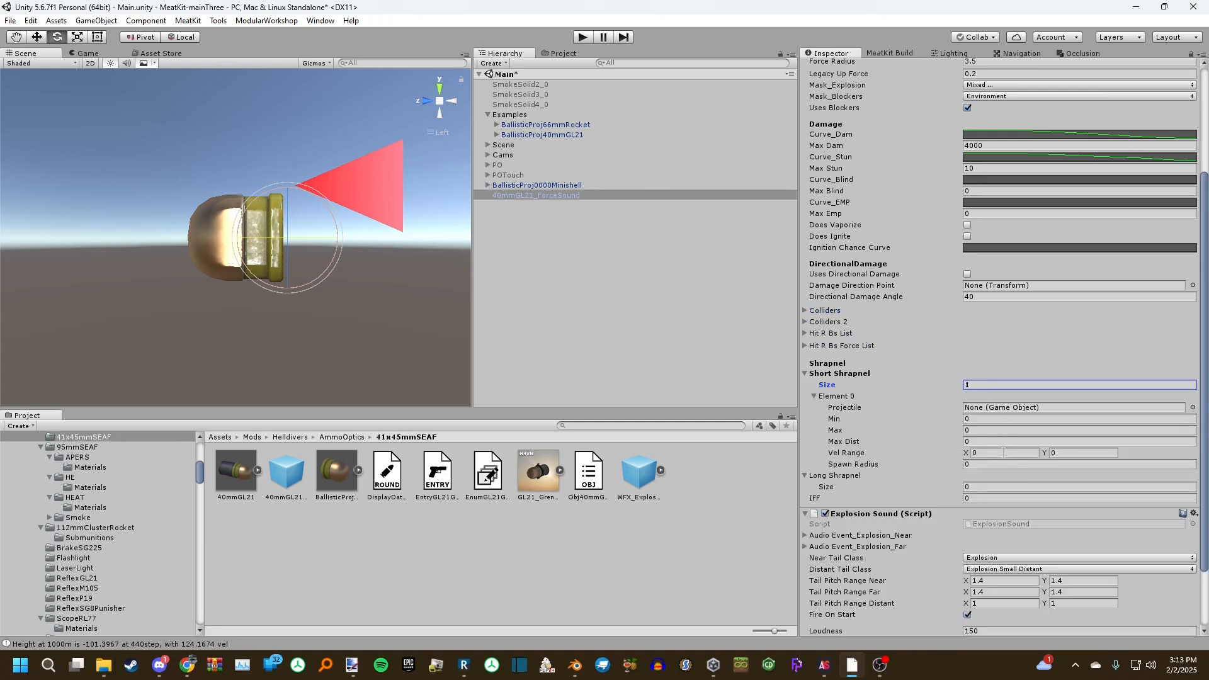
pyautogui.click(986, 486)
pyautogui.write('1')
pyautogui.press('Return')
pyautogui.scroll(-3, 979, 481)
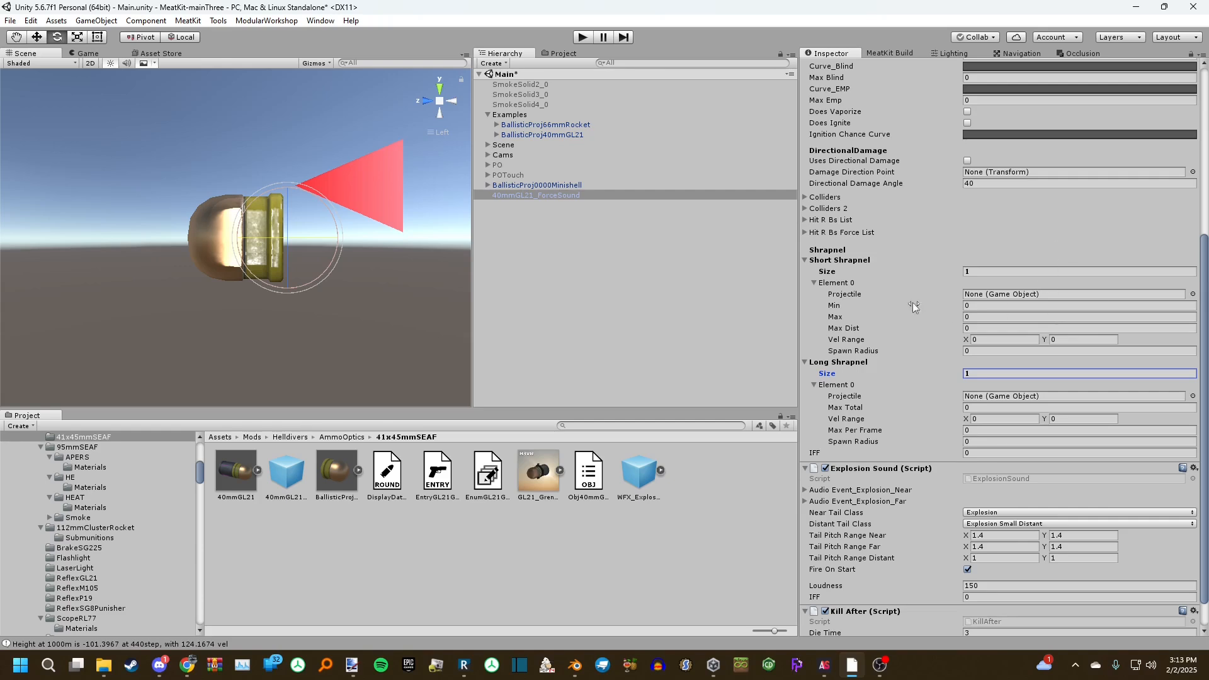
pyautogui.click(1026, 298)
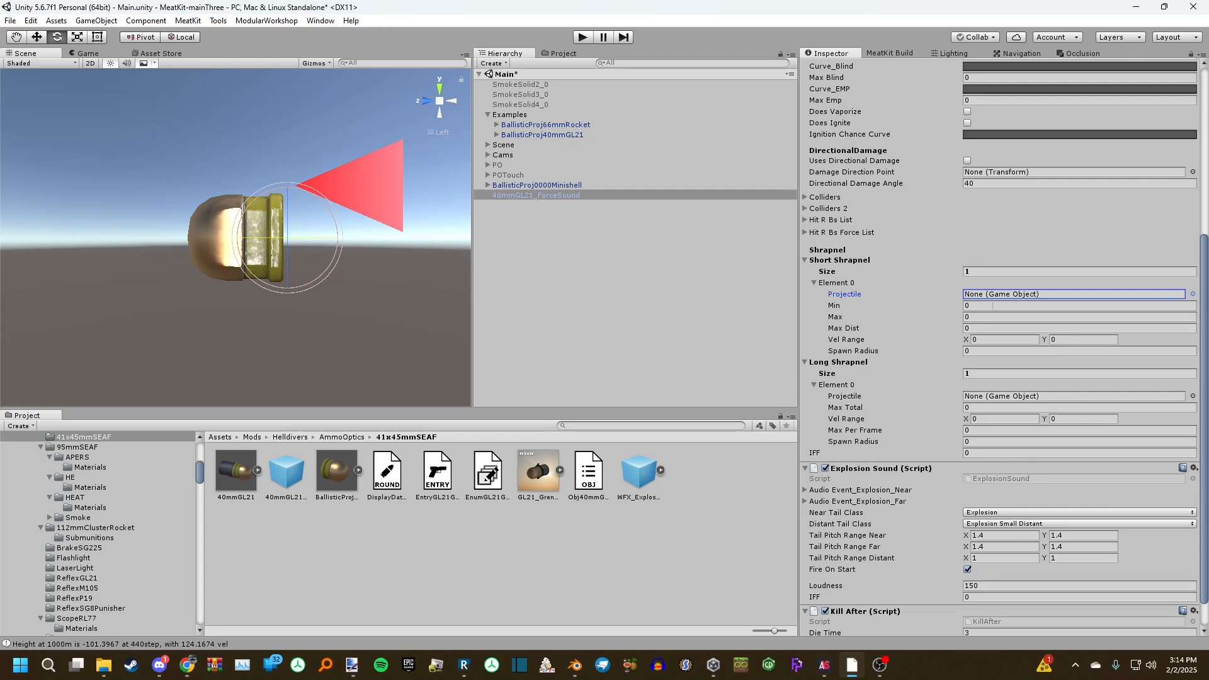
# Reset the Short Shrapnel and Long Shrapnel sizes of 40mmGL21_ForceSound to 0
pyautogui.click(1001, 272)
pyautogui.write('0')
pyautogui.press('Return')
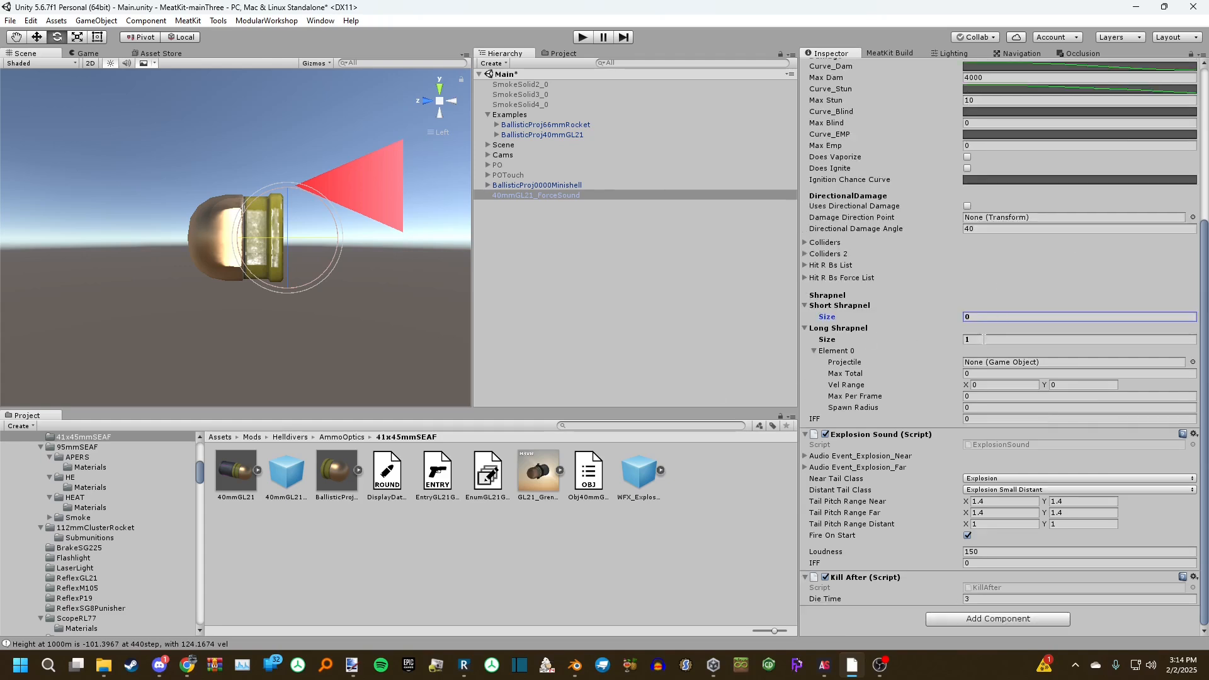
pyautogui.click(983, 339)
pyautogui.write('0')
pyautogui.press('Return')
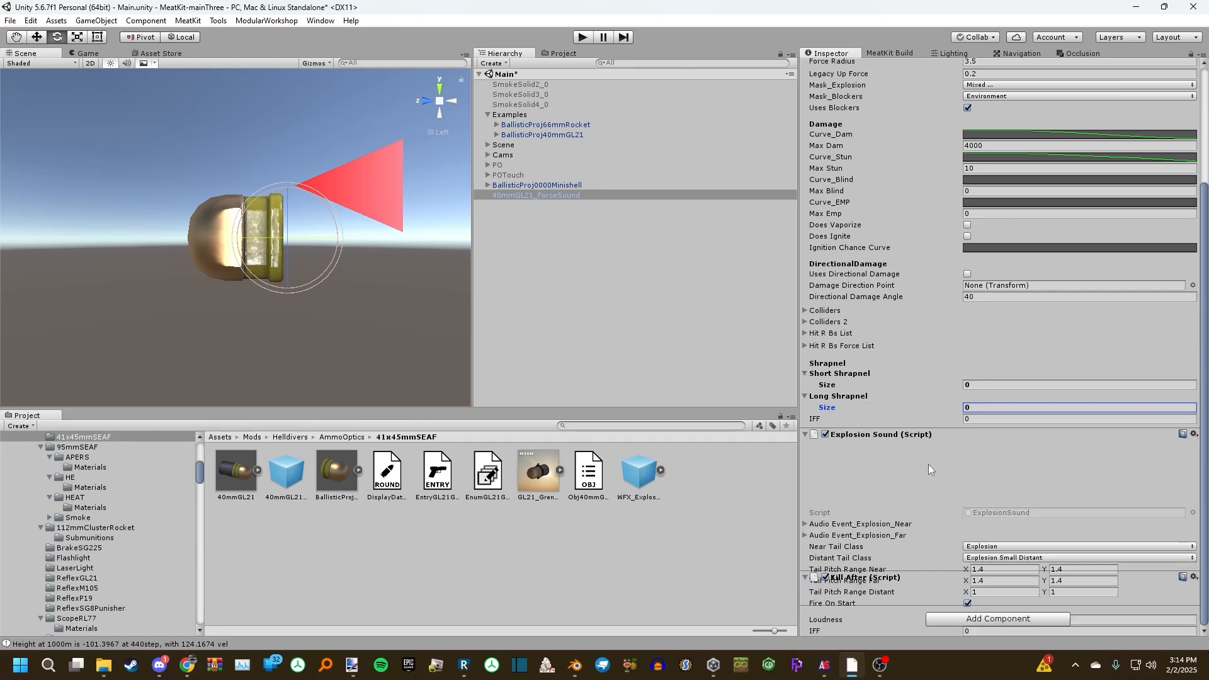
# Inspect the near and far audio events of the Explosion Sound script and briefly check the AssetStudioGUI asset list
pyautogui.click(879, 467)
pyautogui.click(887, 456)
pyautogui.scroll(-4, 887, 452)
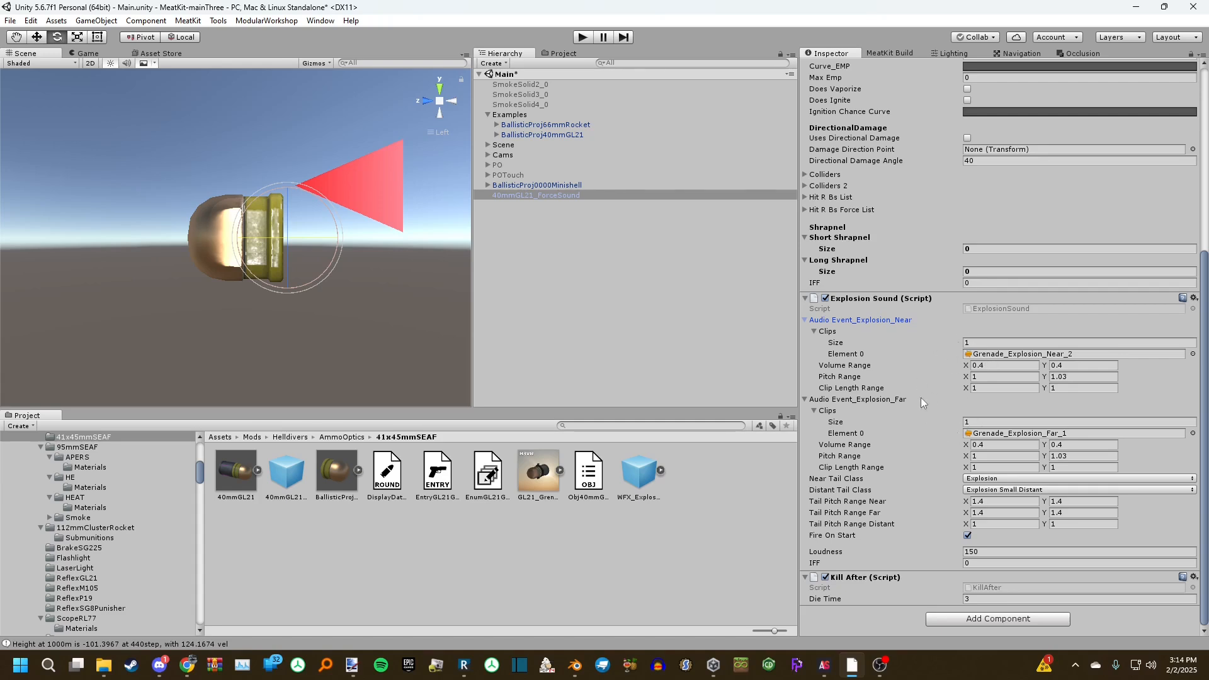
pyautogui.click(825, 665)
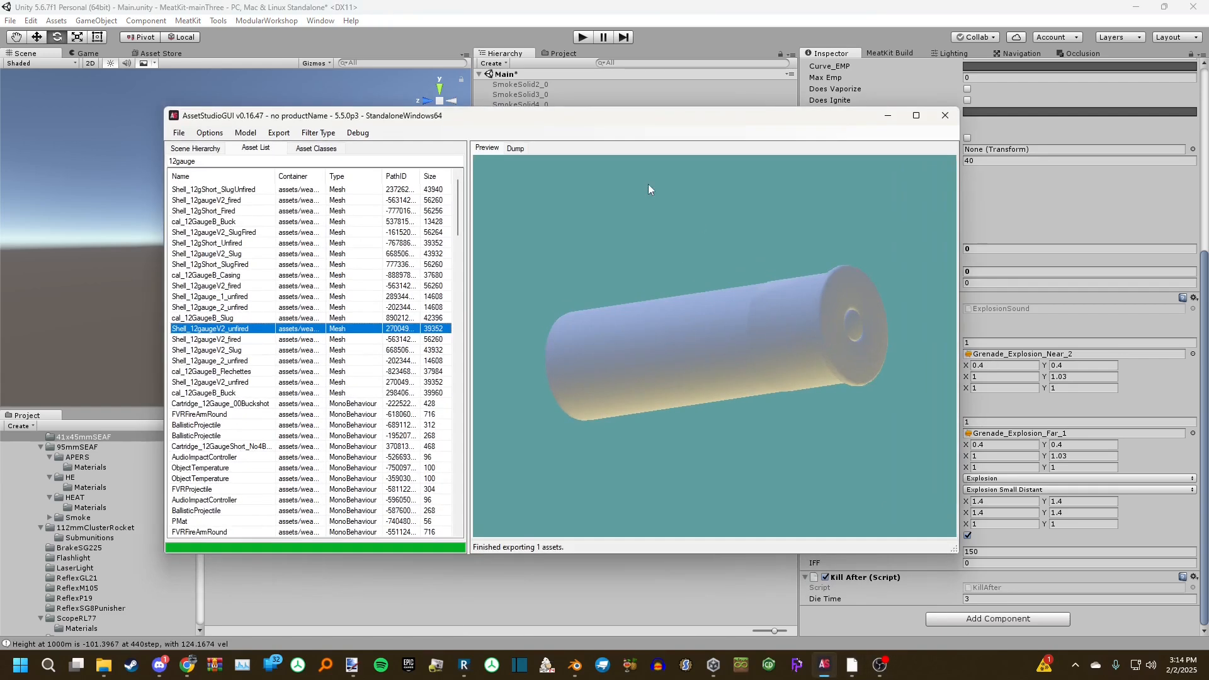
pyautogui.click(888, 118)
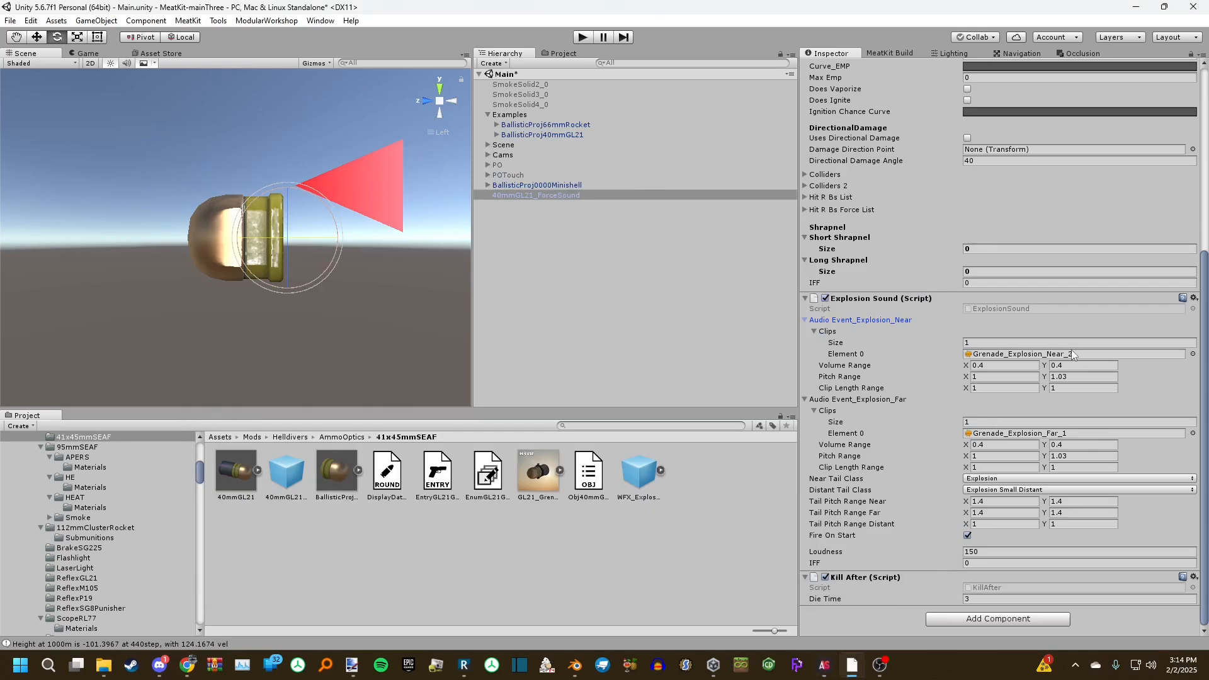
# Locate the near explosion clip Grenade_Explosion_Near_2 in the project and play its preview
pyautogui.click(1039, 354)
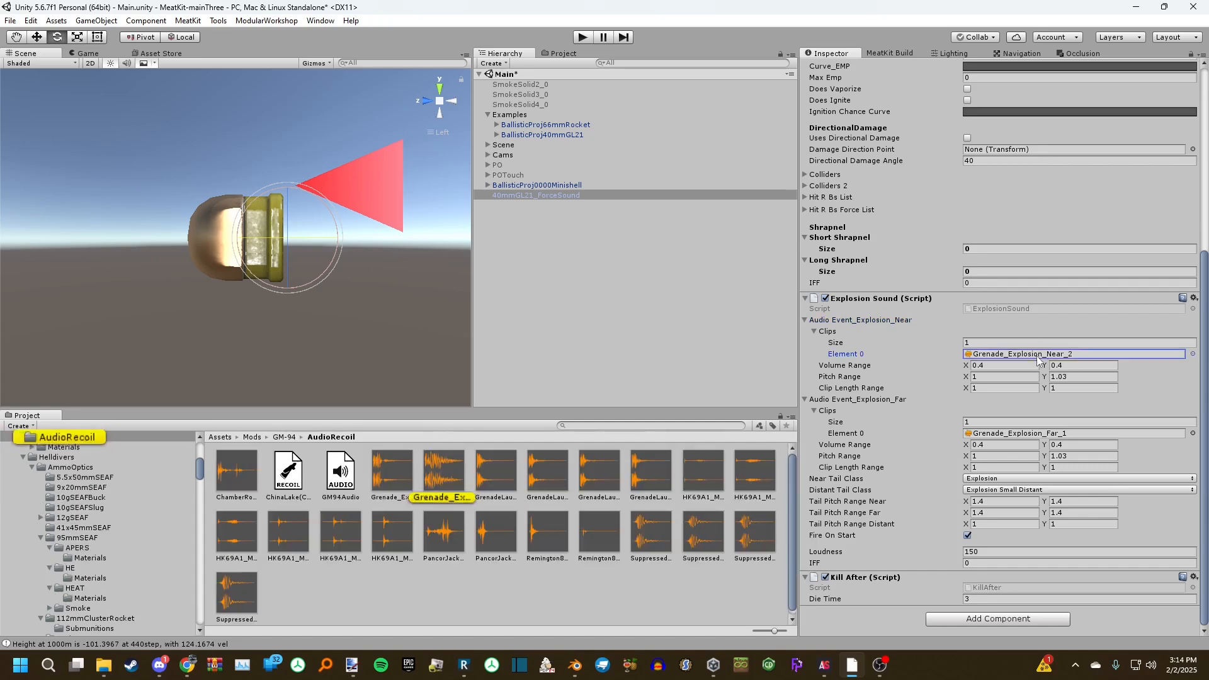
pyautogui.click(444, 472)
pyautogui.click(1197, 552)
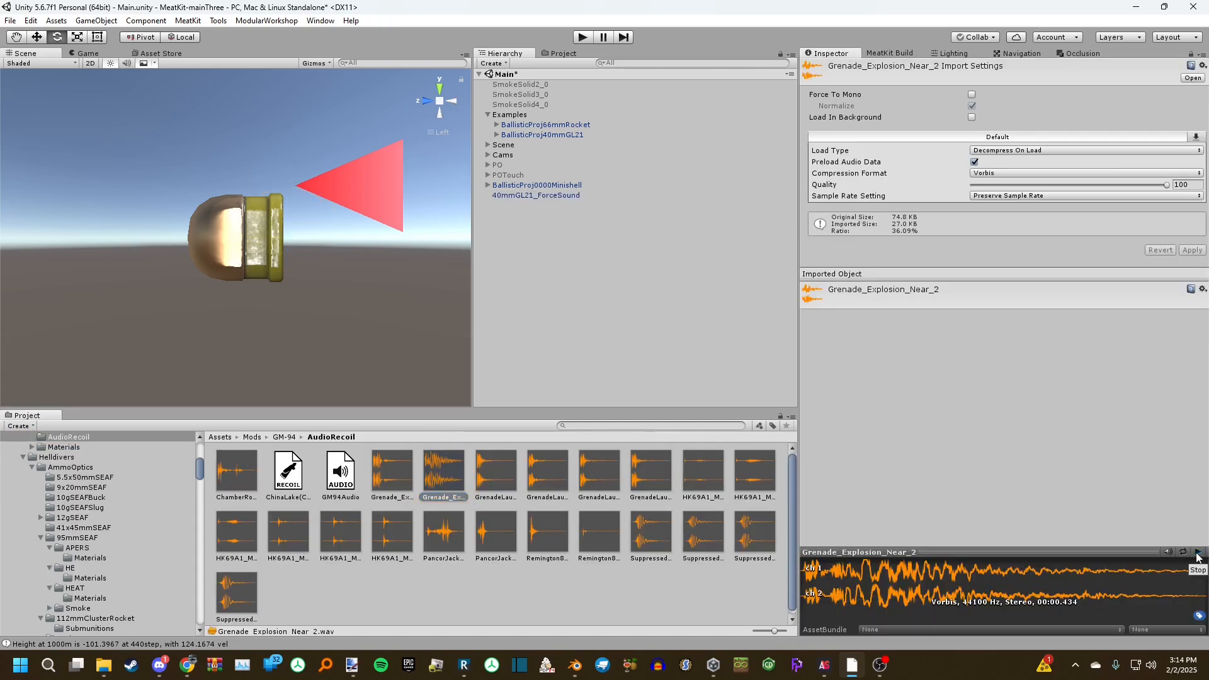
# Apply the 40mmGL21_ForceSound instance to its prefab and delete the instance from the scene
pyautogui.click(535, 196)
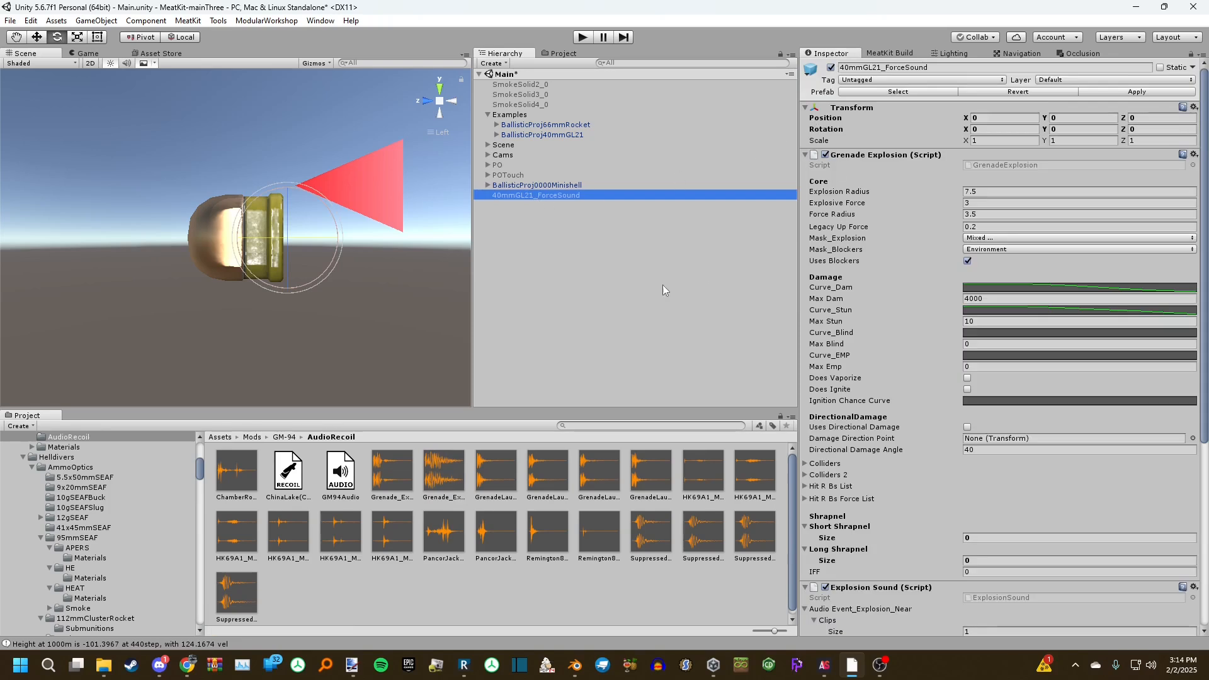
pyautogui.scroll(-6, 821, 388)
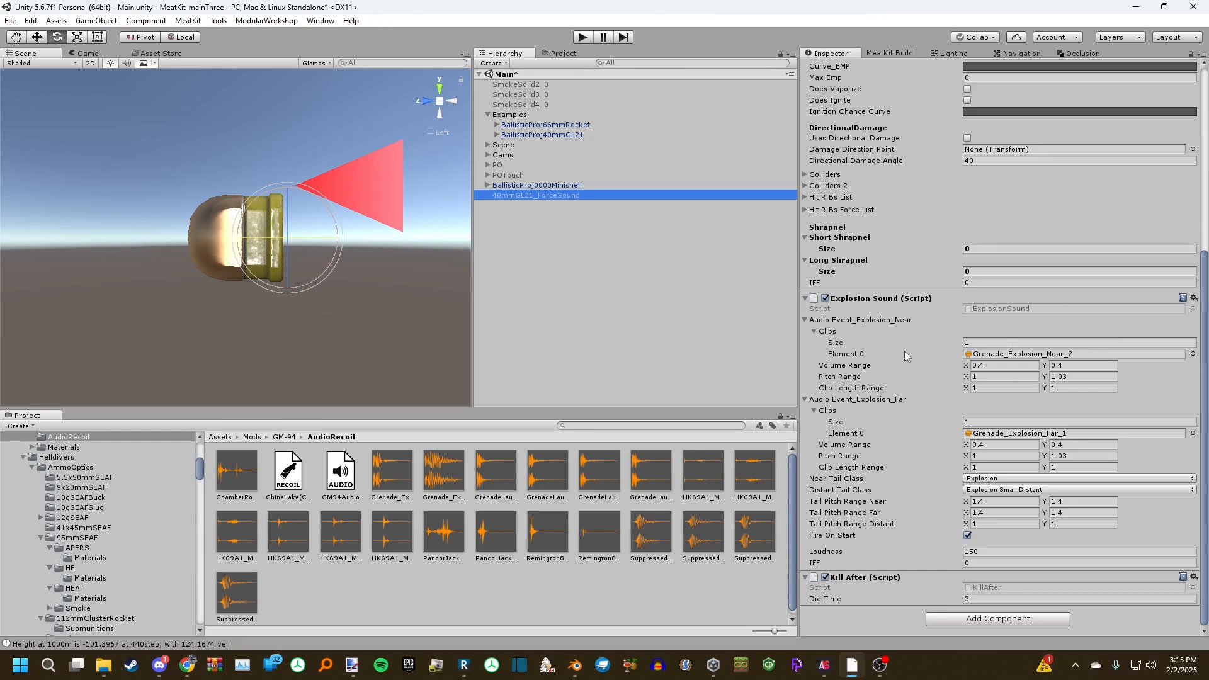
pyautogui.moveTo(1205, 372); pyautogui.dragTo(1199, 138)
pyautogui.click(1124, 92)
pyautogui.click(636, 195)
pyautogui.press('Delete')
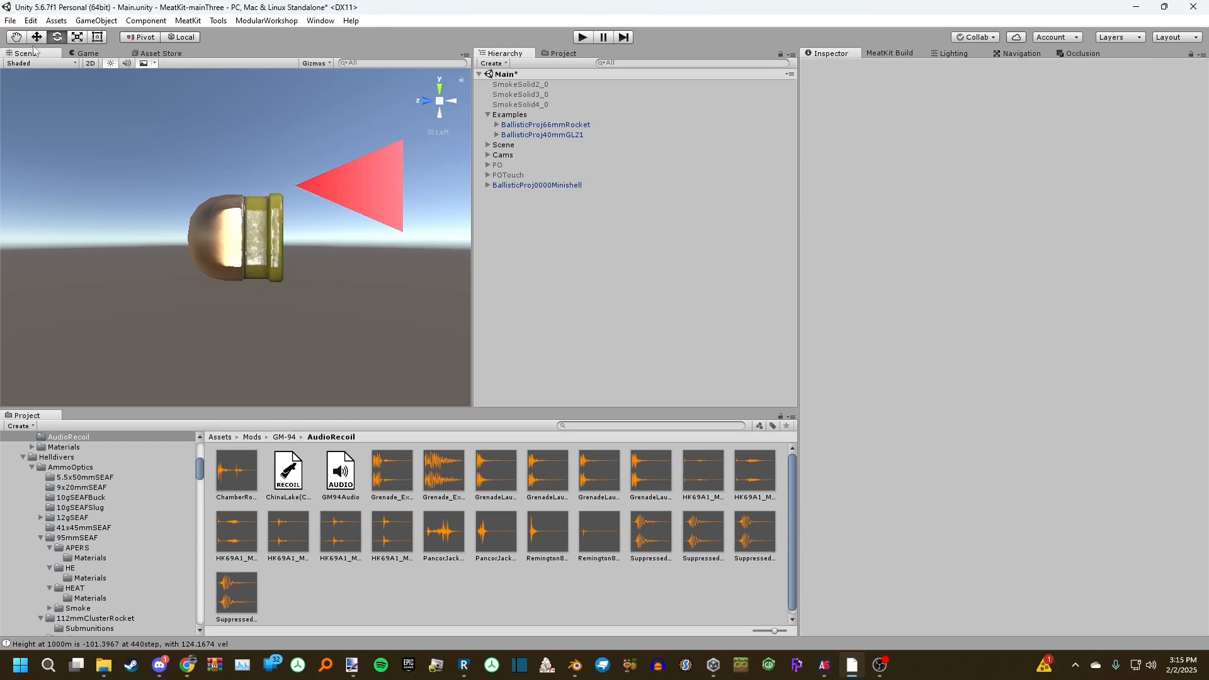
# Inspect BallisticProj0000Minishell in the scene and locate its source prefab
pyautogui.click(556, 185)
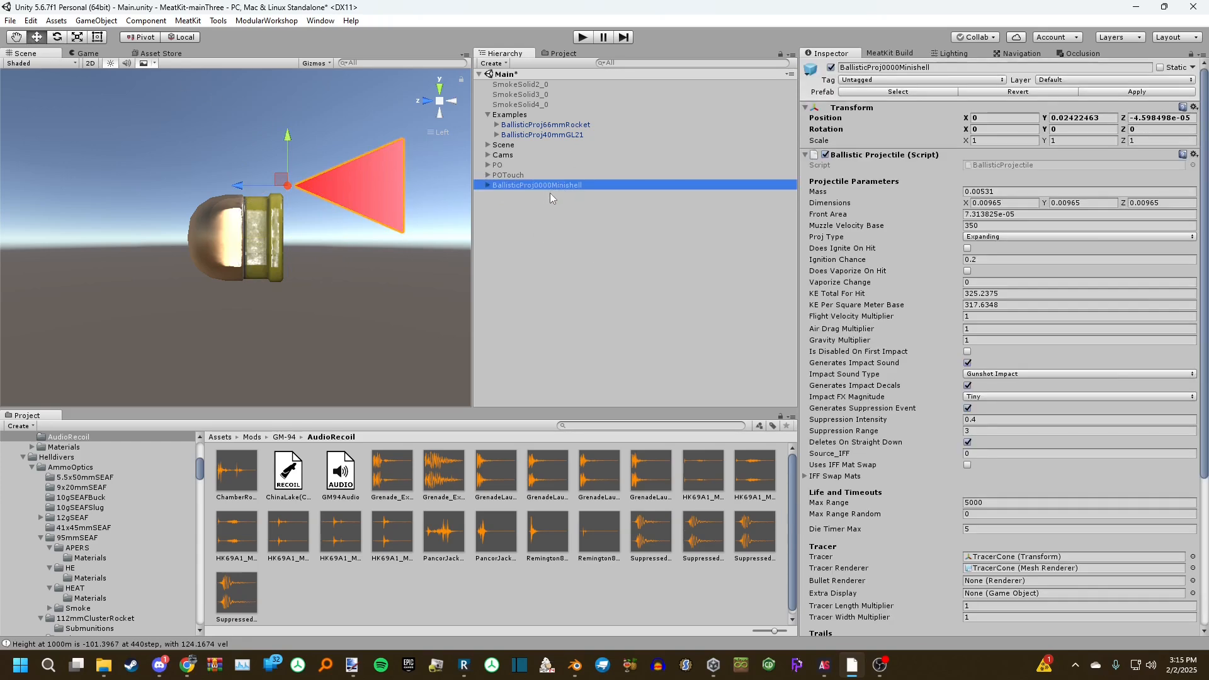
pyautogui.click(553, 251)
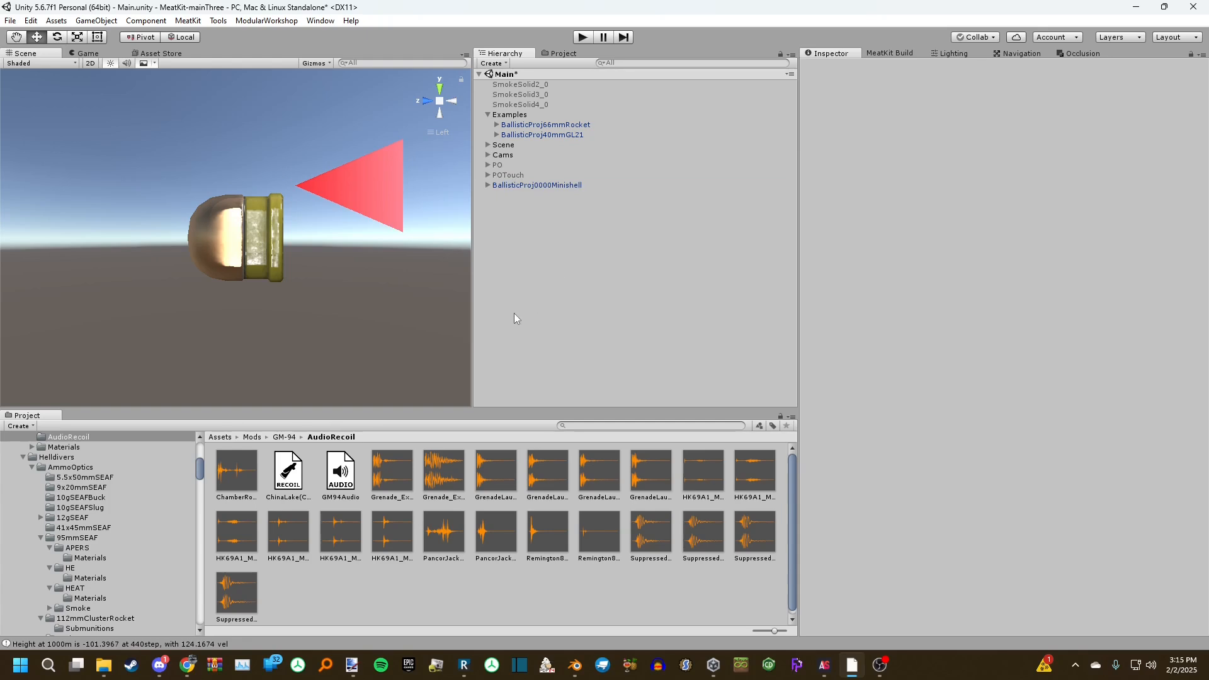
pyautogui.click(535, 186)
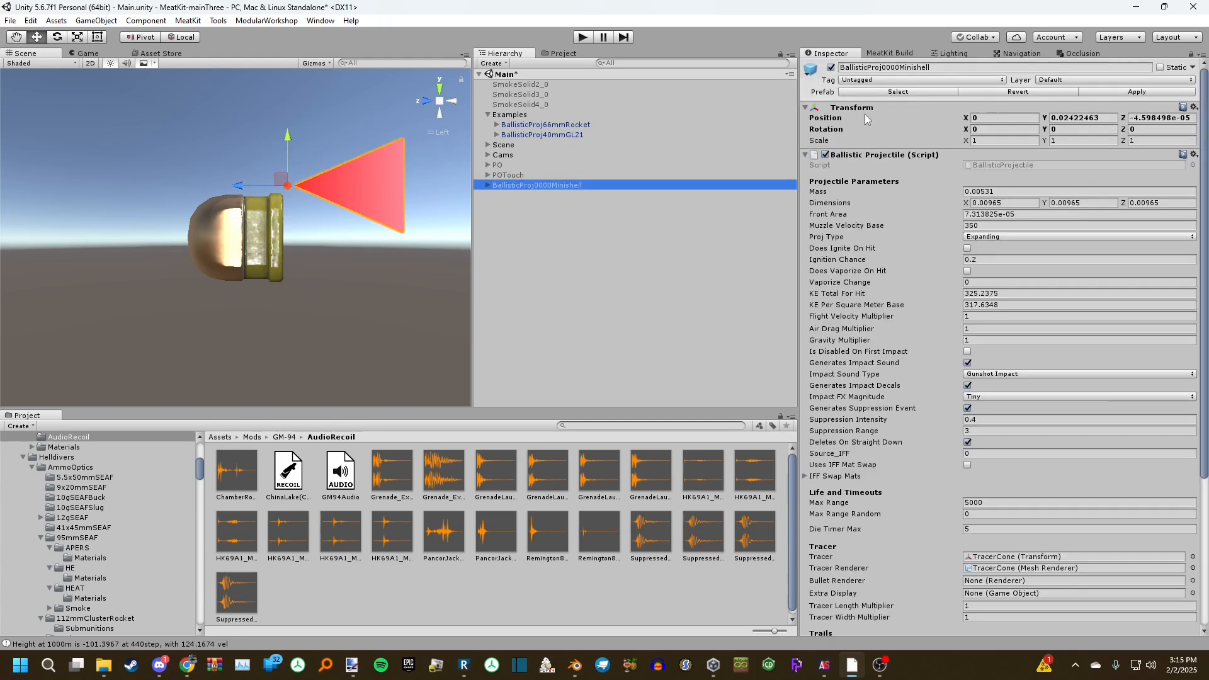
pyautogui.click(874, 95)
pyautogui.click(550, 529)
# Browse to the PixelGunPack Ammo folder, enlarge the asset browser and look into the Harpoon folder
pyautogui.click(252, 438)
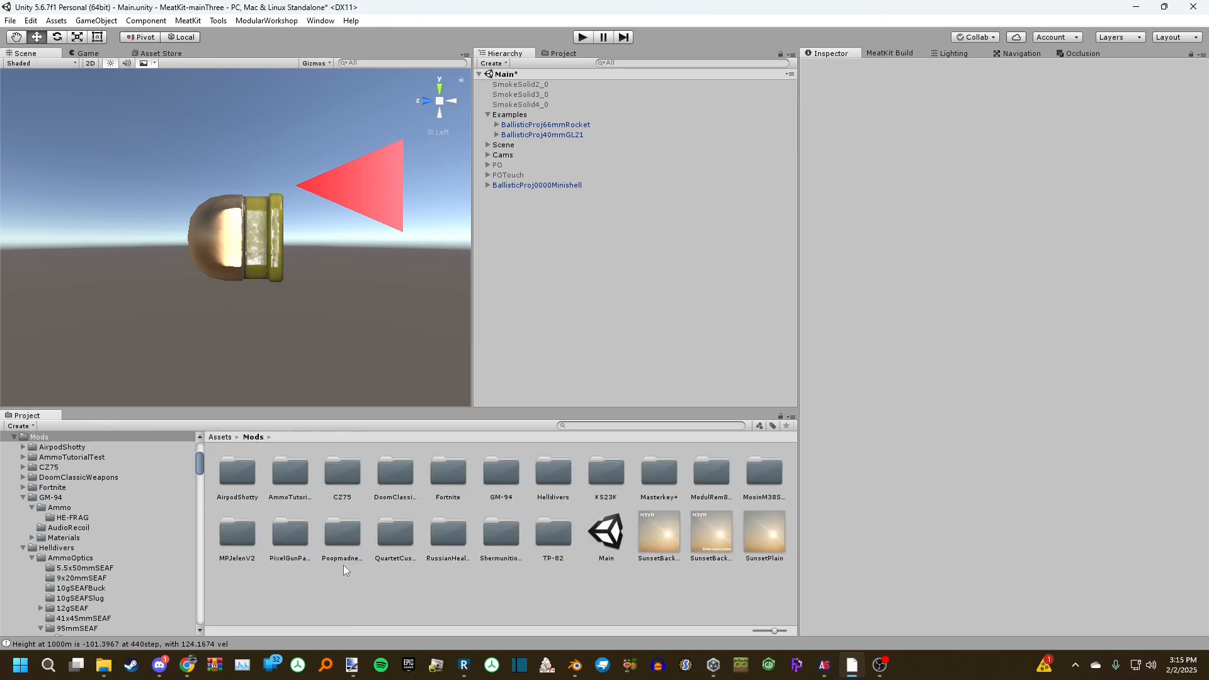
pyautogui.doubleClick(289, 535)
pyautogui.doubleClick(255, 491)
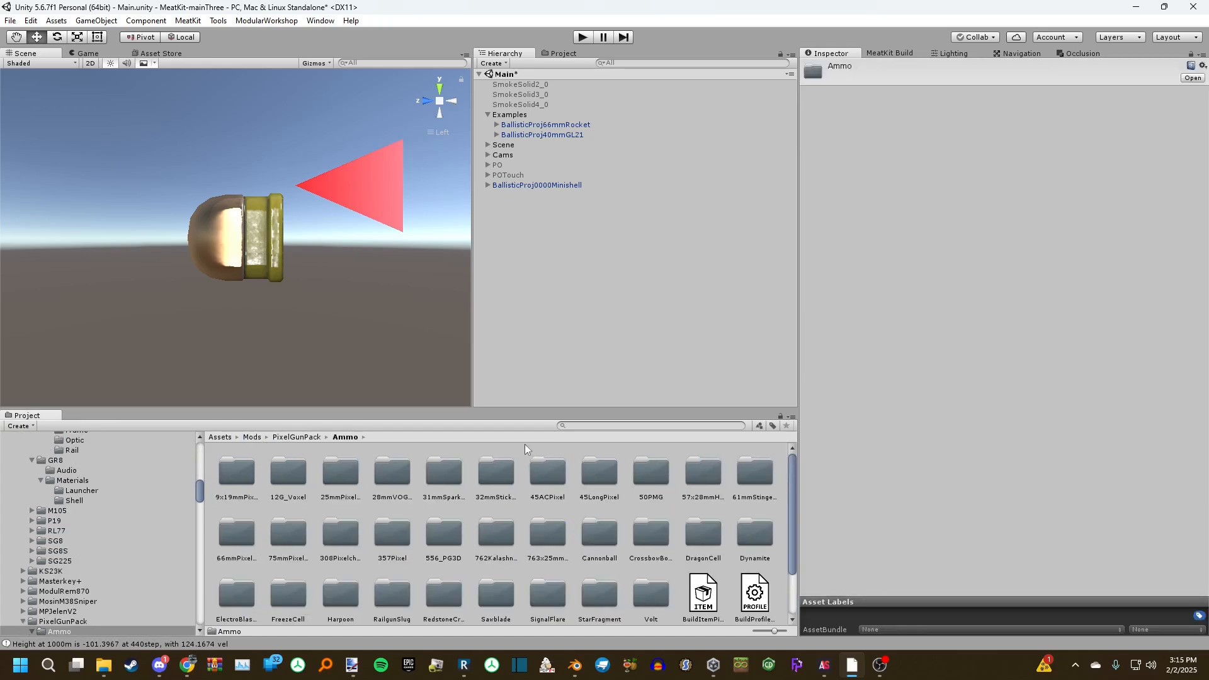
pyautogui.moveTo(508, 410); pyautogui.dragTo(513, 374)
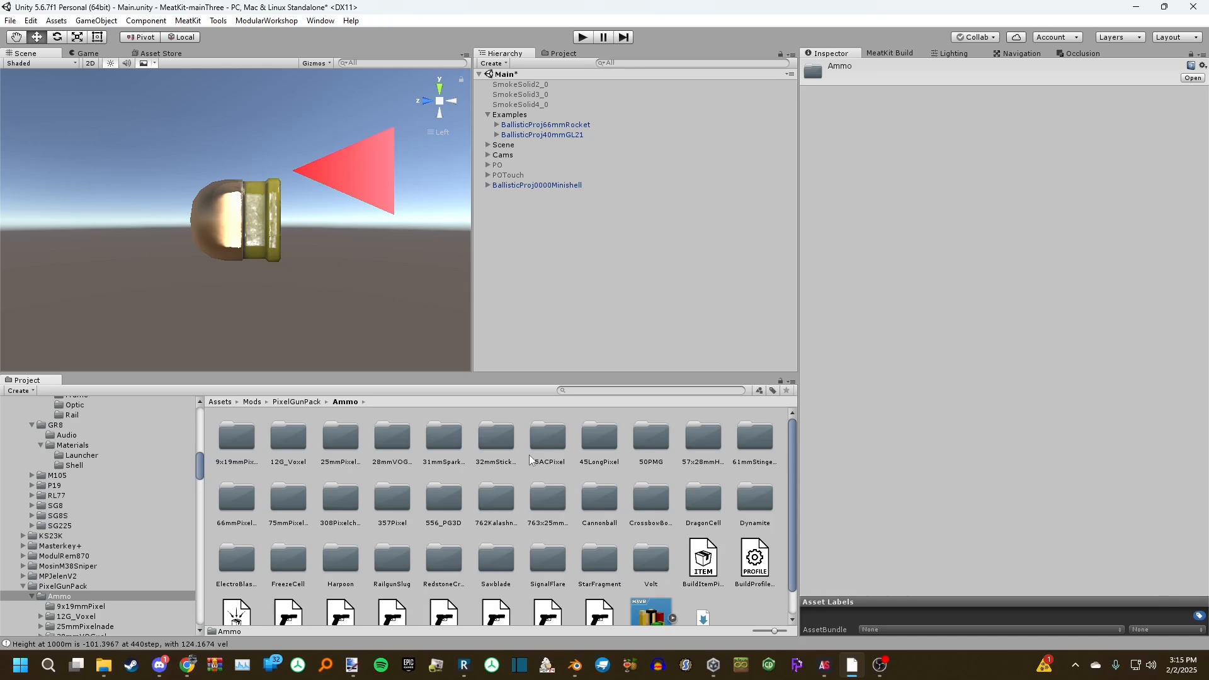
pyautogui.doubleClick(332, 561)
pyautogui.click(342, 403)
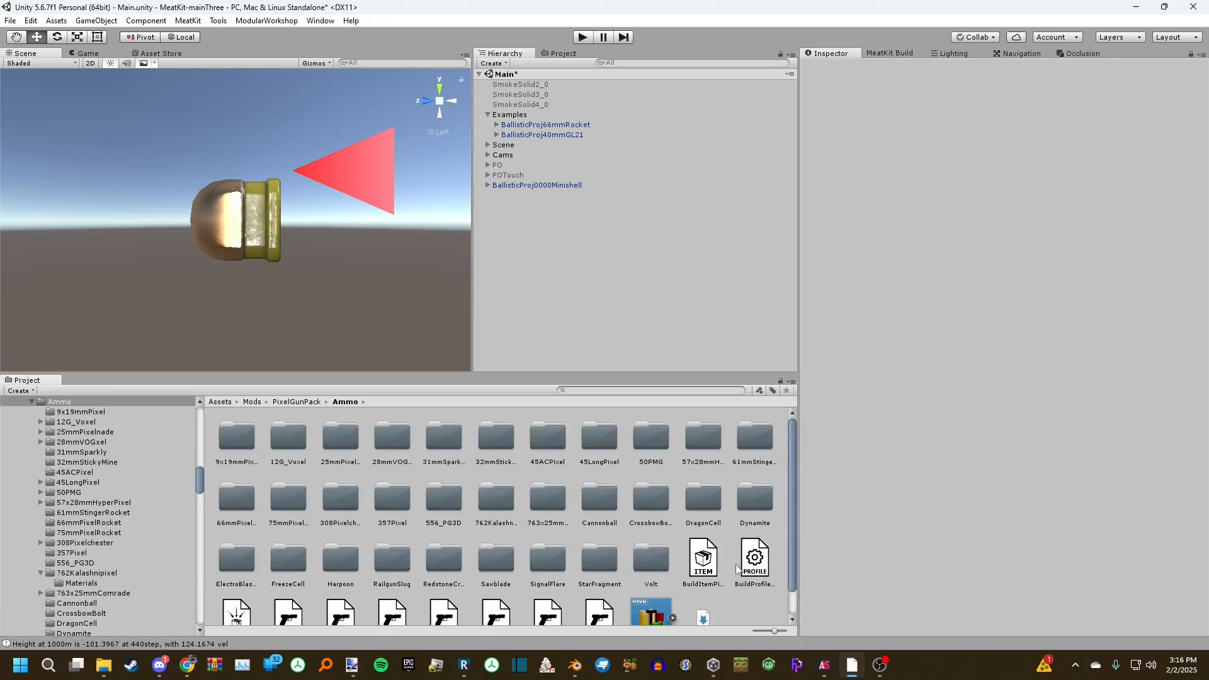
# Examine the Max Range and Submunitions settings of BallisticProjCrossbowBolt in the CrossbowBolt folder
pyautogui.click(637, 512)
pyautogui.click(270, 441)
pyautogui.click(242, 440)
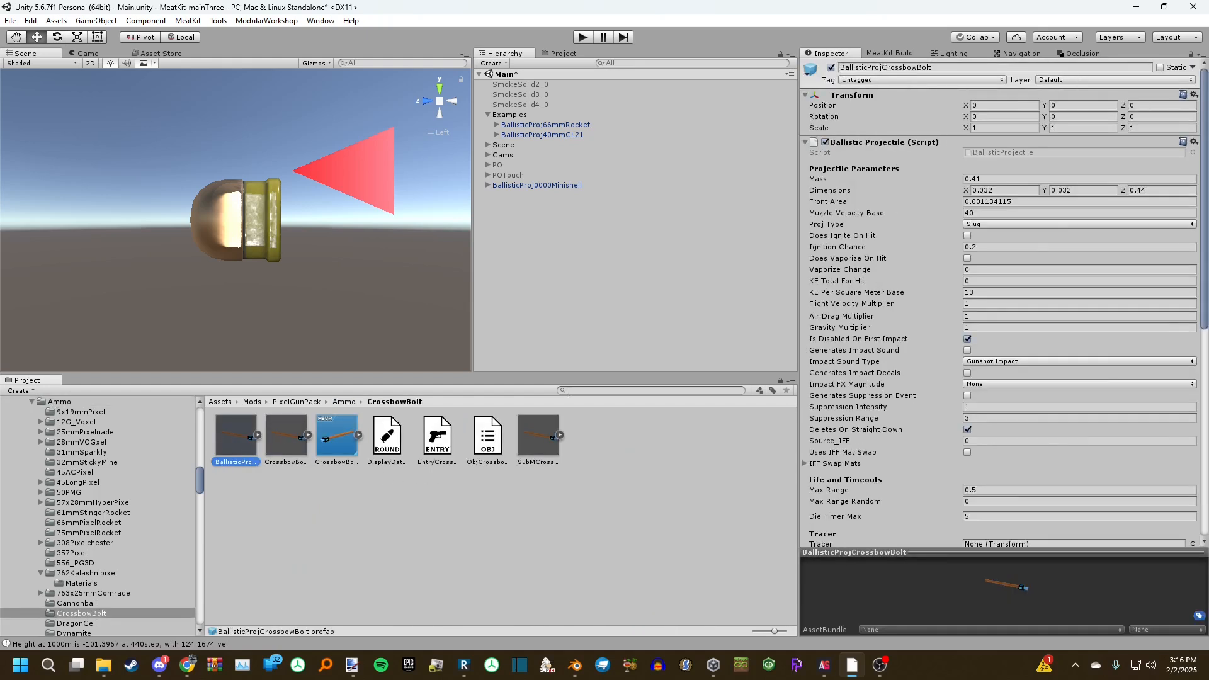
pyautogui.scroll(-3, 977, 380)
pyautogui.click(955, 376)
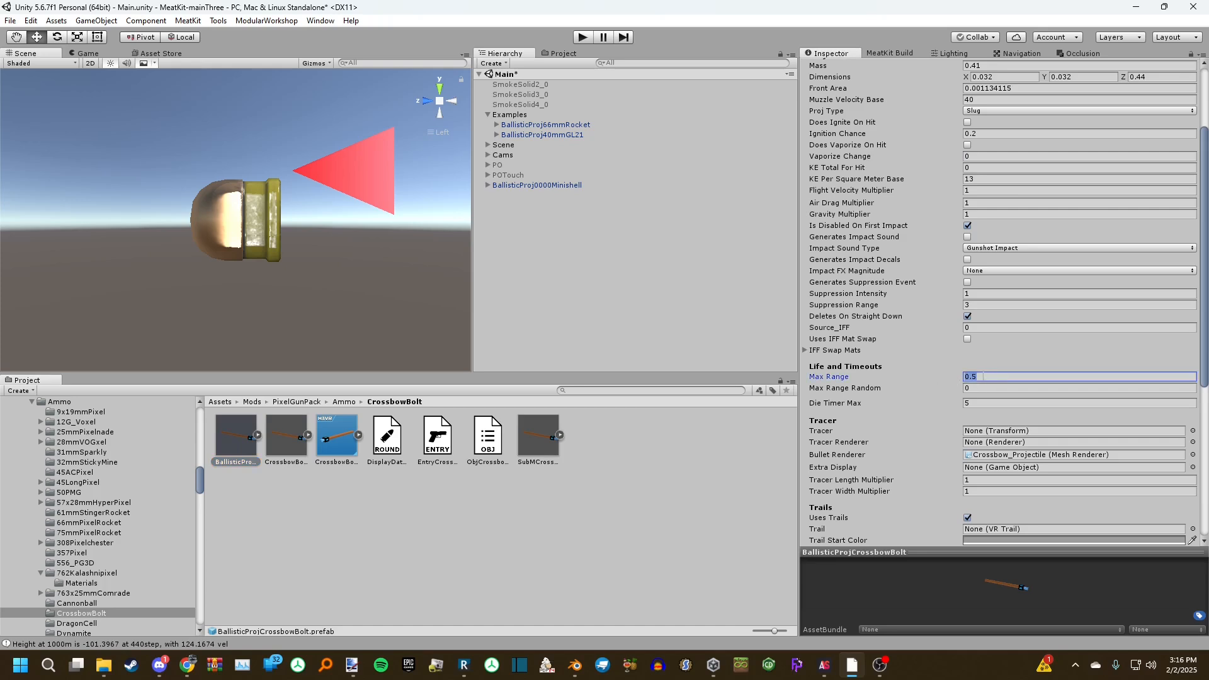
pyautogui.click(983, 377)
pyautogui.scroll(-8, 995, 381)
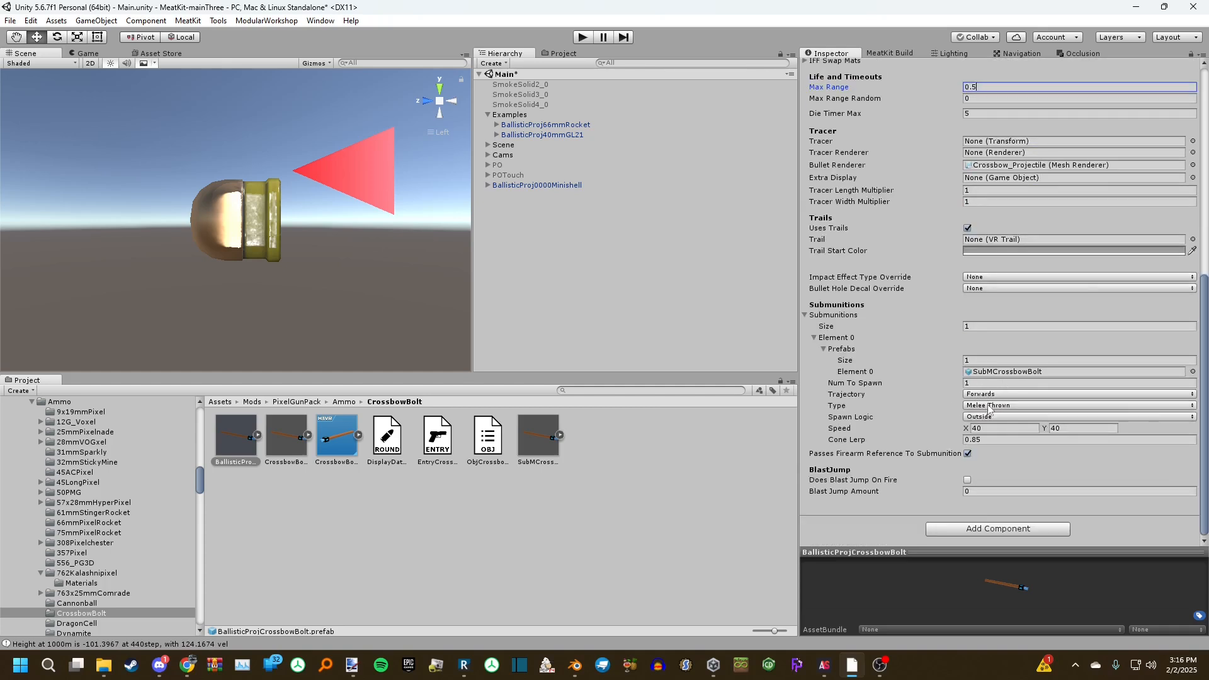
# Locate the SubMCrossbowBolt submunition prefab and place an instance of it in the scene
pyautogui.click(1018, 373)
pyautogui.click(539, 436)
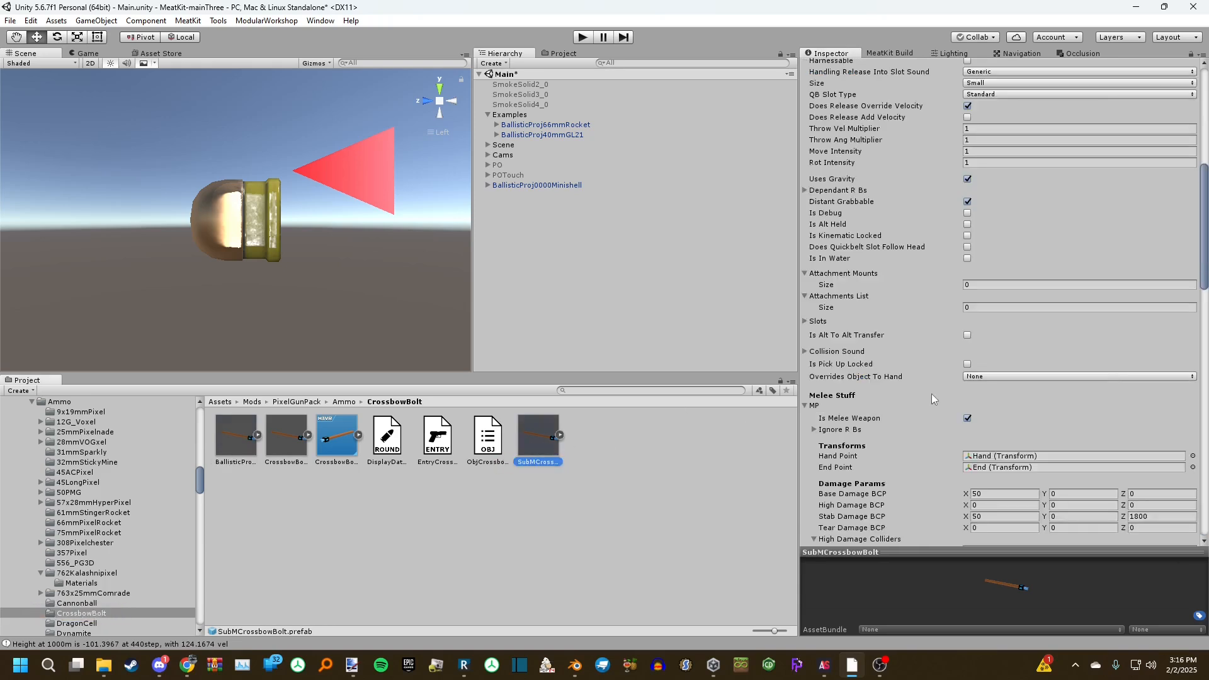
pyautogui.scroll(15, 931, 394)
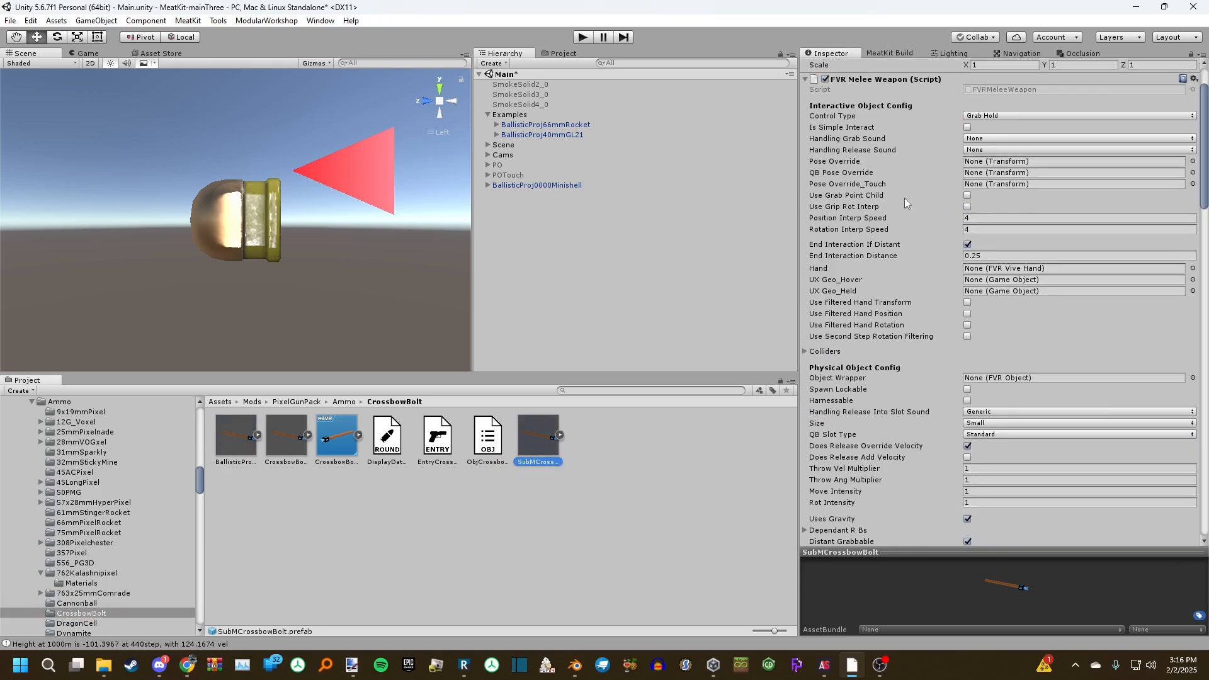
pyautogui.moveTo(544, 430); pyautogui.dragTo(518, 207)
pyautogui.moveTo(338, 228); pyautogui.dragTo(545, 254, button='middle')
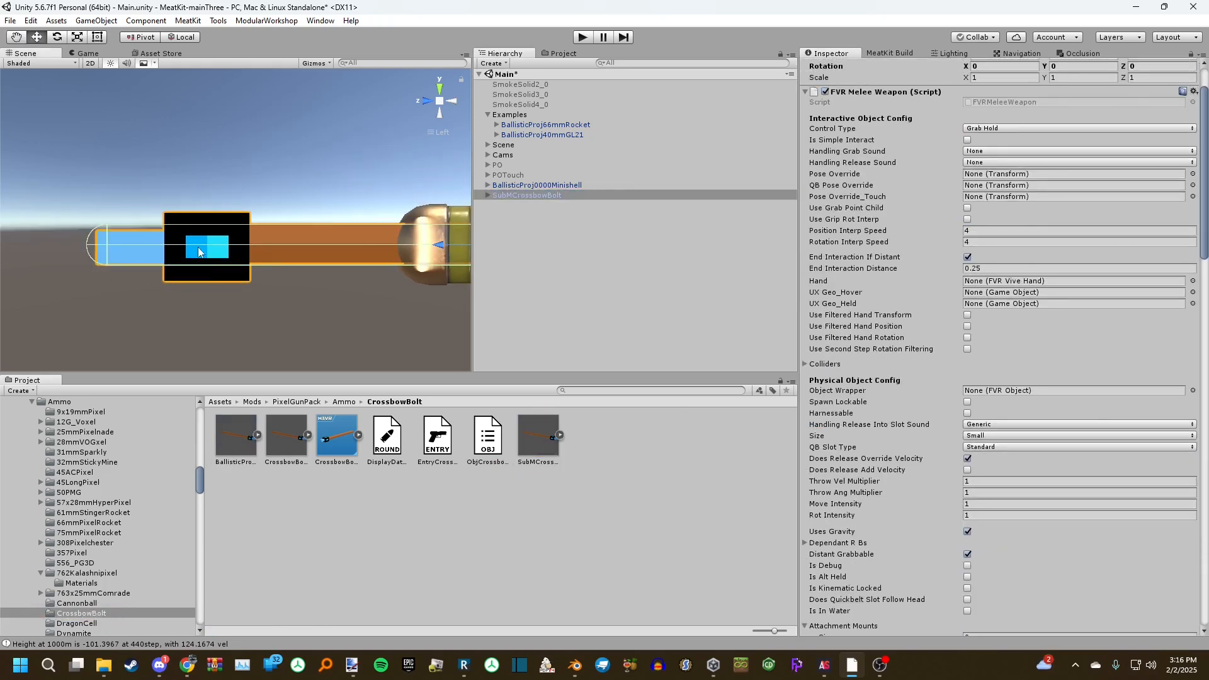
# Examine the melee damage, thrown, Rigidbody, audio impact and Kill After settings of SubMCrossbowBolt
pyautogui.scroll(-15, 1015, 376)
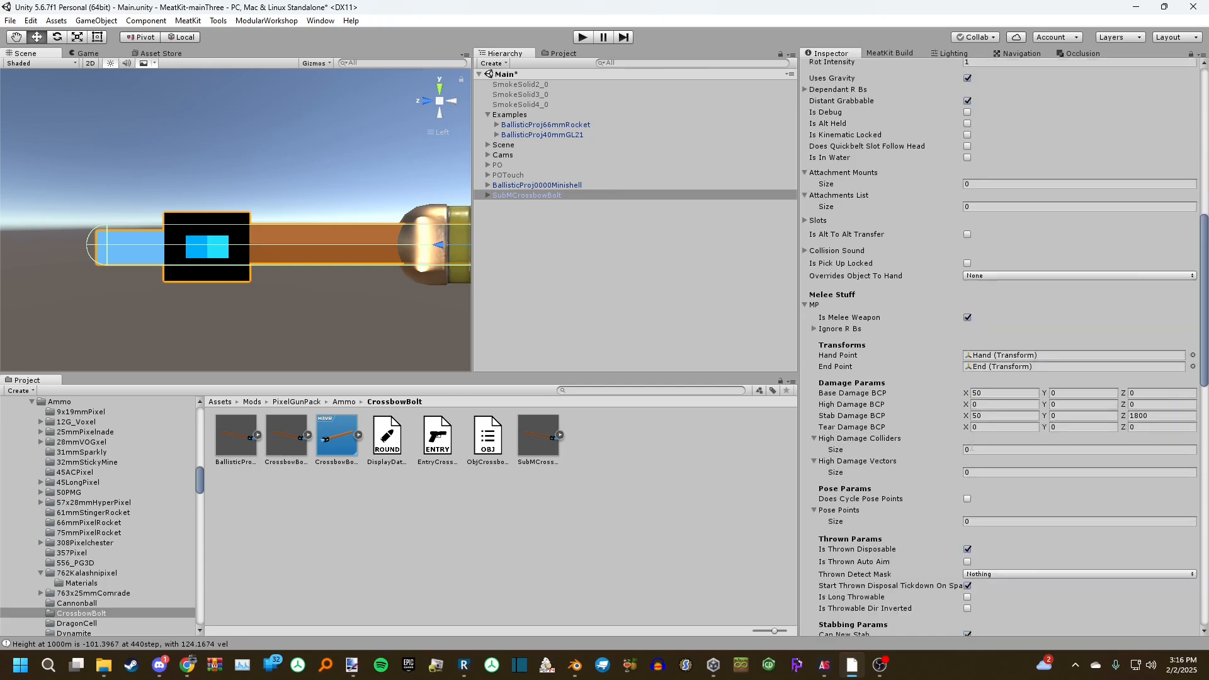
pyautogui.scroll(-15, 968, 453)
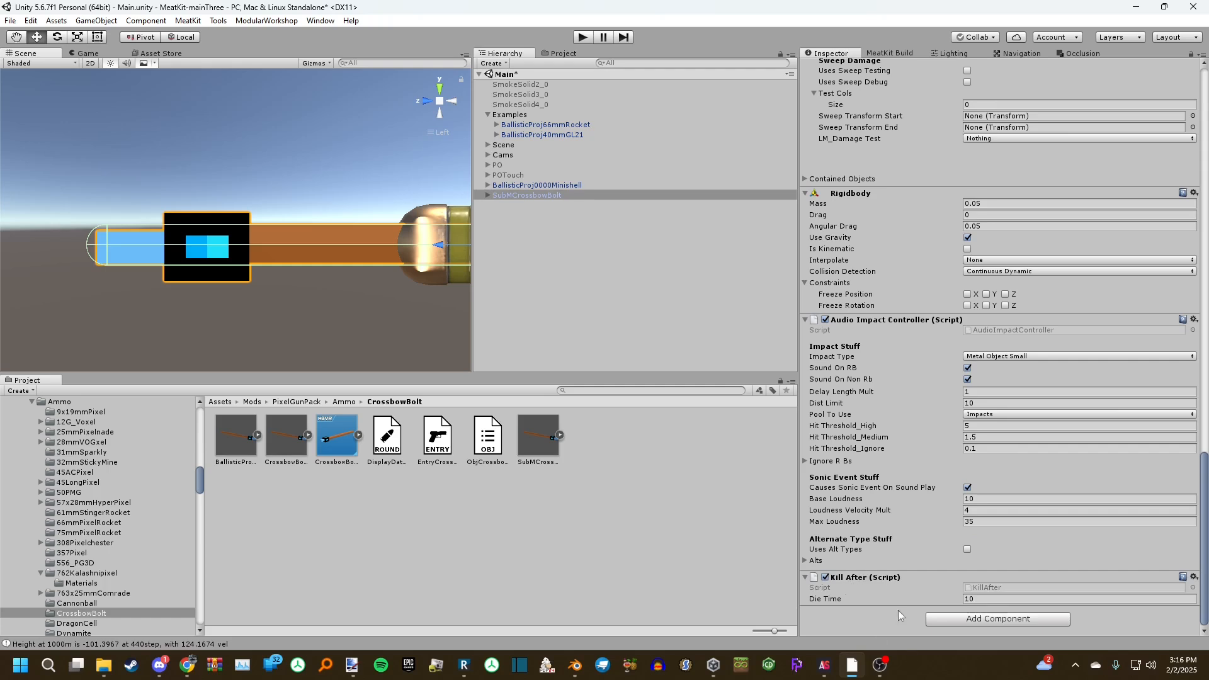
pyautogui.click(513, 196)
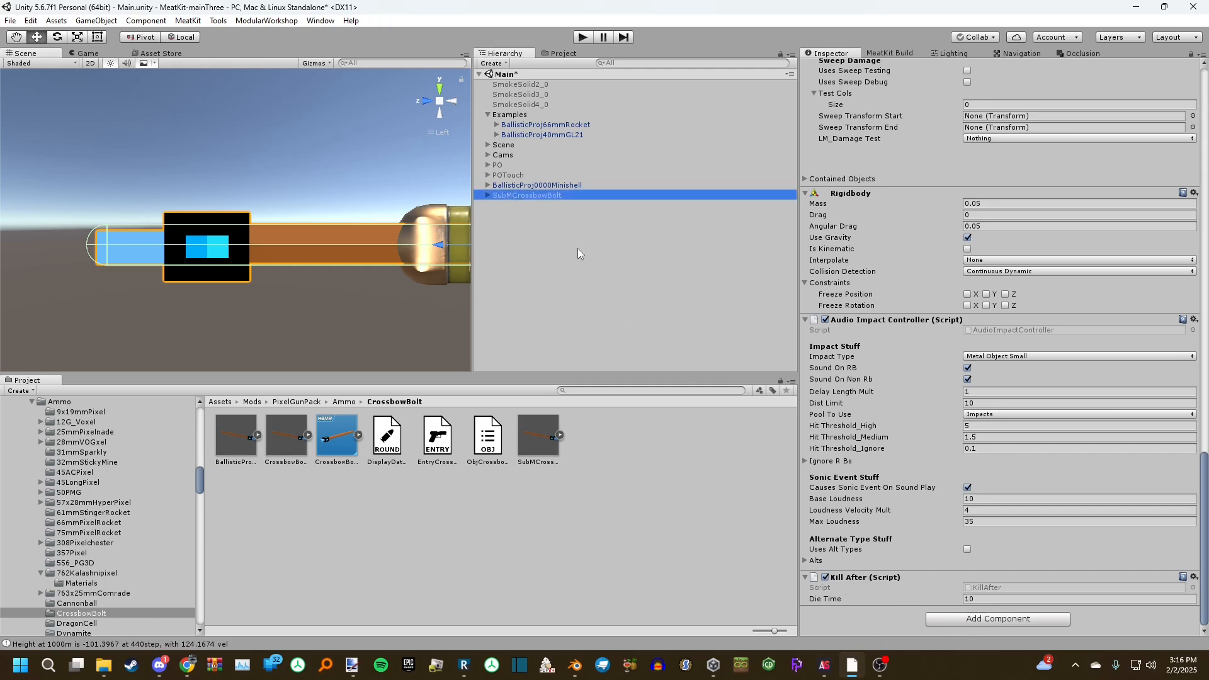
# Delete the SubMCrossbowBolt instance from the scene
pyautogui.press('Delete')
pyautogui.moveTo(459, 230); pyautogui.dragTo(288, 230, button='middle')
pyautogui.scroll(-2, 288, 229)
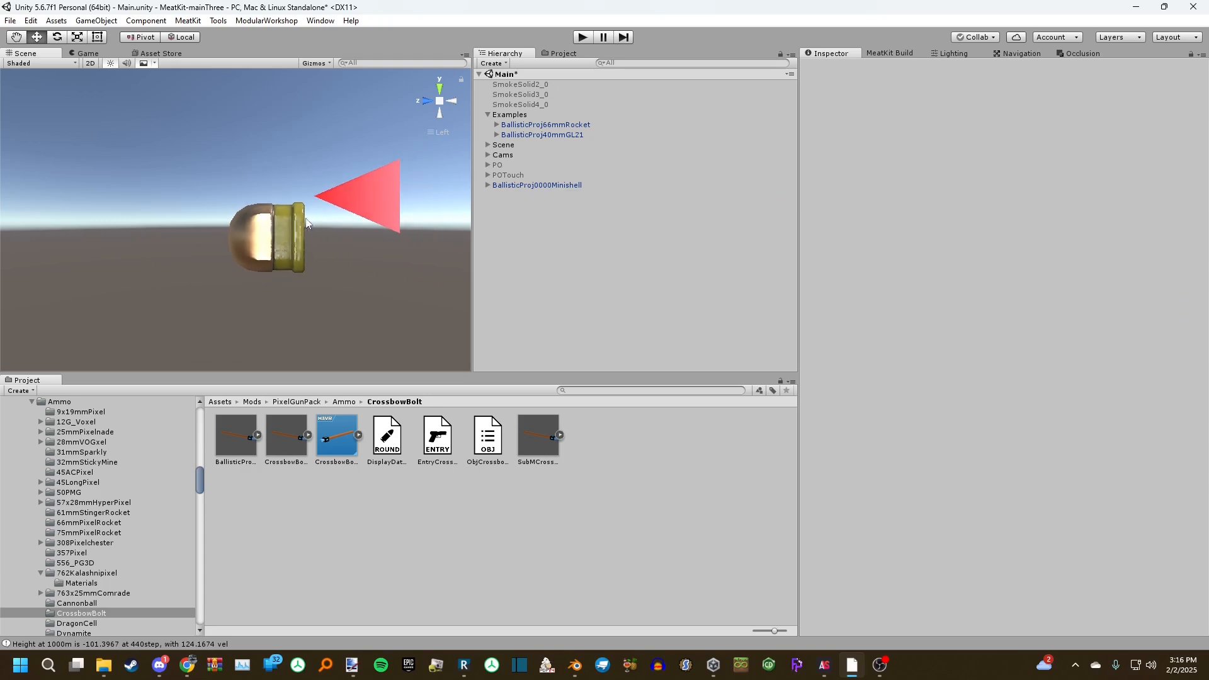
# Deactivate the Examples group of projectiles and collapse it in the hierarchy
pyautogui.click(497, 115)
pyautogui.click(826, 68)
pyautogui.click(570, 271)
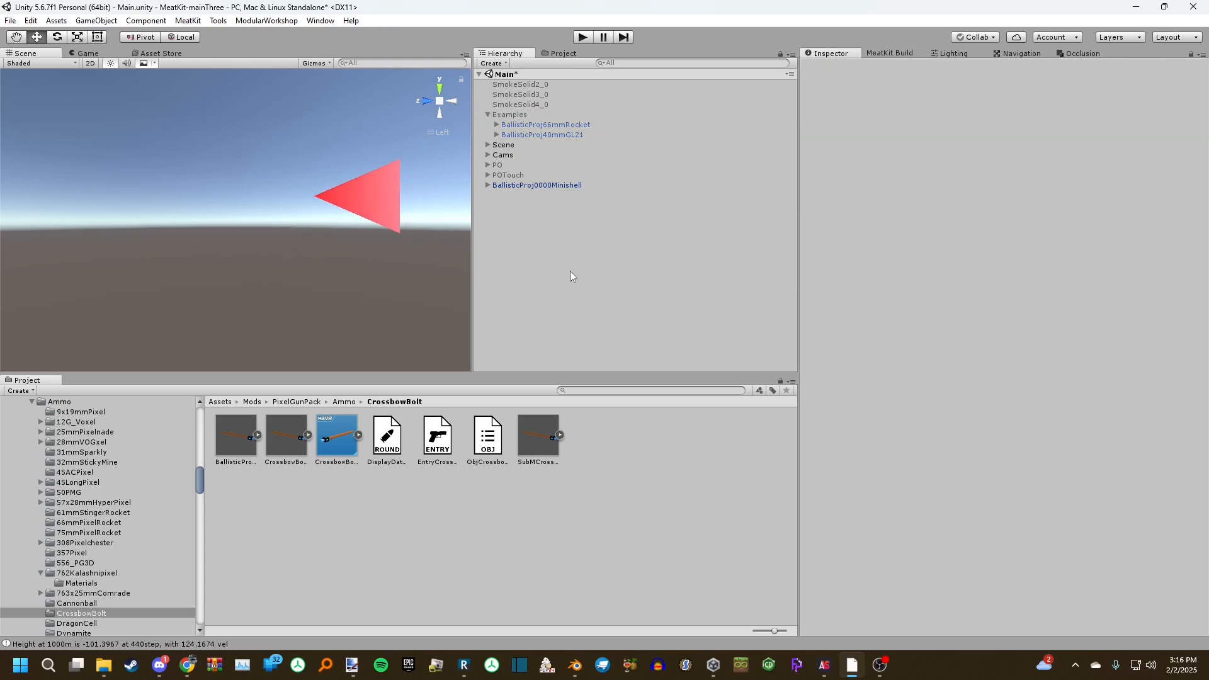
pyautogui.click(488, 115)
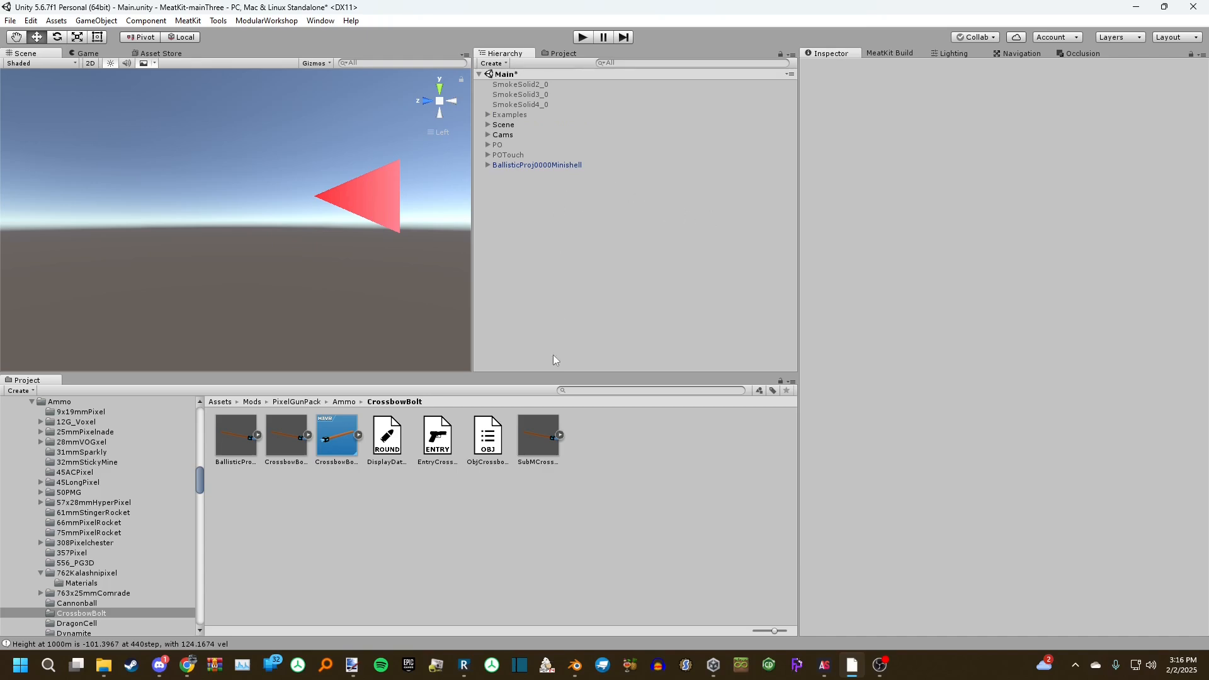
# Look over the BallisticProjCrossbowBolt and SubMCrossbowBolt prefabs in the CrossbowBolt folder
pyautogui.click(242, 464)
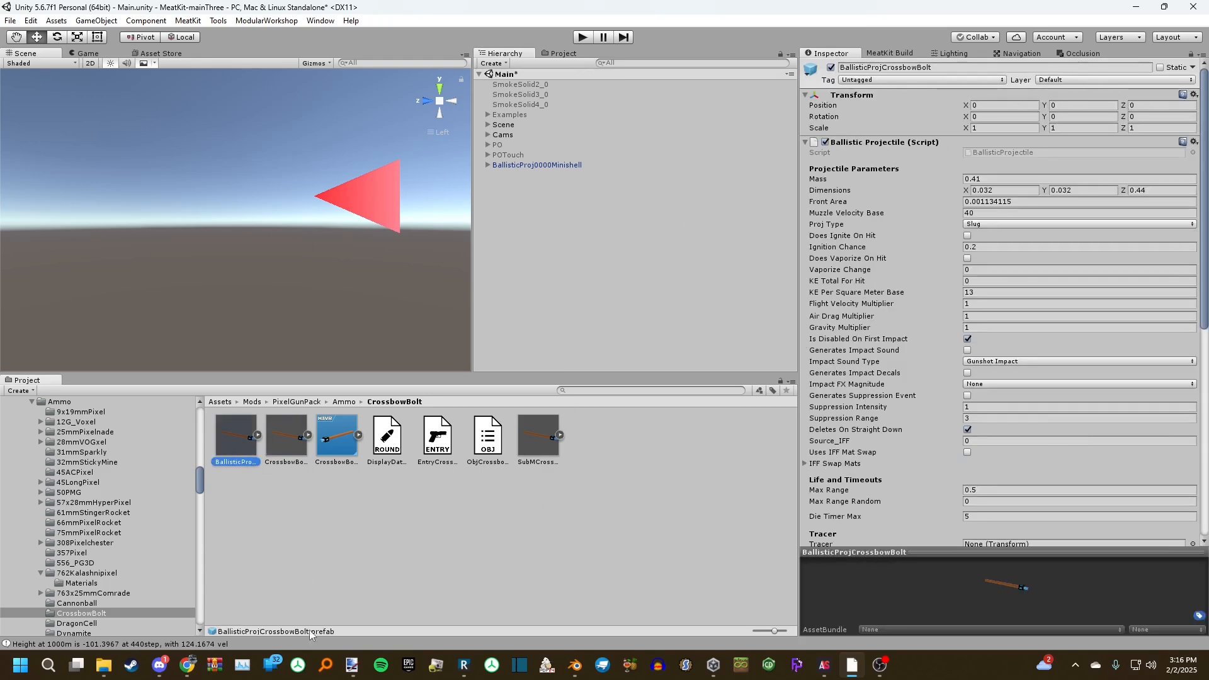
pyautogui.click(291, 448)
pyautogui.click(234, 444)
pyautogui.click(552, 436)
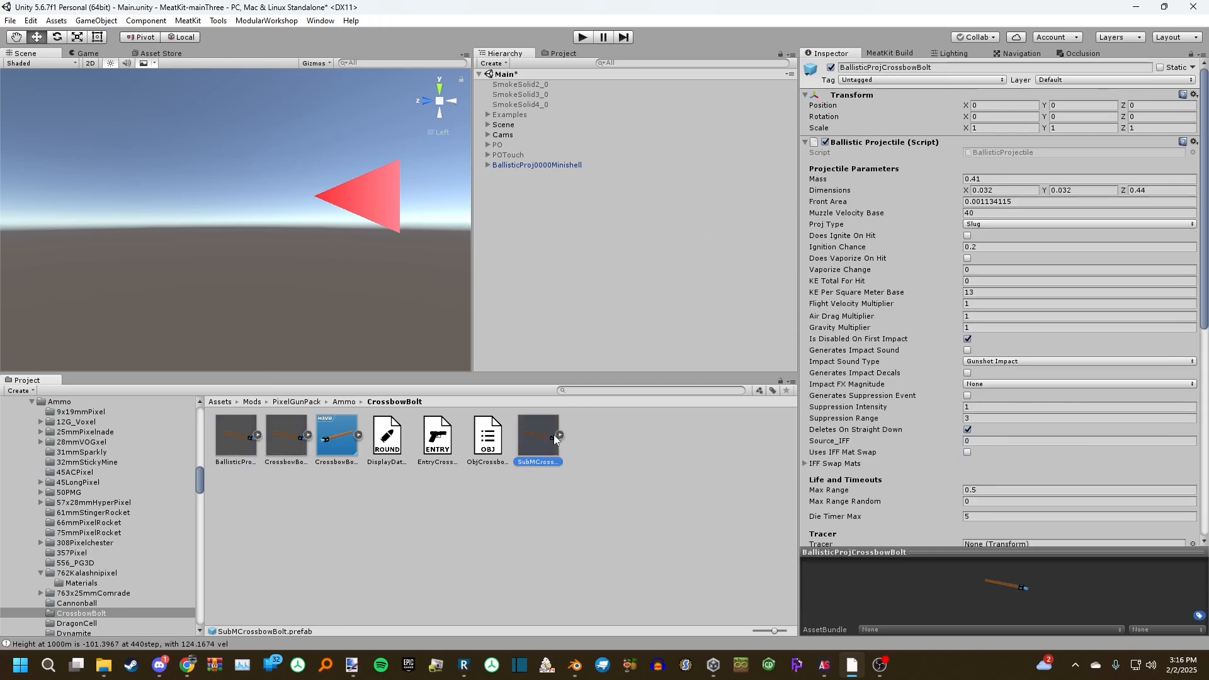
pyautogui.click(706, 465)
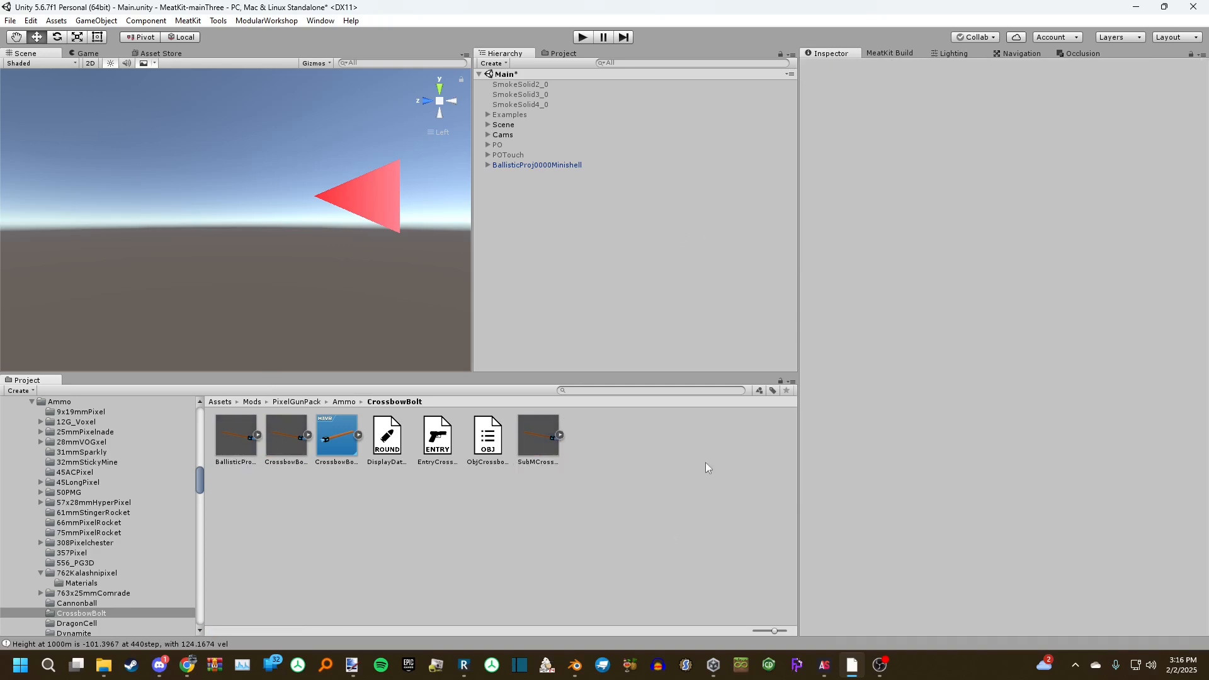
# Locate the source prefab of BallisticProj0000Minishell in the AmmoTutorialTest folder
pyautogui.click(557, 170)
pyautogui.click(896, 92)
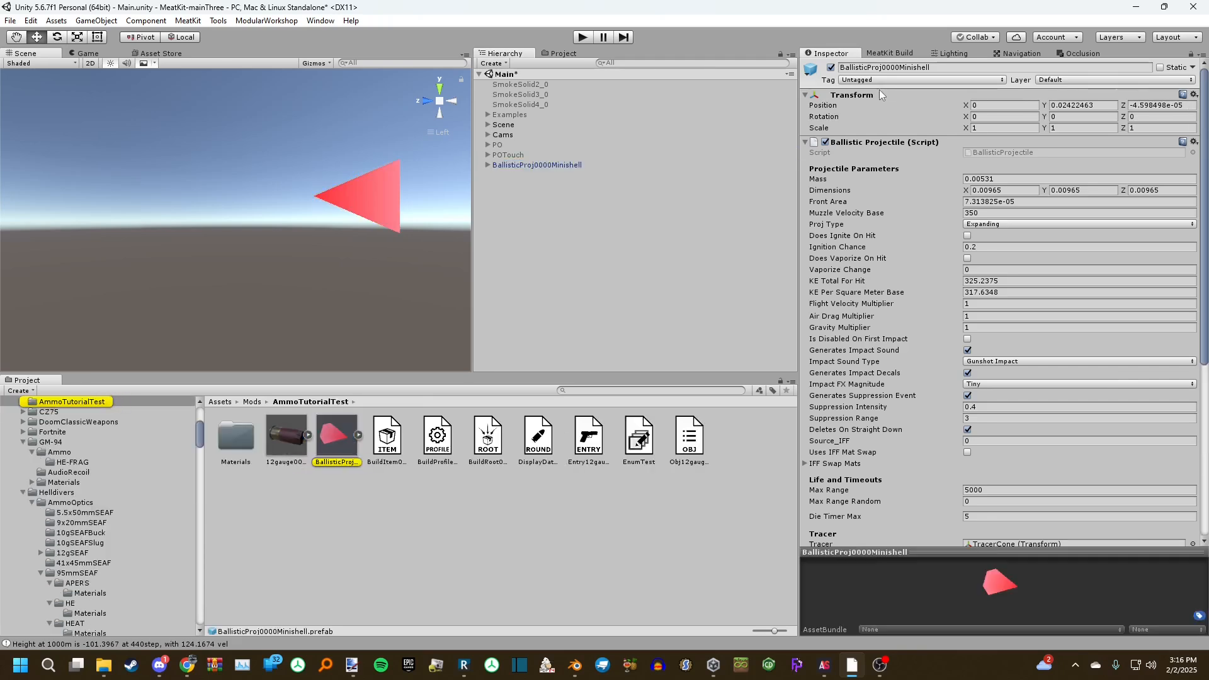
pyautogui.click(418, 501)
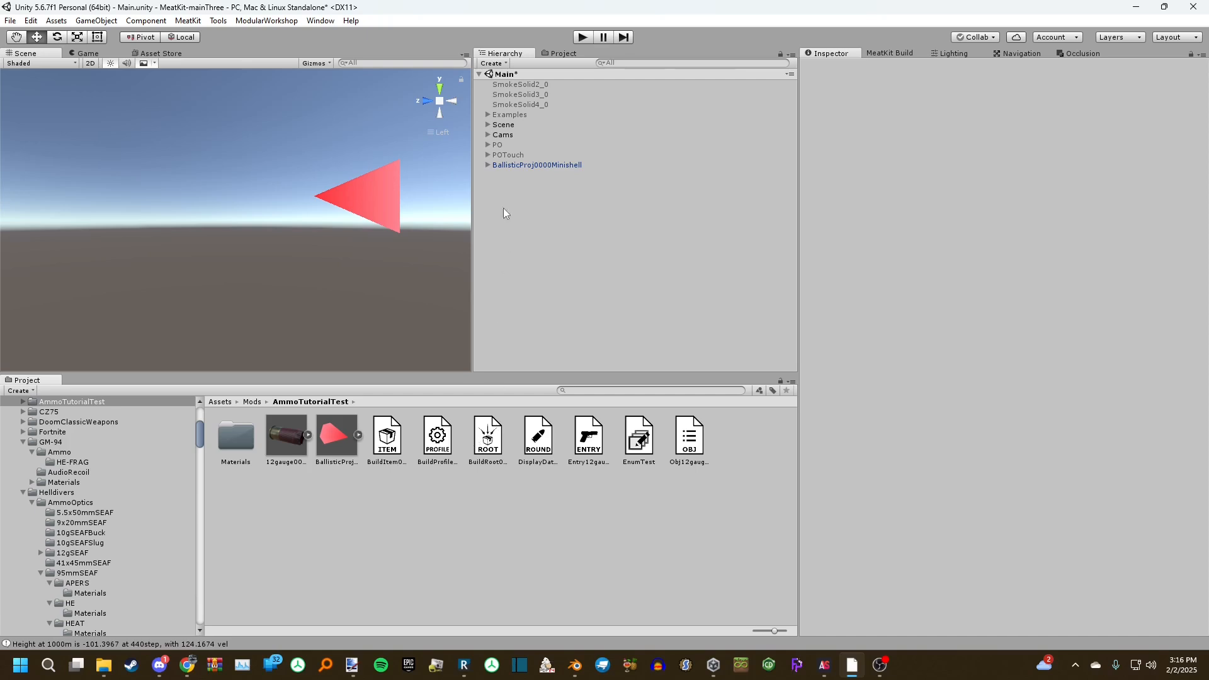
# Examine the projectile, tracer, trail and submunition settings of BallisticProj0000Minishell
pyautogui.click(550, 166)
pyautogui.scroll(-6, 1001, 284)
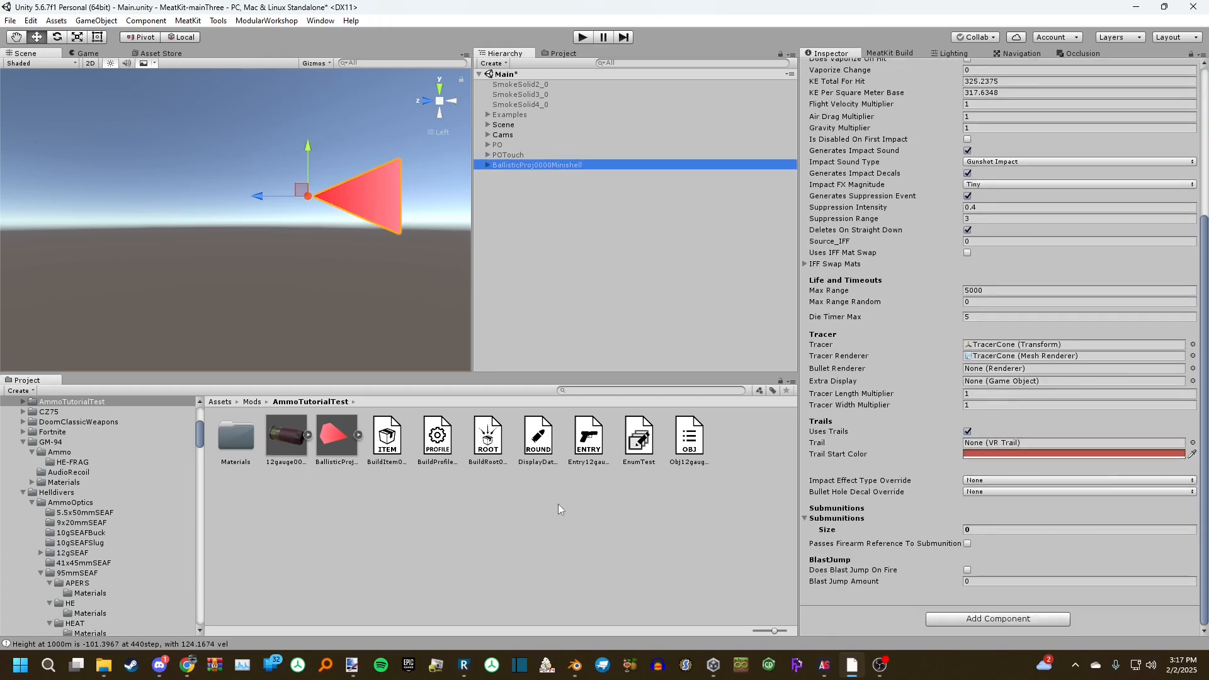
pyautogui.scroll(5, 881, 541)
pyautogui.scroll(-5, 878, 539)
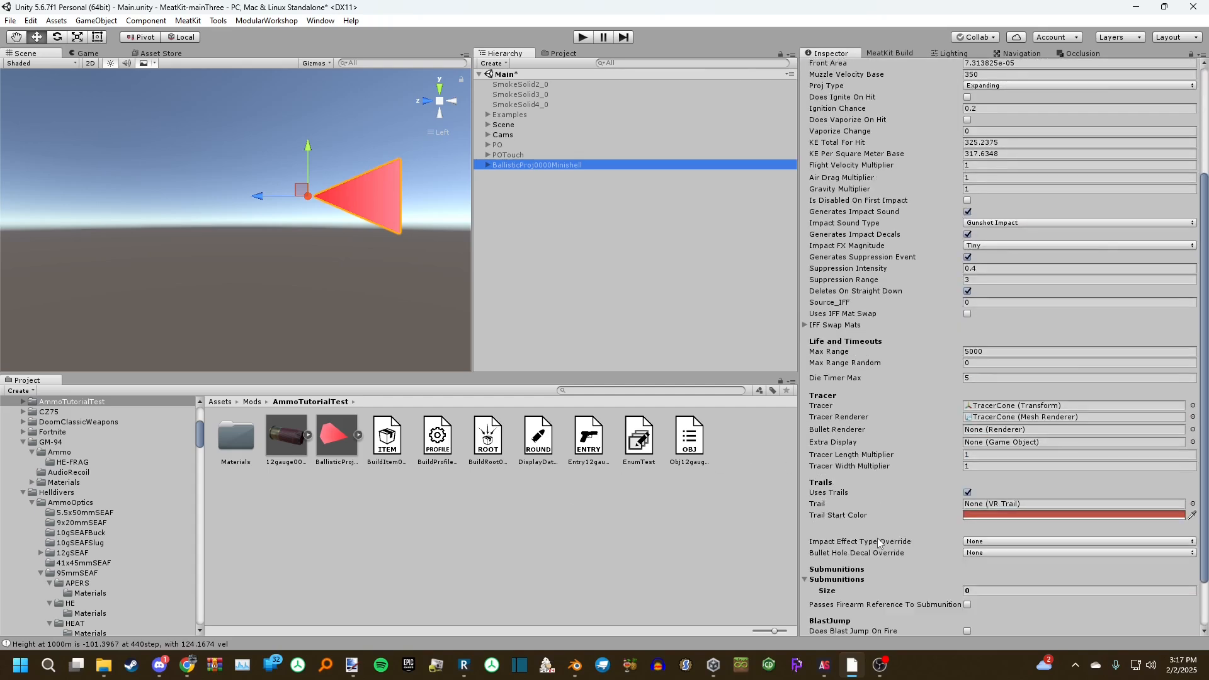
pyautogui.click(527, 511)
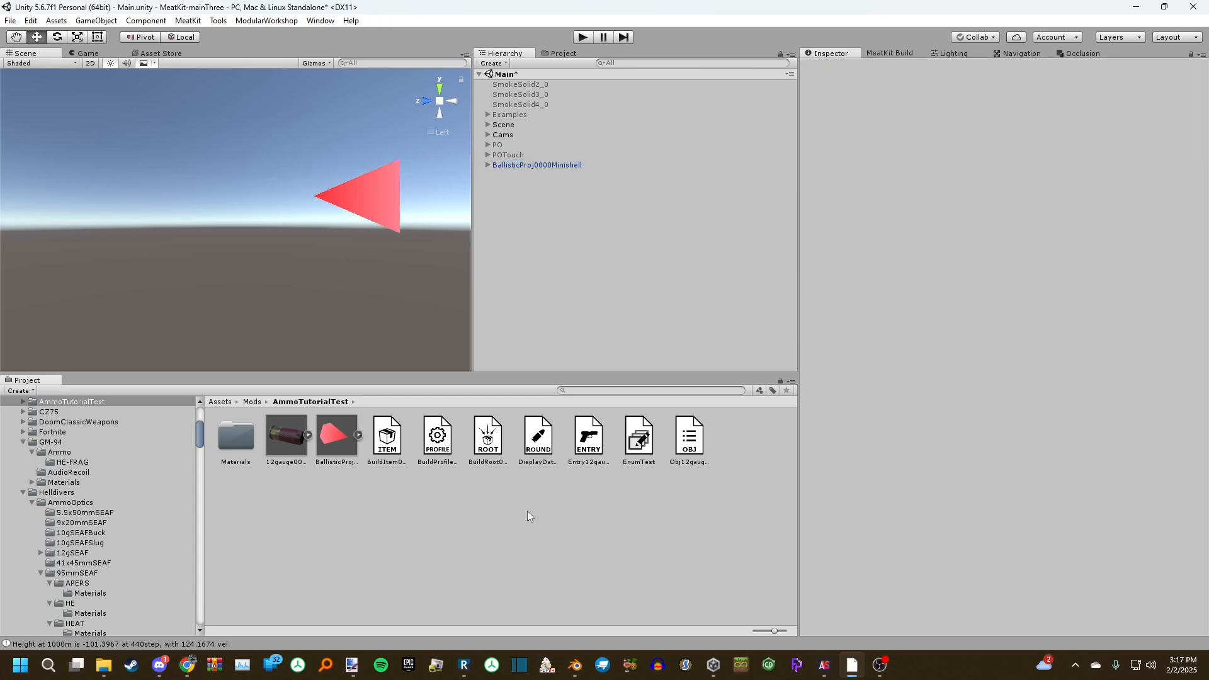
# Review the minishell's build profile, build root, build item, round display data and FVR object assets
pyautogui.click(531, 461)
pyautogui.click(451, 460)
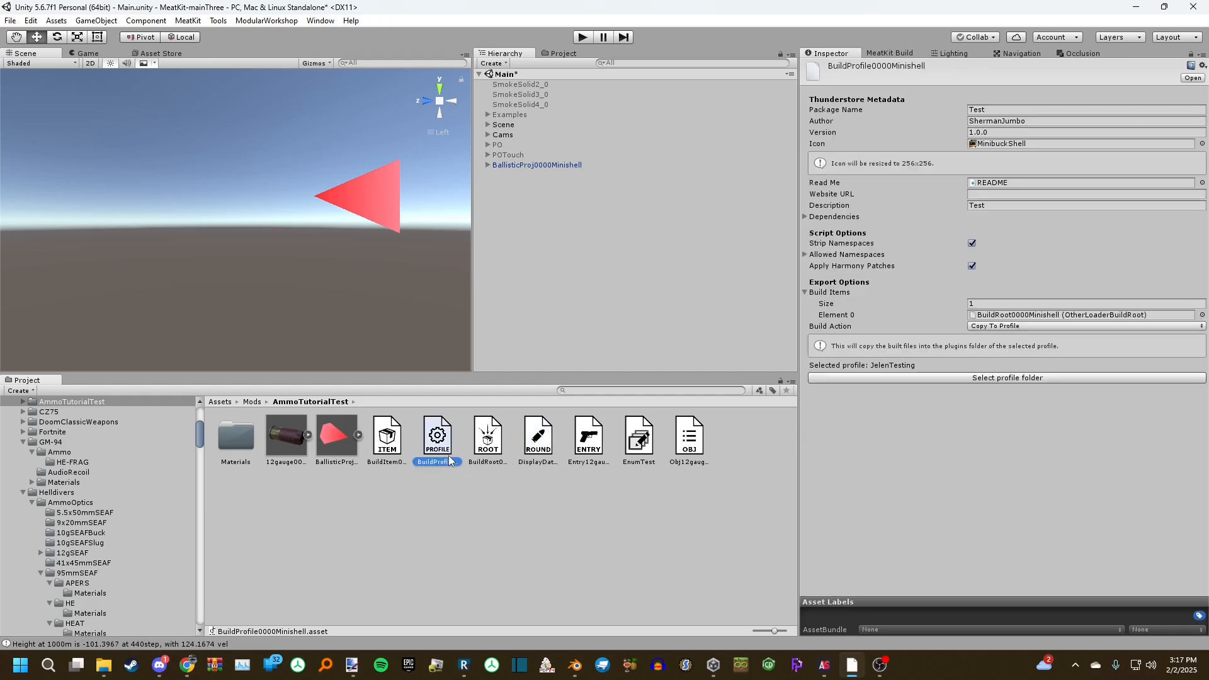
pyautogui.click(488, 440)
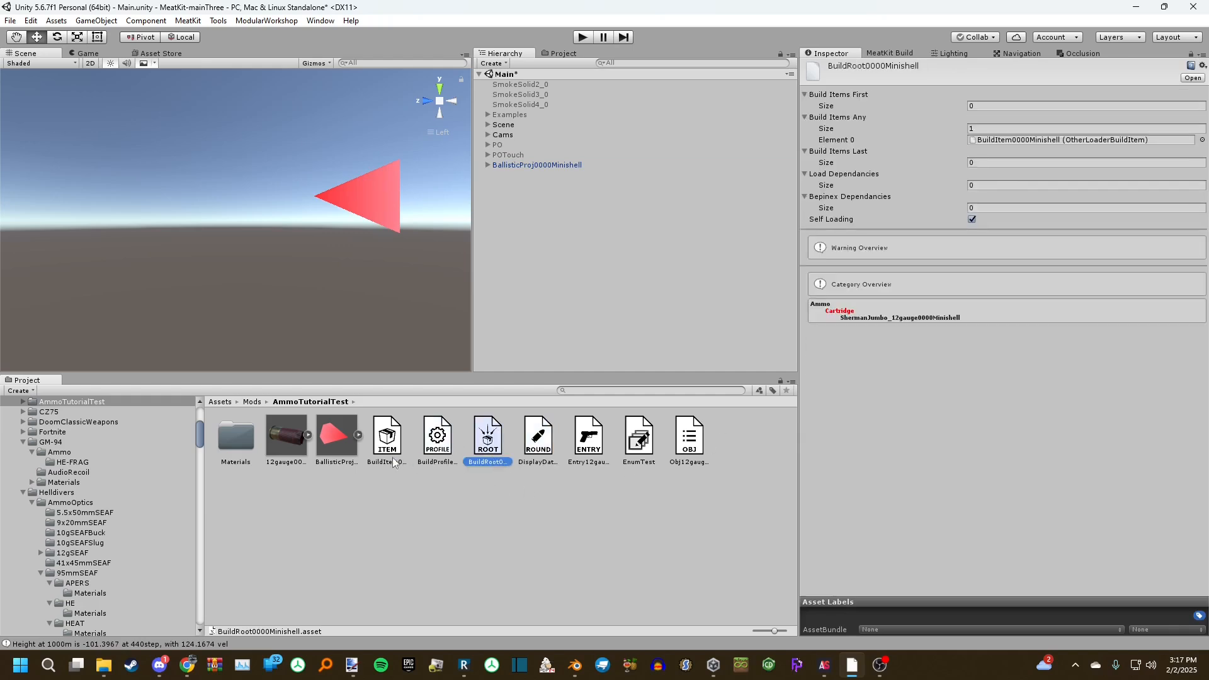
pyautogui.click(391, 454)
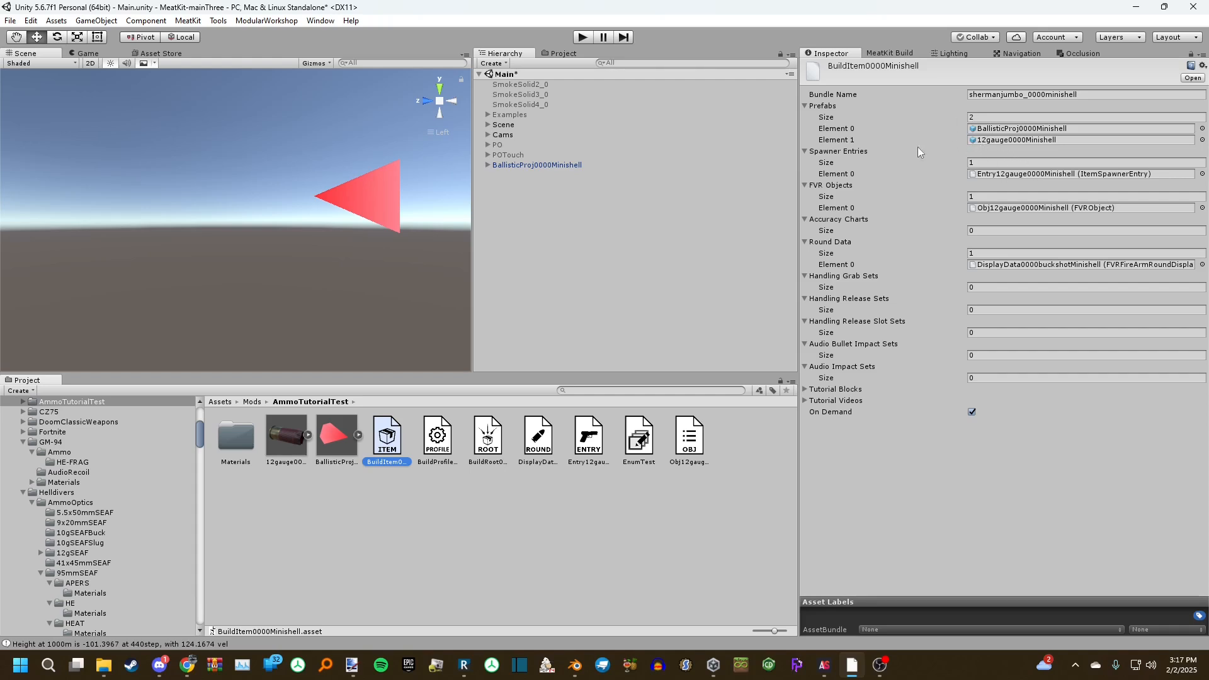
pyautogui.click(537, 441)
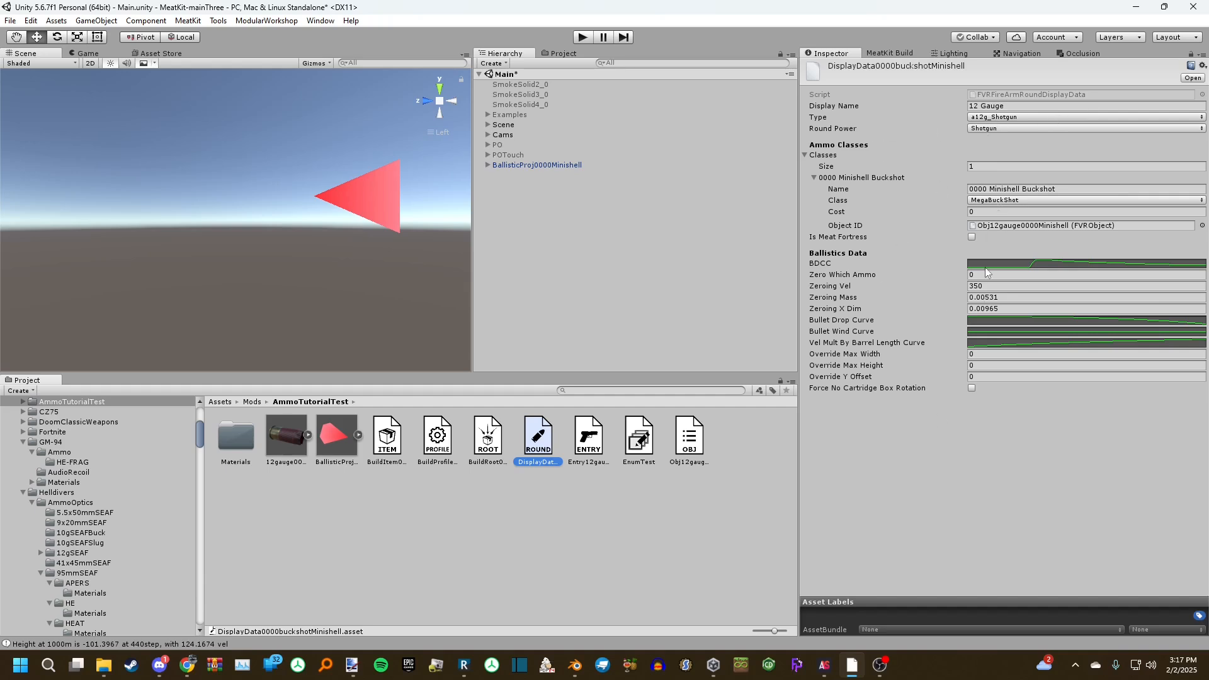
pyautogui.click(701, 478)
pyautogui.click(693, 443)
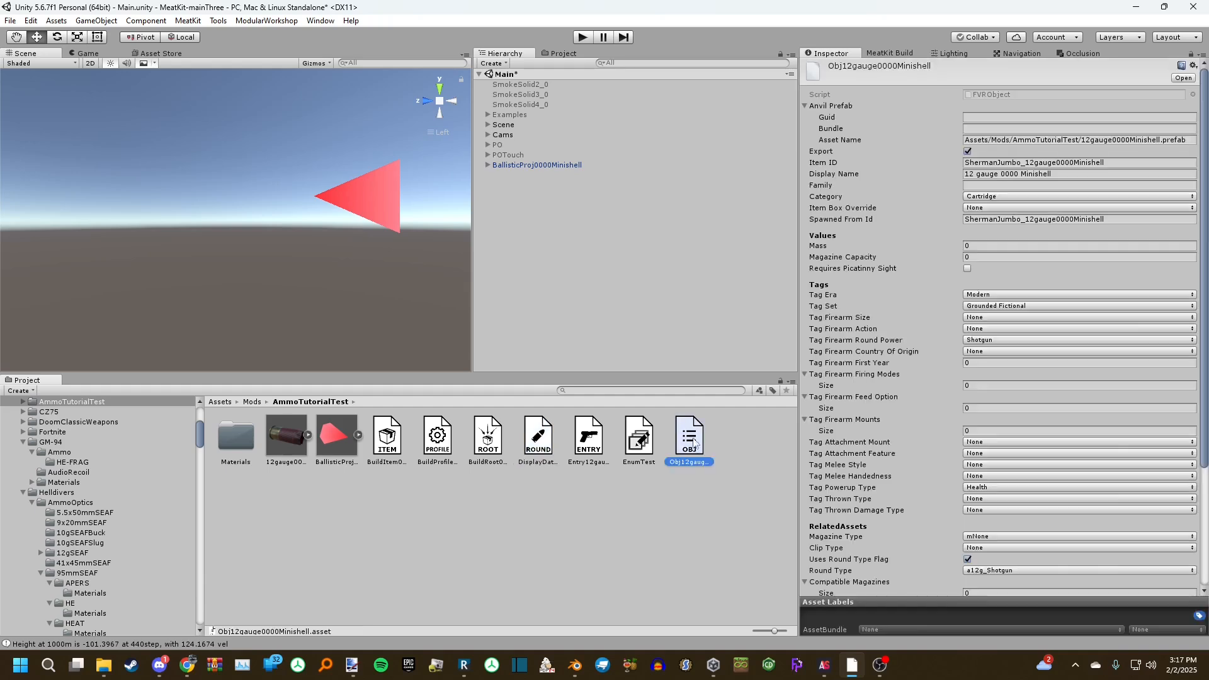
pyautogui.scroll(-3, 980, 388)
pyautogui.click(600, 545)
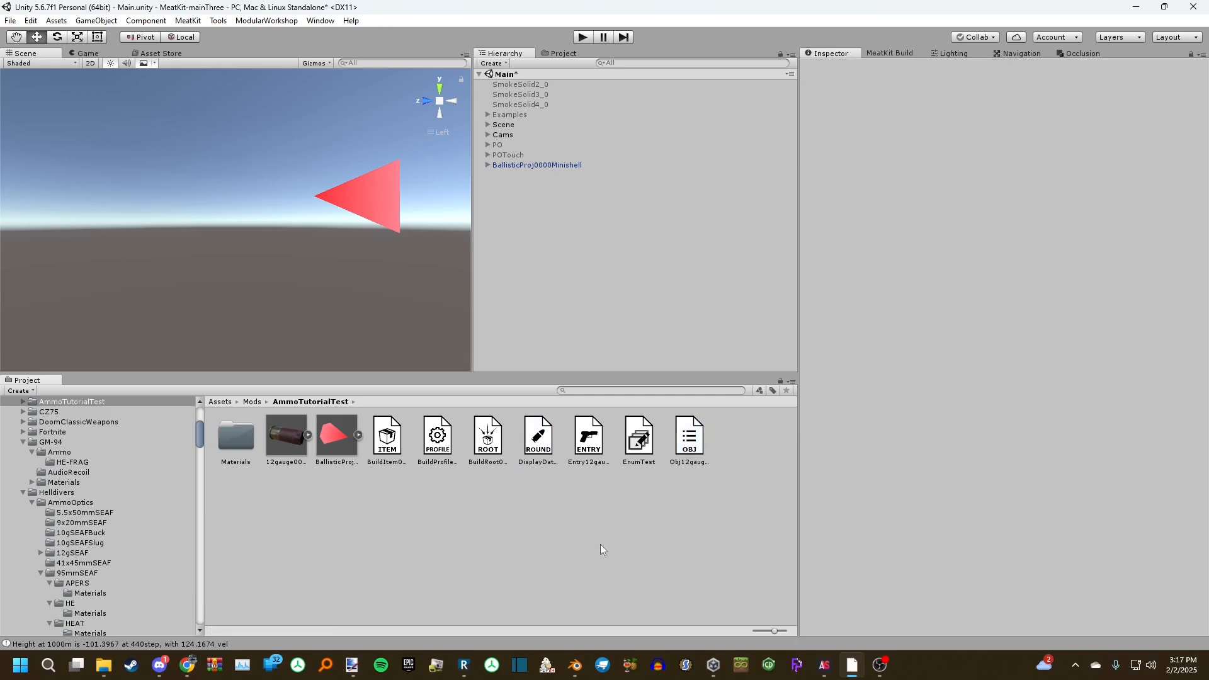
# Try adding one Submunitions element to BallisticProj0000Minishell with Num To Spawn set to 1
pyautogui.click(506, 166)
pyautogui.scroll(-10, 945, 537)
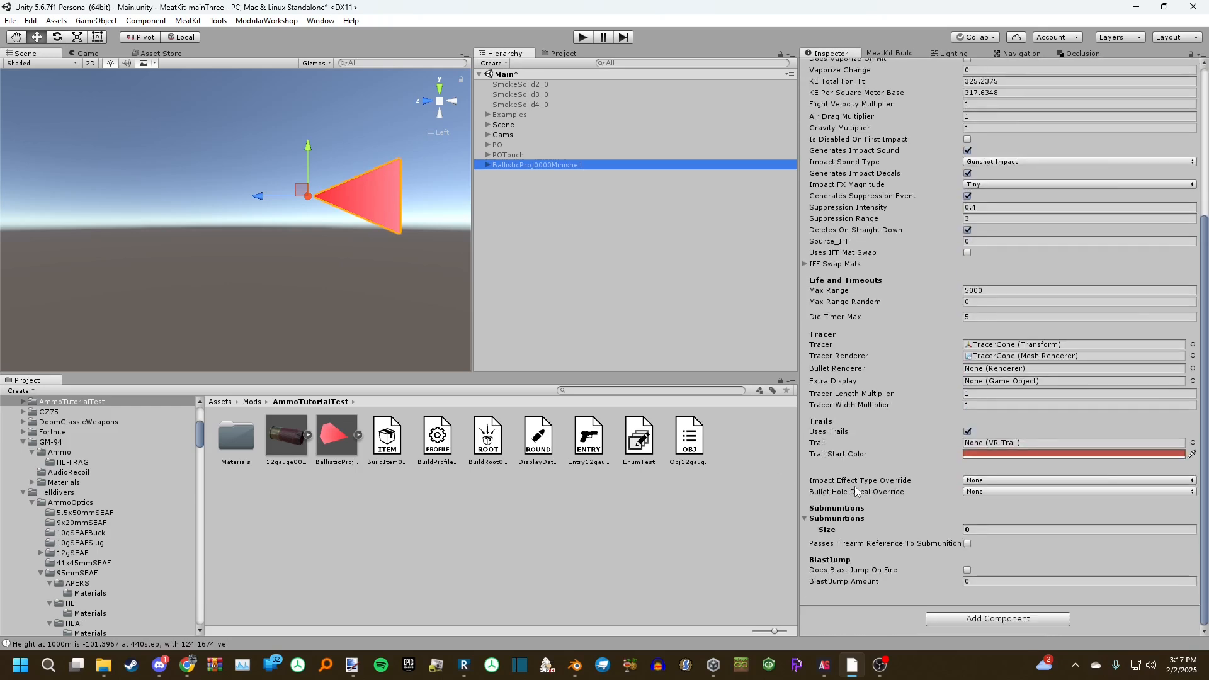
pyautogui.click(969, 530)
pyautogui.write('1')
pyautogui.press('Return')
pyautogui.scroll(-3, 857, 504)
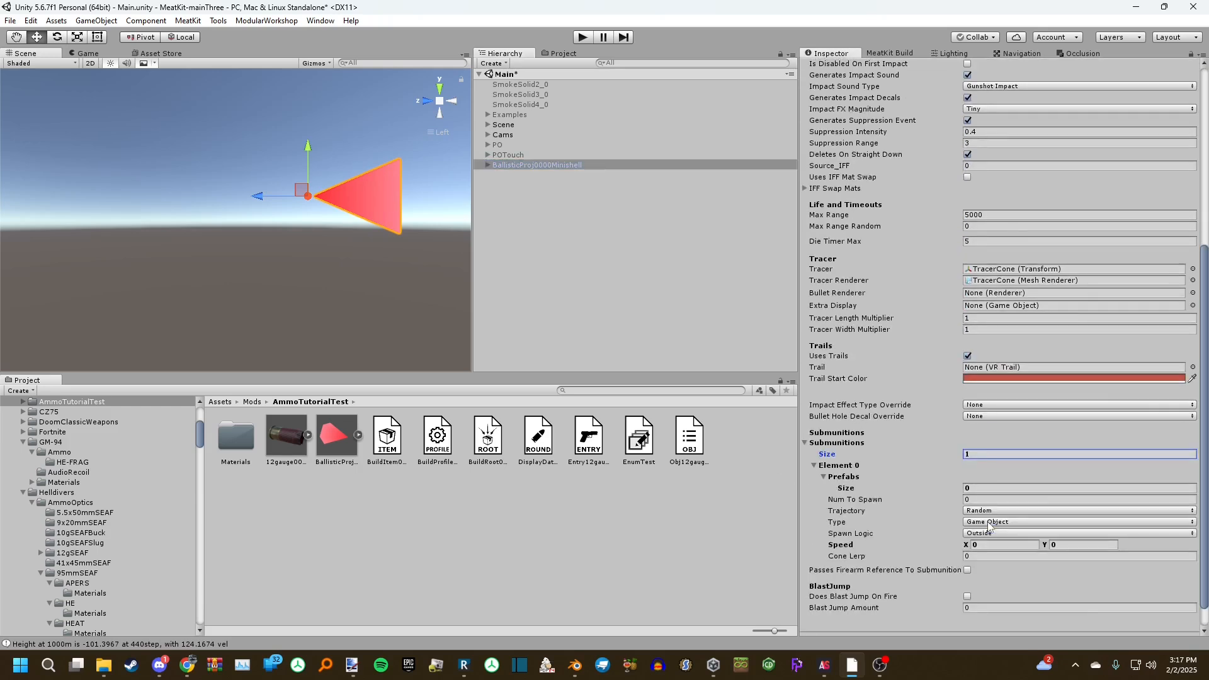
pyautogui.click(978, 498)
pyautogui.write('1')
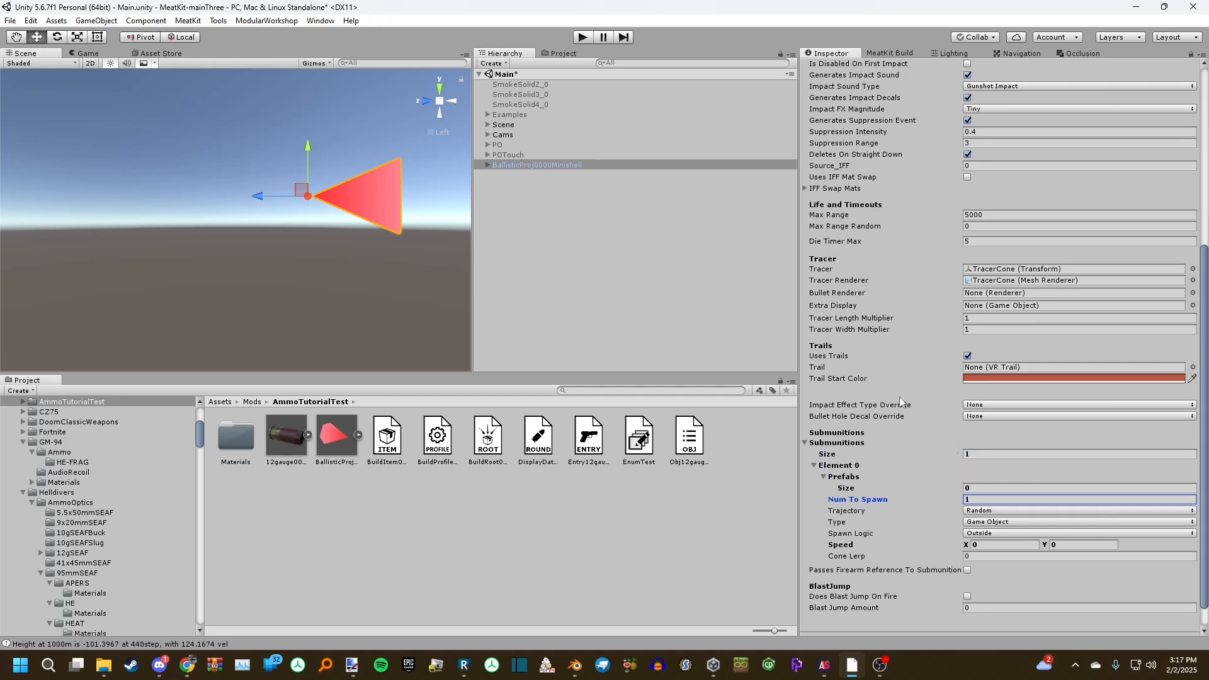
# Remove the submunition entry by setting the Submunitions size to 0
pyautogui.click(900, 451)
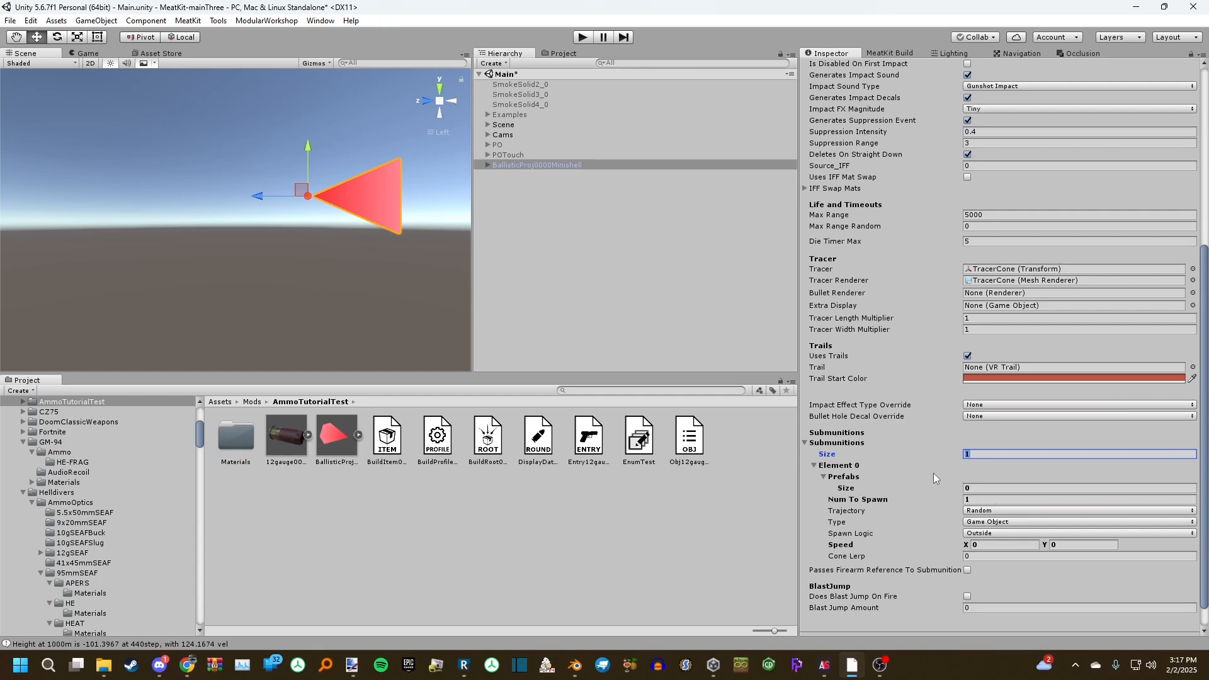
pyautogui.write('0')
pyautogui.press('Return')
# Apply the BallisticProj0000Minishell instance's settings to its prefab
pyautogui.scroll(10, 901, 387)
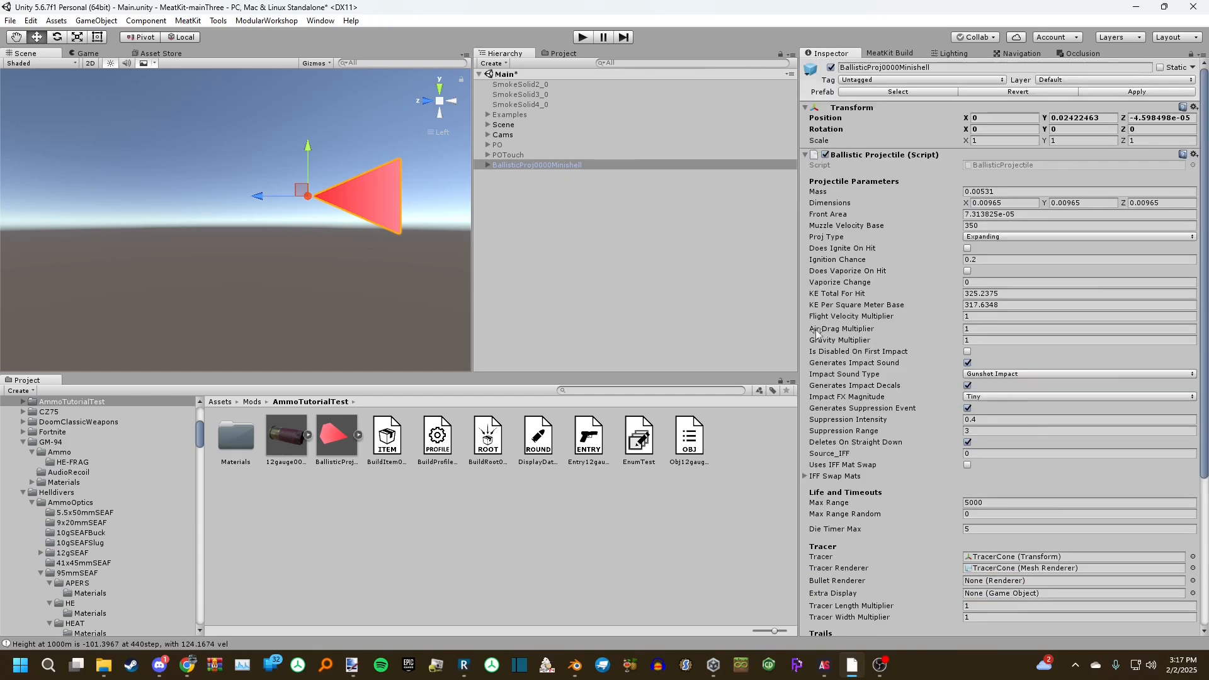
pyautogui.click(1102, 92)
pyautogui.click(481, 490)
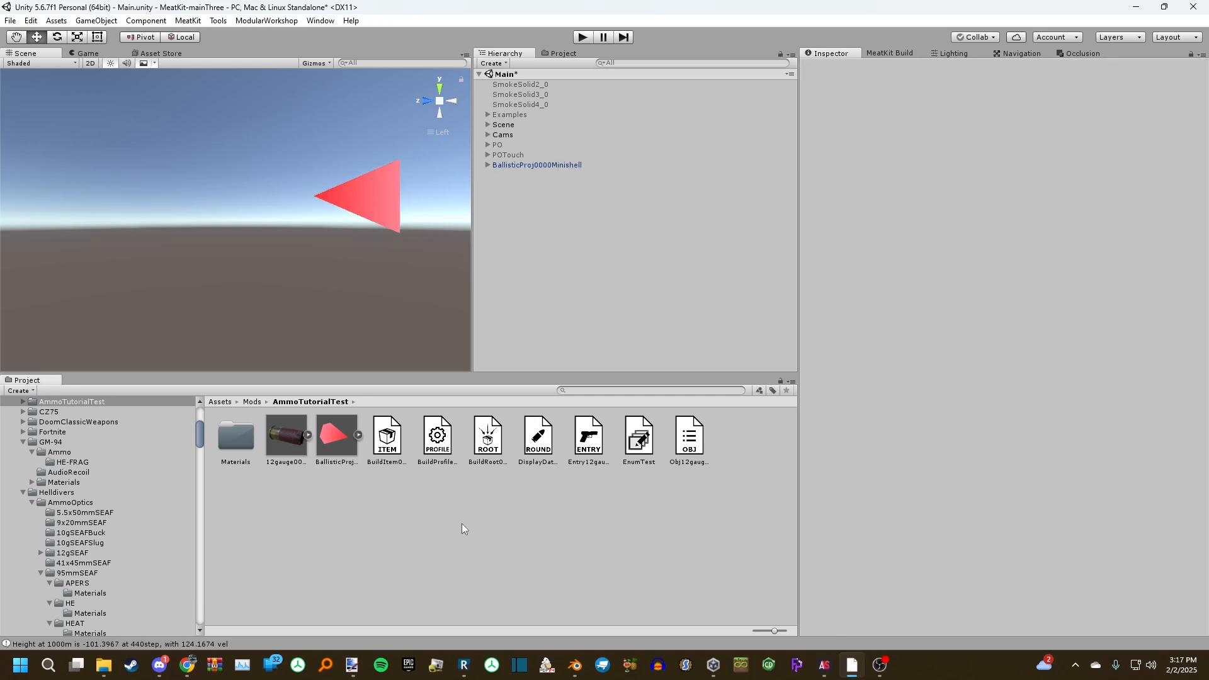
# Check the contents of the BuildItem0000Minishell asset and the minishell's build profile
pyautogui.click(437, 441)
pyautogui.click(387, 441)
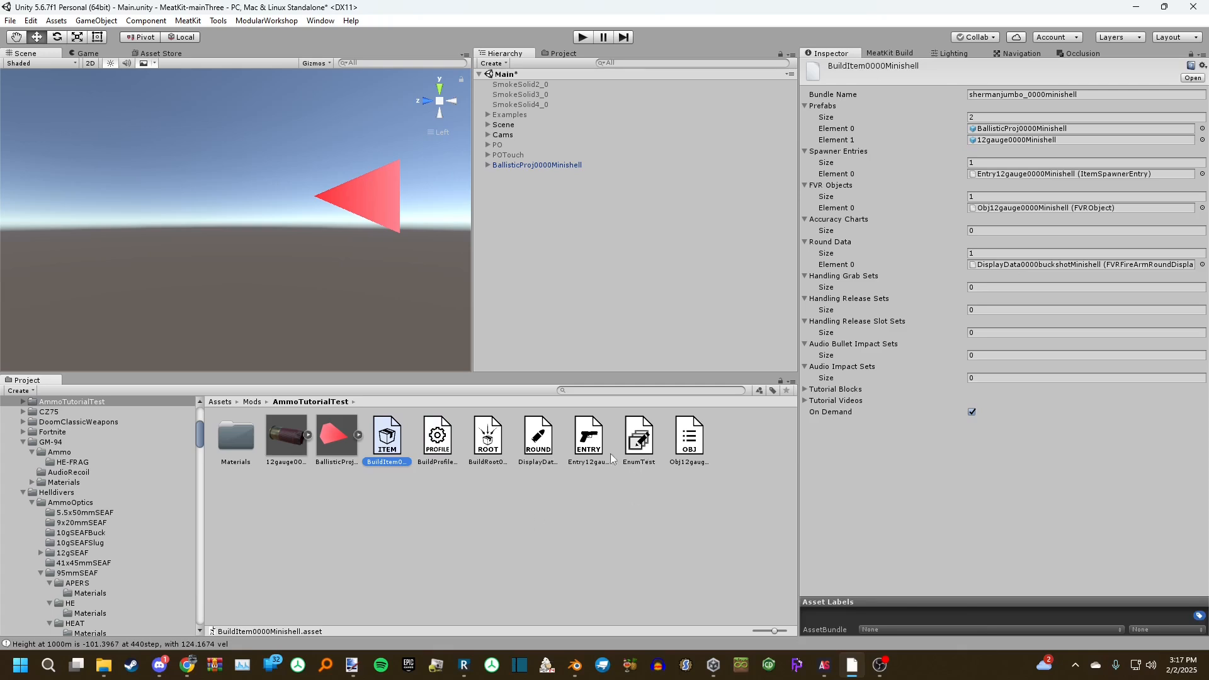
pyautogui.click(534, 506)
pyautogui.click(437, 441)
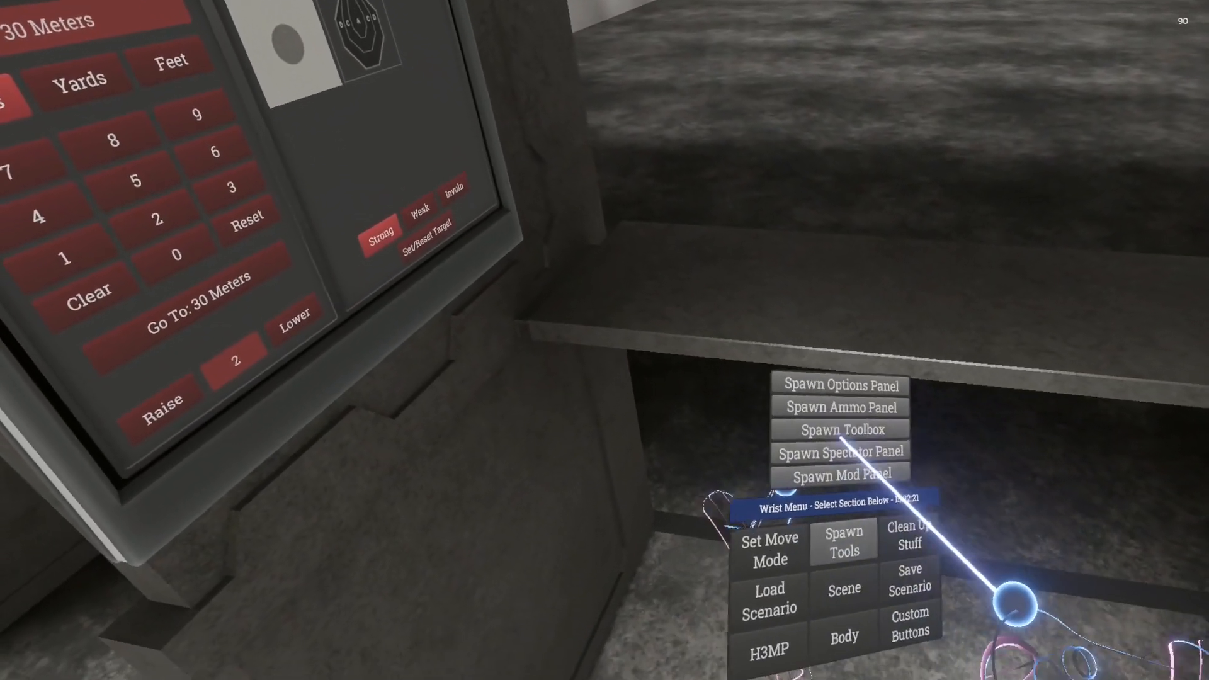
# In the game, spawn an ammo panel and select the 12 gauge shotgun round 0000 Minishell Buckshot
pyautogui.click(851, 398)
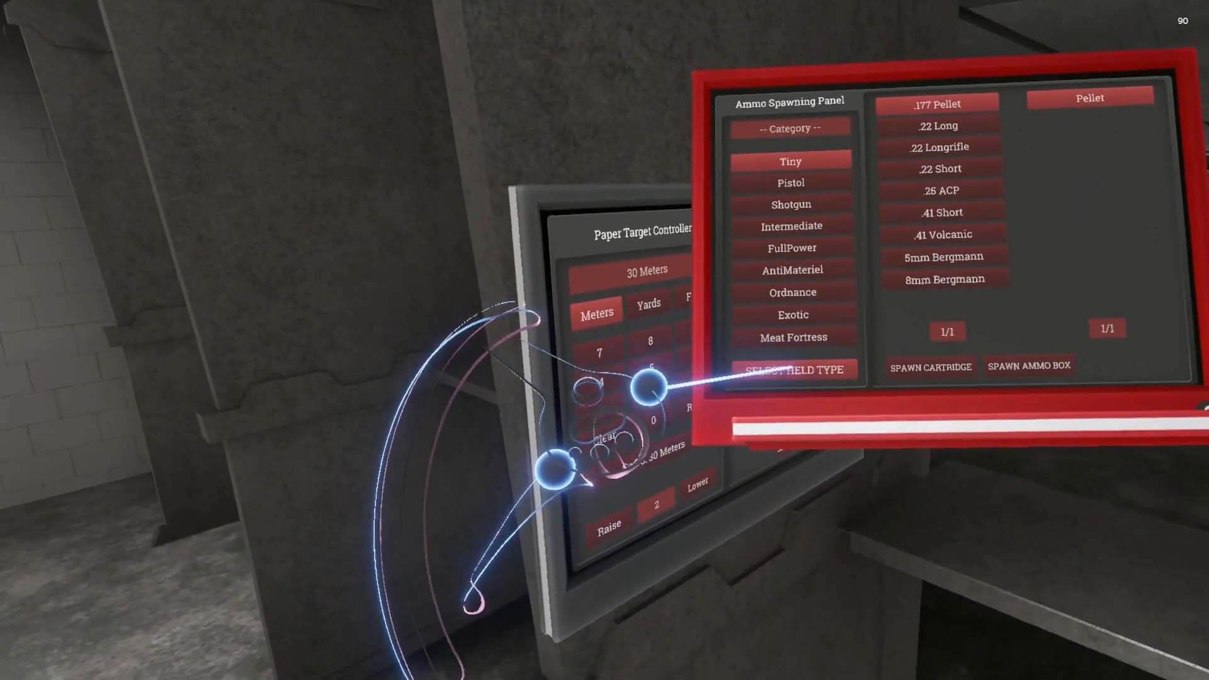
pyautogui.click(813, 372)
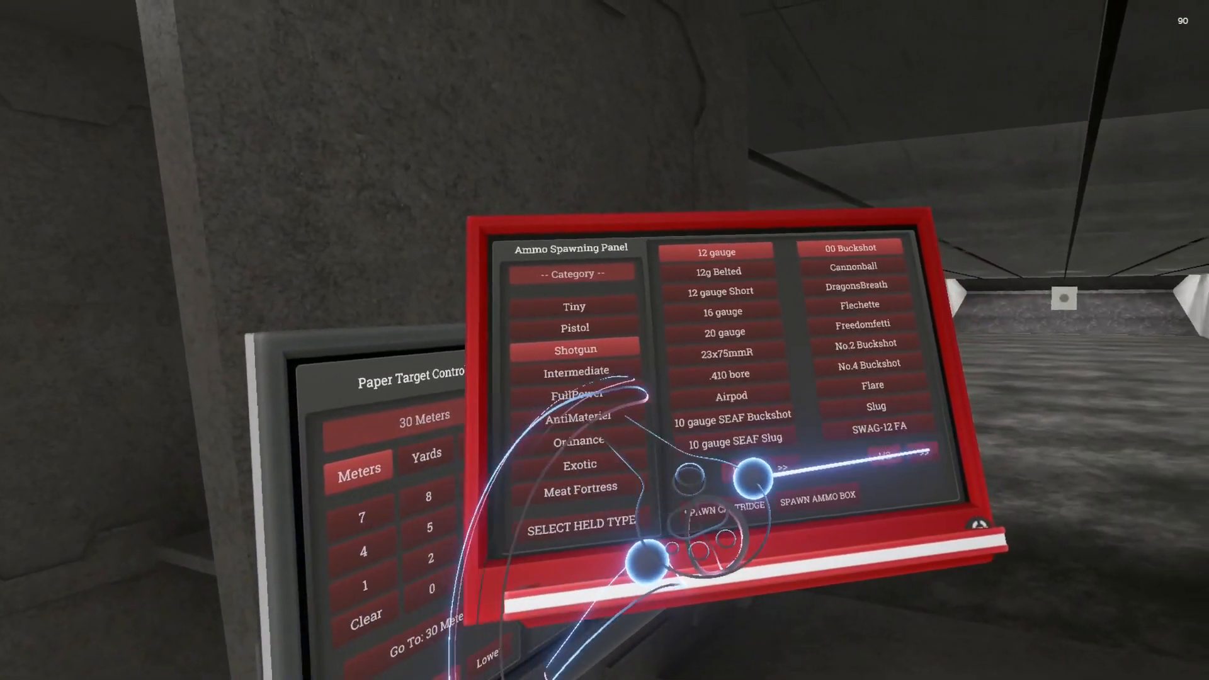
pyautogui.click(901, 488)
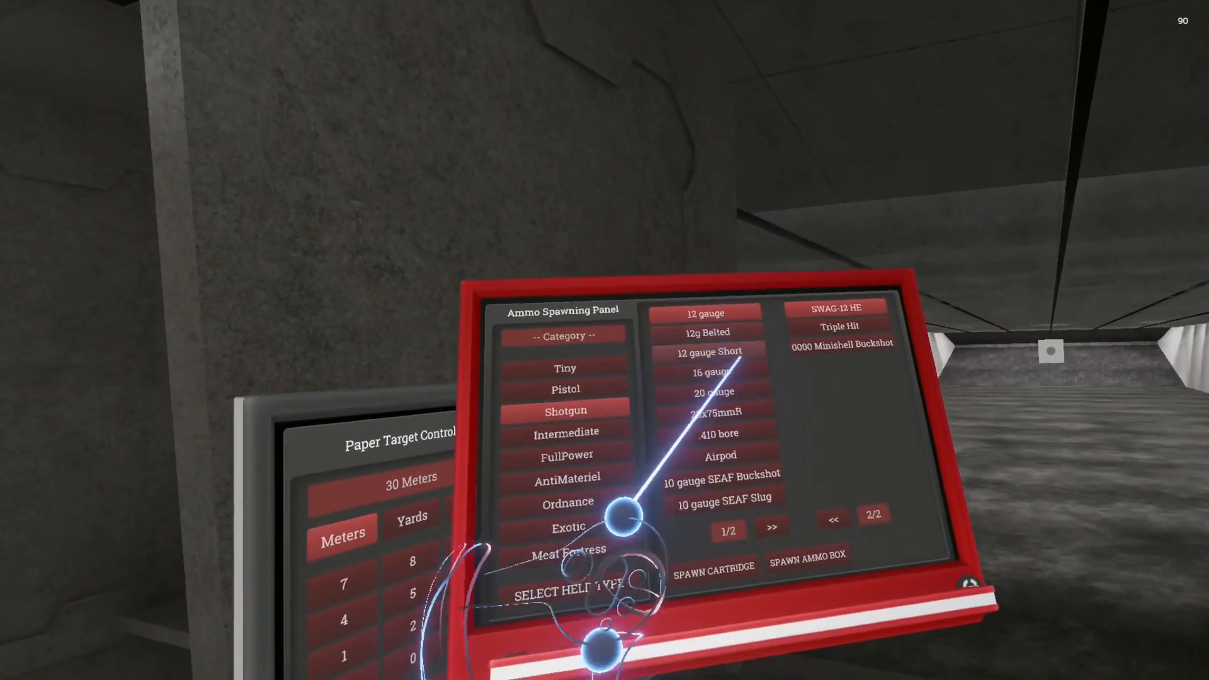
pyautogui.click(842, 344)
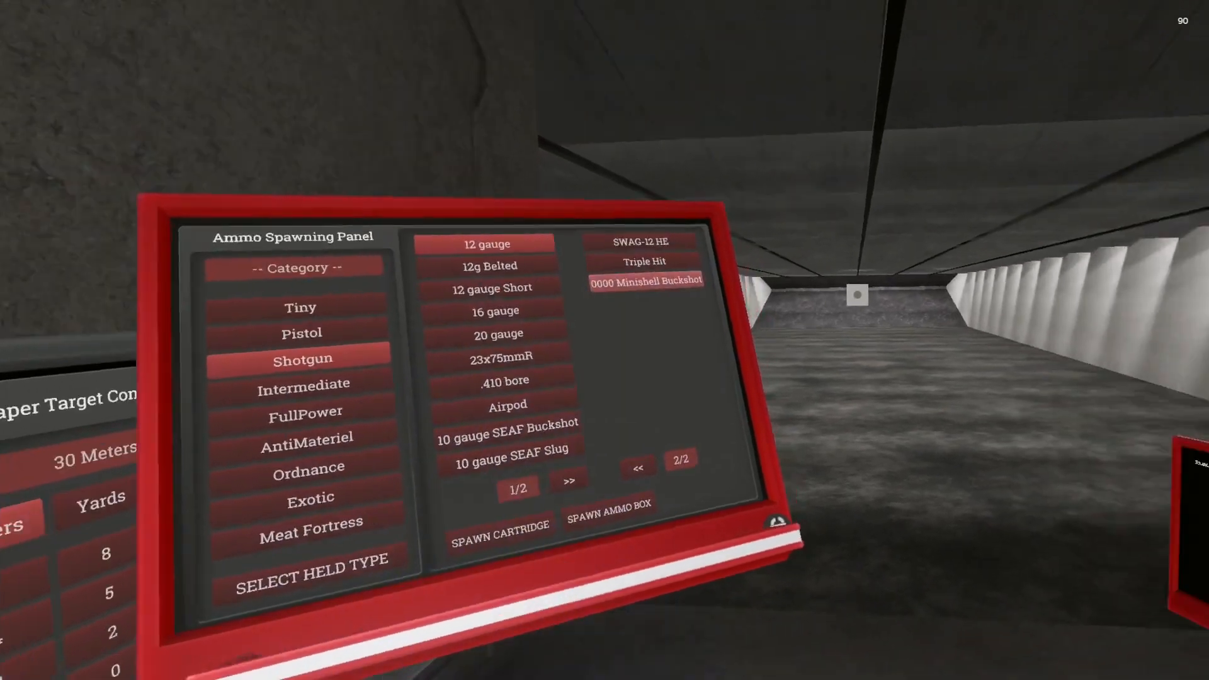